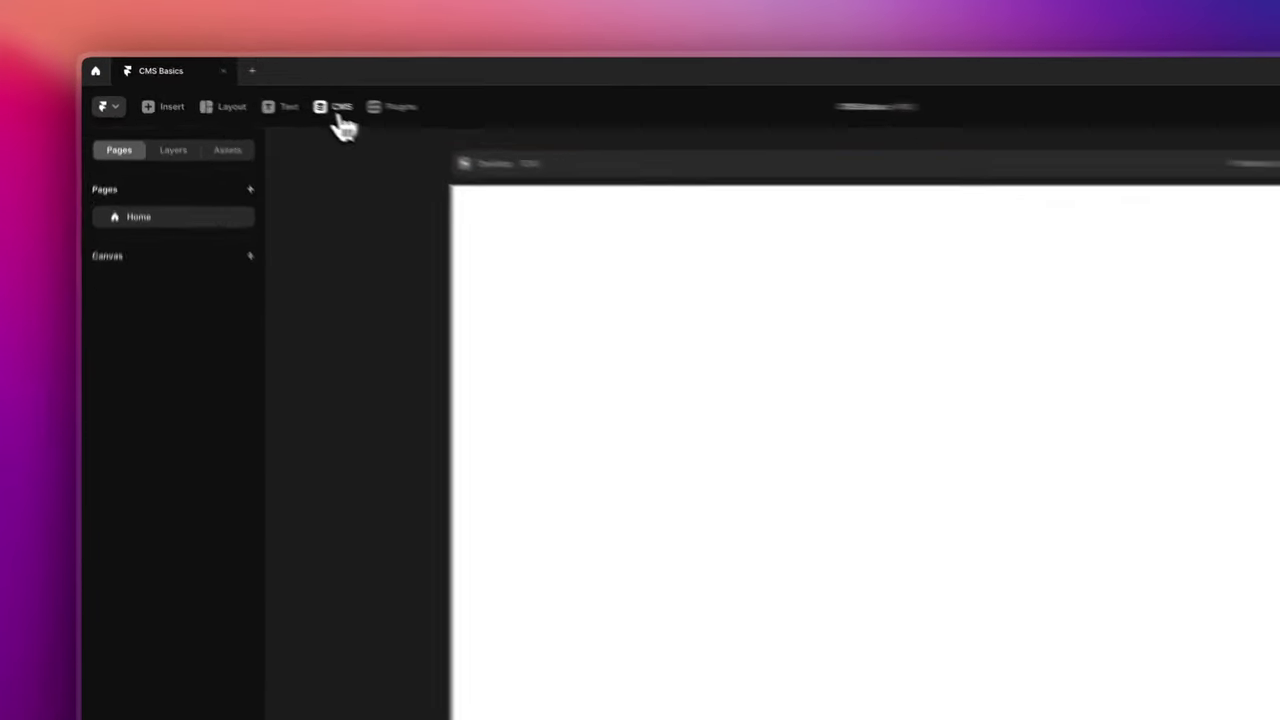
- Open the project's CMS and add the sample blog collections after checking the import options
{"action": "left_click", "coordinate": [275, 92]}
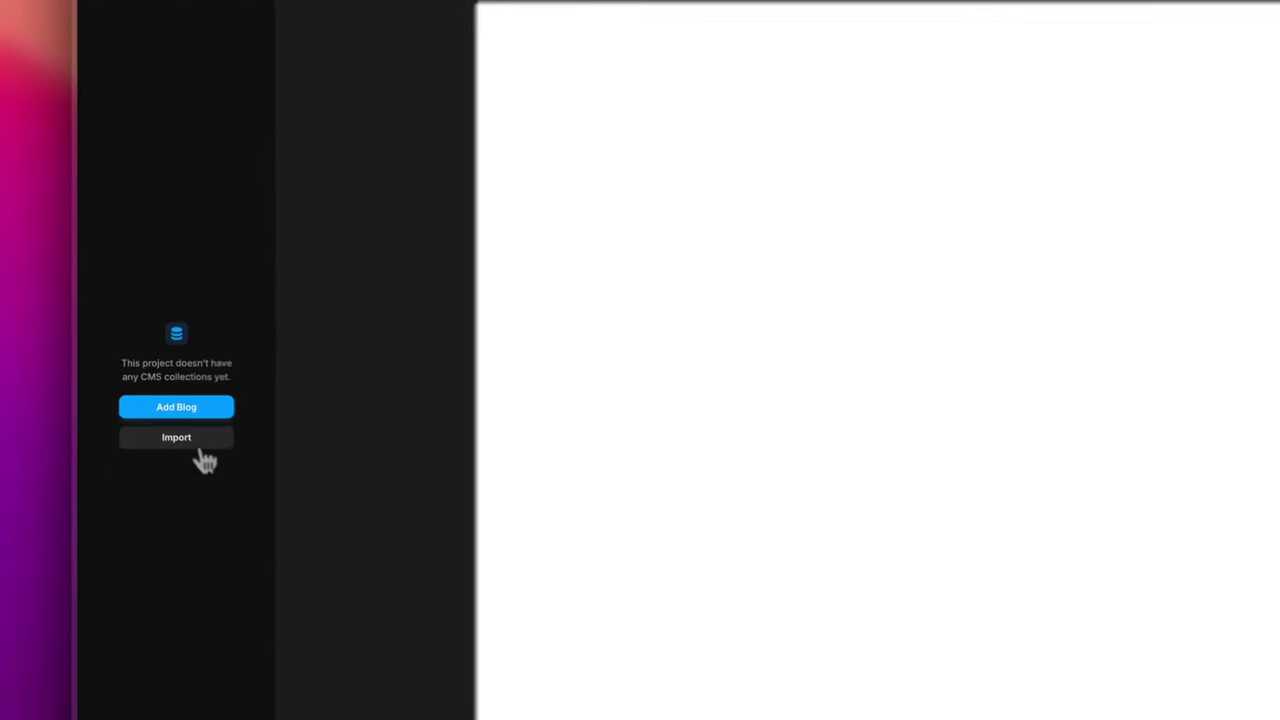
{"action": "left_click", "coordinate": [174, 422]}
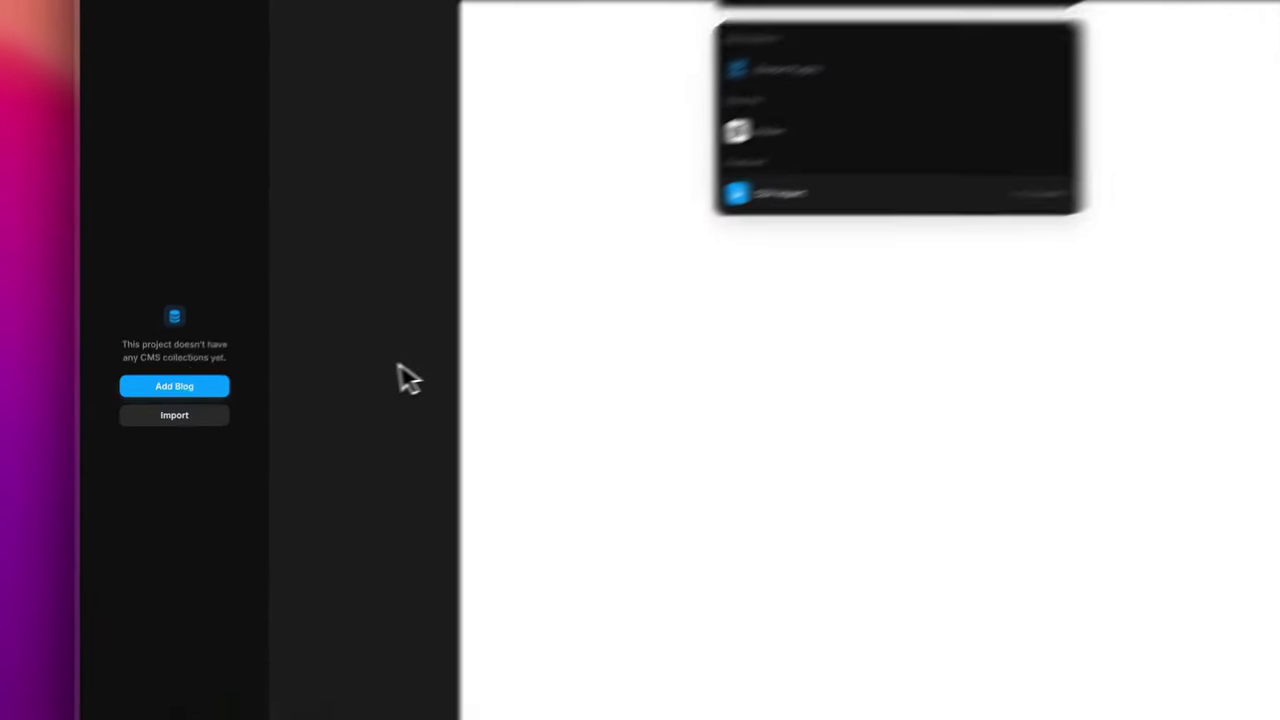
{"action": "left_click", "coordinate": [289, 402]}
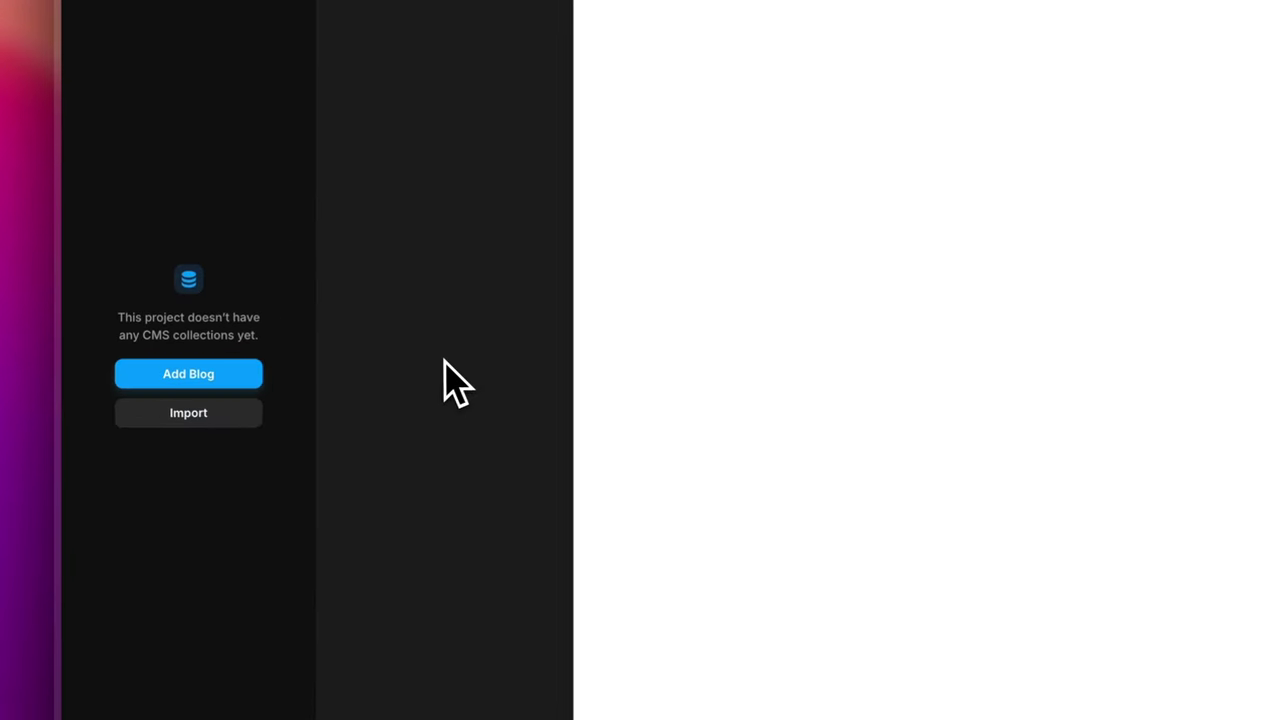
{"action": "left_click", "coordinate": [255, 370]}
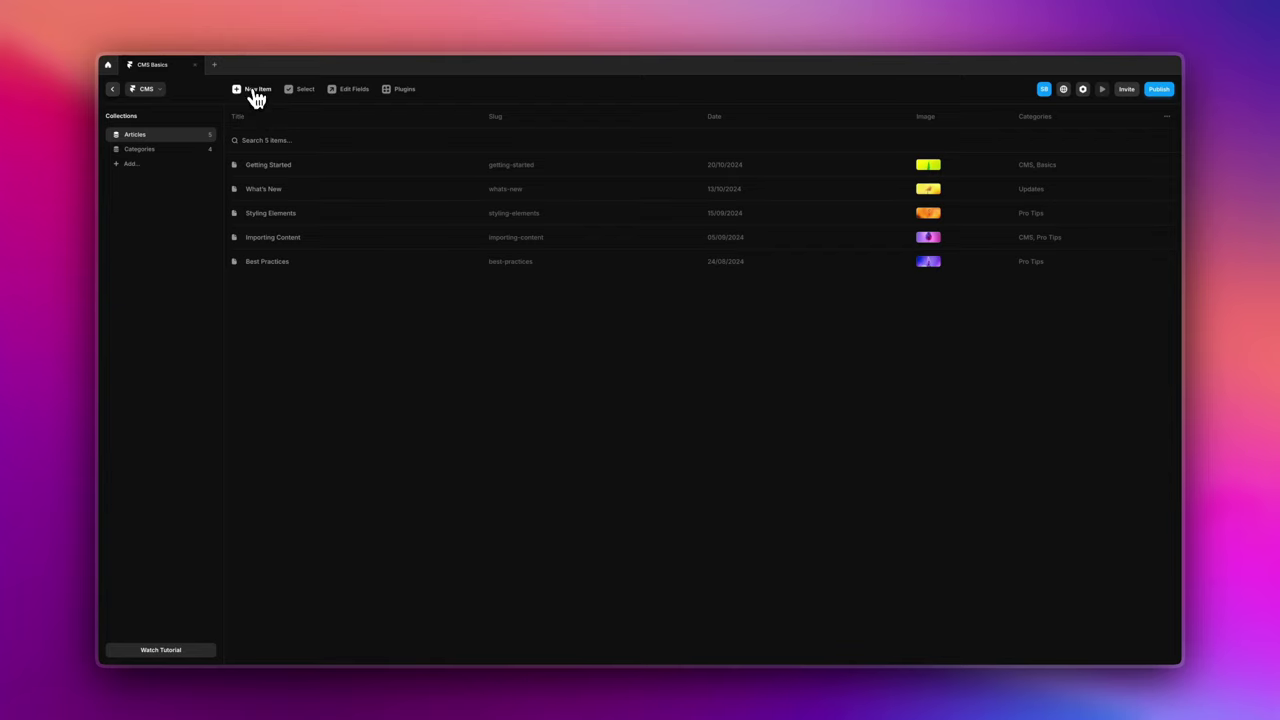
{"action": "left_click", "coordinate": [300, 89]}
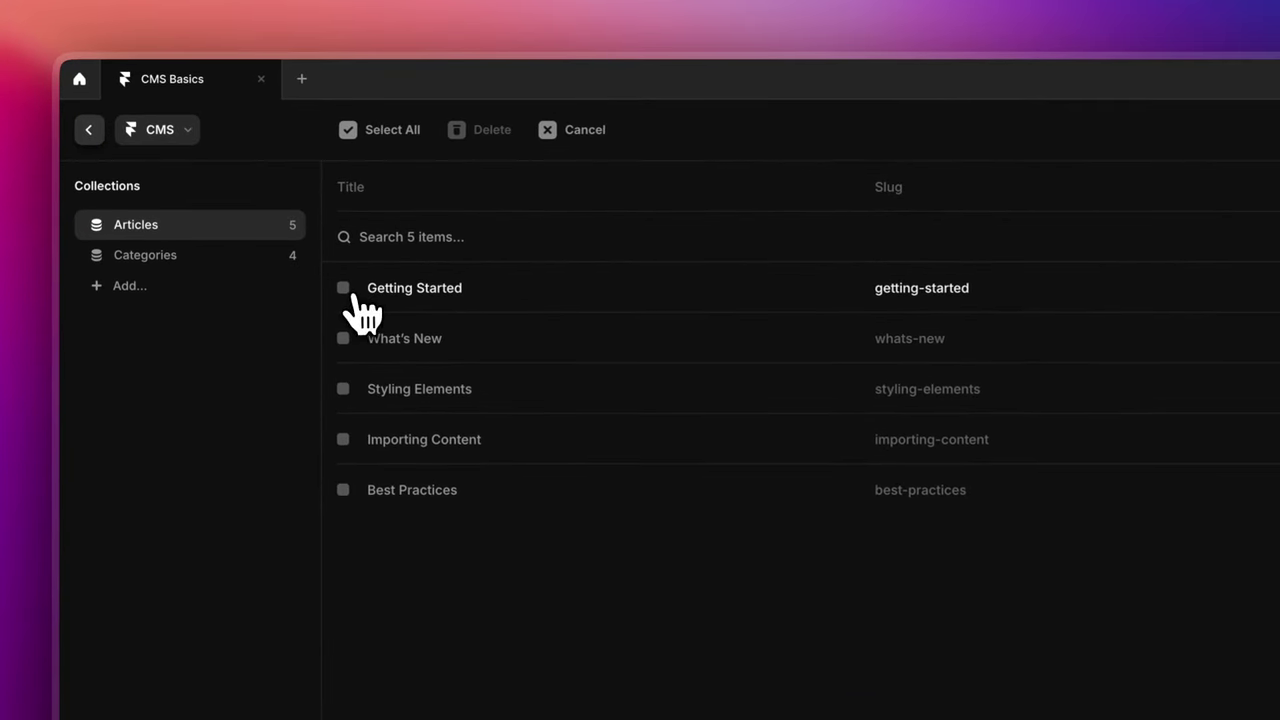
{"action": "left_click", "coordinate": [350, 292]}
{"action": "left_click", "coordinate": [350, 340]}
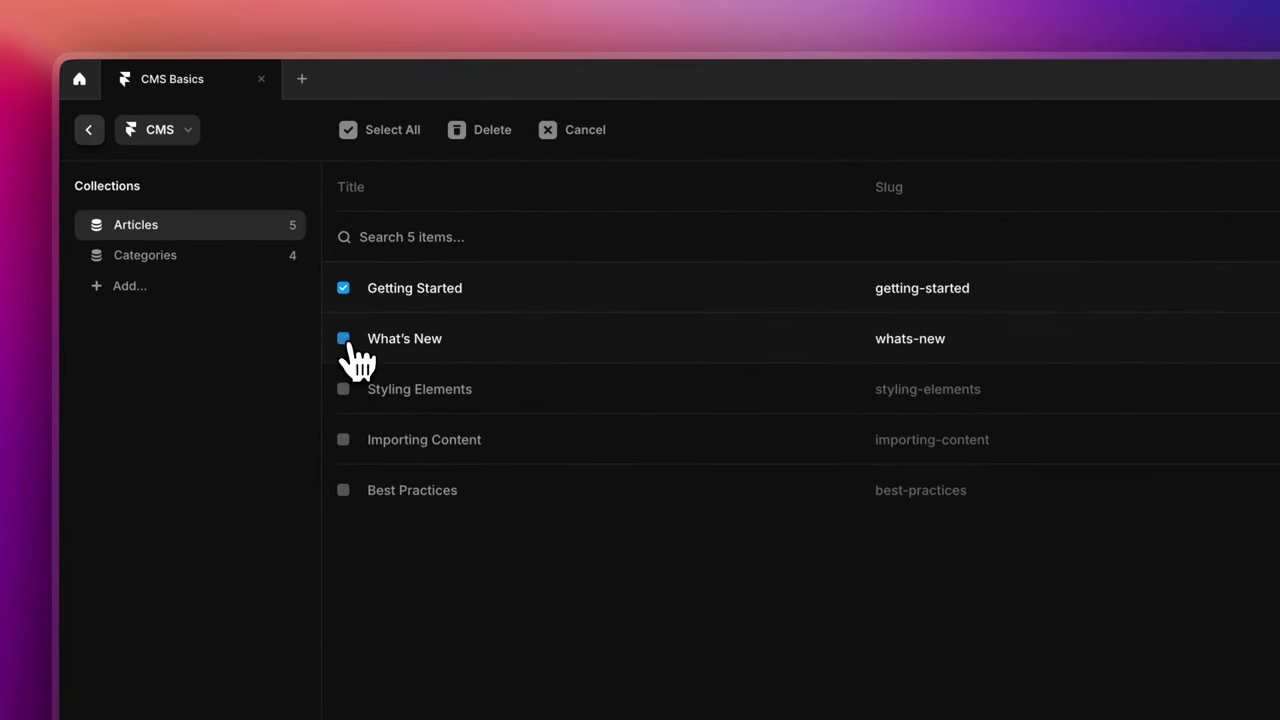
{"action": "left_click", "coordinate": [580, 140]}
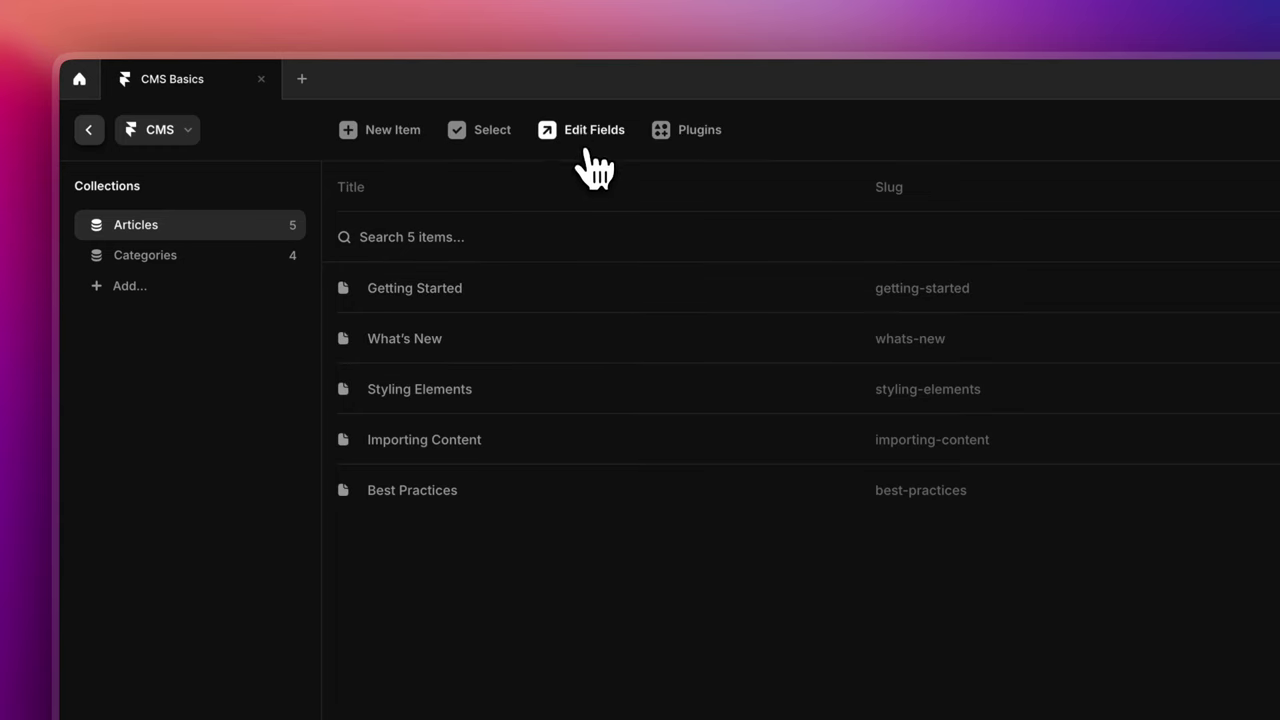
- Examine the Articles collection's fields and the field types available to add, including the reference choices
{"action": "left_click", "coordinate": [588, 145]}
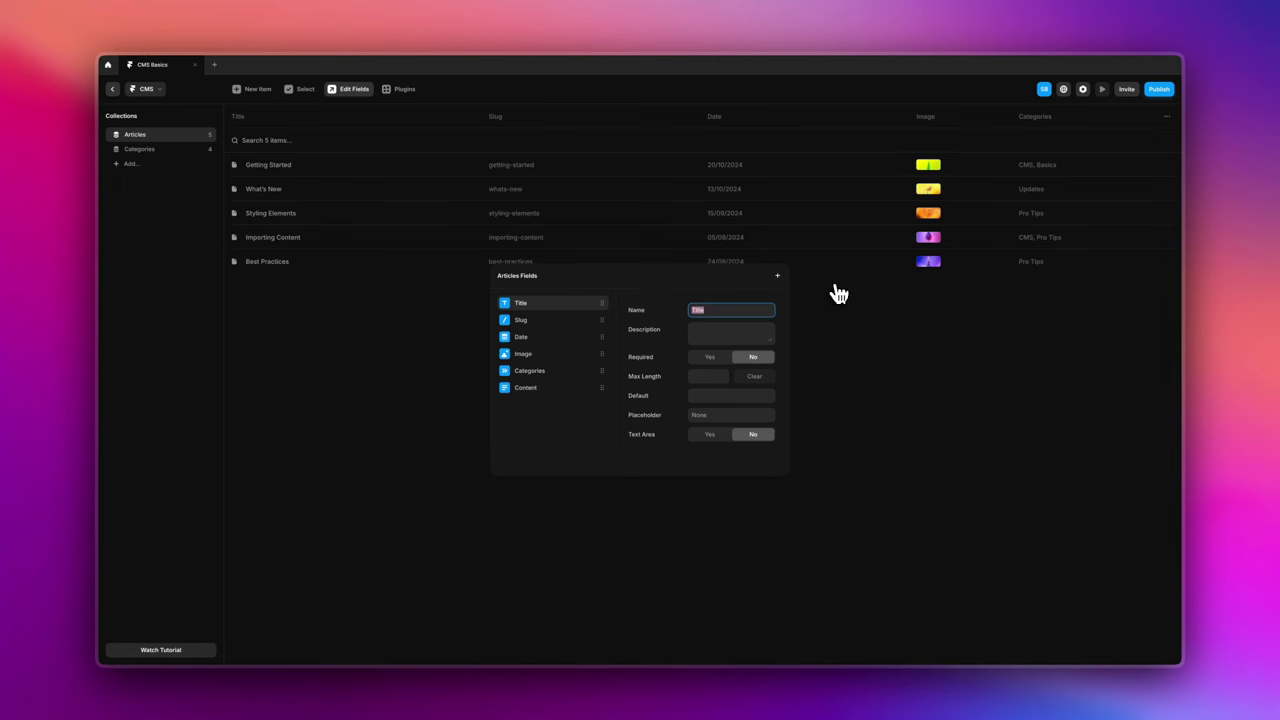
{"action": "left_click", "coordinate": [777, 275]}
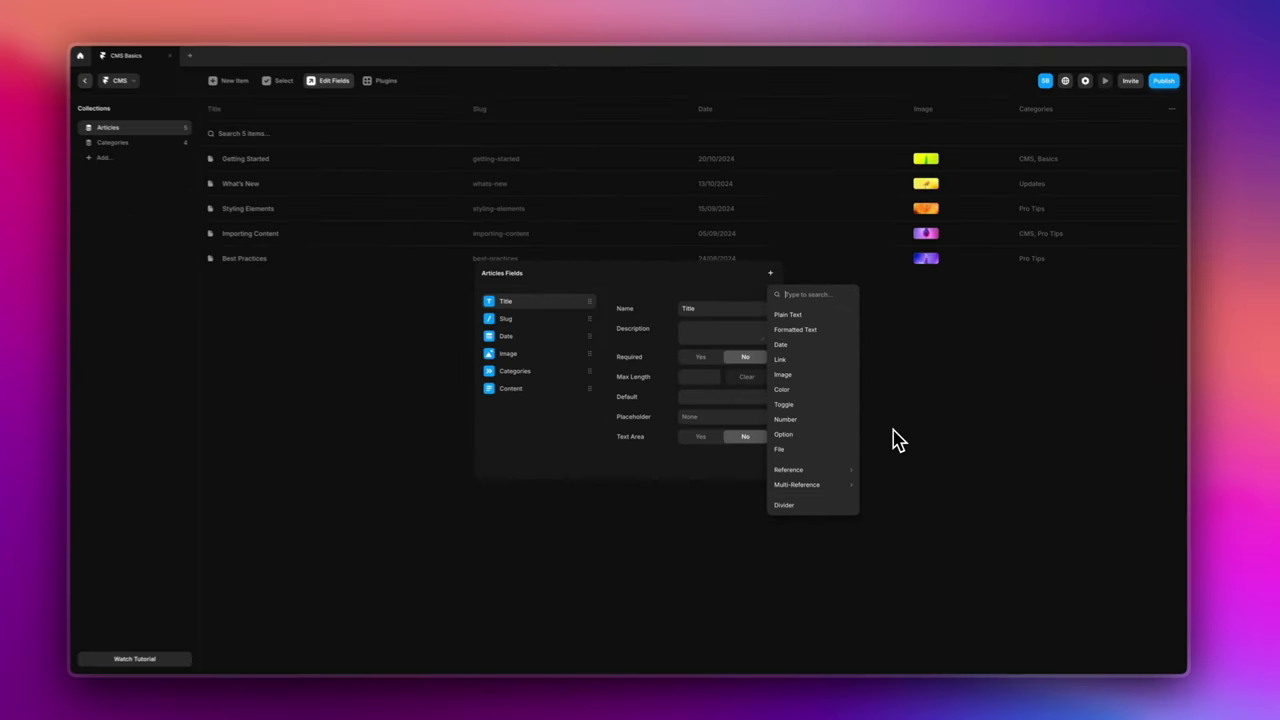
{"action": "mouse_move", "coordinate": [831, 491]}
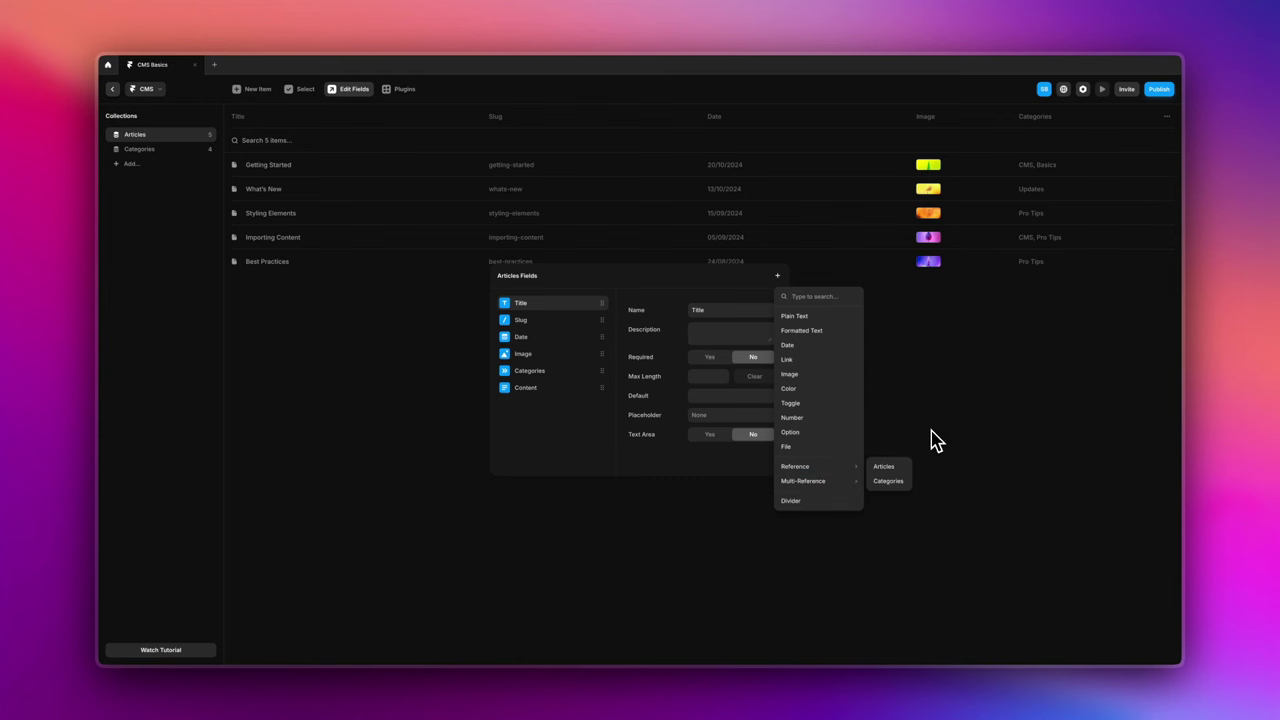
{"action": "left_click", "coordinate": [921, 348]}
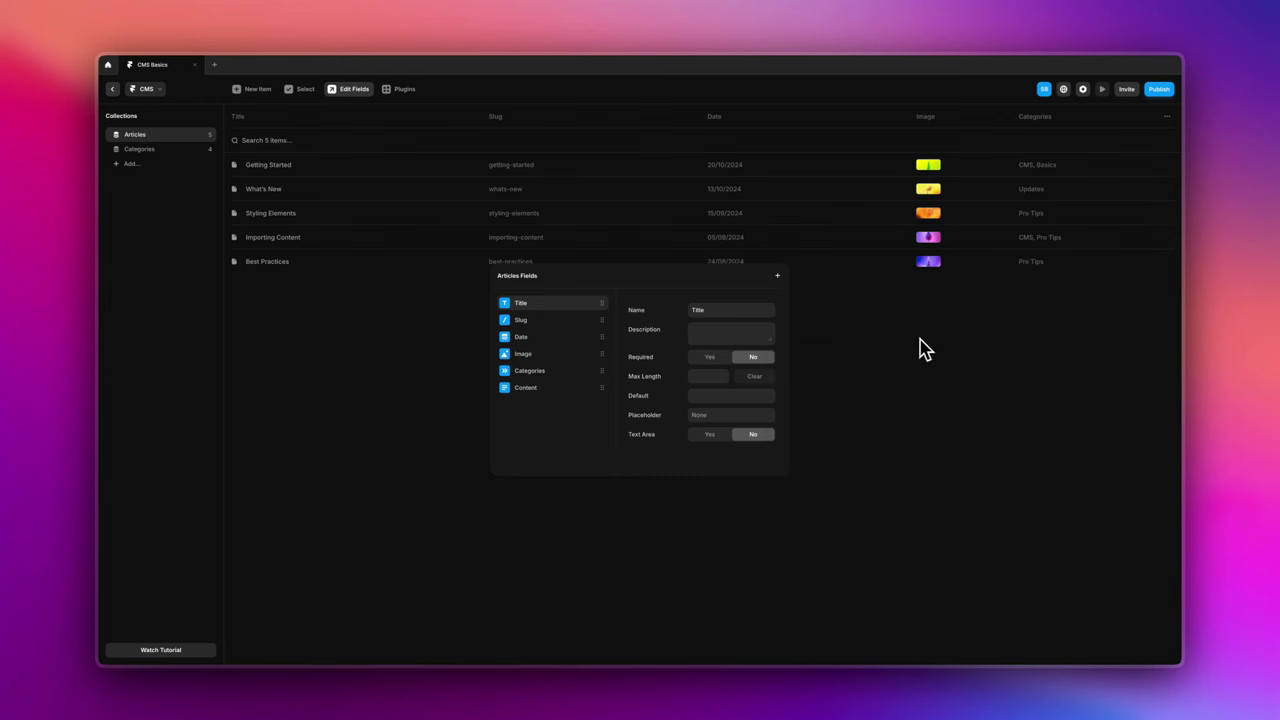
{"action": "left_click", "coordinate": [919, 349]}
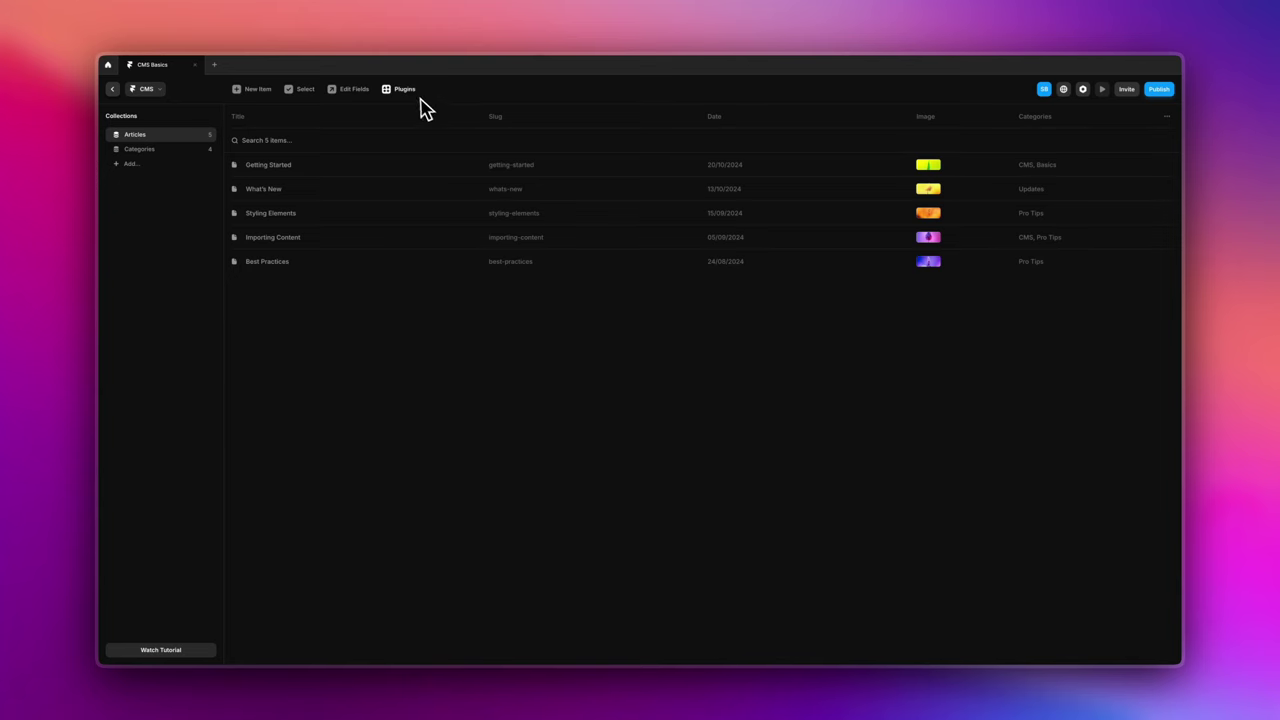
- Review the Getting Started article's fields and the CMS and Basics items in the Categories collection
{"action": "left_click", "coordinate": [291, 175]}
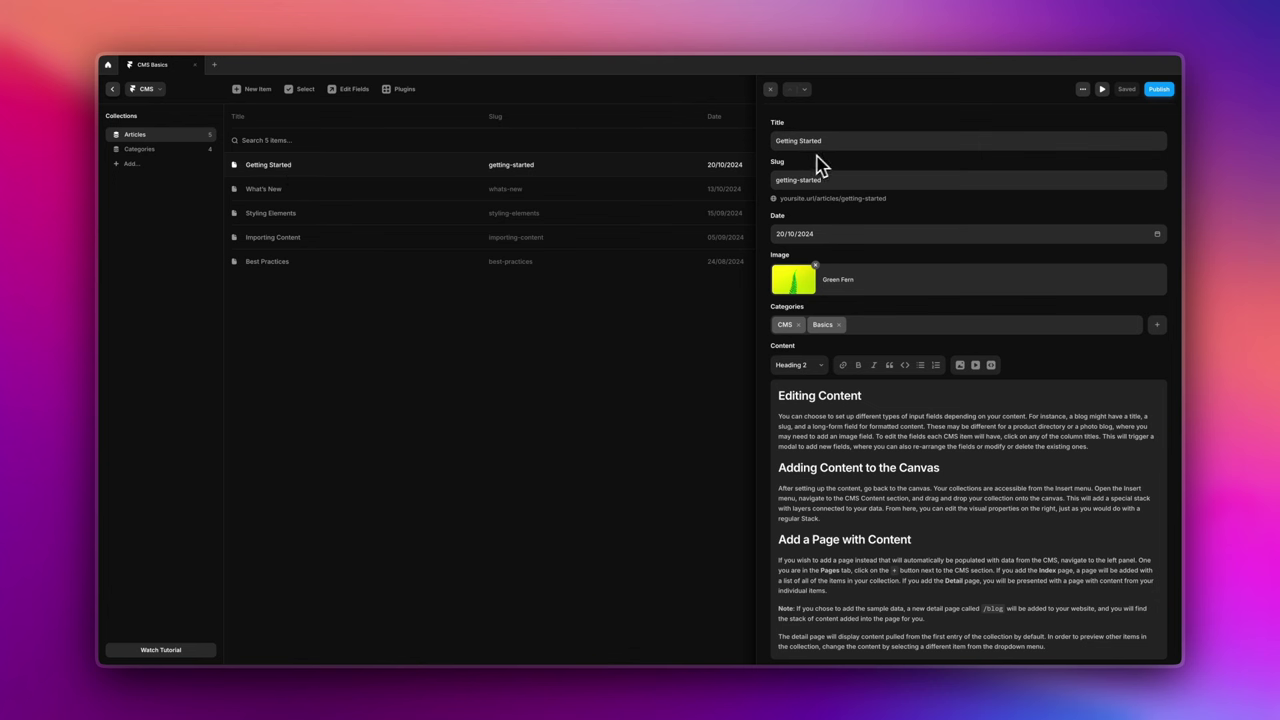
{"action": "scroll", "coordinate": [830, 243], "scroll_direction": "down", "scroll_amount": 1}
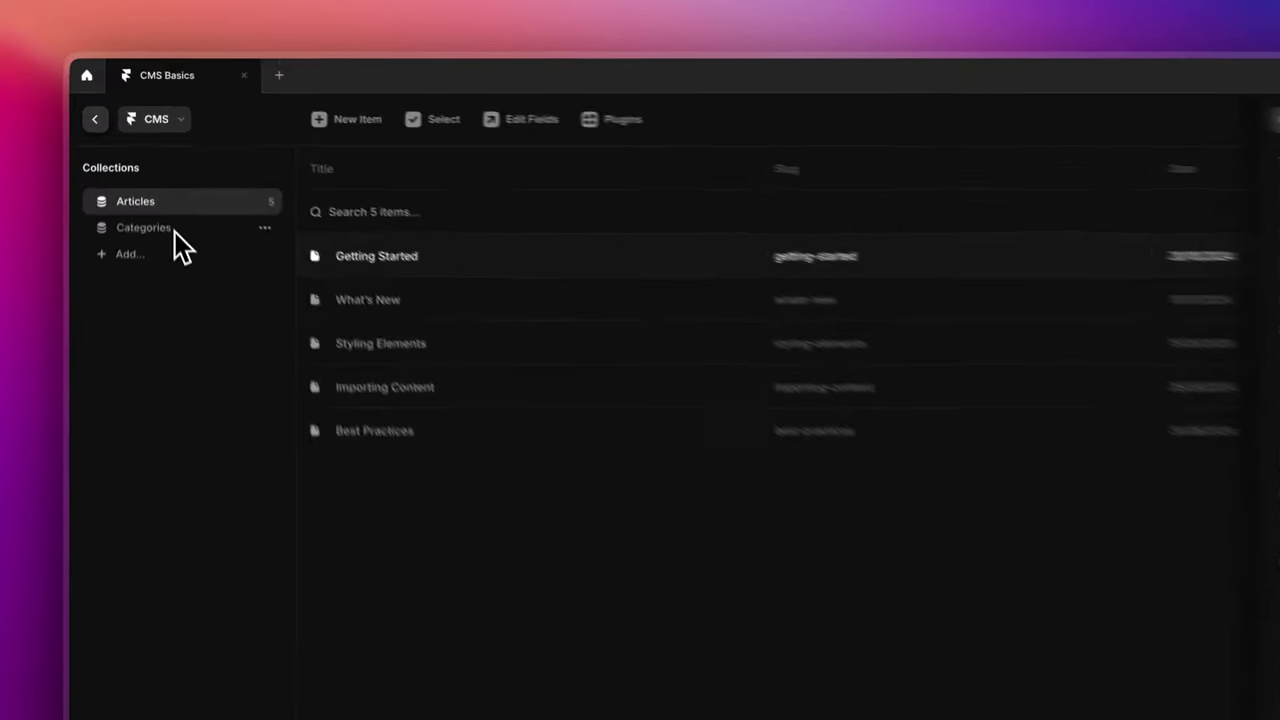
{"action": "left_click", "coordinate": [150, 150]}
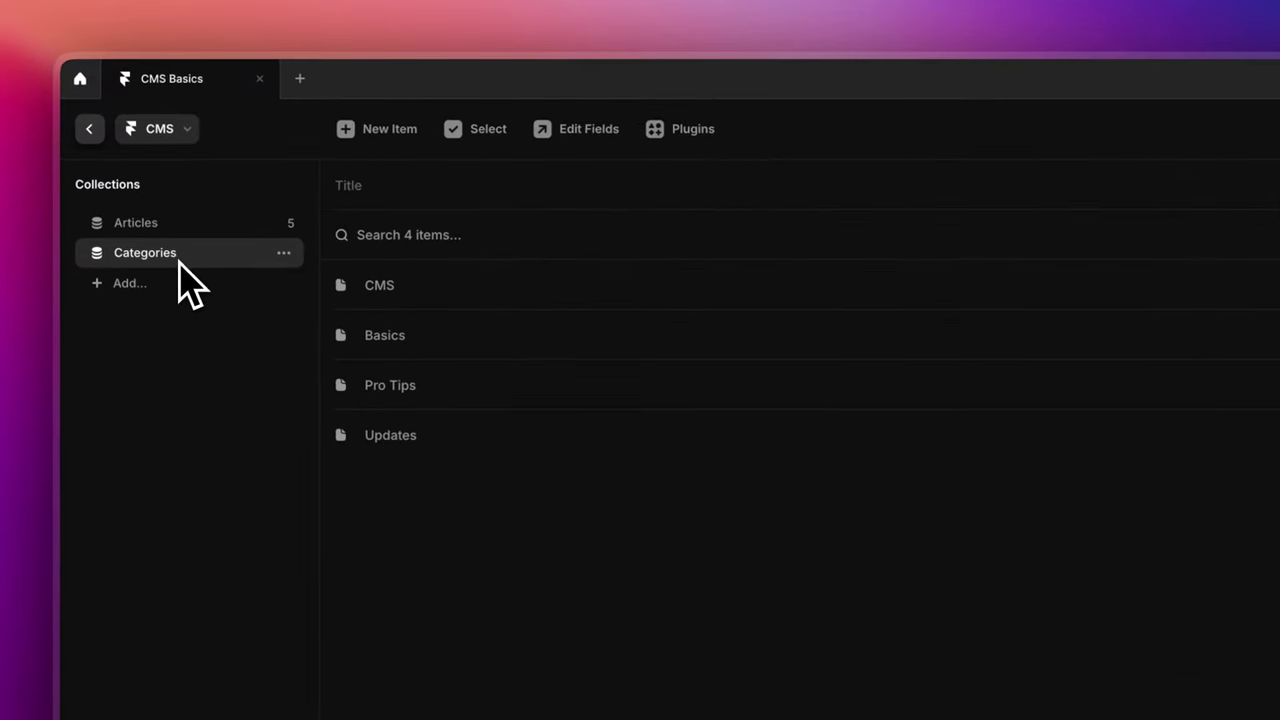
{"action": "left_click", "coordinate": [384, 292]}
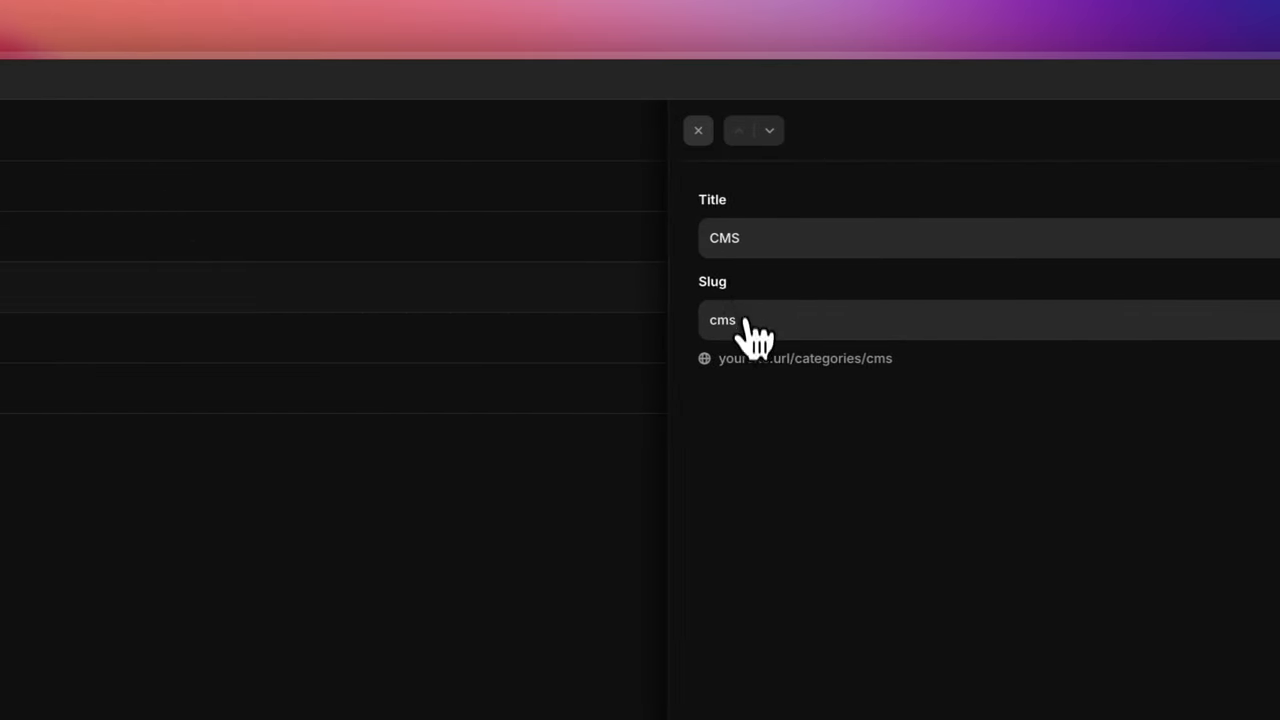
{"action": "left_click", "coordinate": [460, 345]}
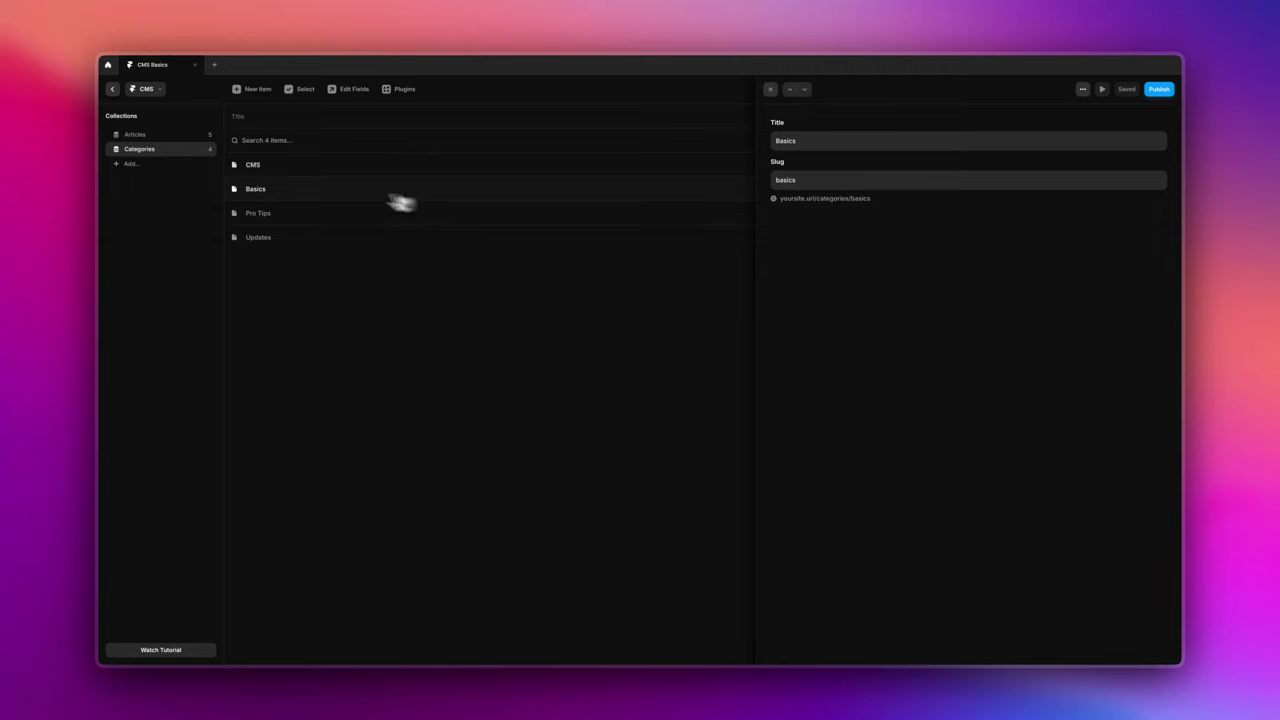
- Reopen the Getting Started article in the Articles collection, check the choices for its Categories field, and close the article
{"action": "left_click", "coordinate": [174, 138]}
{"action": "left_click", "coordinate": [337, 164]}
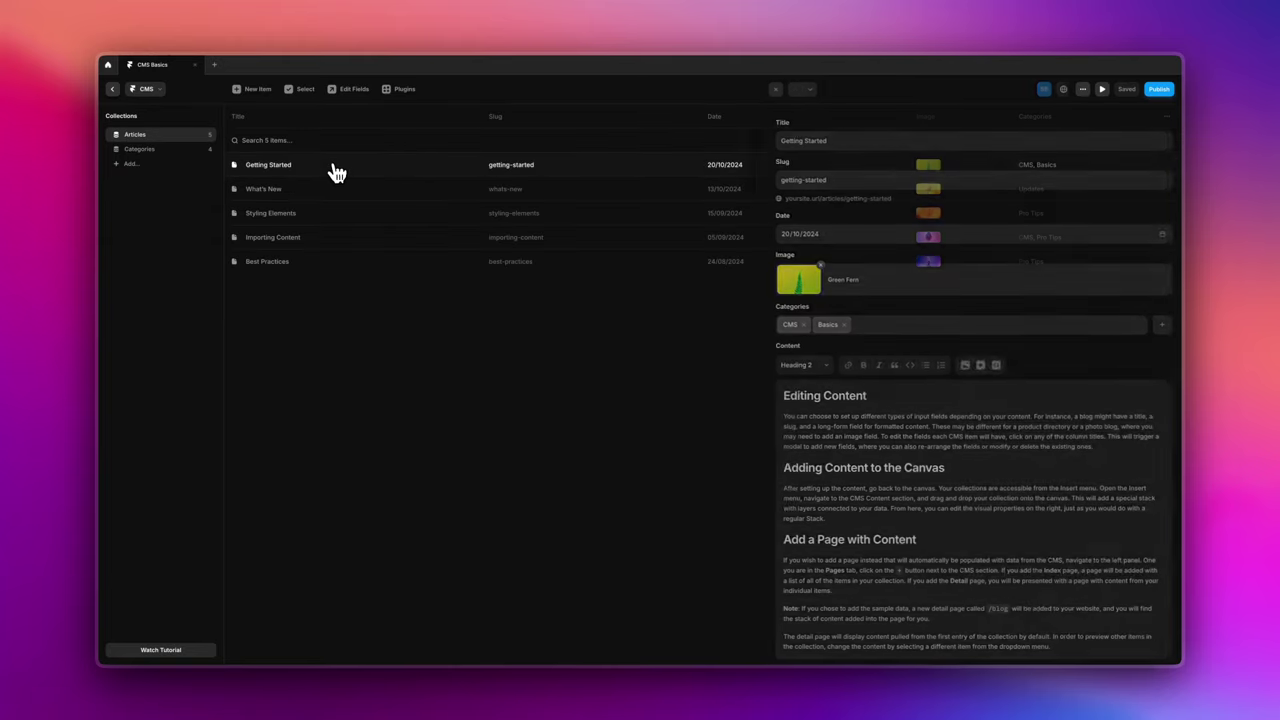
{"action": "left_click", "coordinate": [878, 322]}
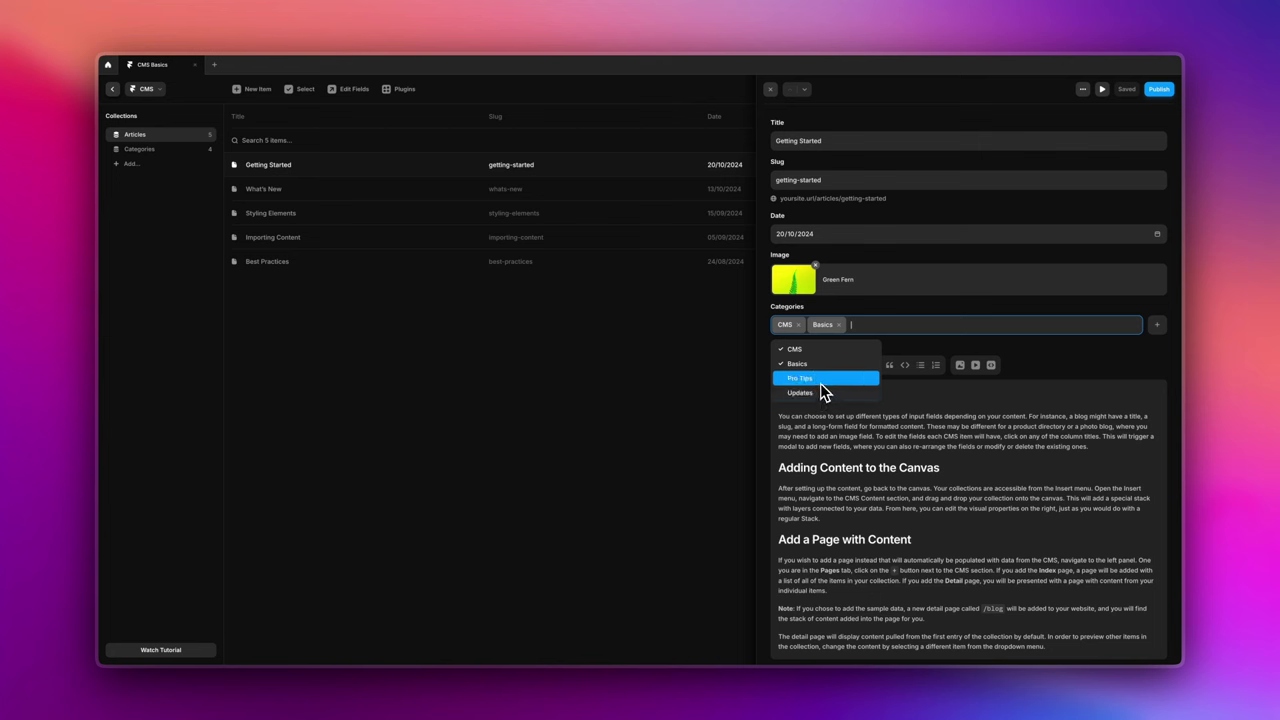
{"action": "left_click", "coordinate": [820, 380]}
{"action": "left_click", "coordinate": [885, 326]}
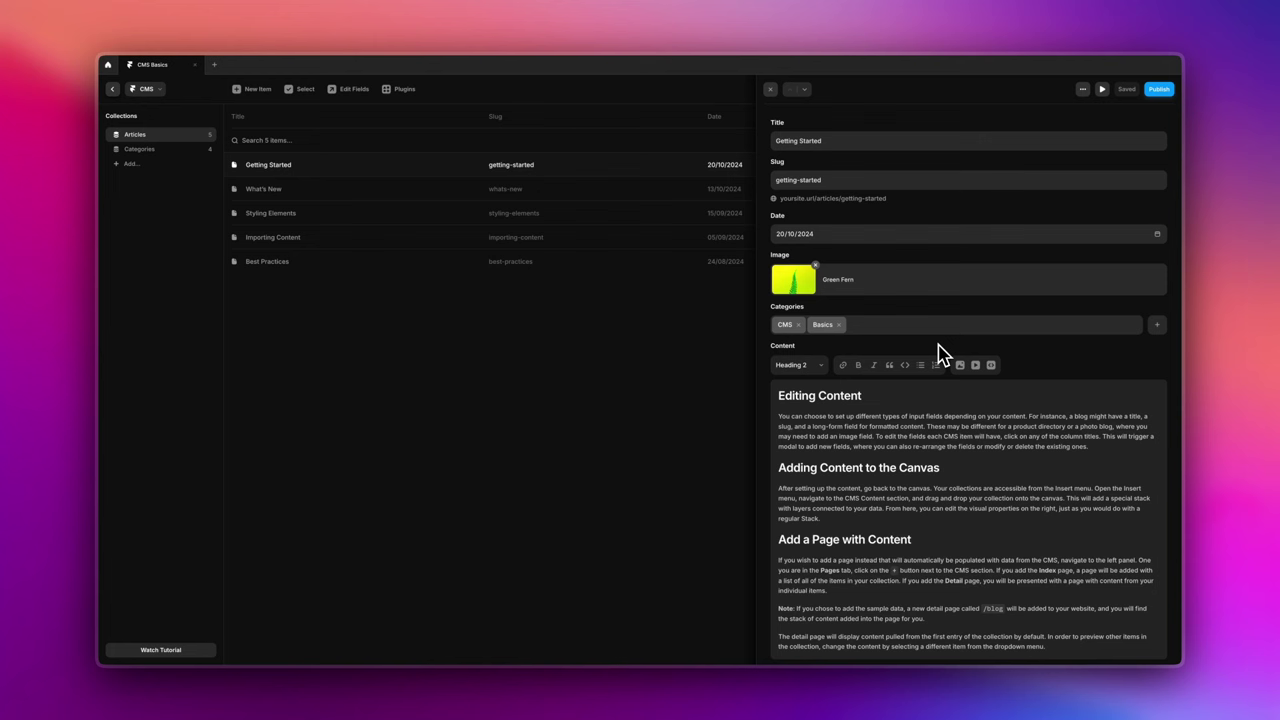
{"action": "scroll", "coordinate": [830, 395], "scroll_direction": "down", "scroll_amount": 1}
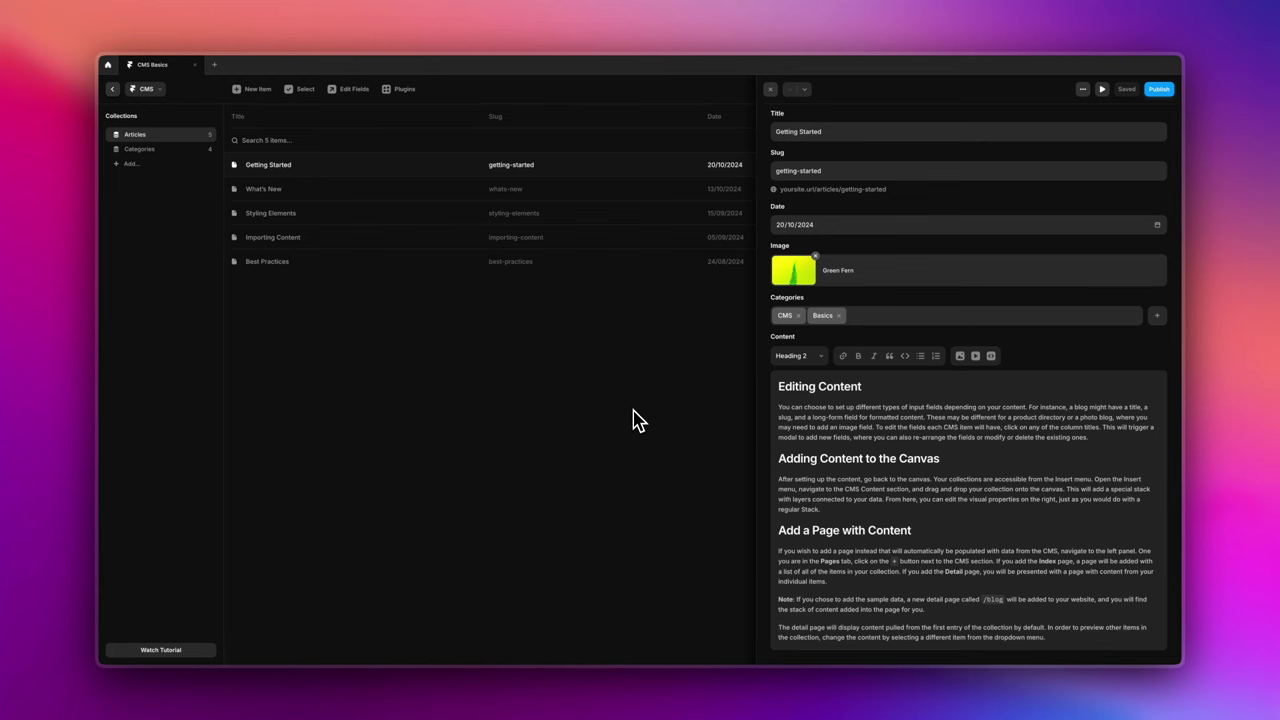
{"action": "key", "text": "Escape"}
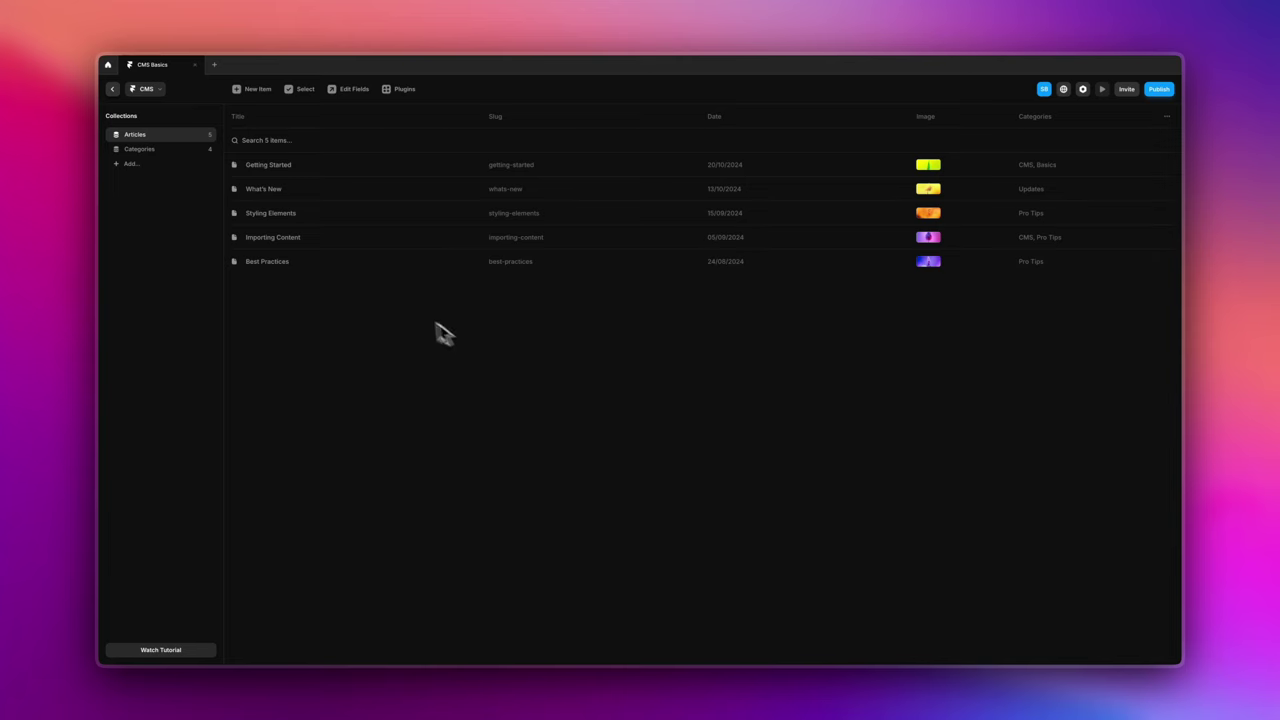
- Return to the canvas and review the /blog index page and its Articles detail page
{"action": "left_click", "coordinate": [113, 89]}
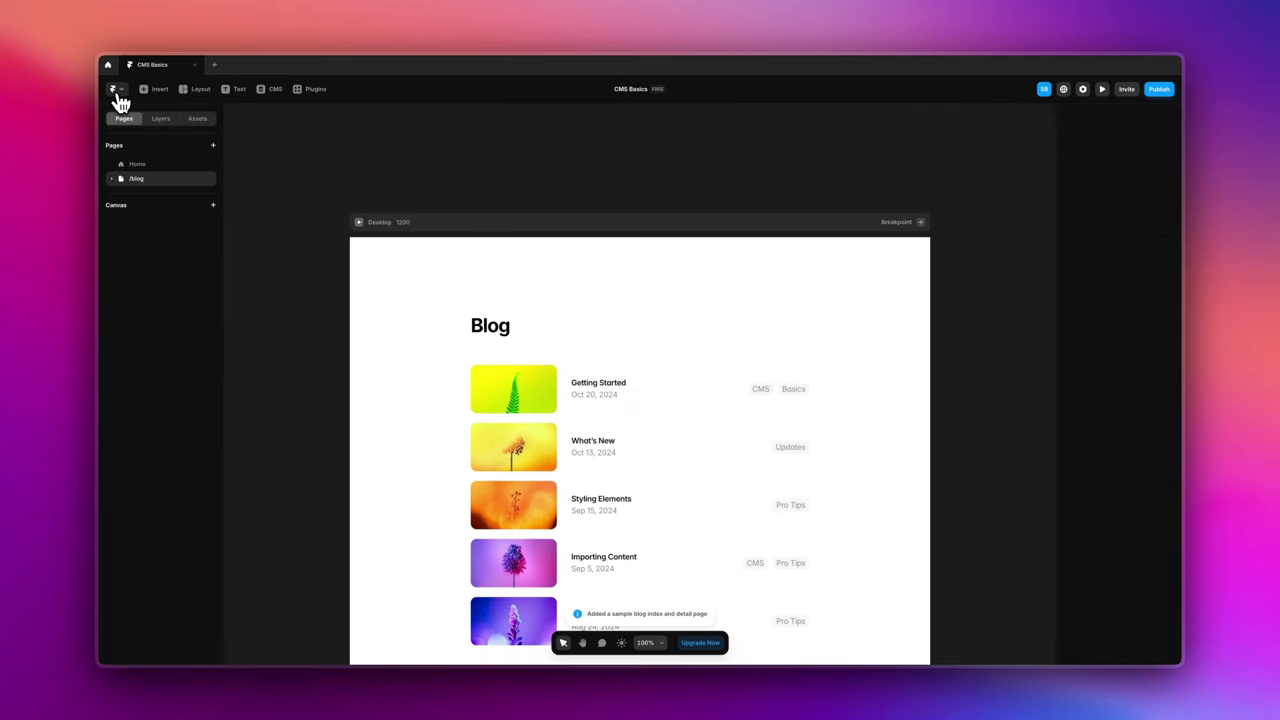
{"action": "scroll", "coordinate": [445, 270], "scroll_direction": "down", "scroll_amount": 5}
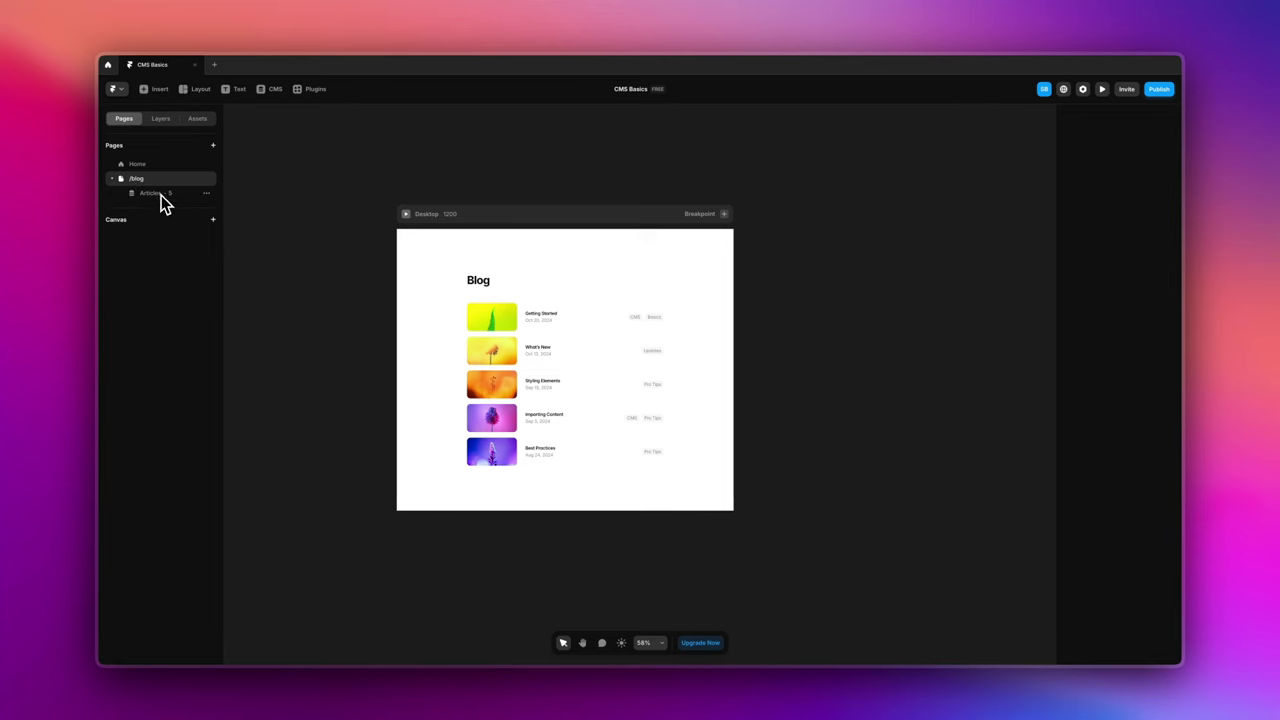
{"action": "left_click", "coordinate": [160, 194]}
{"action": "scroll", "coordinate": [428, 238], "scroll_direction": "down", "scroll_amount": 4}
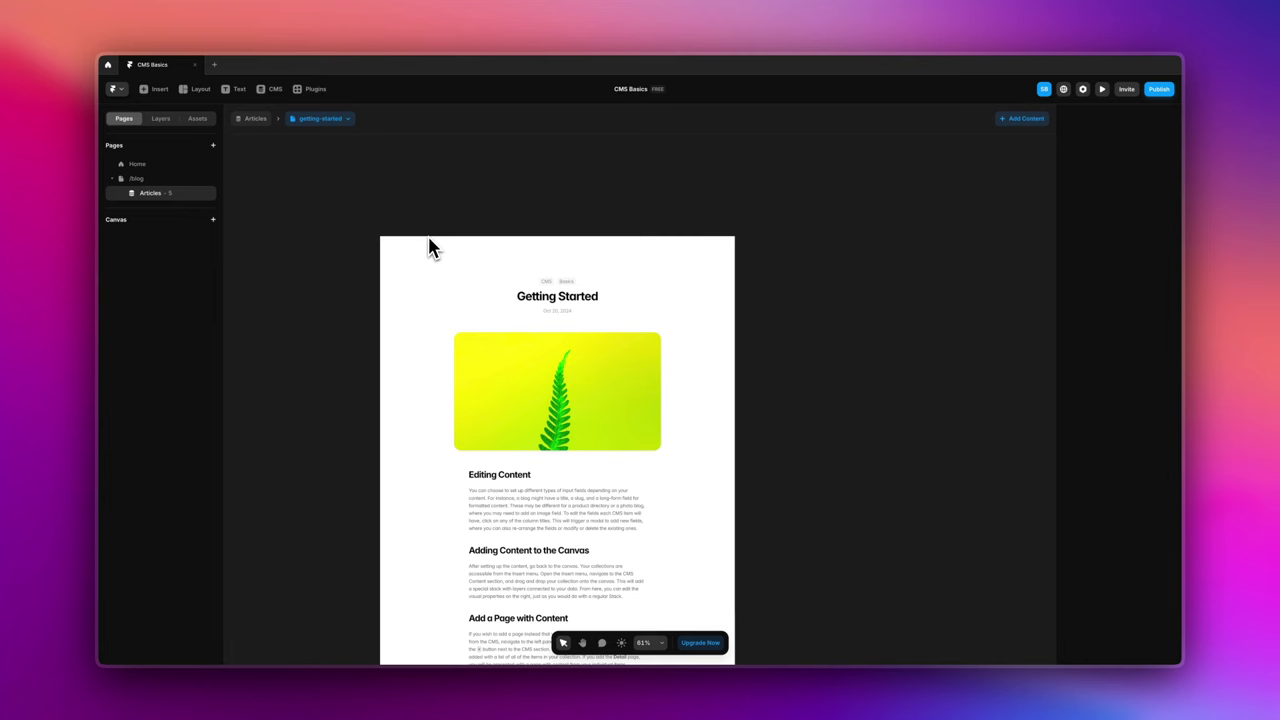
{"action": "scroll", "coordinate": [428, 238], "scroll_direction": "down", "scroll_amount": 2}
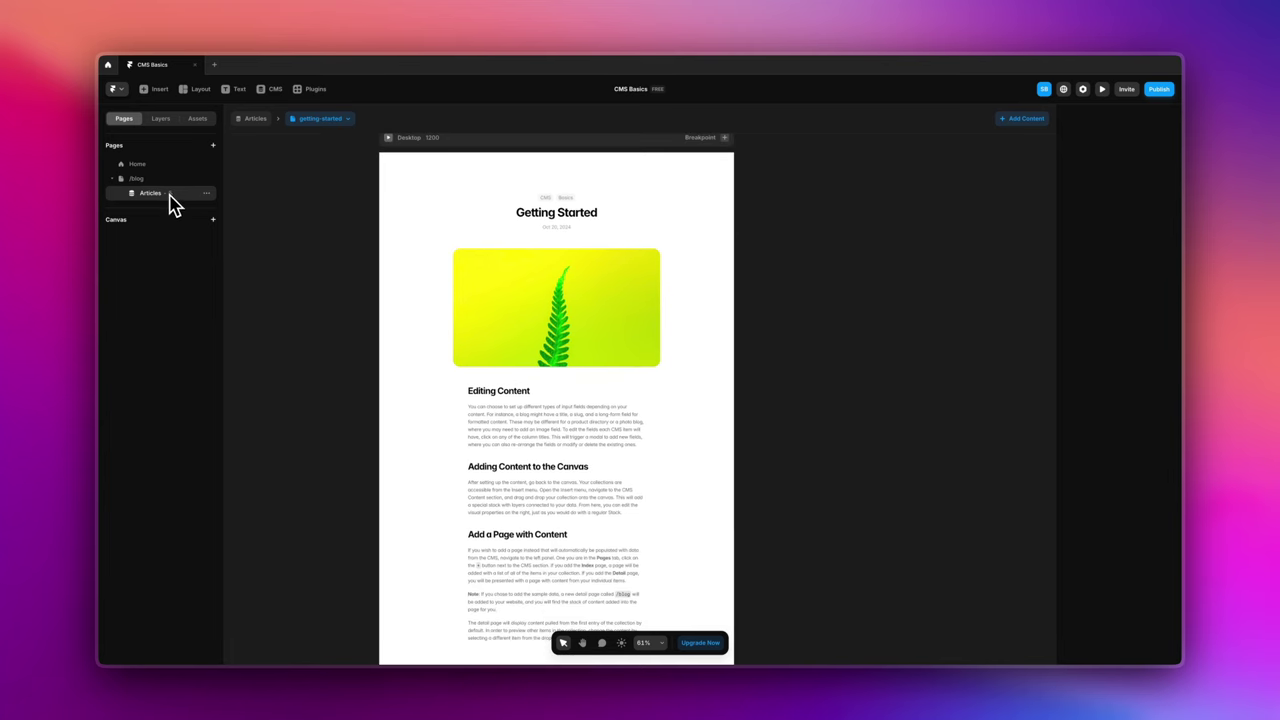
{"action": "scroll", "coordinate": [428, 286], "scroll_direction": "down", "scroll_amount": 2}
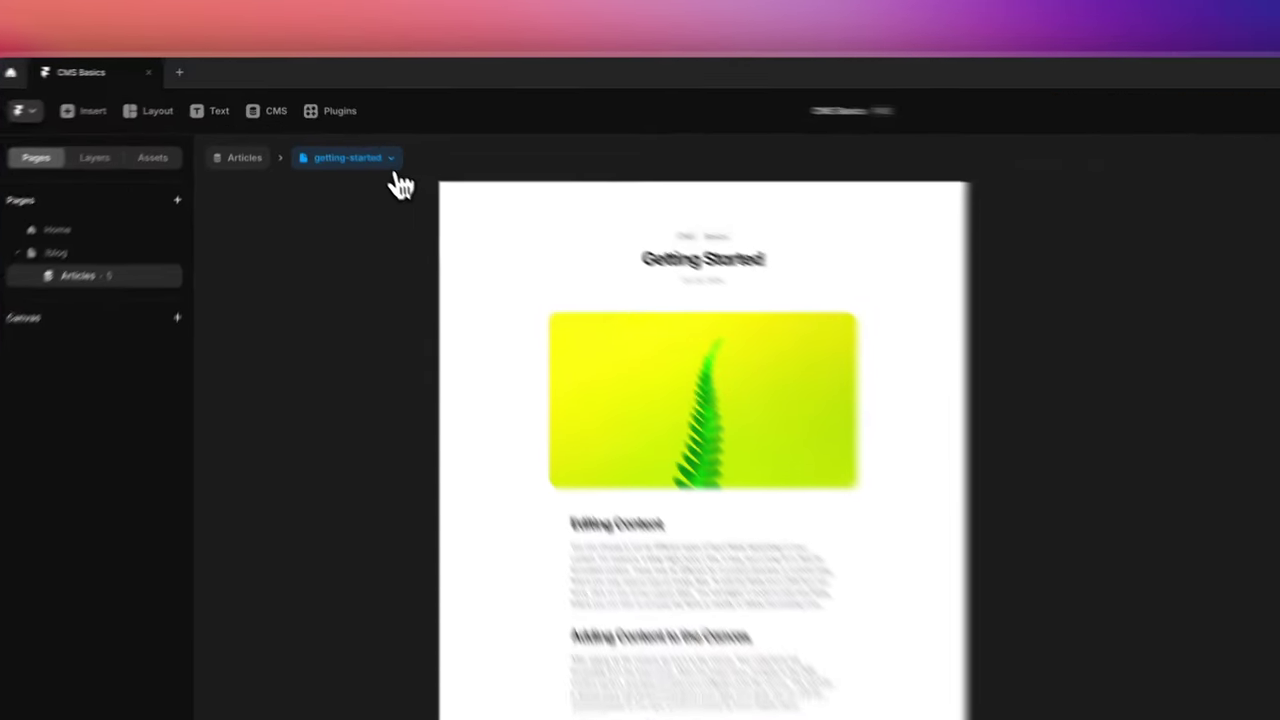
- Switch the Articles detail page to the What's New item and on to Importing Content to compare their content
{"action": "left_click", "coordinate": [345, 119]}
{"action": "left_click", "coordinate": [340, 157]}
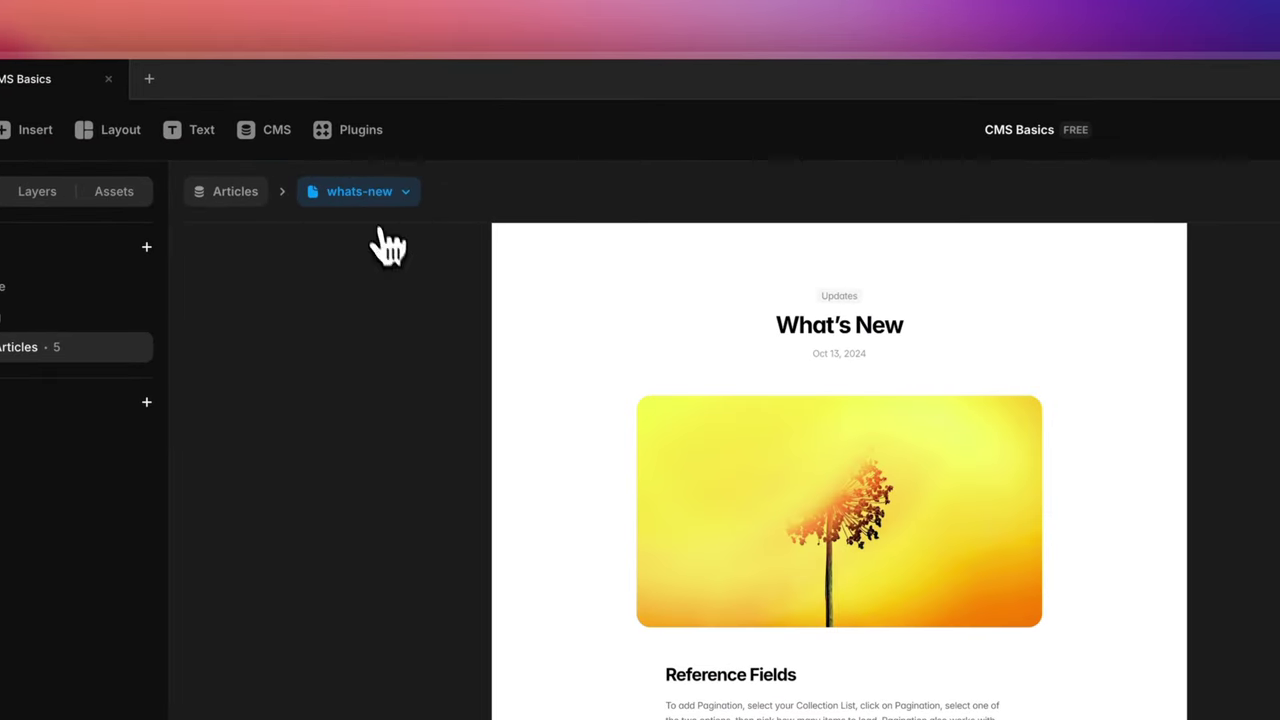
{"action": "left_click", "coordinate": [378, 195]}
{"action": "left_click", "coordinate": [378, 291]}
{"action": "left_click", "coordinate": [372, 198]}
{"action": "left_click", "coordinate": [377, 320]}
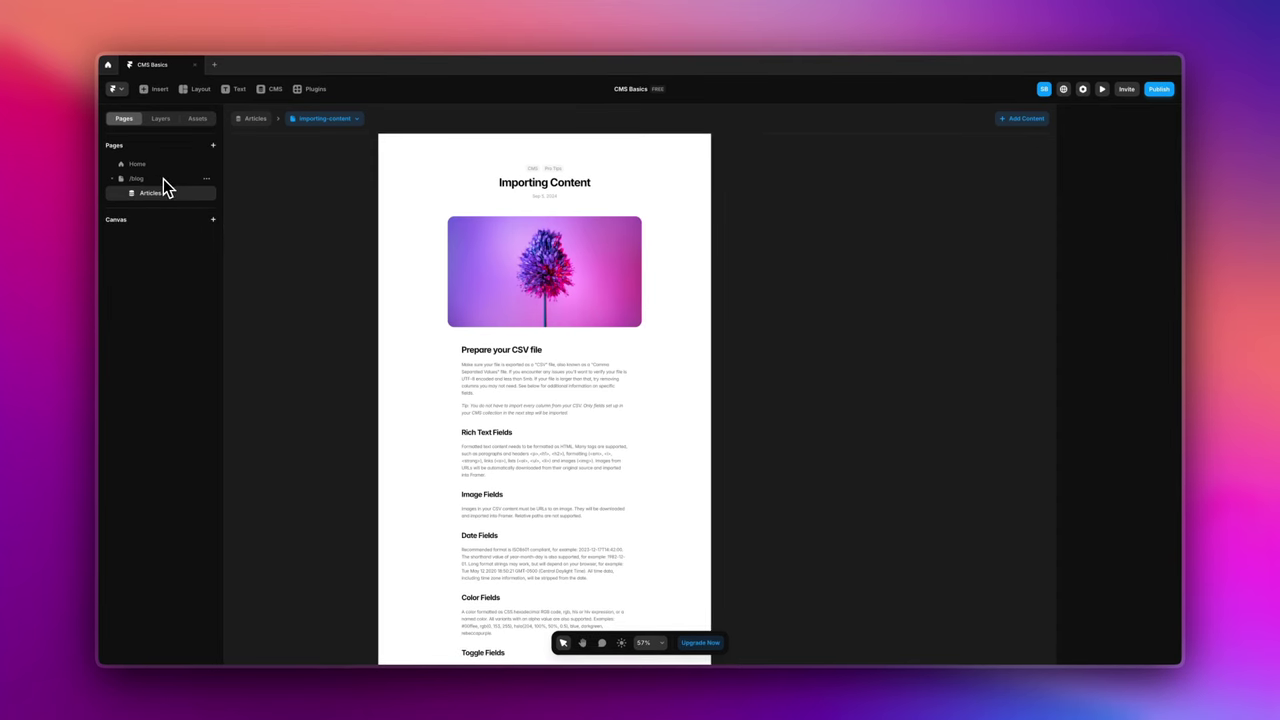
- Preview the /blog page and open the Styling Elements and Importing Content articles from its list
{"action": "left_click", "coordinate": [163, 180]}
{"action": "left_click", "coordinate": [398, 215]}
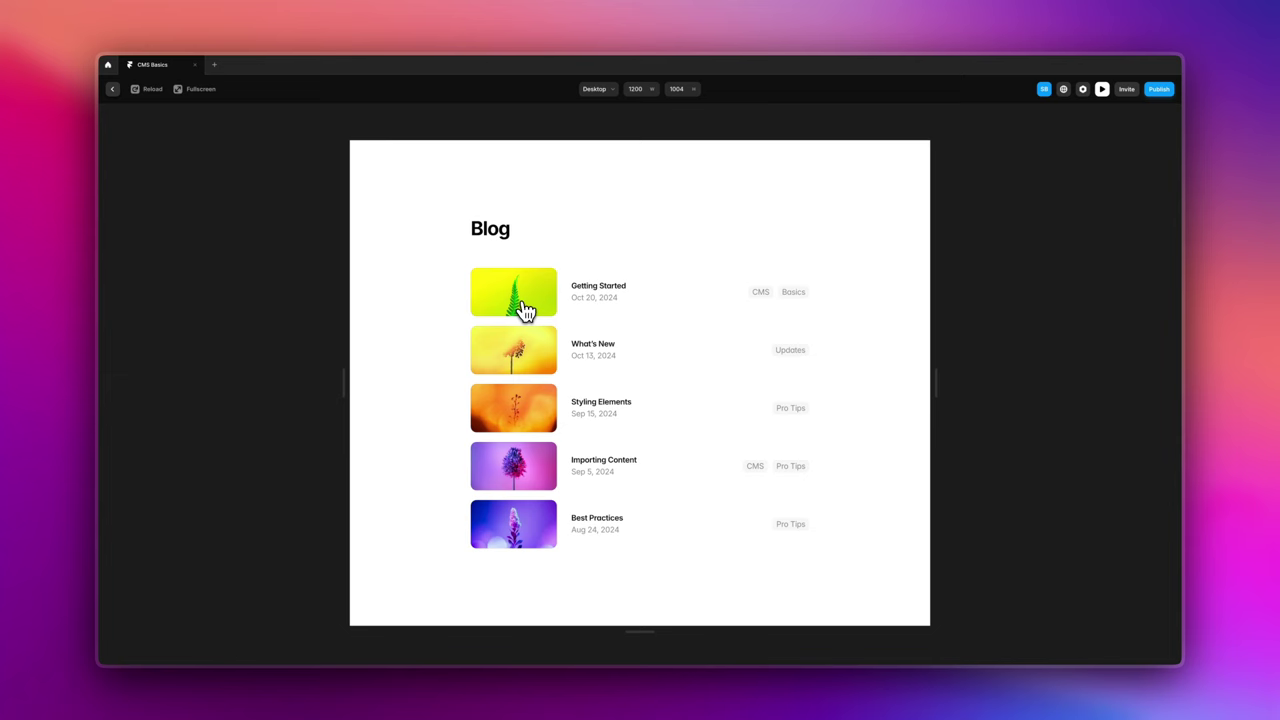
{"action": "left_click", "coordinate": [530, 420]}
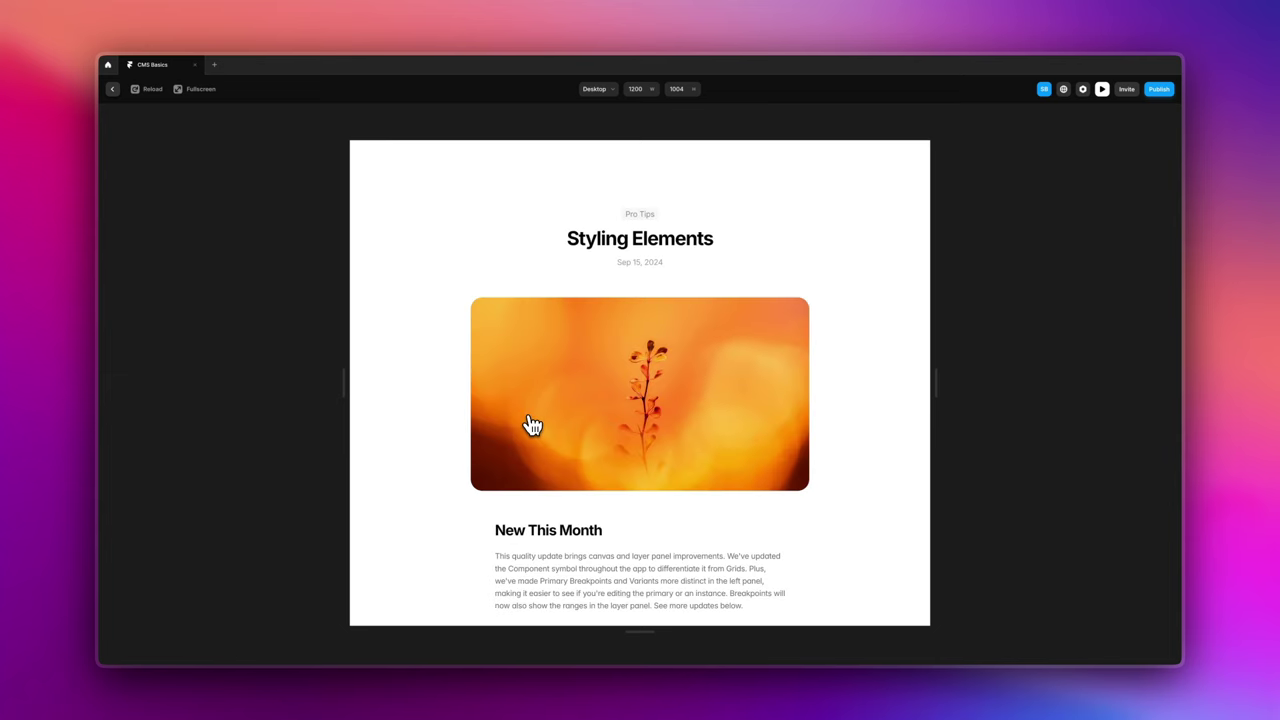
{"action": "scroll", "coordinate": [537, 413], "scroll_direction": "down", "scroll_amount": 5}
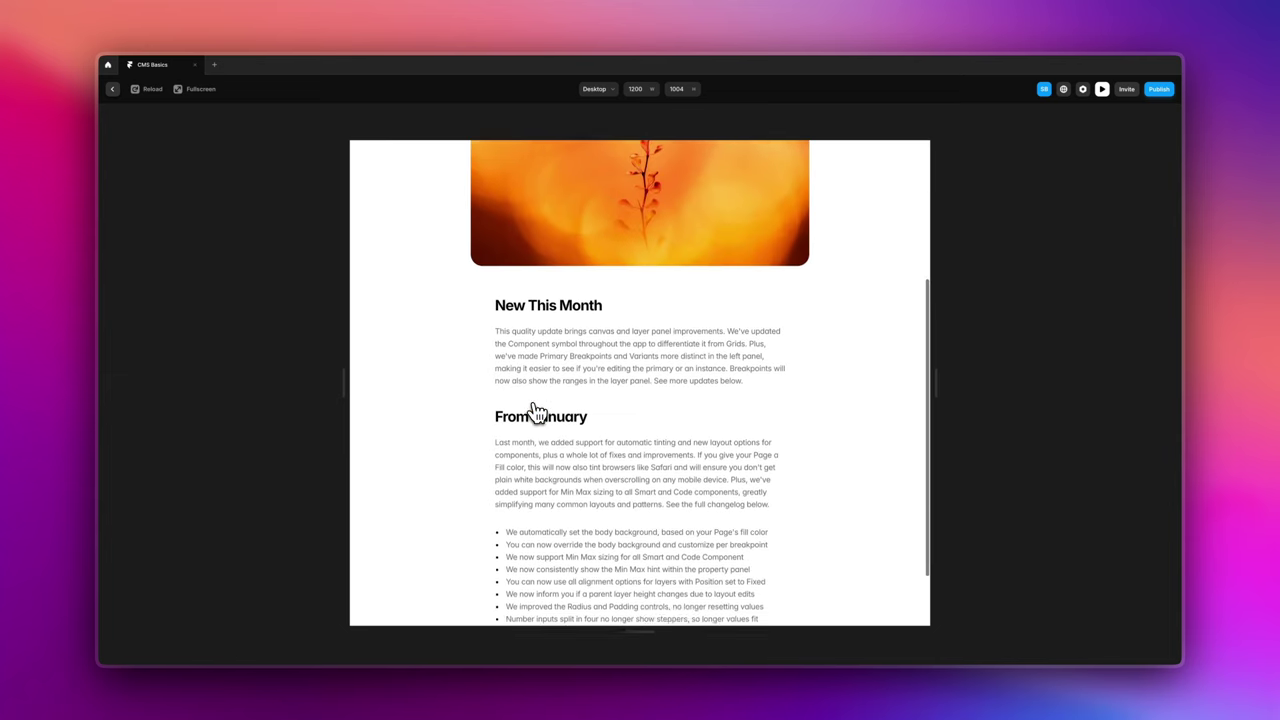
{"action": "scroll", "coordinate": [537, 413], "scroll_direction": "up", "scroll_amount": 5}
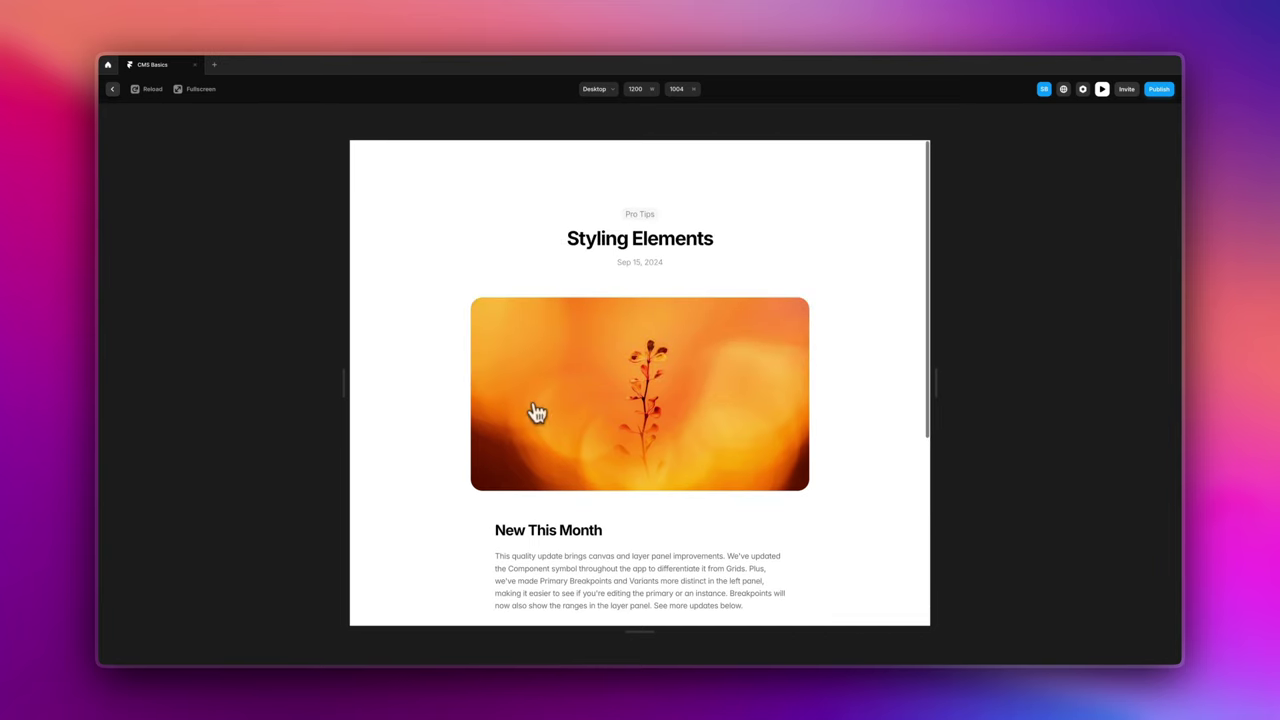
{"action": "left_click", "coordinate": [113, 89]}
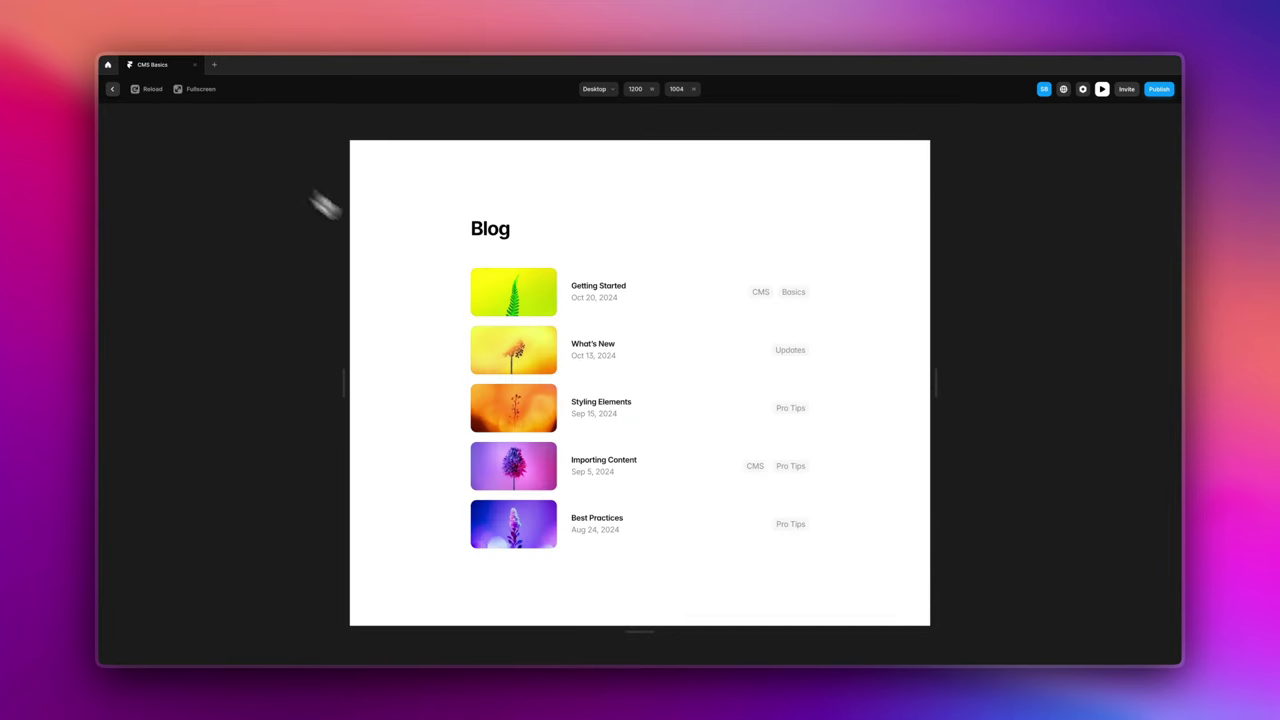
{"action": "left_click", "coordinate": [520, 482]}
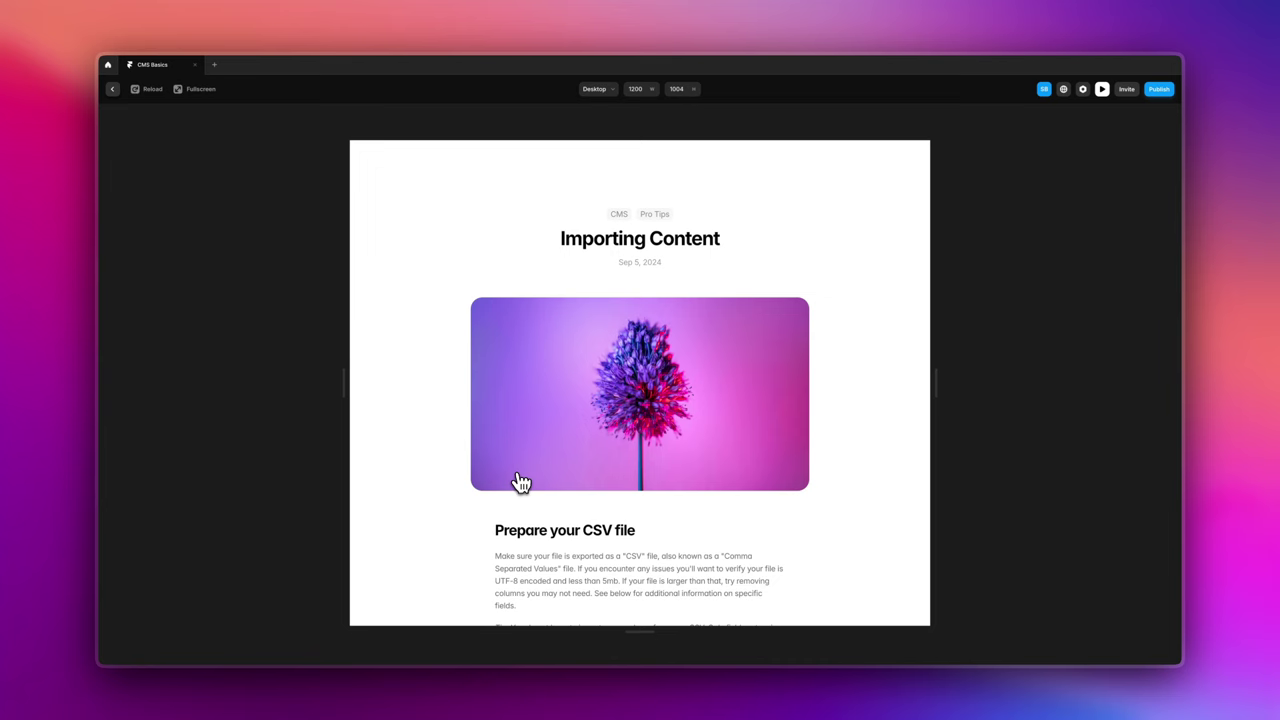
- Read through the Importing Content article in the preview, then return to the canvas with the /blog page's entries collapsed
{"action": "scroll", "coordinate": [651, 470], "scroll_direction": "down", "scroll_amount": 8}
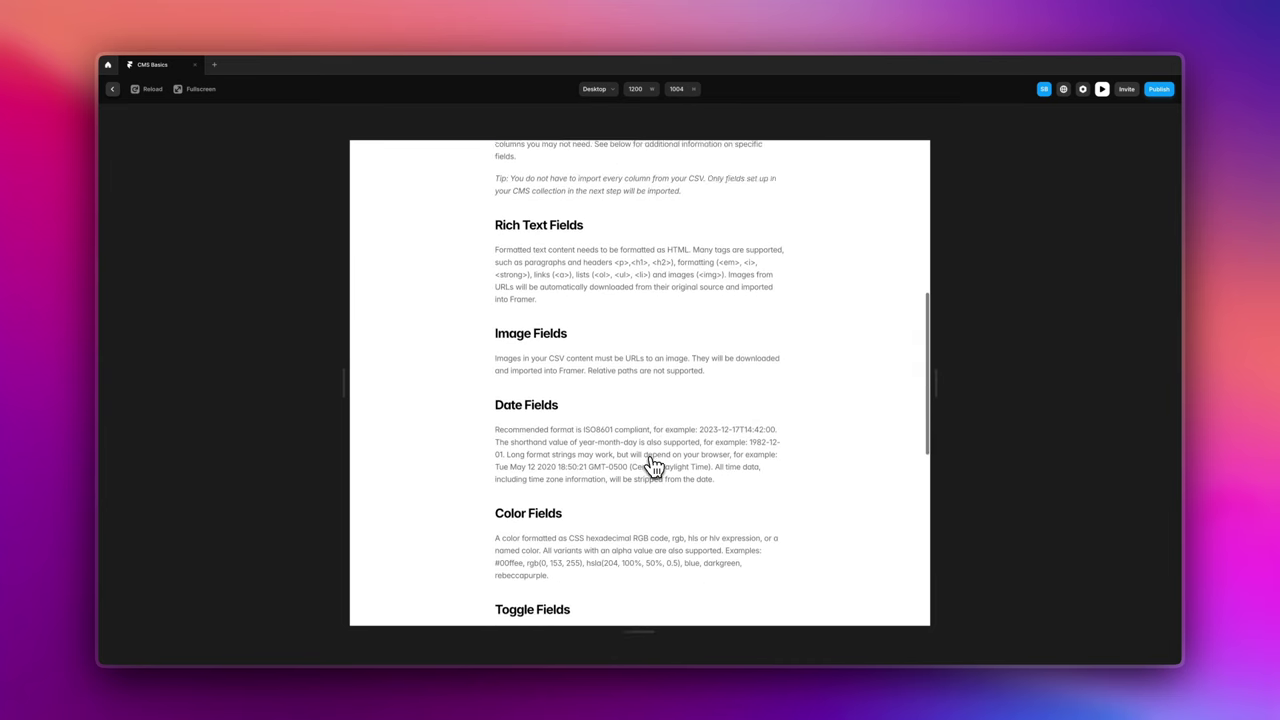
{"action": "scroll", "coordinate": [651, 467], "scroll_direction": "up", "scroll_amount": 10}
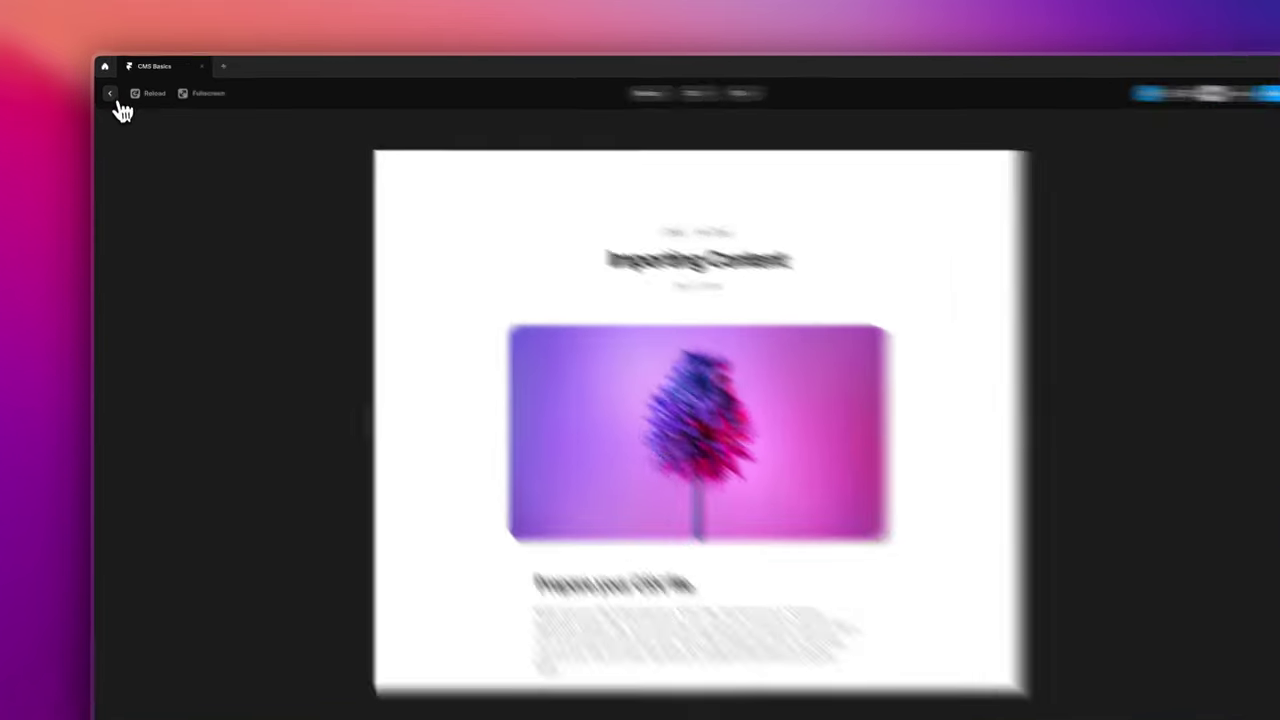
{"action": "left_click", "coordinate": [114, 100]}
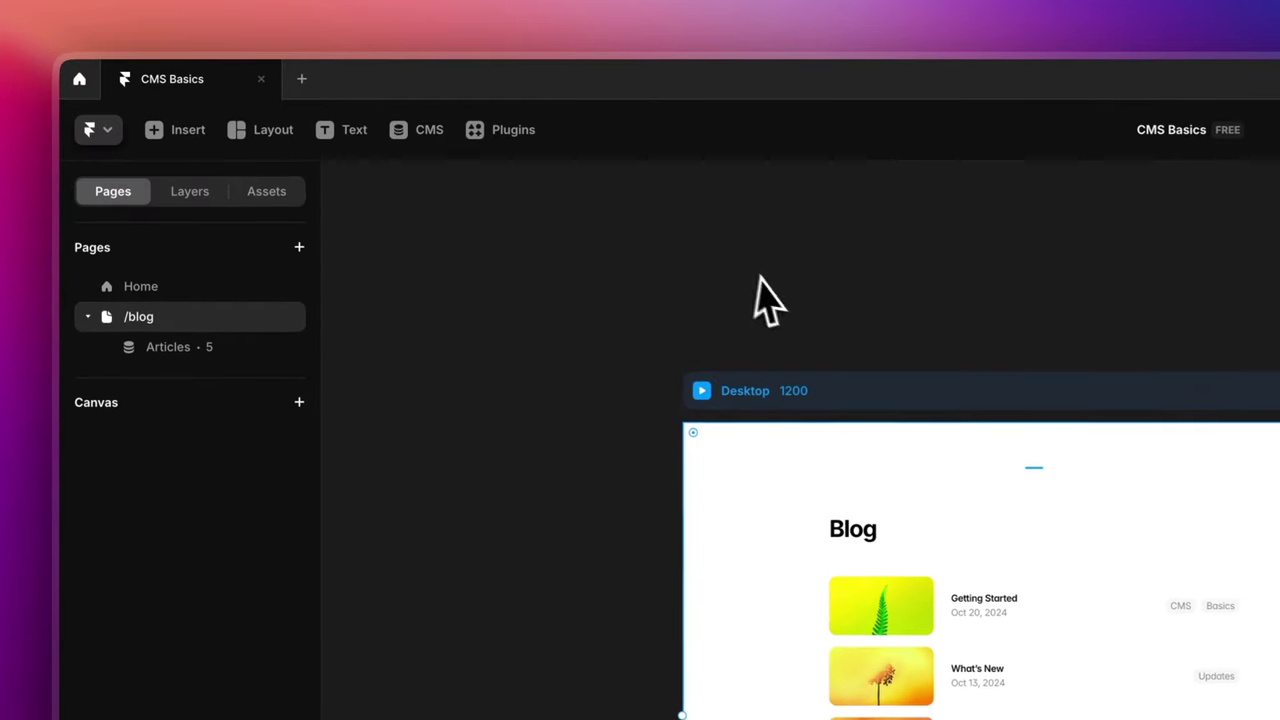
{"action": "left_click", "coordinate": [87, 317]}
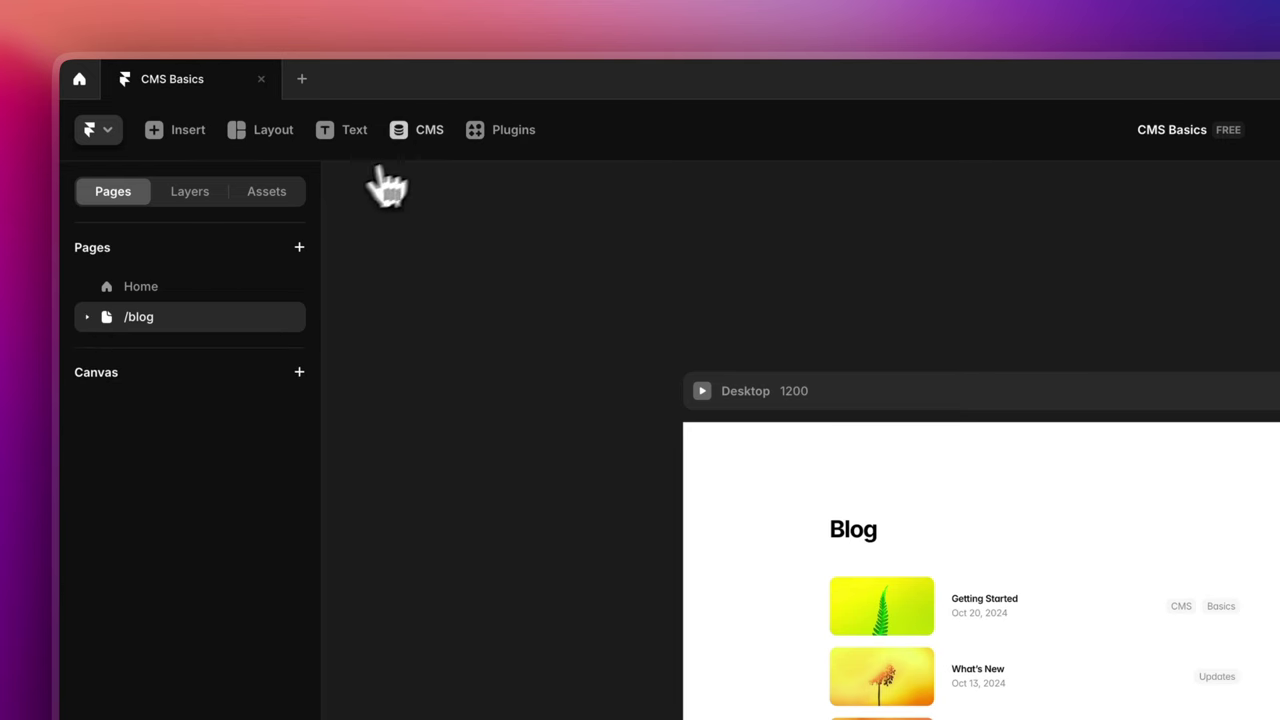
- Create a new CMS collection named My Blogs
{"action": "left_click", "coordinate": [424, 136]}
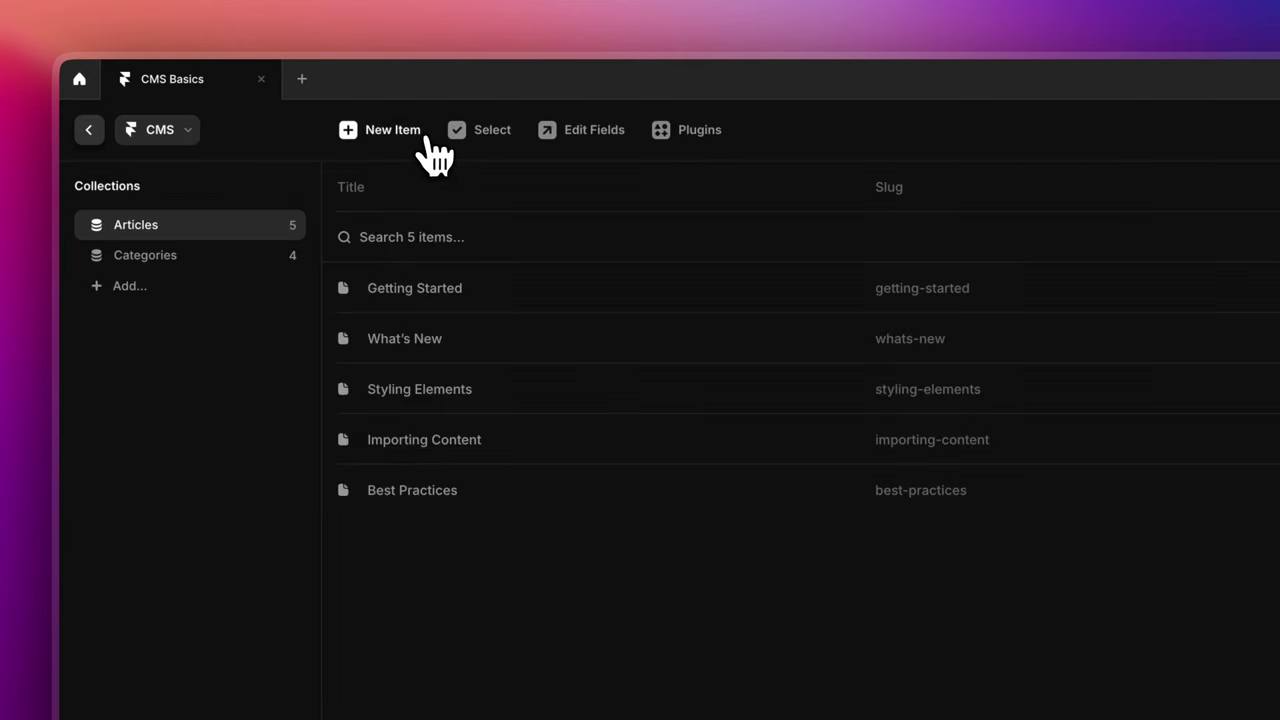
{"action": "right_click", "coordinate": [206, 297]}
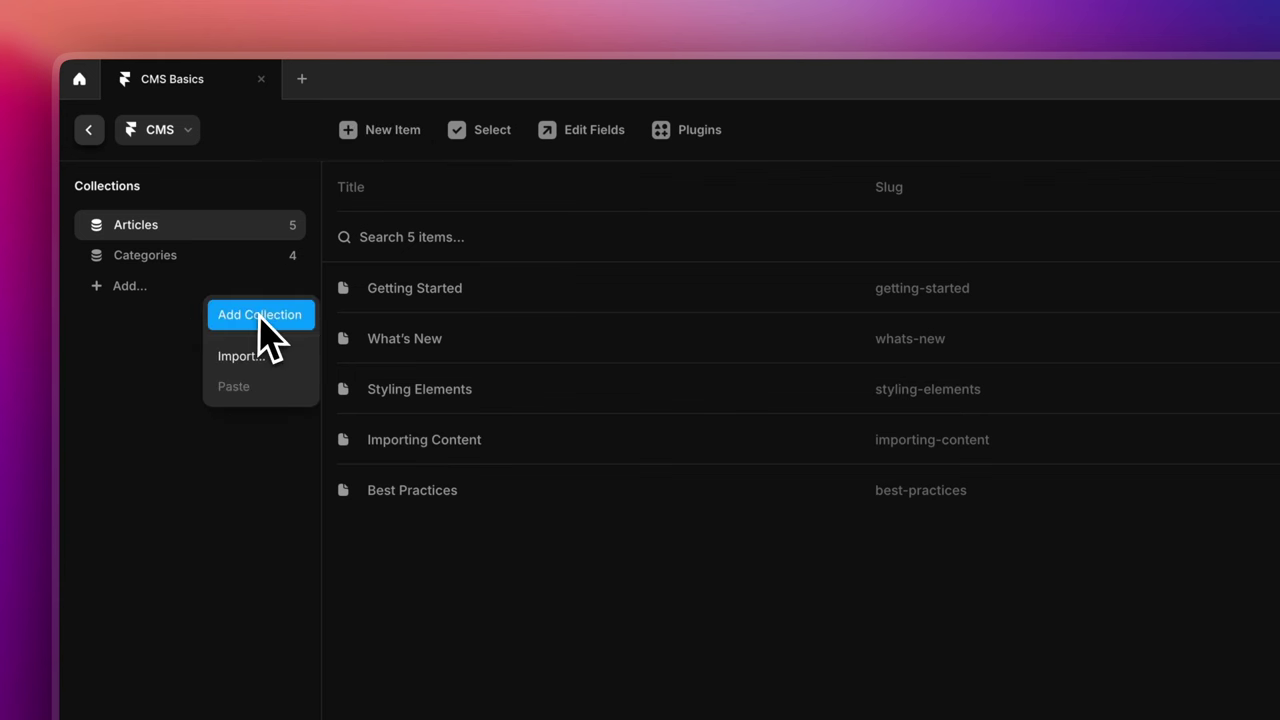
{"action": "left_click", "coordinate": [261, 316]}
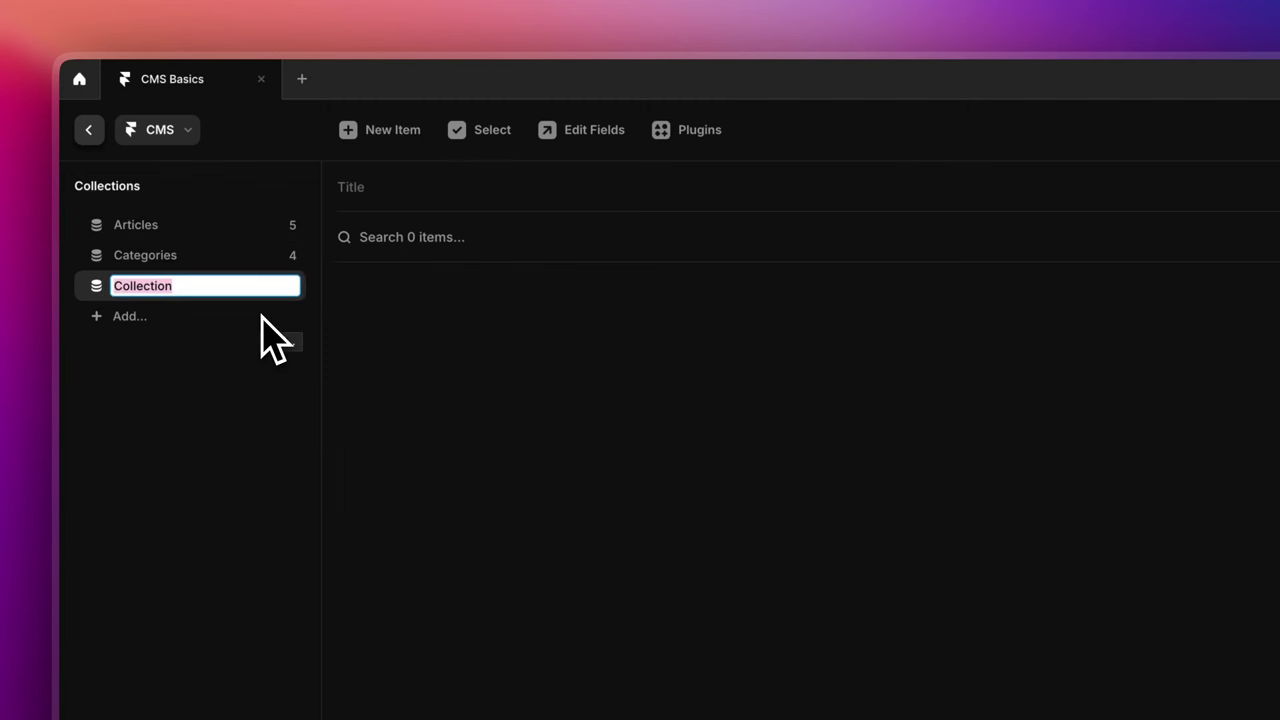
{"action": "type", "text": "My Blogs"}
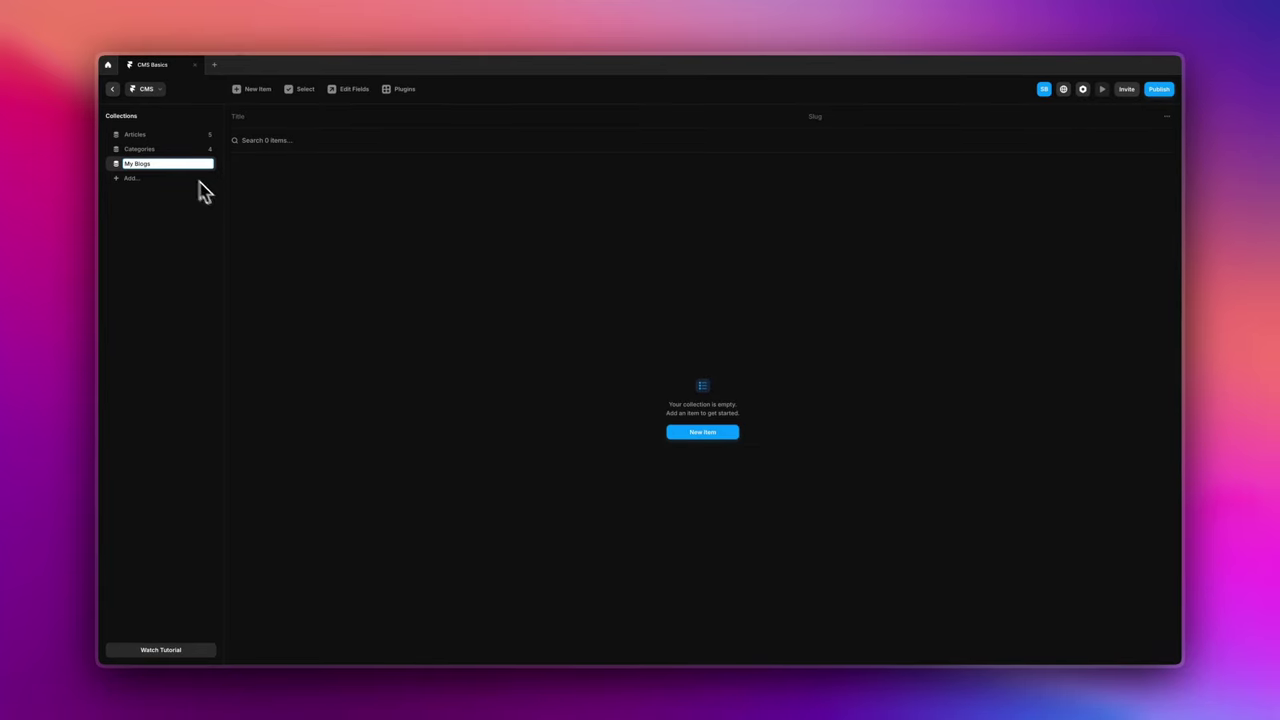
{"action": "key", "text": "Return"}
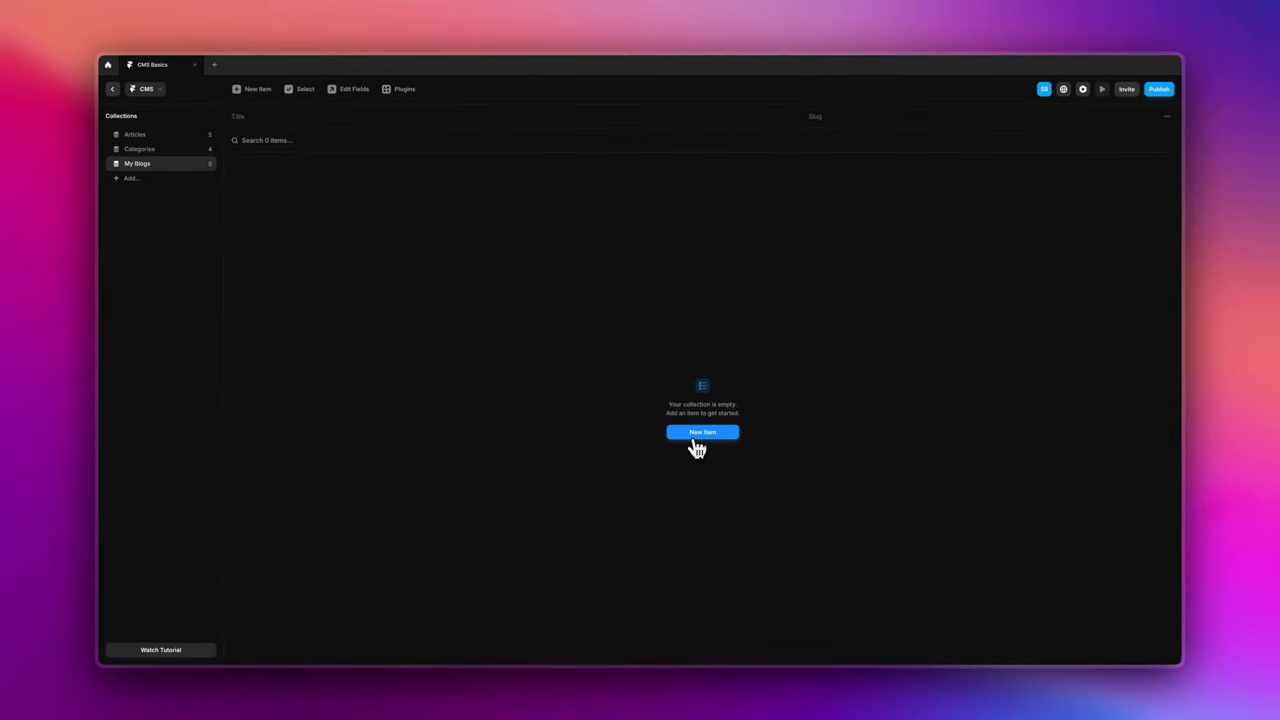
- Add a new item to the My Blogs collection titled "Hidden Framer Tips You Didn't Know You Needed"
{"action": "left_click", "coordinate": [694, 438]}
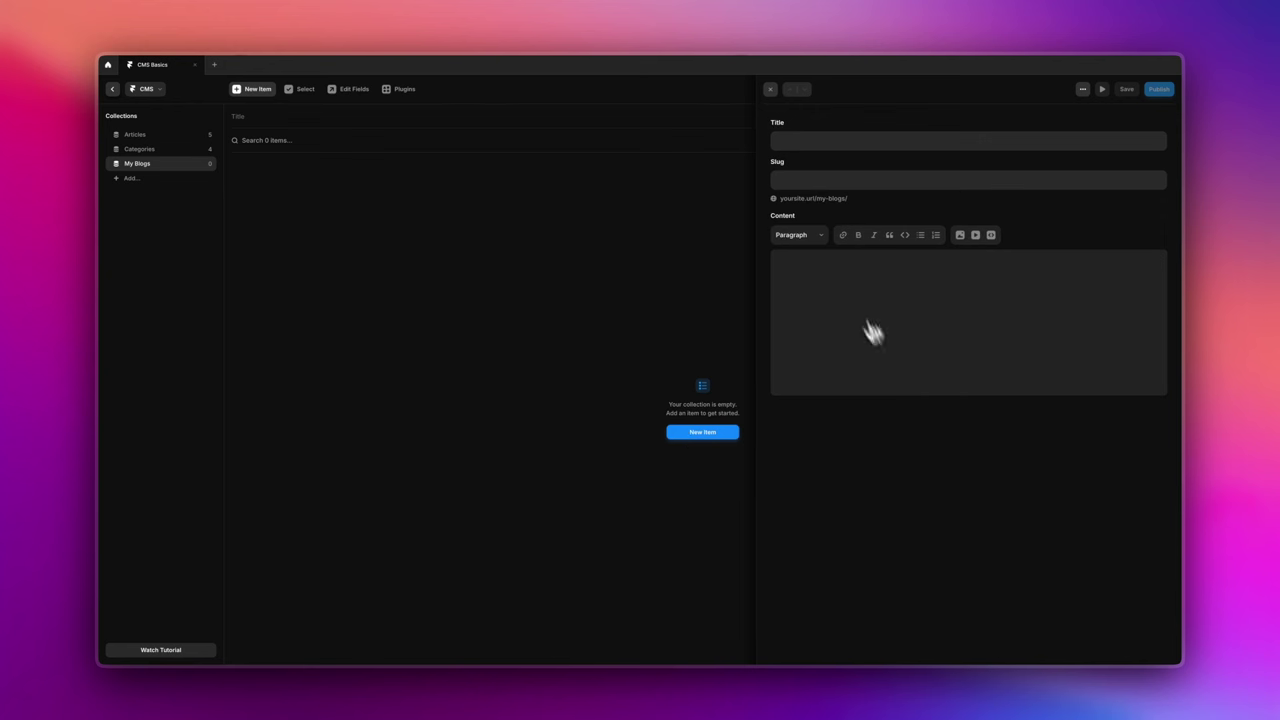
{"action": "left_click", "coordinate": [843, 140]}
{"action": "type", "text": "Hidden Framer Tips You Didn't Know You Needed"}
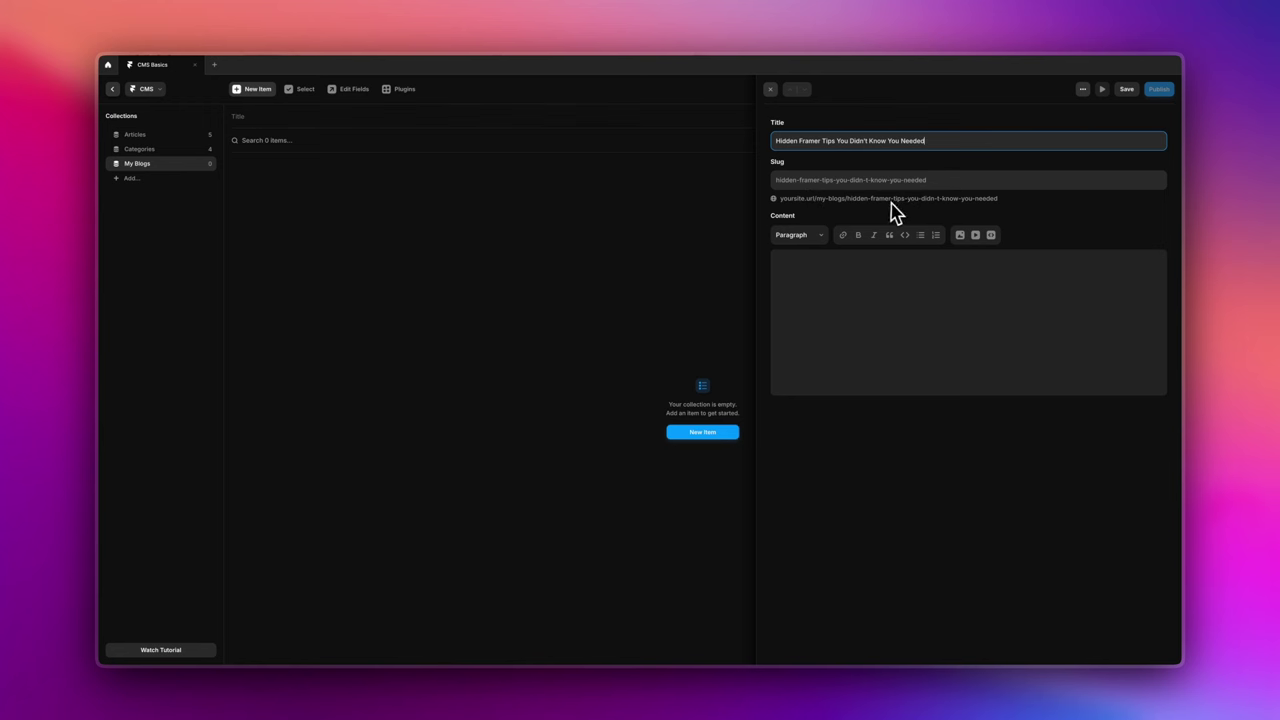
- Set the new blog item's slug to framer-tips
{"action": "left_click", "coordinate": [780, 180]}
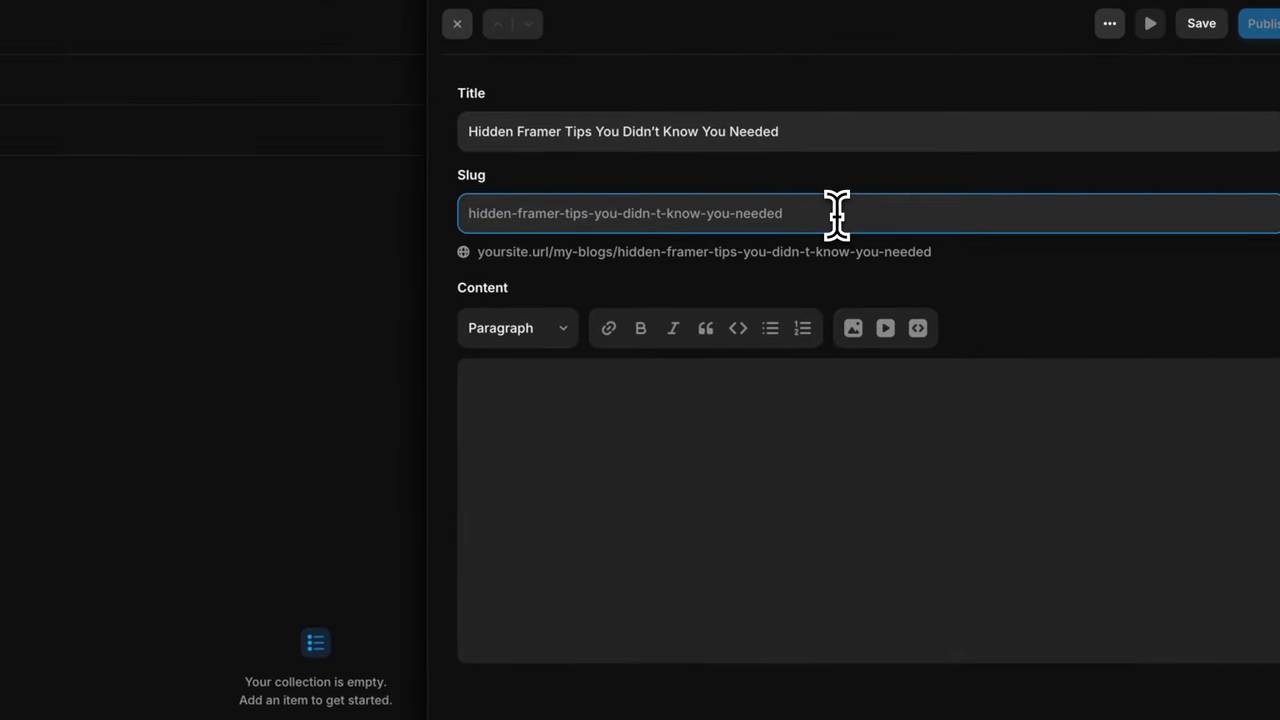
{"action": "key", "text": "ctrl+a"}
{"action": "type", "text": "tip"}
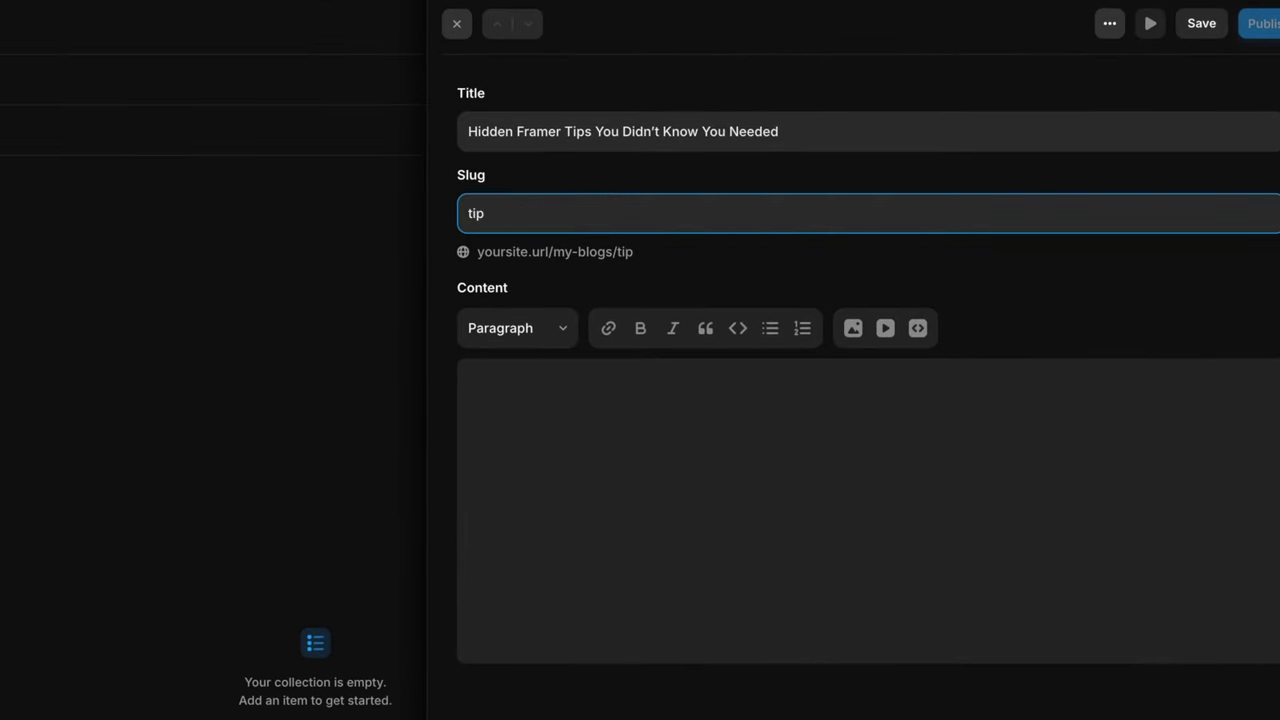
{"action": "type", "text": "s"}
{"action": "left_click", "coordinate": [471, 214]}
{"action": "type", "text": "frame"}
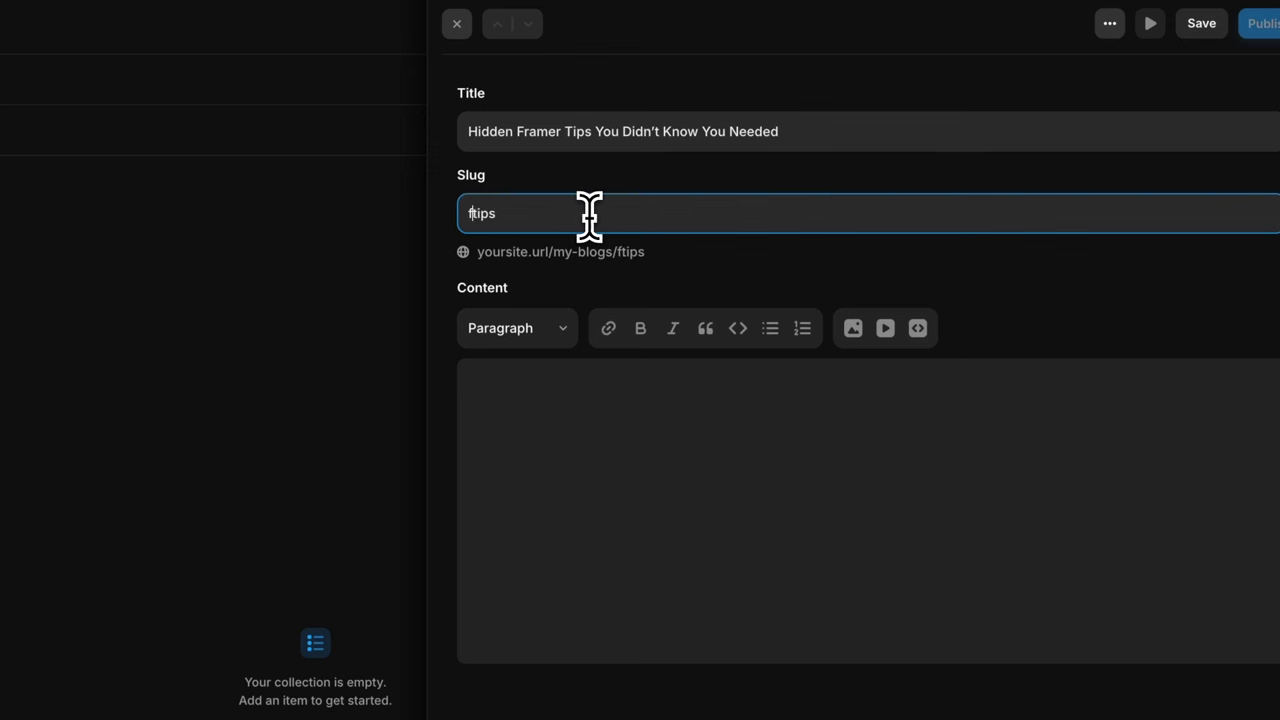
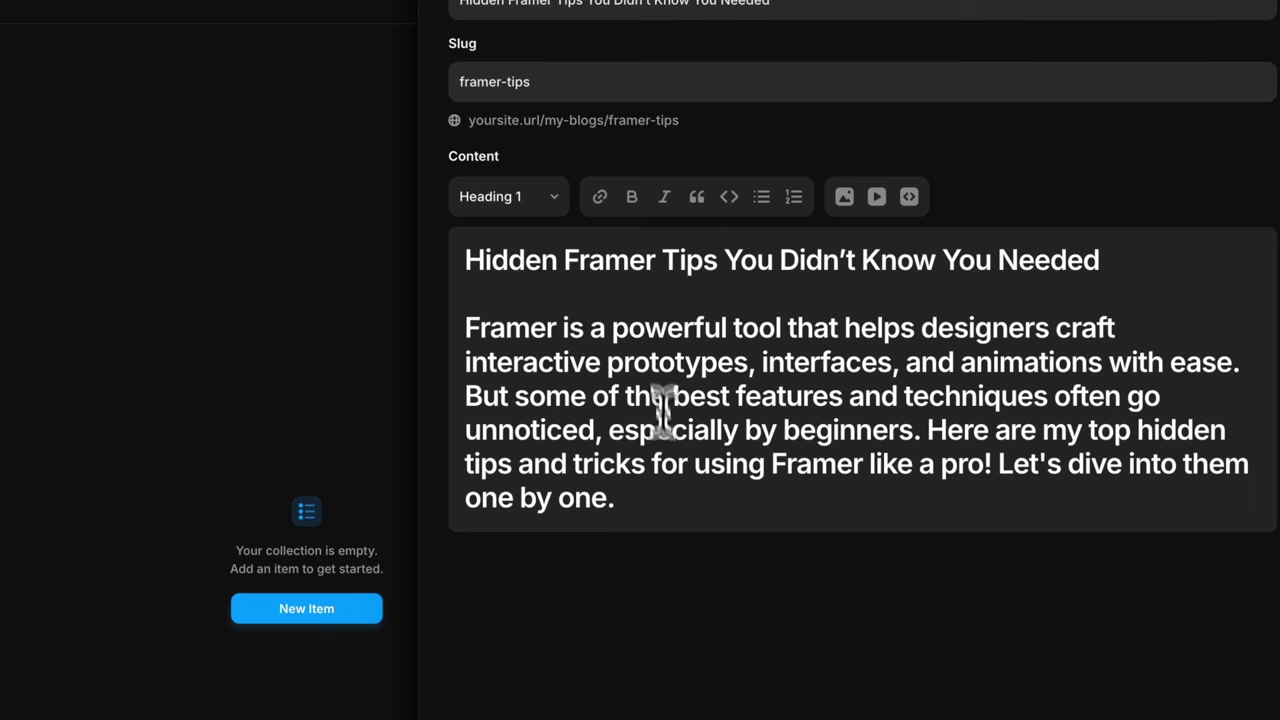
- Try to format the introduction text as Paragraph and the line above it as Heading 1
{"action": "left_click_drag", "start_coordinate": [622, 498], "coordinate": [449, 338]}
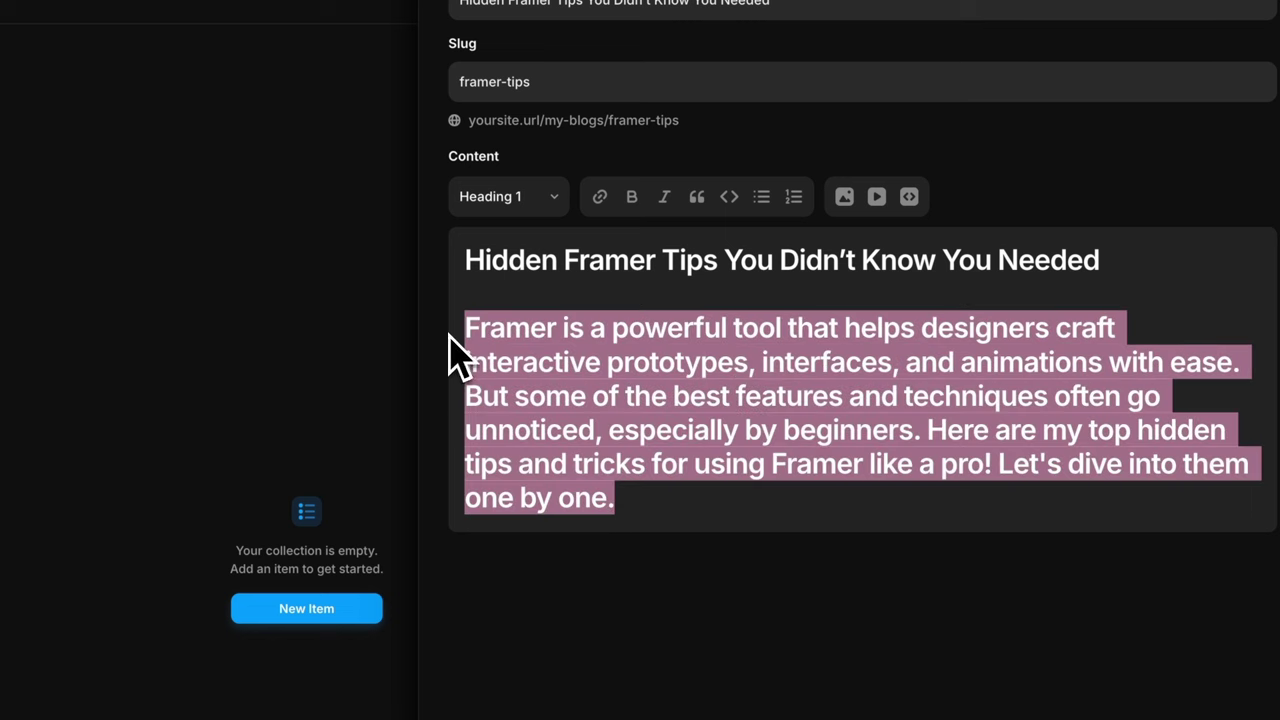
{"action": "left_click", "coordinate": [530, 200]}
{"action": "left_click", "coordinate": [532, 176]}
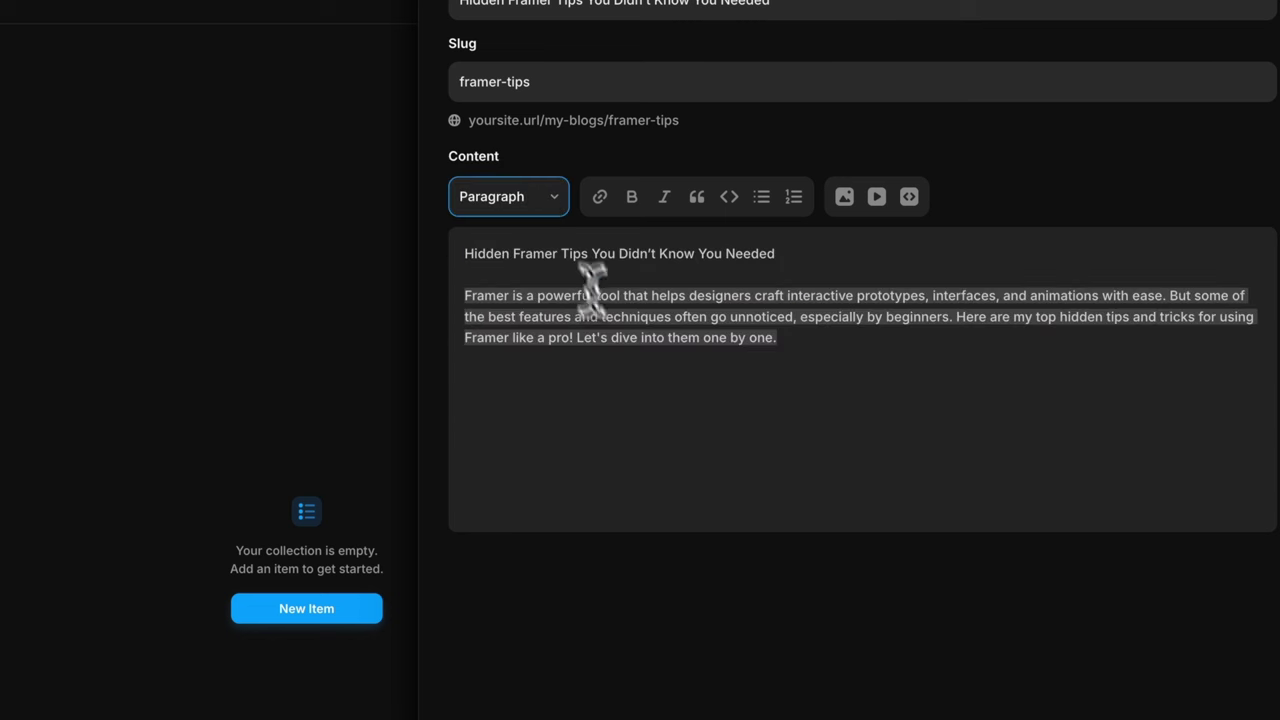
{"action": "left_click_drag", "start_coordinate": [806, 253], "coordinate": [597, 253]}
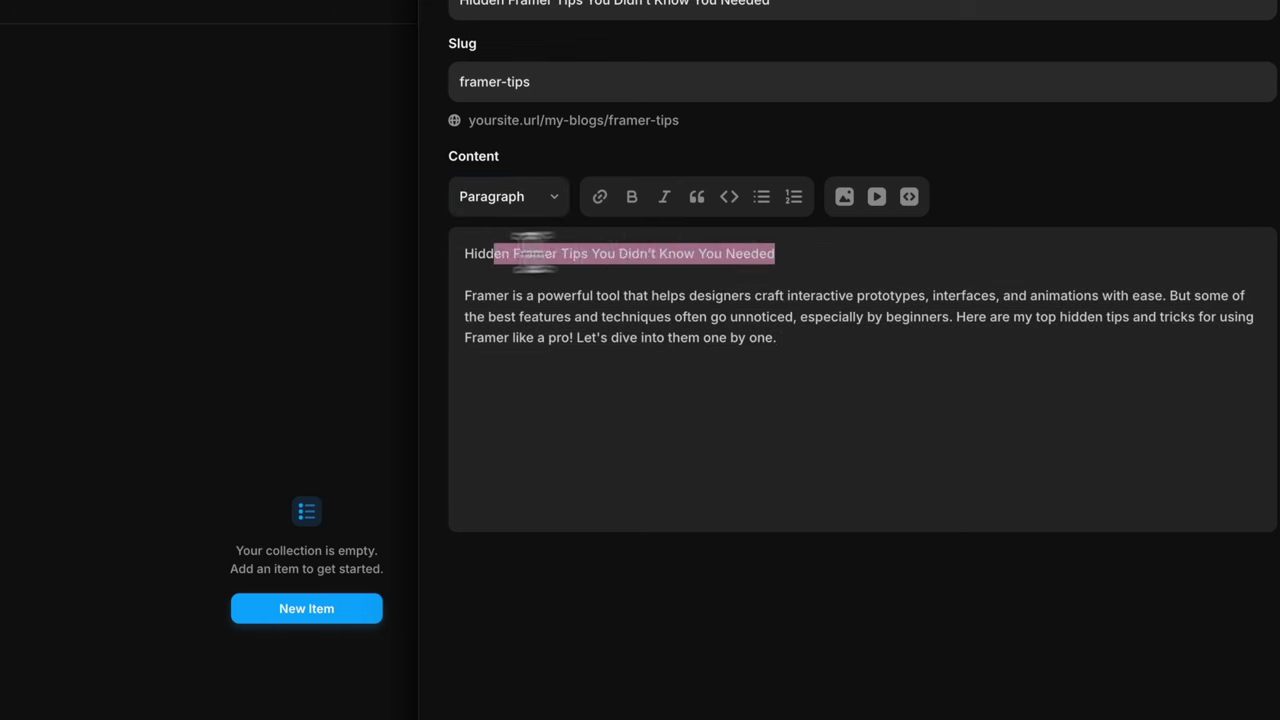
{"action": "left_click", "coordinate": [520, 200]}
{"action": "left_click", "coordinate": [560, 220]}
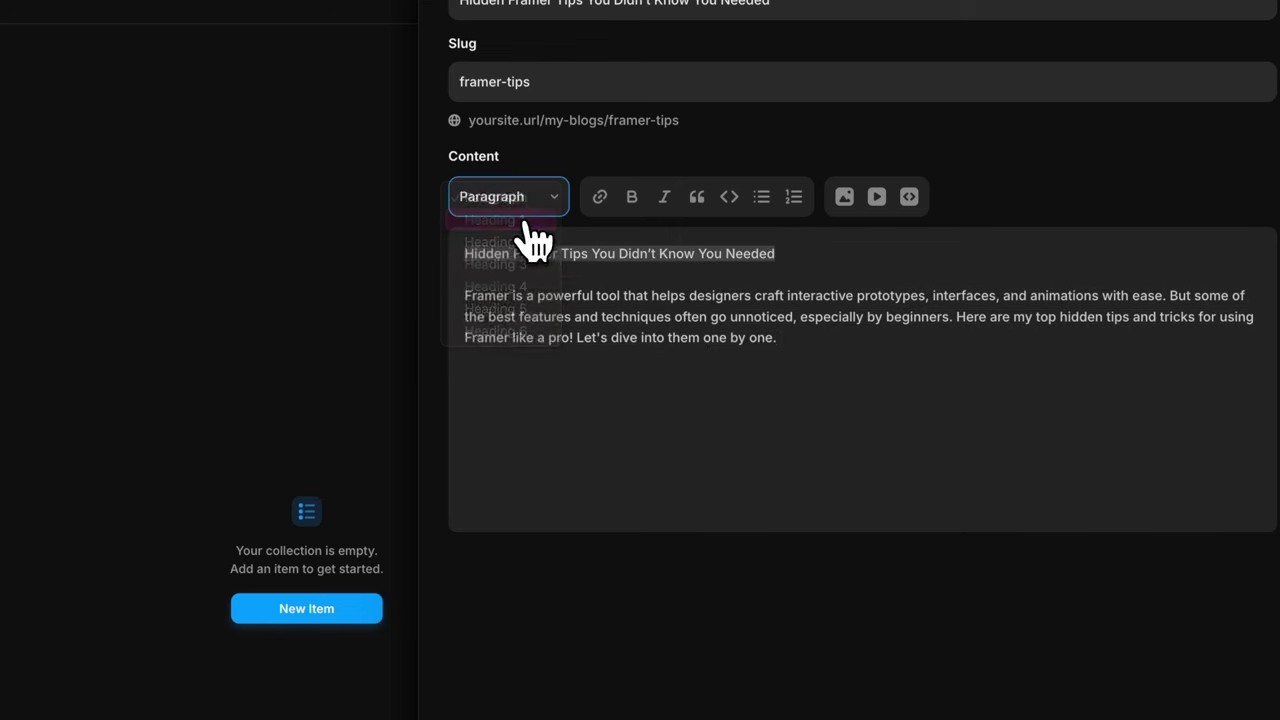
- Separate the introduction from the Heading 1 line, format it as Paragraph, and remove the empty line between them
{"action": "left_click", "coordinate": [524, 298]}
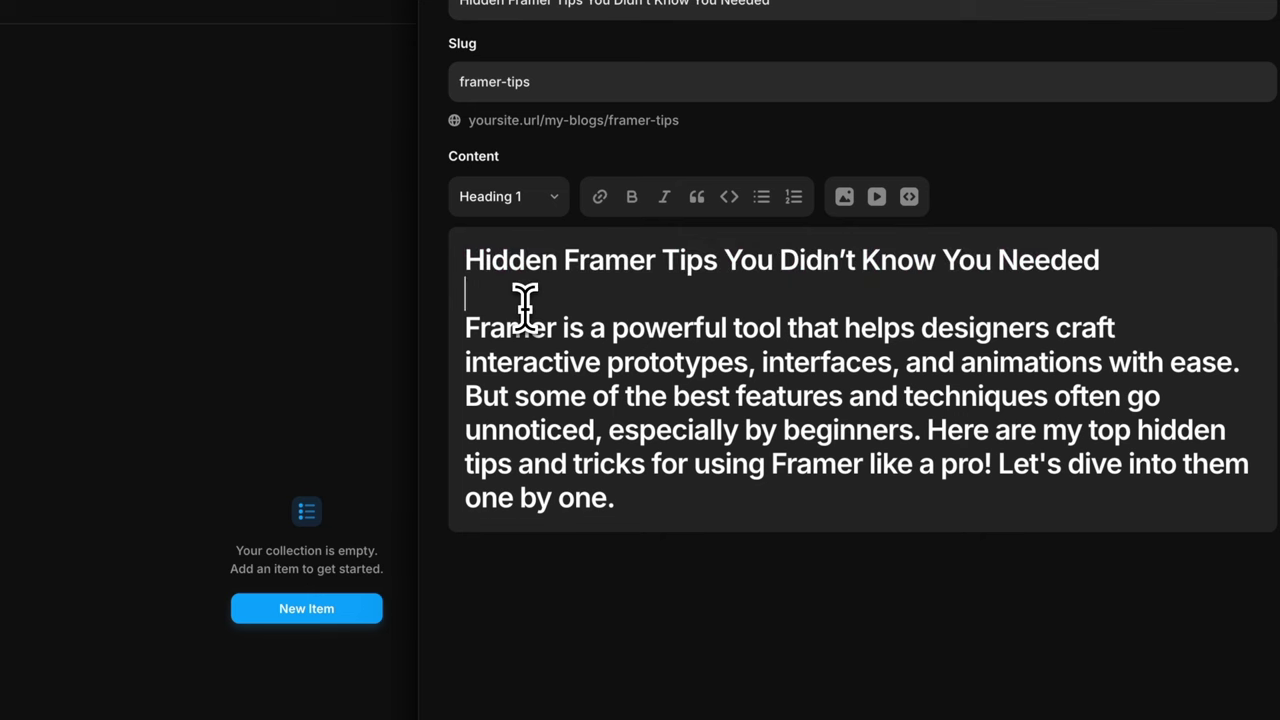
{"action": "key", "text": "Return"}
{"action": "left_click_drag", "start_coordinate": [464, 340], "coordinate": [703, 580]}
{"action": "left_click", "coordinate": [549, 205]}
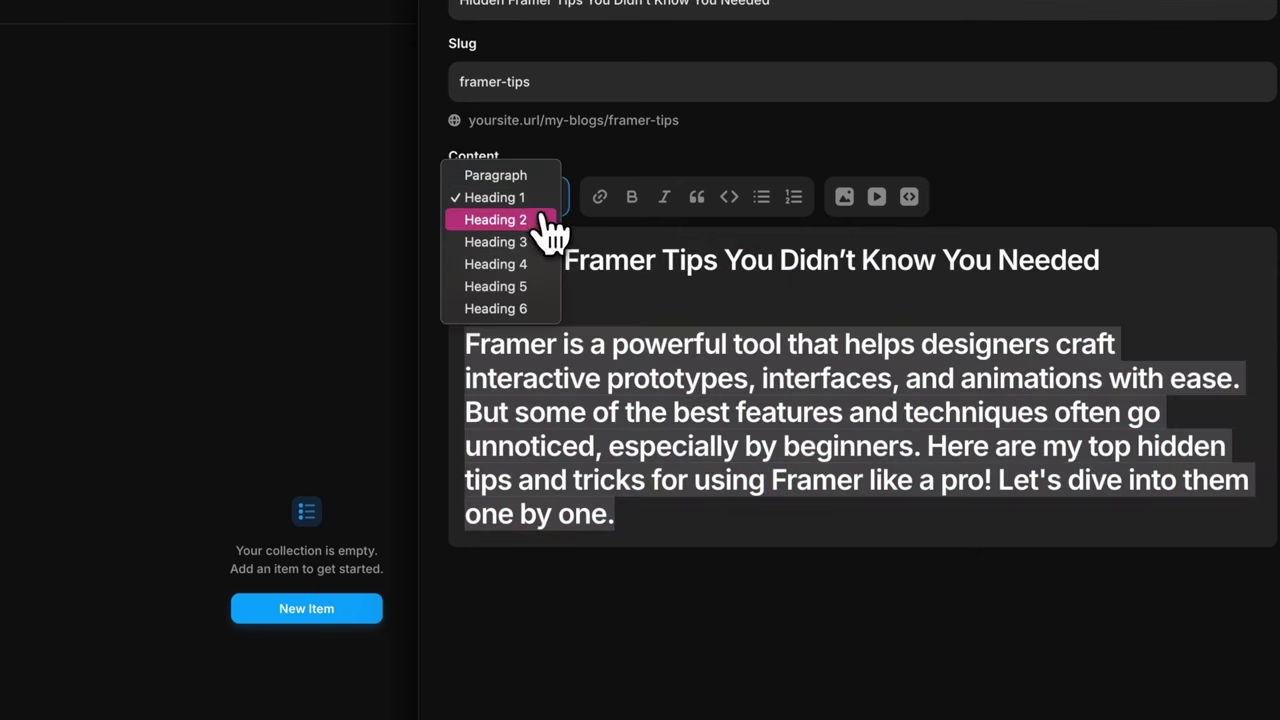
{"action": "left_click", "coordinate": [530, 180]}
{"action": "left_click", "coordinate": [570, 303]}
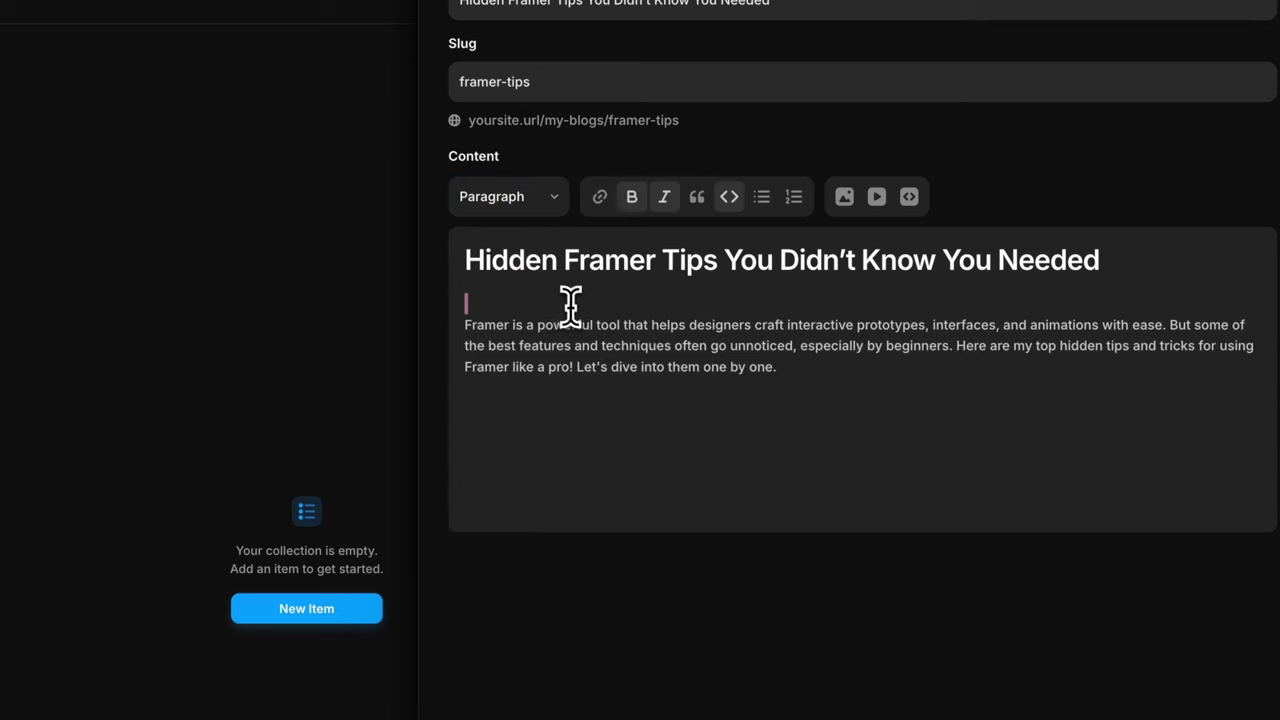
{"action": "key", "text": "Delete"}
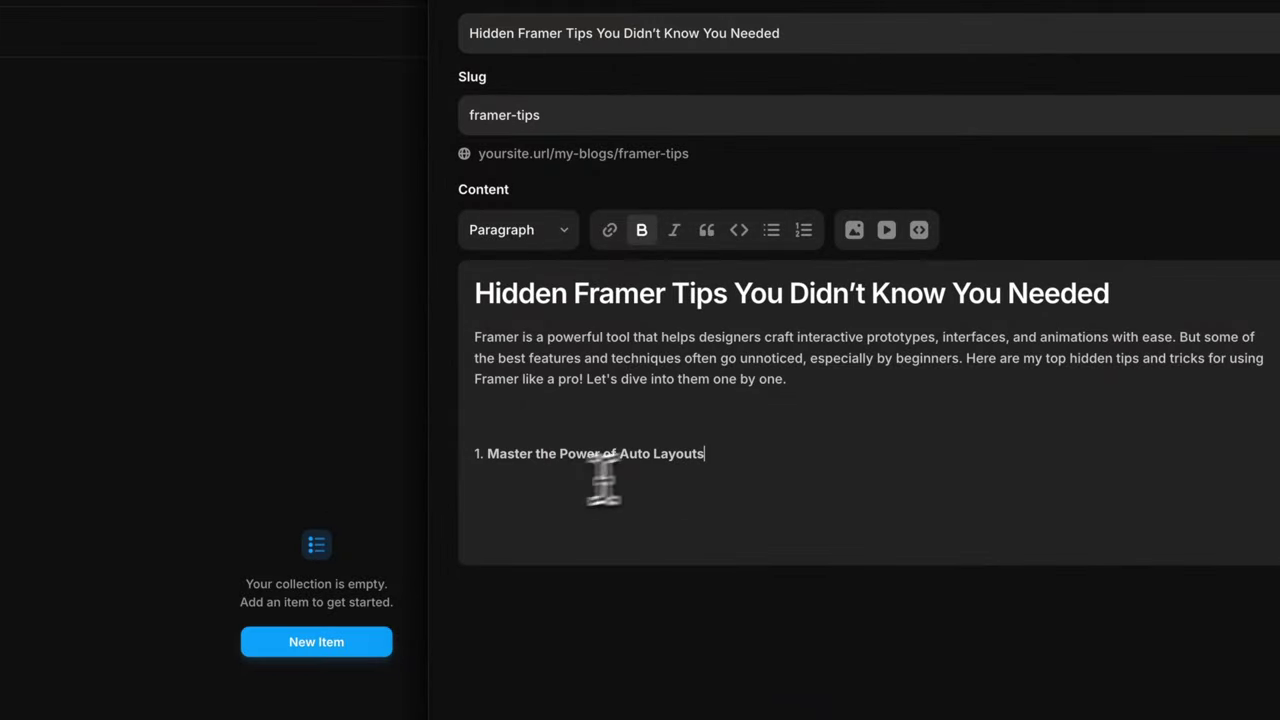
- Turn the "Master the Power of Auto Layouts" line into a numbered list item and remove its duplicate "1."
{"action": "left_click_drag", "start_coordinate": [706, 455], "coordinate": [449, 480]}
{"action": "left_click", "coordinate": [805, 231]}
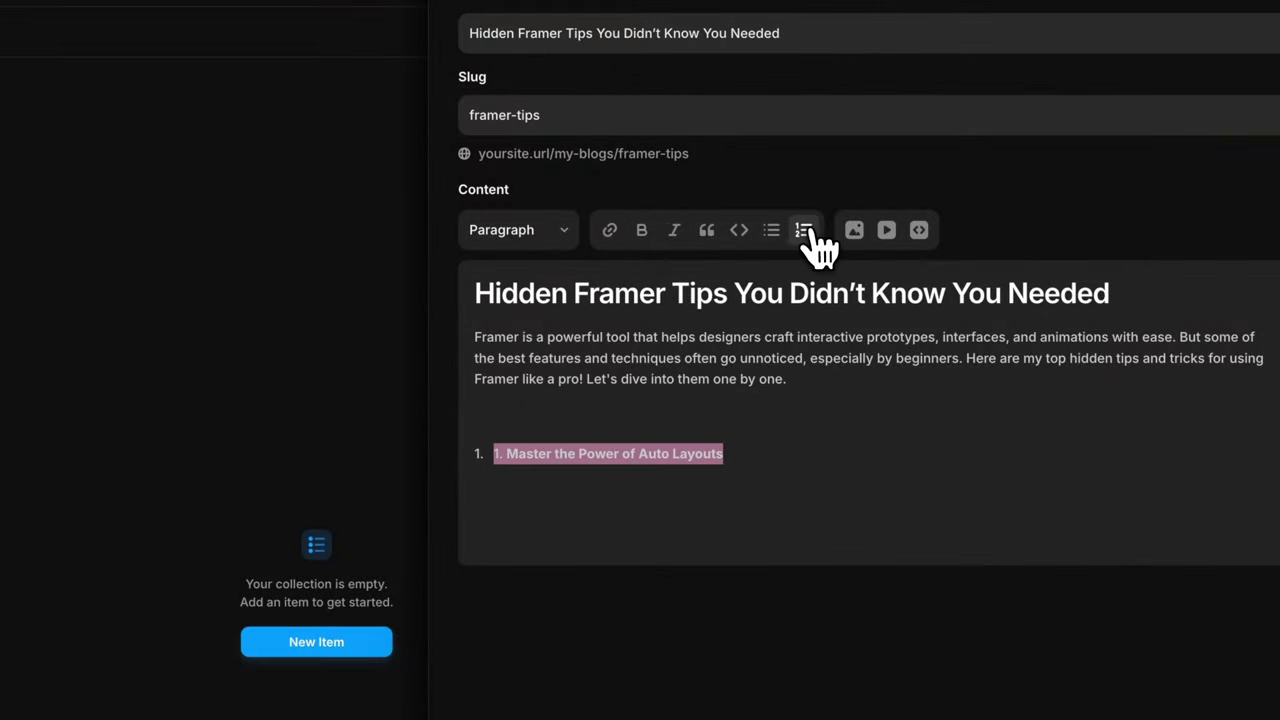
{"action": "left_click", "coordinate": [509, 456]}
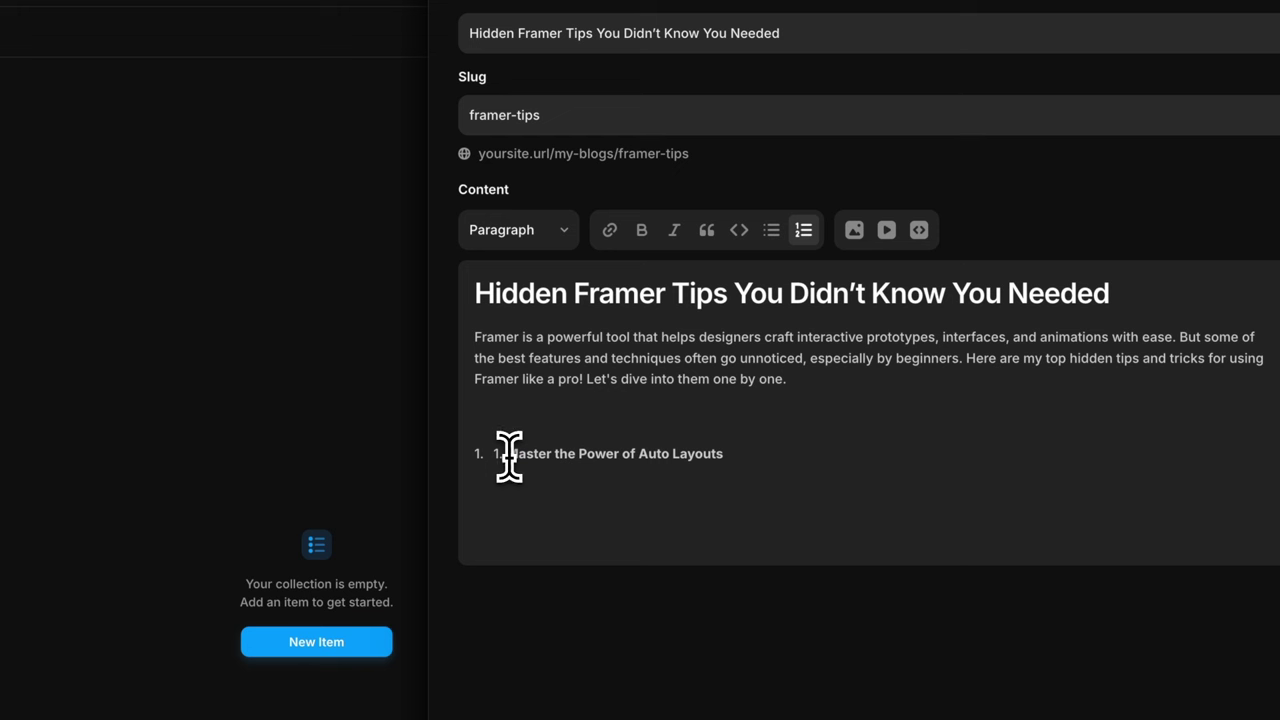
- Format the "Master the Power of Auto Layouts" list item as Heading 4 without bold
{"action": "left_click_drag", "start_coordinate": [726, 452], "coordinate": [473, 455]}
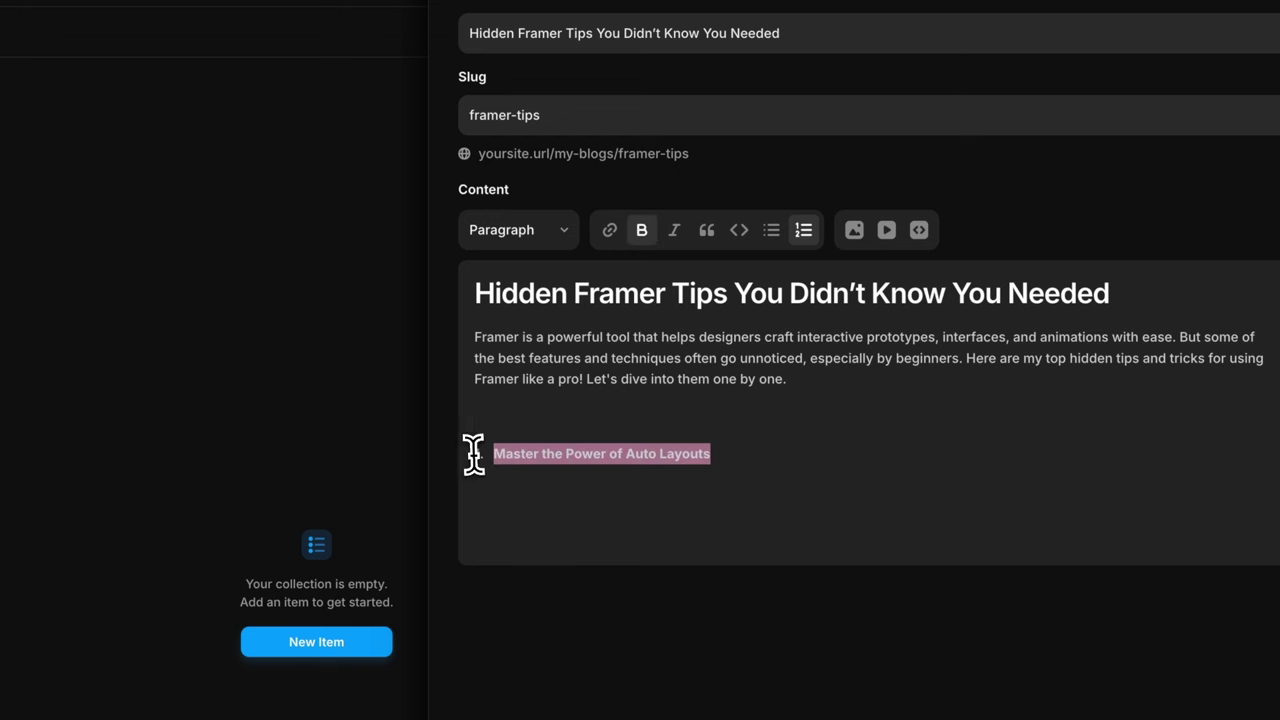
{"action": "left_click", "coordinate": [541, 245]}
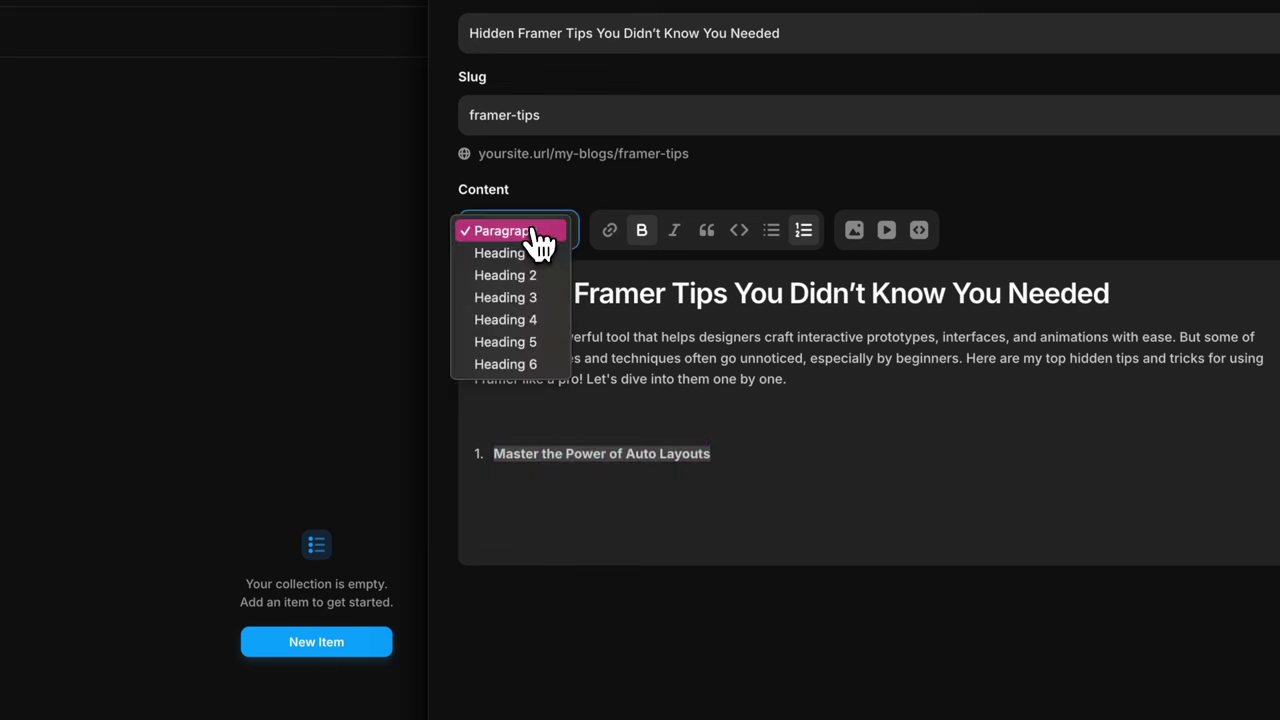
{"action": "left_click", "coordinate": [550, 322]}
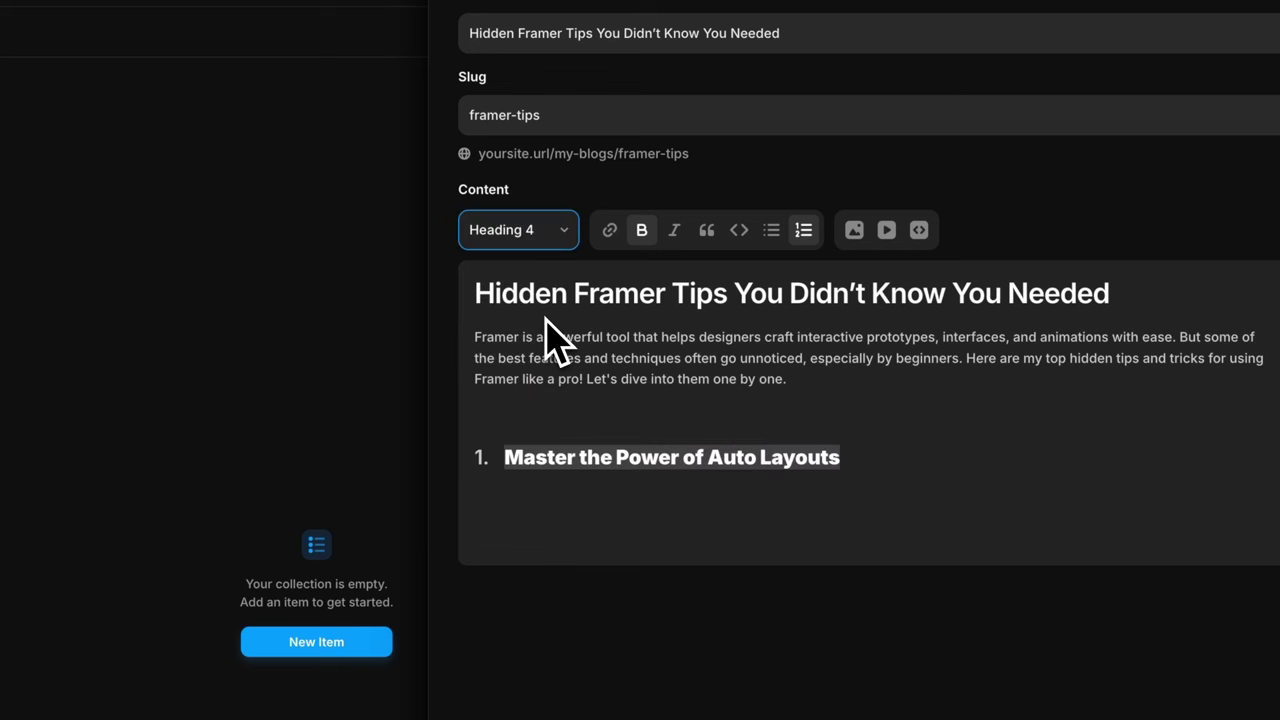
{"action": "left_click", "coordinate": [645, 233]}
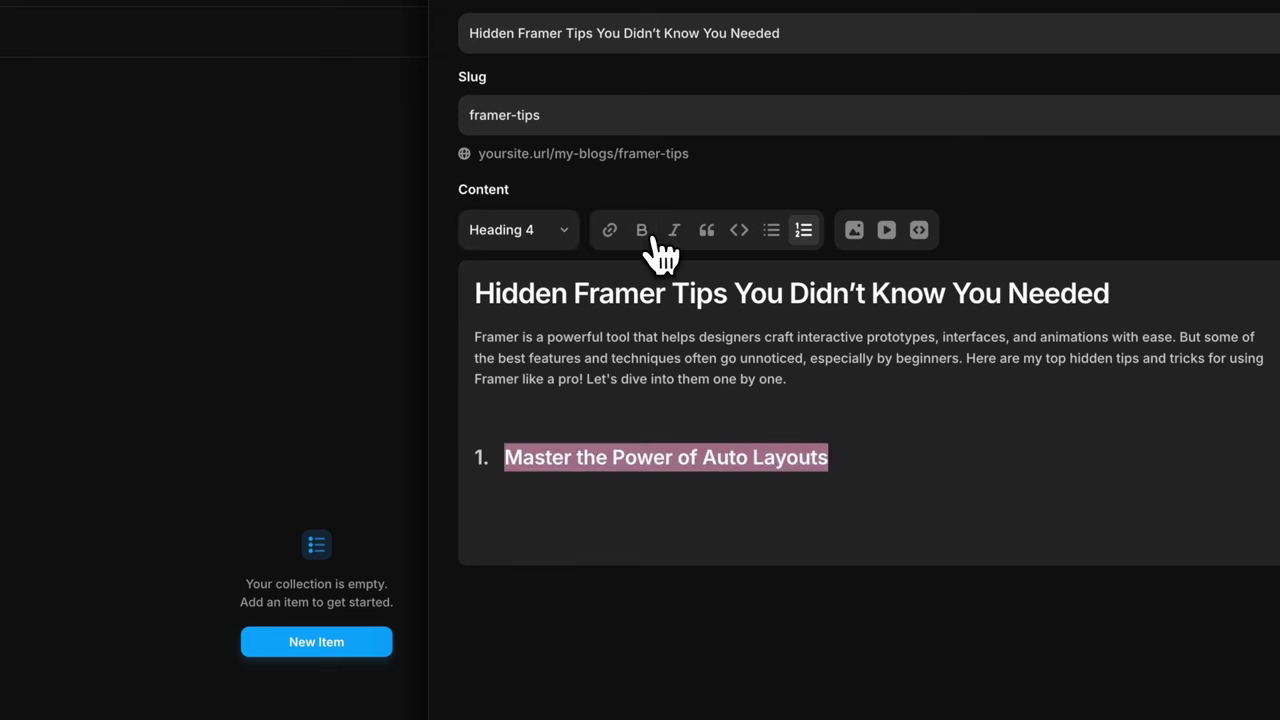
{"action": "left_click", "coordinate": [645, 233]}
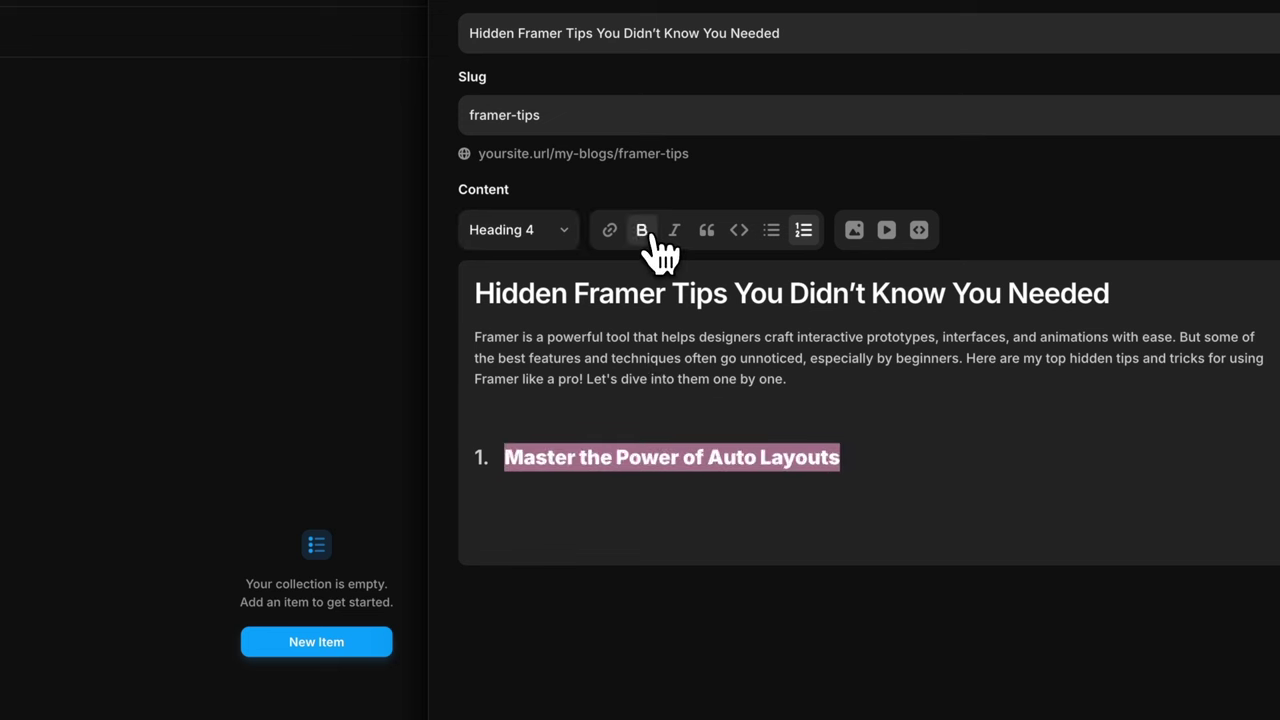
{"action": "left_click", "coordinate": [645, 233]}
- Add the Auto Layout description and Pro tip text below the numbered heading, and indent both within list item 1
{"action": "left_click", "coordinate": [649, 497]}
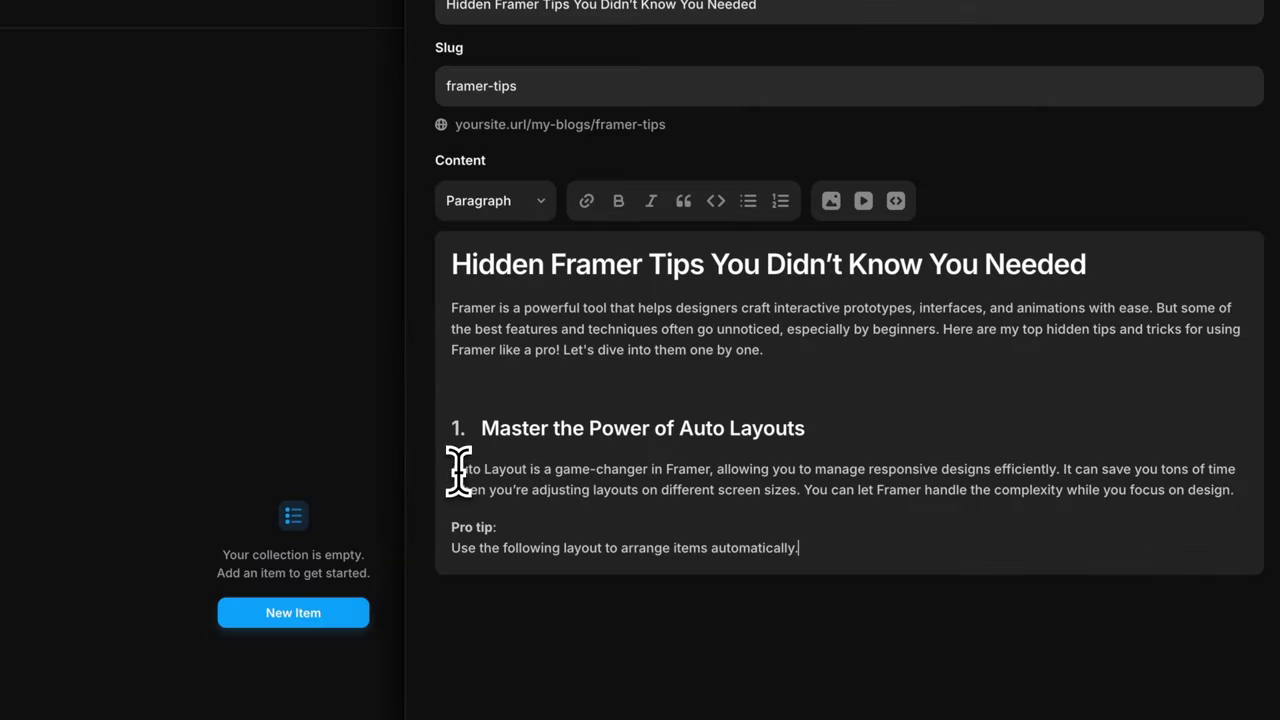
{"action": "key", "text": "BackSpace"}
{"action": "key", "text": "BackSpace"}
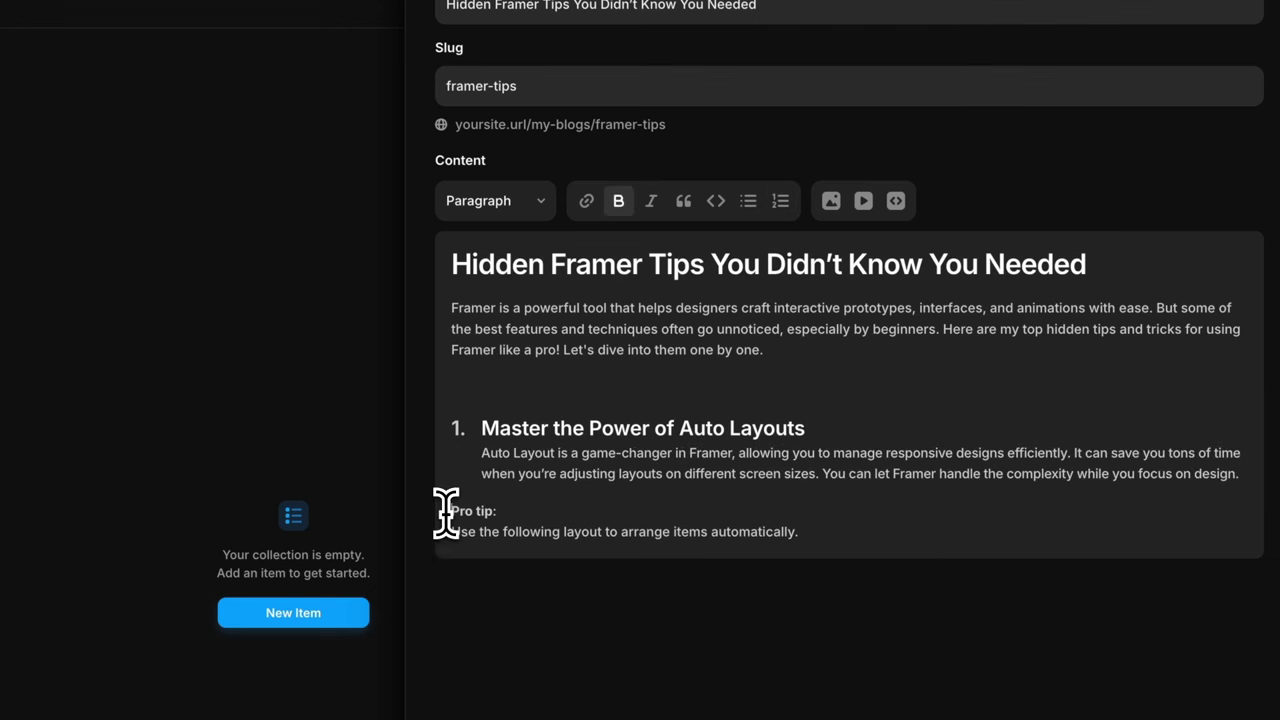
{"action": "key", "text": "BackSpace"}
{"action": "key", "text": "Return"}
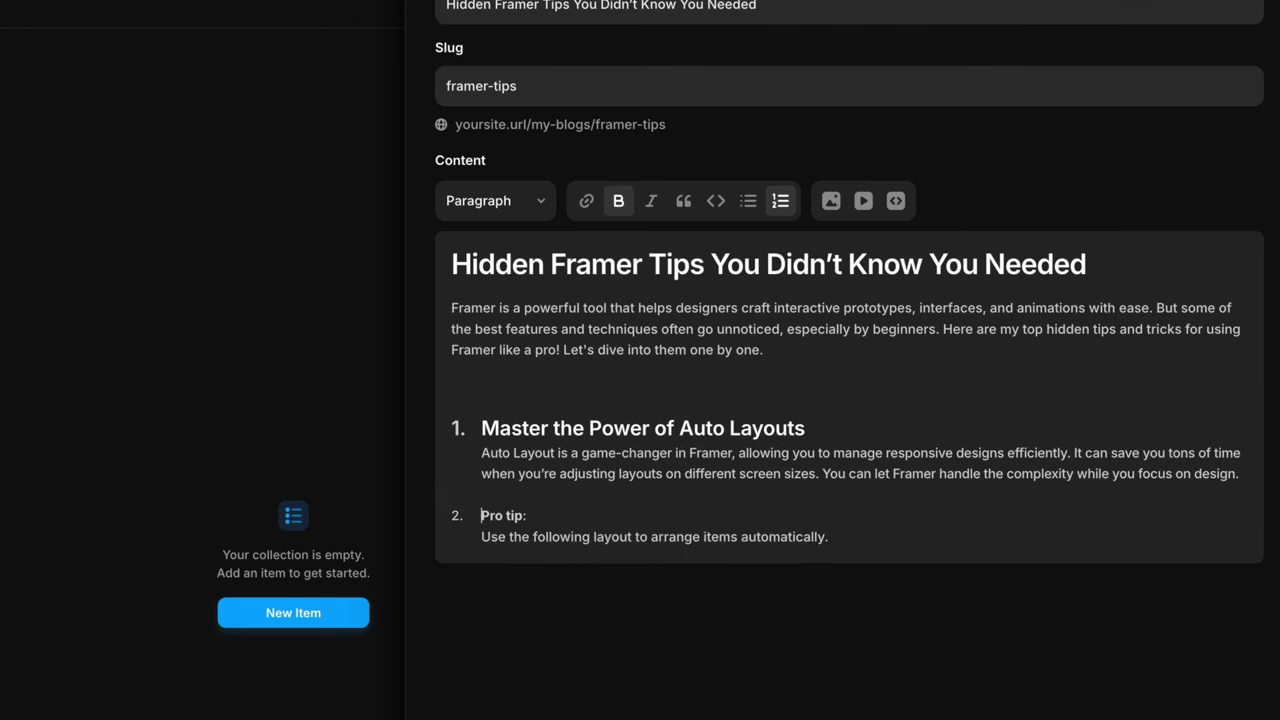
{"action": "key", "text": "BackSpace"}
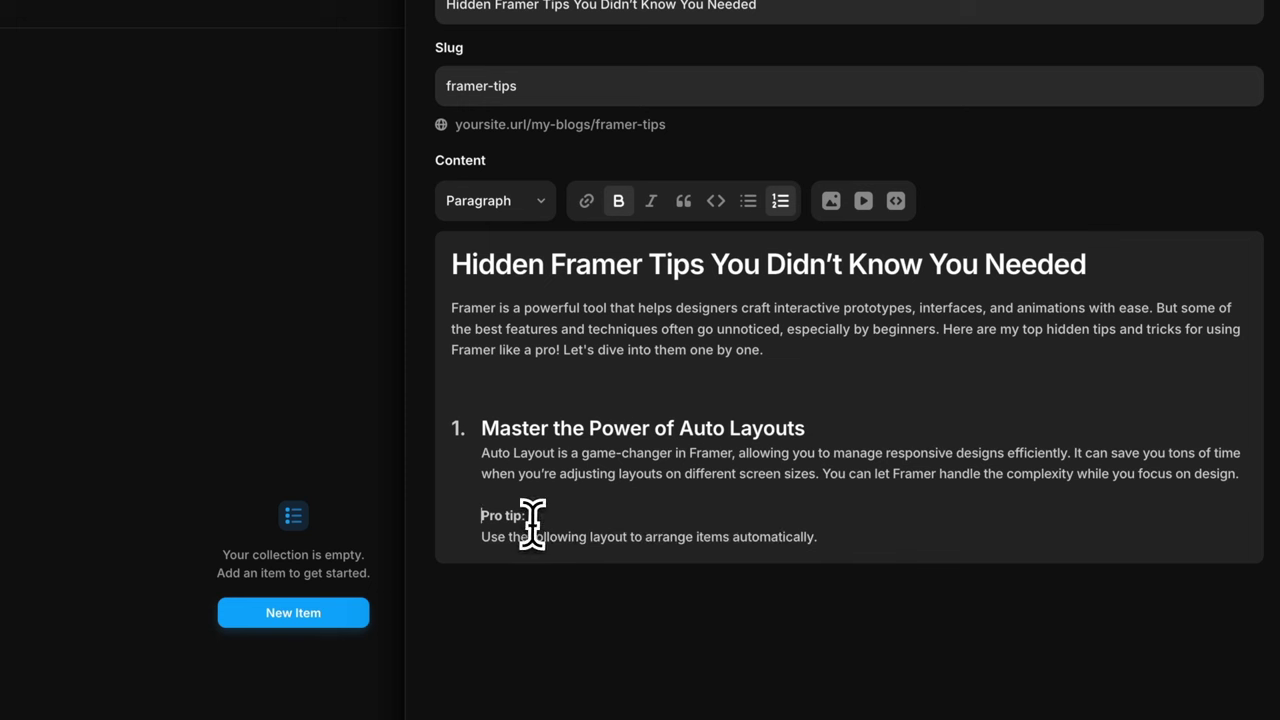
- Format the "Pro tip:" label under the Auto Layout description as Heading 6
{"action": "left_click_drag", "start_coordinate": [535, 515], "coordinate": [475, 515]}
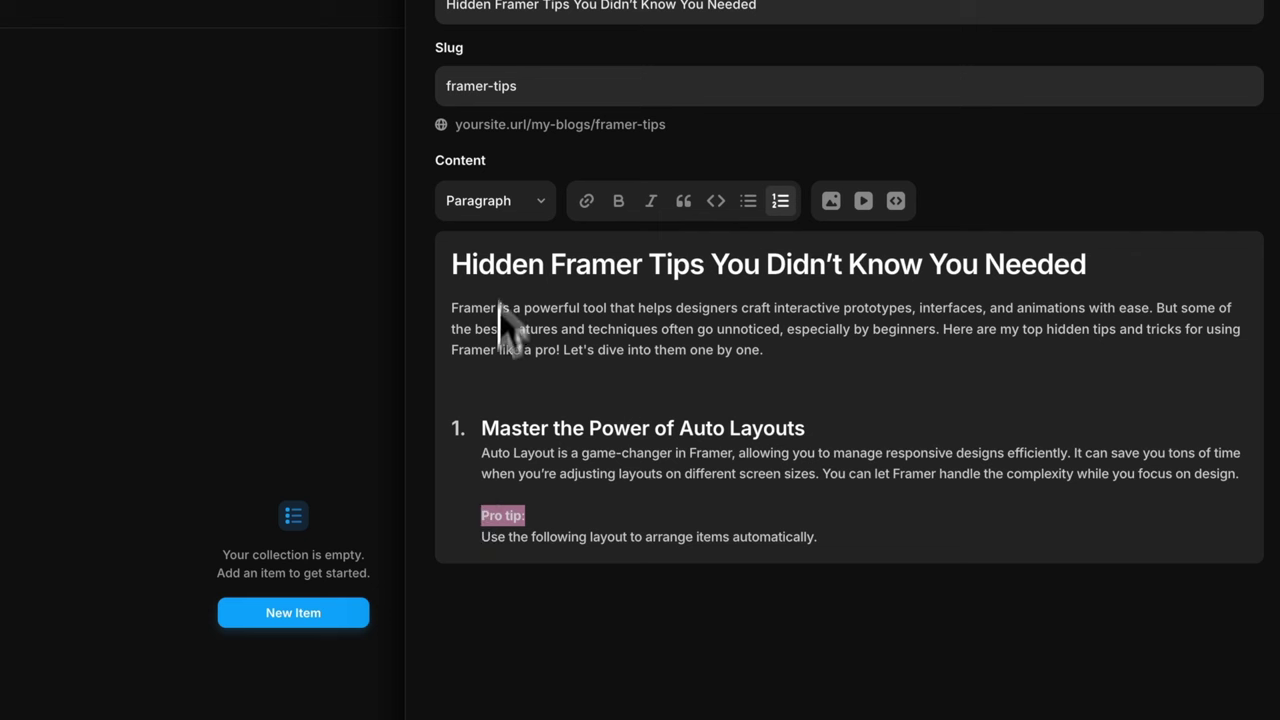
{"action": "left_click", "coordinate": [465, 202]}
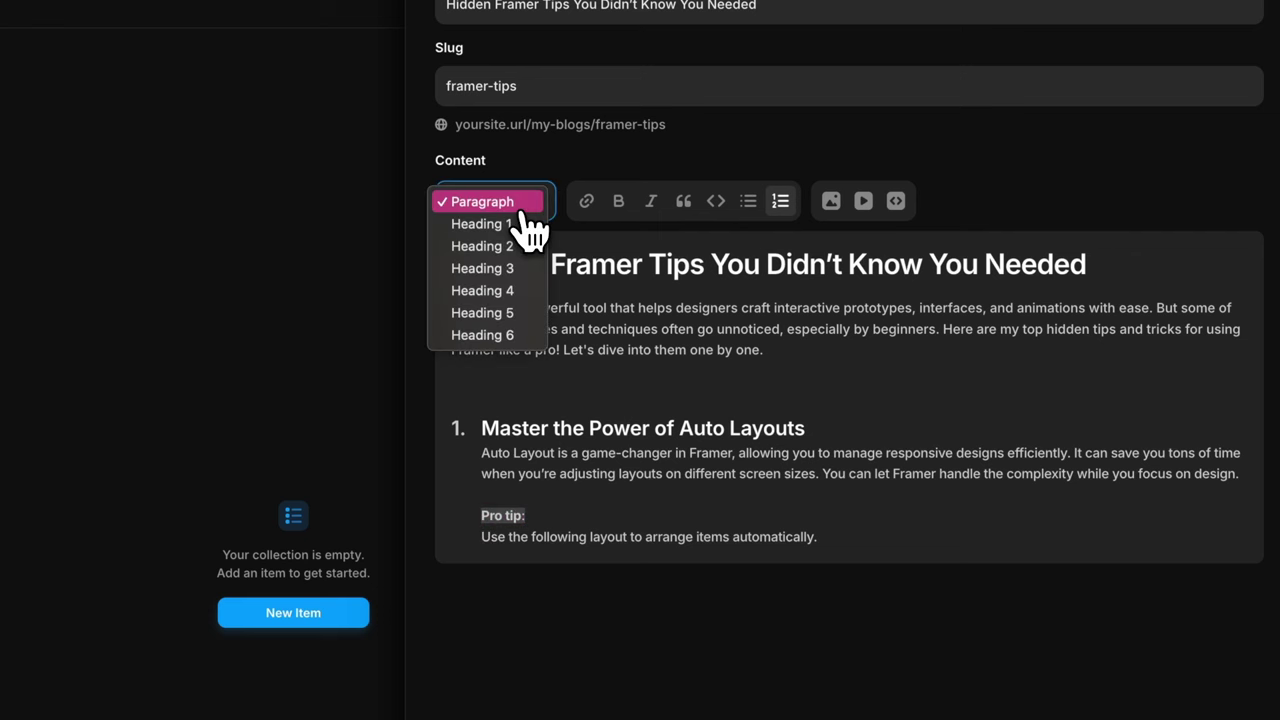
{"action": "left_click", "coordinate": [519, 337]}
{"action": "left_click_drag", "start_coordinate": [645, 533], "coordinate": [808, 517]}
{"action": "left_click", "coordinate": [860, 533]}
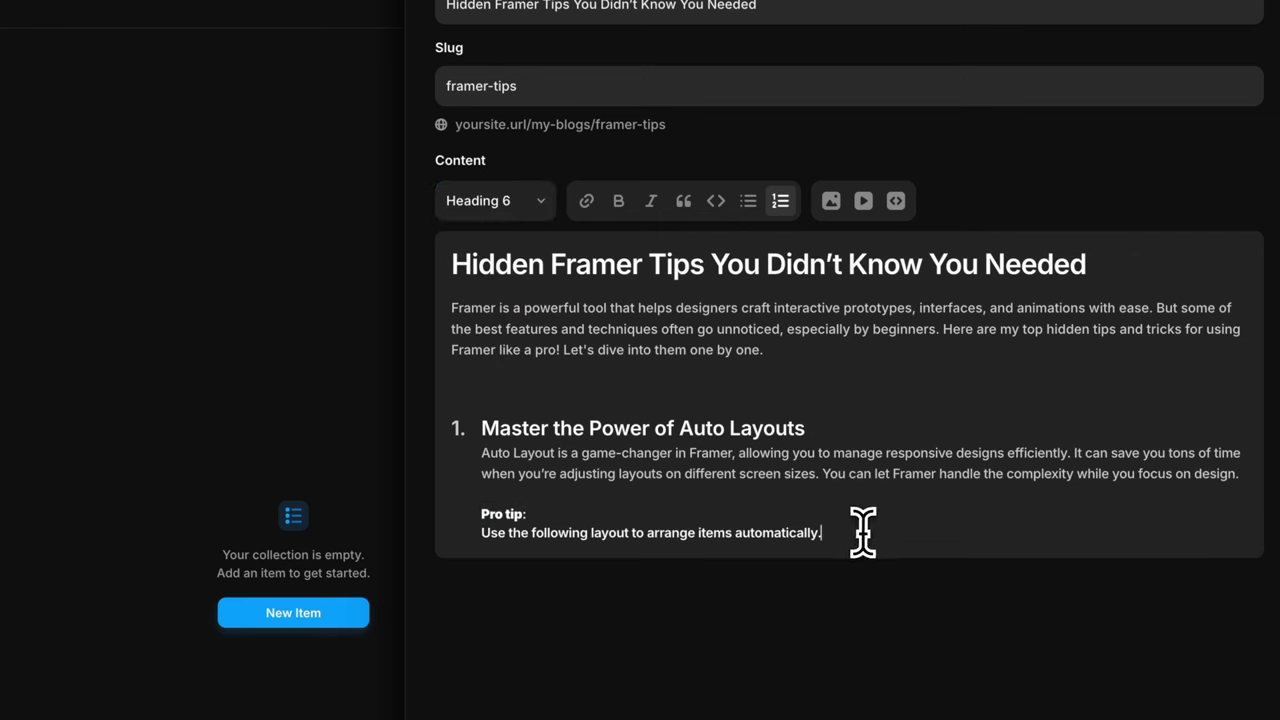
- Split the "Use the following layout to arrange items automatically." line from the Pro tip label and format it as Paragraph
{"action": "left_click", "coordinate": [484, 533]}
{"action": "key", "text": "BackSpace"}
{"action": "key", "text": "Return"}
{"action": "key", "text": "Return"}
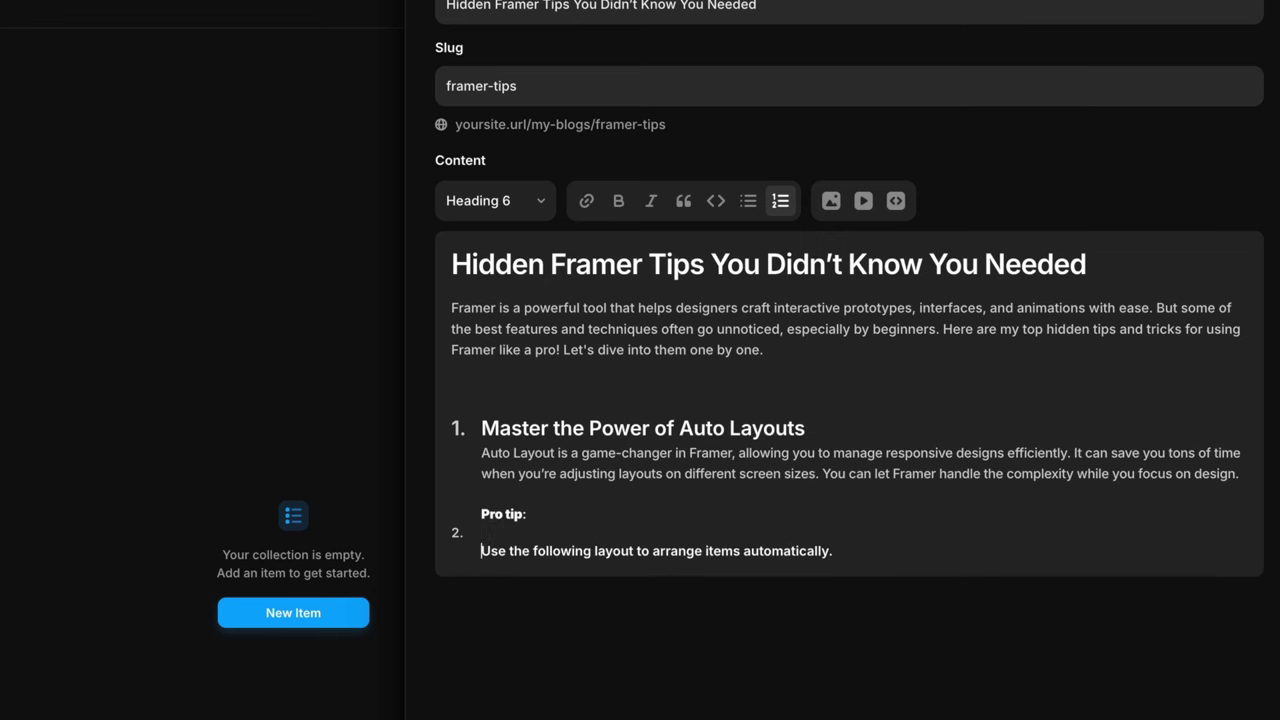
{"action": "key", "text": "BackSpace"}
{"action": "left_click_drag", "start_coordinate": [838, 533], "coordinate": [489, 536]}
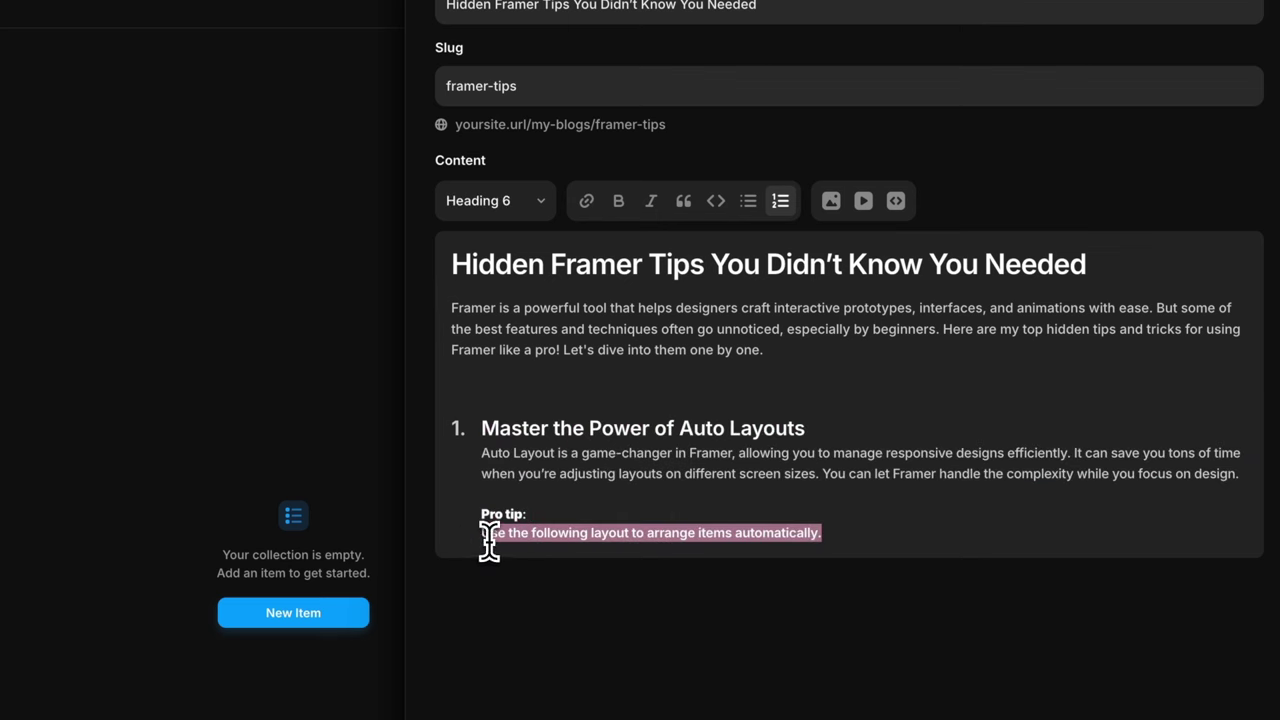
{"action": "left_click", "coordinate": [495, 200]}
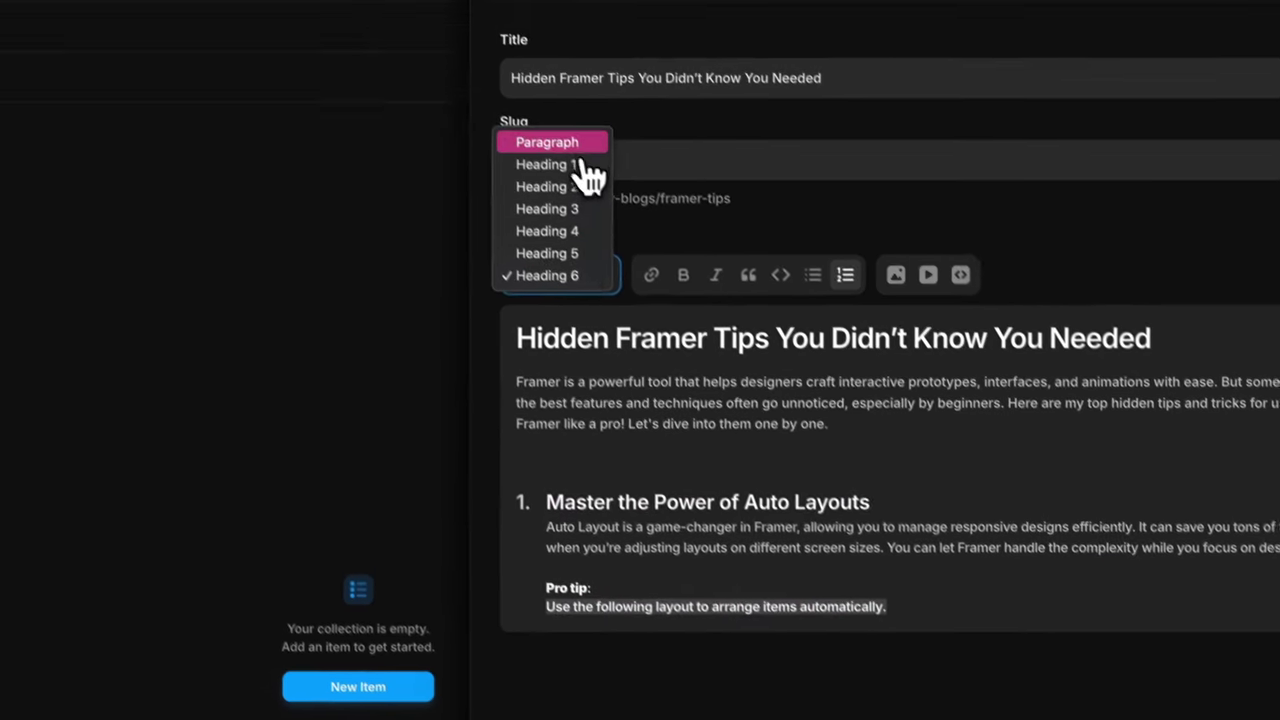
{"action": "left_click", "coordinate": [505, 69]}
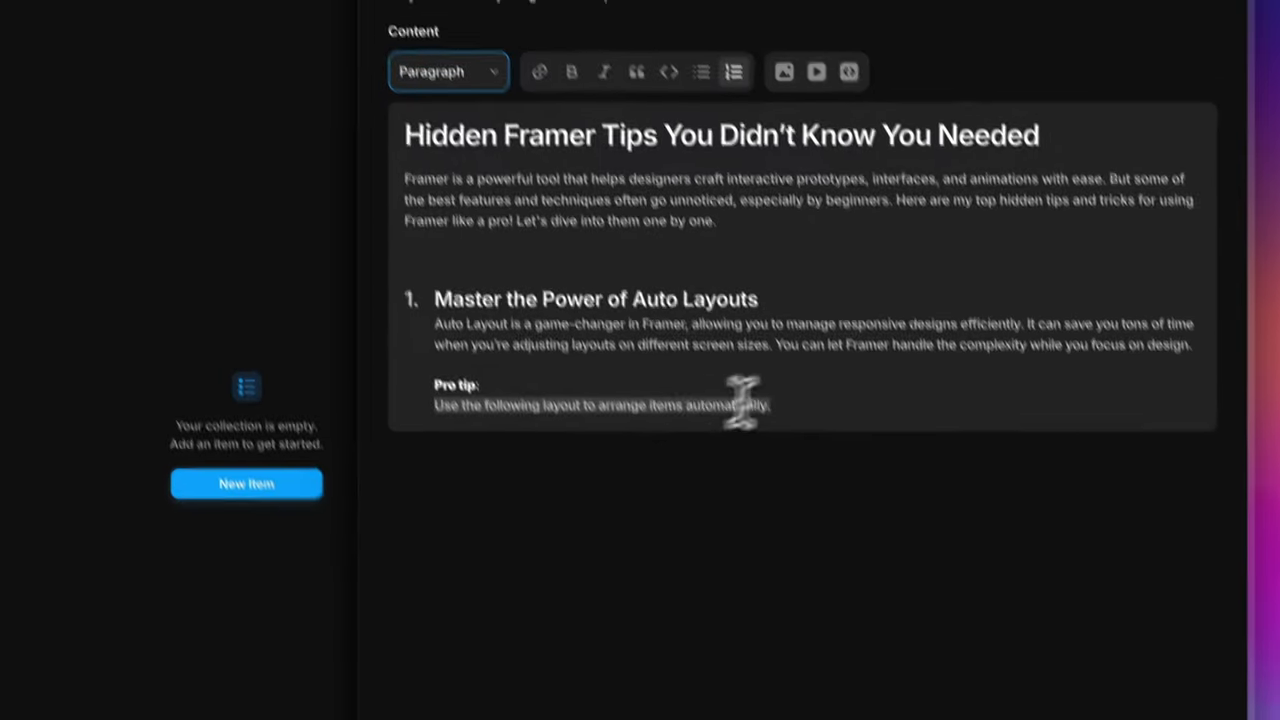
- Insert a code block below the Pro tip text containing Frame.autoLayout = true; Frame.padding = 20; and Frame.spacing = 10; on separate lines
{"action": "left_click", "coordinate": [953, 633]}
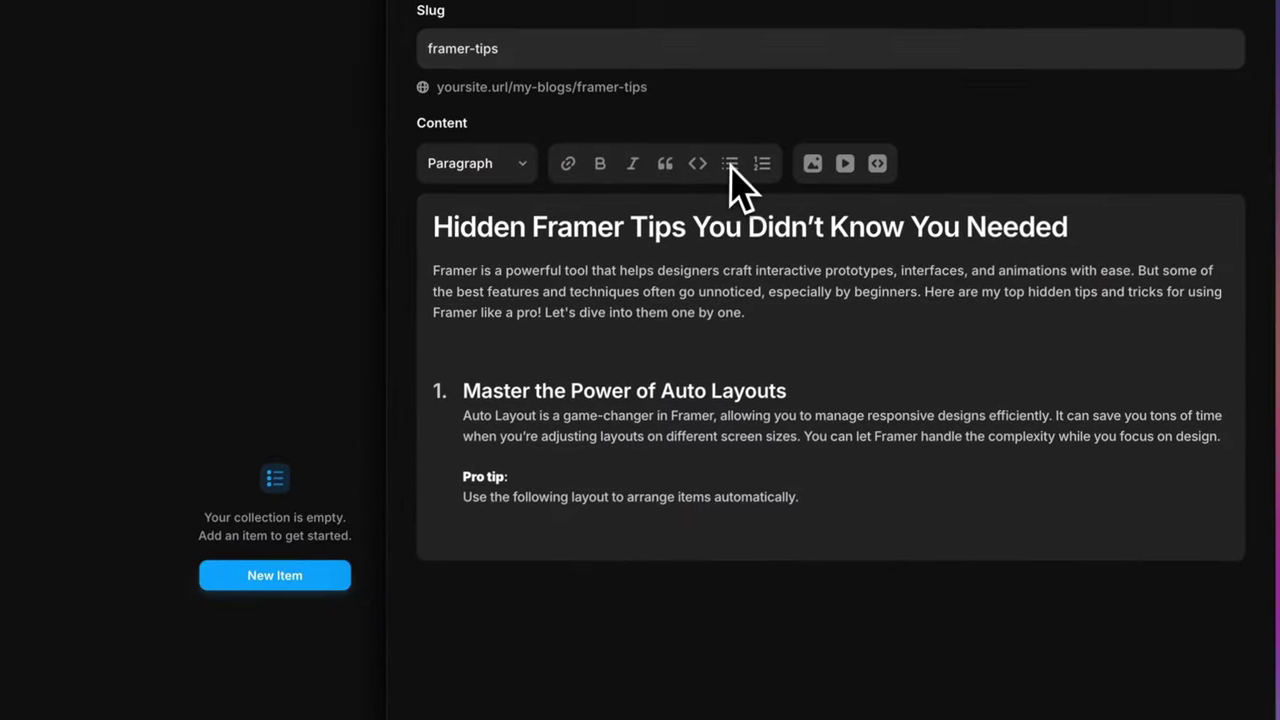
{"action": "key", "text": "Return"}
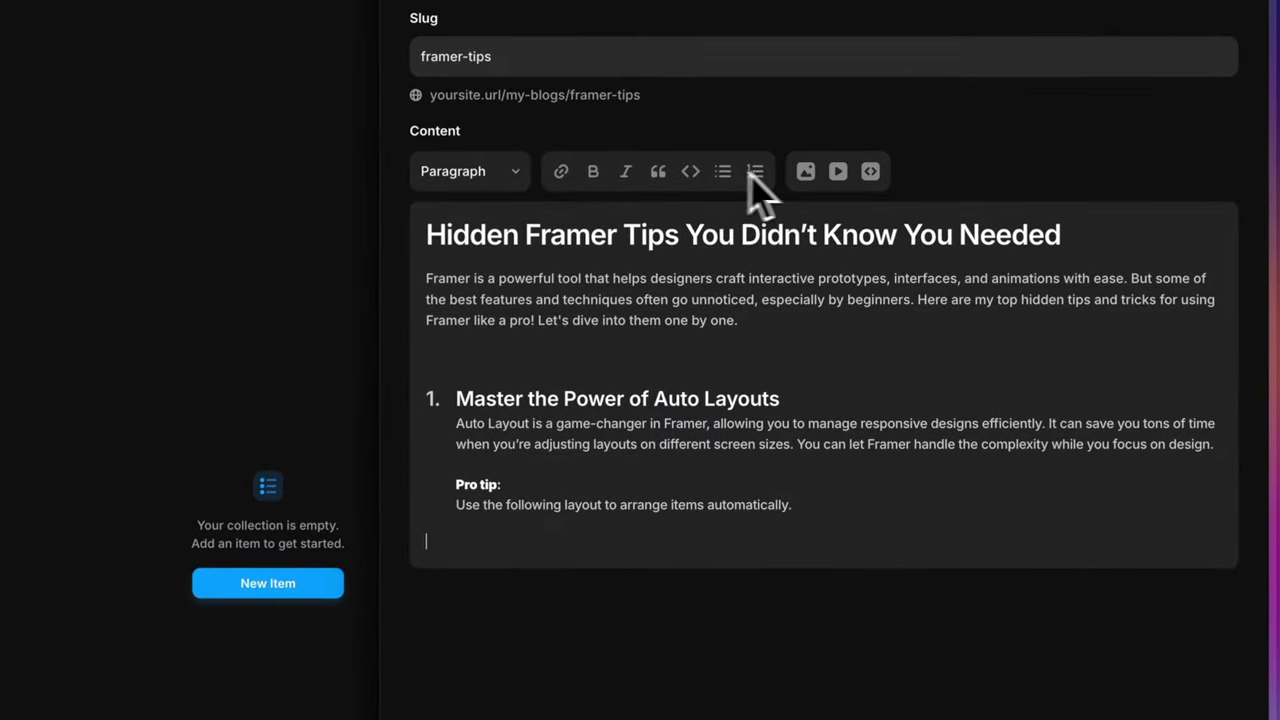
{"action": "left_click", "coordinate": [870, 174]}
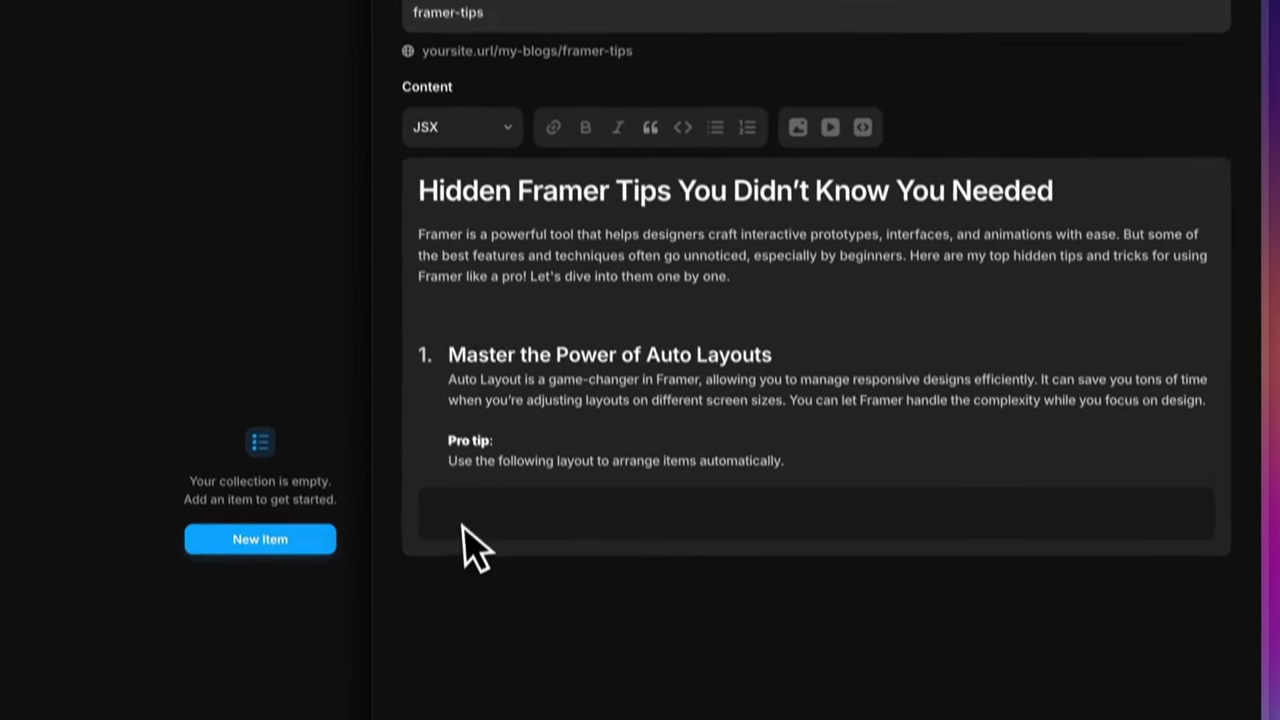
{"action": "type", "text": "Frame.autoLayout = true; Frame.padding = 20; Frame.spacing = 10;"}
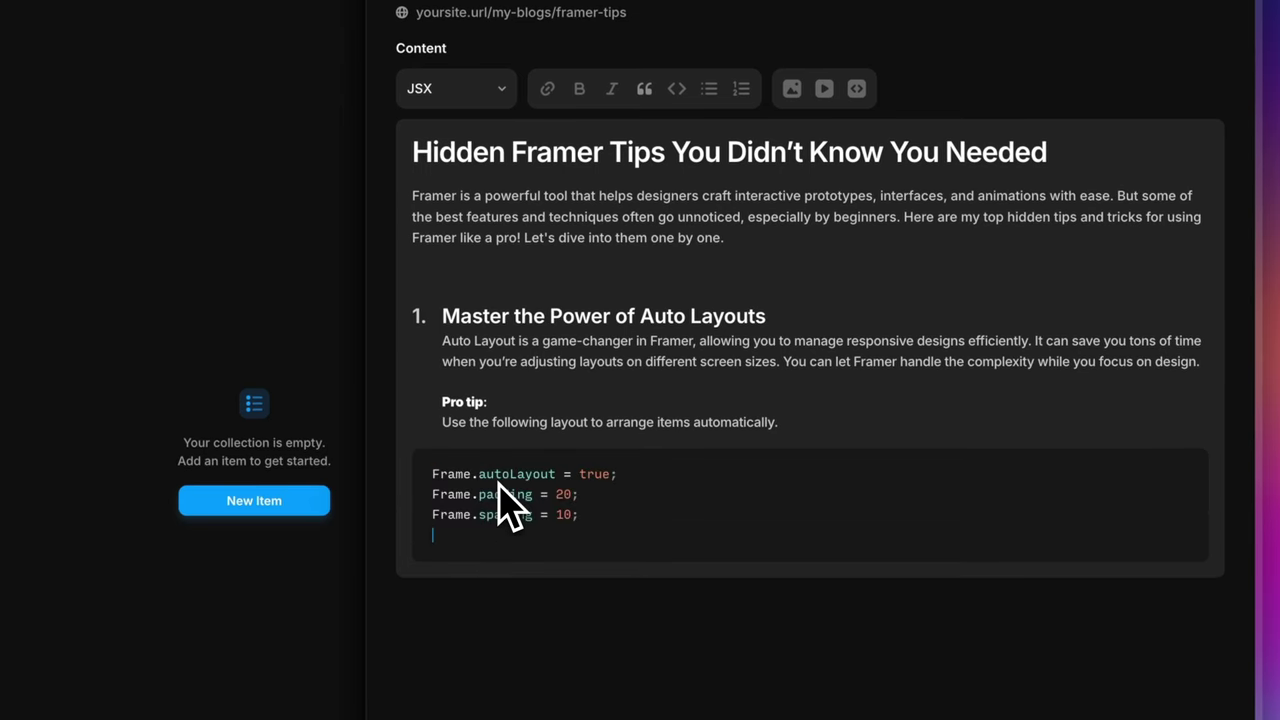
{"action": "key", "text": "BackSpace"}
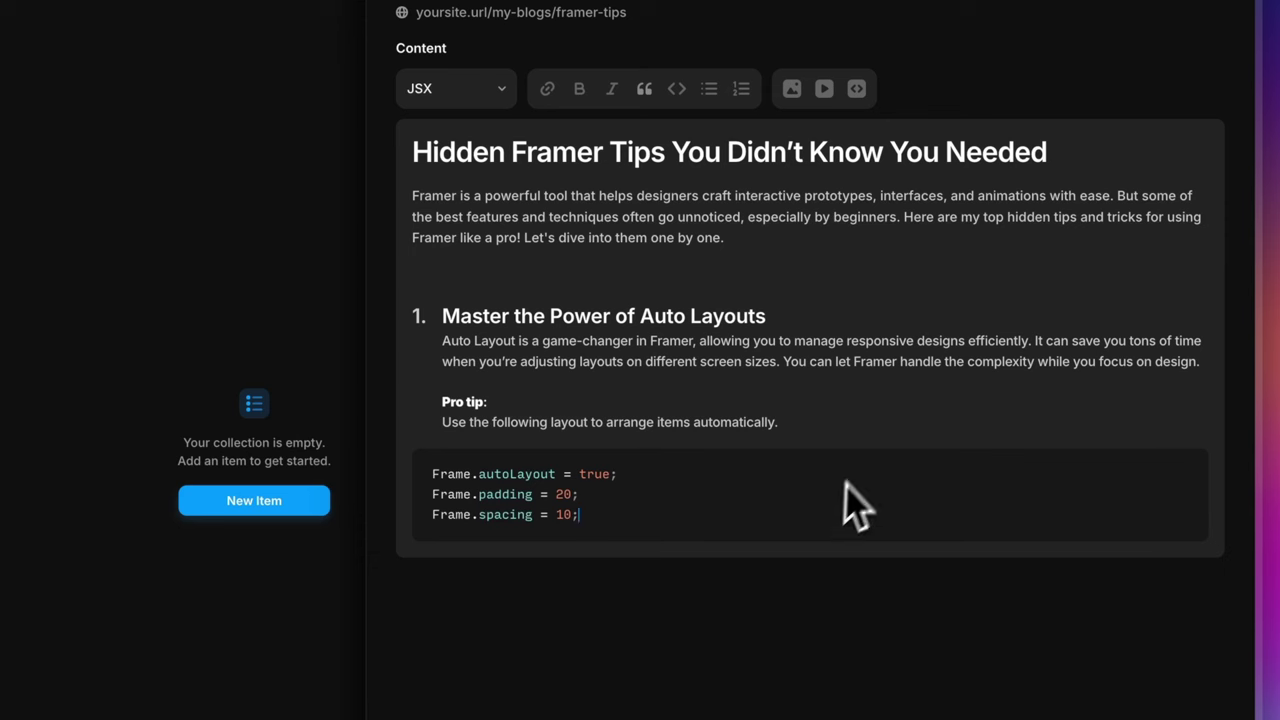
{"action": "key", "text": "Return"}
{"action": "key", "text": "Return"}
{"action": "key", "text": "Return"}
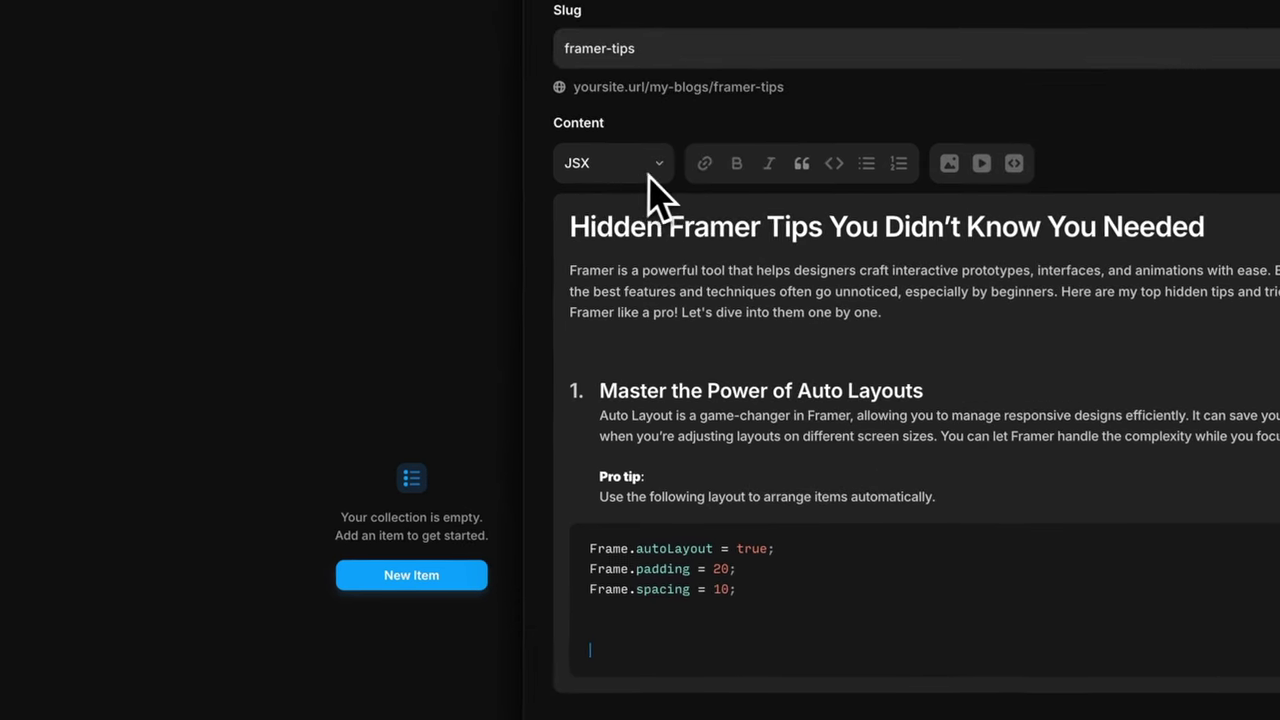
{"action": "key", "text": "BackSpace"}
{"action": "key", "text": "BackSpace"}
{"action": "key", "text": "BackSpace"}
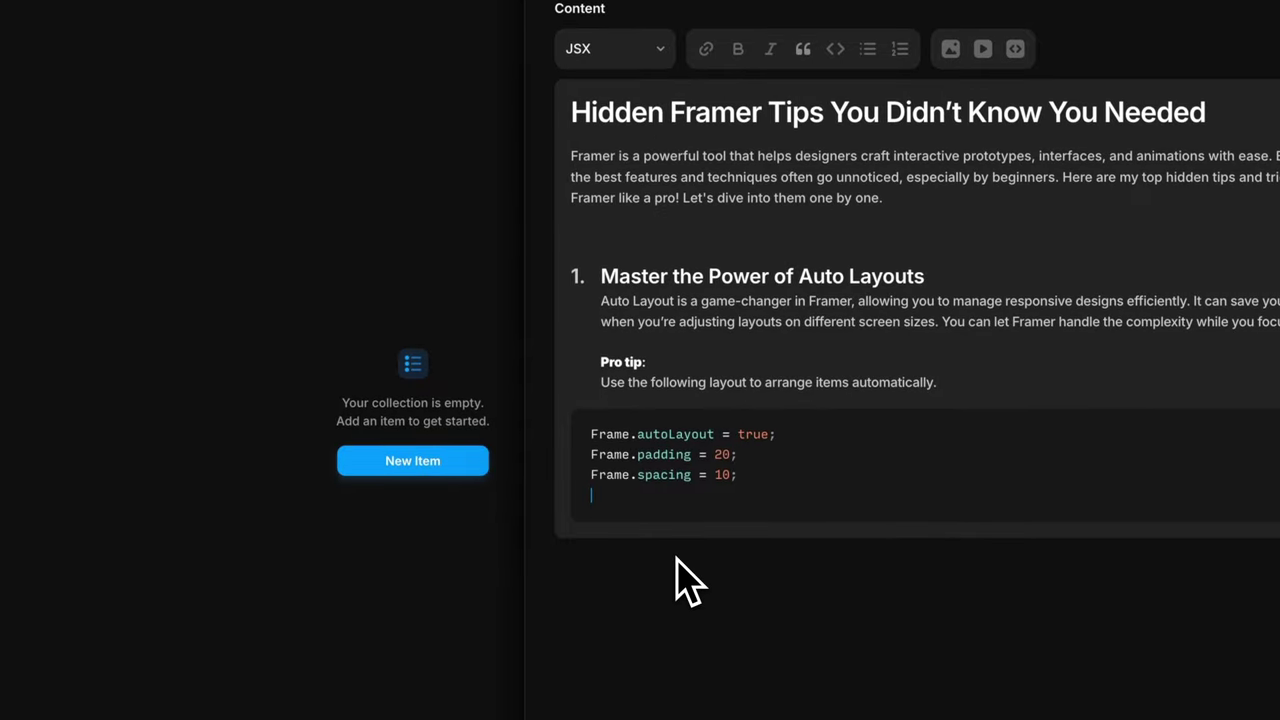
- Set the code block's language to JavaScript
{"action": "left_click", "coordinate": [632, 50]}
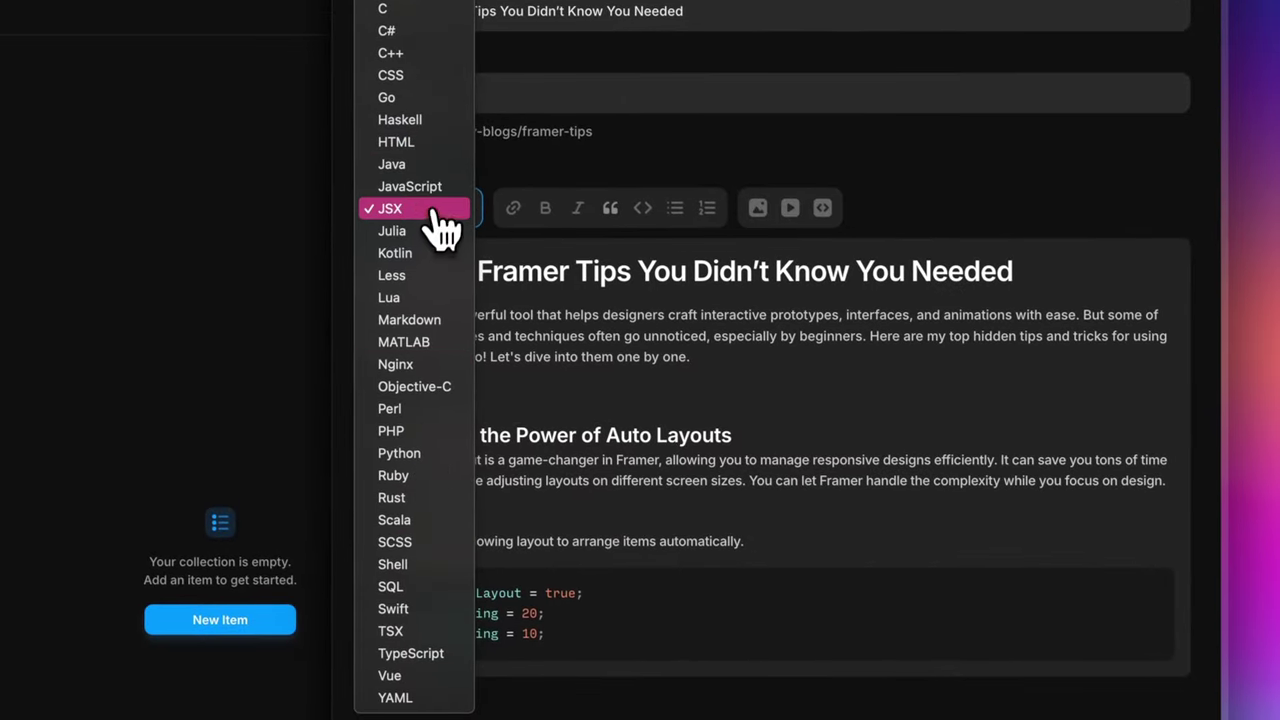
{"action": "left_click", "coordinate": [437, 190]}
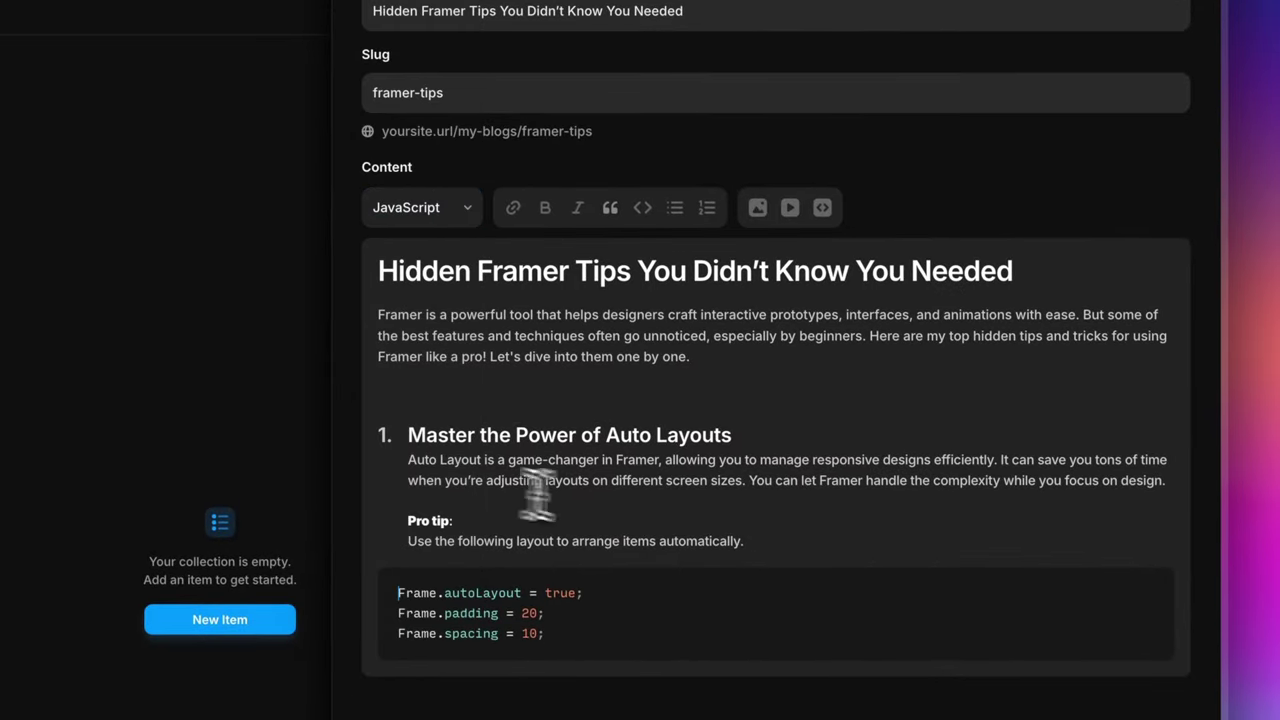
- Add "Remember:" and the "Let Auto Layout do the heavy lifting" quote as a blockquote below the code block, with no empty line between them
{"action": "left_click", "coordinate": [822, 533]}
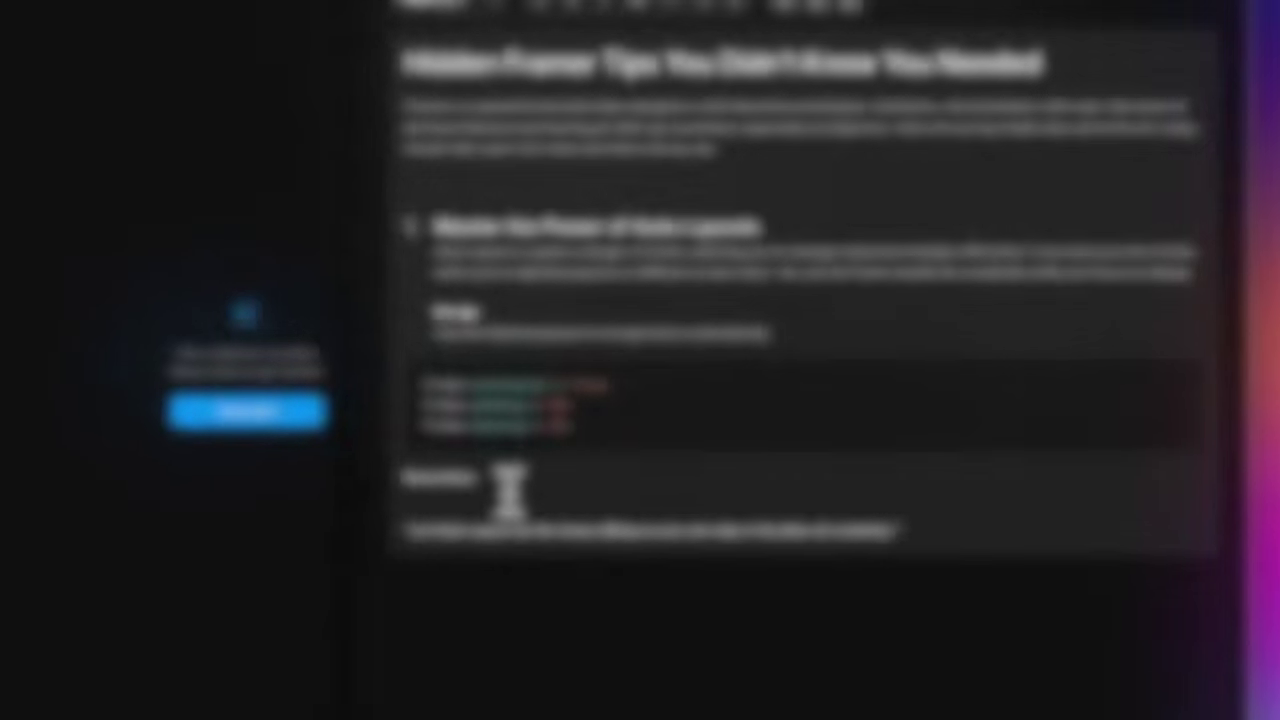
{"action": "left_click_drag", "start_coordinate": [894, 543], "coordinate": [386, 543]}
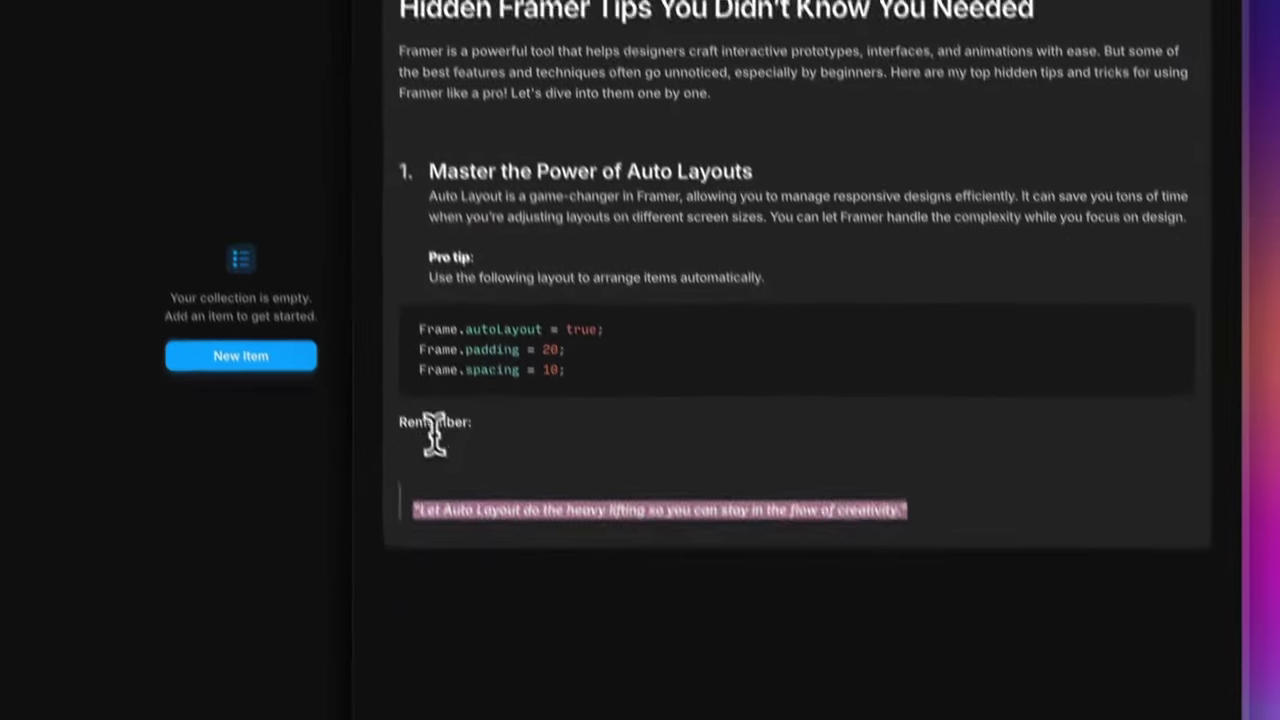
{"action": "left_click", "coordinate": [431, 455]}
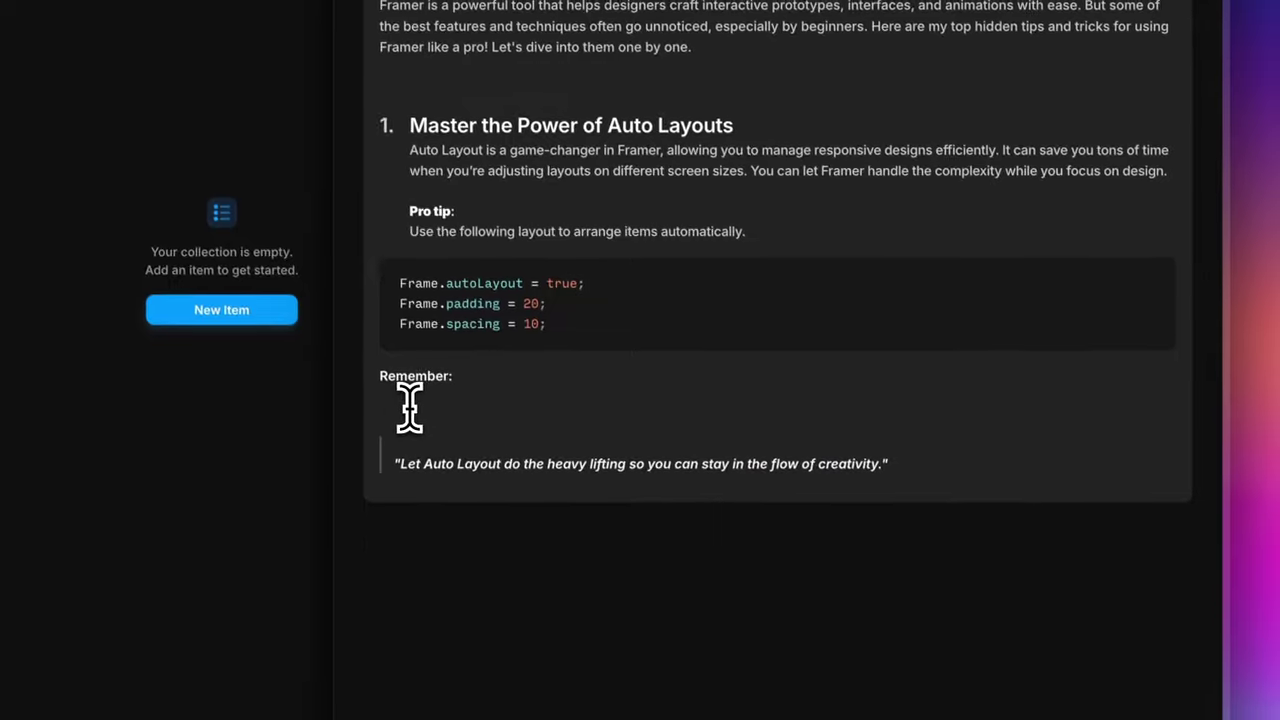
{"action": "key", "text": "BackSpace"}
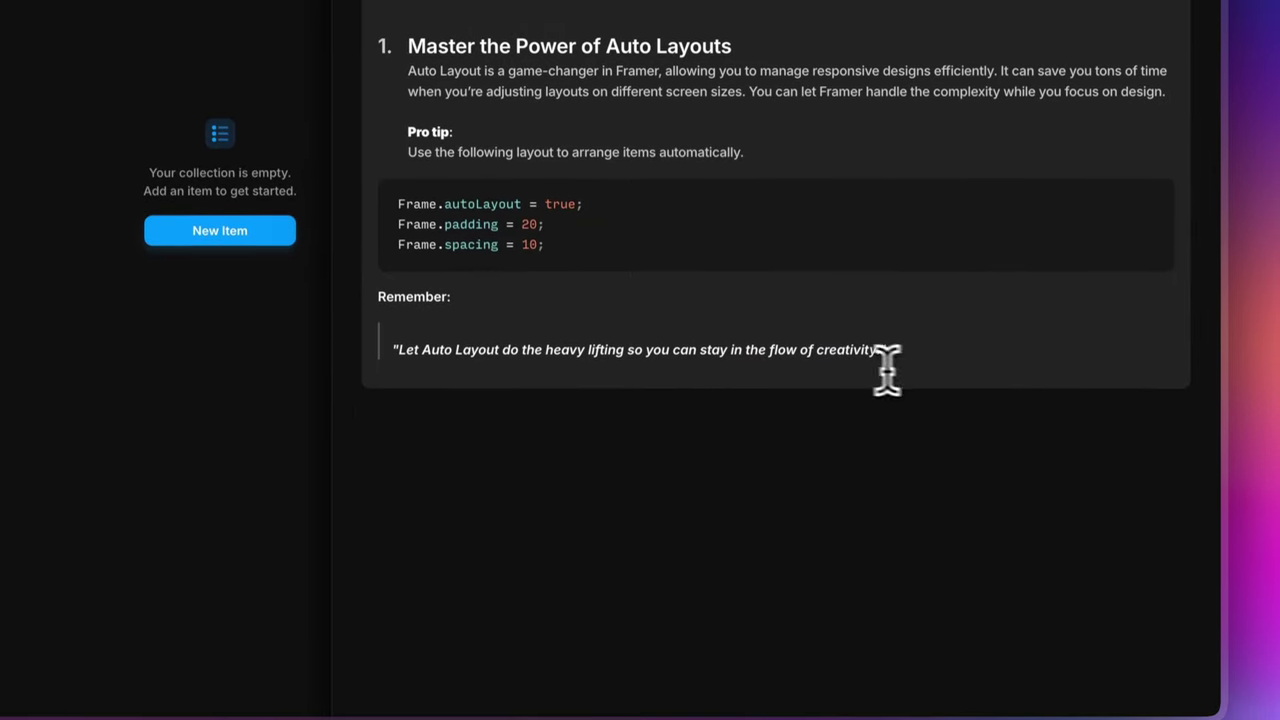
- Format the Auto Layout quote text as Paragraph instead of a heading, keeping its italics
{"action": "left_click_drag", "start_coordinate": [892, 421], "coordinate": [380, 423]}
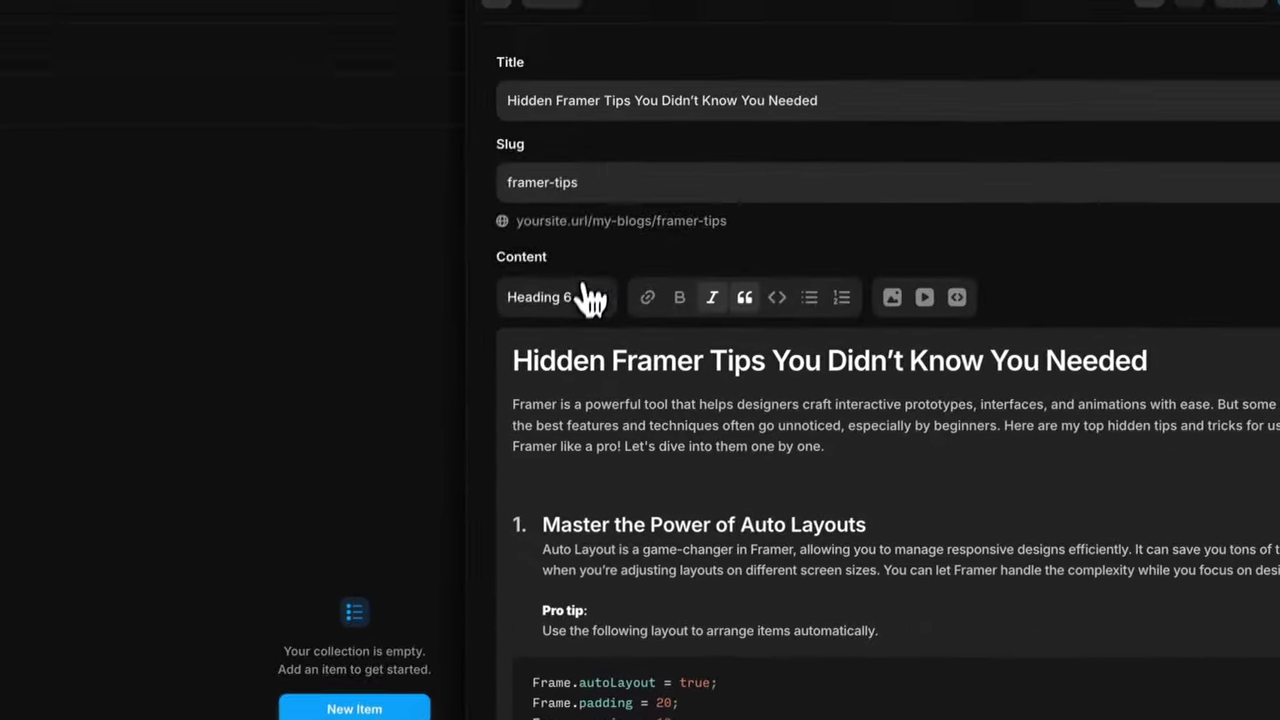
{"action": "left_click", "coordinate": [630, 2]}
{"action": "left_click", "coordinate": [572, 185]}
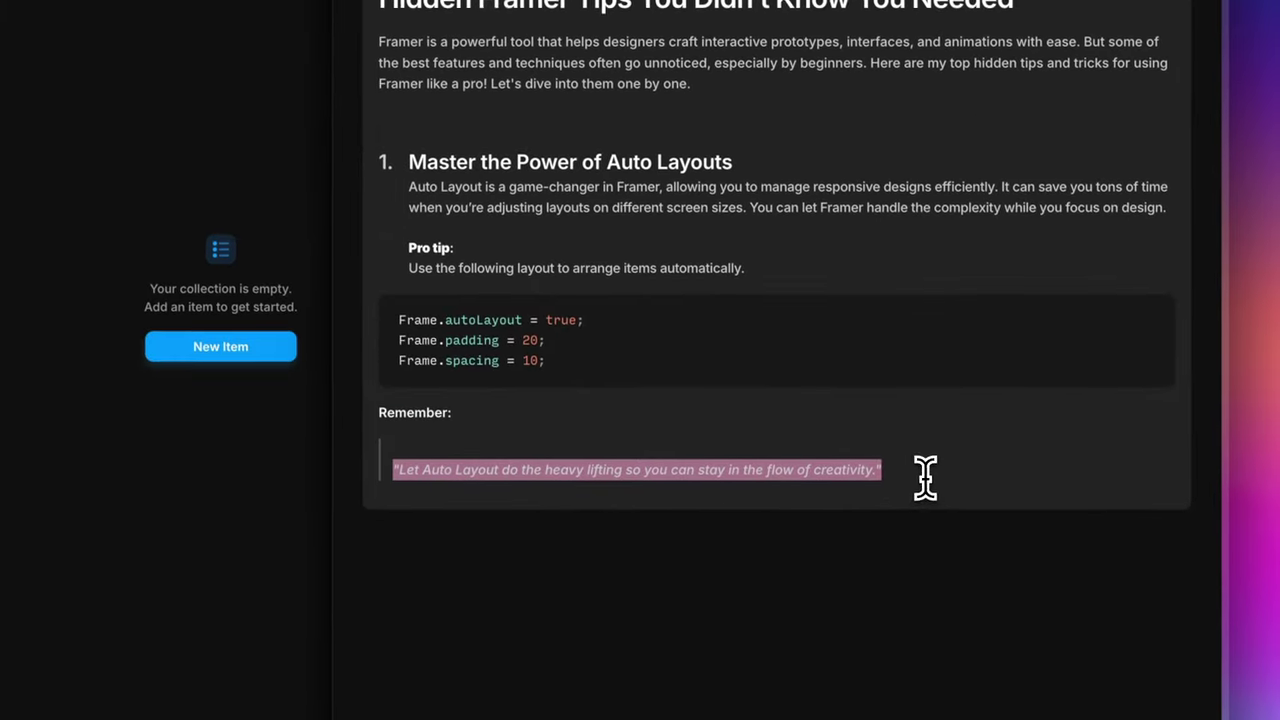
{"action": "left_click", "coordinate": [922, 477]}
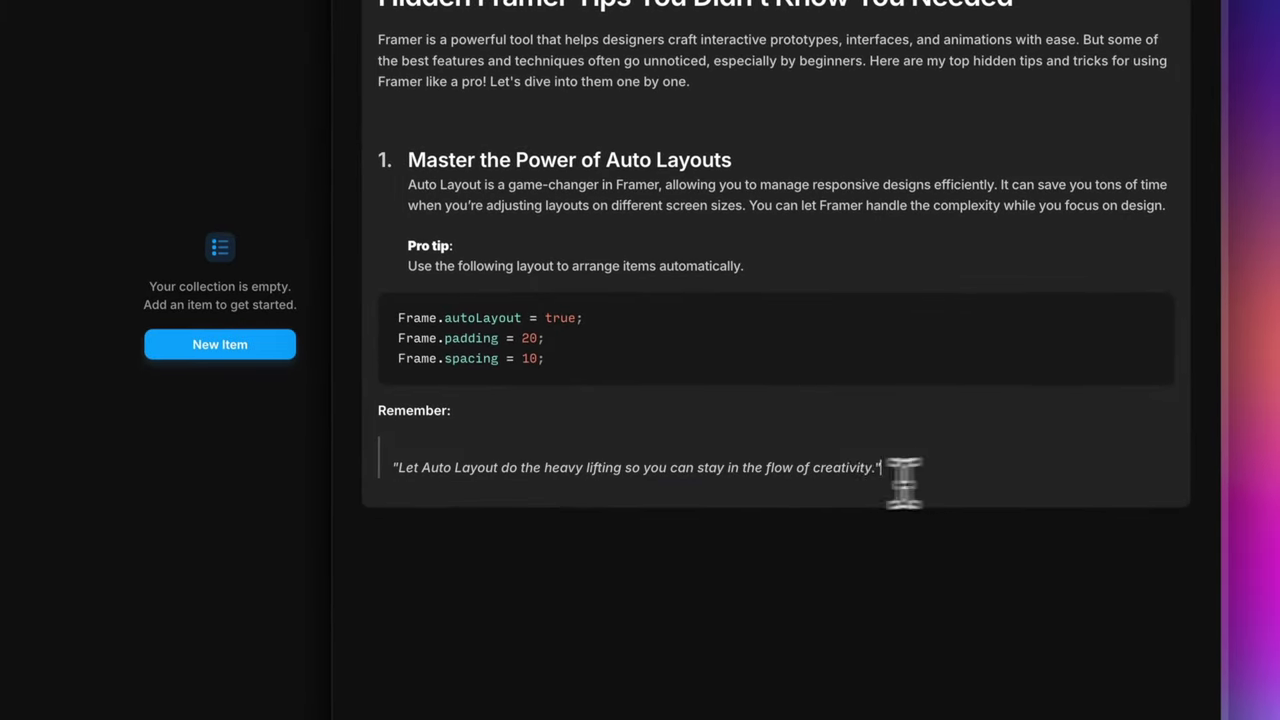
- Add "Bullet Points for Quick Reference" below the quote as a numbered list item in Heading 4
{"action": "key", "text": "Return"}
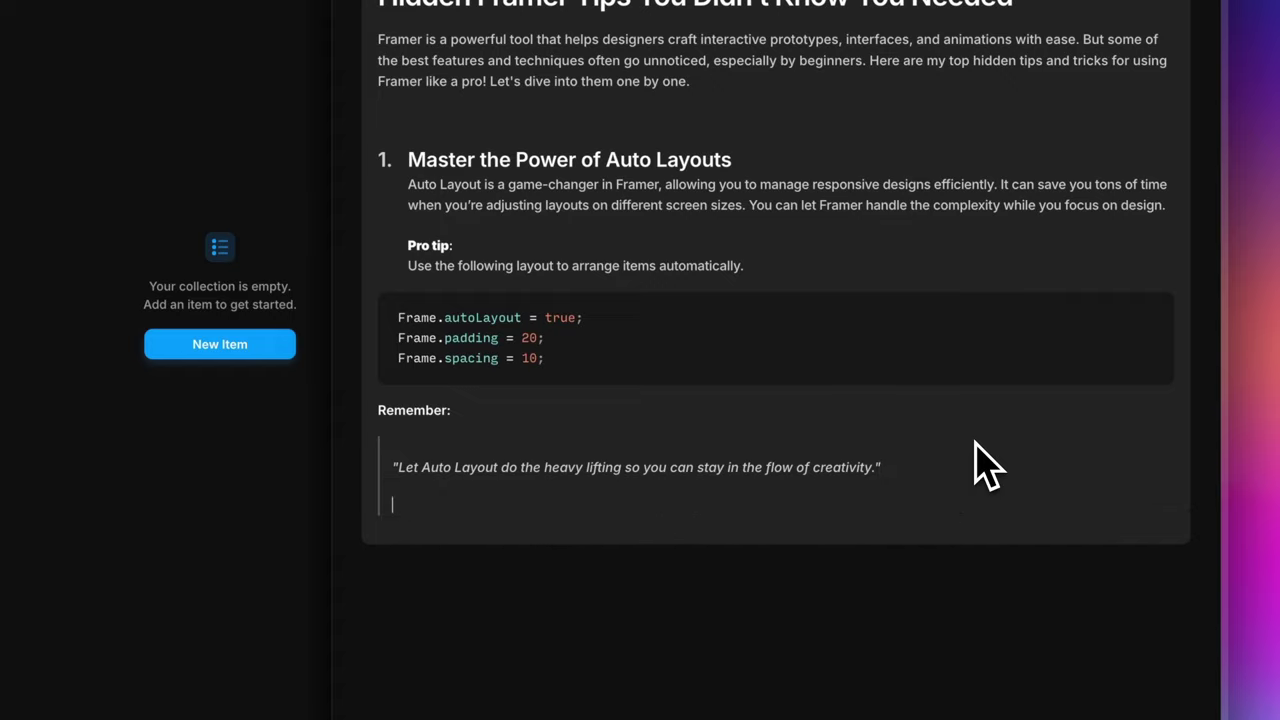
{"action": "type", "text": "2. Bullet Points for Quick Reference"}
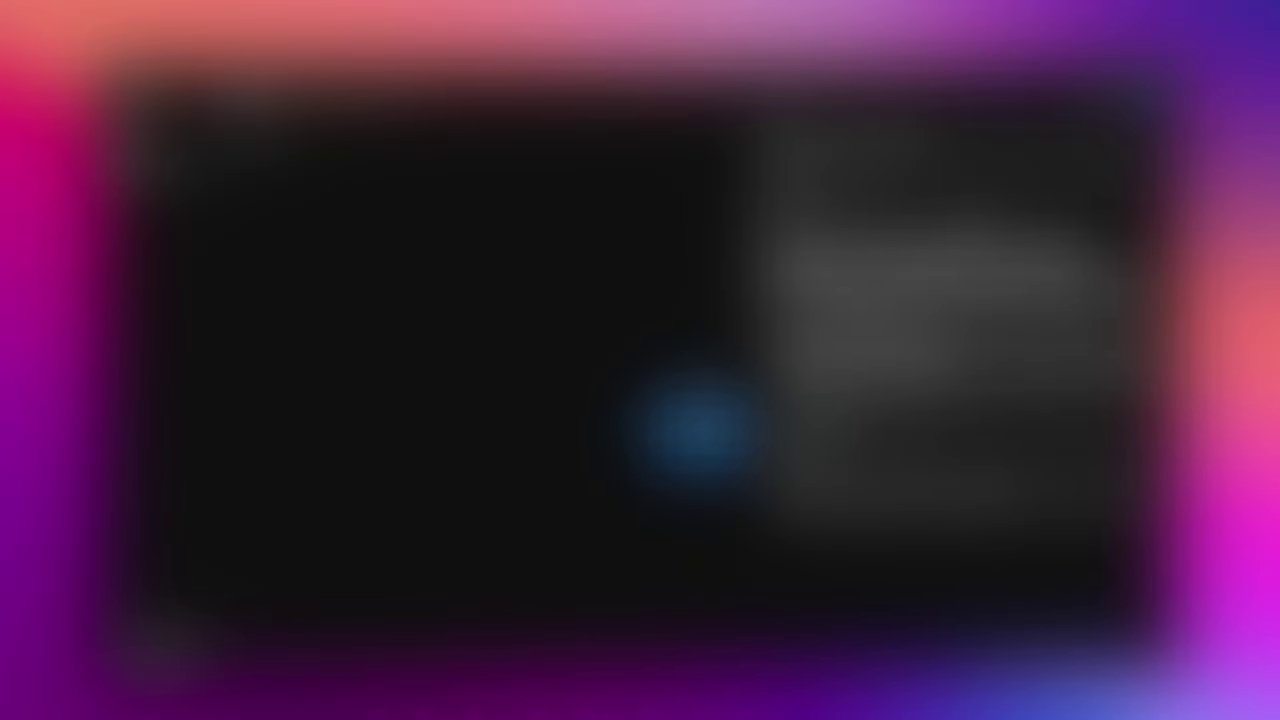
{"action": "key", "text": "BackSpace"}
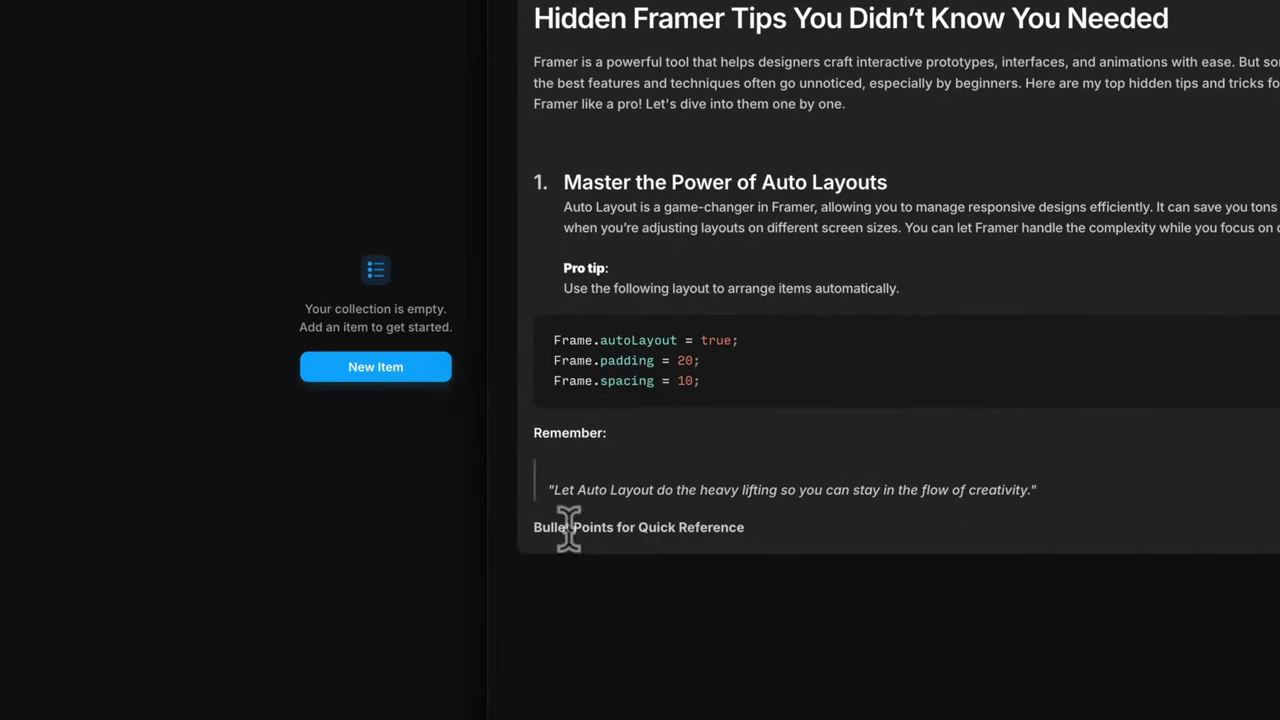
{"action": "left_click_drag", "start_coordinate": [745, 527], "coordinate": [523, 551]}
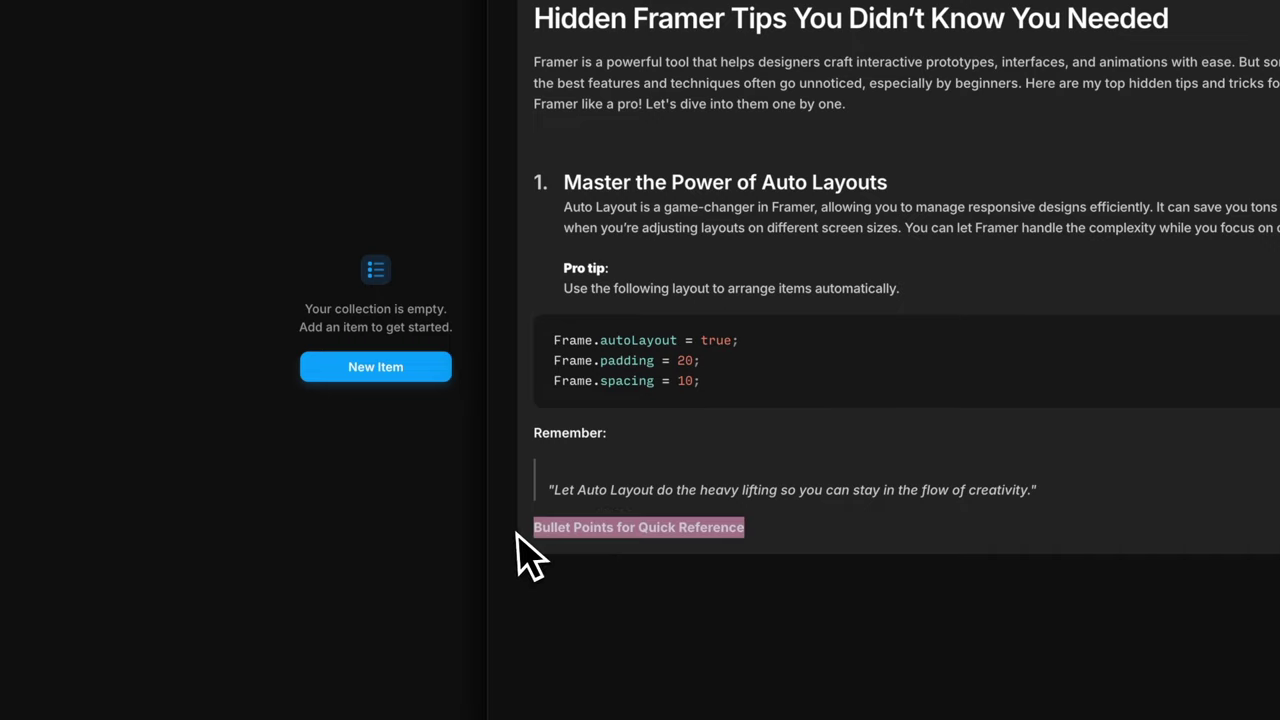
{"action": "left_click", "coordinate": [660, 165]}
{"action": "left_click", "coordinate": [655, 253]}
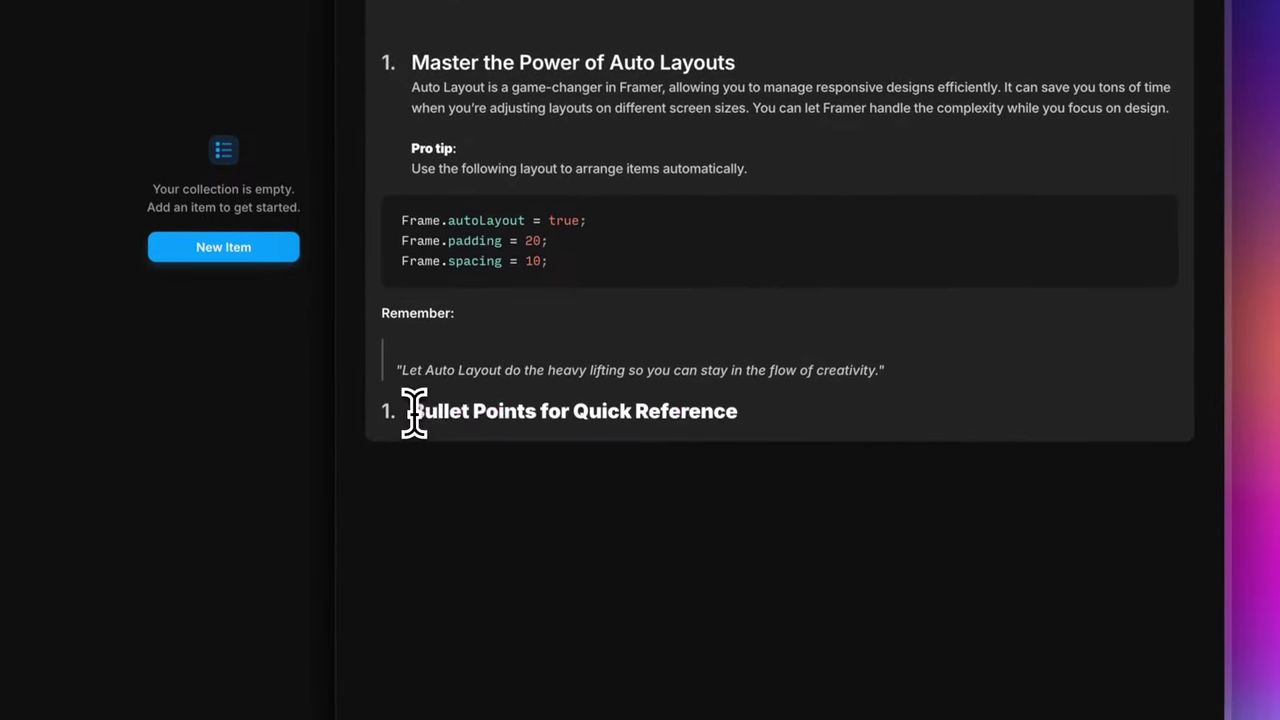
- Change the list number of the "Bullet Points for Quick Reference" heading to 2
{"action": "left_click", "coordinate": [587, 719]}
{"action": "key", "text": "BackSpace"}
{"action": "type", "text": "2"}
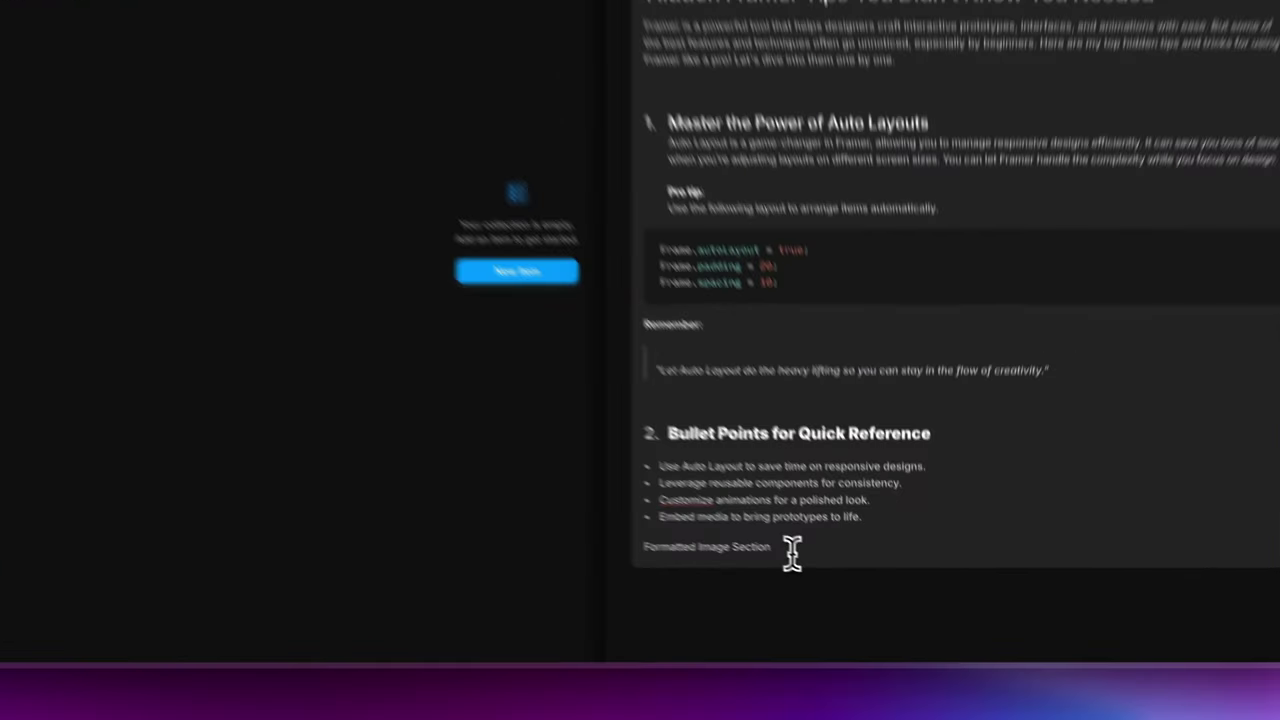
- Select the "Formatted Image Section" line and open its text style choices
{"action": "left_click_drag", "start_coordinate": [799, 558], "coordinate": [655, 551]}
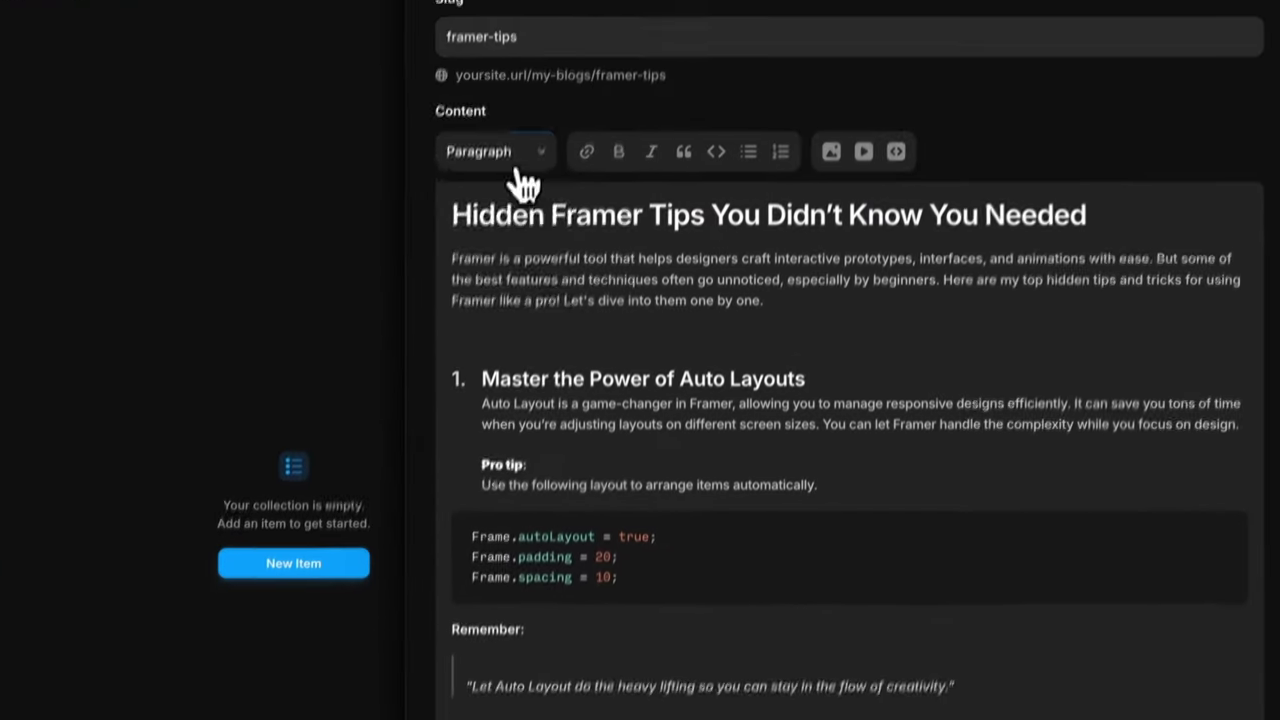
{"action": "left_click", "coordinate": [515, 160]}
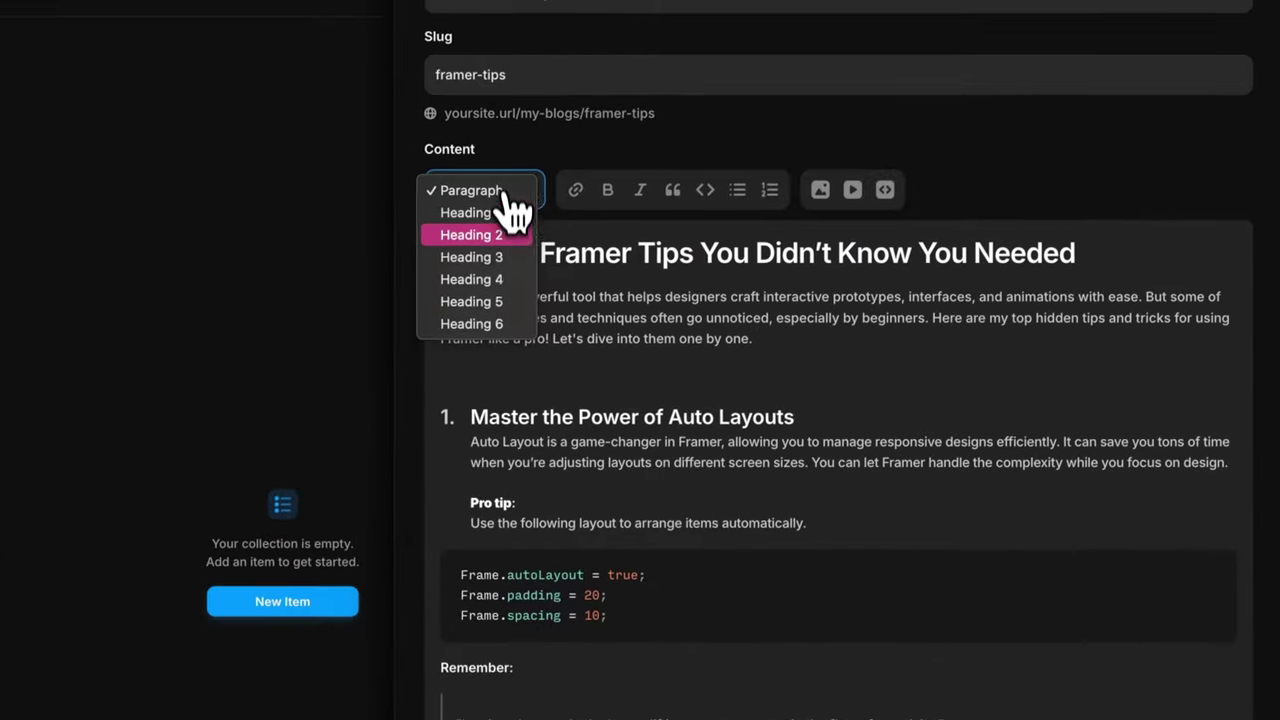
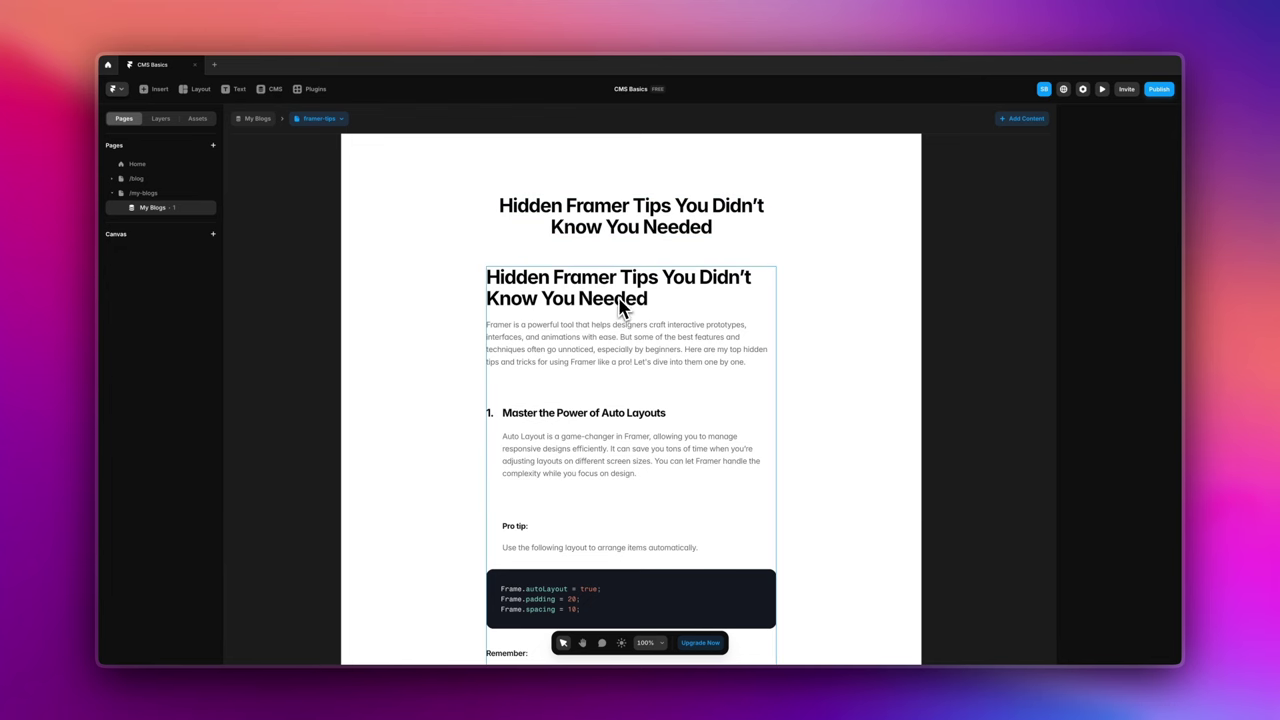
- Examine the framer-tips article page from the introduction down to the image in the Formatted Image Section
{"action": "scroll", "coordinate": [620, 340], "scroll_direction": "down", "scroll_amount": 5}
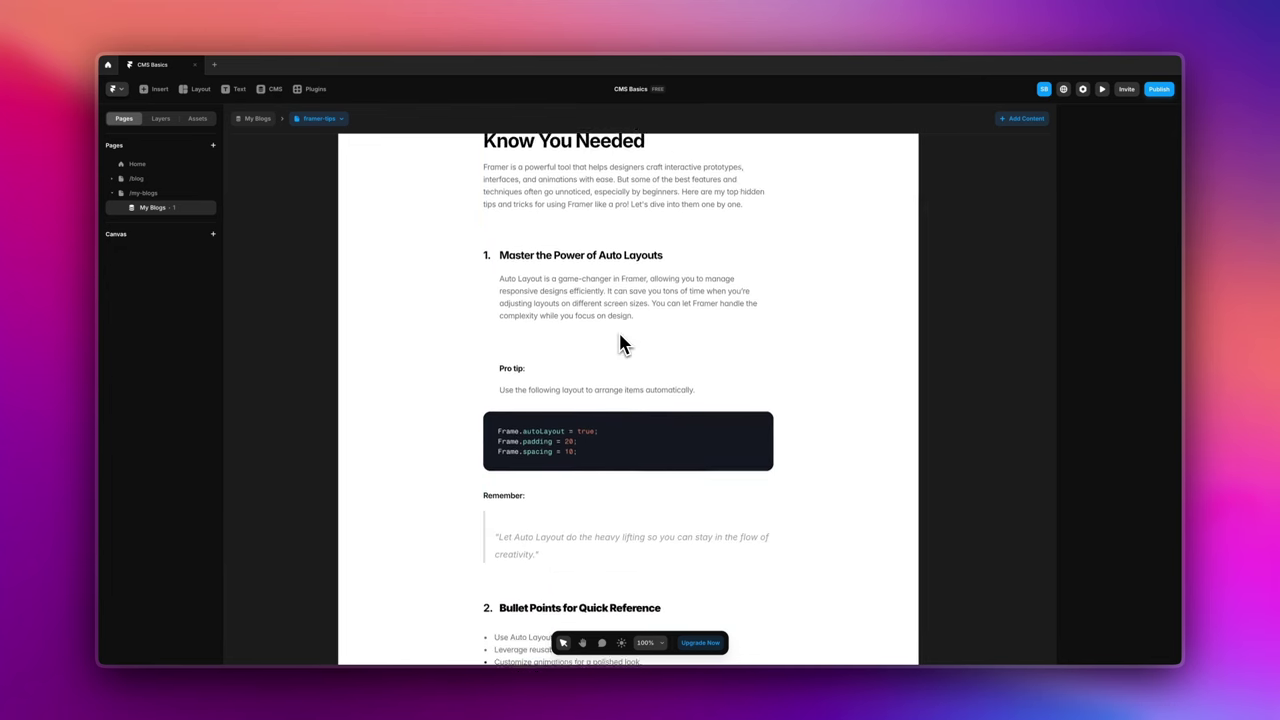
{"action": "scroll", "coordinate": [660, 434], "scroll_direction": "down", "scroll_amount": 5}
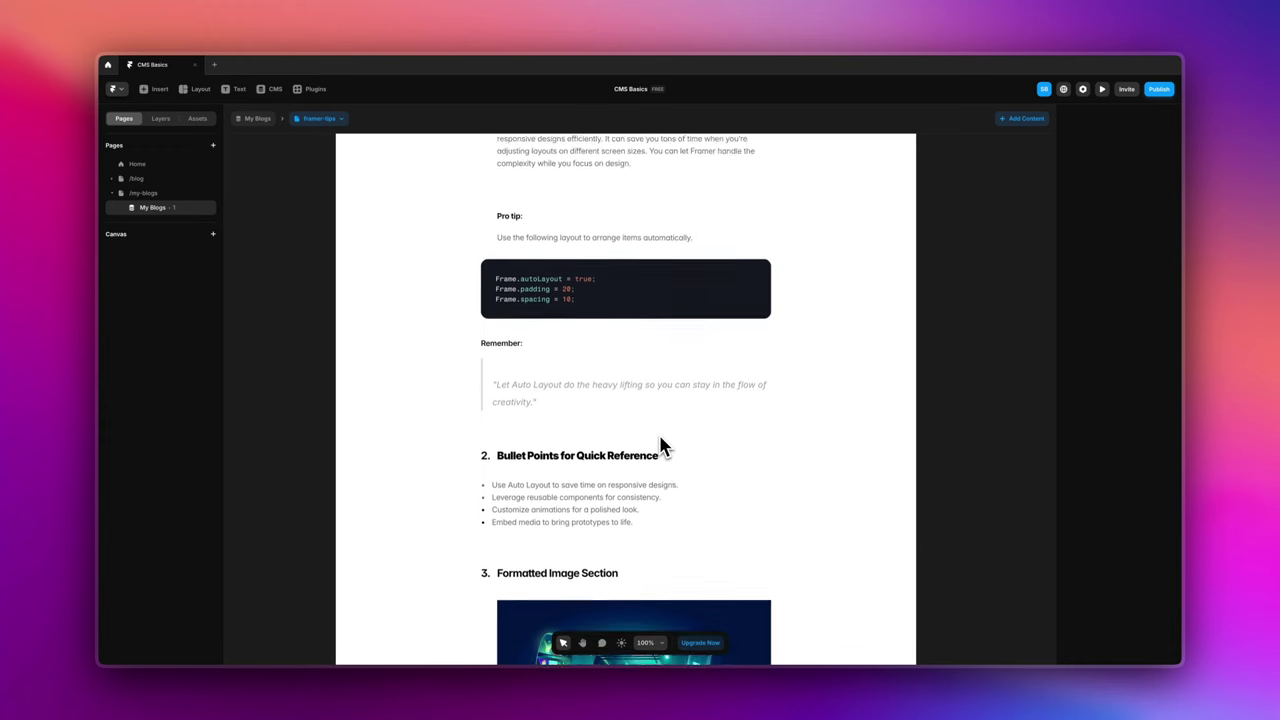
{"action": "scroll", "coordinate": [660, 444], "scroll_direction": "down", "scroll_amount": 1}
{"action": "scroll", "coordinate": [562, 385], "scroll_direction": "down", "scroll_amount": 5}
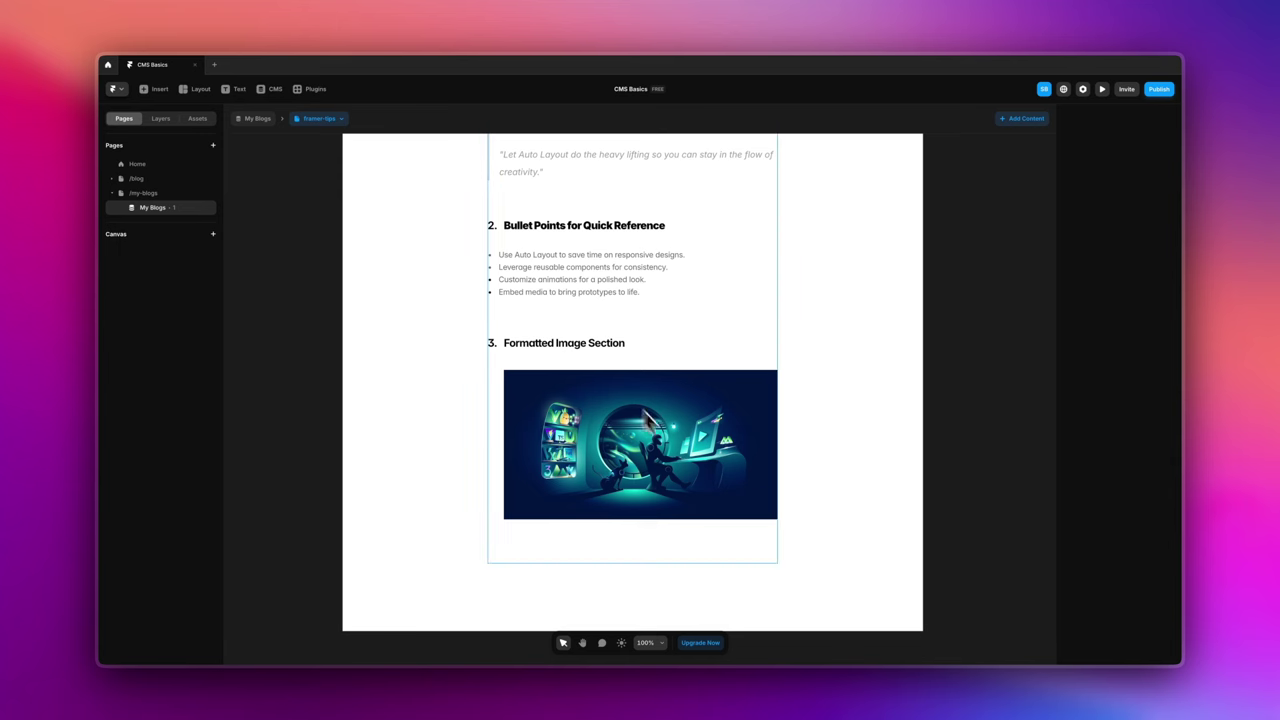
- Delete the duplicate "Hidden Framer Tips You Didn't Know You Needed" heading from the article's Content field and save the item
{"action": "scroll", "coordinate": [660, 507], "scroll_direction": "down", "scroll_amount": 2, "text": "ctrl"}
{"action": "scroll", "coordinate": [643, 526], "scroll_direction": "up", "scroll_amount": 5}
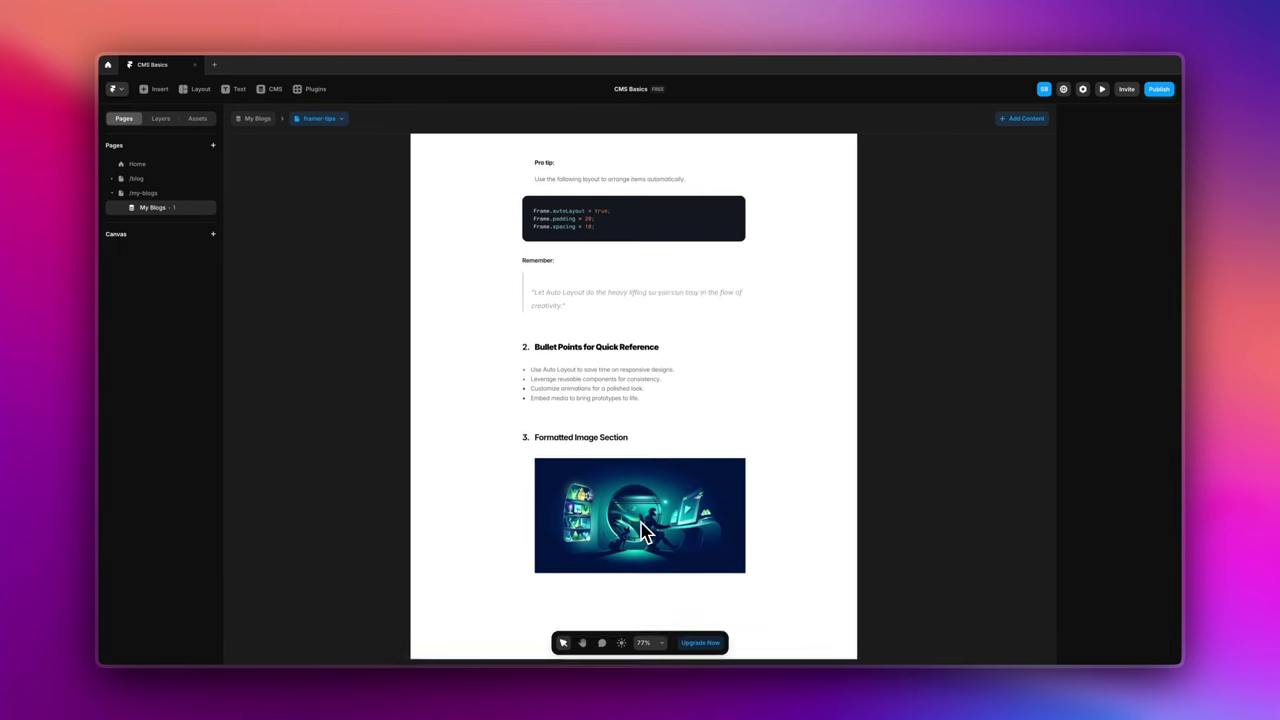
{"action": "scroll", "coordinate": [643, 528], "scroll_direction": "up", "scroll_amount": 4}
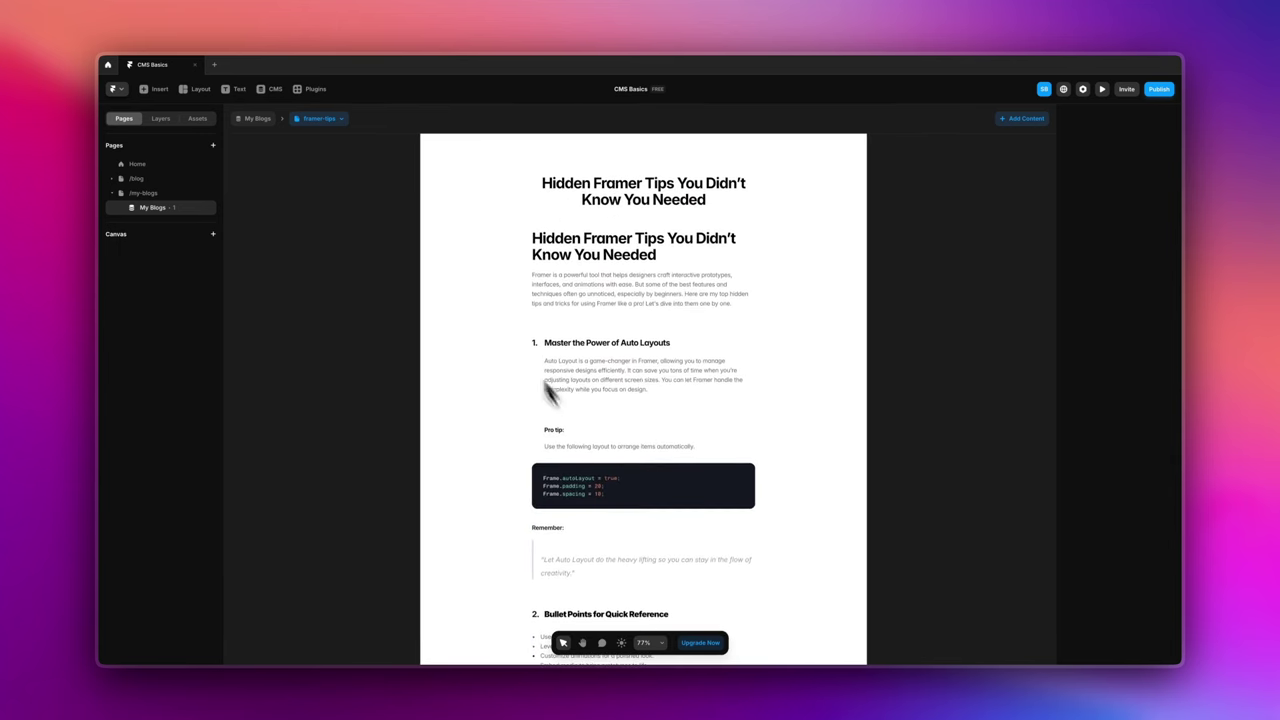
{"action": "double_click", "coordinate": [645, 258]}
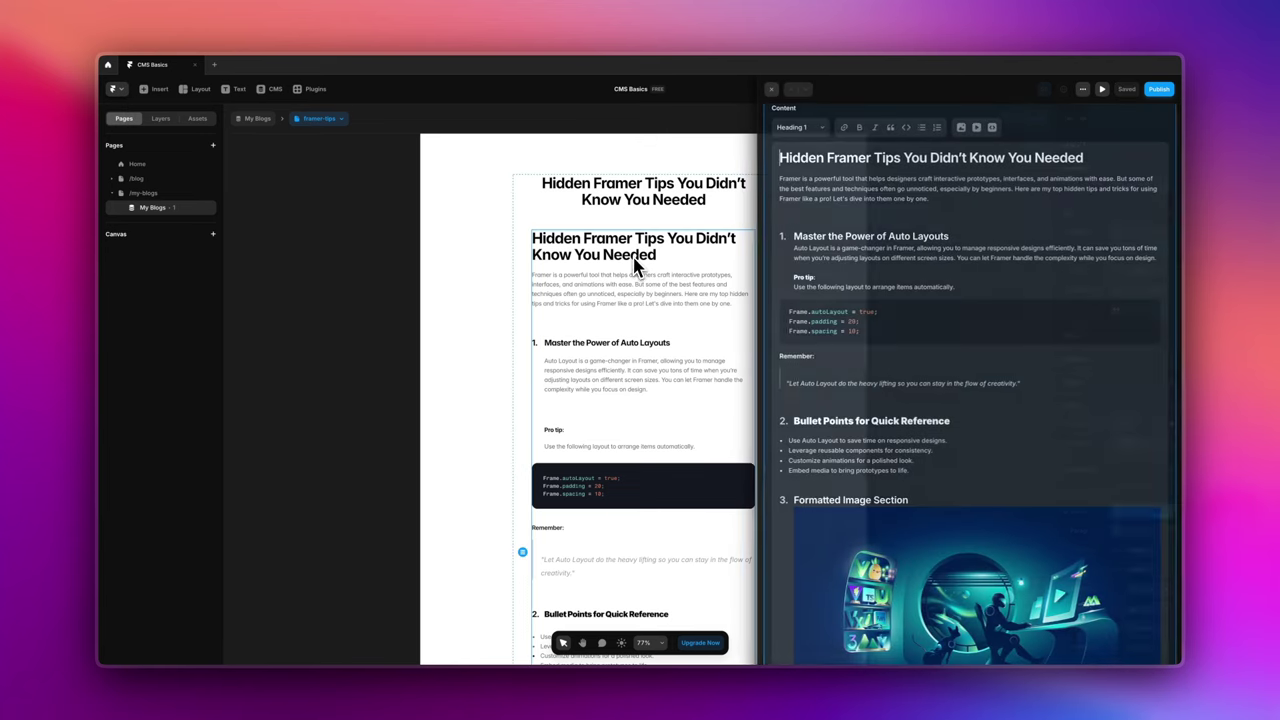
{"action": "scroll", "coordinate": [897, 220], "scroll_direction": "up", "scroll_amount": 2}
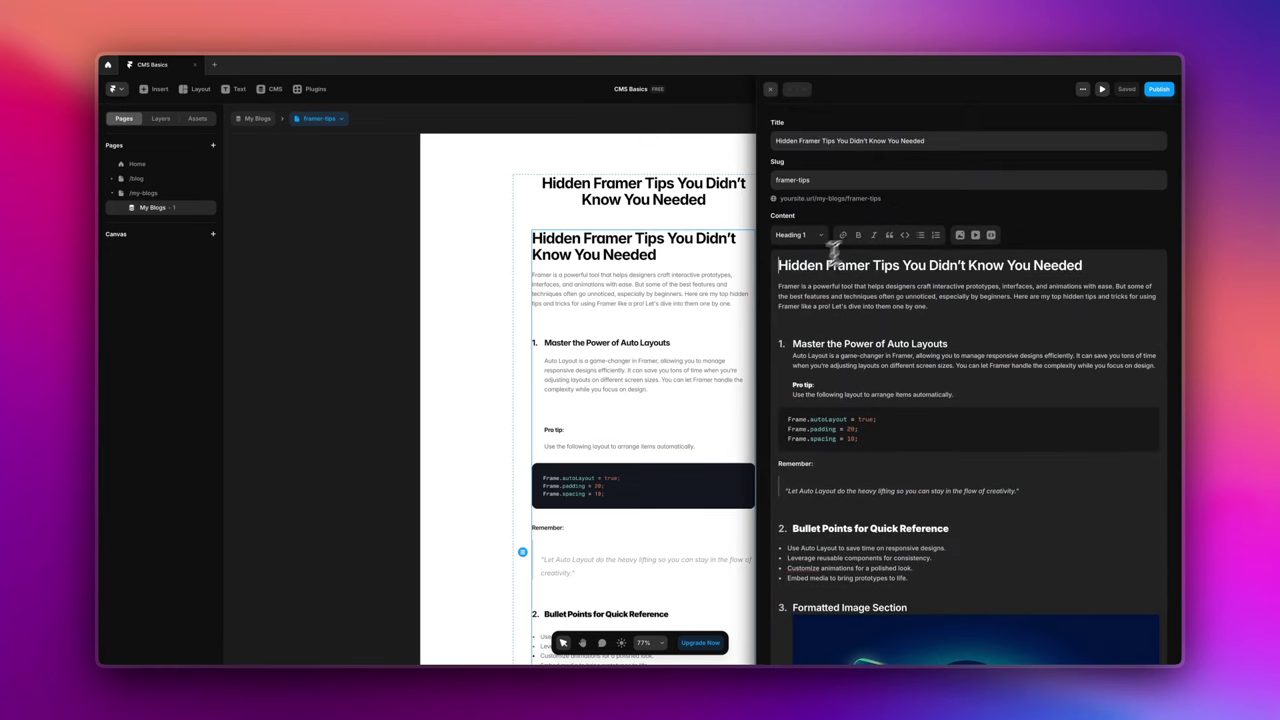
{"action": "left_click_drag", "start_coordinate": [779, 287], "coordinate": [774, 270]}
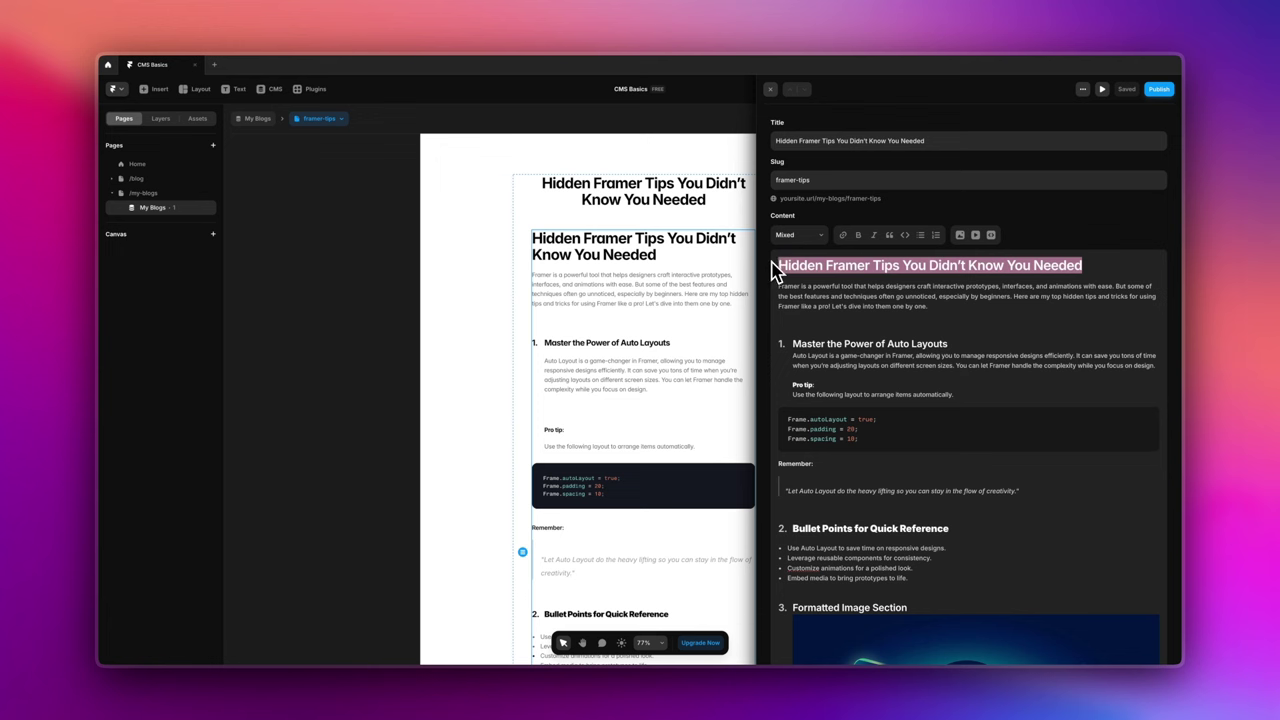
{"action": "key", "text": "BackSpace"}
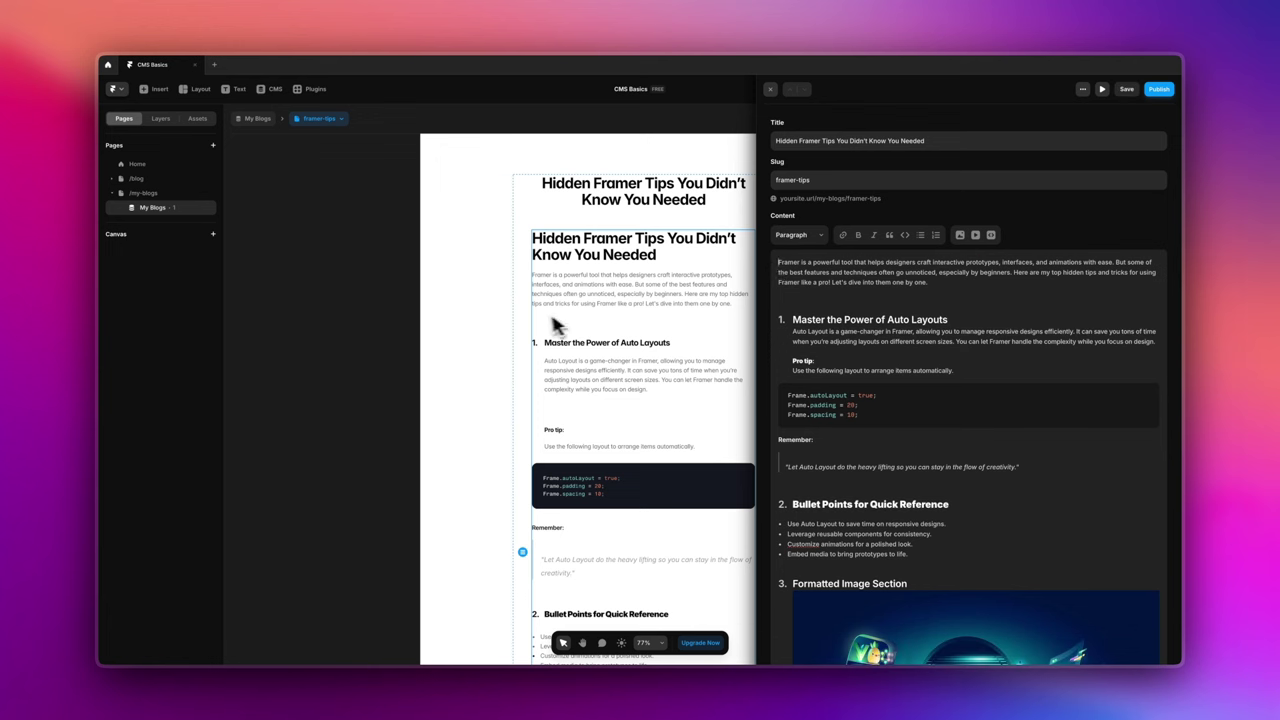
{"action": "left_click", "coordinate": [1127, 92]}
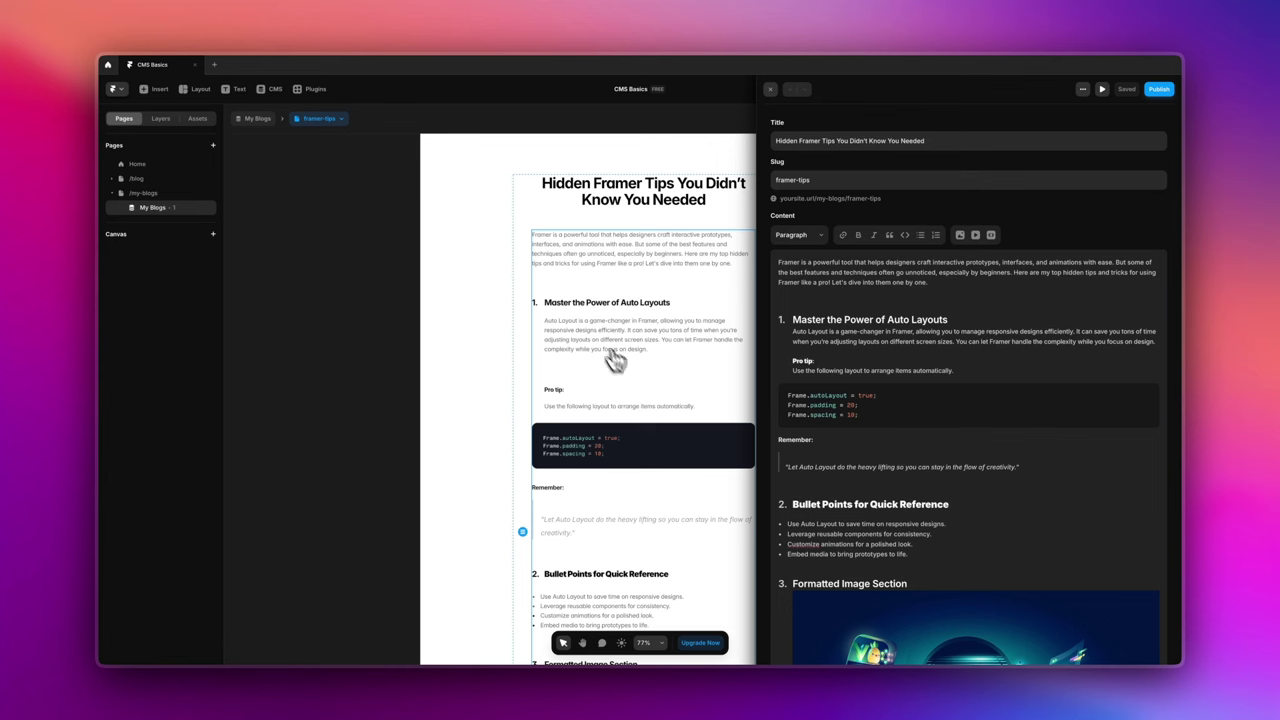
- Close the content editor and add a Phone breakpoint to the blog detail page
{"action": "left_click", "coordinate": [525, 333]}
{"action": "scroll", "coordinate": [645, 330], "scroll_direction": "down", "scroll_amount": 3}
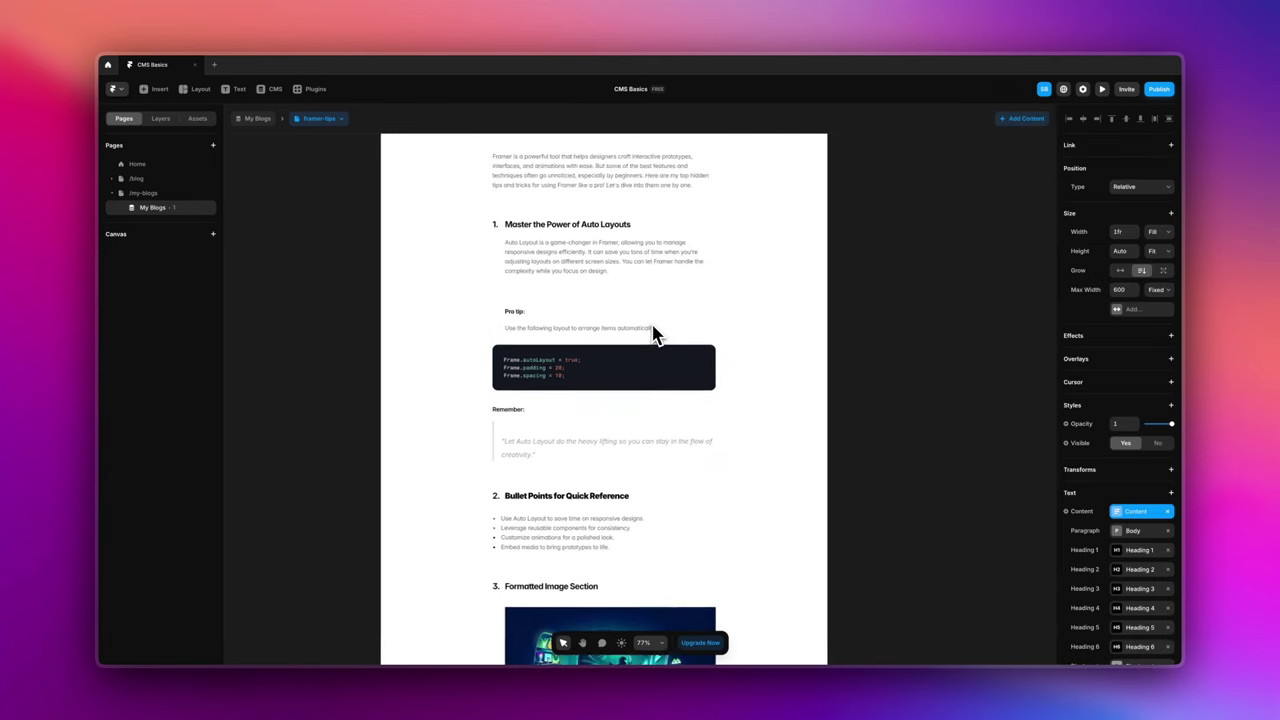
{"action": "scroll", "coordinate": [651, 334], "scroll_direction": "down", "scroll_amount": 3}
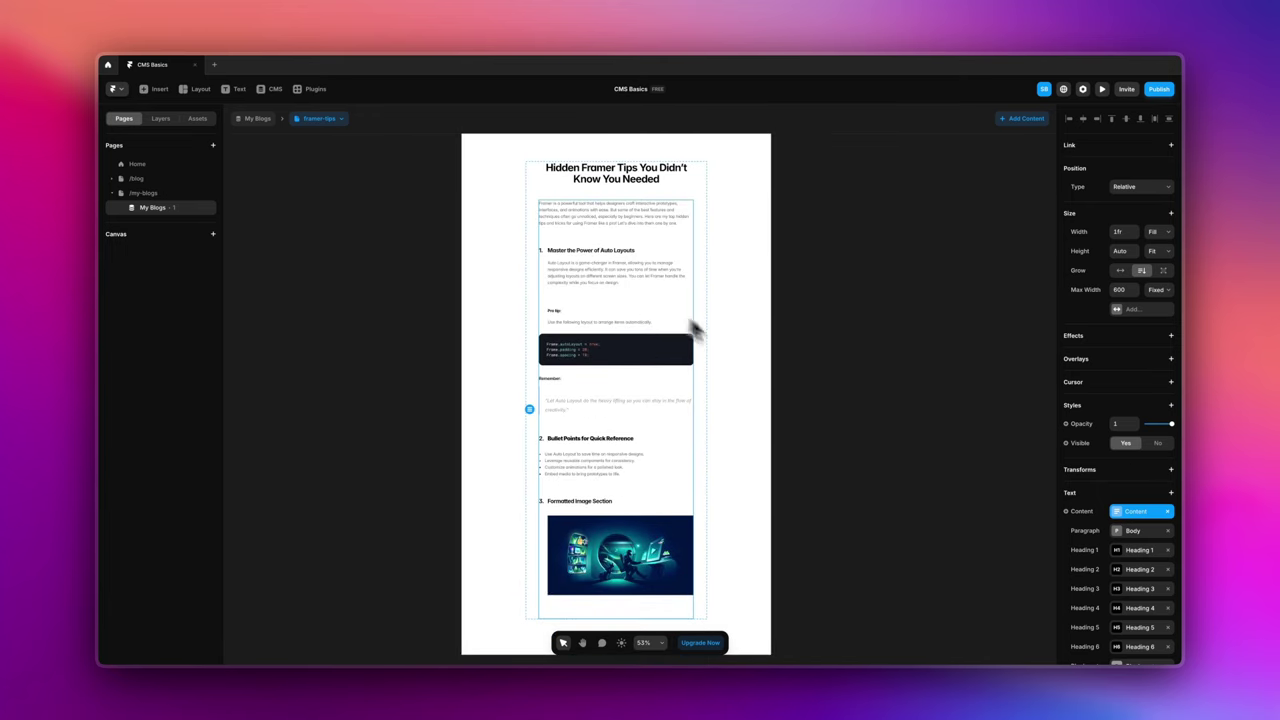
{"action": "left_click", "coordinate": [753, 368]}
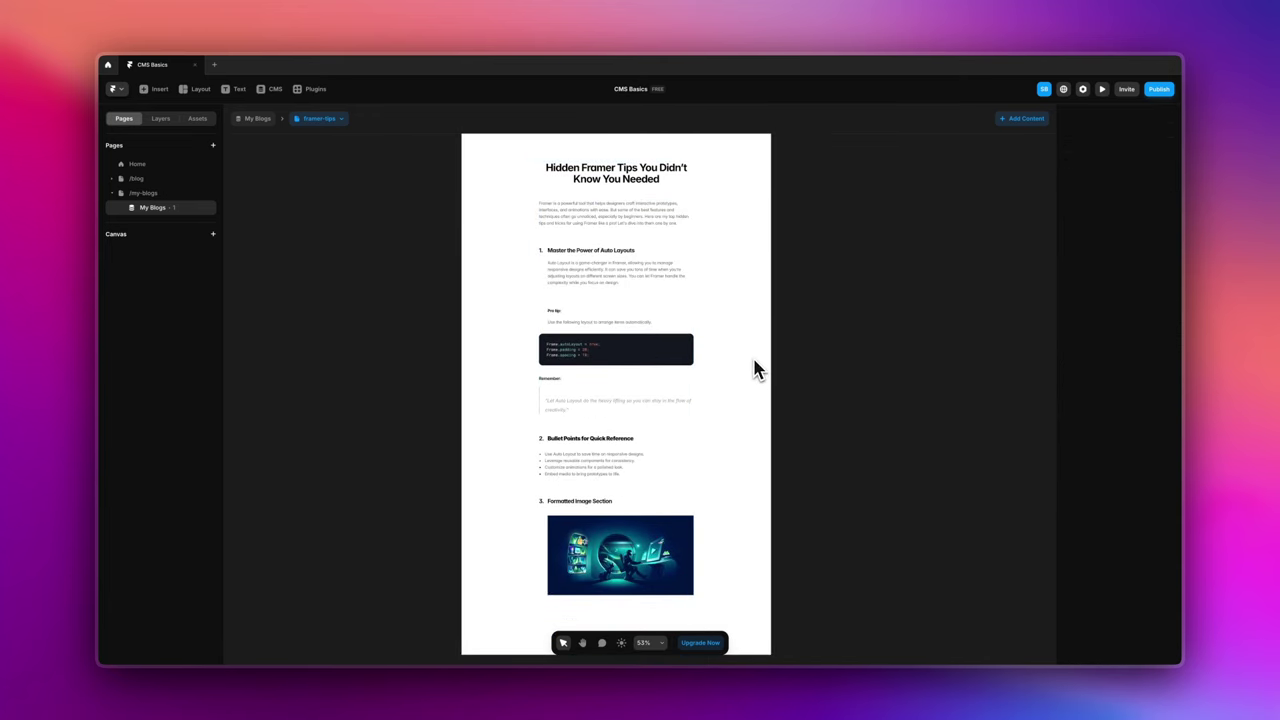
{"action": "scroll", "coordinate": [769, 312], "scroll_direction": "down", "scroll_amount": 3}
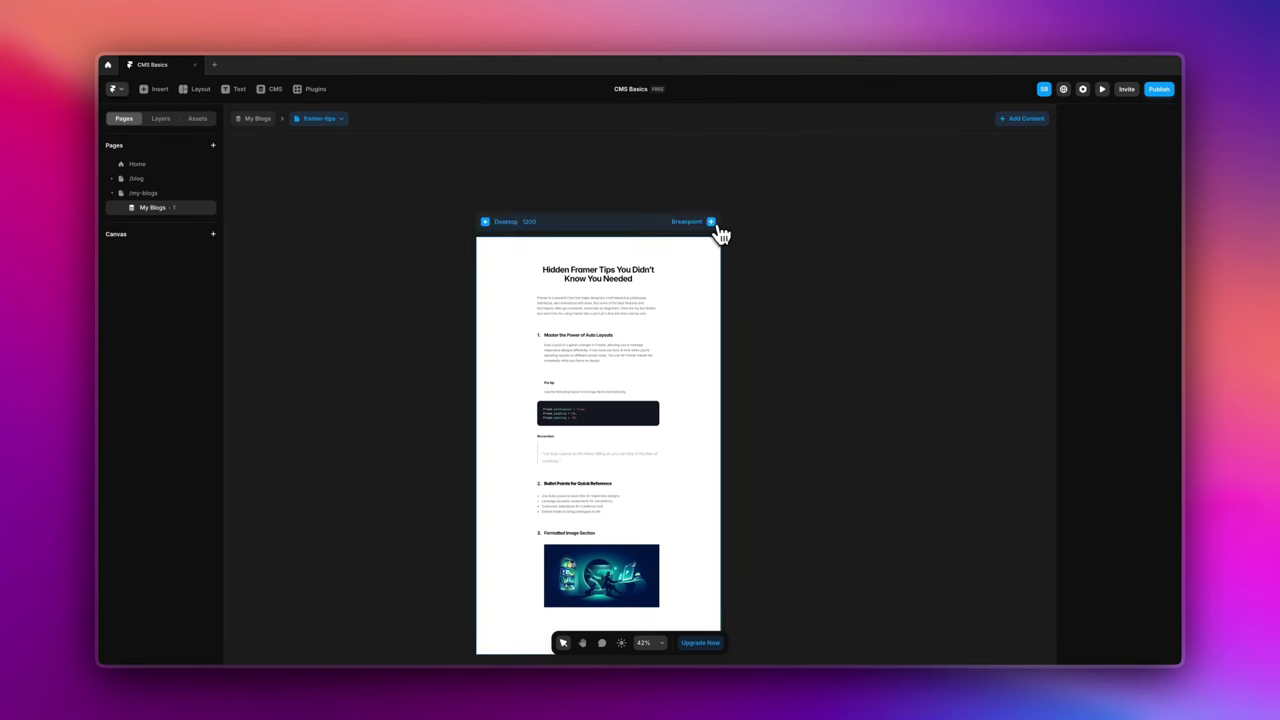
{"action": "left_click", "coordinate": [712, 224]}
{"action": "left_click", "coordinate": [696, 259]}
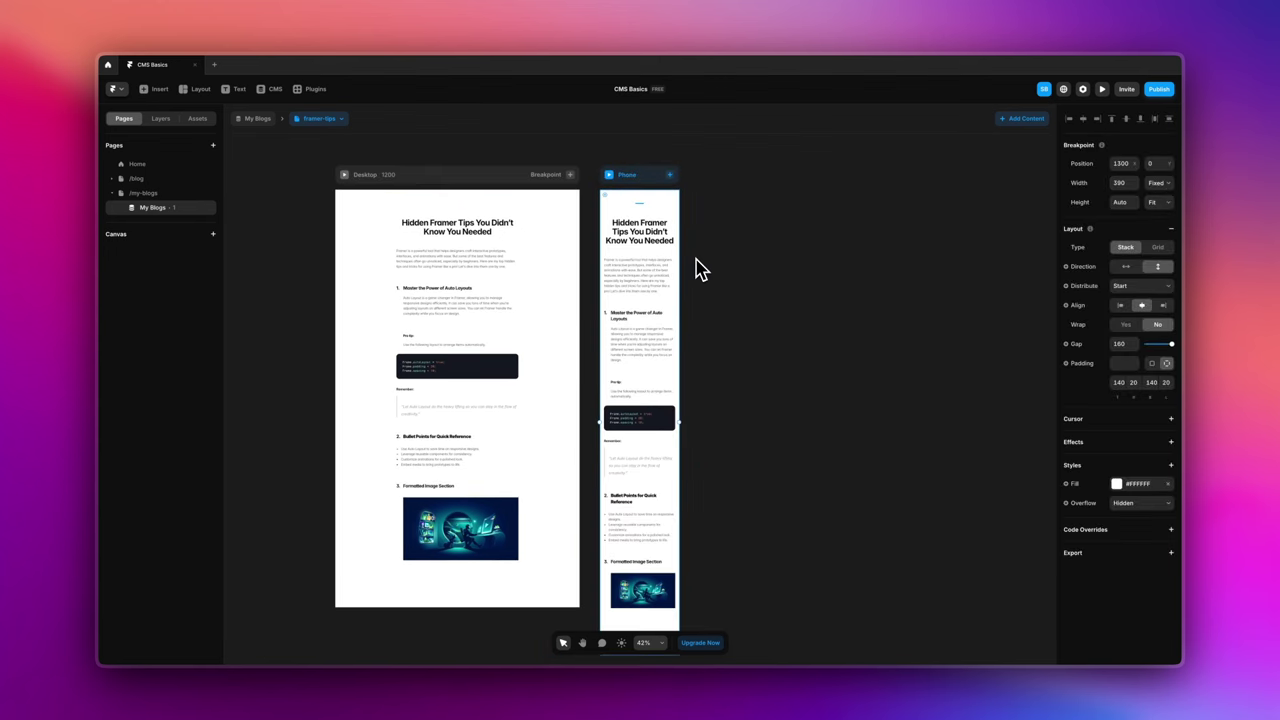
{"action": "scroll", "coordinate": [694, 429], "scroll_direction": "down", "scroll_amount": 2}
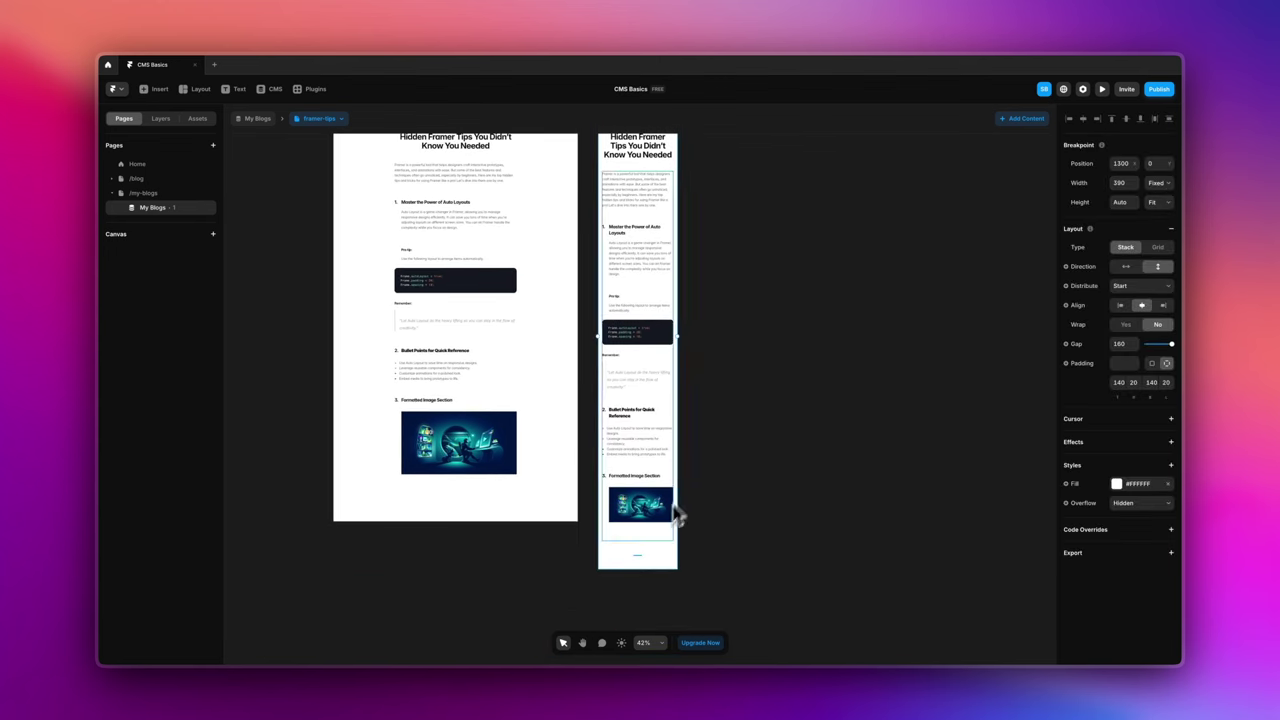
- Add a Tablet breakpoint to the blog detail page
{"action": "scroll", "coordinate": [588, 505], "scroll_direction": "up", "scroll_amount": 3}
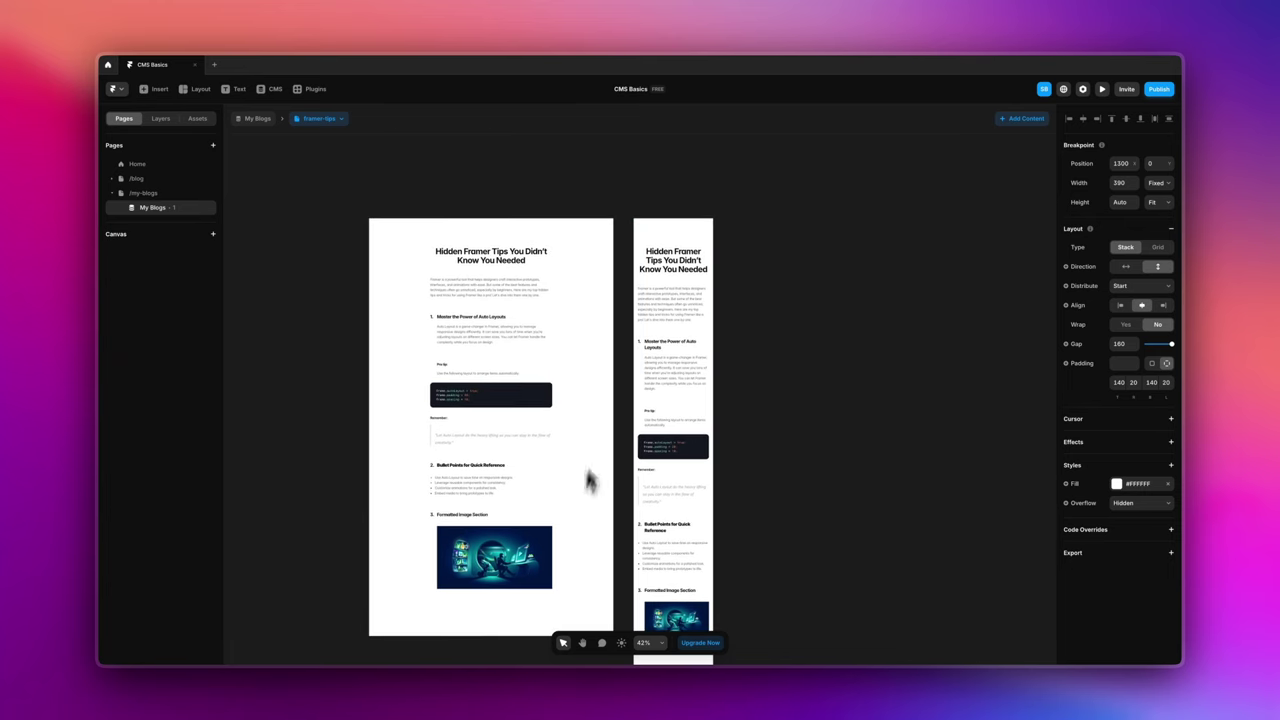
{"action": "left_click", "coordinate": [604, 204]}
{"action": "left_click", "coordinate": [588, 224]}
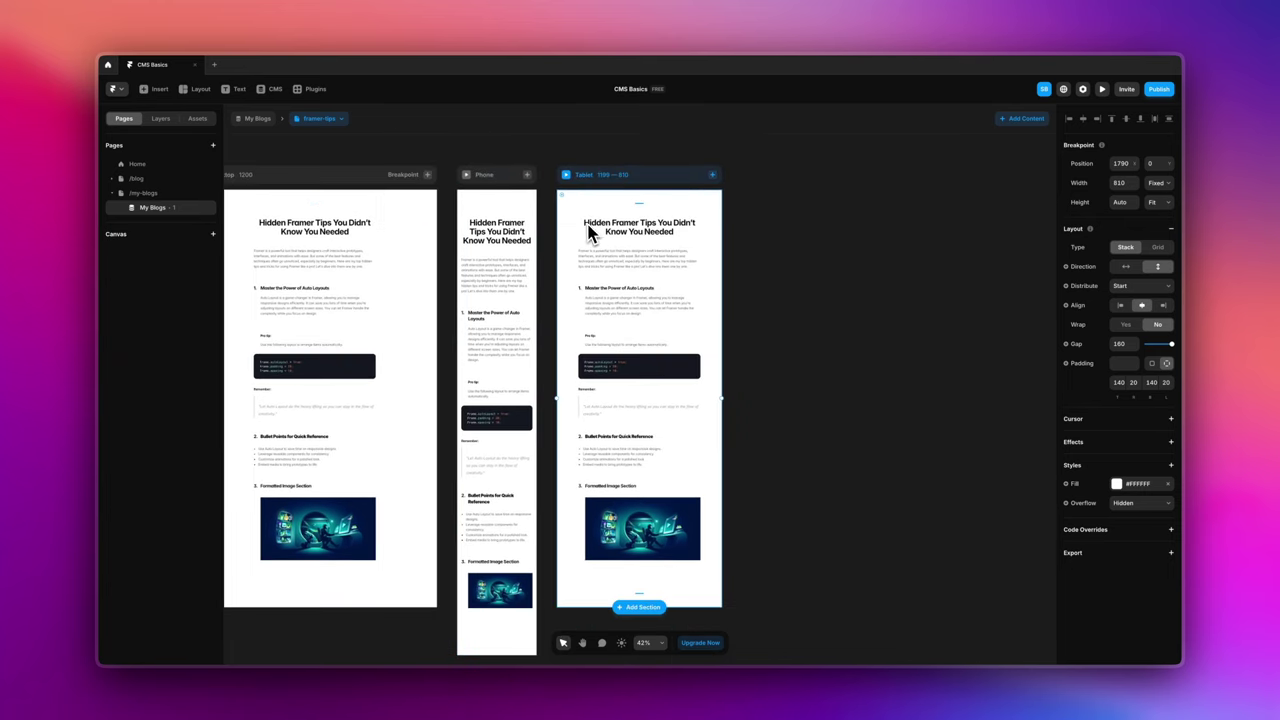
- Edit the Heading 1 text style of the Desktop page title to use the Inria Serif font
{"action": "scroll", "coordinate": [806, 300], "scroll_direction": "left", "scroll_amount": 2}
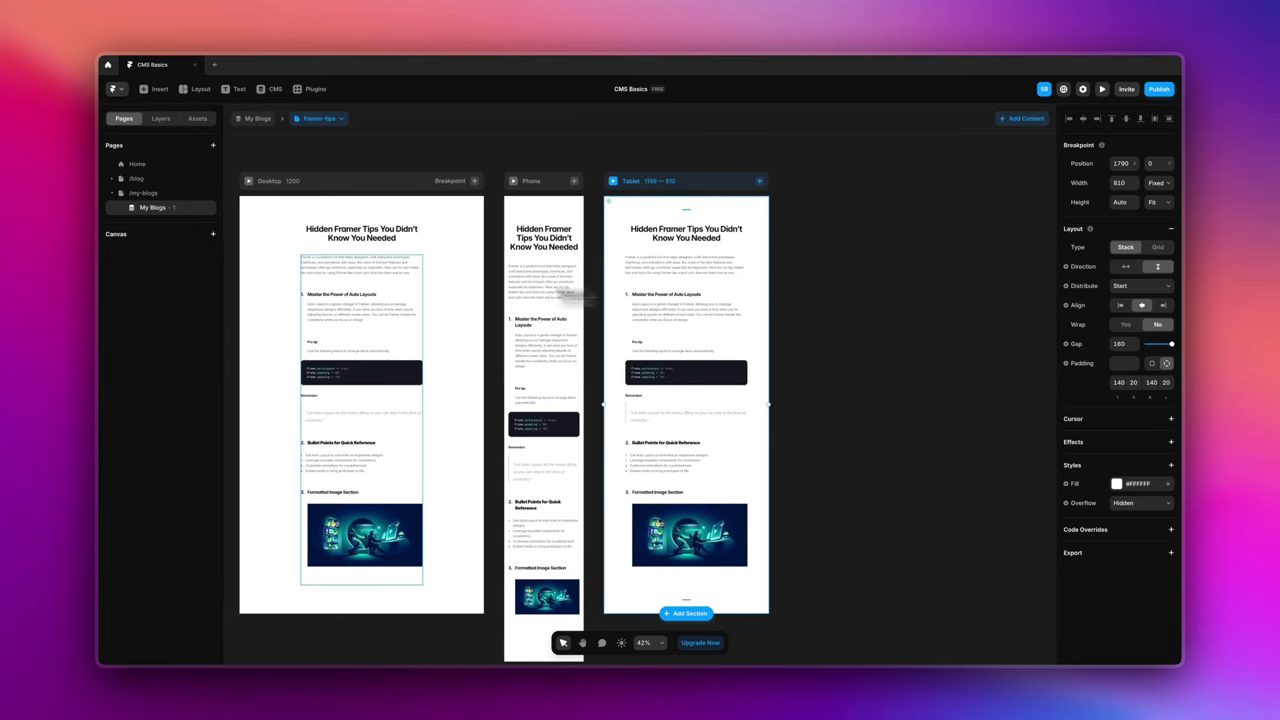
{"action": "left_click", "coordinate": [365, 238]}
{"action": "scroll", "coordinate": [365, 238], "scroll_direction": "up", "scroll_amount": 5}
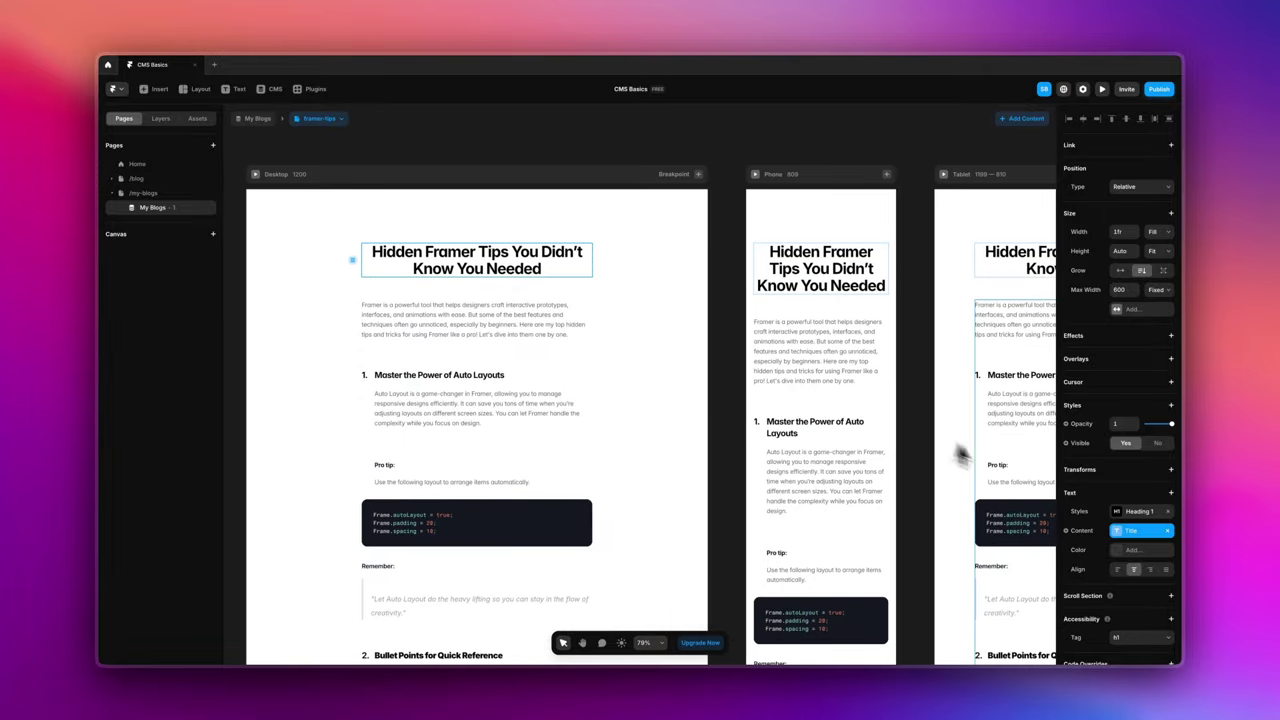
{"action": "left_click", "coordinate": [1118, 511]}
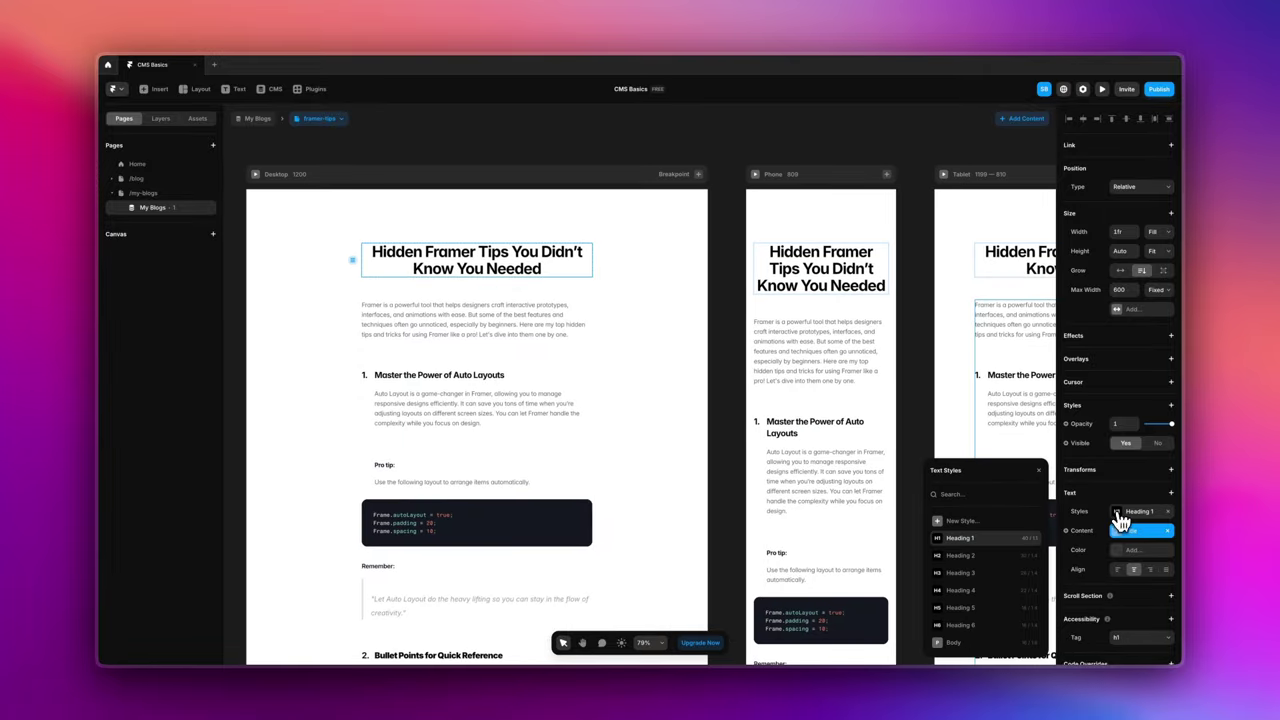
{"action": "left_click", "coordinate": [1030, 539]}
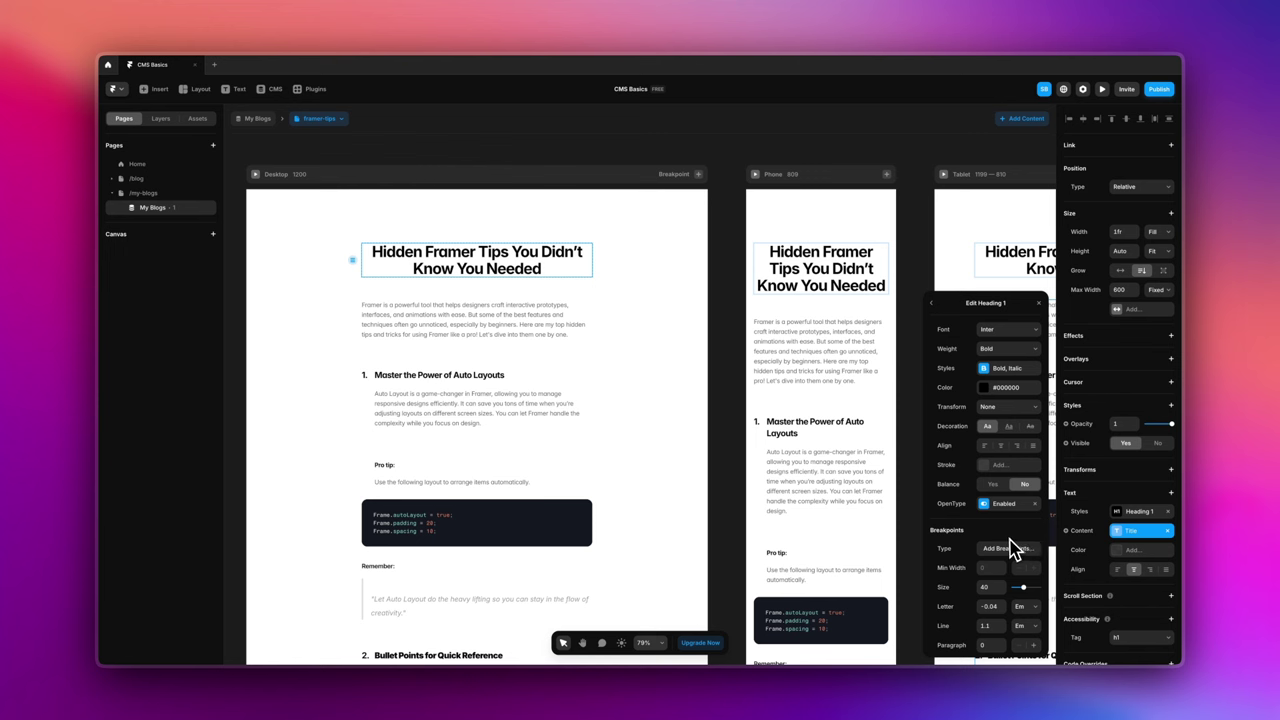
{"action": "left_click", "coordinate": [995, 333]}
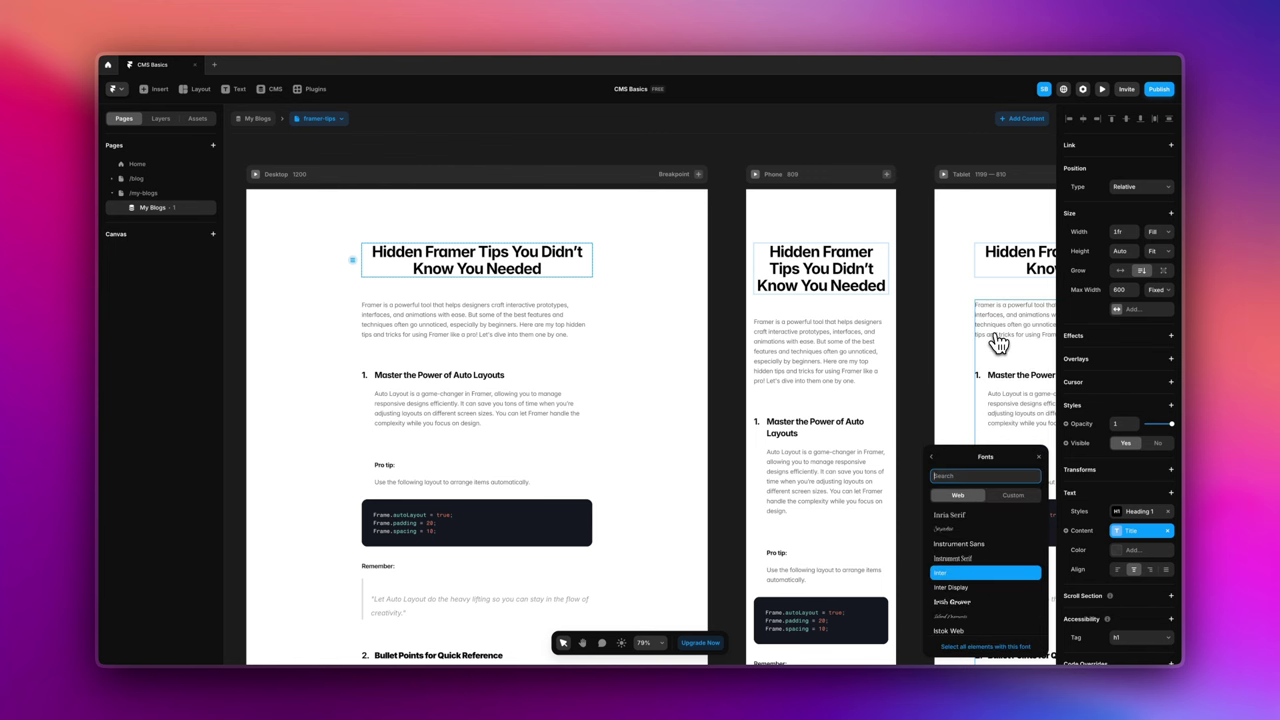
{"action": "left_click", "coordinate": [977, 516]}
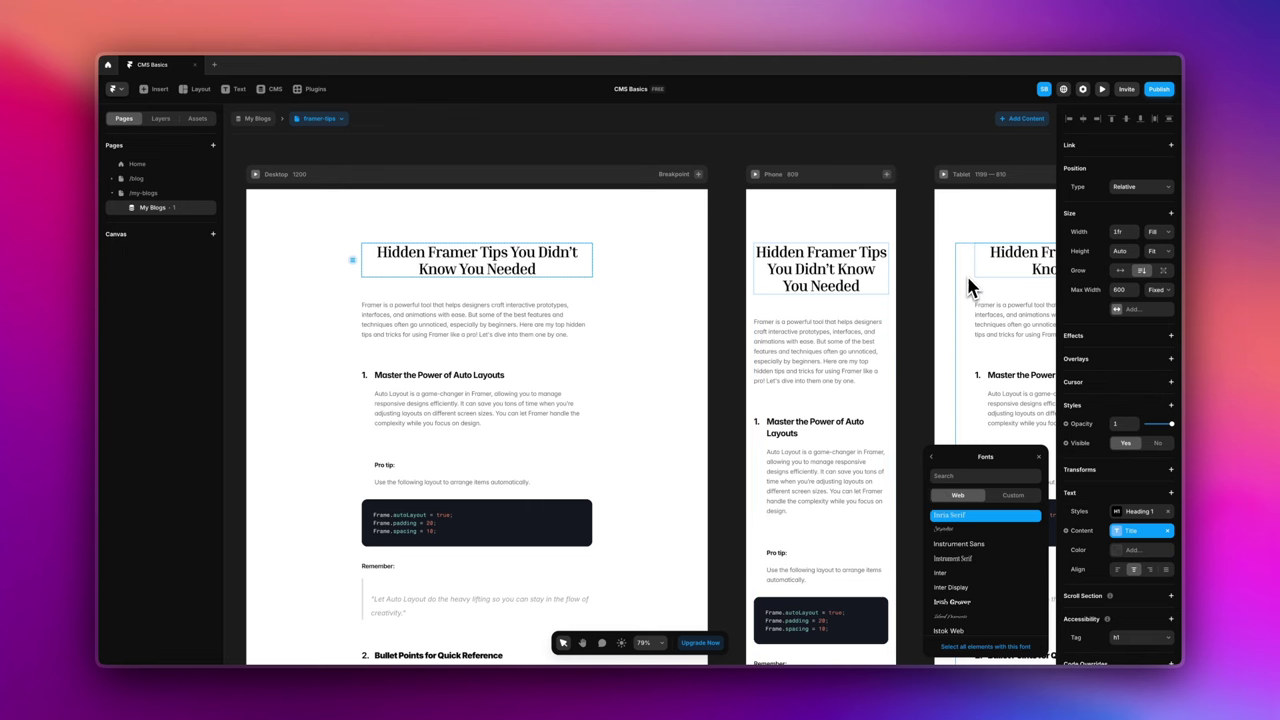
{"action": "left_click", "coordinate": [645, 166]}
- Open the "Hidden Framer Tips You Didn't Know You Needed" item in the CMS My Blogs collection
{"action": "scroll", "coordinate": [646, 258], "scroll_direction": "down", "scroll_amount": 3}
{"action": "scroll", "coordinate": [648, 262], "scroll_direction": "down", "scroll_amount": 2}
{"action": "scroll", "coordinate": [646, 263], "scroll_direction": "down", "scroll_amount": 3}
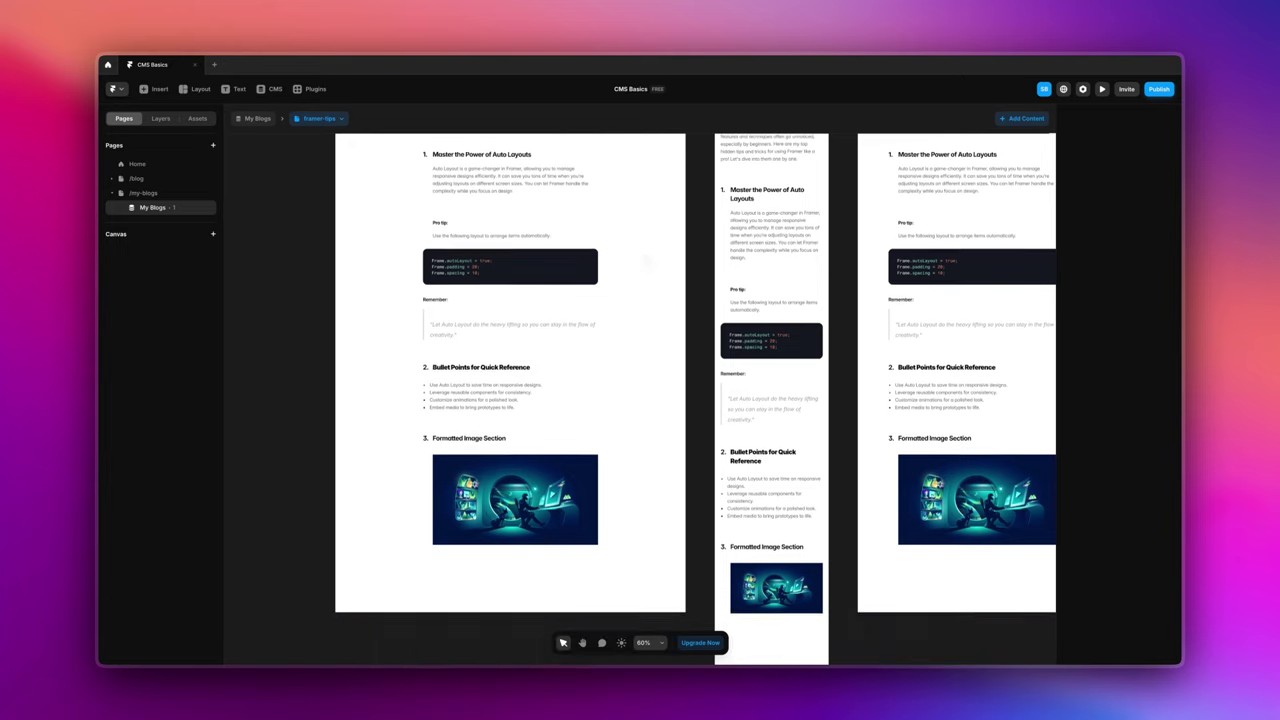
{"action": "scroll", "coordinate": [646, 263], "scroll_direction": "down", "scroll_amount": 2}
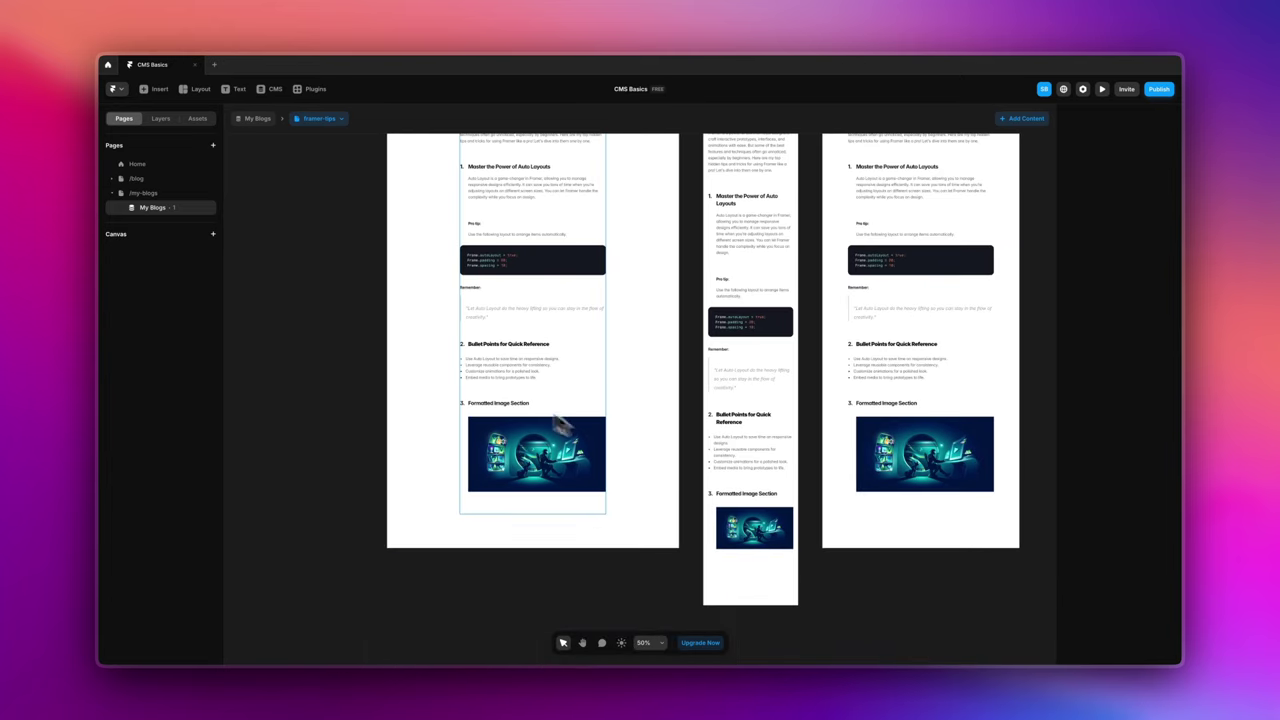
{"action": "scroll", "coordinate": [503, 383], "scroll_direction": "up", "scroll_amount": 2}
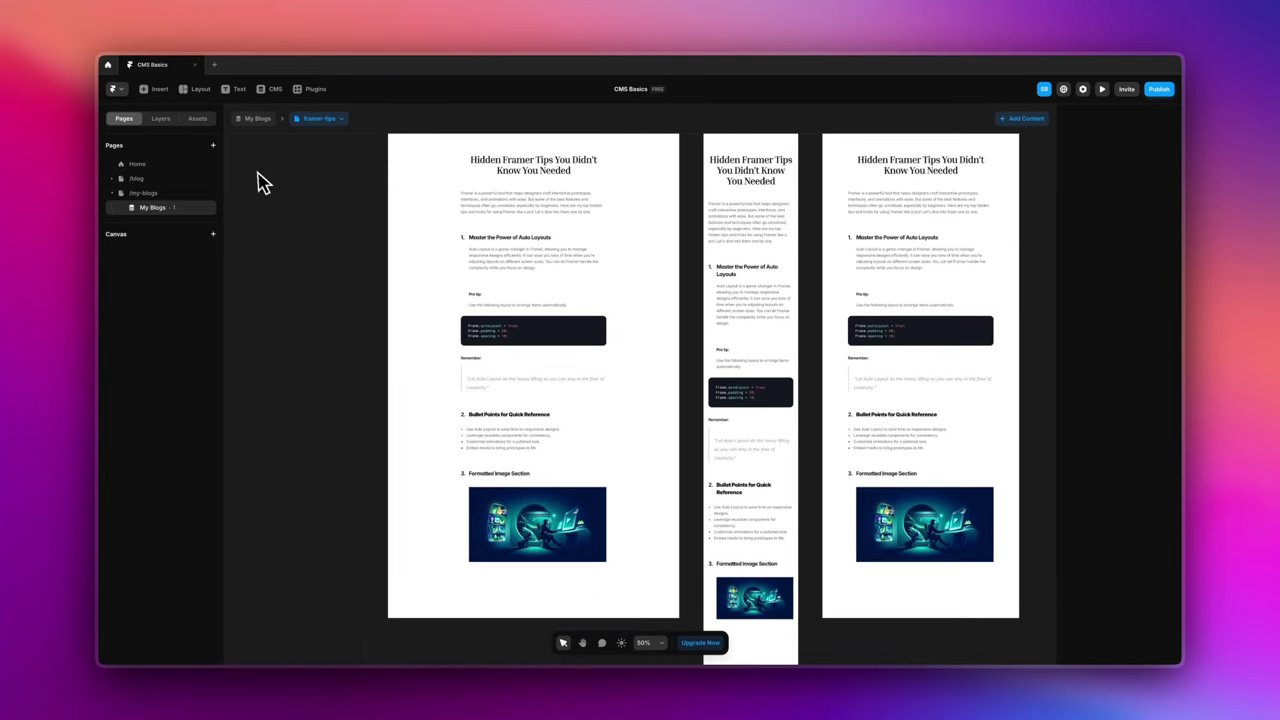
{"action": "left_click", "coordinate": [273, 95]}
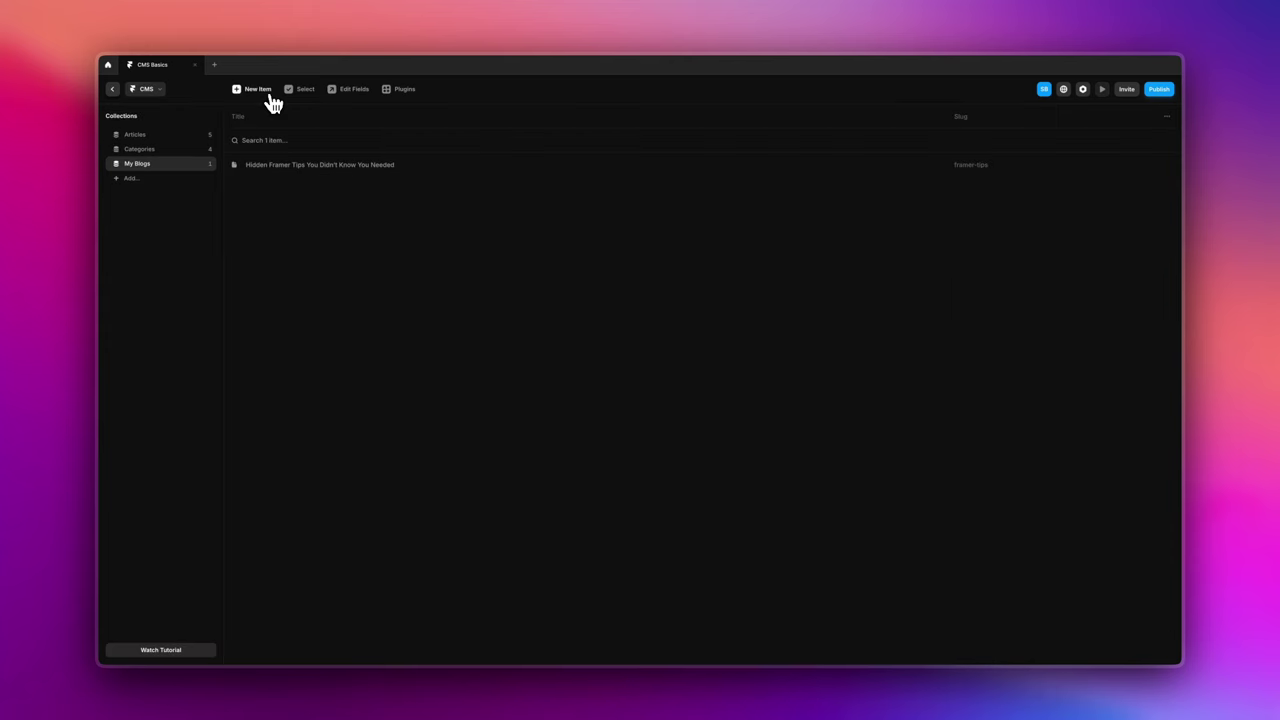
{"action": "left_click", "coordinate": [297, 172]}
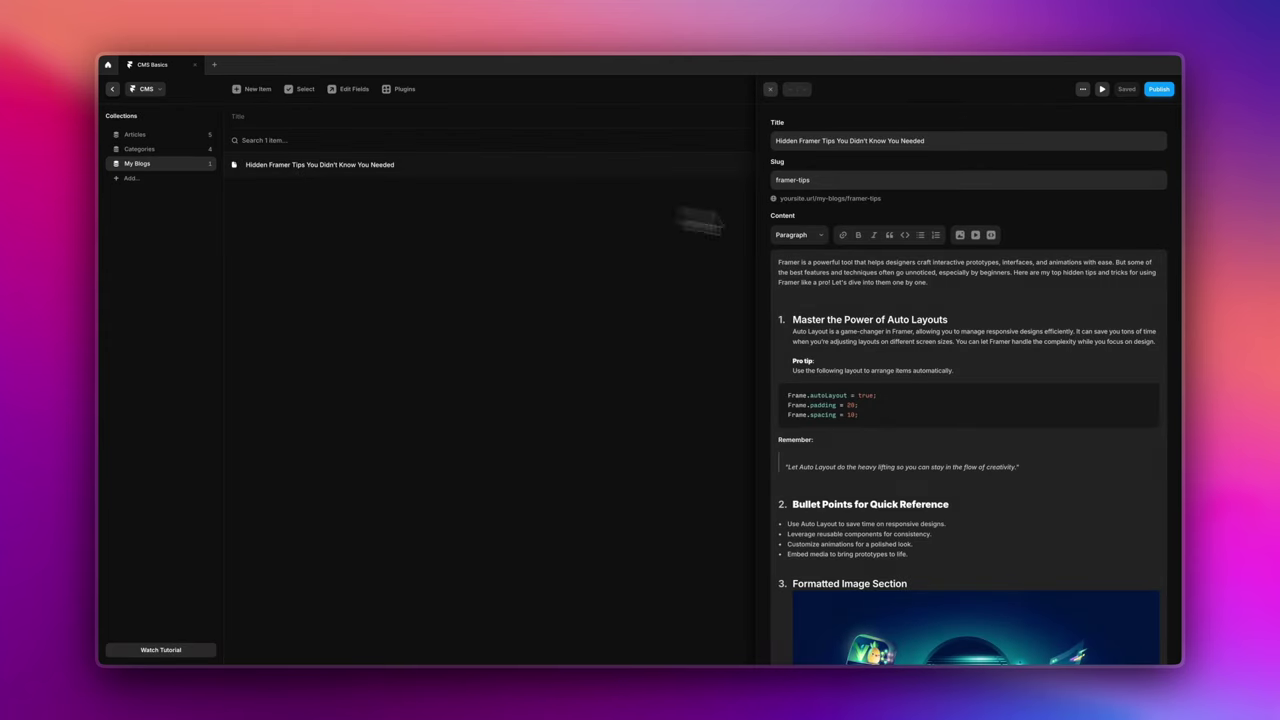
{"action": "scroll", "coordinate": [903, 398], "scroll_direction": "down", "scroll_amount": 2}
{"action": "scroll", "coordinate": [903, 400], "scroll_direction": "up", "scroll_amount": 2}
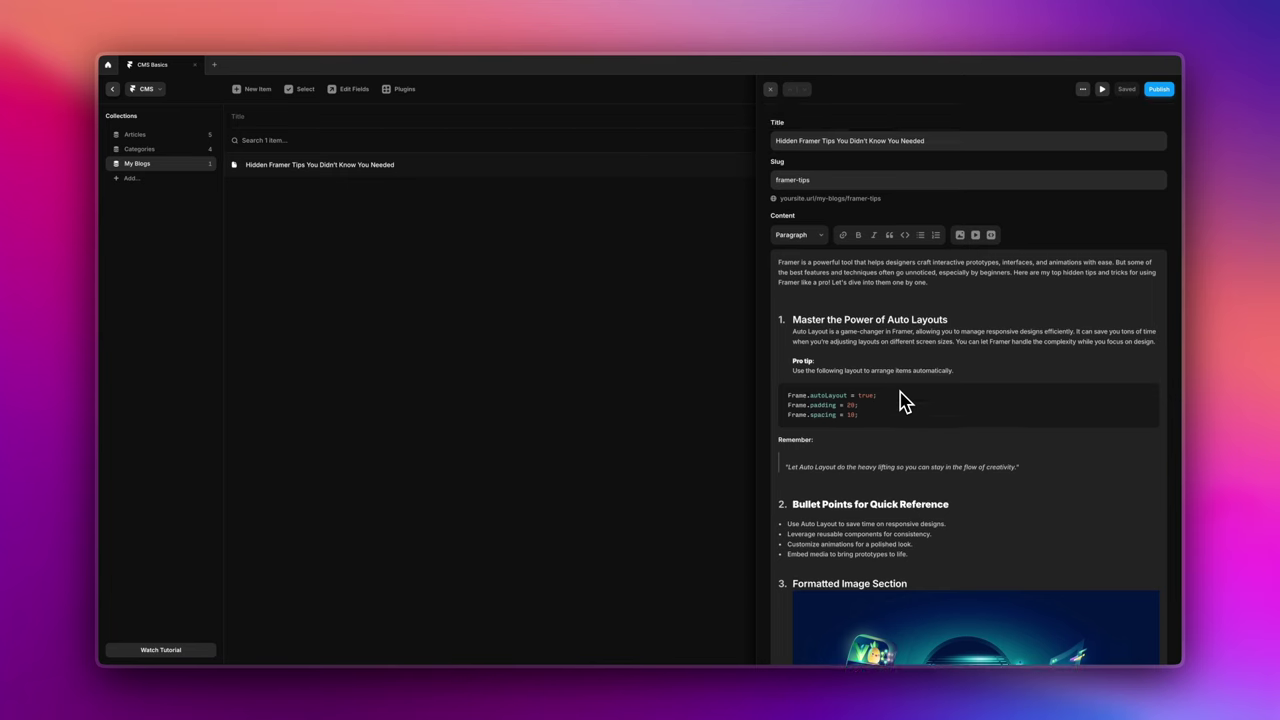
- Add a Plain Text field named "Author Name" to the My Blogs collection
{"action": "left_click", "coordinate": [360, 95]}
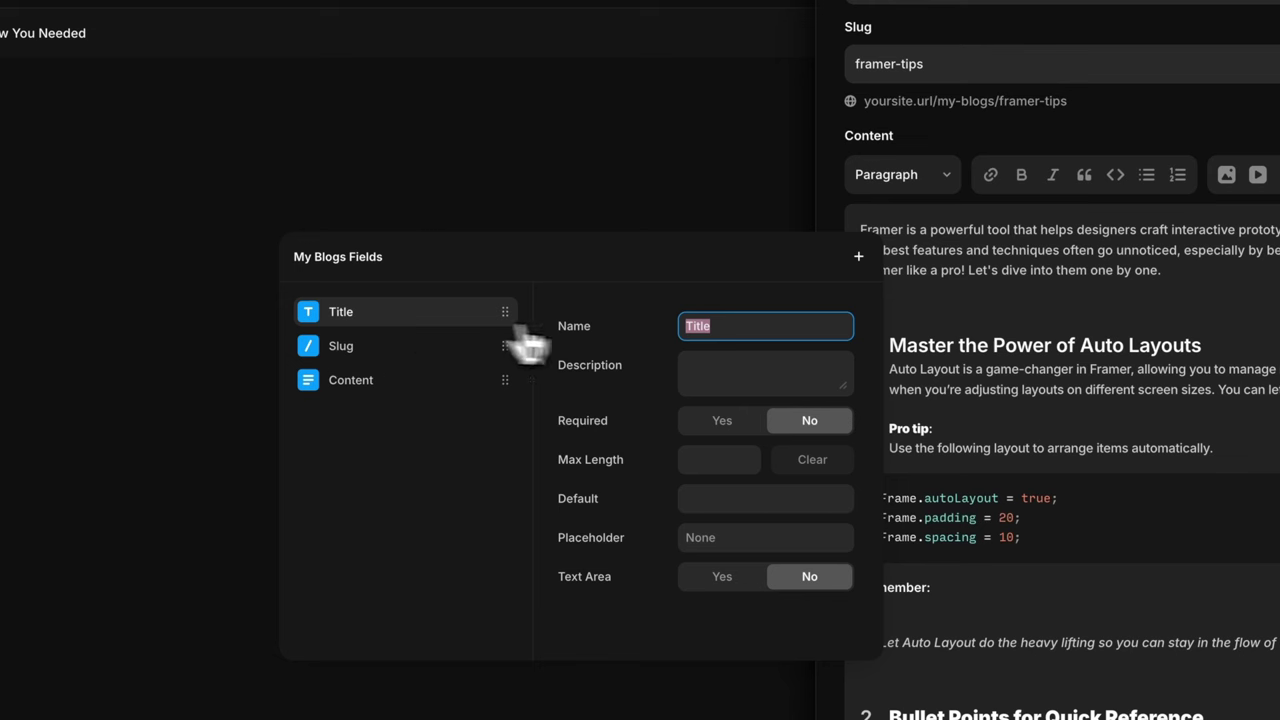
{"action": "left_click", "coordinate": [858, 260]}
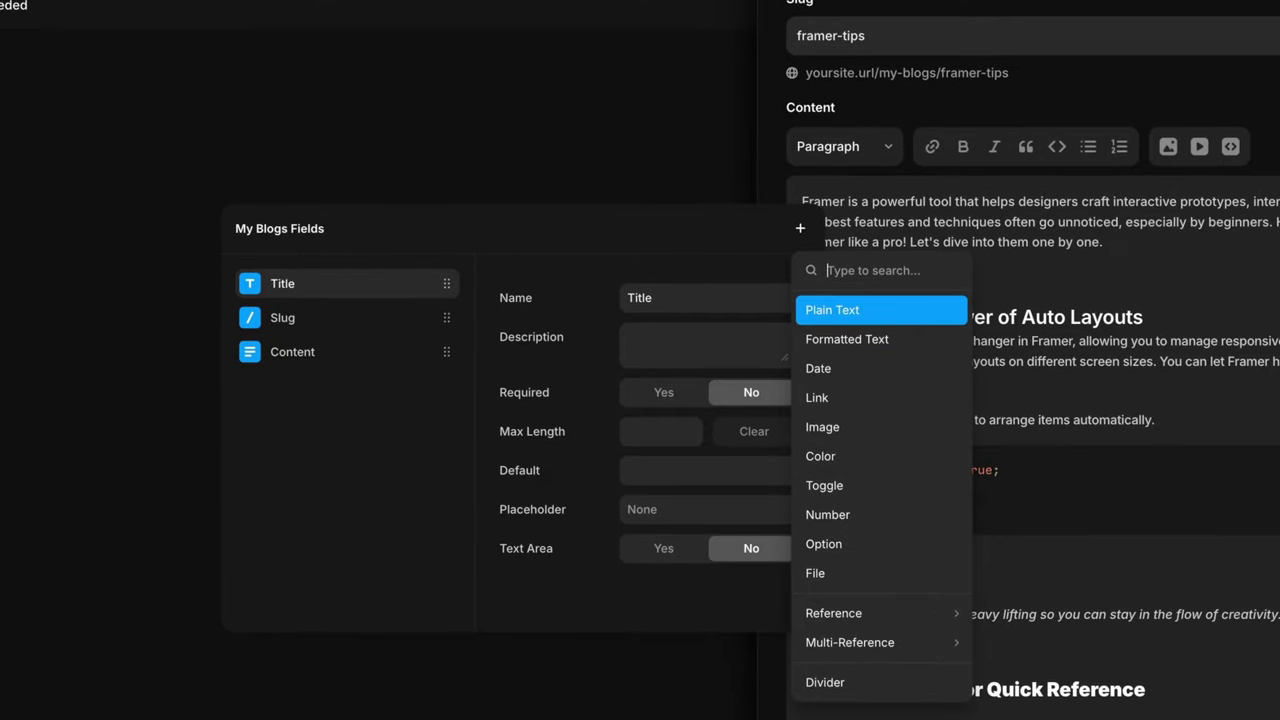
{"action": "left_click", "coordinate": [900, 310]}
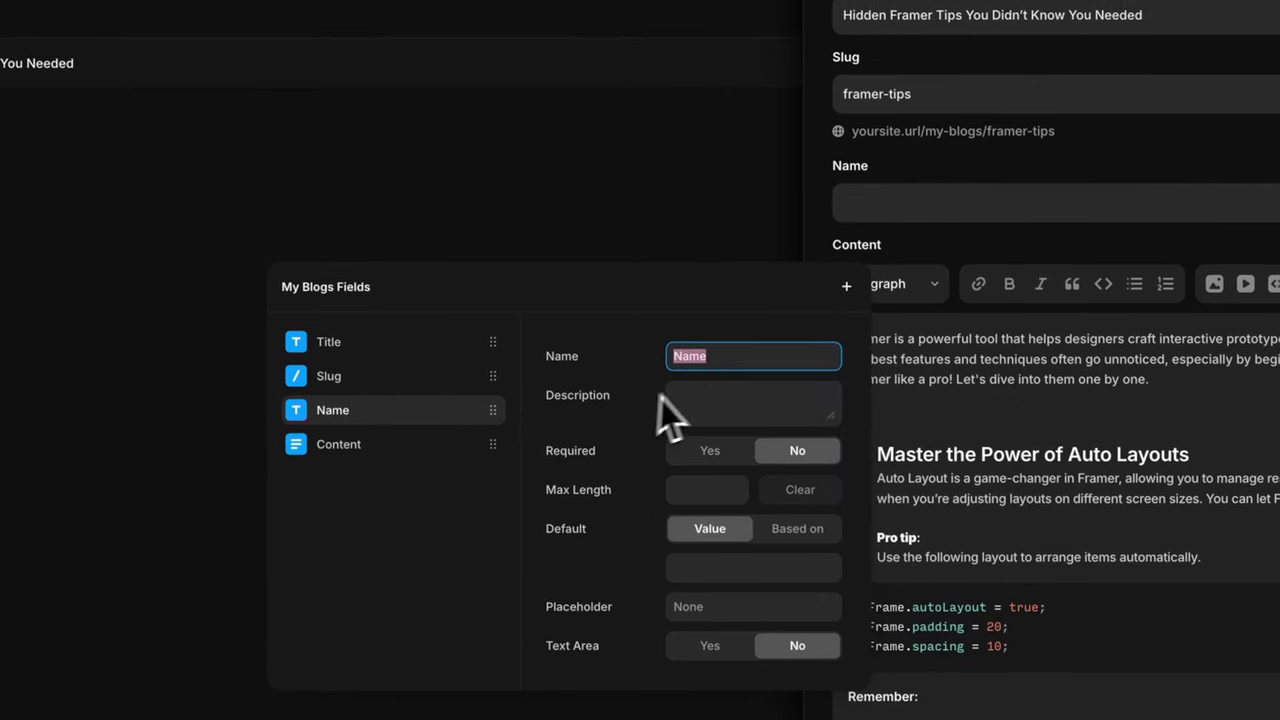
{"action": "type", "text": "Author"}
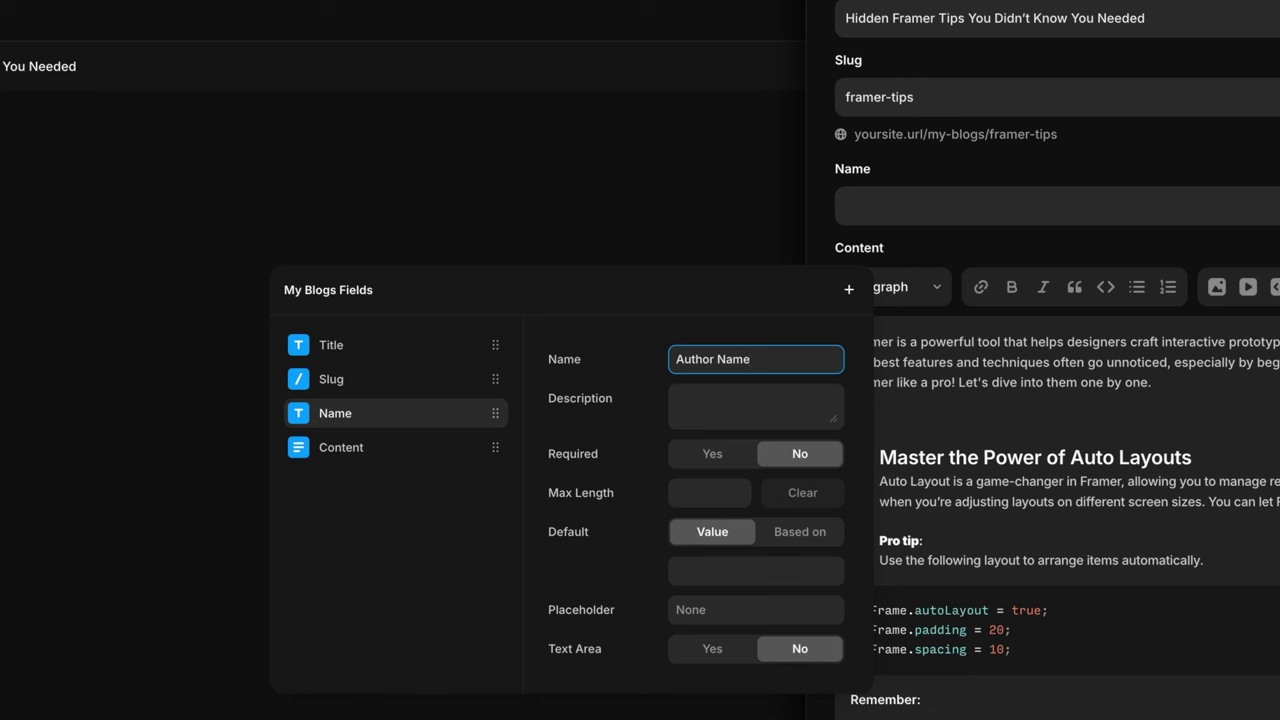
{"action": "key", "text": "Return"}
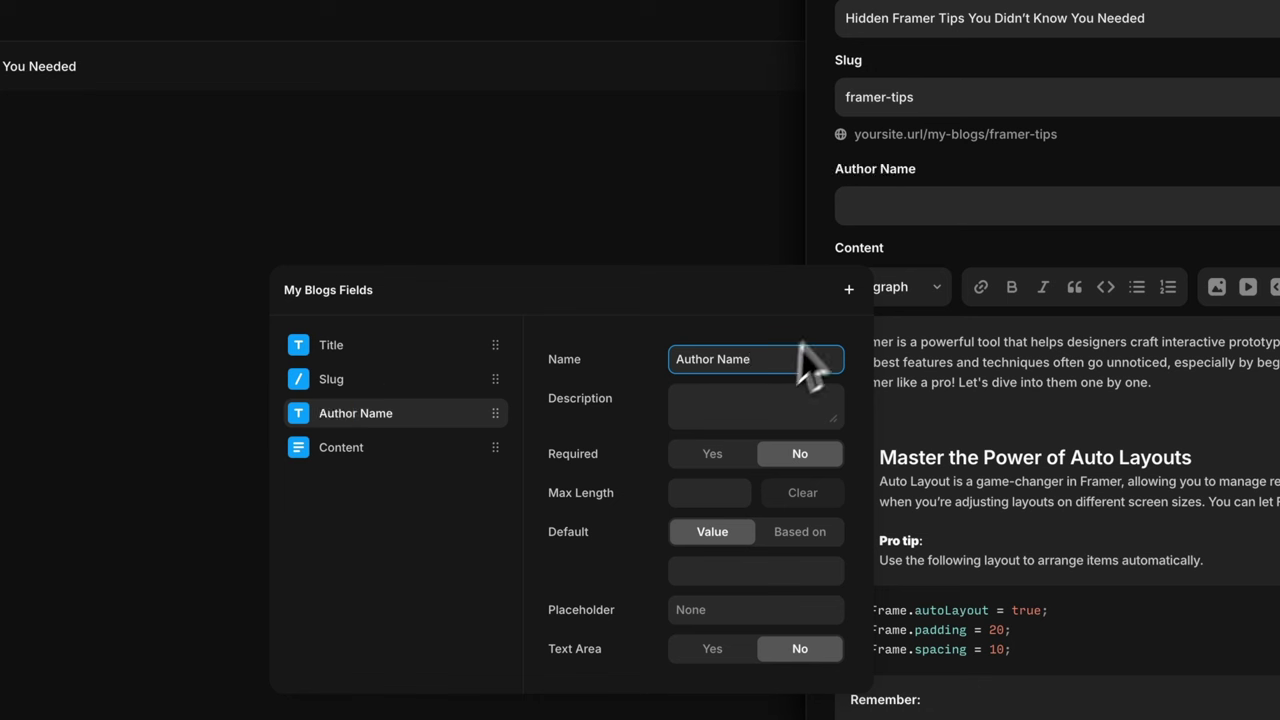
- Add an Image field named "Author Image" to the My Blogs collection
{"action": "left_click", "coordinate": [849, 290]}
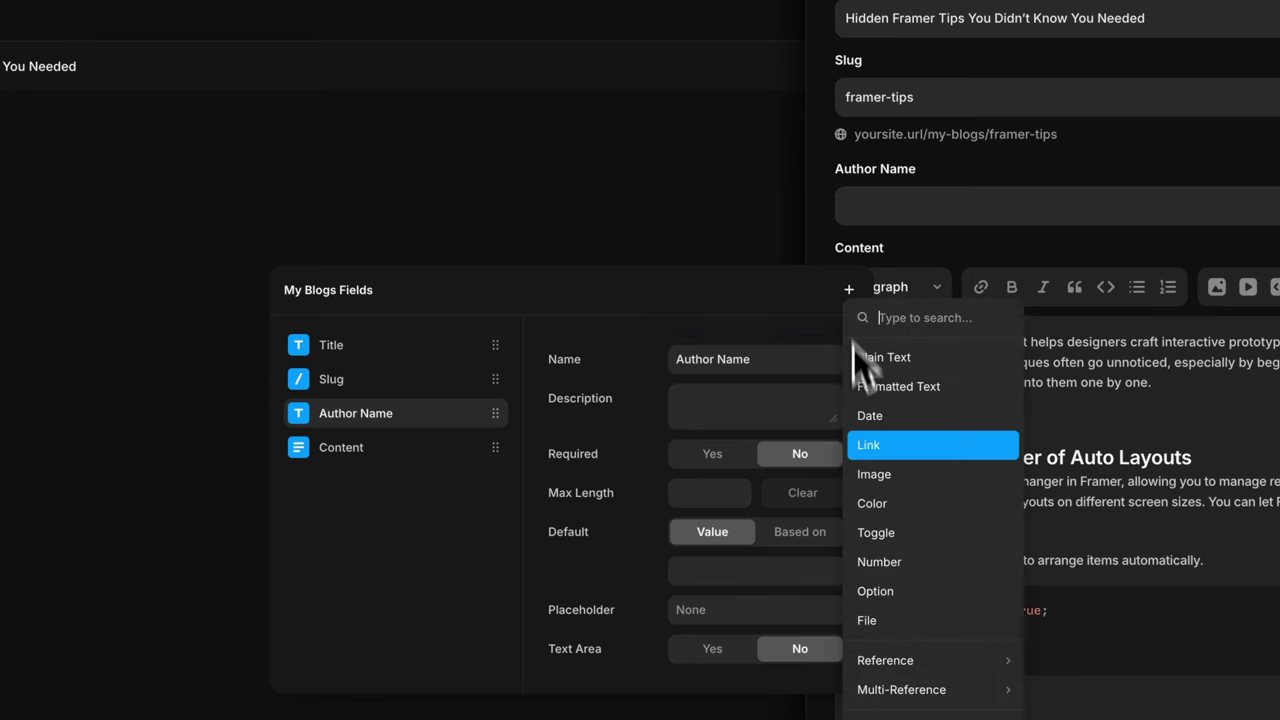
{"action": "left_click", "coordinate": [871, 474]}
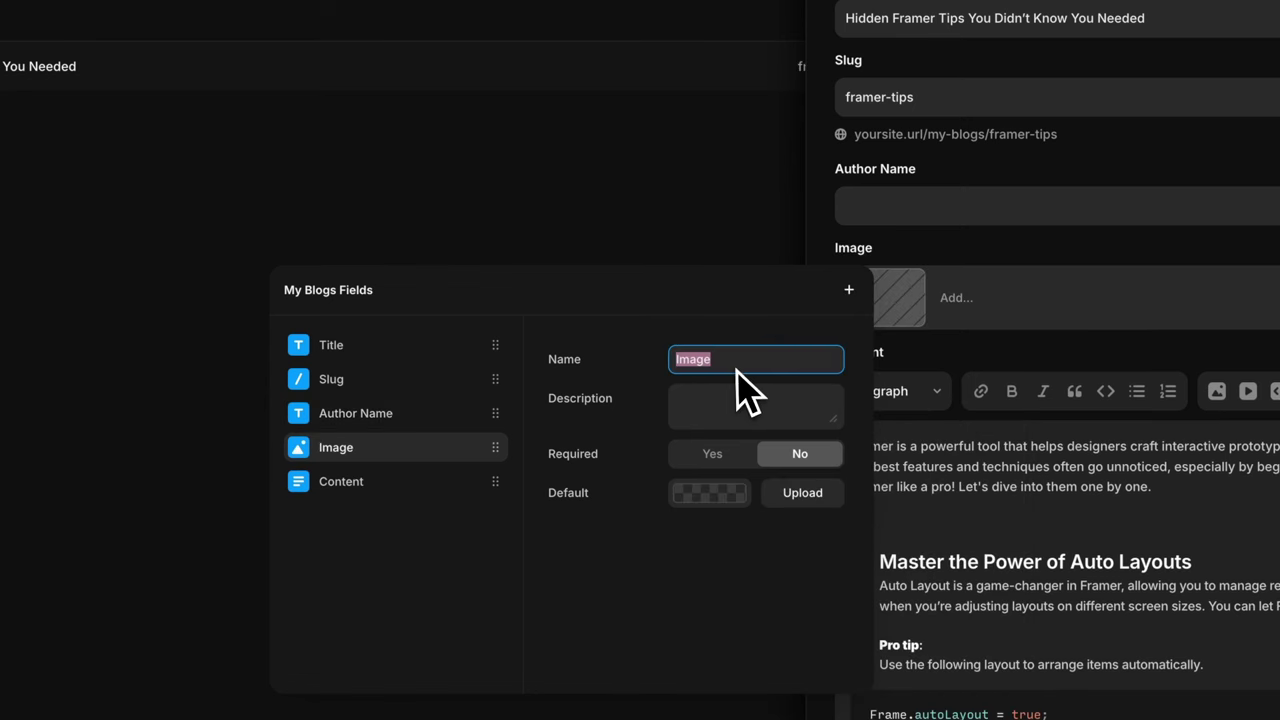
{"action": "type", "text": "Author "}
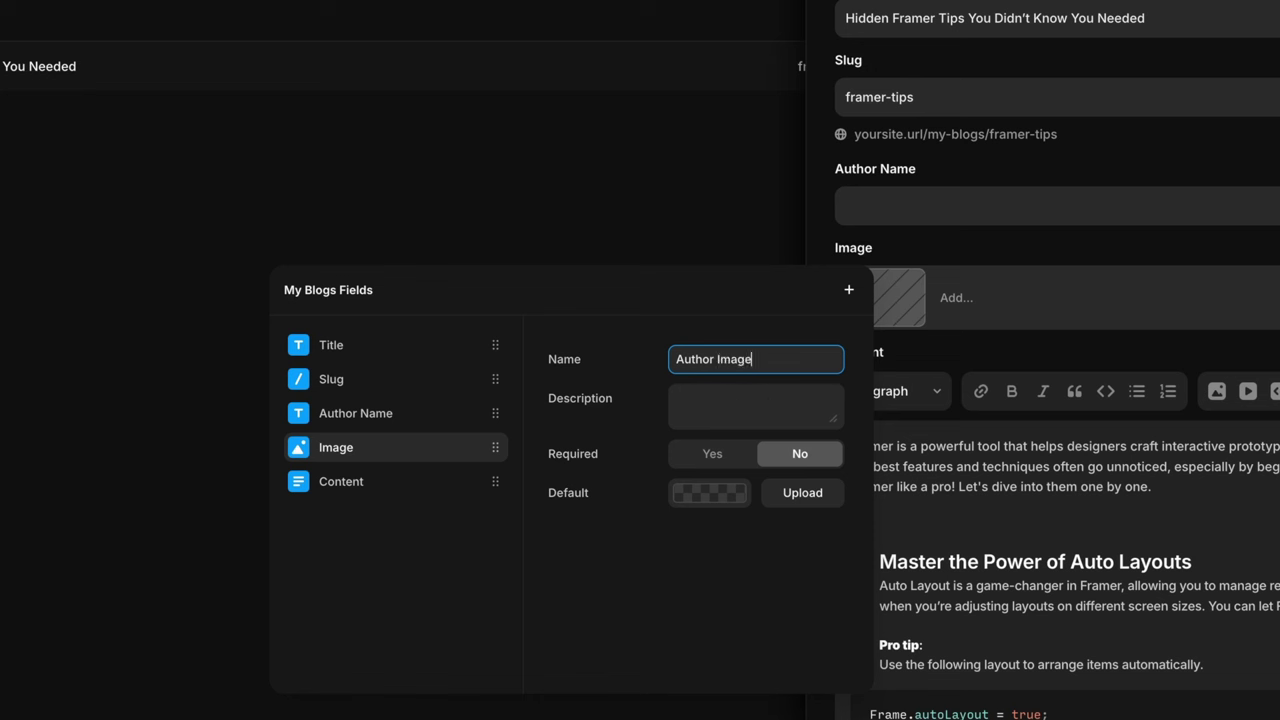
{"action": "type", "text": "Image"}
{"action": "key", "text": "Return"}
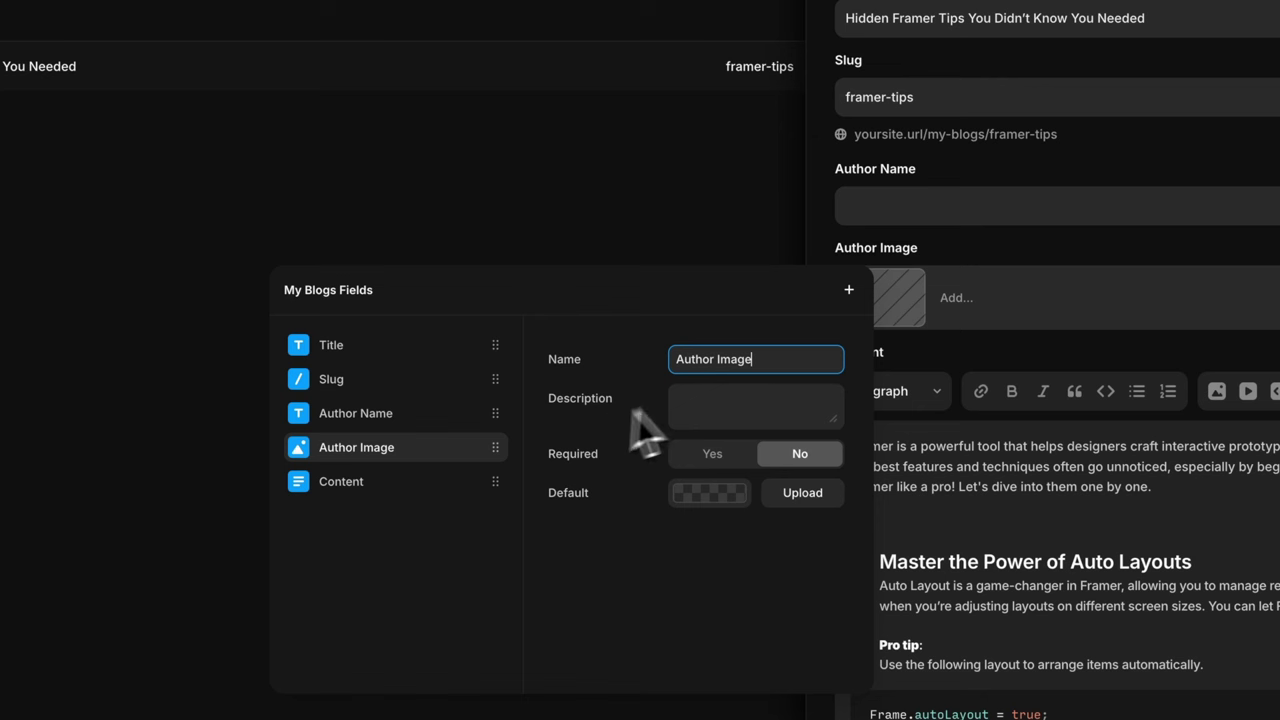
- Add a Date field to the My Blogs collection with its time option set to Hide
{"action": "left_click", "coordinate": [846, 306]}
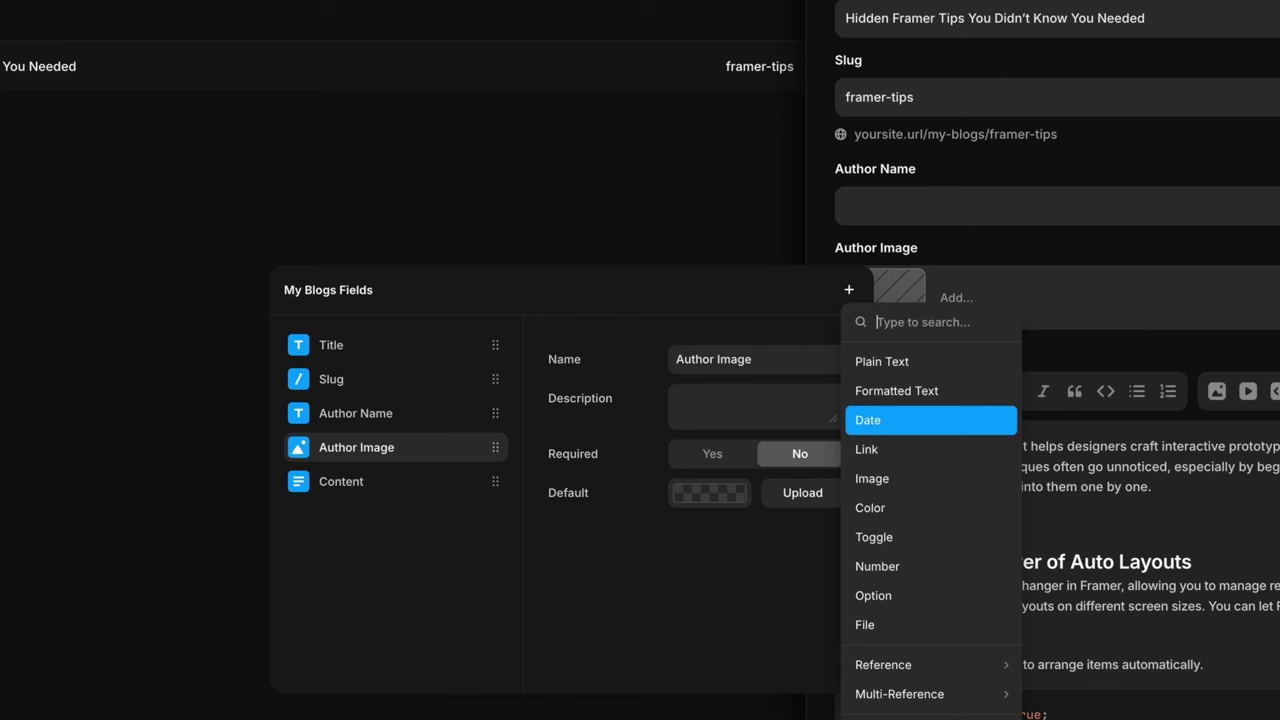
{"action": "key", "text": "Return"}
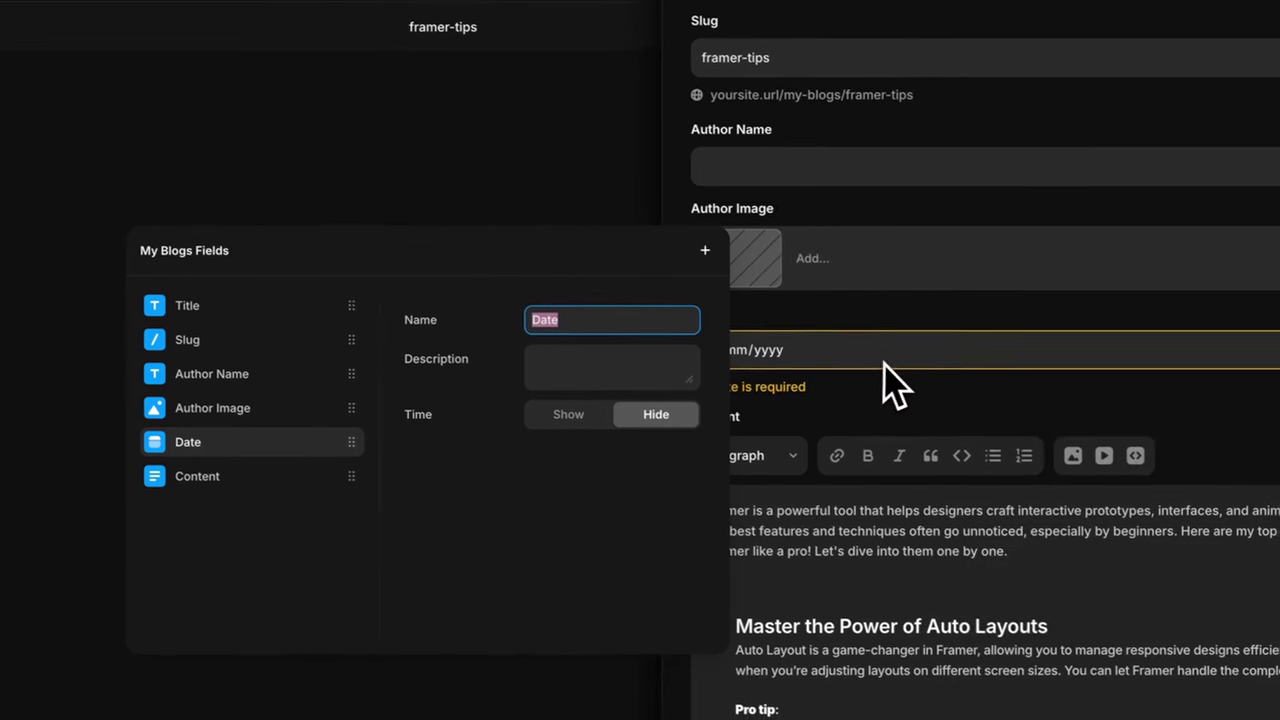
{"action": "left_click", "coordinate": [578, 412]}
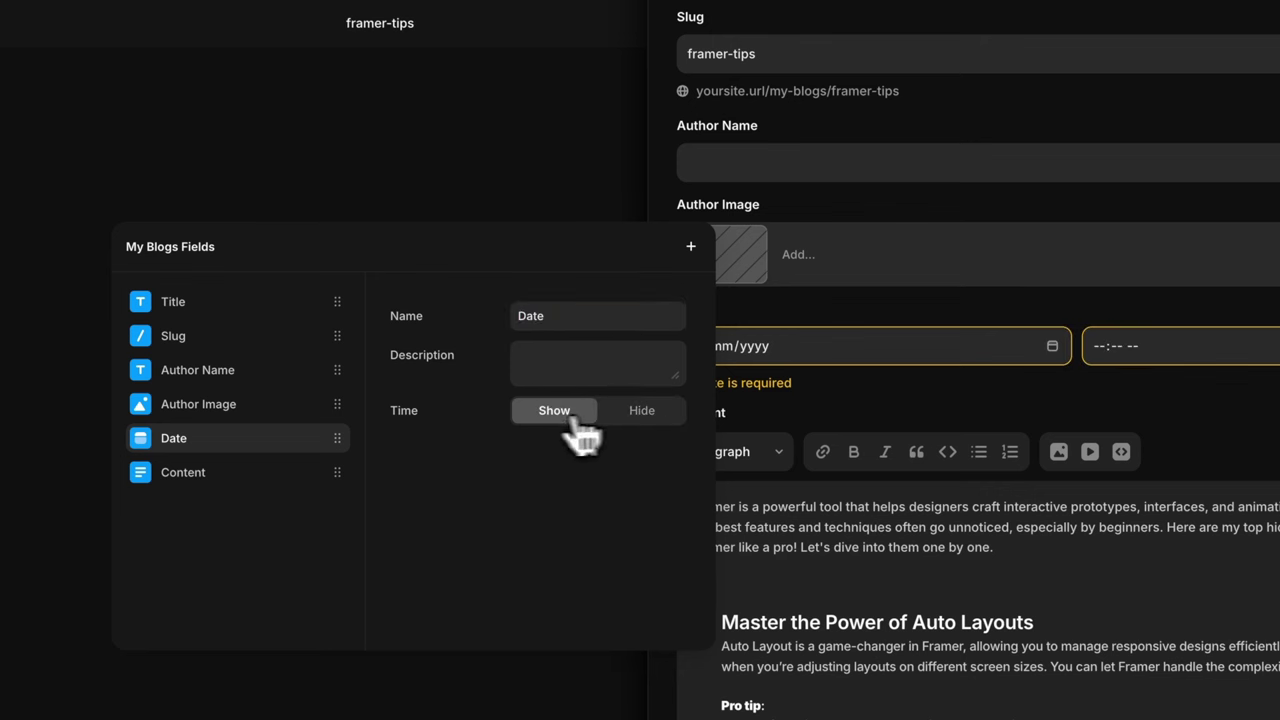
{"action": "left_click", "coordinate": [638, 412]}
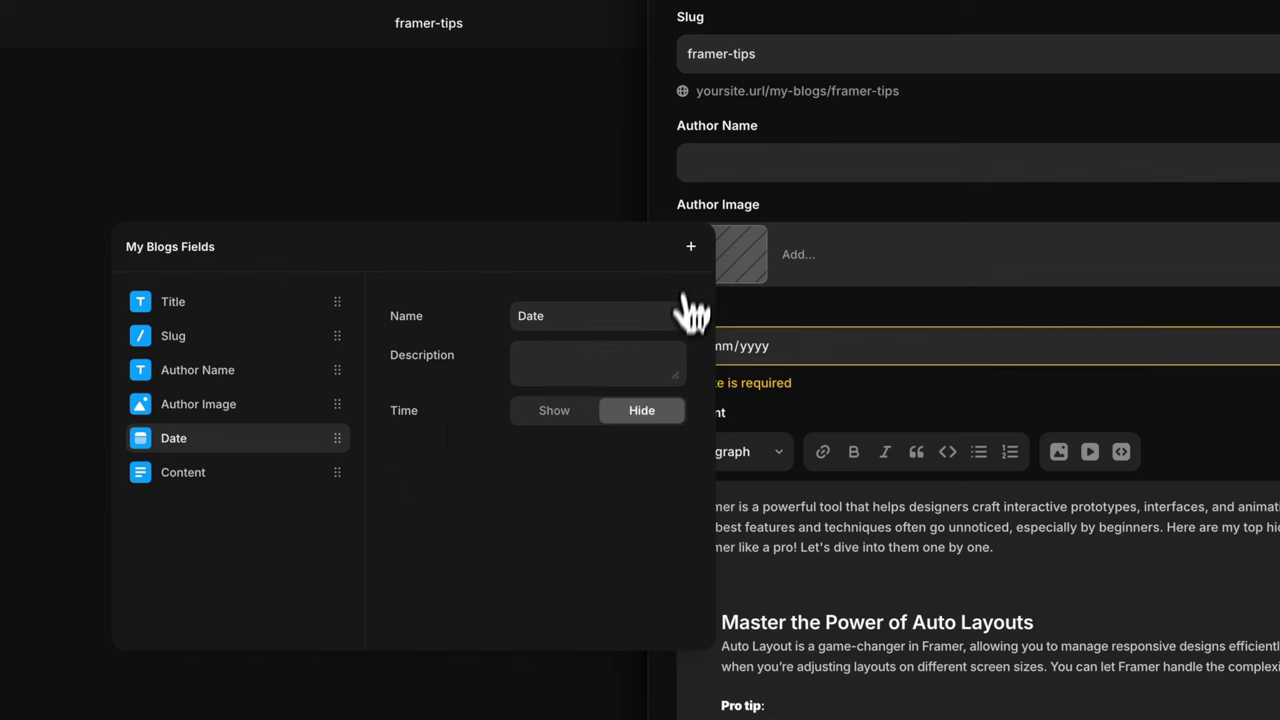
- Add a Color field to the My Blogs collection, keeping the default name Tint, and close the field settings
{"action": "left_click", "coordinate": [690, 247]}
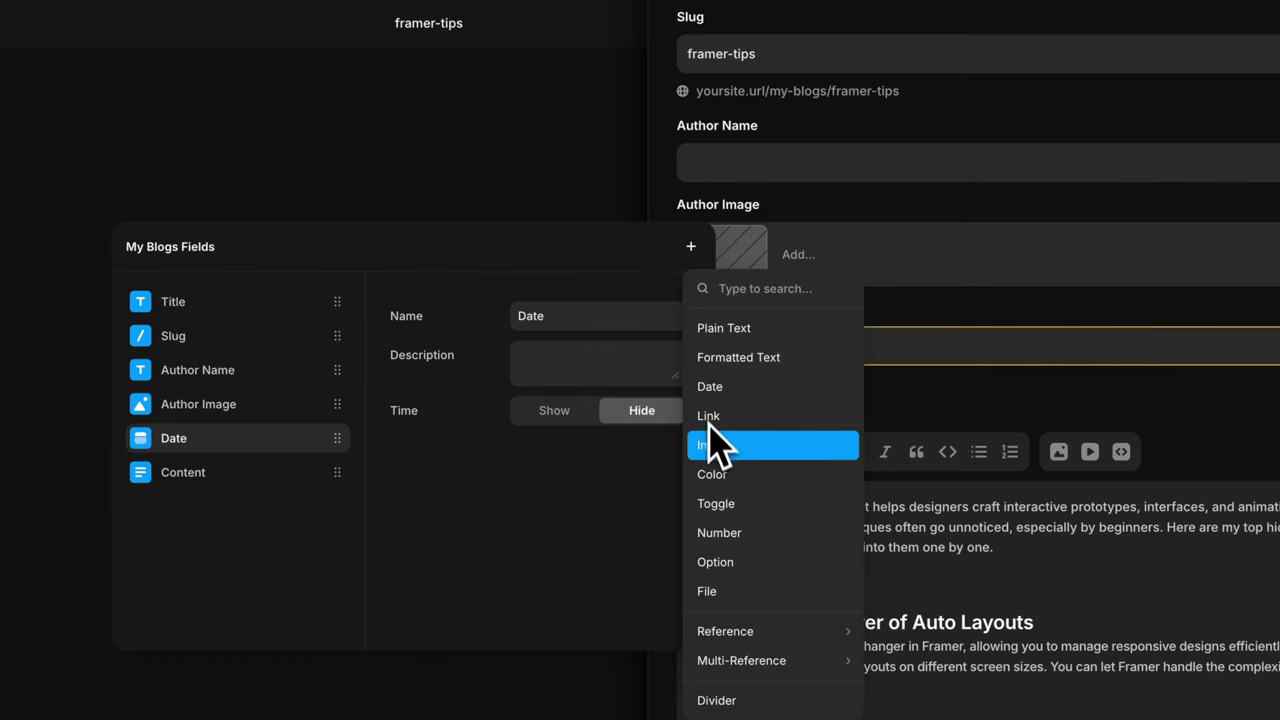
{"action": "left_click", "coordinate": [726, 476]}
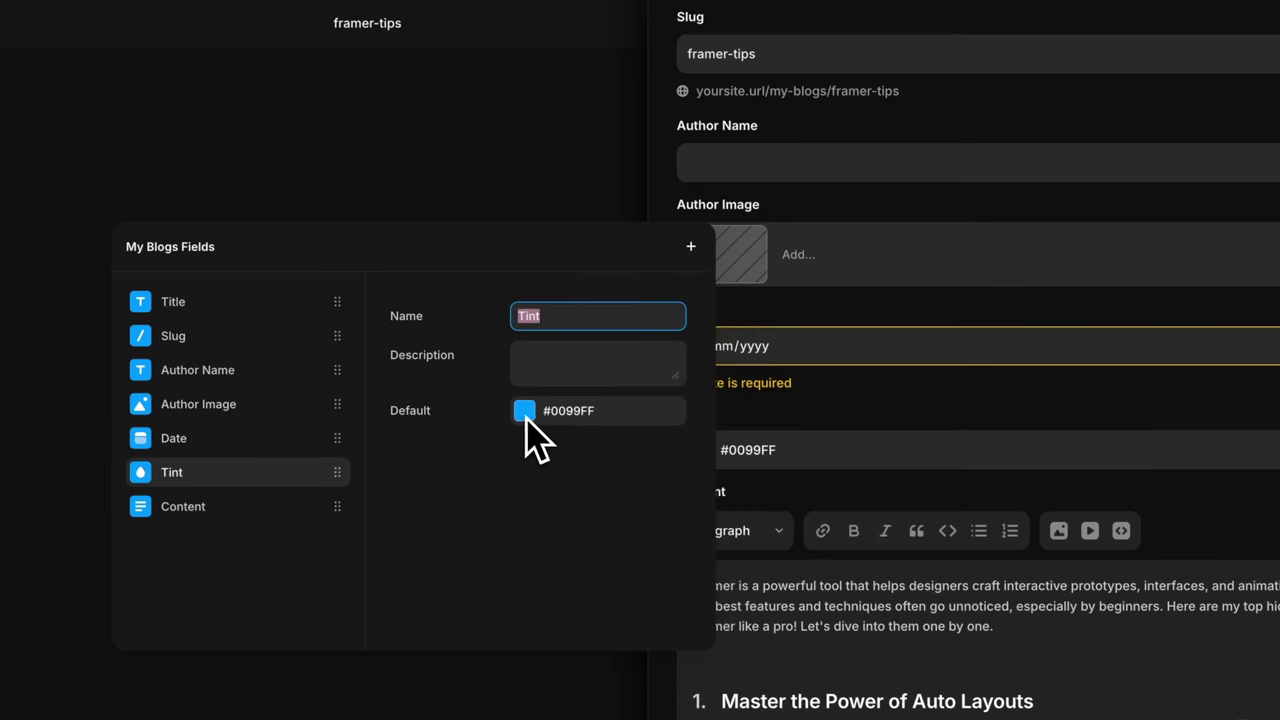
{"action": "key", "text": "Escape"}
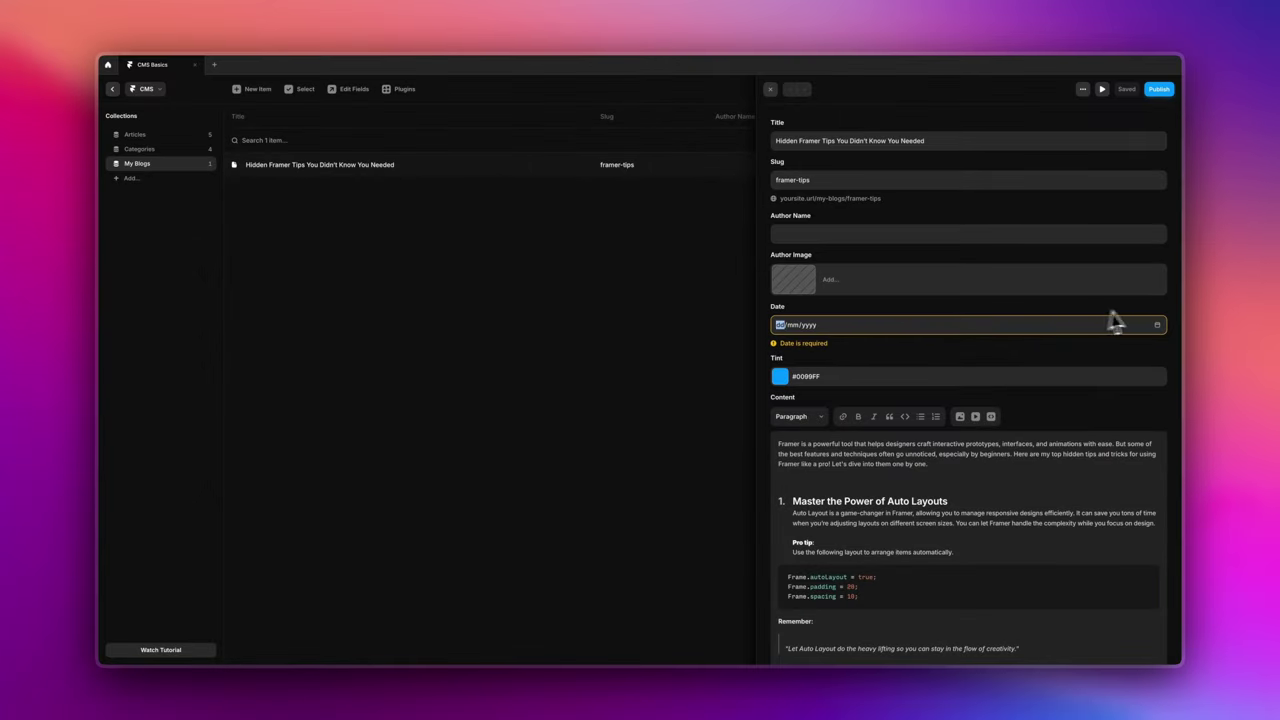
- Set the framer-tips item's date to 21/10/2024 and check its Tint color choices without changing them
{"action": "left_click", "coordinate": [1157, 325]}
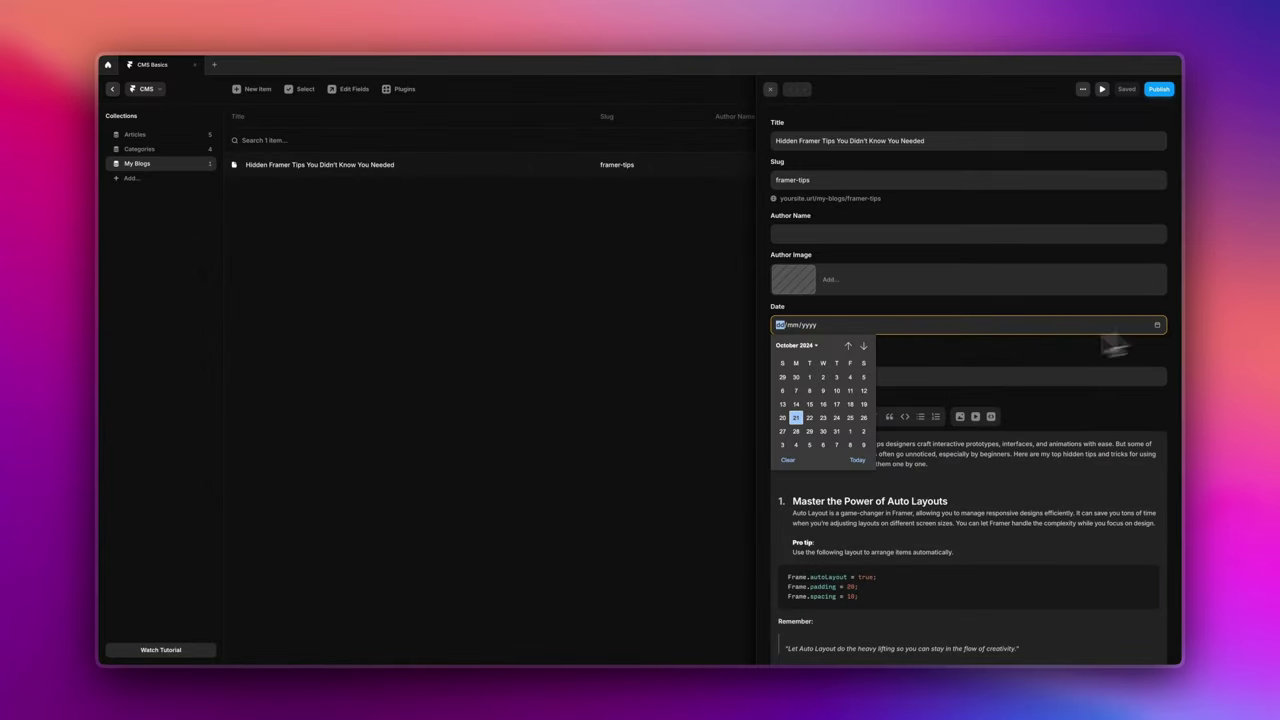
{"action": "left_click", "coordinate": [796, 418]}
{"action": "left_click", "coordinate": [818, 352]}
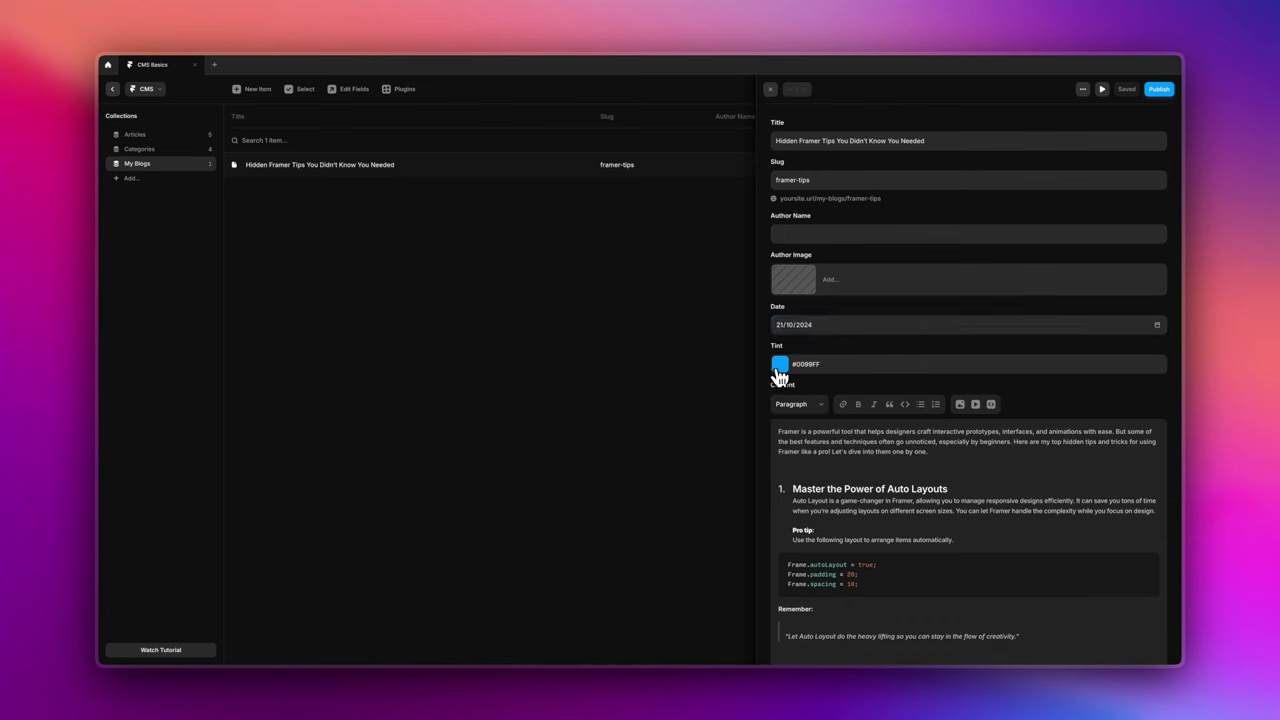
{"action": "left_click", "coordinate": [779, 366]}
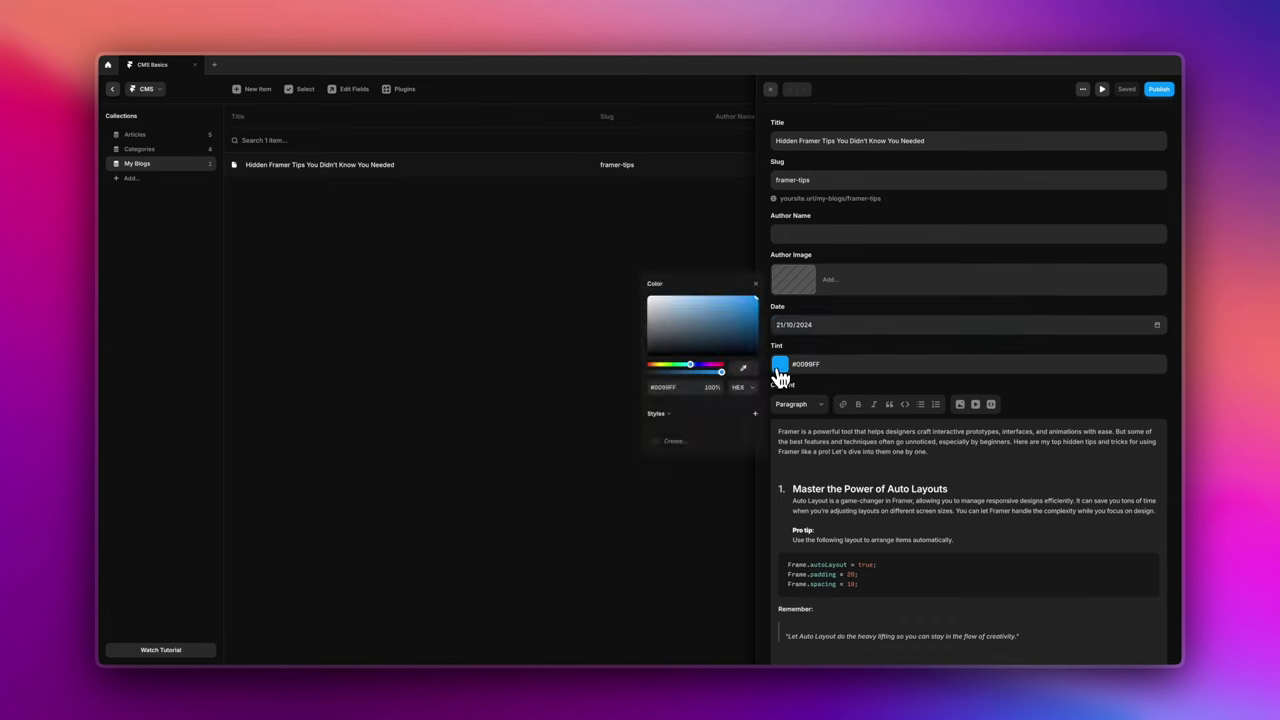
{"action": "left_click", "coordinate": [757, 286]}
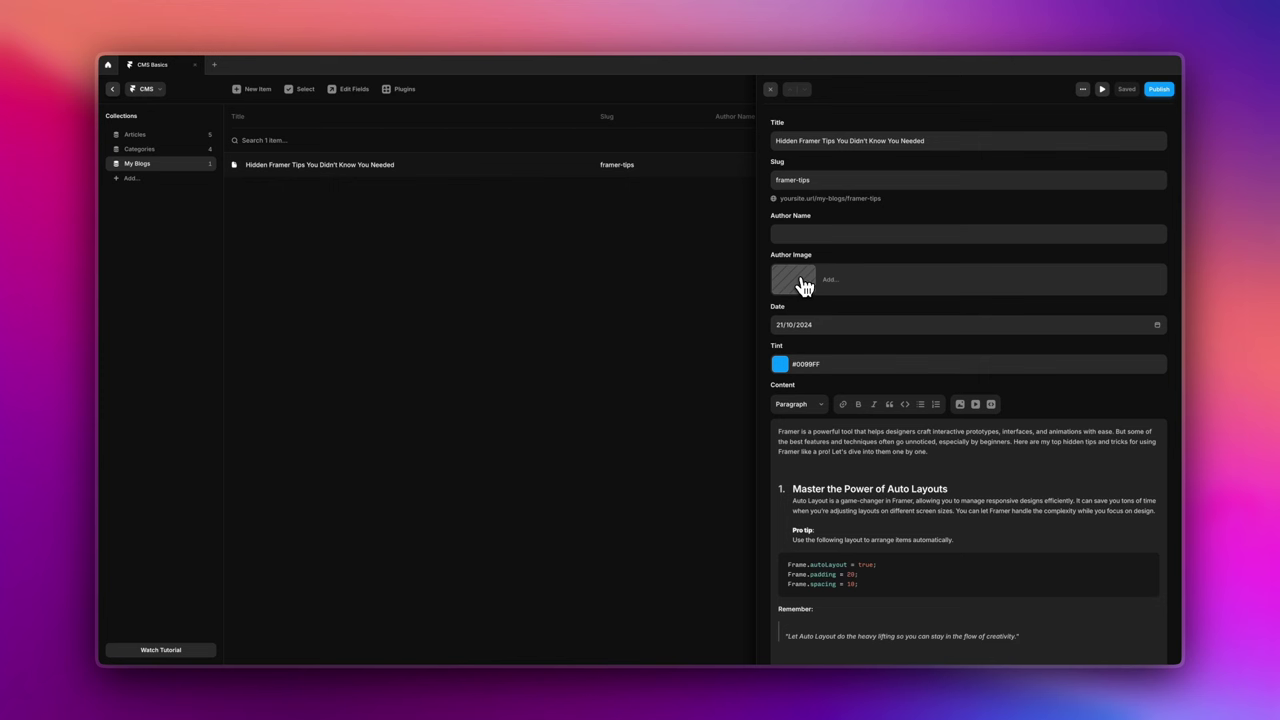
- Choose an Unsplash portrait of a woman as the item's Author Image, fill in the author's name, and close the item
{"action": "left_click", "coordinate": [803, 284]}
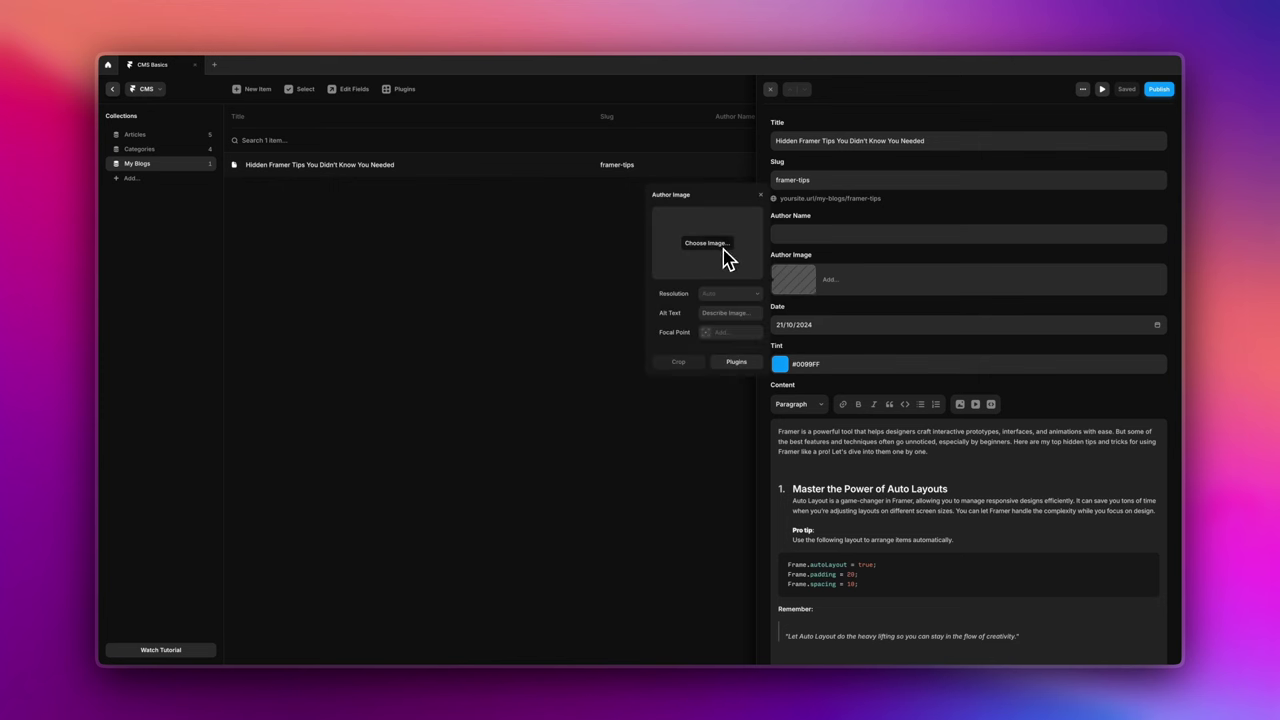
{"action": "left_click", "coordinate": [738, 363]}
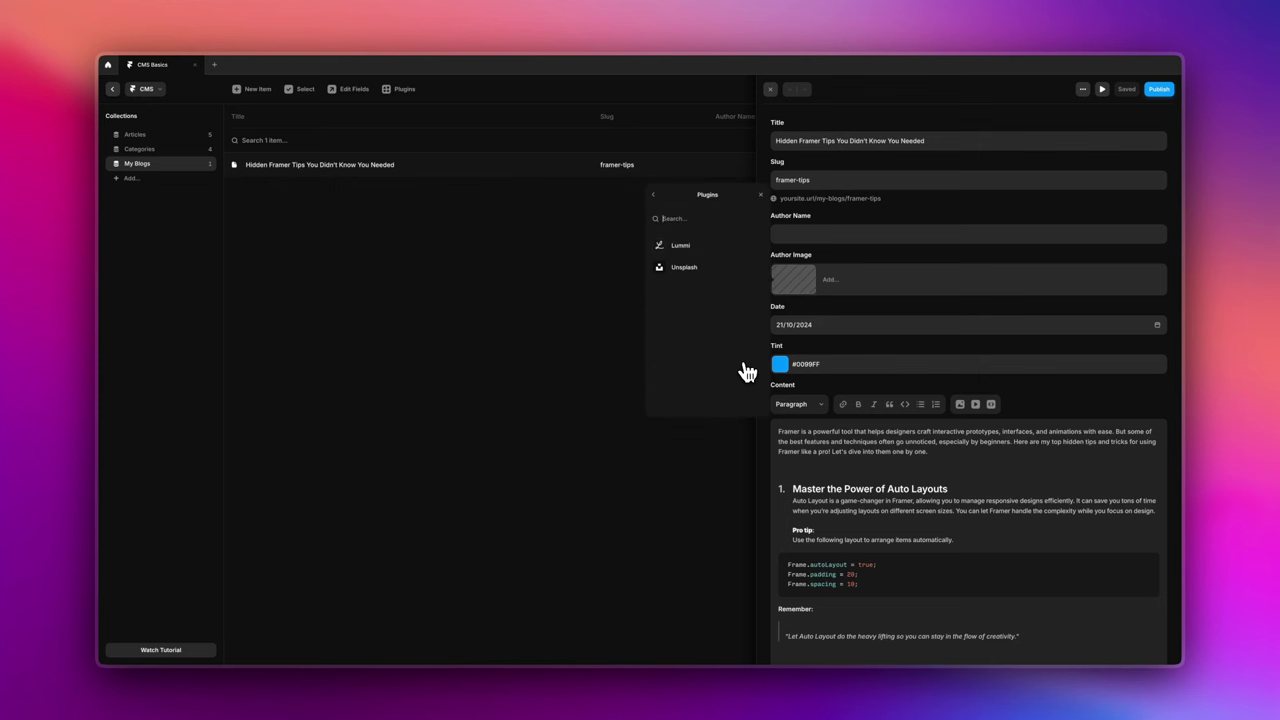
{"action": "left_click", "coordinate": [690, 266]}
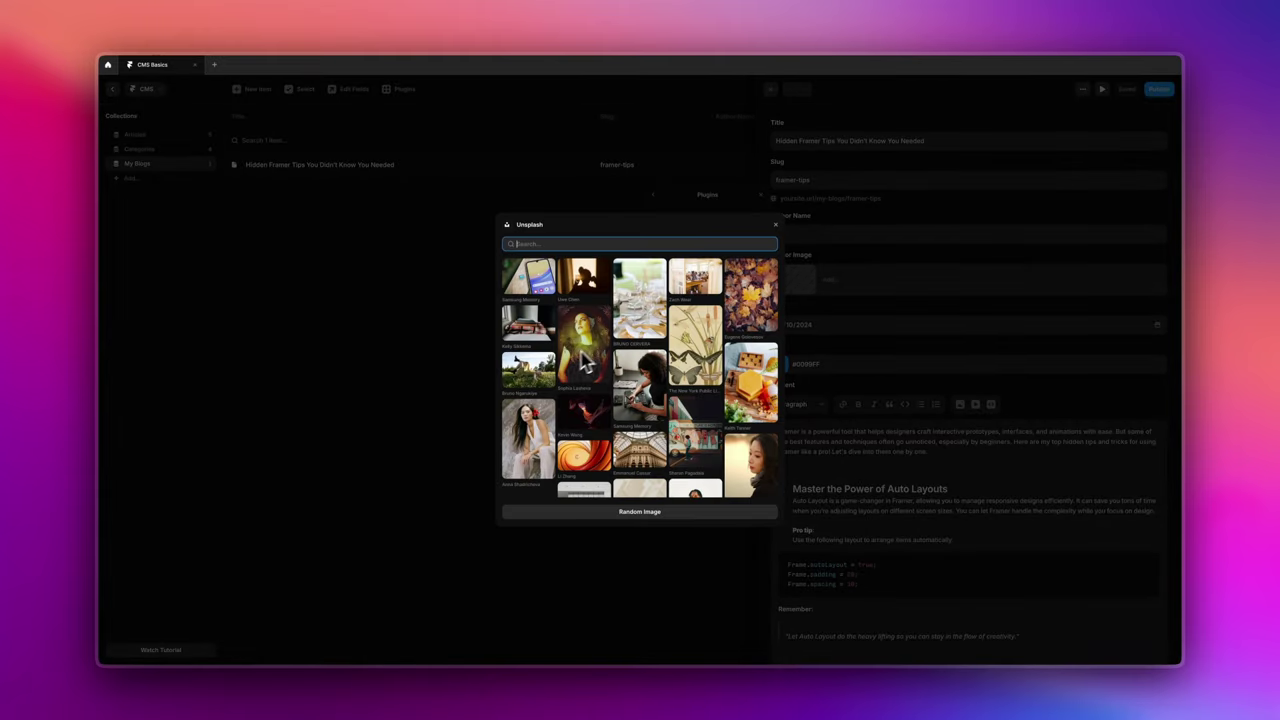
{"action": "scroll", "coordinate": [710, 434], "scroll_direction": "down", "scroll_amount": 2}
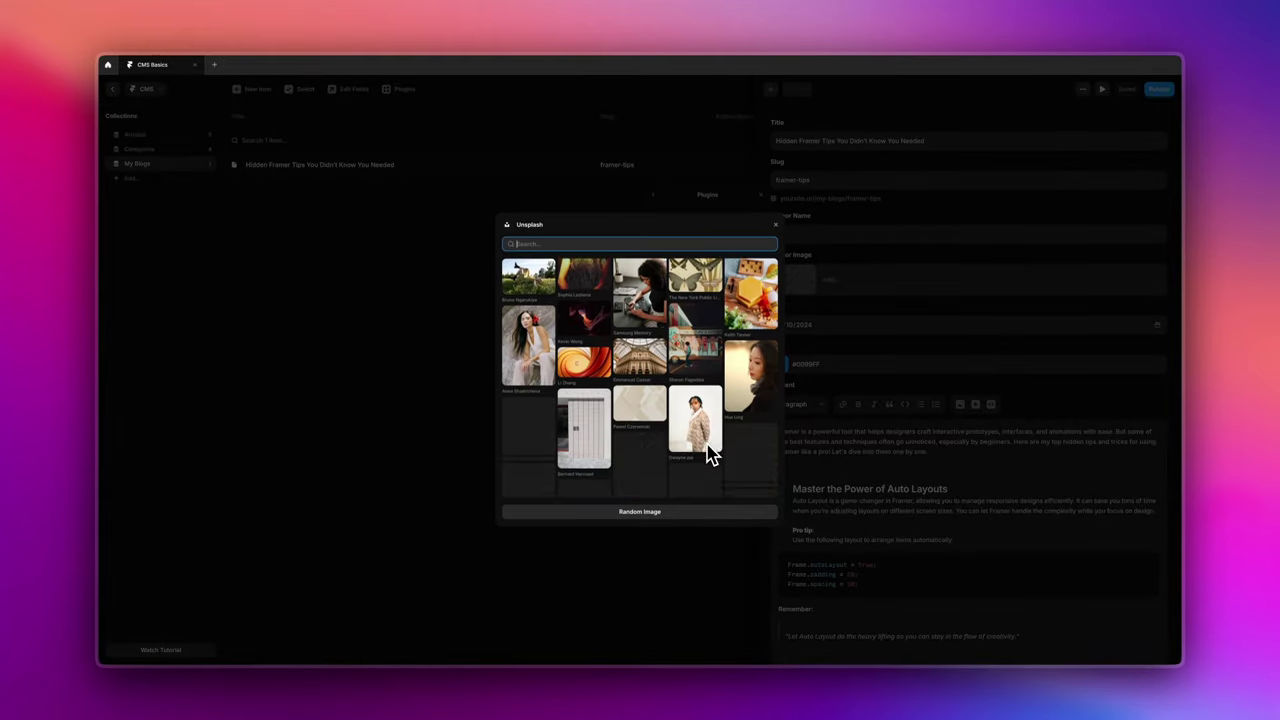
{"action": "left_click", "coordinate": [750, 418]}
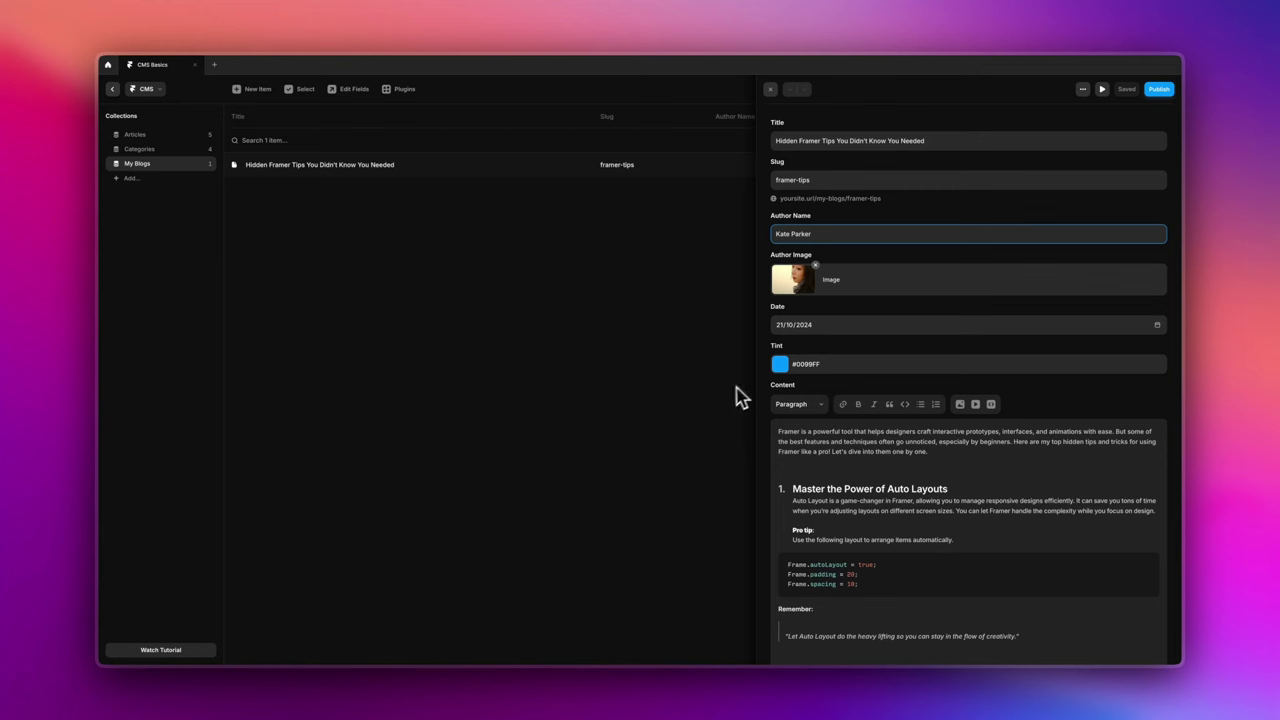
{"action": "left_click", "coordinate": [666, 330]}
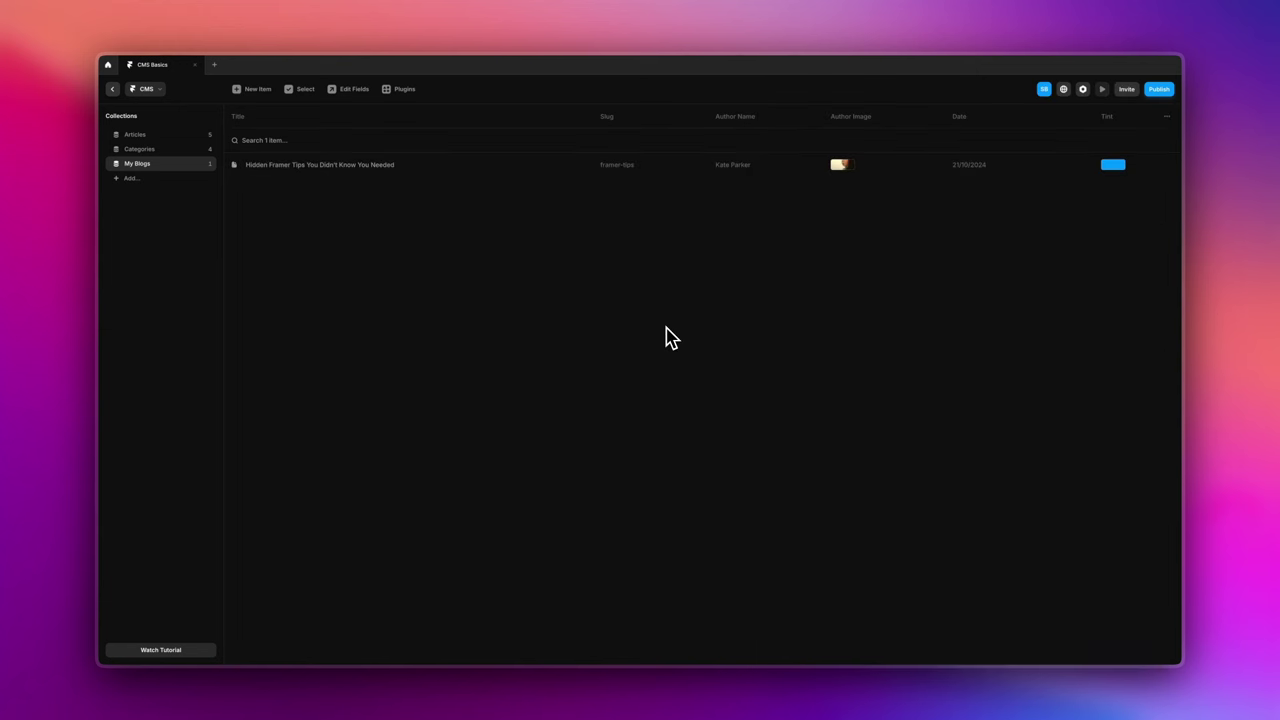
- Return to the blog detail page and open the article's CMS entry from the Desktop content to review its fields
{"action": "left_click", "coordinate": [112, 90]}
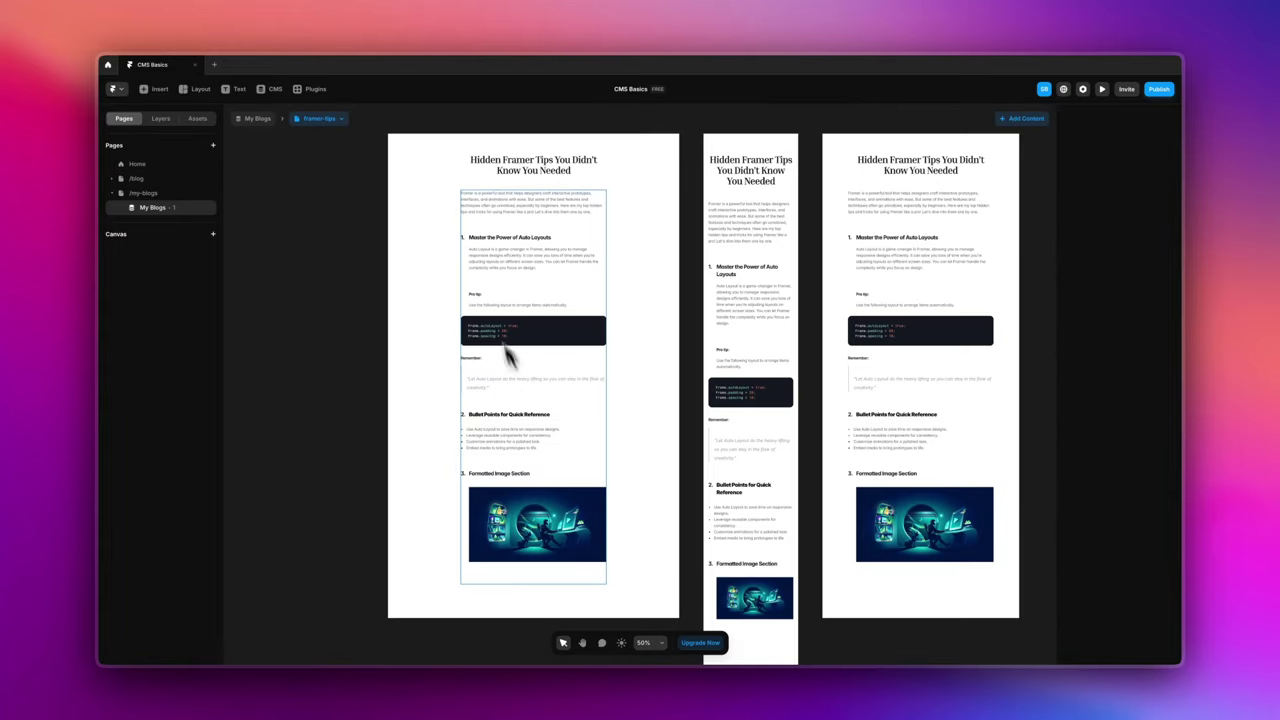
{"action": "scroll", "coordinate": [680, 290], "scroll_direction": "down", "scroll_amount": 3}
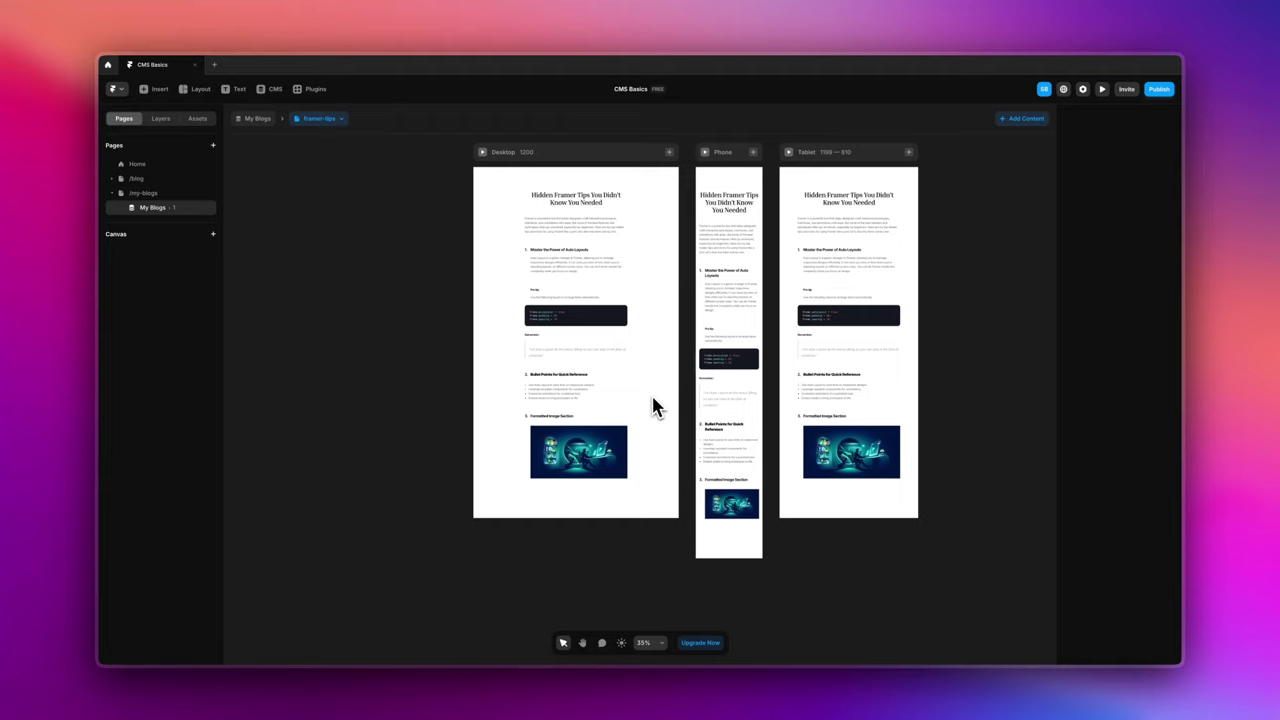
{"action": "left_click", "coordinate": [624, 207]}
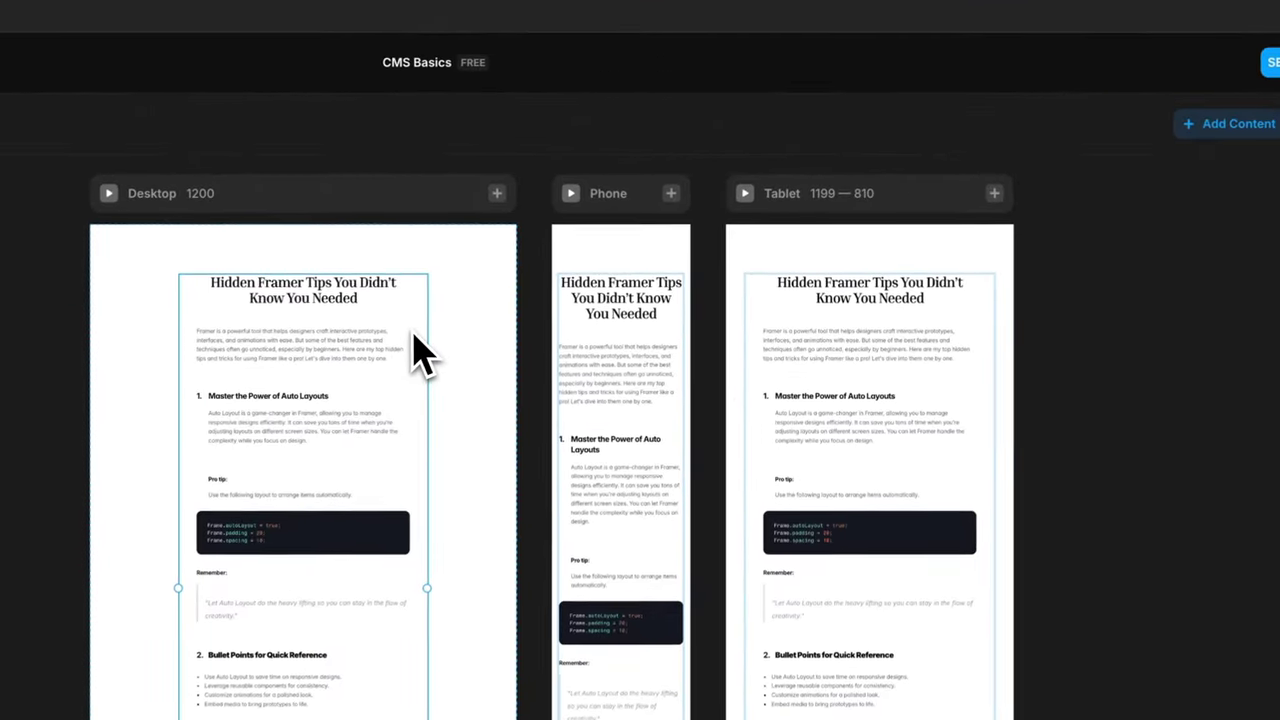
{"action": "left_click", "coordinate": [409, 345]}
{"action": "double_click", "coordinate": [389, 436]}
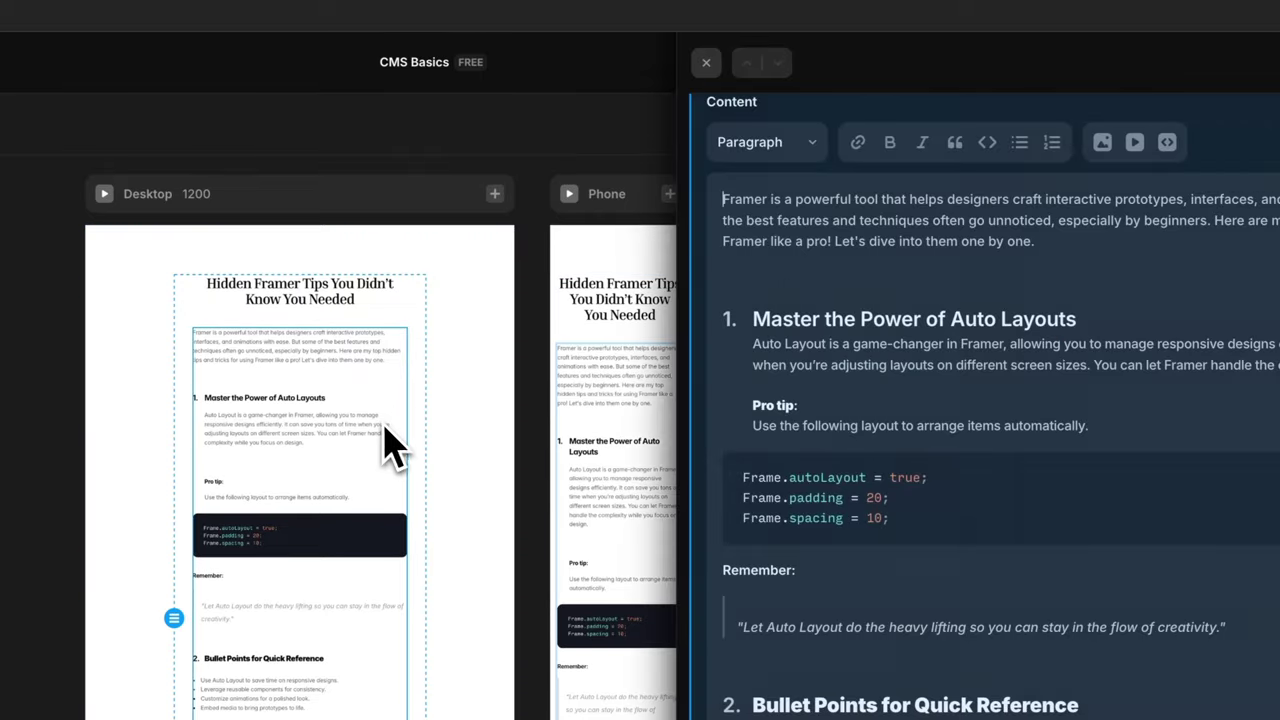
{"action": "scroll", "coordinate": [760, 400], "scroll_direction": "up", "scroll_amount": 10}
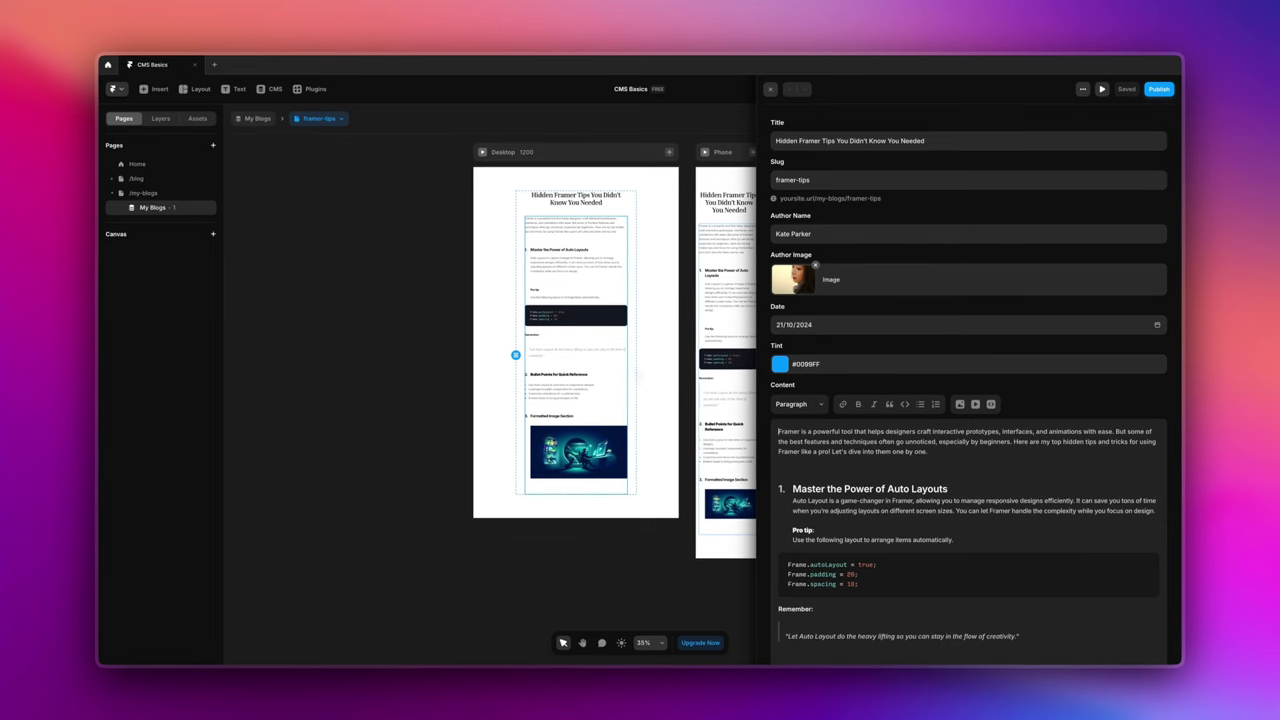
{"action": "scroll", "coordinate": [862, 400], "scroll_direction": "down", "scroll_amount": 3}
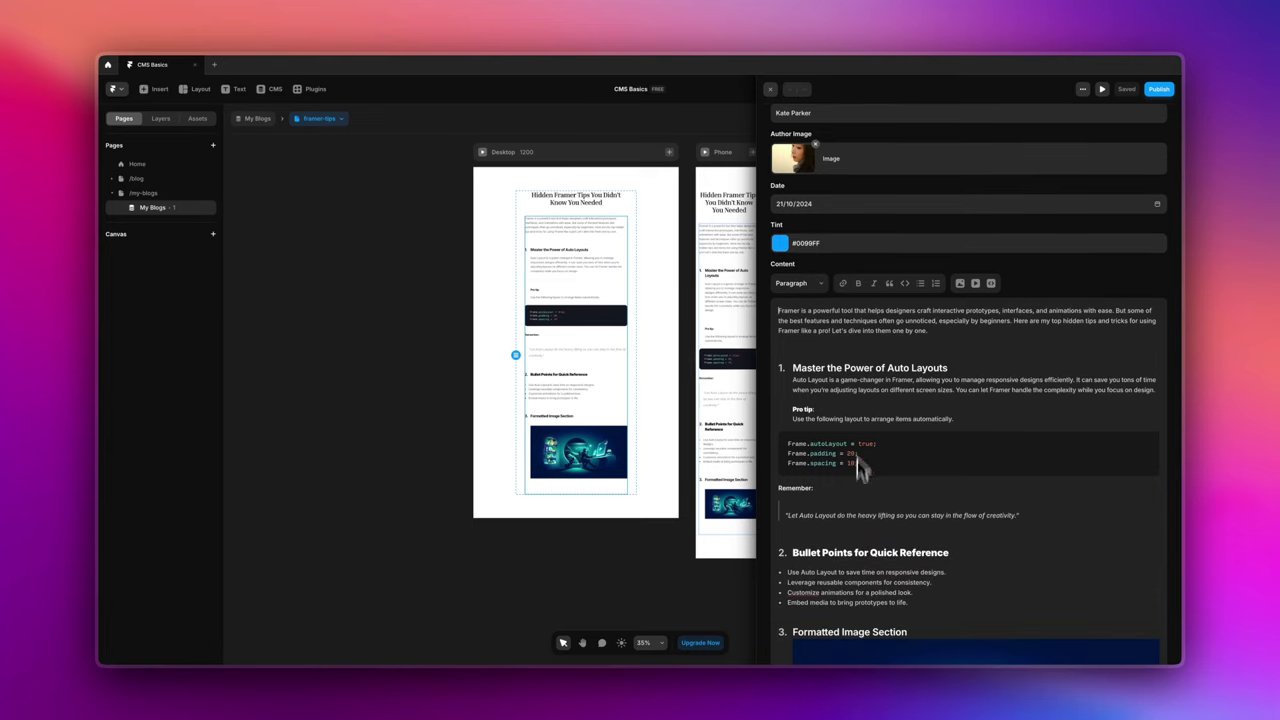
{"action": "scroll", "coordinate": [860, 490], "scroll_direction": "down", "scroll_amount": 2}
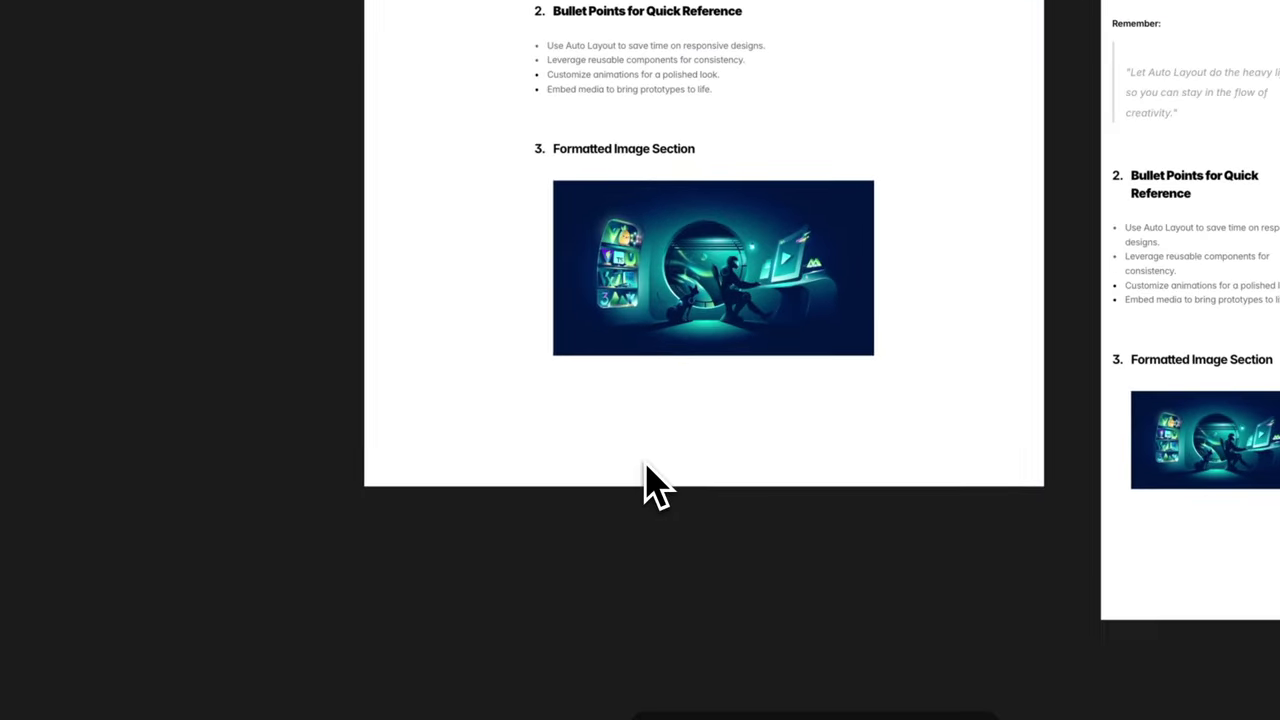
- Draw a circular 65 by 65 frame with radius 33 below the Desktop article and fill it with #D9A3A3
{"action": "key", "text": "f"}
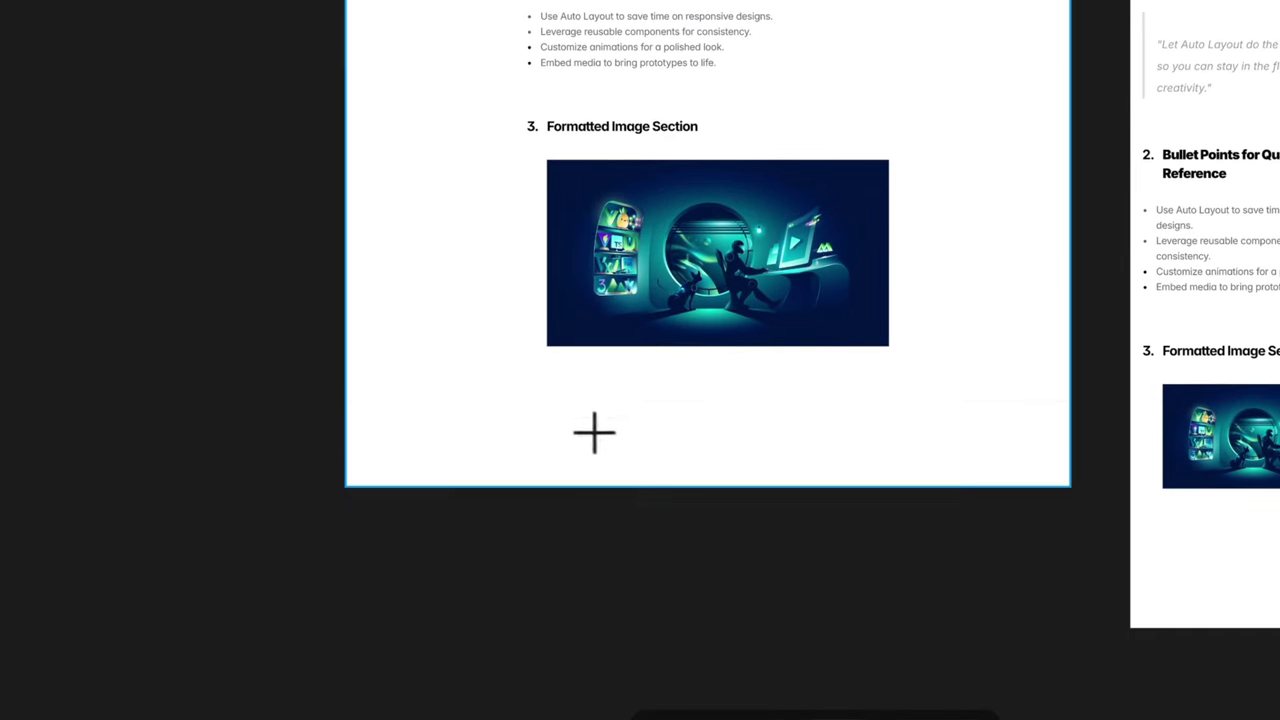
{"action": "mouse_move", "coordinate": [507, 409]}
{"action": "left_mouse_down"}
{"action": "mouse_move", "coordinate": [574, 449]}
{"action": "mouse_move", "coordinate": [571, 480]}
{"action": "left_mouse_up"}
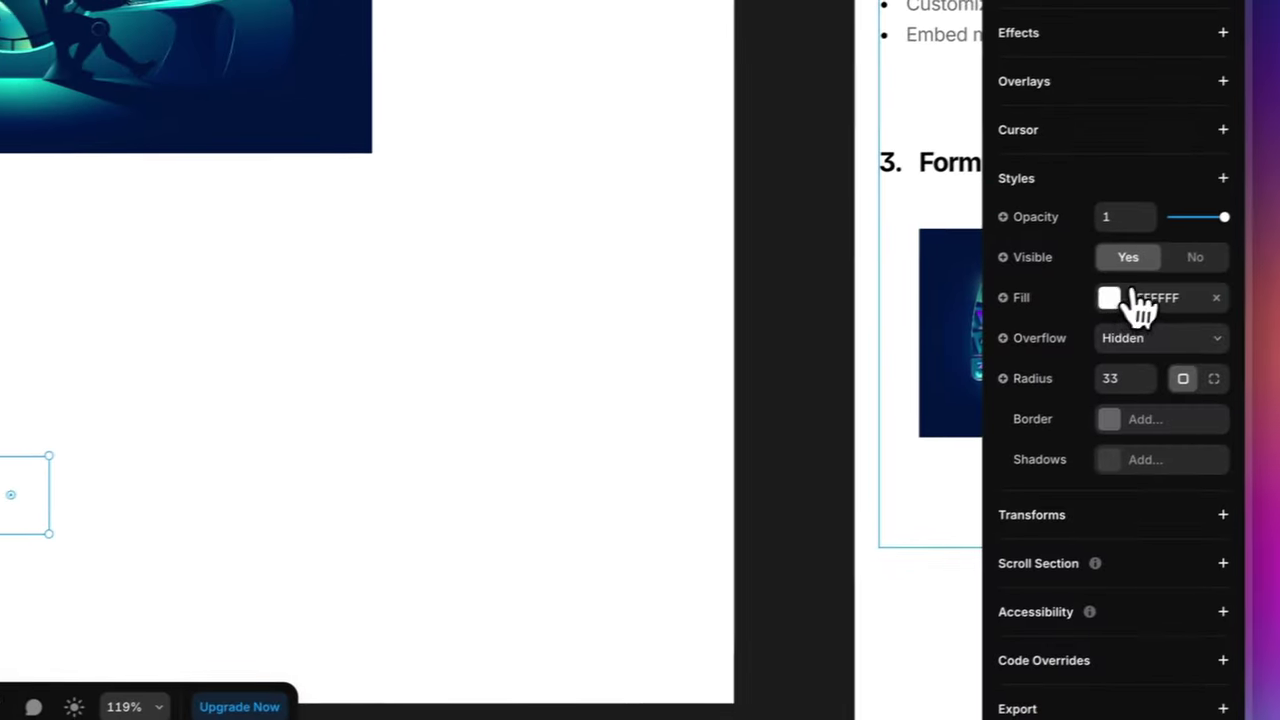
{"action": "left_click", "coordinate": [1100, 305]}
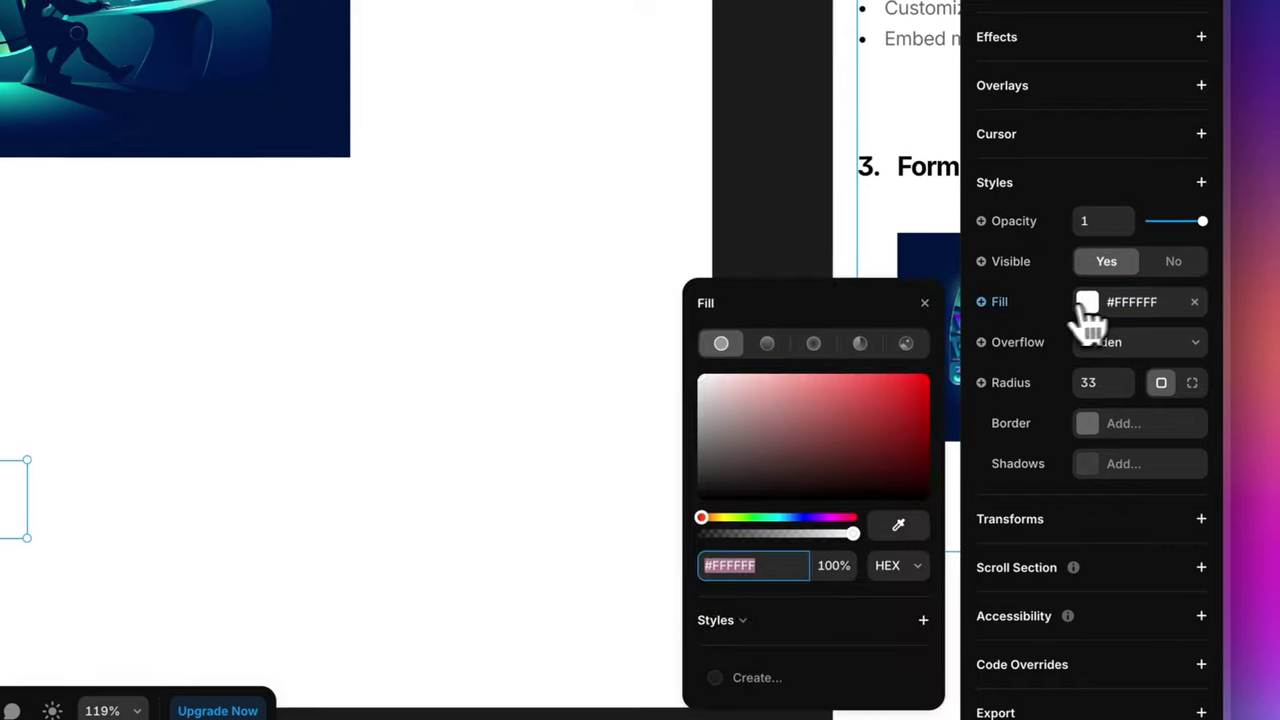
{"action": "left_click", "coordinate": [754, 394]}
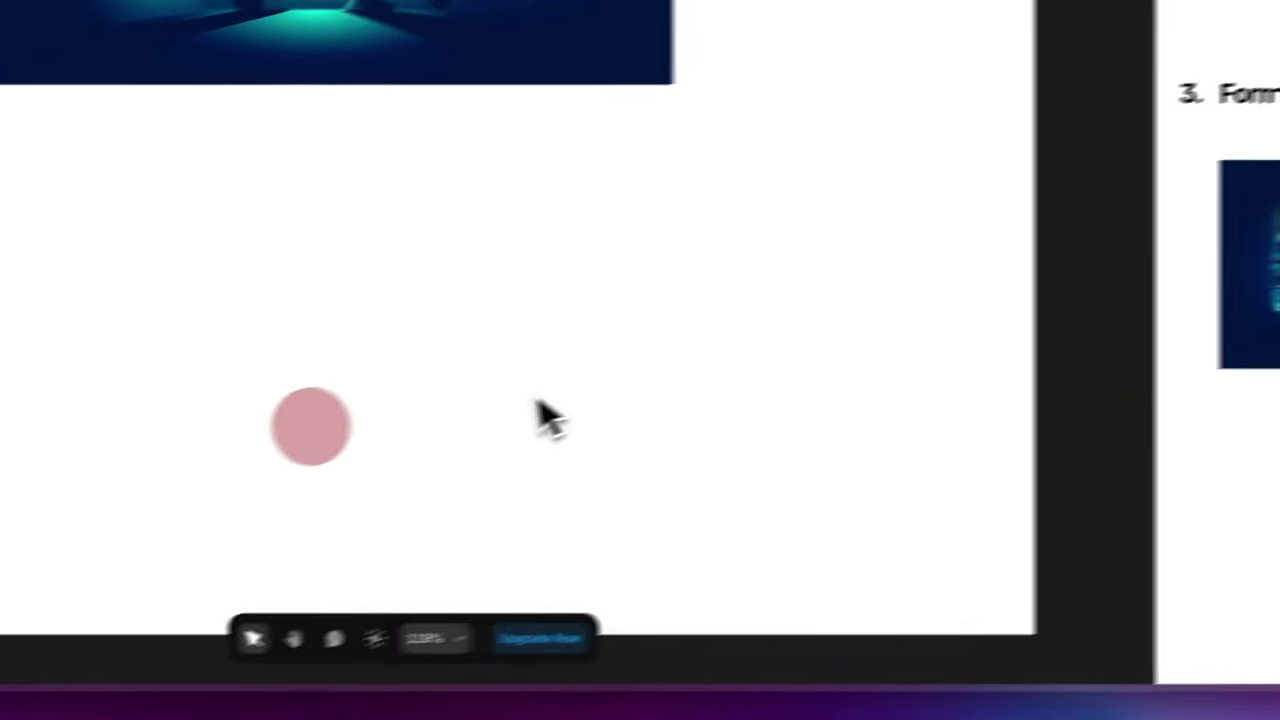
- Add the text "Author Name" below the Desktop article and select the pink circular frame
{"action": "left_click", "coordinate": [467, 434]}
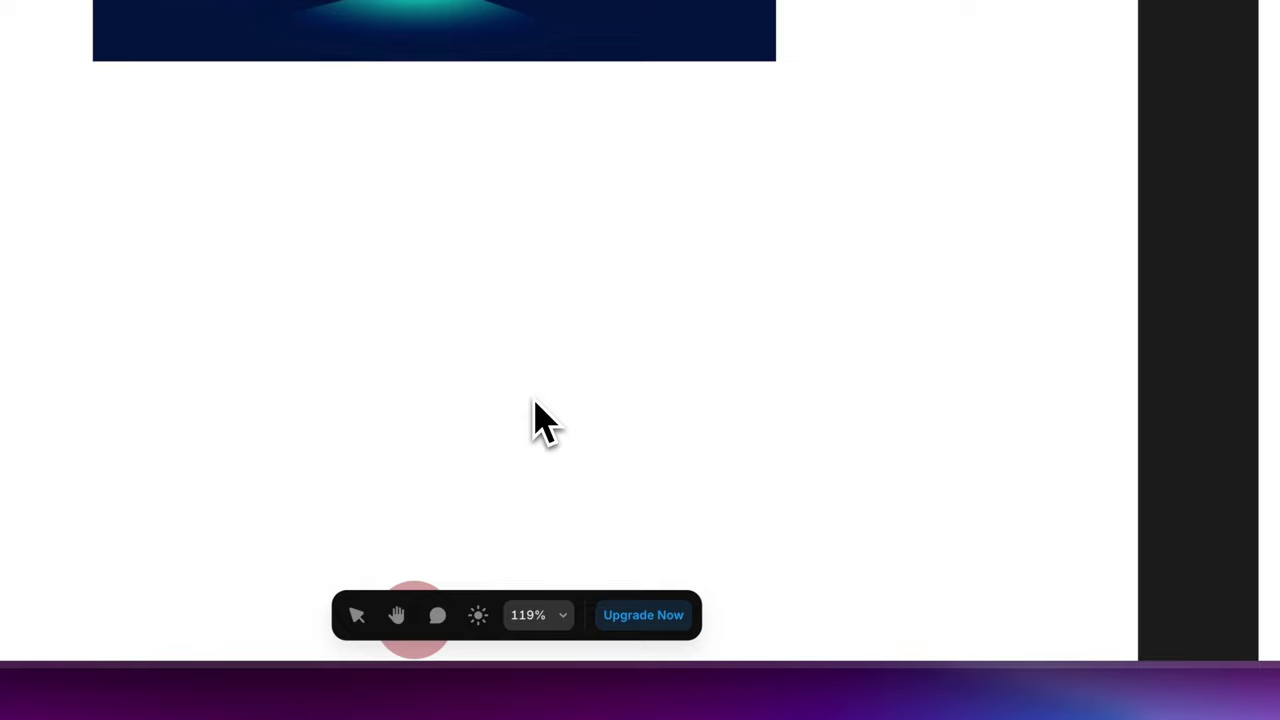
{"action": "type", "text": "utho"}
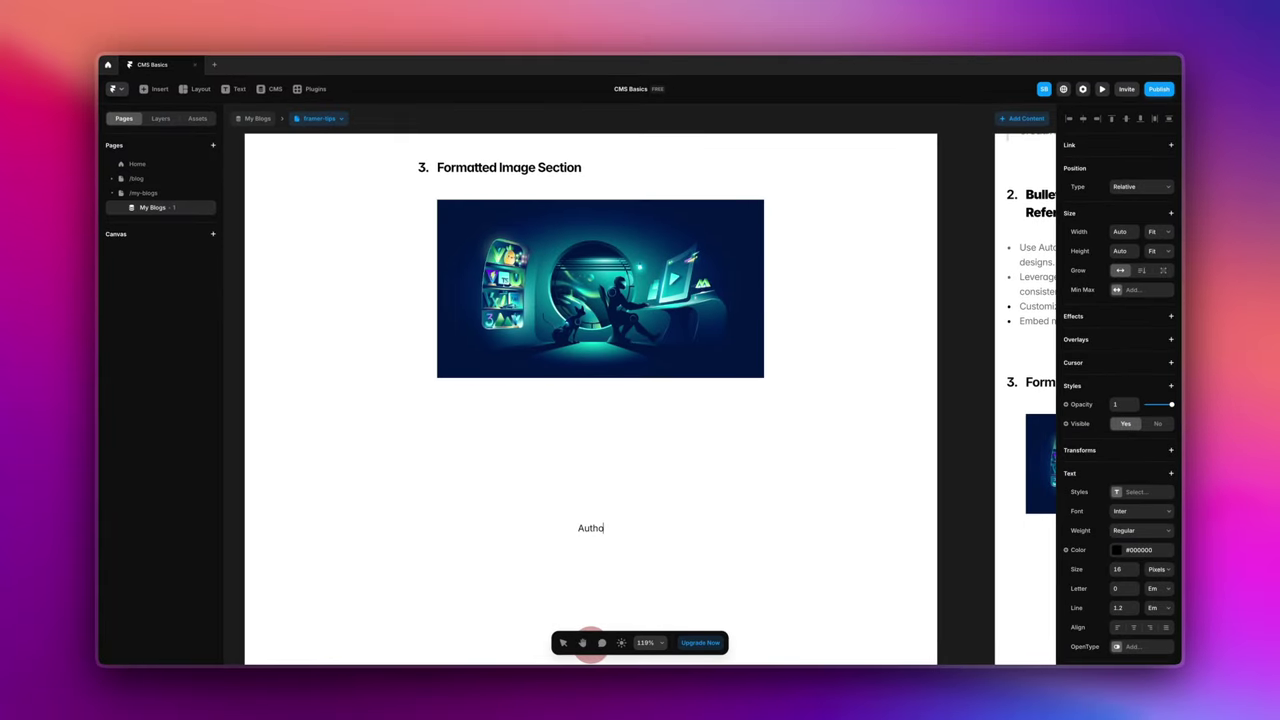
{"action": "scroll", "coordinate": [640, 560], "scroll_direction": "down", "scroll_amount": 2}
{"action": "left_click", "coordinate": [592, 549]}
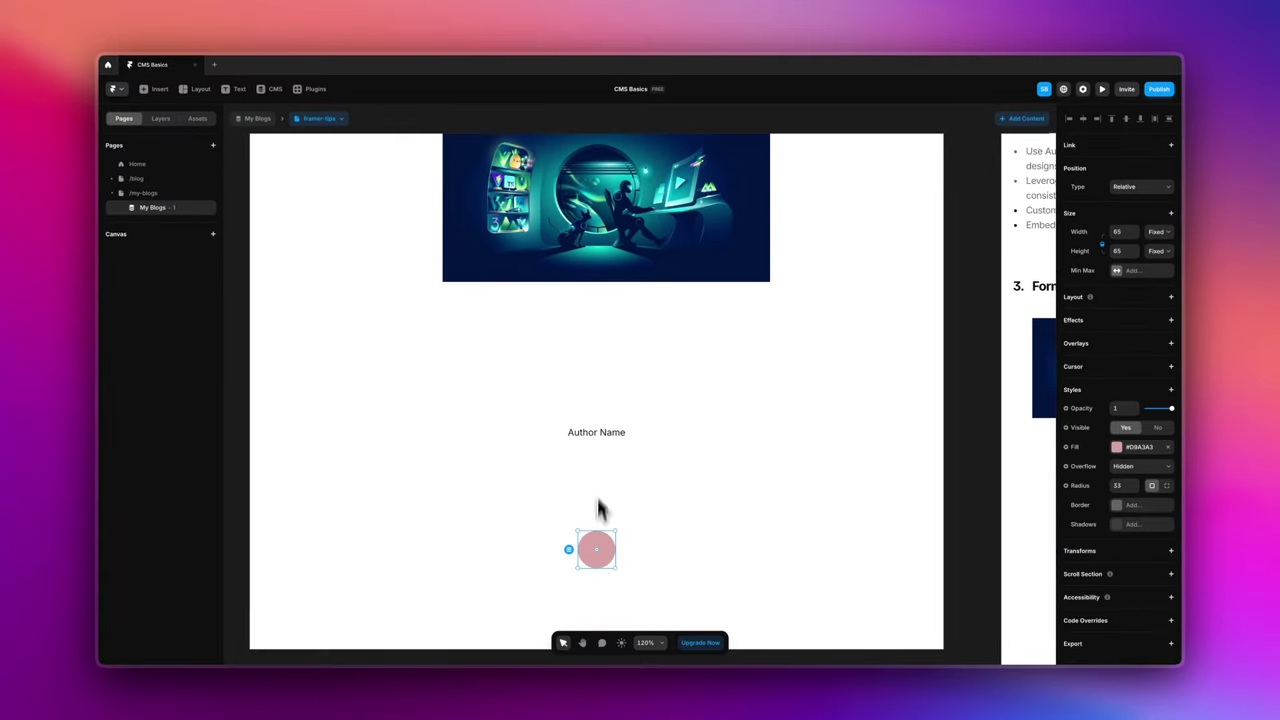
- Wrap the "Author Name" text and pink circle in a horizontal stack, with the circle placed before the text
{"action": "left_click", "coordinate": [598, 438], "text": "shift"}
{"action": "right_click", "coordinate": [598, 440]}
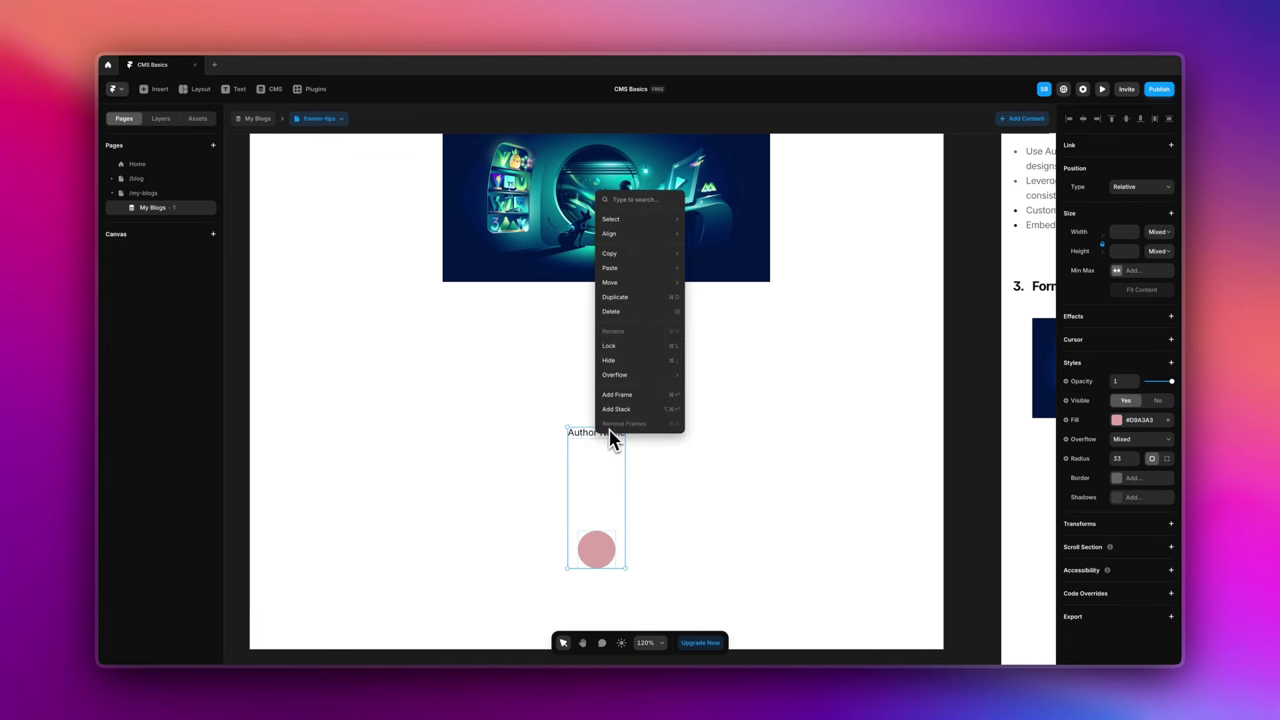
{"action": "left_click", "coordinate": [621, 411]}
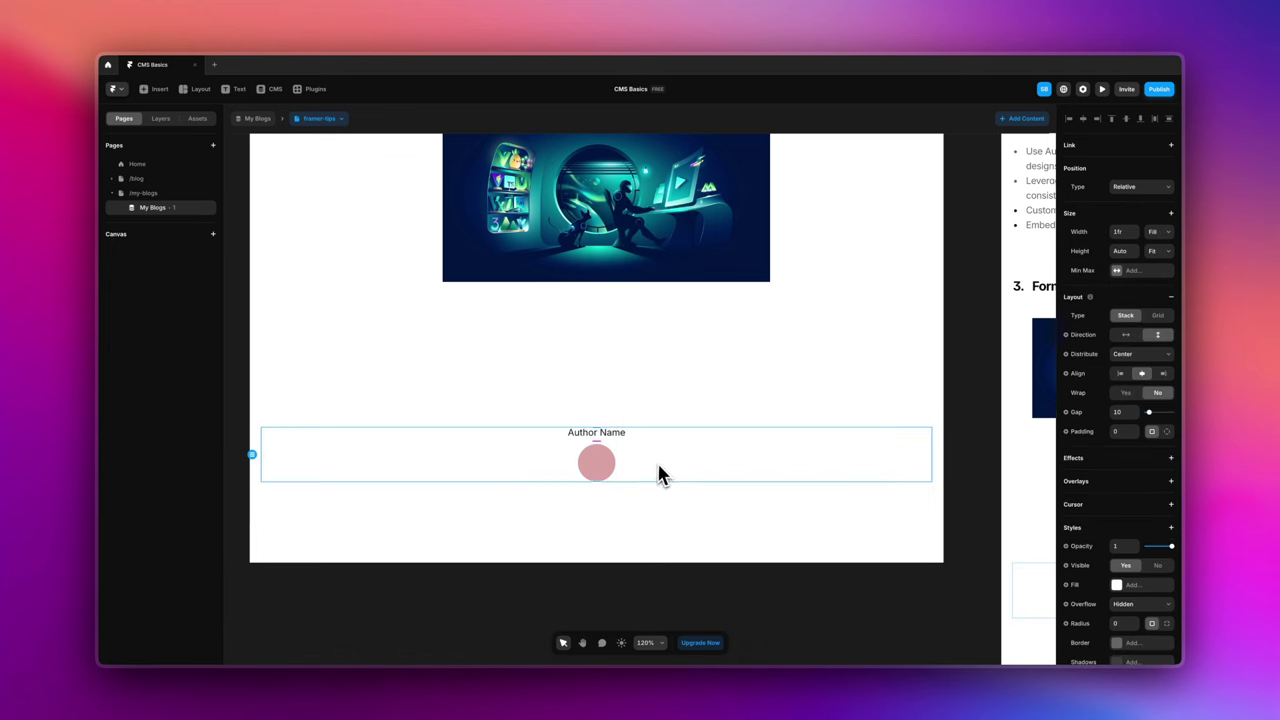
{"action": "left_click", "coordinate": [1125, 340]}
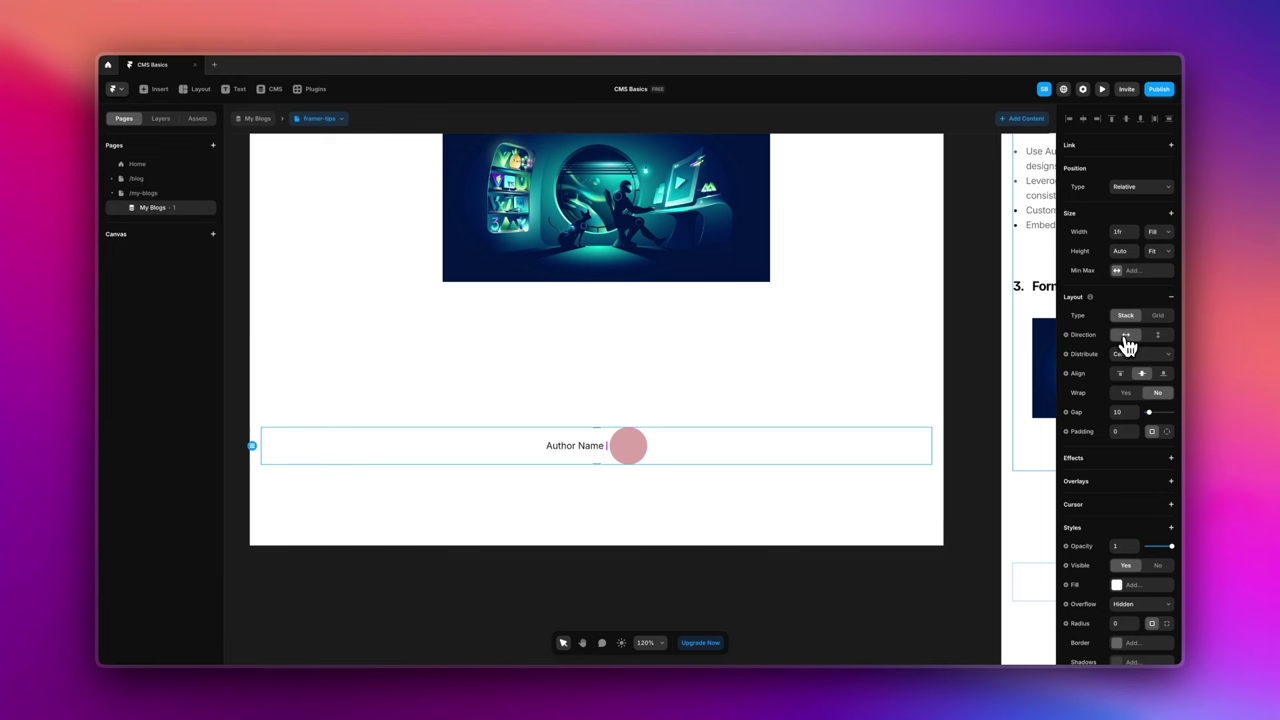
{"action": "left_click", "coordinate": [638, 460]}
{"action": "key", "text": "Left"}
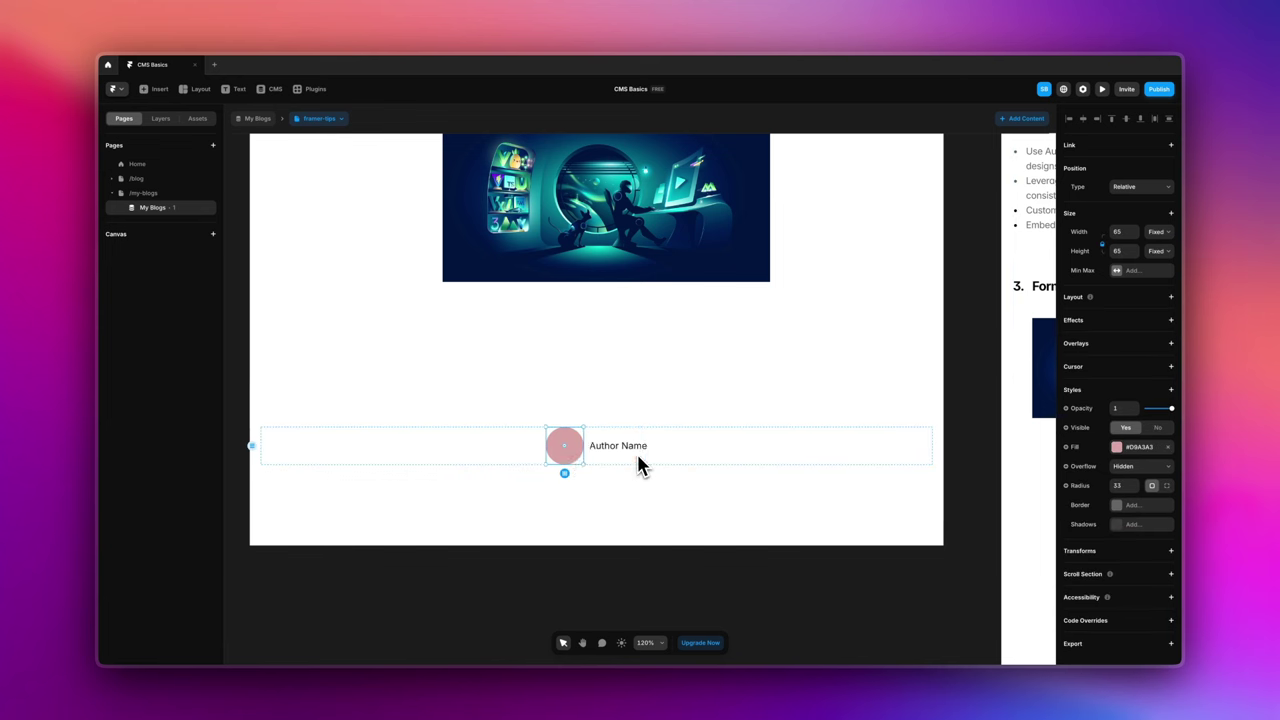
- Move the author stack from below the Desktop article to directly beneath the blog title
{"action": "left_click", "coordinate": [645, 456]}
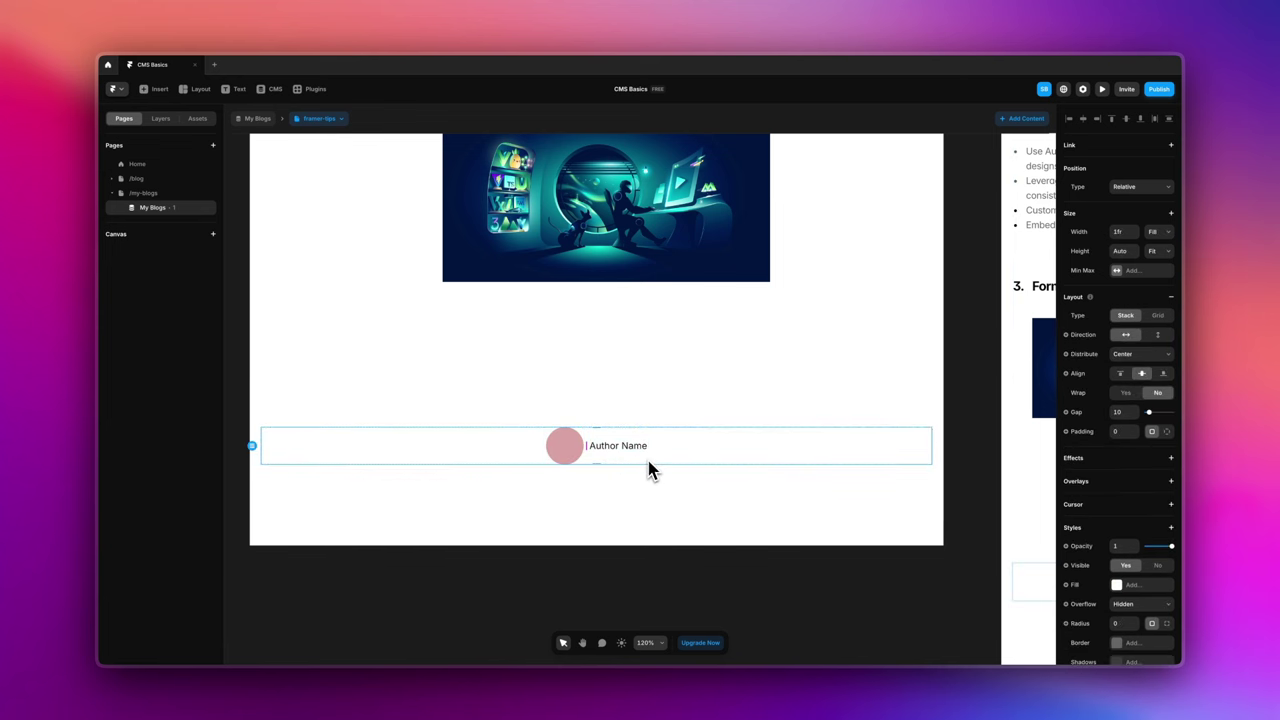
{"action": "key", "text": "Delete"}
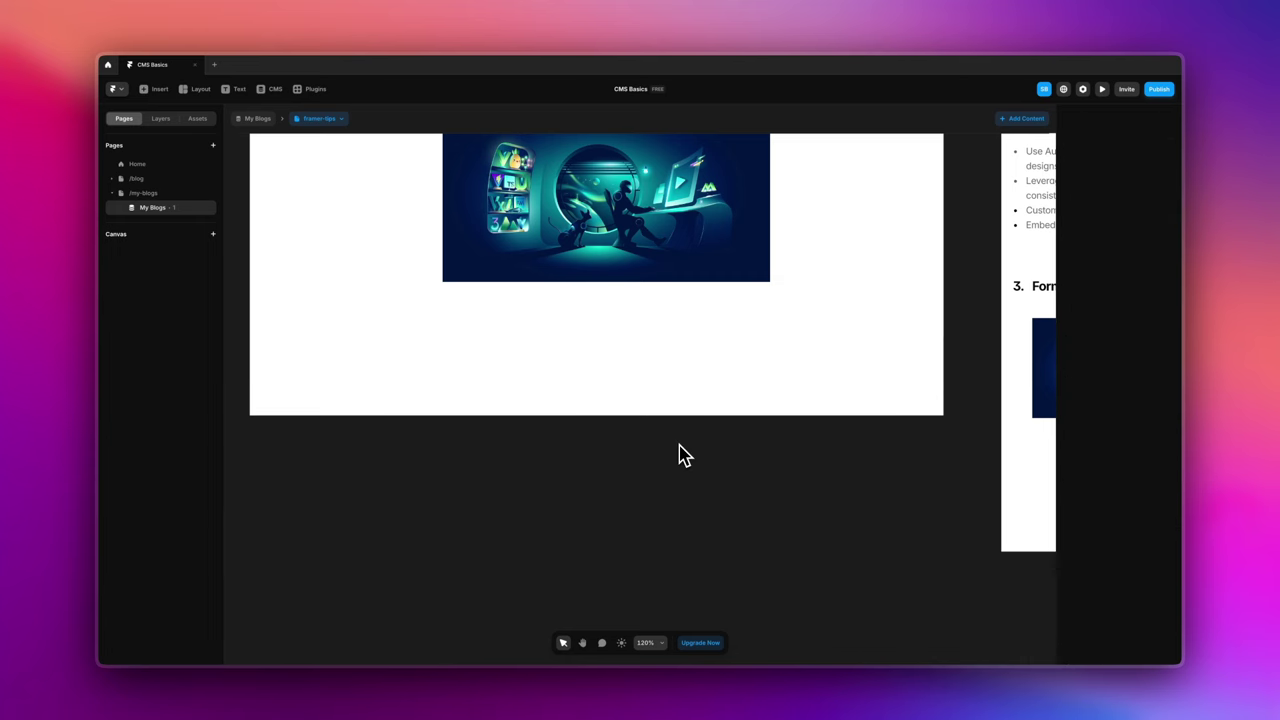
{"action": "scroll", "coordinate": [677, 451], "scroll_direction": "up", "scroll_amount": 15}
{"action": "scroll", "coordinate": [646, 374], "scroll_direction": "up", "scroll_amount": 5}
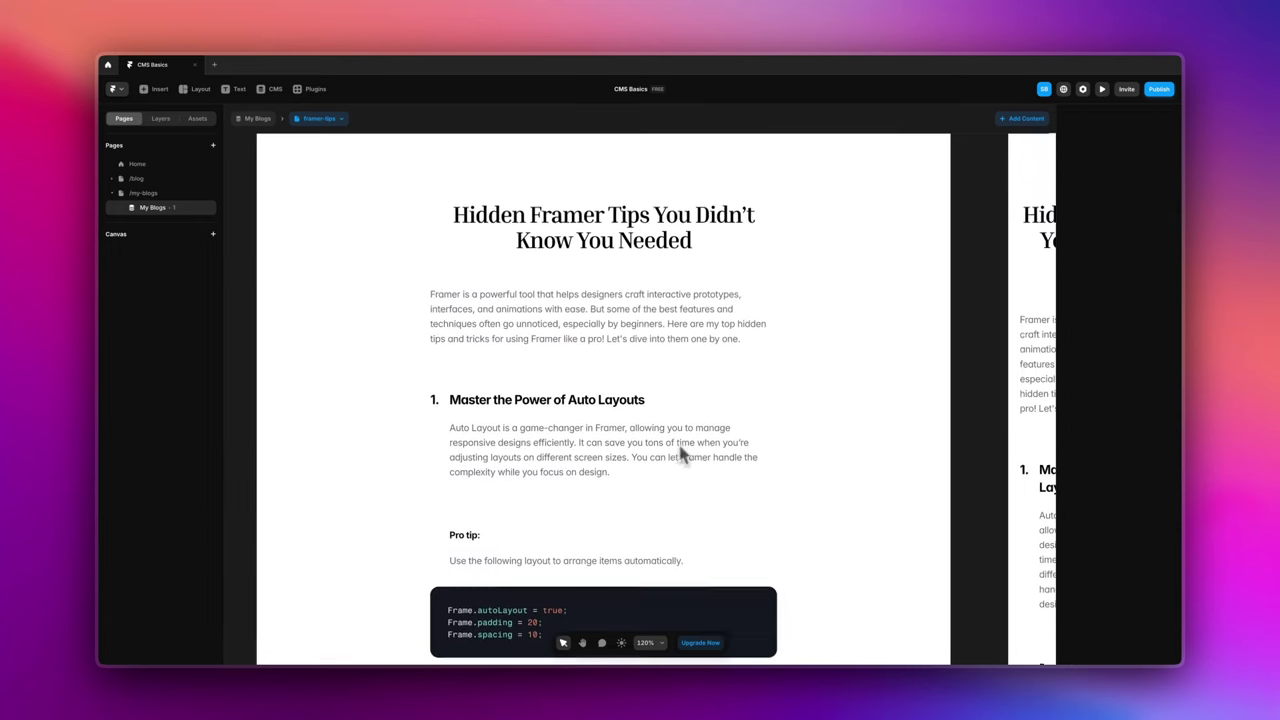
{"action": "left_click", "coordinate": [624, 298]}
{"action": "key", "text": "ctrl+v"}
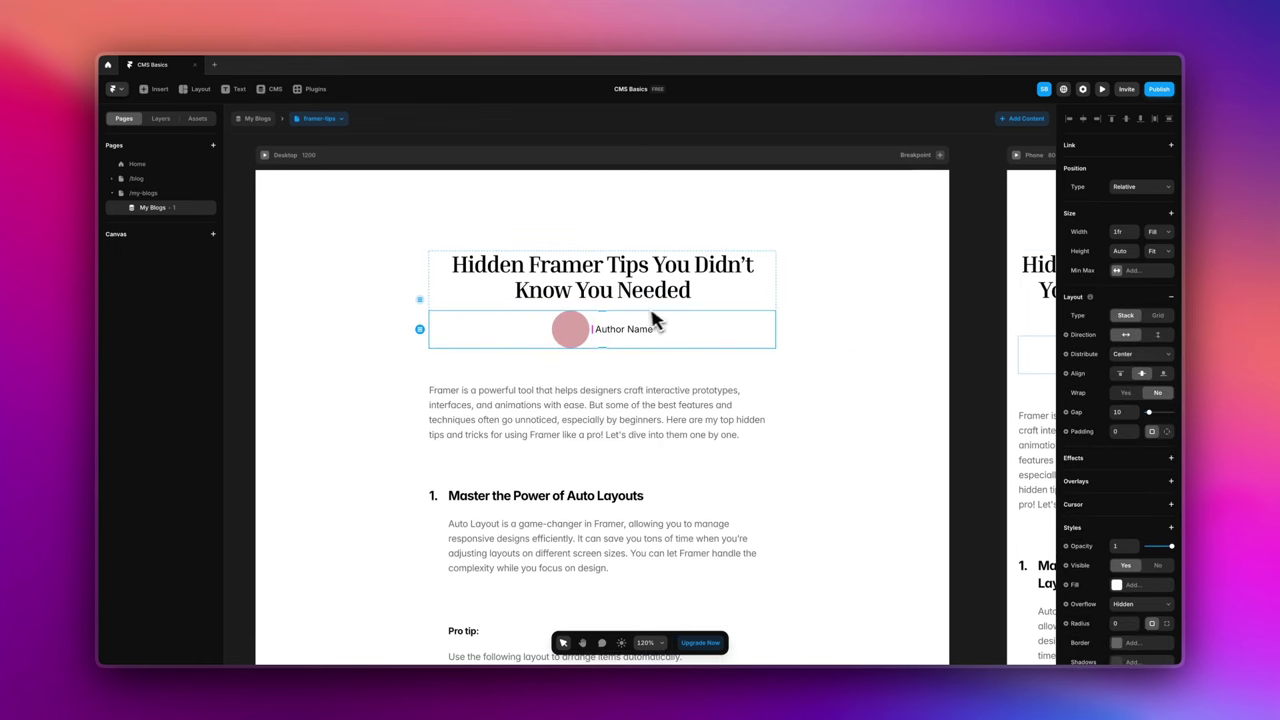
- Resize the author circle to 45 by 45 and set the author stack's distribution to Start
{"action": "left_click", "coordinate": [583, 340]}
{"action": "left_click_drag", "start_coordinate": [590, 310], "coordinate": [581, 322]}
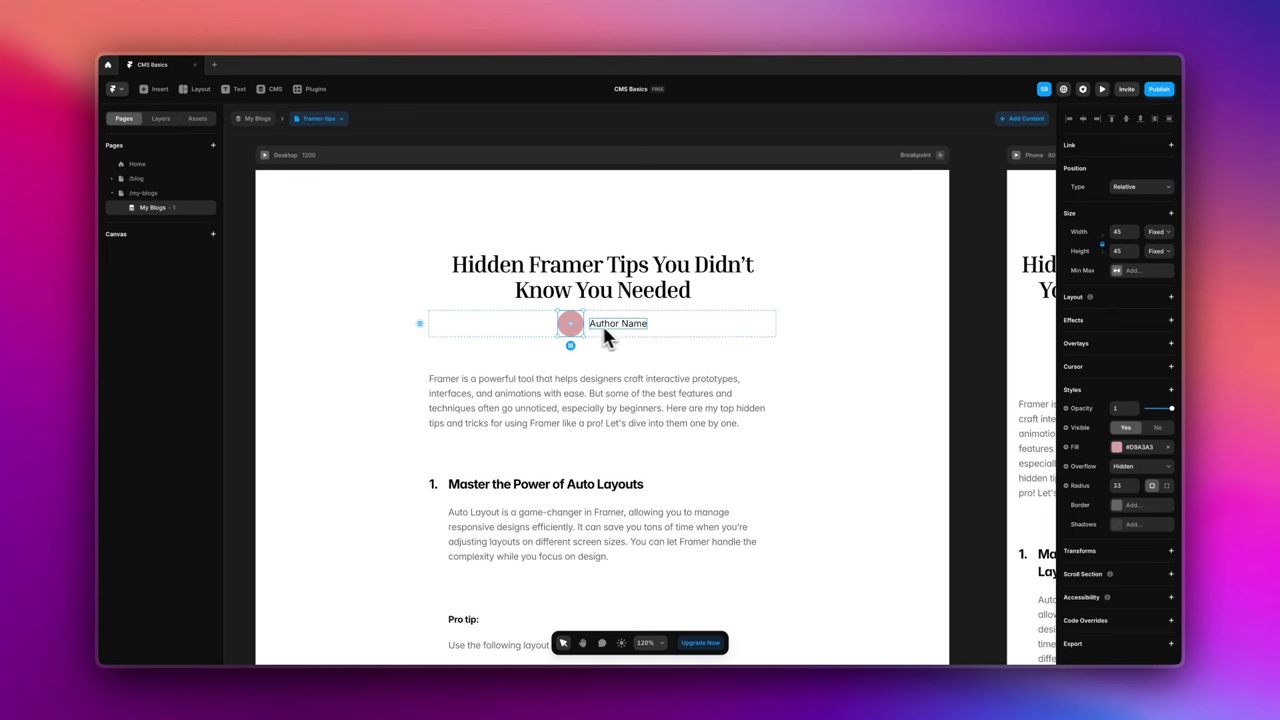
{"action": "left_click", "coordinate": [656, 332]}
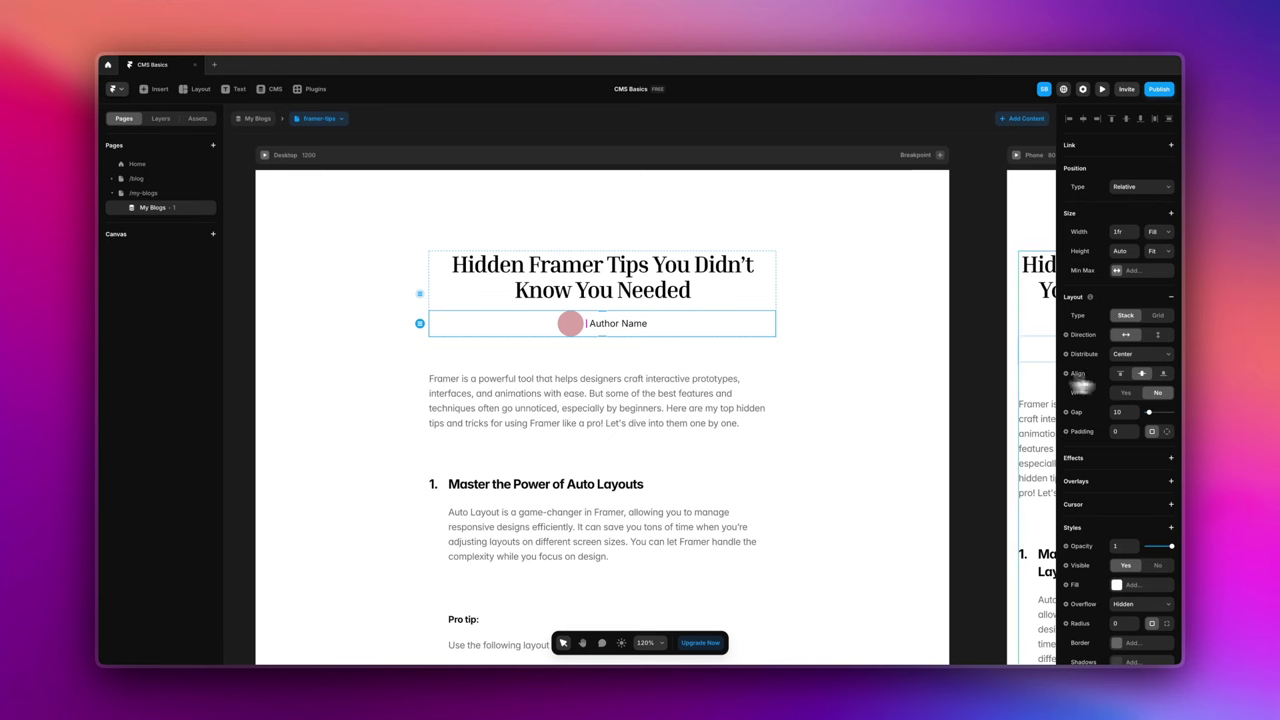
{"action": "left_click", "coordinate": [1158, 358]}
{"action": "left_click", "coordinate": [1150, 348]}
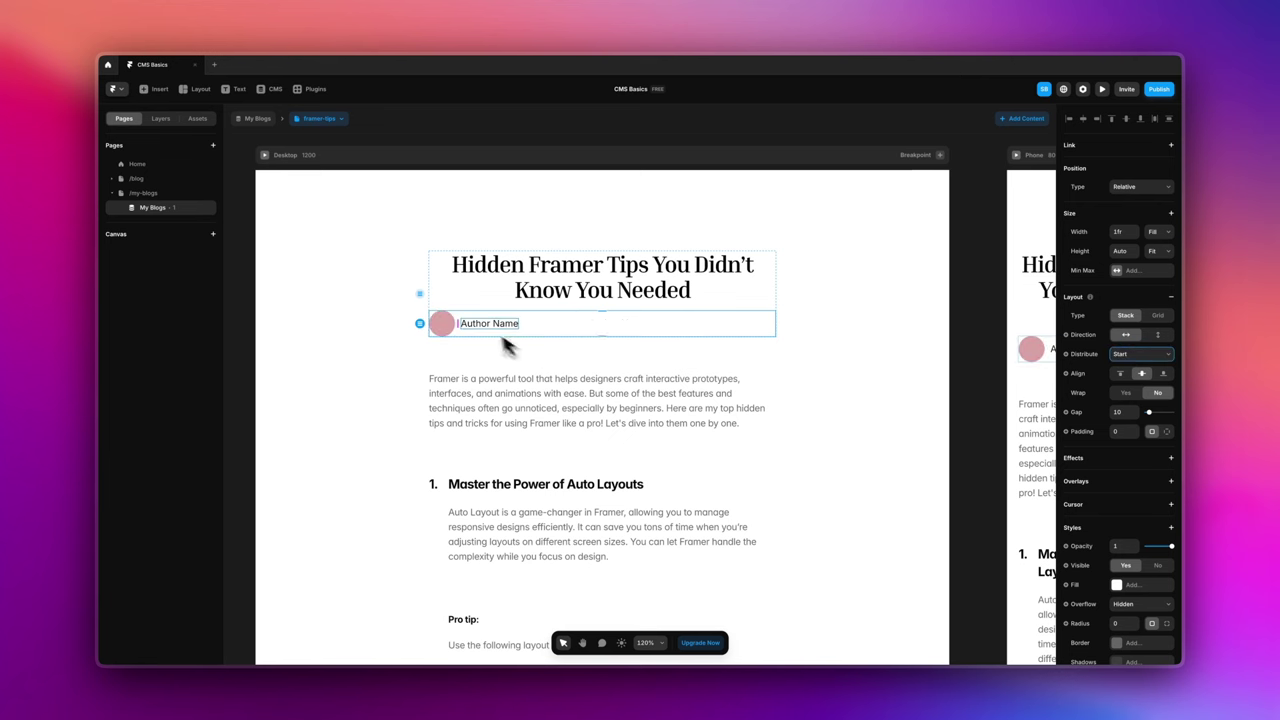
- Bind the author circle's fill to the Author Image CMS variable
{"action": "left_click", "coordinate": [441, 324]}
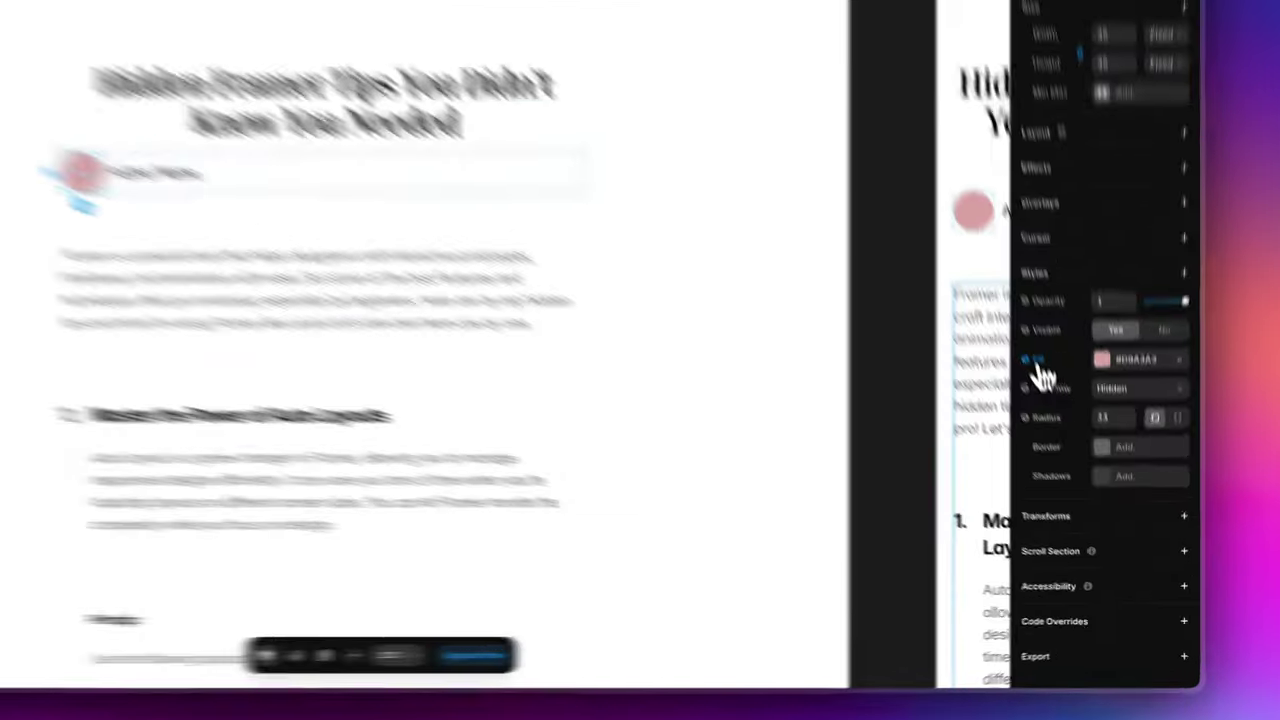
{"action": "left_click", "coordinate": [1068, 448]}
{"action": "mouse_move", "coordinate": [1091, 488]}
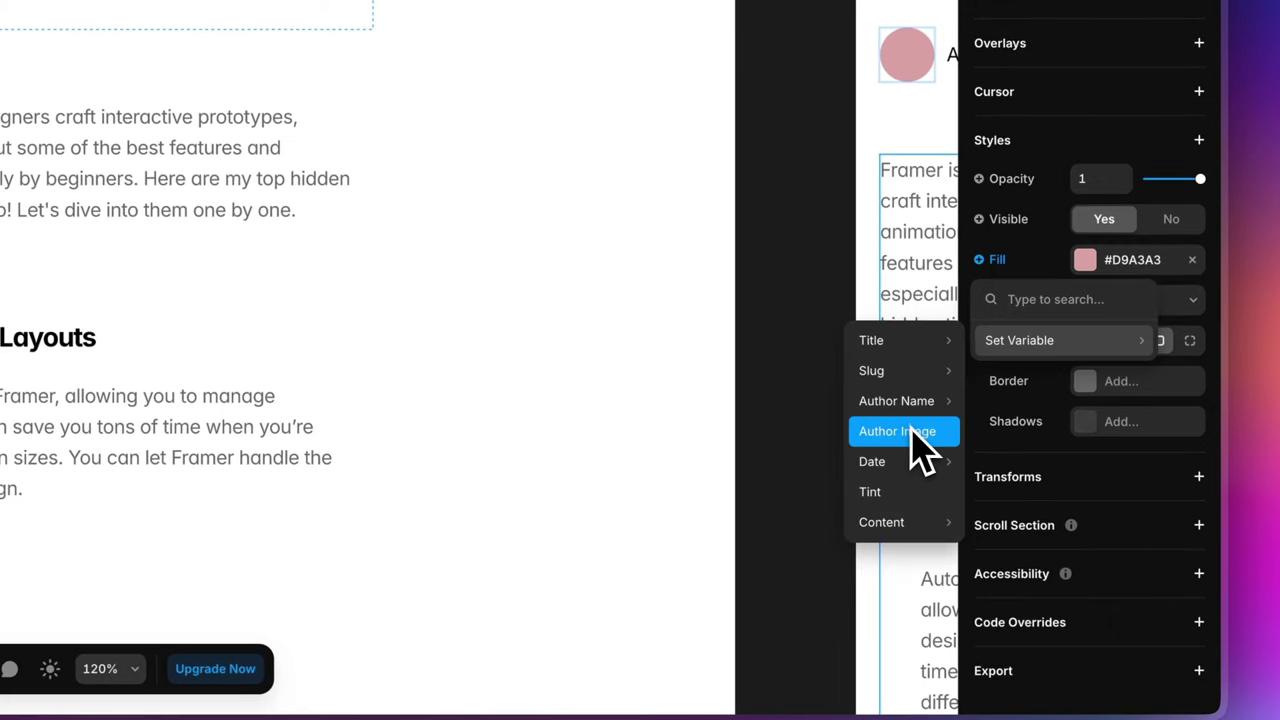
{"action": "left_click", "coordinate": [921, 452]}
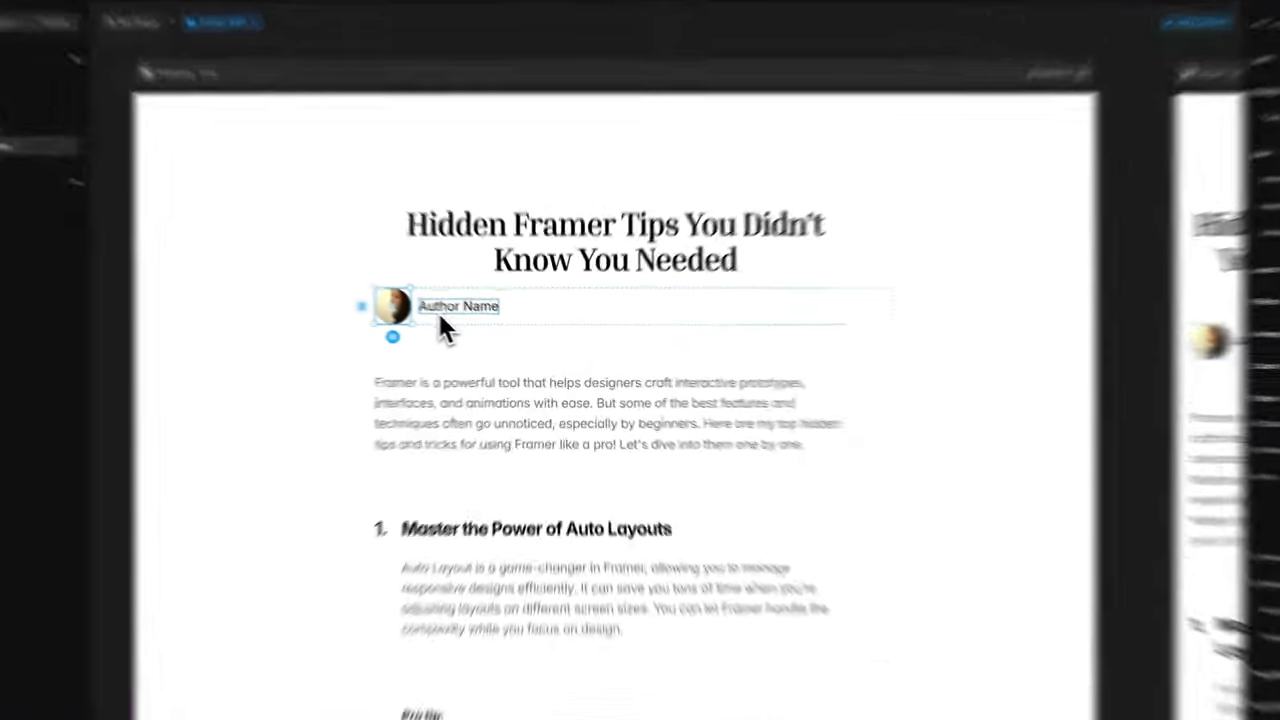
- Bind the content of the text beside the author image to the Author Name CMS variable
{"action": "left_click", "coordinate": [477, 330]}
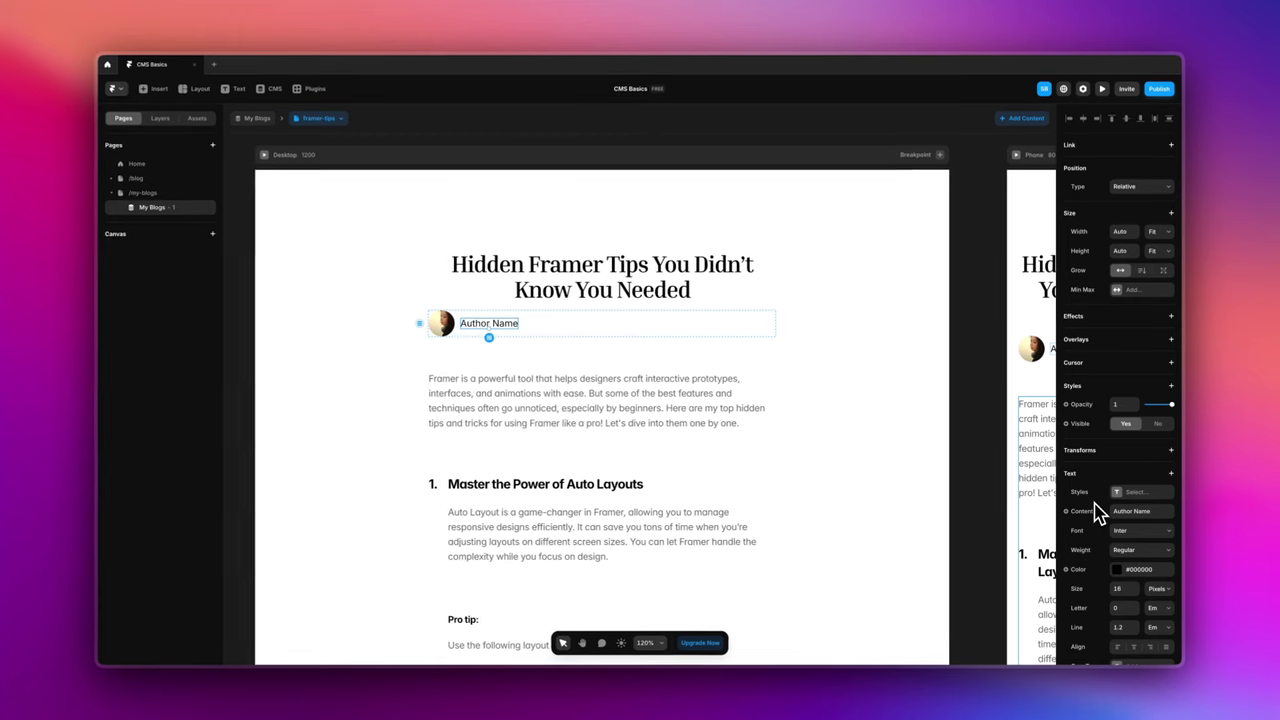
{"action": "scroll", "coordinate": [1099, 512], "scroll_direction": "down", "scroll_amount": 2}
{"action": "scroll", "coordinate": [1099, 512], "scroll_direction": "down", "scroll_amount": 1}
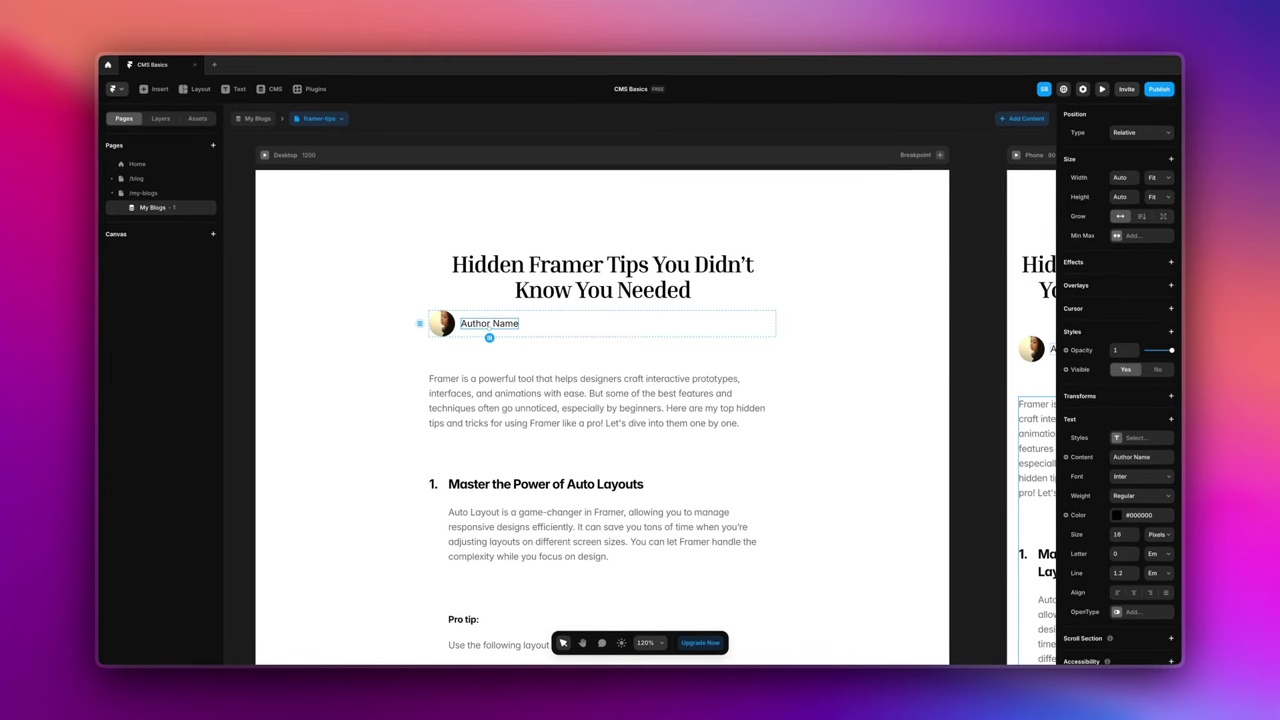
{"action": "scroll", "coordinate": [1099, 512], "scroll_direction": "down", "scroll_amount": 2}
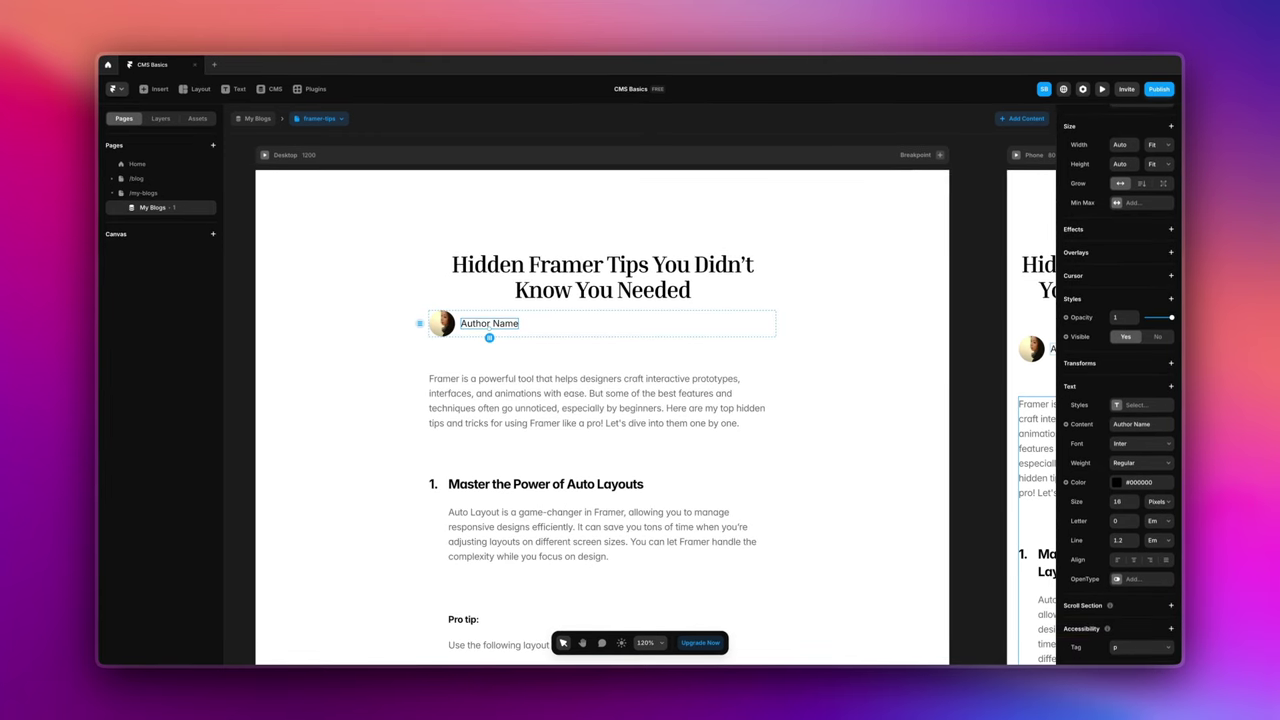
{"action": "left_click", "coordinate": [1086, 426]}
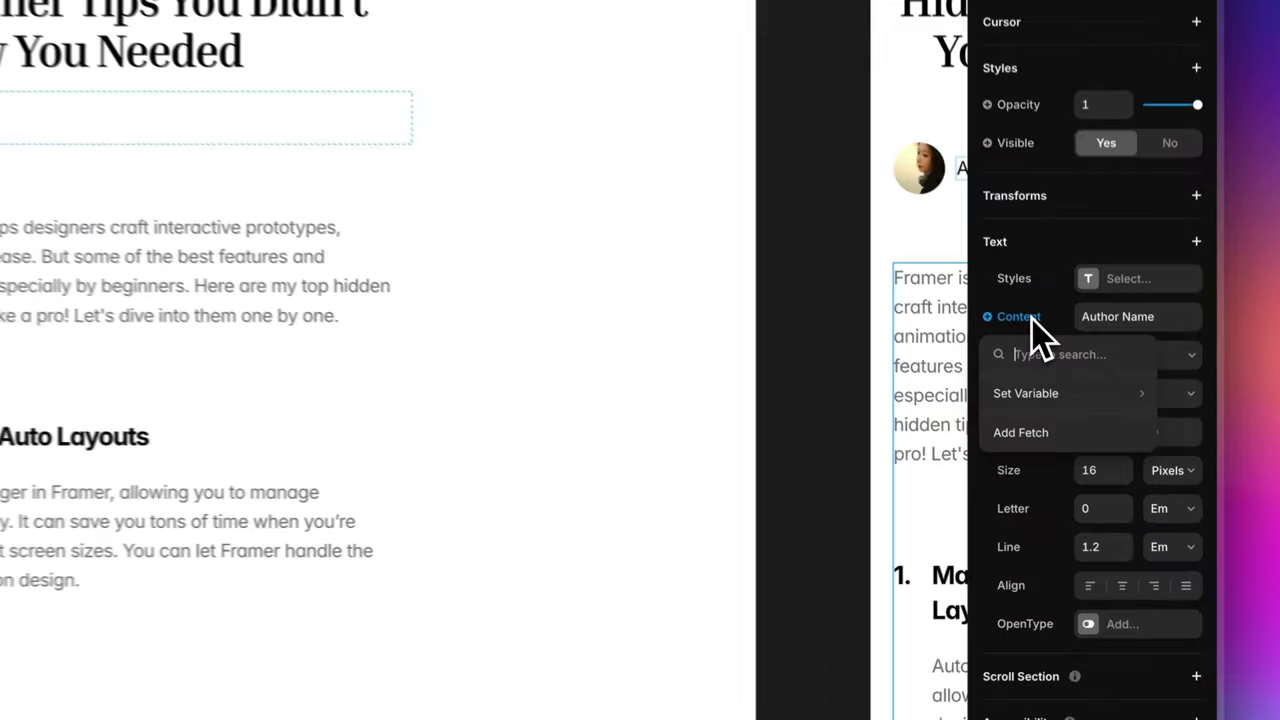
{"action": "mouse_move", "coordinate": [1094, 466]}
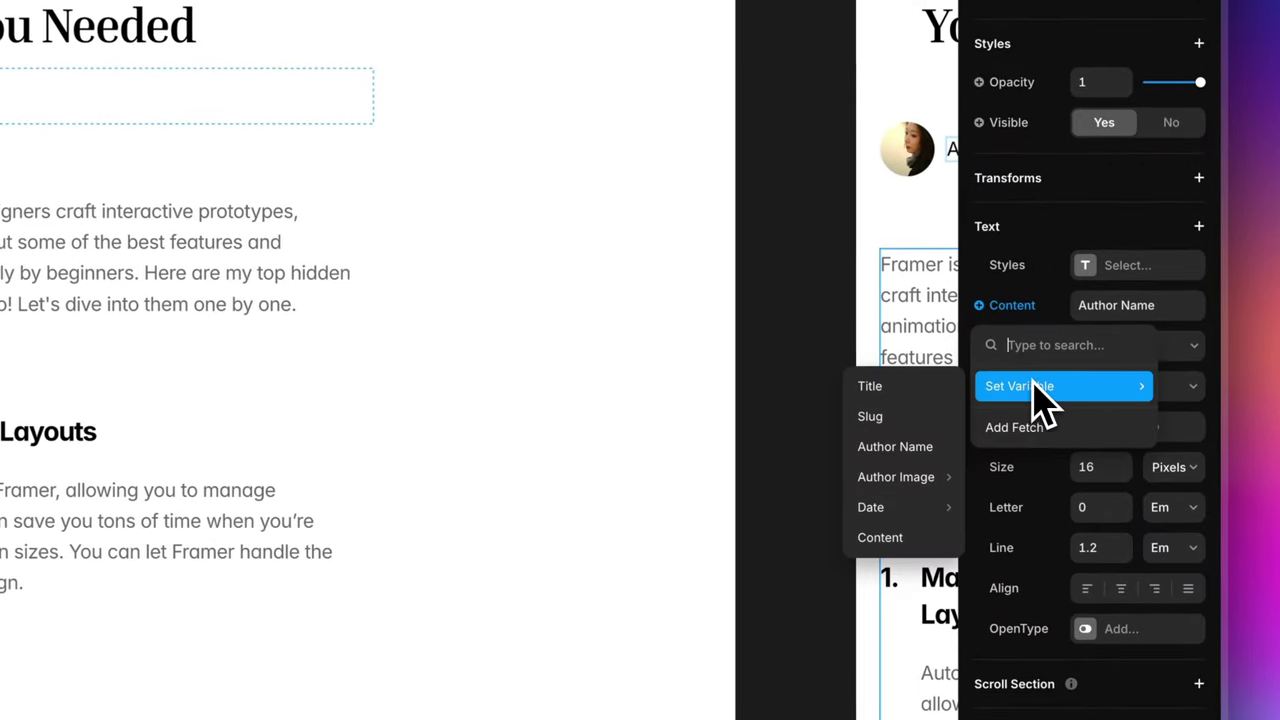
{"action": "left_click", "coordinate": [915, 447]}
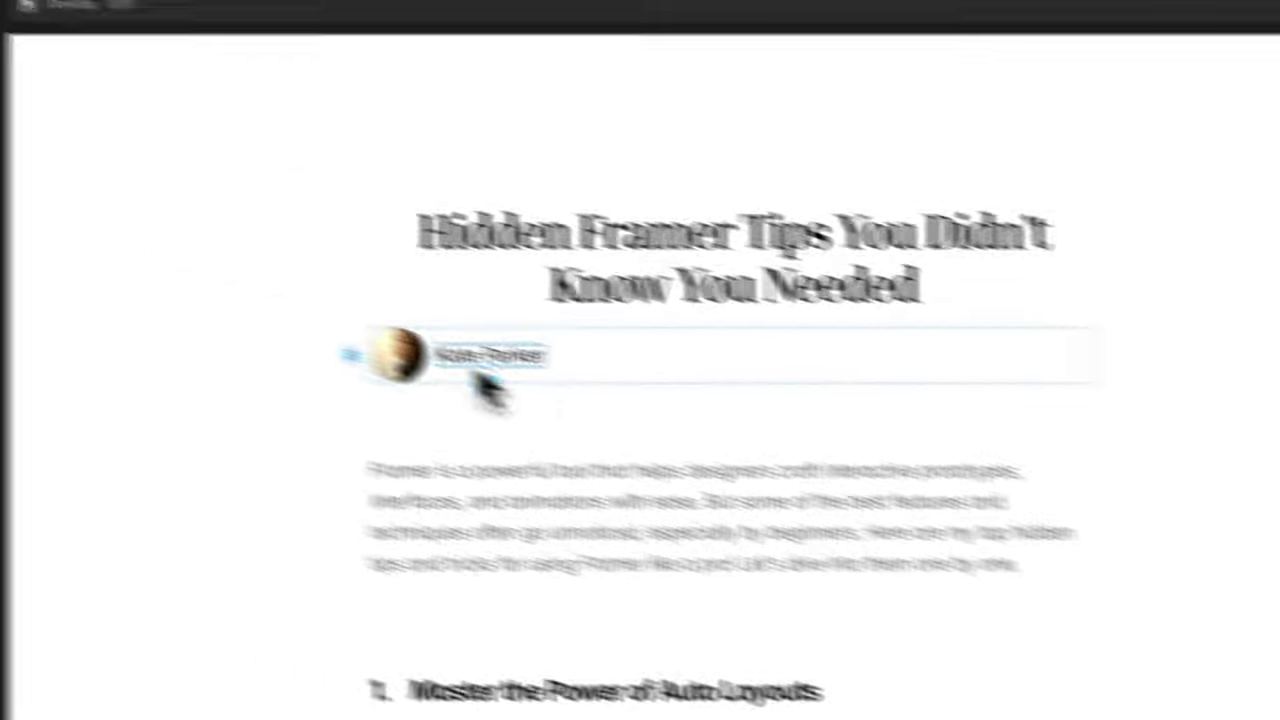
{"action": "key", "text": "Escape"}
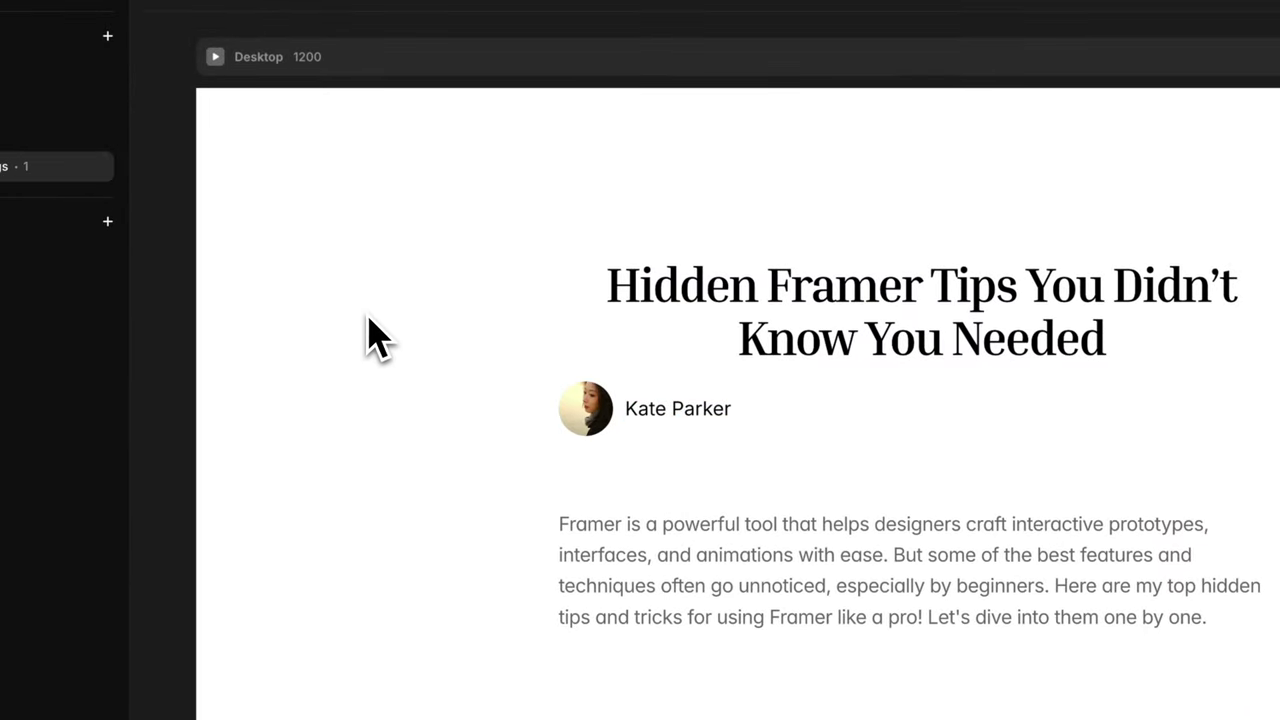
{"action": "scroll", "coordinate": [365, 335], "scroll_direction": "down", "scroll_amount": 3}
{"action": "scroll", "coordinate": [755, 368], "scroll_direction": "down", "scroll_amount": 2}
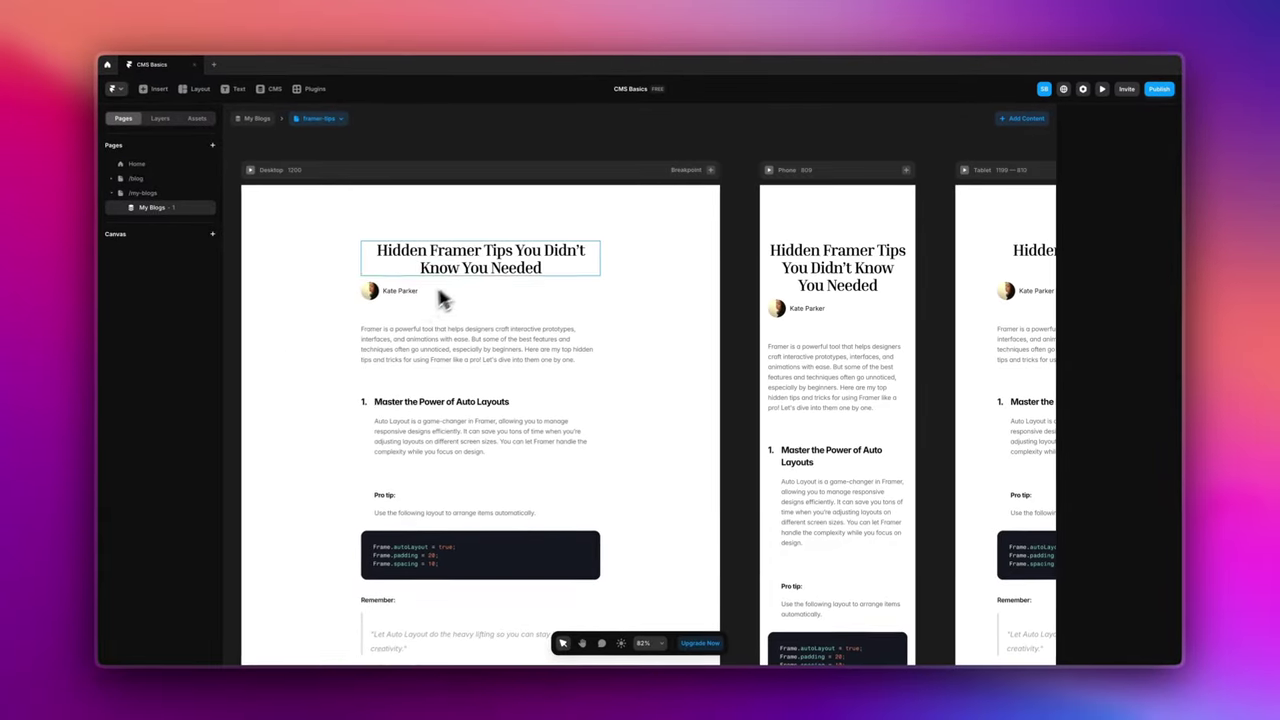
- Bind the "Date" text's content to the Date CMS variable with the Format Date transform
{"action": "scroll", "coordinate": [660, 302], "scroll_direction": "down", "scroll_amount": 1}
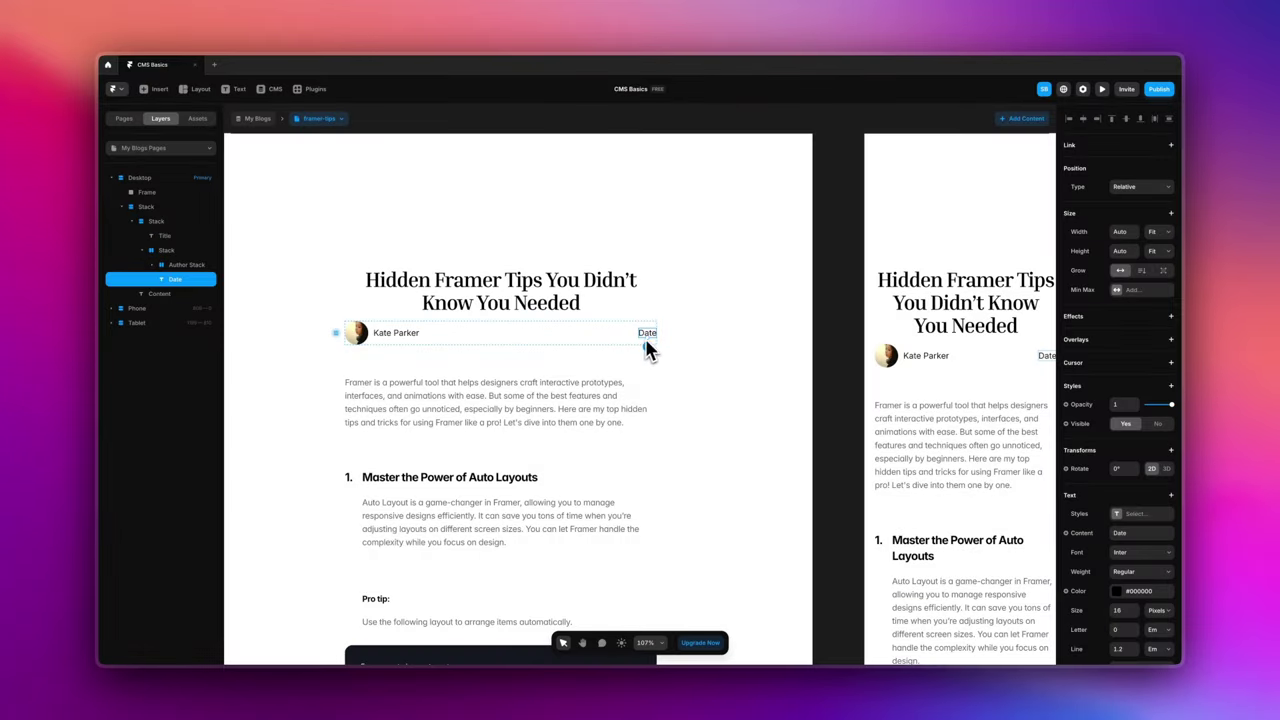
{"action": "scroll", "coordinate": [1114, 518], "scroll_direction": "down", "scroll_amount": 3}
{"action": "left_click", "coordinate": [1084, 374]}
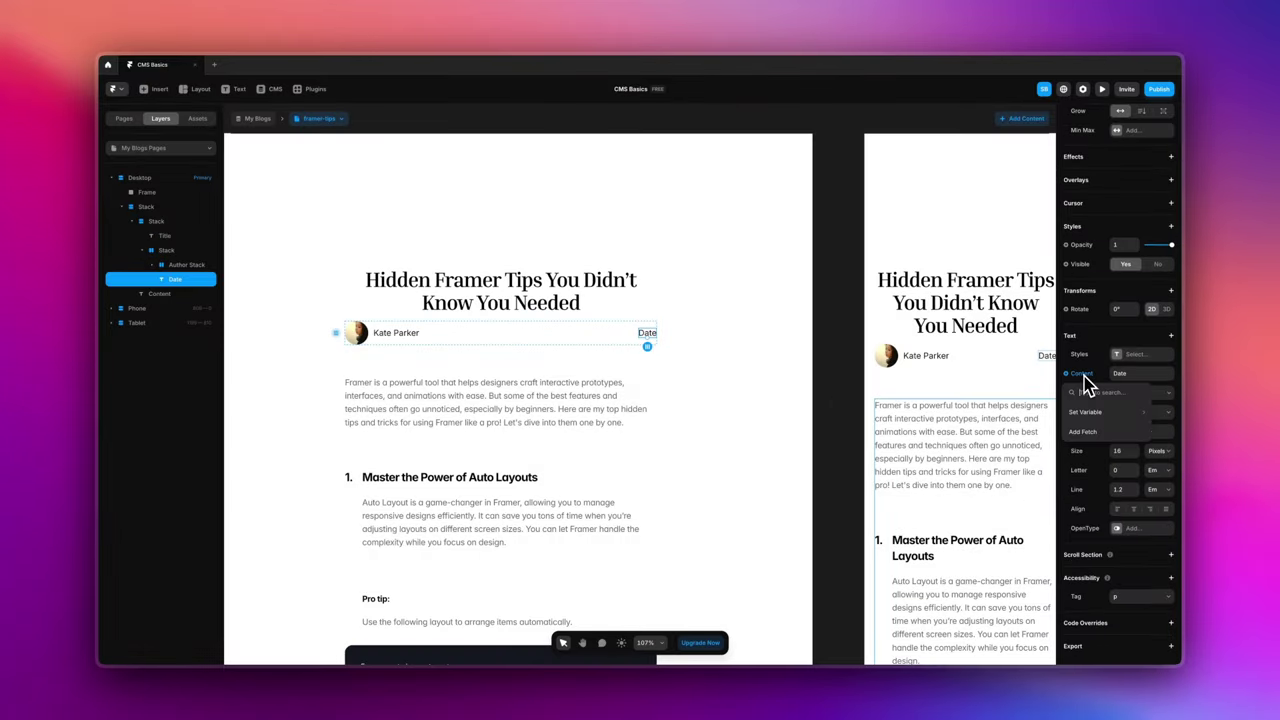
{"action": "mouse_move", "coordinate": [1093, 410]}
{"action": "mouse_move", "coordinate": [1045, 479]}
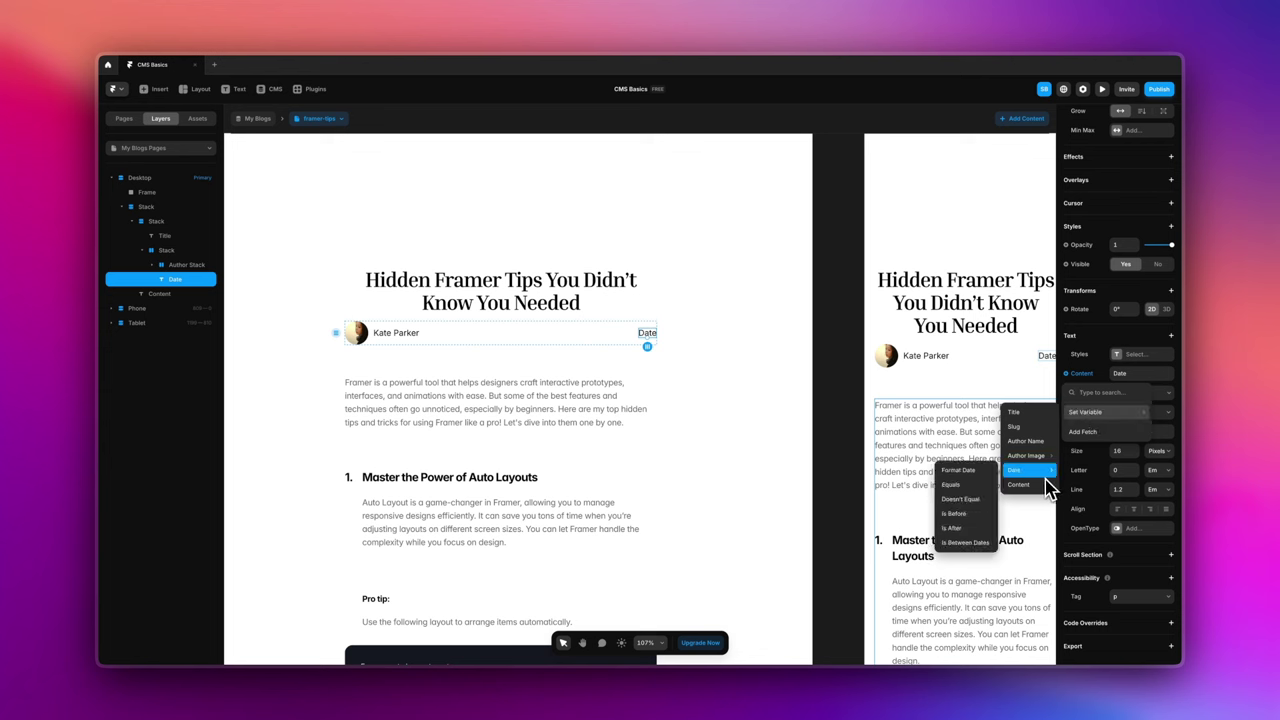
{"action": "left_click", "coordinate": [960, 470]}
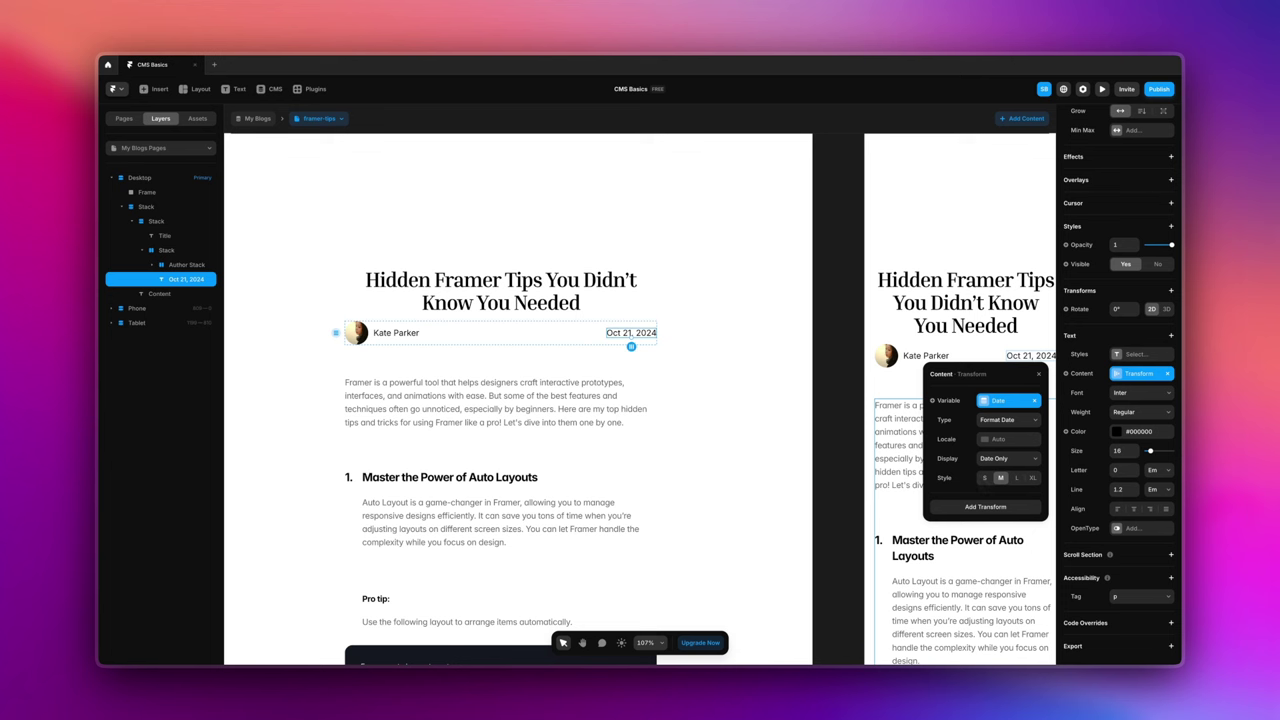
- Keep the date transform's display on Date Only, compare its styles, set the style to L, and close the settings
{"action": "left_click", "coordinate": [1010, 421]}
{"action": "left_click", "coordinate": [1007, 462]}
{"action": "left_click", "coordinate": [1007, 462]}
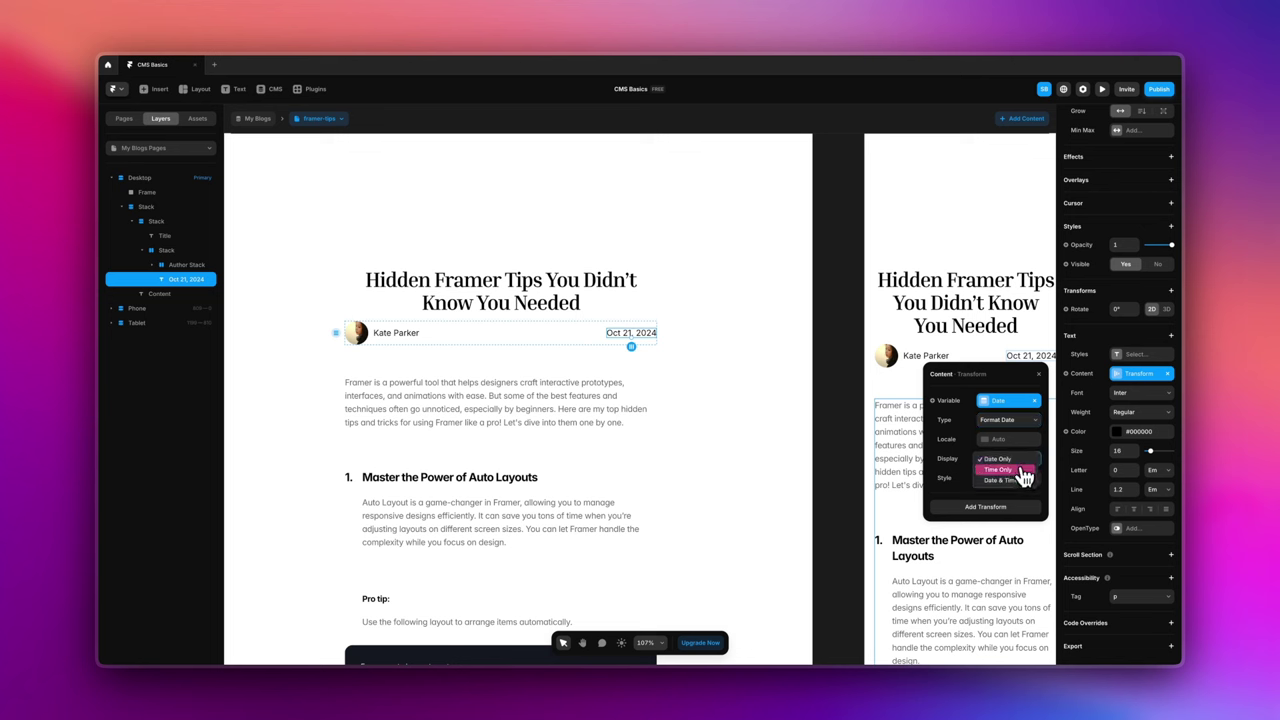
{"action": "left_click", "coordinate": [1015, 460]}
{"action": "left_click", "coordinate": [1016, 478]}
{"action": "left_click", "coordinate": [1033, 479]}
{"action": "left_click", "coordinate": [986, 480]}
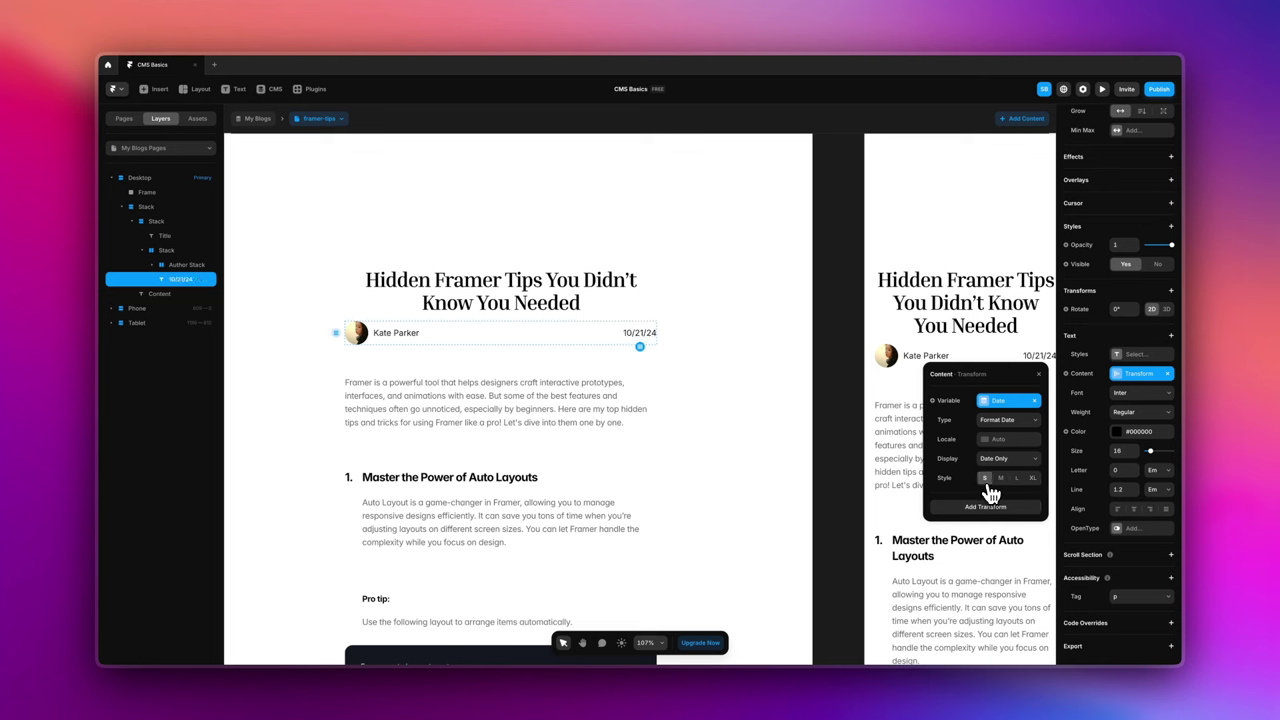
{"action": "left_click", "coordinate": [1016, 479]}
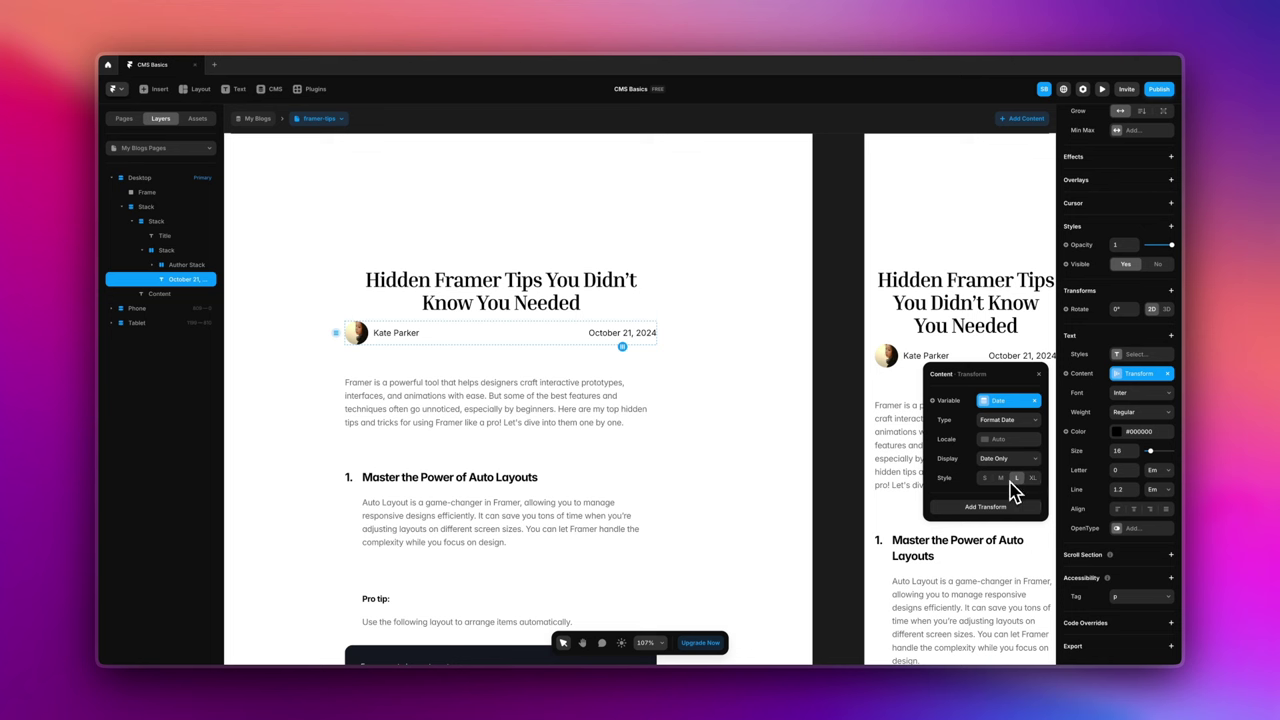
{"action": "left_click", "coordinate": [1038, 374]}
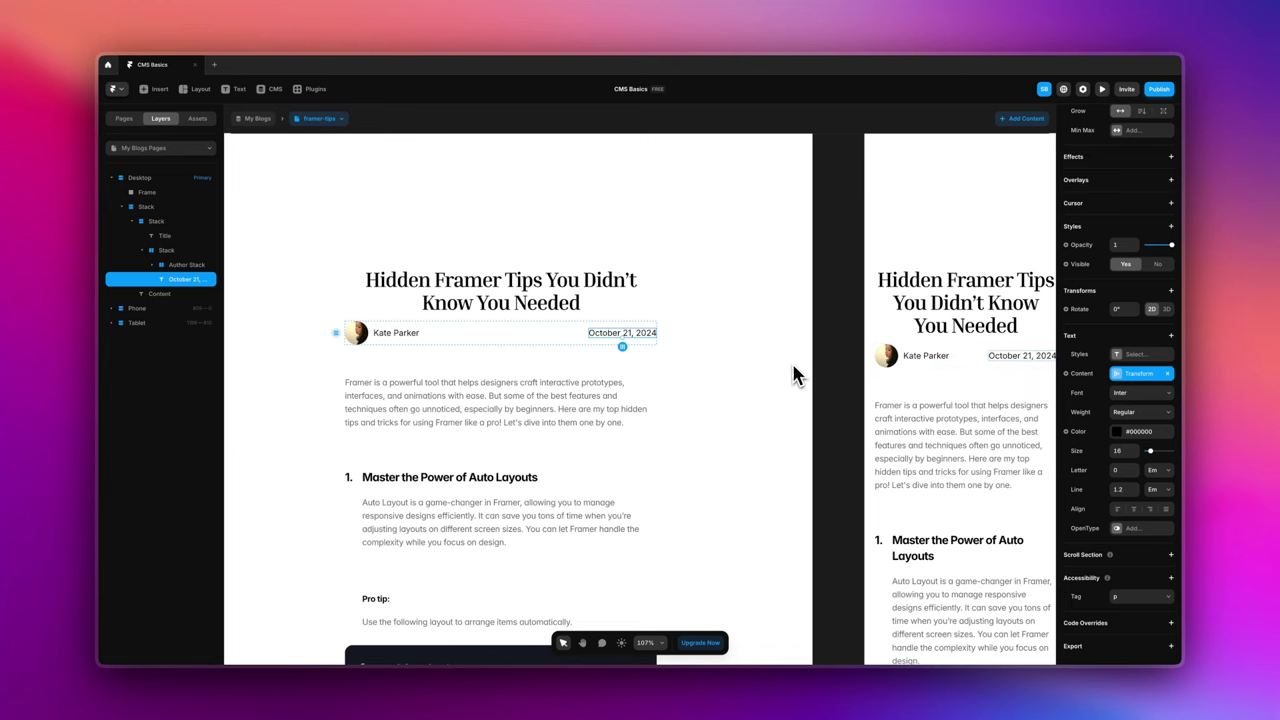
{"action": "key", "text": "Escape"}
- Bind the fill of the frame above the blog title to the Tint CMS variable and deselect the frame
{"action": "scroll", "coordinate": [792, 366], "scroll_direction": "down", "scroll_amount": 2, "text": "ctrl"}
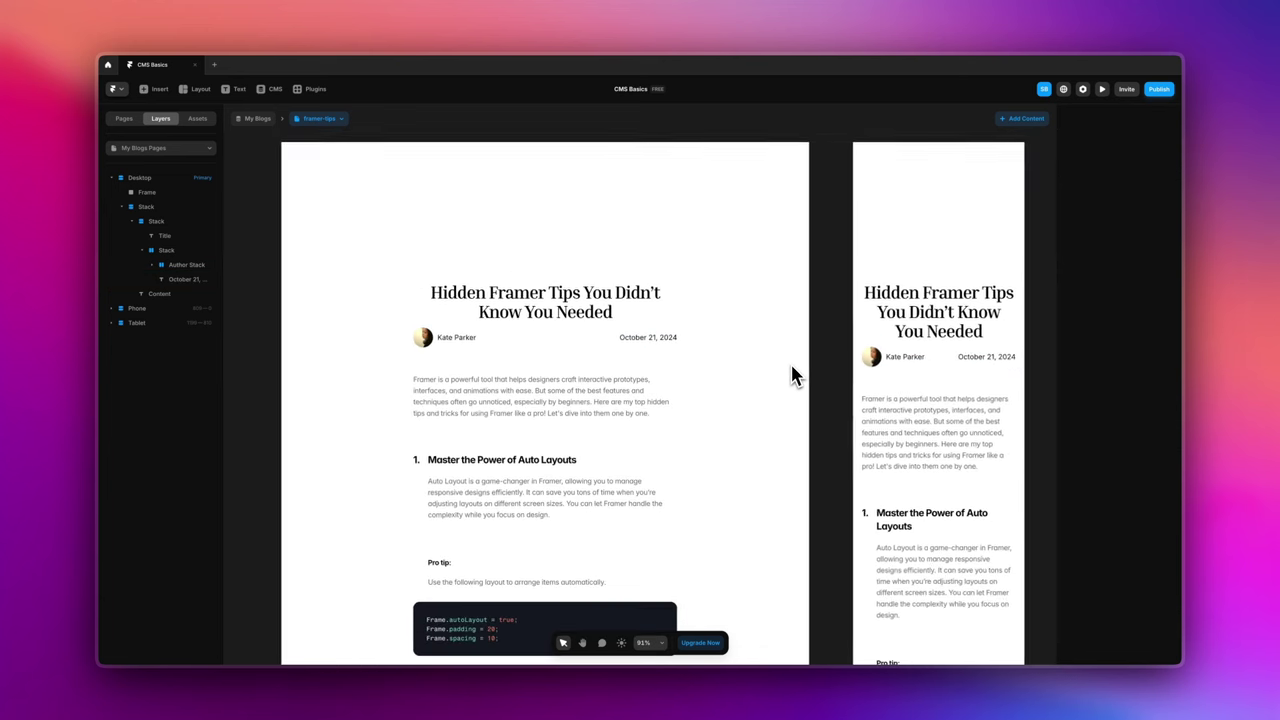
{"action": "scroll", "coordinate": [792, 366], "scroll_direction": "down", "scroll_amount": 2}
{"action": "scroll", "coordinate": [792, 375], "scroll_direction": "up", "scroll_amount": 1}
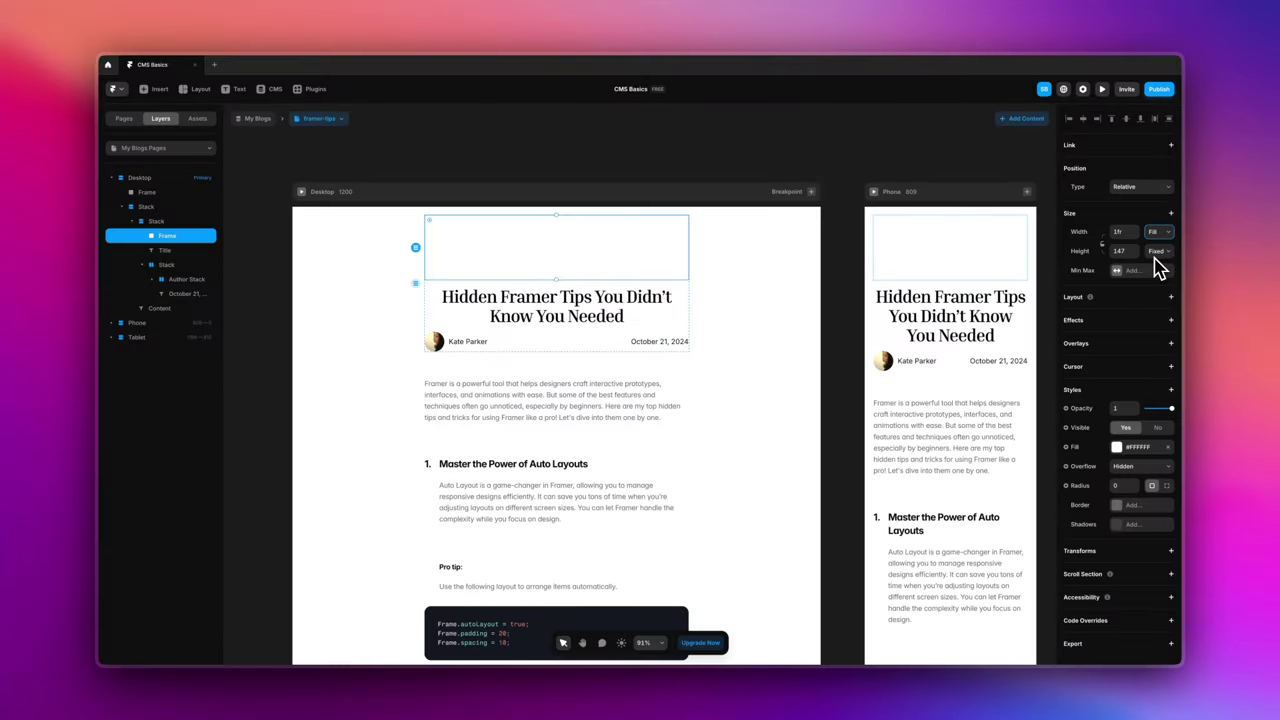
{"action": "left_click", "coordinate": [1079, 447]}
{"action": "mouse_move", "coordinate": [1095, 486]}
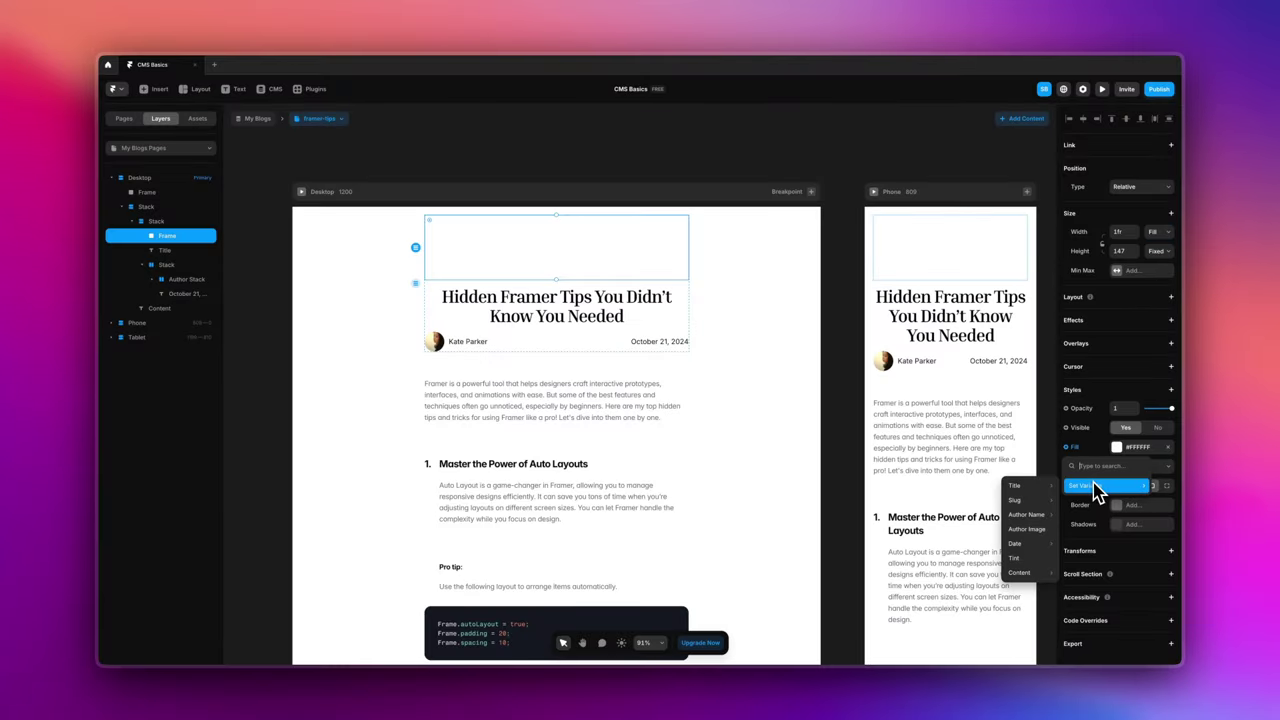
{"action": "left_click", "coordinate": [1033, 563]}
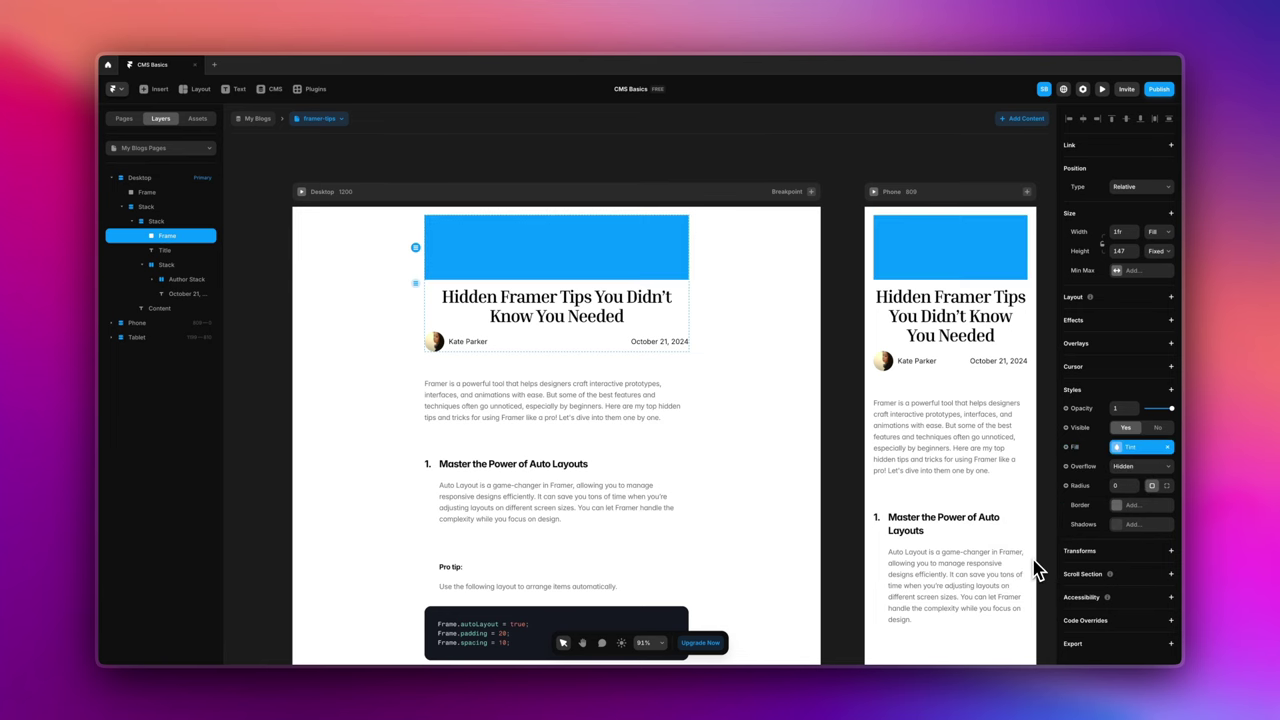
{"action": "key", "text": "Escape"}
{"action": "scroll", "coordinate": [776, 372], "scroll_direction": "down", "scroll_amount": 3}
{"action": "scroll", "coordinate": [777, 378], "scroll_direction": "down", "scroll_amount": 2}
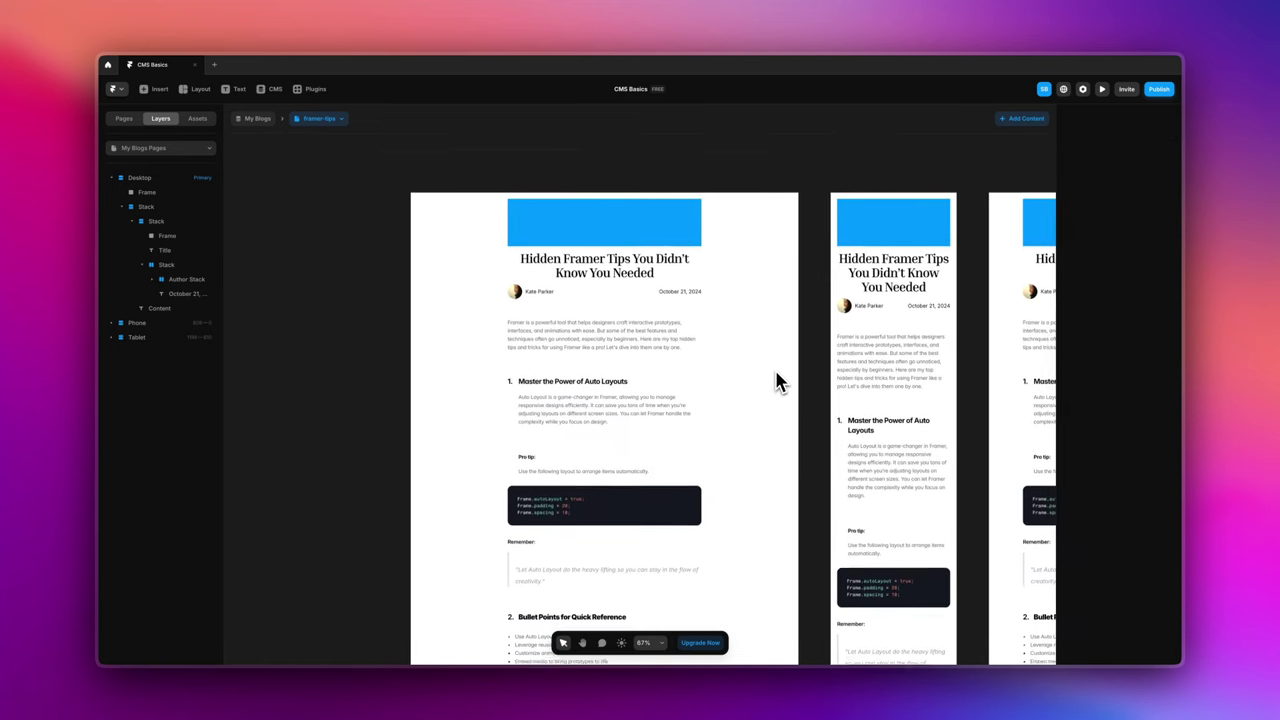
- Open the My Blogs collection in the CMS from the blog detail page
{"action": "left_click", "coordinate": [665, 230]}
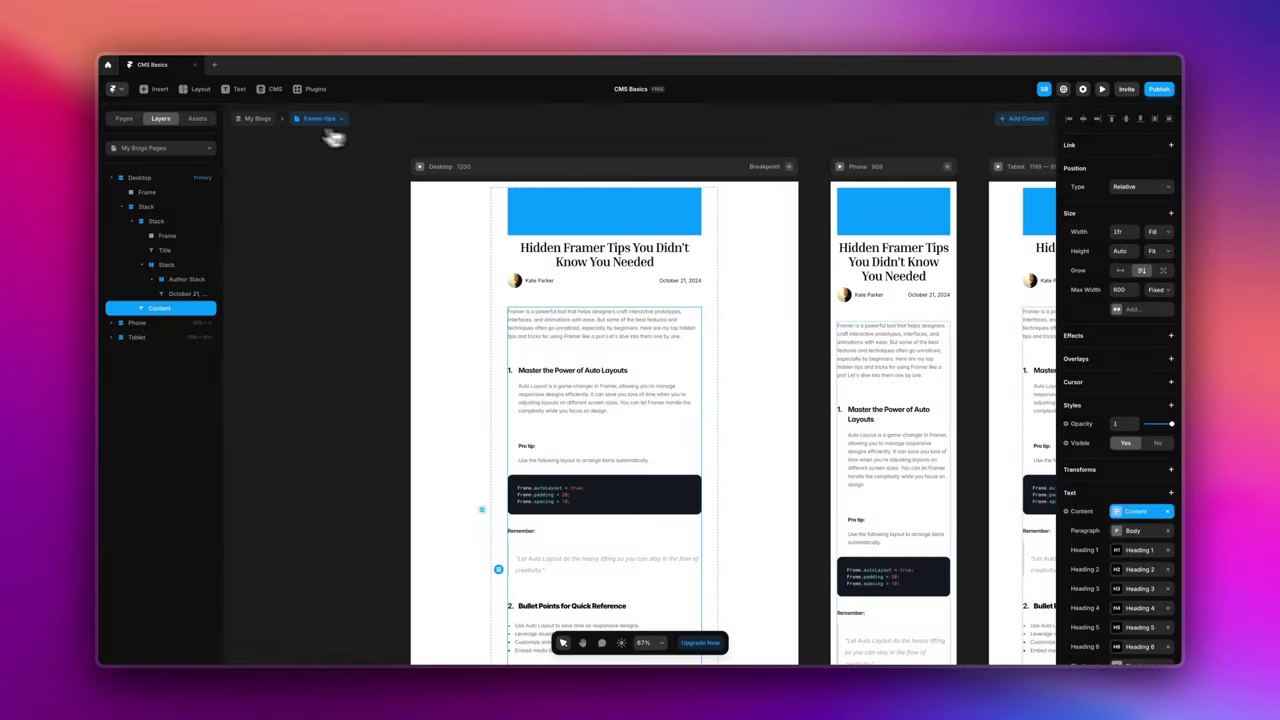
{"action": "left_click", "coordinate": [262, 119]}
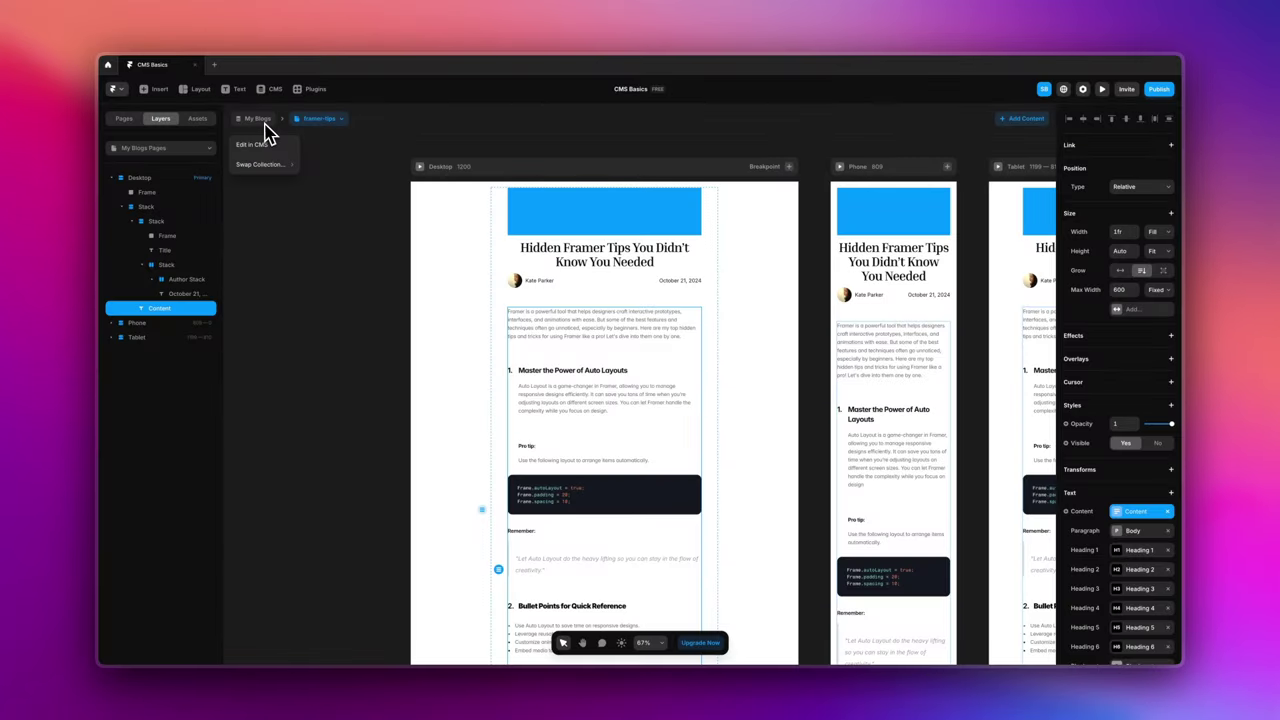
{"action": "left_click", "coordinate": [262, 145]}
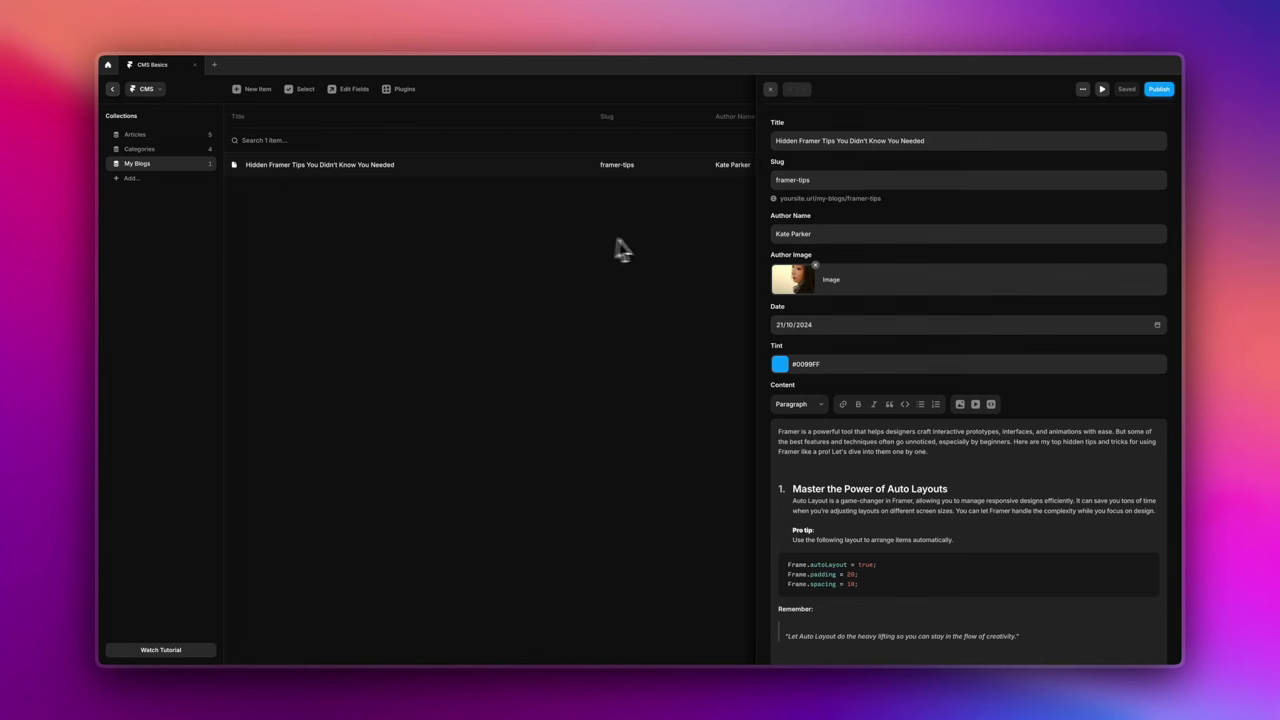
- Add an Image field named Hero Image to the My Blogs collection, with Screenshot 2024-10-21 at 1.11.04 AM.png uploaded as its default
{"action": "left_click", "coordinate": [352, 92]}
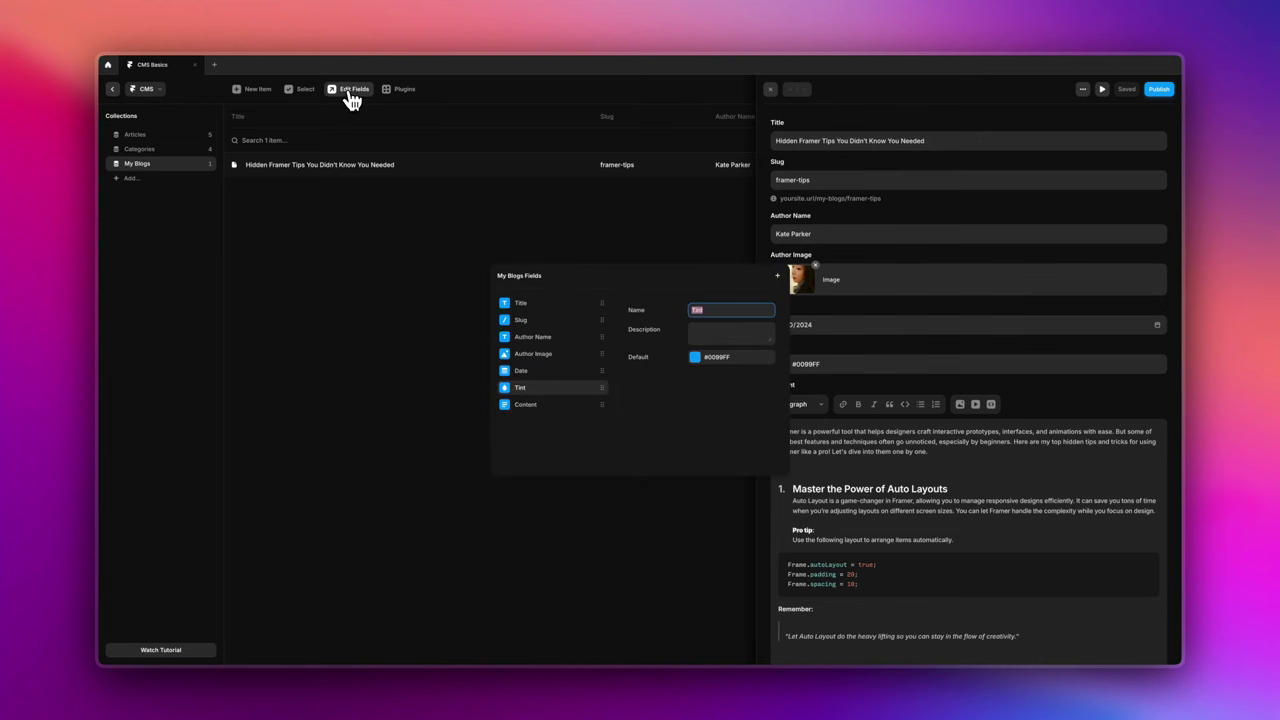
{"action": "left_click", "coordinate": [780, 282]}
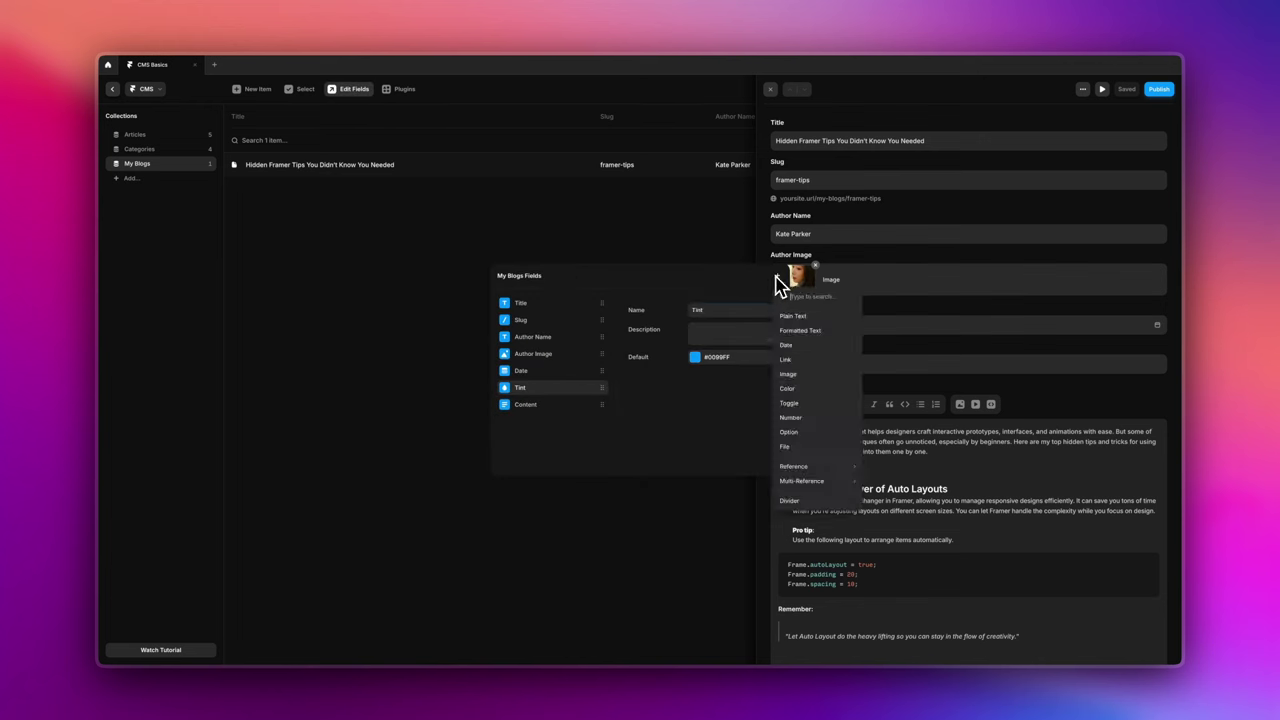
{"action": "left_click", "coordinate": [800, 376]}
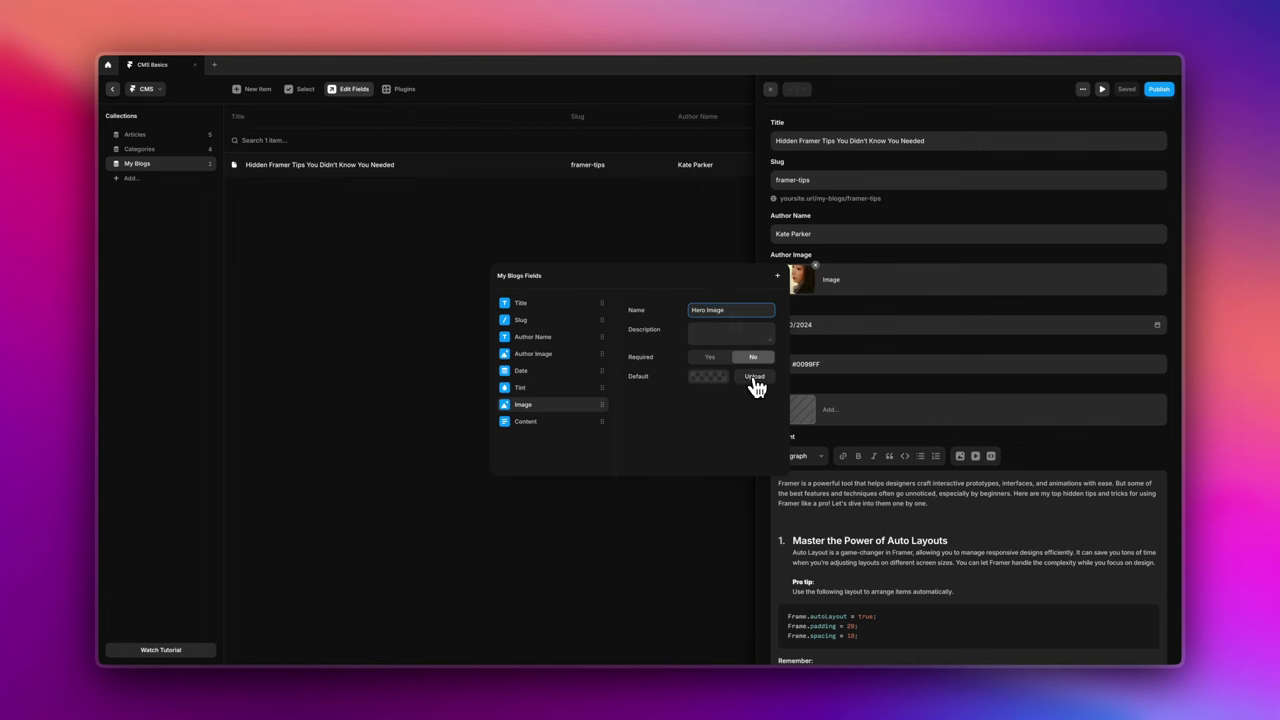
{"action": "left_click", "coordinate": [755, 378]}
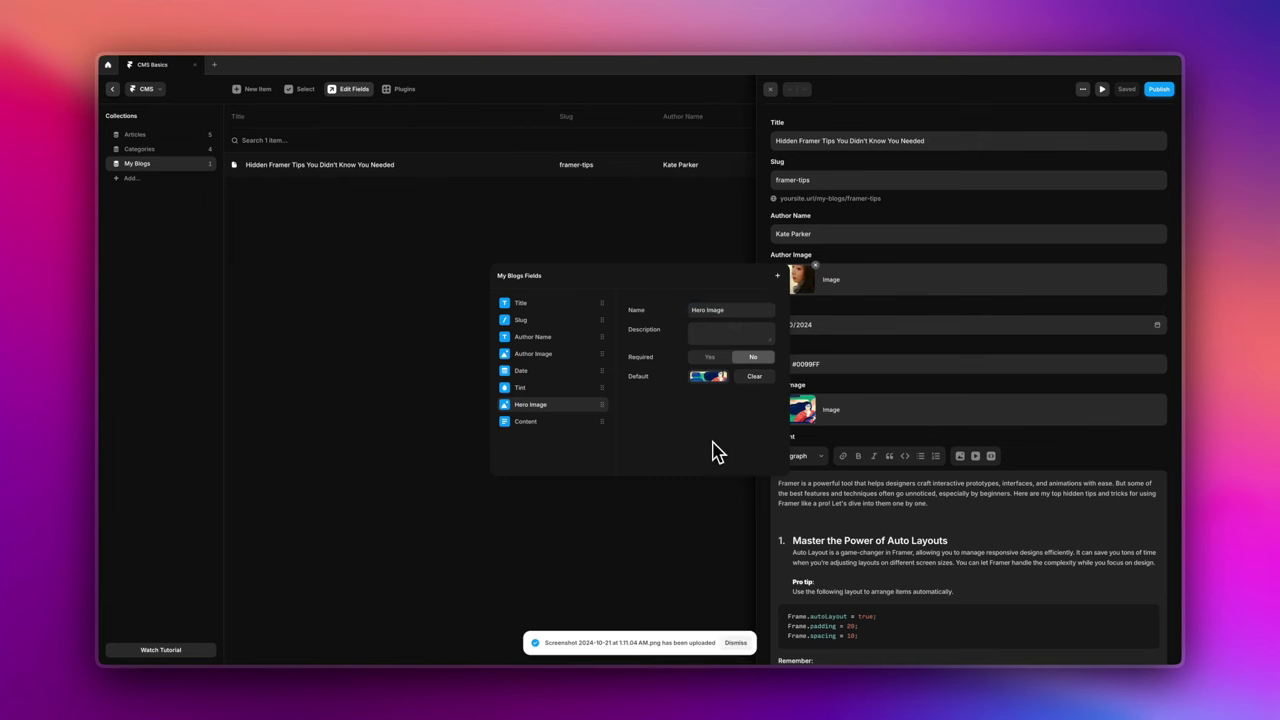
{"action": "left_click", "coordinate": [565, 246]}
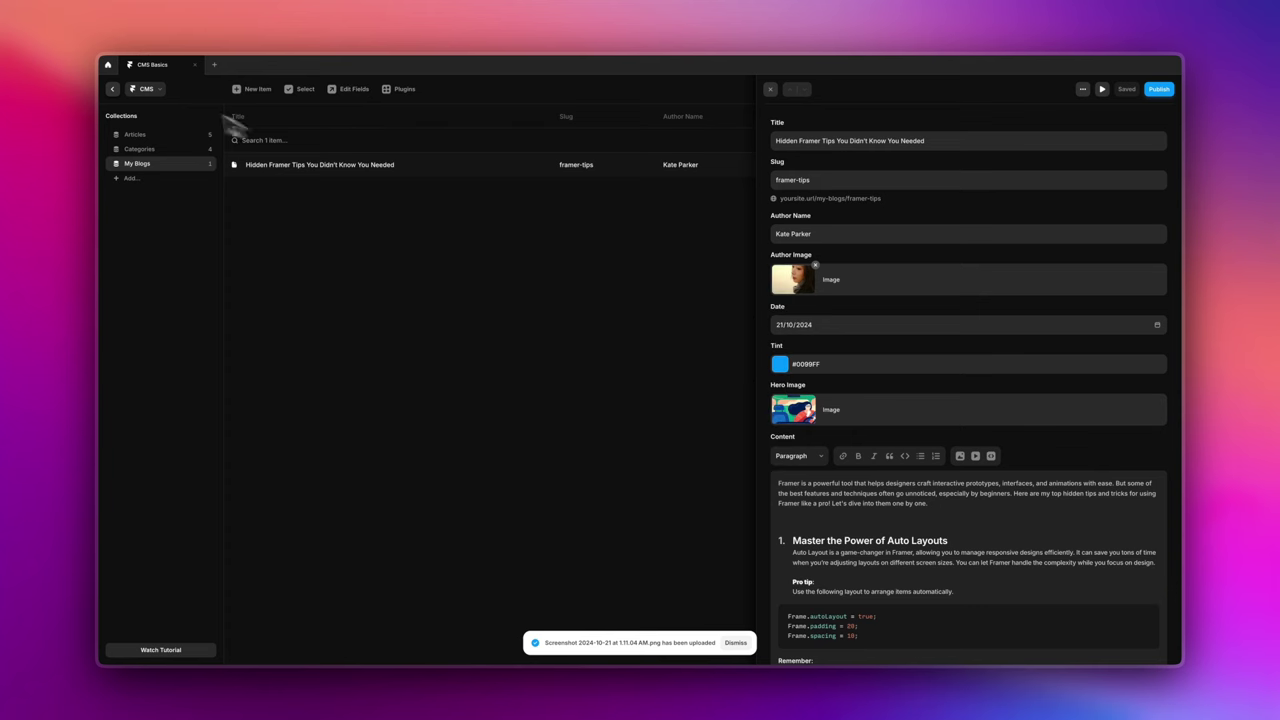
- Return to the detail page and bind the fill of the frame above the blog title to the Hero Image variable
{"action": "left_click", "coordinate": [112, 89]}
{"action": "left_click", "coordinate": [605, 212]}
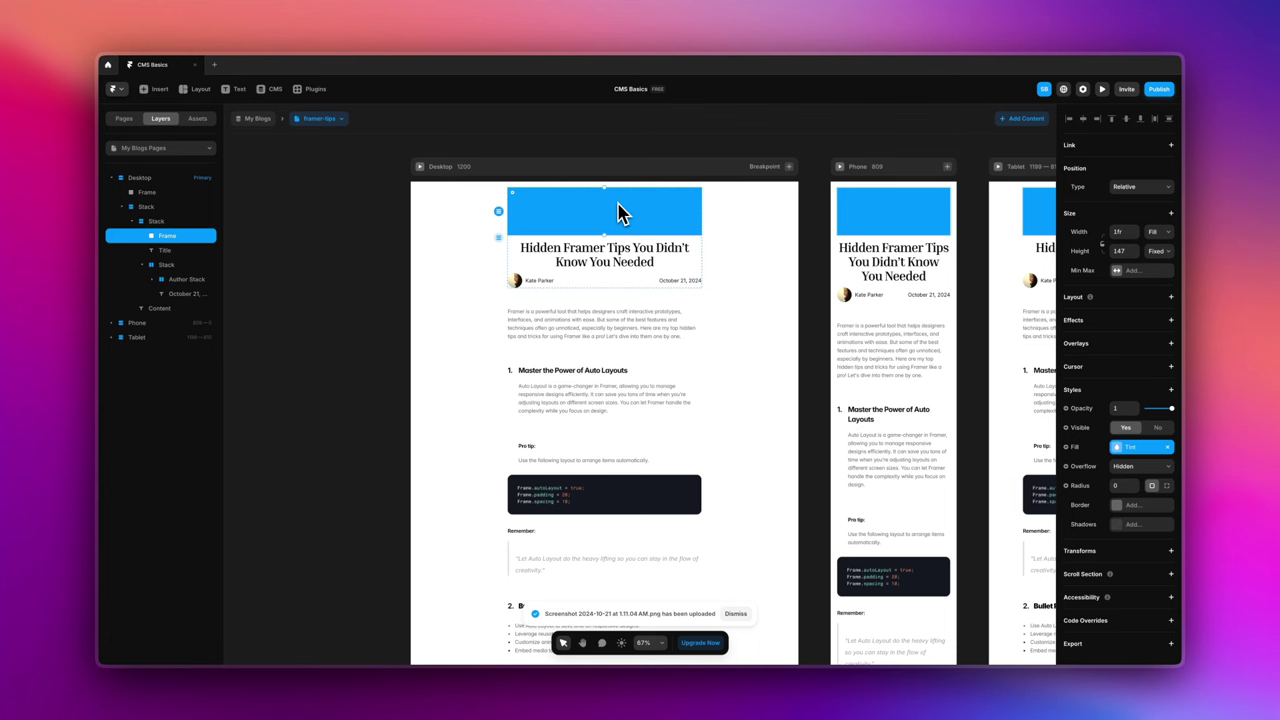
{"action": "left_click", "coordinate": [1073, 449]}
{"action": "mouse_move", "coordinate": [1083, 487]}
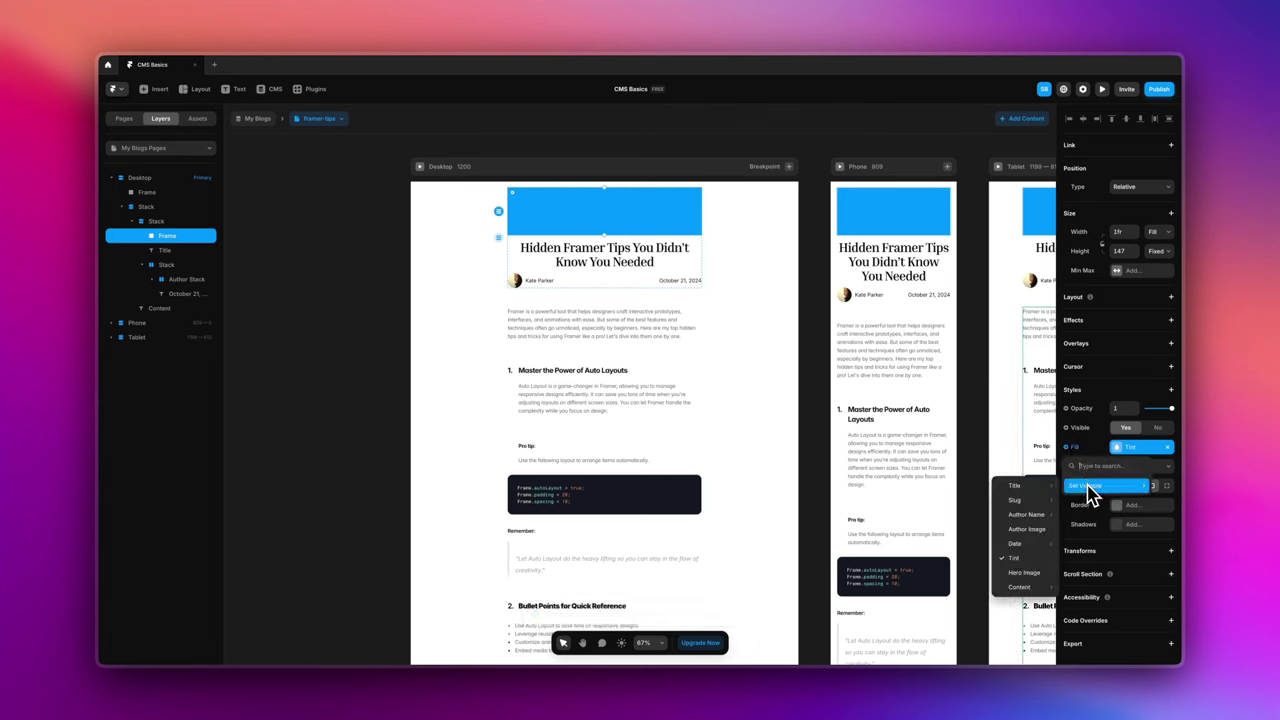
{"action": "left_click", "coordinate": [1034, 577]}
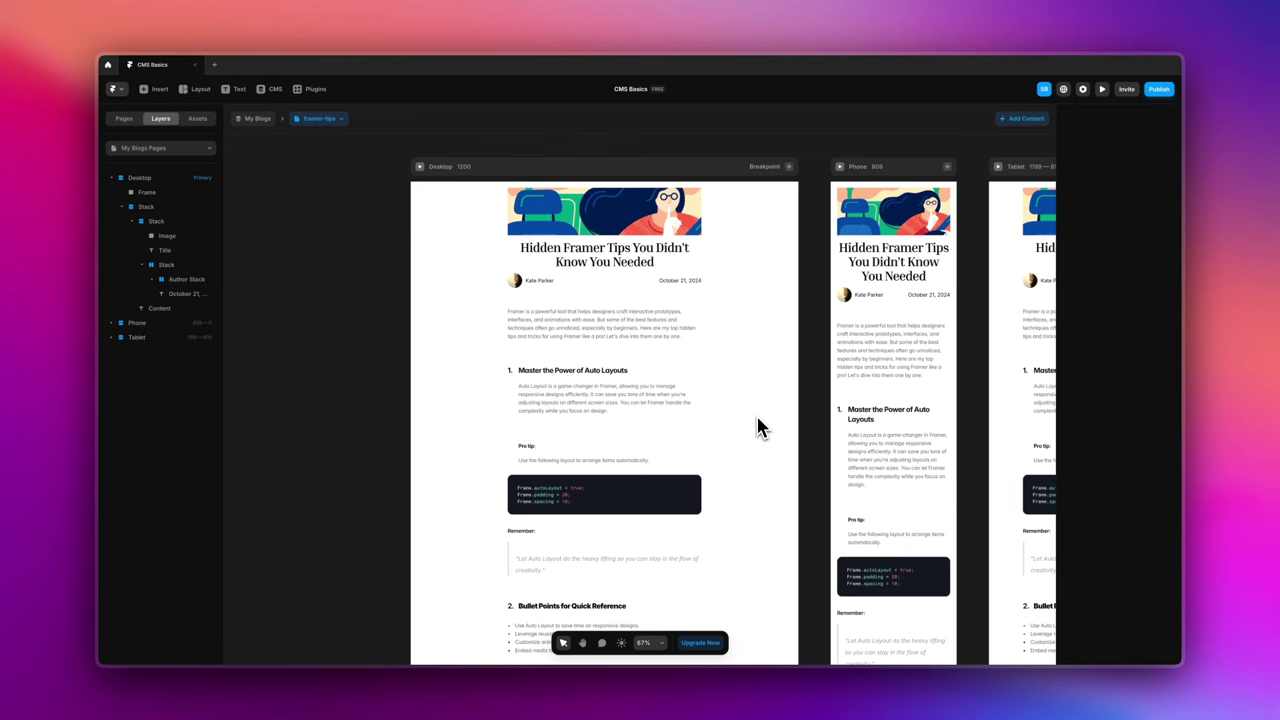
- Set the Desktop breakpoint's top padding to 100, check the page from top to content images, and deselect the breakpoint
{"action": "left_click", "coordinate": [700, 167]}
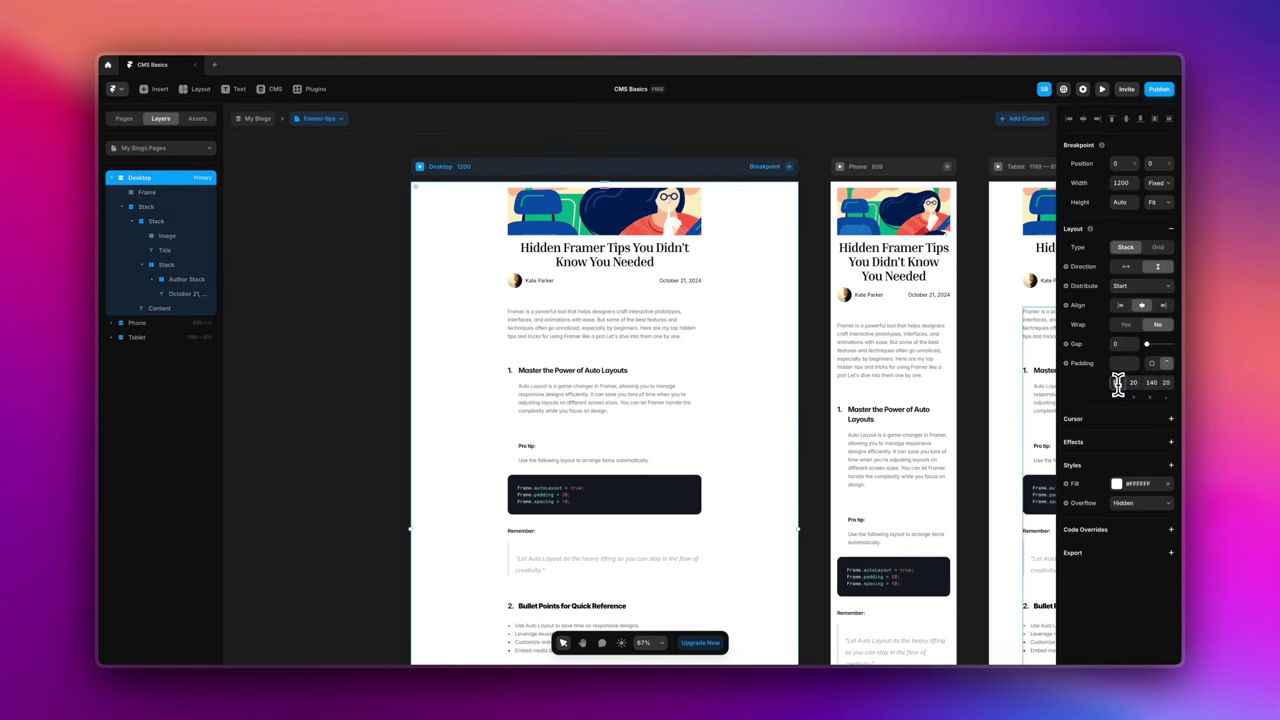
{"action": "key", "text": "Return"}
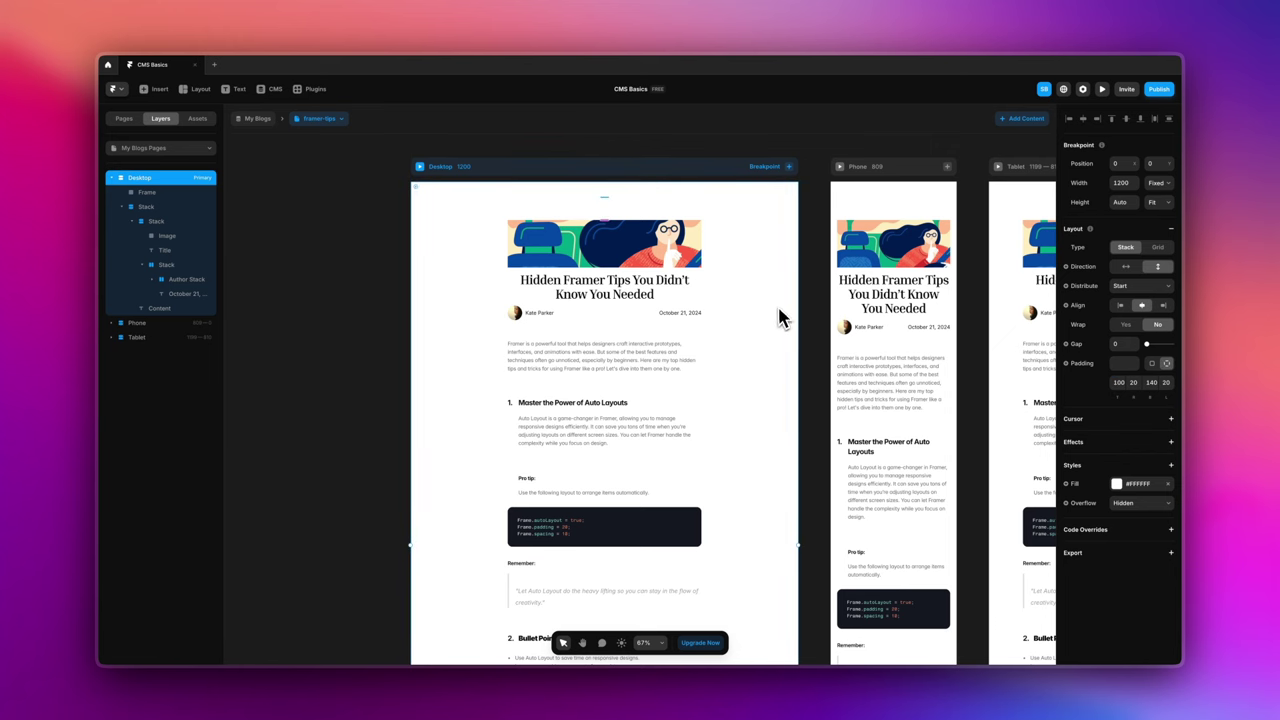
{"action": "scroll", "coordinate": [775, 420], "scroll_direction": "down", "scroll_amount": 10}
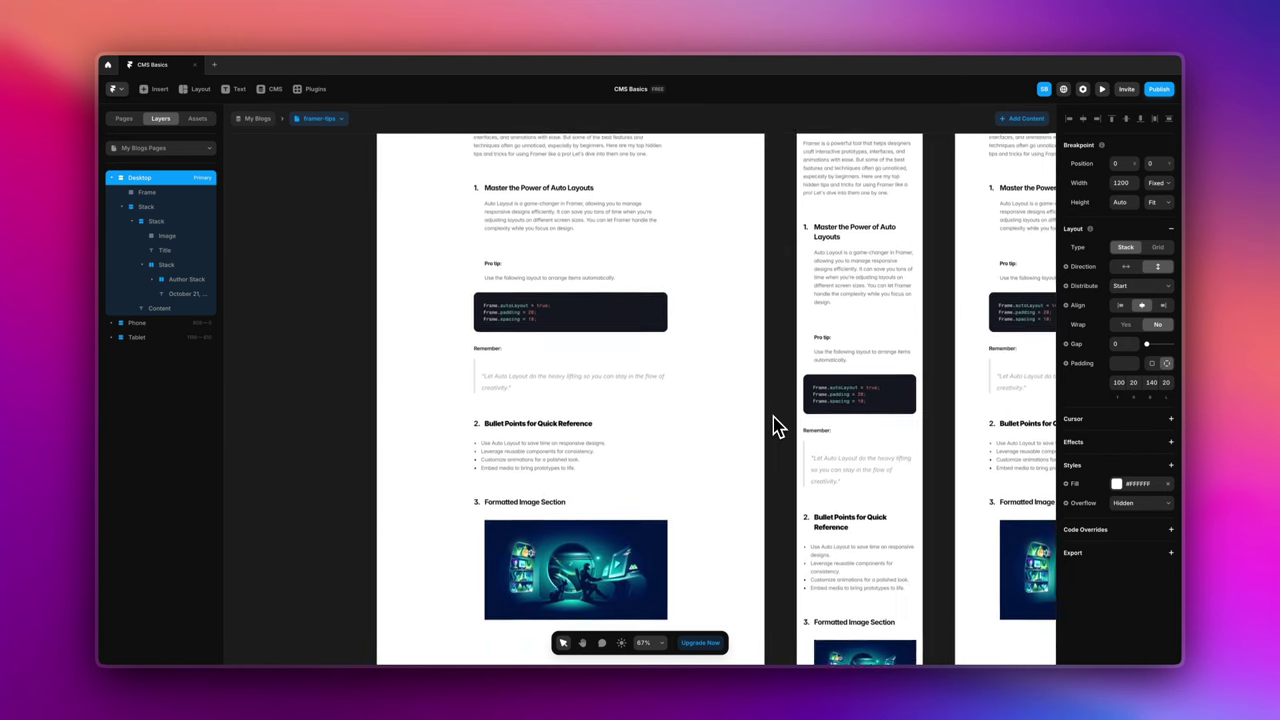
{"action": "scroll", "coordinate": [776, 422], "scroll_direction": "up", "scroll_amount": 13}
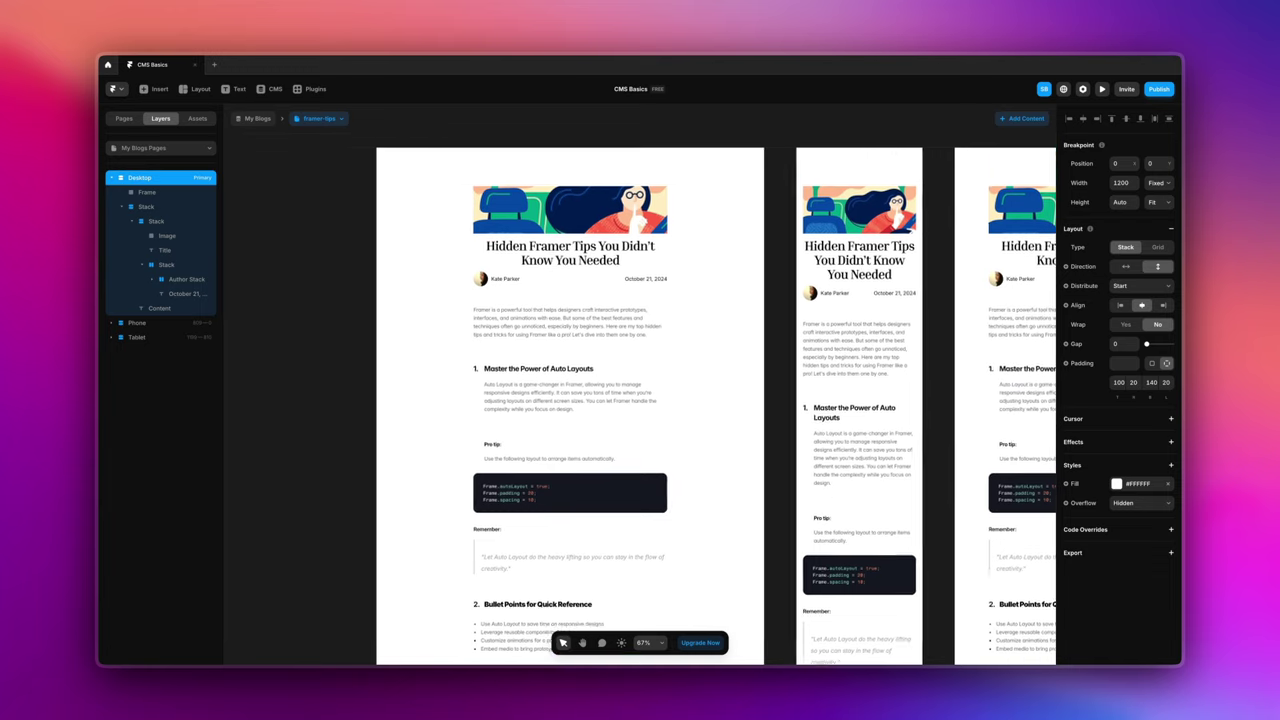
{"action": "left_click", "coordinate": [680, 176]}
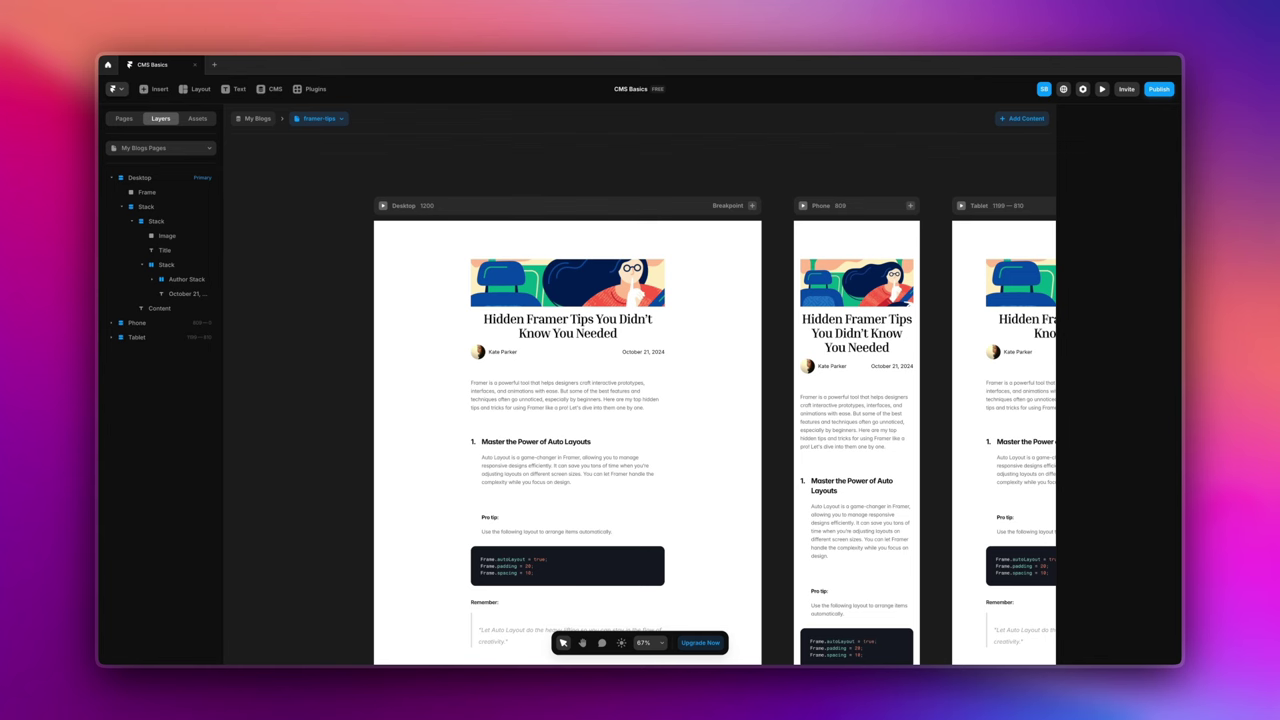
{"action": "scroll", "coordinate": [720, 330], "scroll_direction": "down", "scroll_amount": 5}
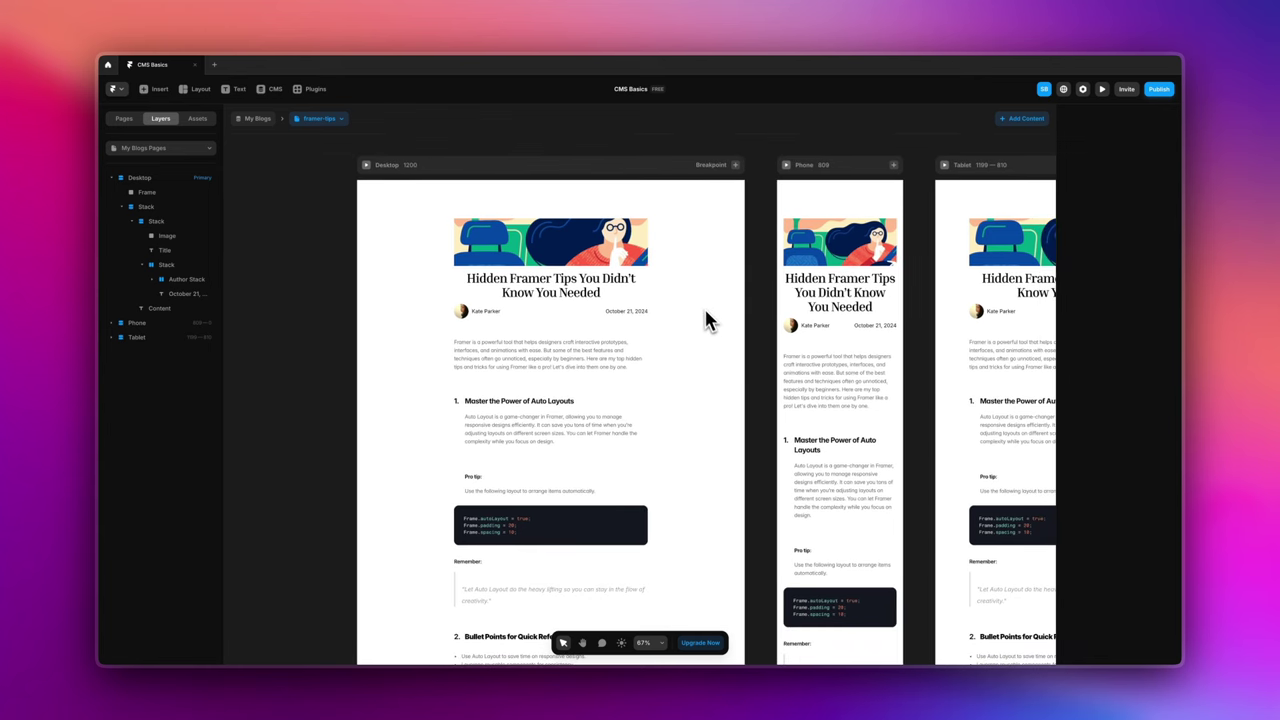
{"action": "scroll", "coordinate": [700, 310], "scroll_direction": "right", "scroll_amount": 2}
{"action": "scroll", "coordinate": [700, 310], "scroll_direction": "down", "scroll_amount": 1}
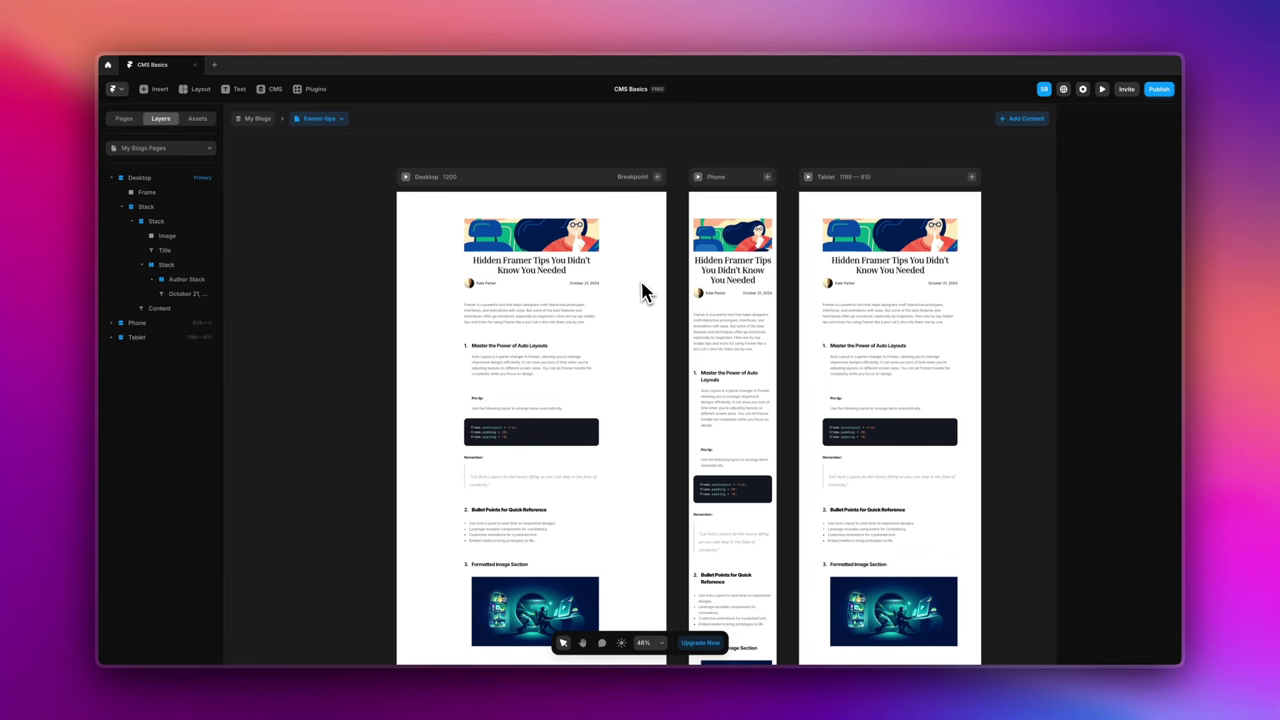
- Create a My Blogs item titled "Why Learning Framer is Essential for Designers" with the slug framer-for-designers
{"action": "scroll", "coordinate": [643, 289], "scroll_direction": "up", "scroll_amount": 2}
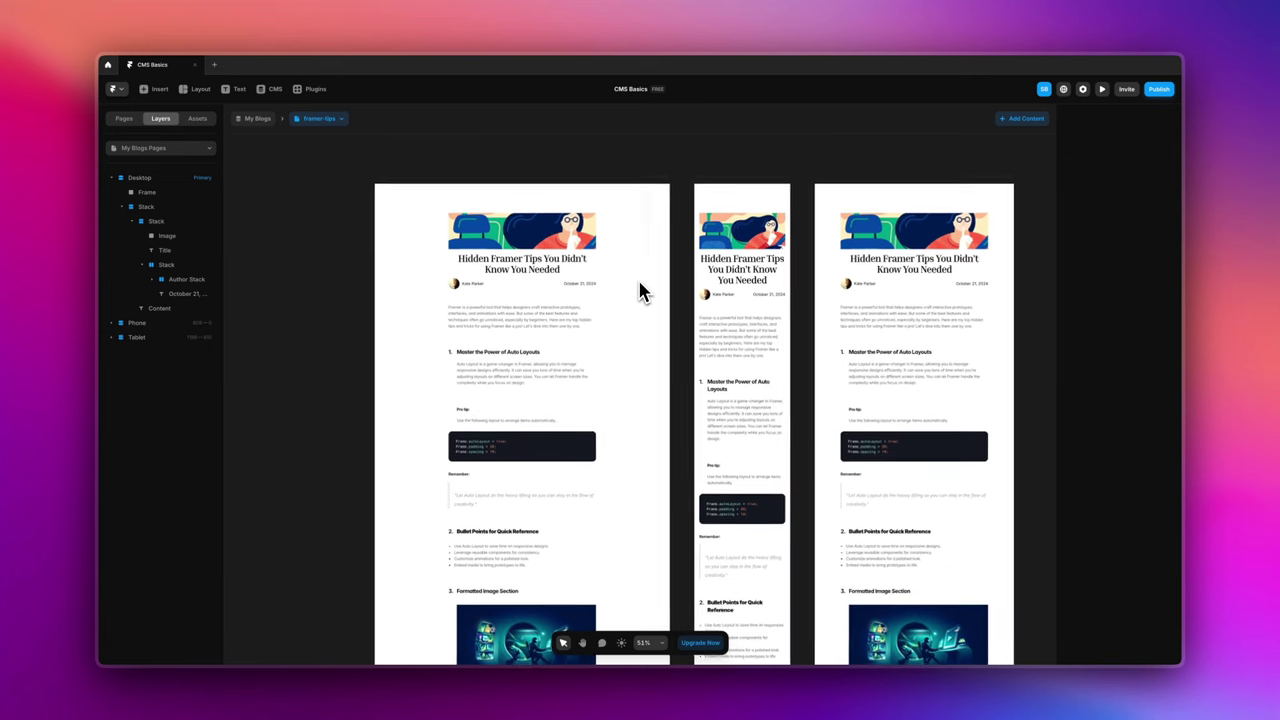
{"action": "left_click", "coordinate": [266, 131]}
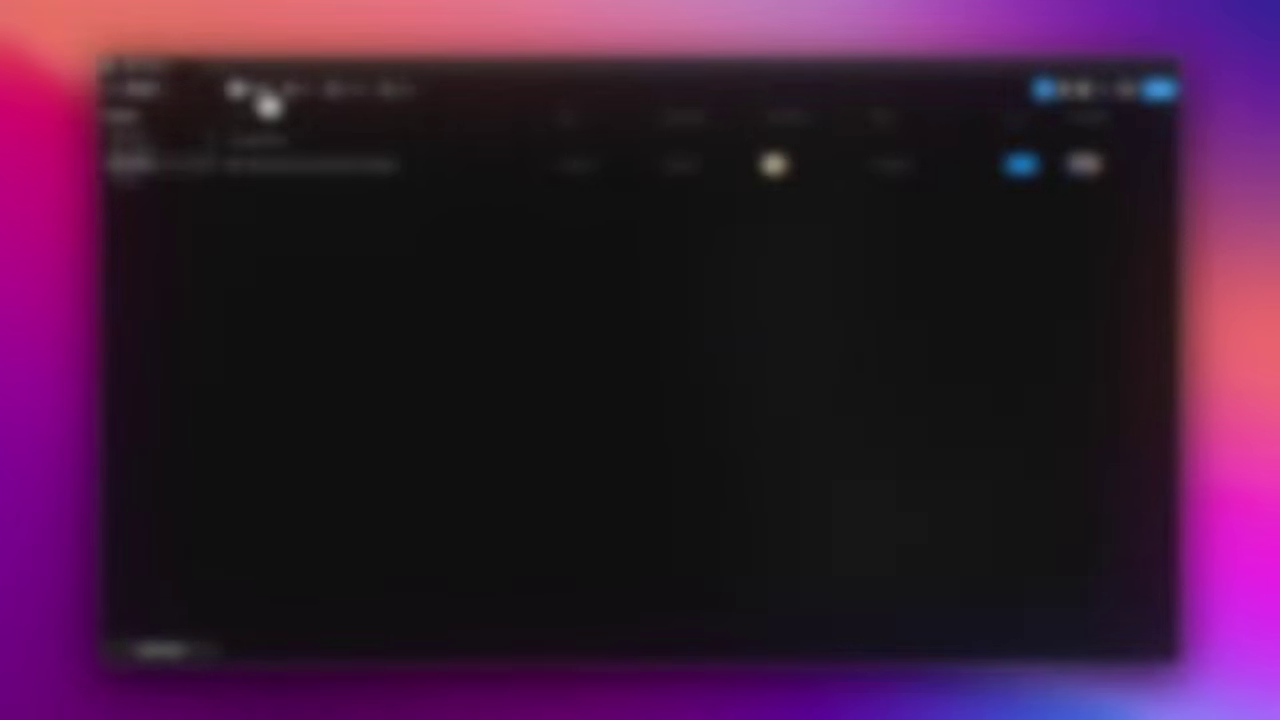
{"action": "left_click", "coordinate": [262, 94]}
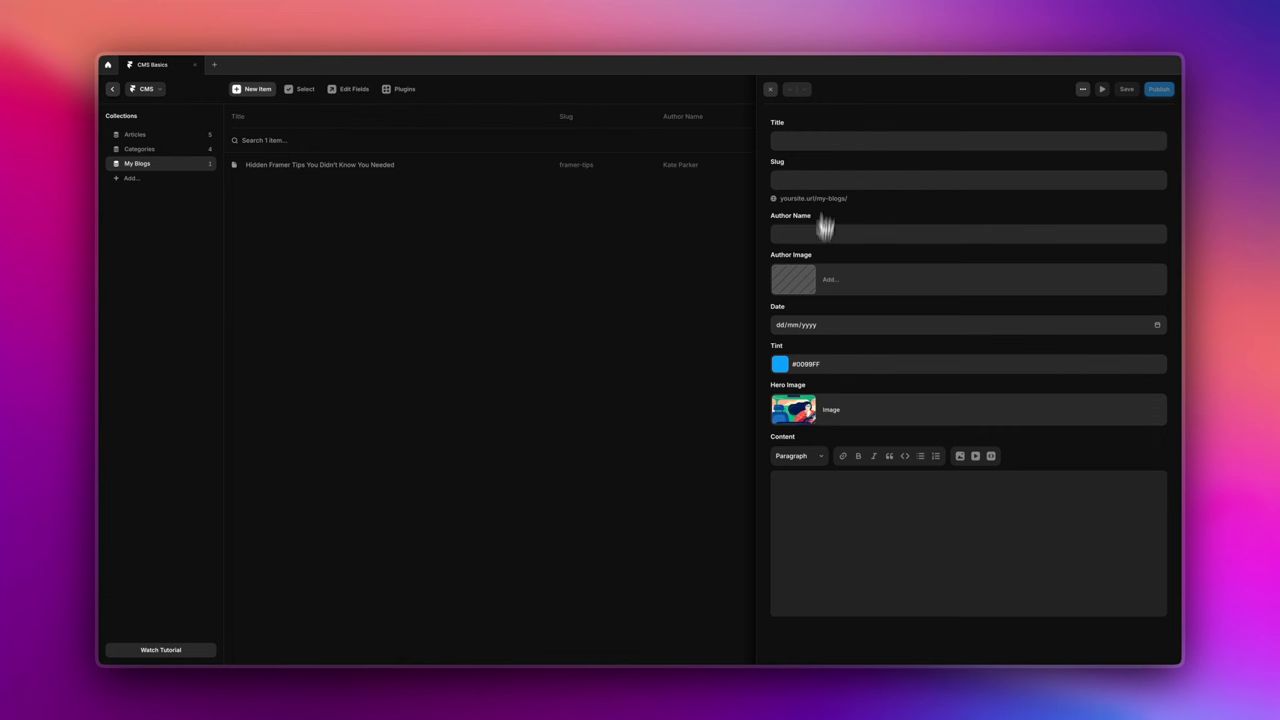
{"action": "left_click", "coordinate": [816, 142]}
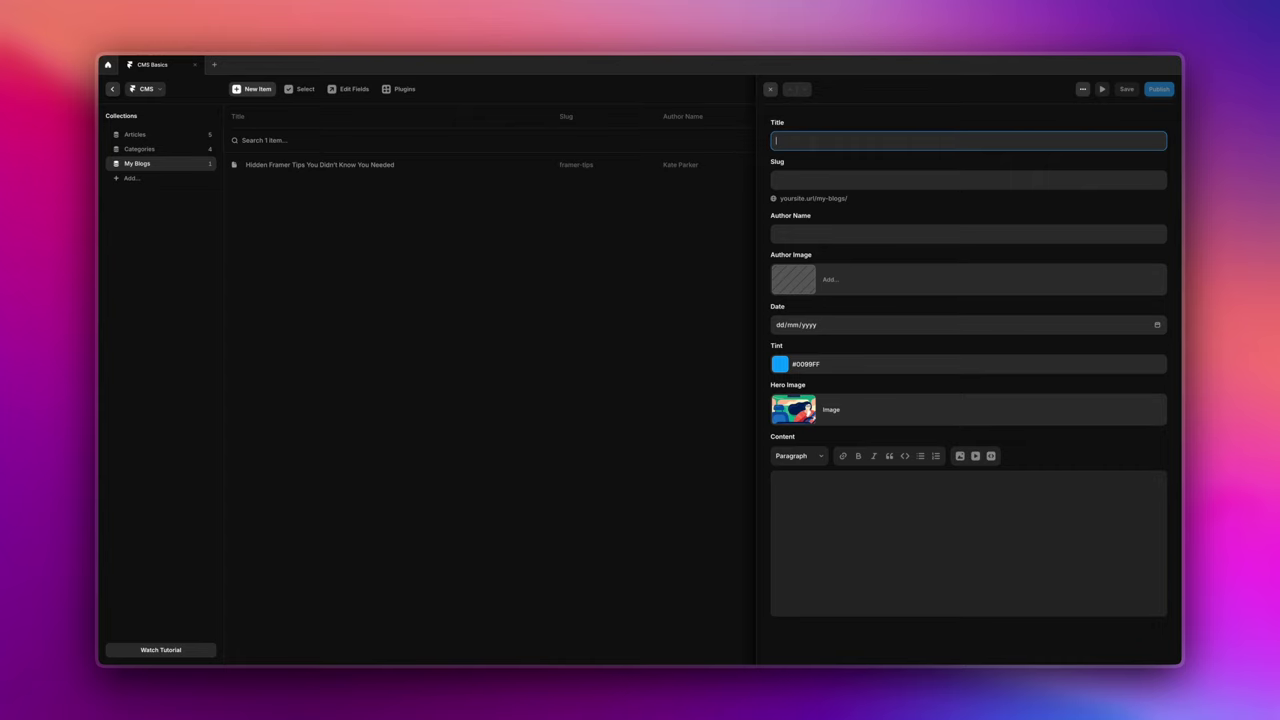
{"action": "type", "text": "Why Learning Framer is Essential for Designers"}
{"action": "left_click", "coordinate": [850, 183]}
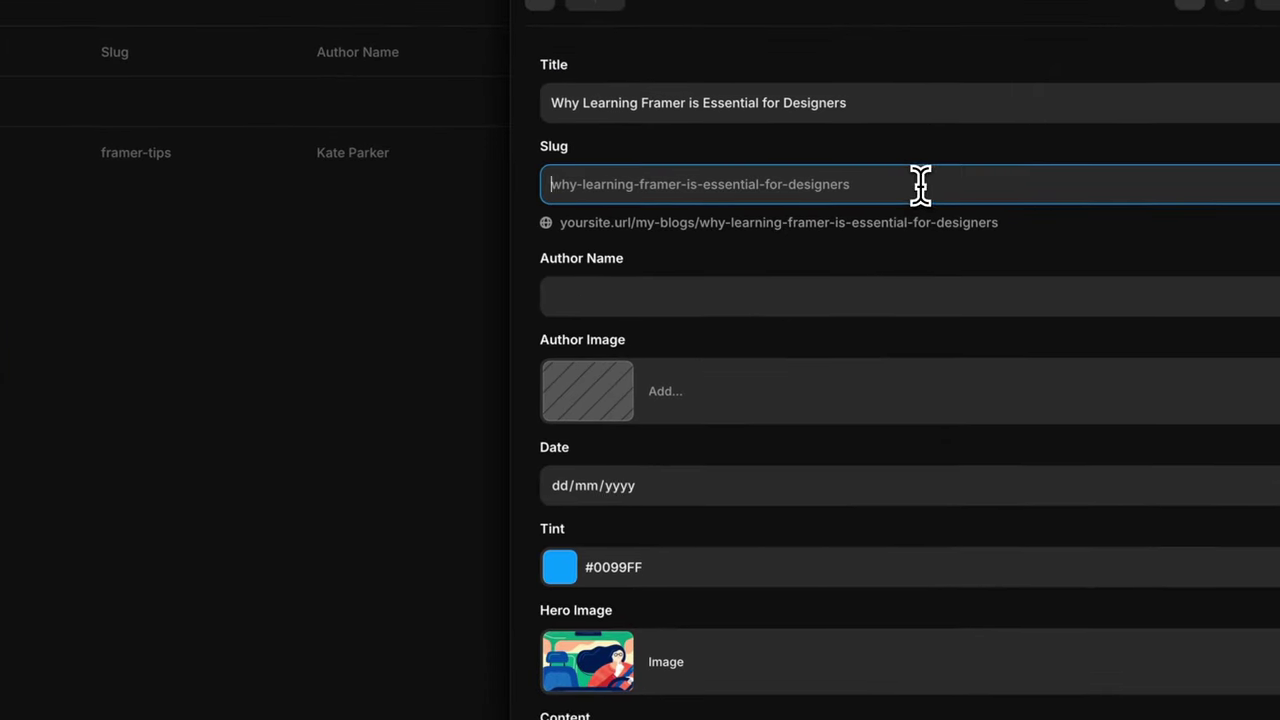
{"action": "type", "text": "framer"}
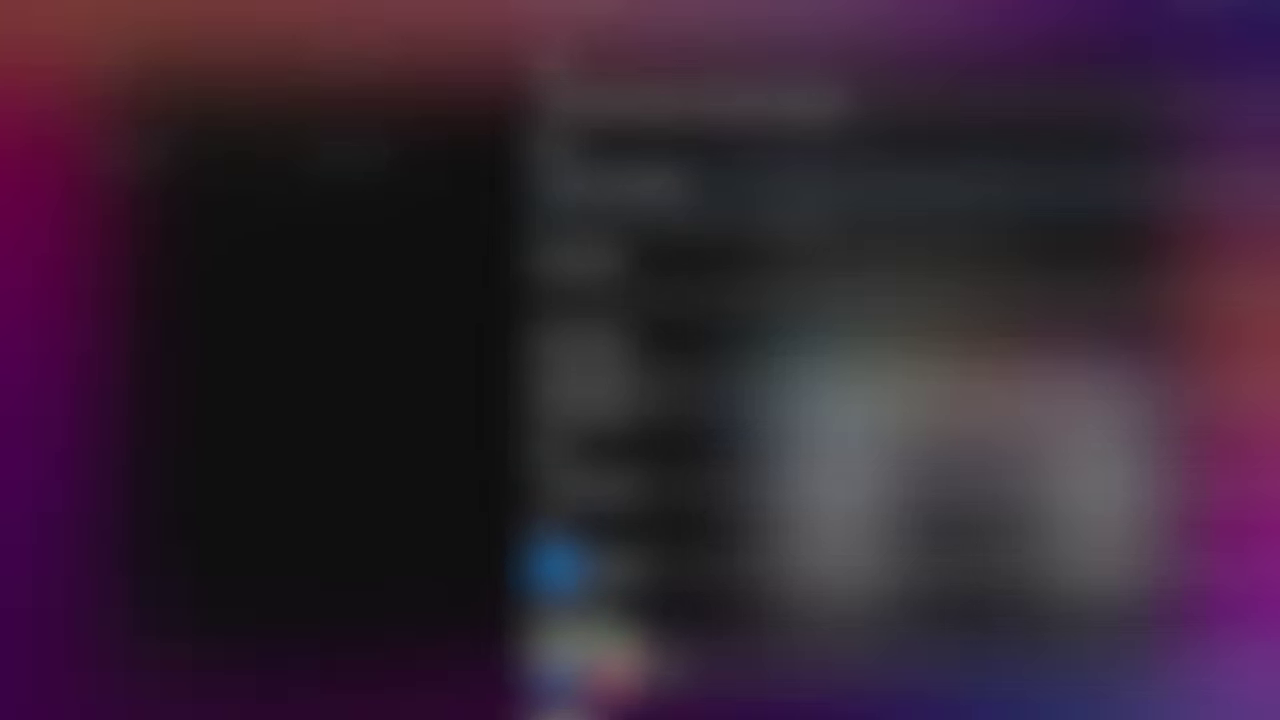
- Complete the new item with author details, images, content, date 31/10/2024 and tint #DDFF00, save it, and return to the page canvas
{"action": "scroll", "coordinate": [928, 393], "scroll_direction": "up", "scroll_amount": 2}
{"action": "scroll", "coordinate": [928, 393], "scroll_direction": "up", "scroll_amount": 4}
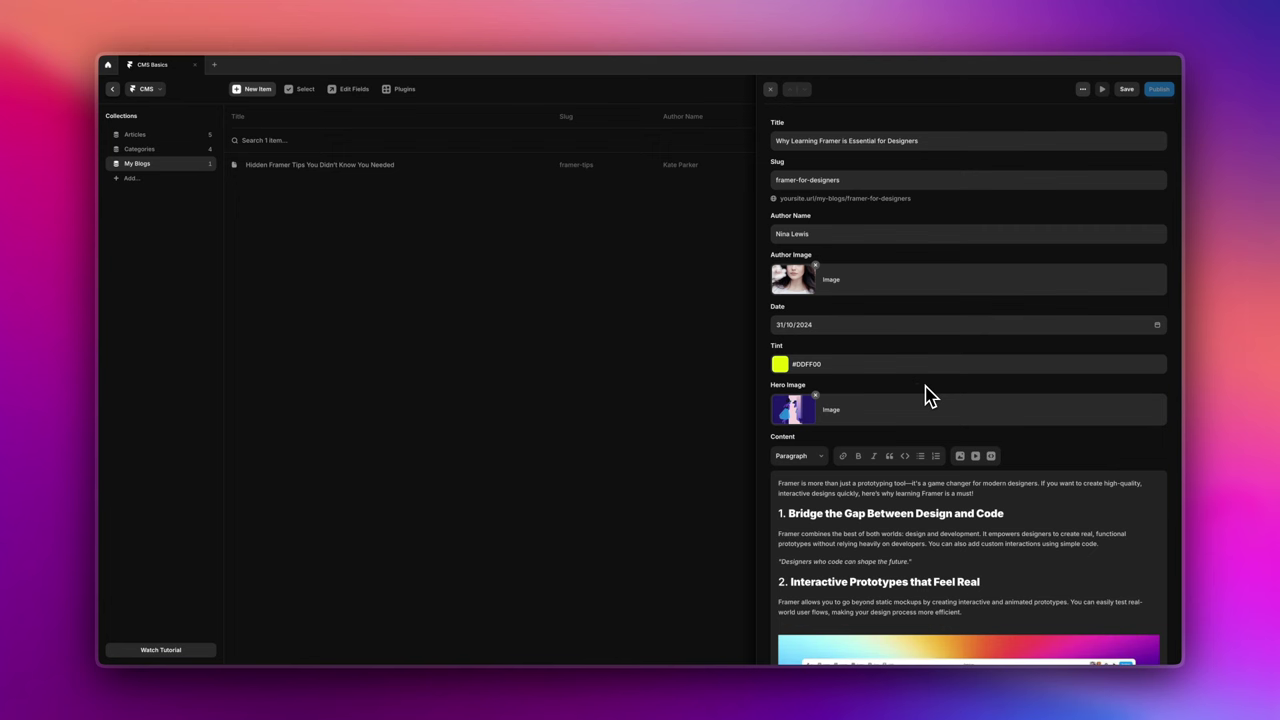
{"action": "left_click", "coordinate": [690, 352]}
{"action": "left_click", "coordinate": [708, 399]}
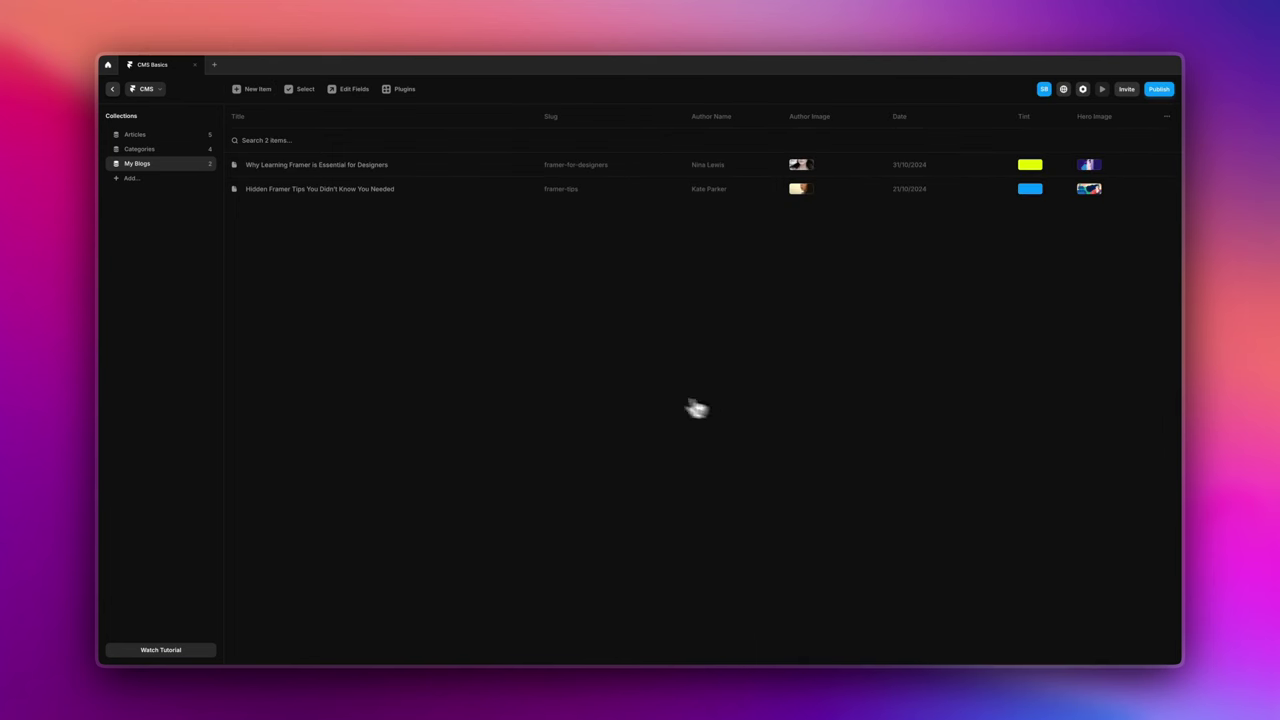
{"action": "left_click", "coordinate": [114, 90]}
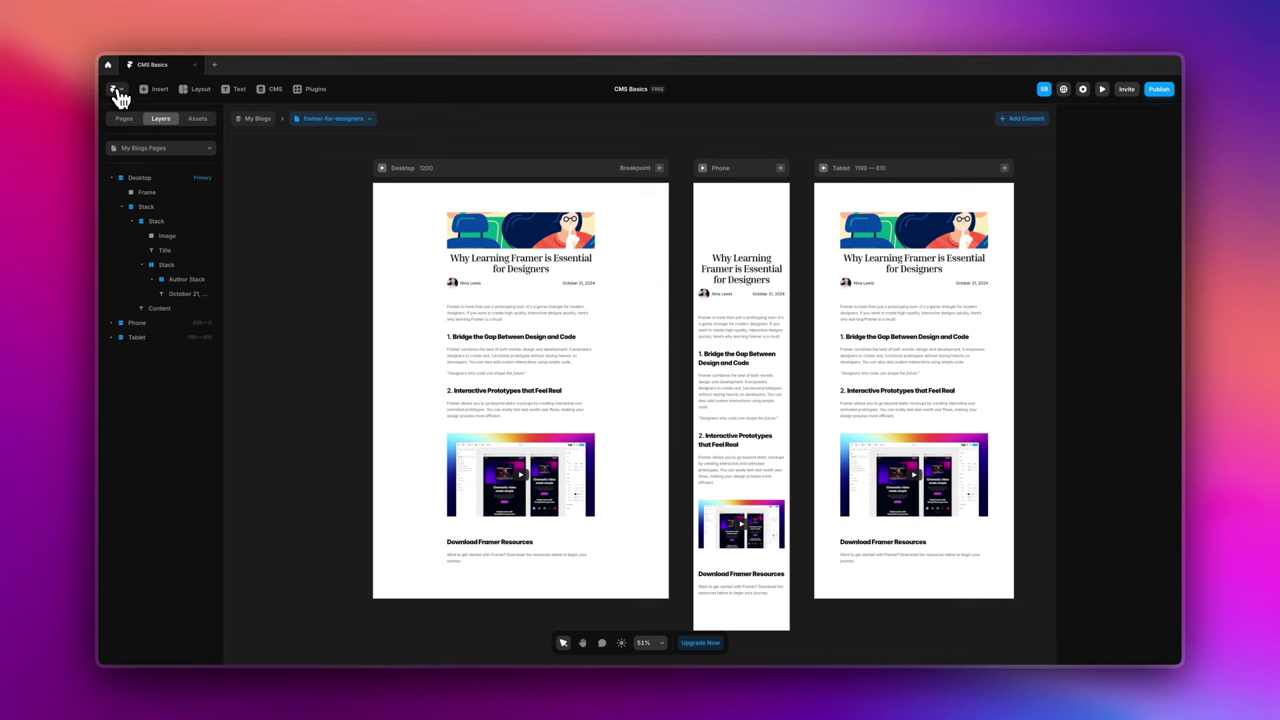
- Switch the blog page preview to the framer-tips item and back to framer-for-designers
{"action": "left_click", "coordinate": [350, 119]}
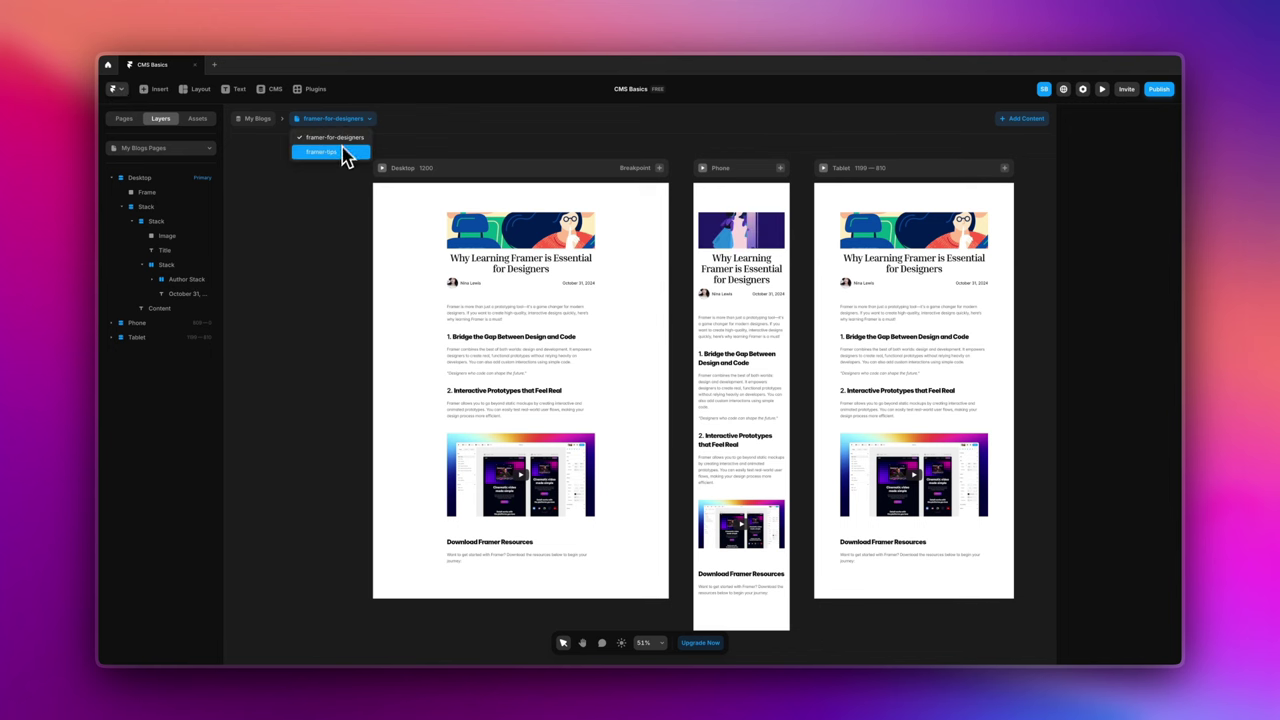
{"action": "left_click", "coordinate": [330, 152]}
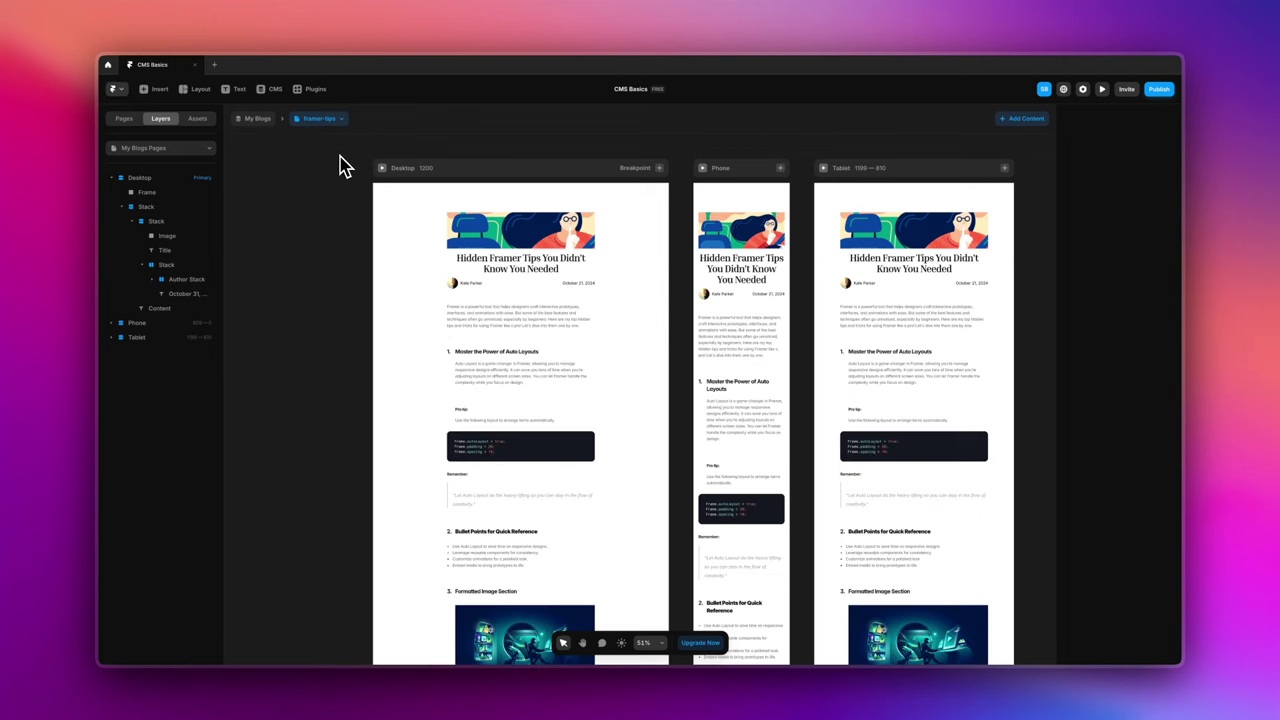
{"action": "left_click", "coordinate": [335, 119]}
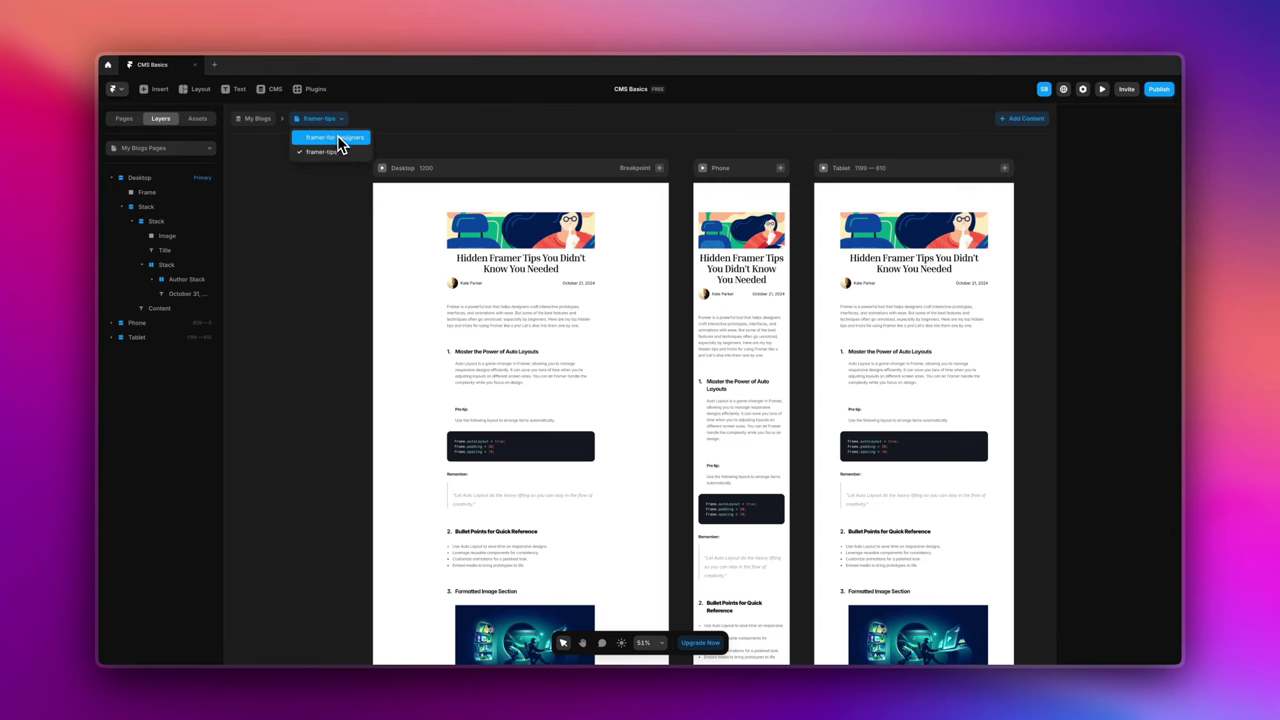
{"action": "left_click", "coordinate": [338, 136]}
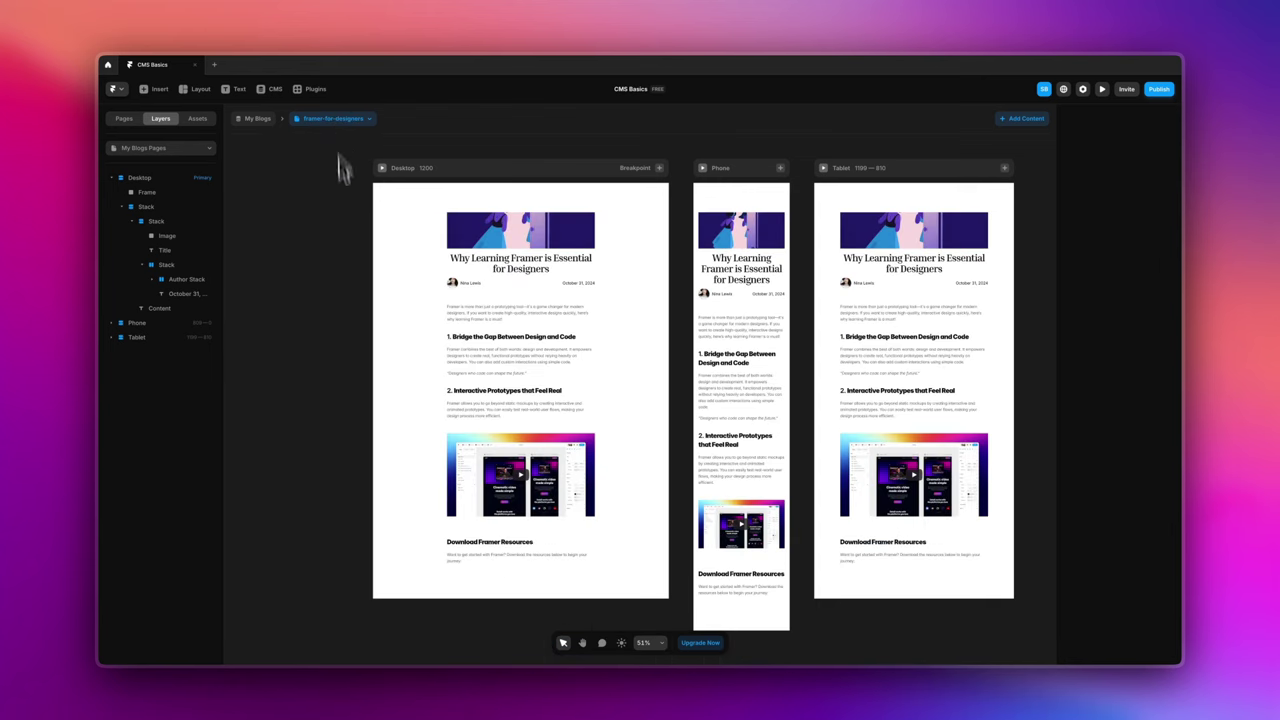
- Examine the framer-for-designers page from hero image to the download section across the desktop, phone and tablet layouts
{"action": "scroll", "coordinate": [480, 312], "scroll_direction": "up", "scroll_amount": 5}
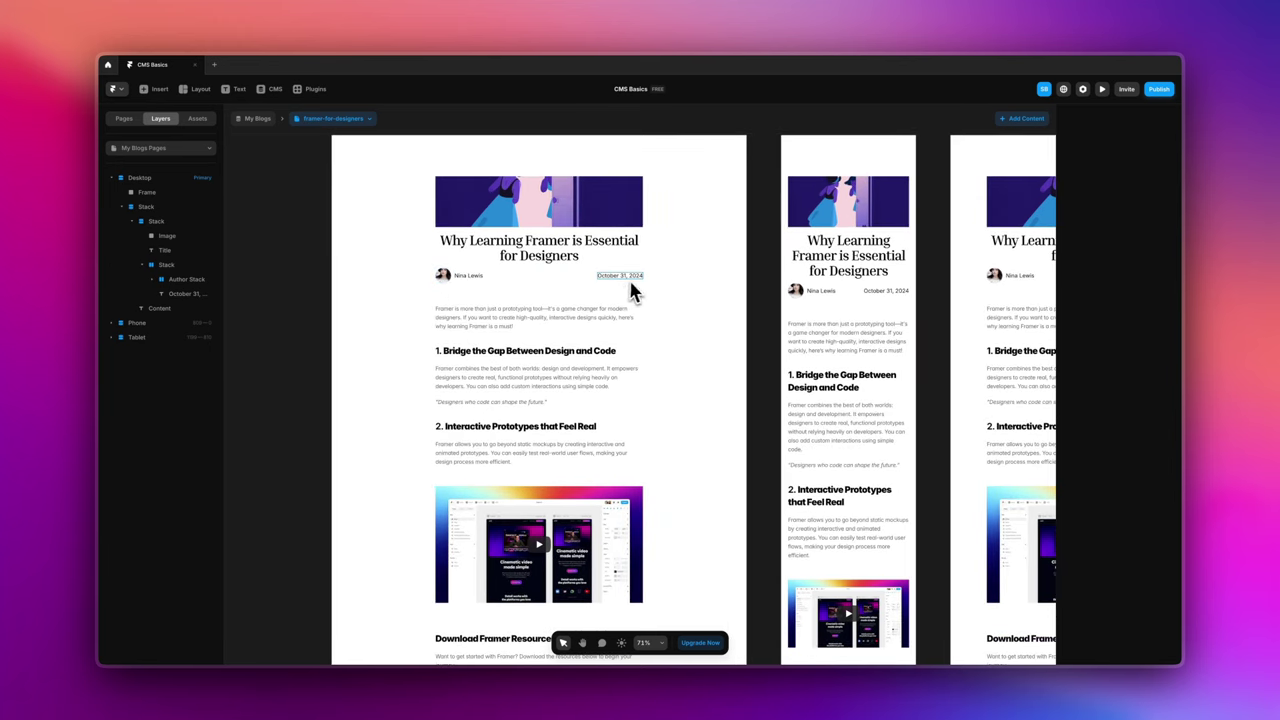
{"action": "scroll", "coordinate": [690, 355], "scroll_direction": "down", "scroll_amount": 2}
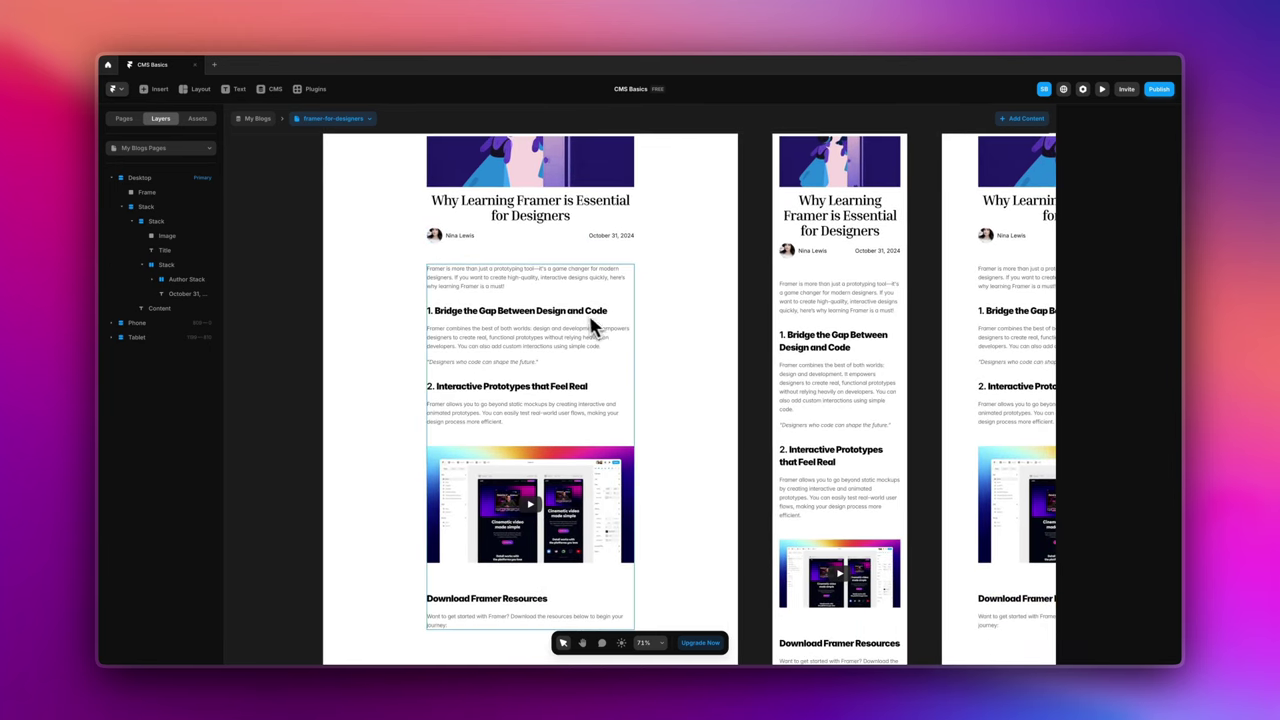
{"action": "scroll", "coordinate": [571, 403], "scroll_direction": "down", "scroll_amount": 4}
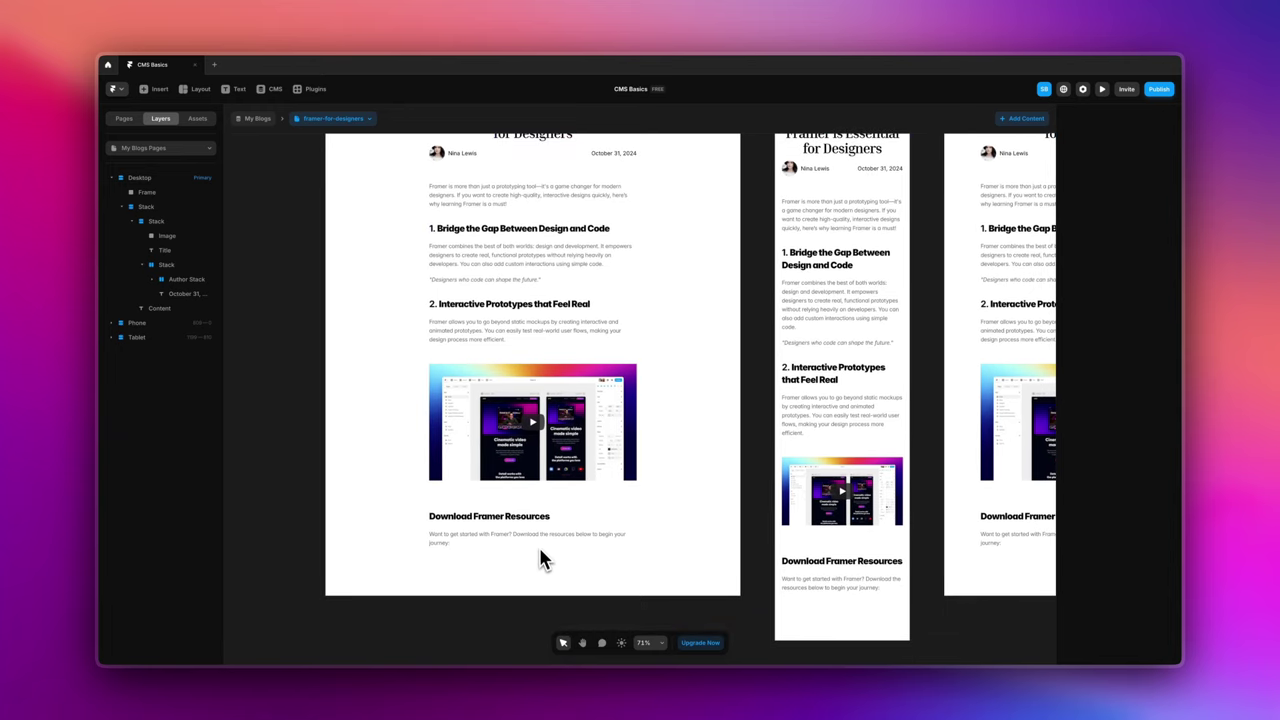
{"action": "scroll", "coordinate": [538, 552], "scroll_direction": "up", "scroll_amount": 3}
{"action": "scroll", "coordinate": [537, 556], "scroll_direction": "down", "scroll_amount": 2}
{"action": "scroll", "coordinate": [539, 561], "scroll_direction": "up", "scroll_amount": 2}
{"action": "scroll", "coordinate": [539, 561], "scroll_direction": "left", "scroll_amount": 2}
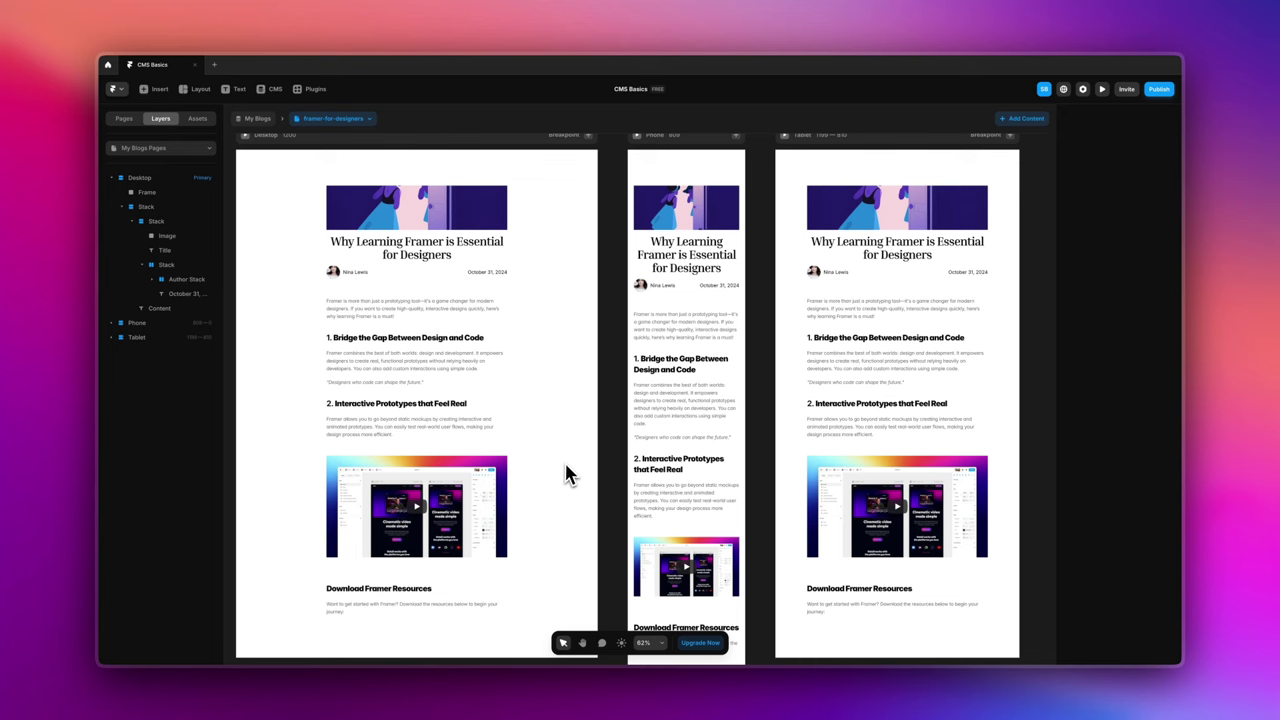
{"action": "scroll", "coordinate": [566, 474], "scroll_direction": "left", "scroll_amount": 1}
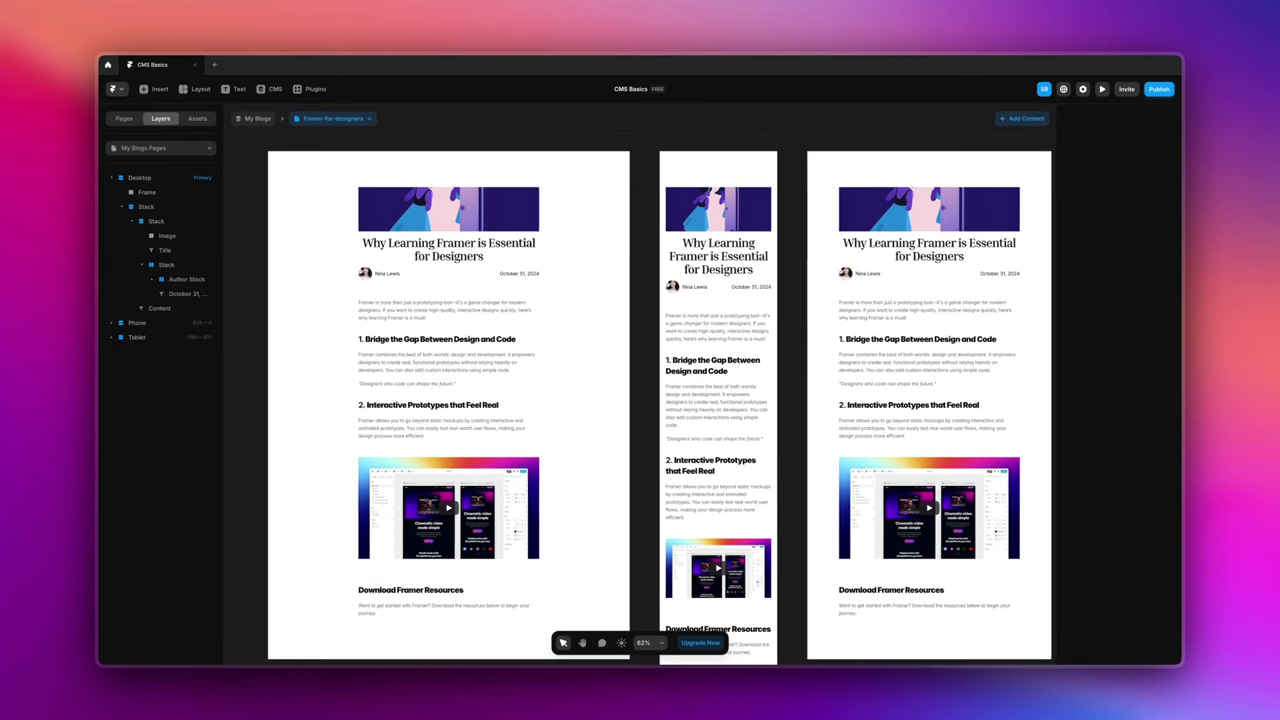
- Style the author name text on the desktop page with Bold weight and the blue colour #0D21FF
{"action": "left_click", "coordinate": [393, 277]}
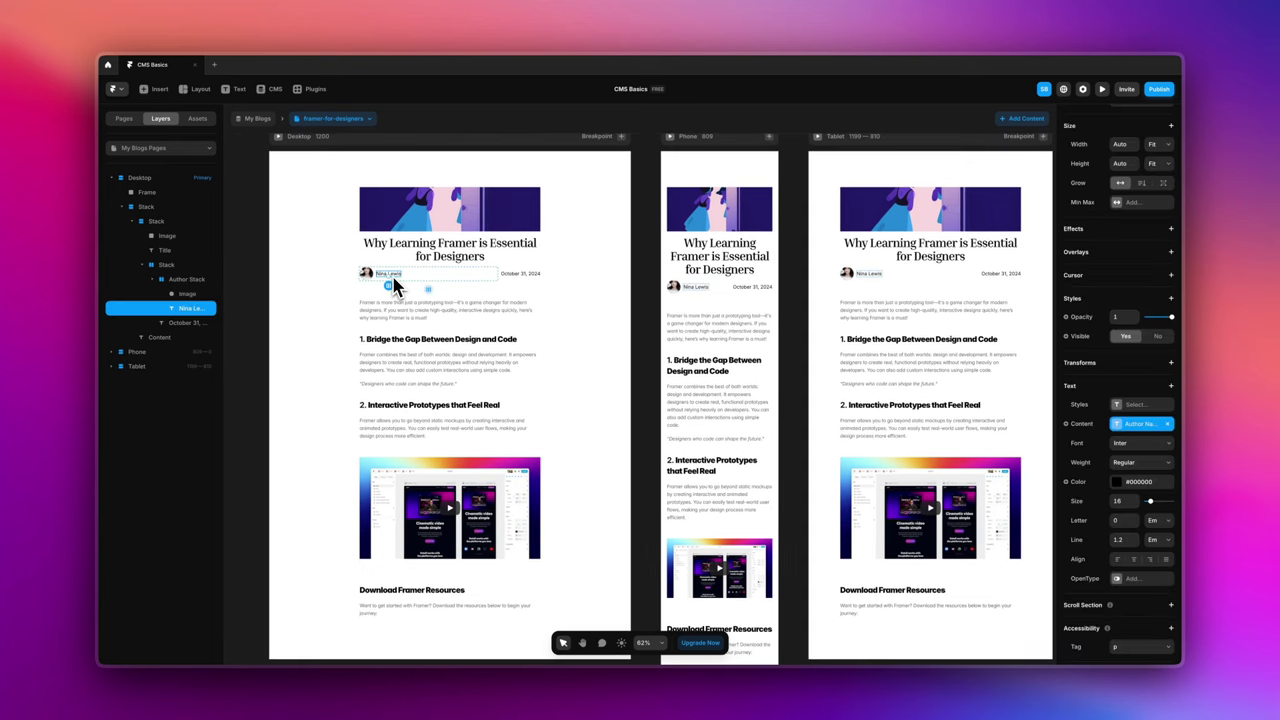
{"action": "left_click", "coordinate": [1125, 468]}
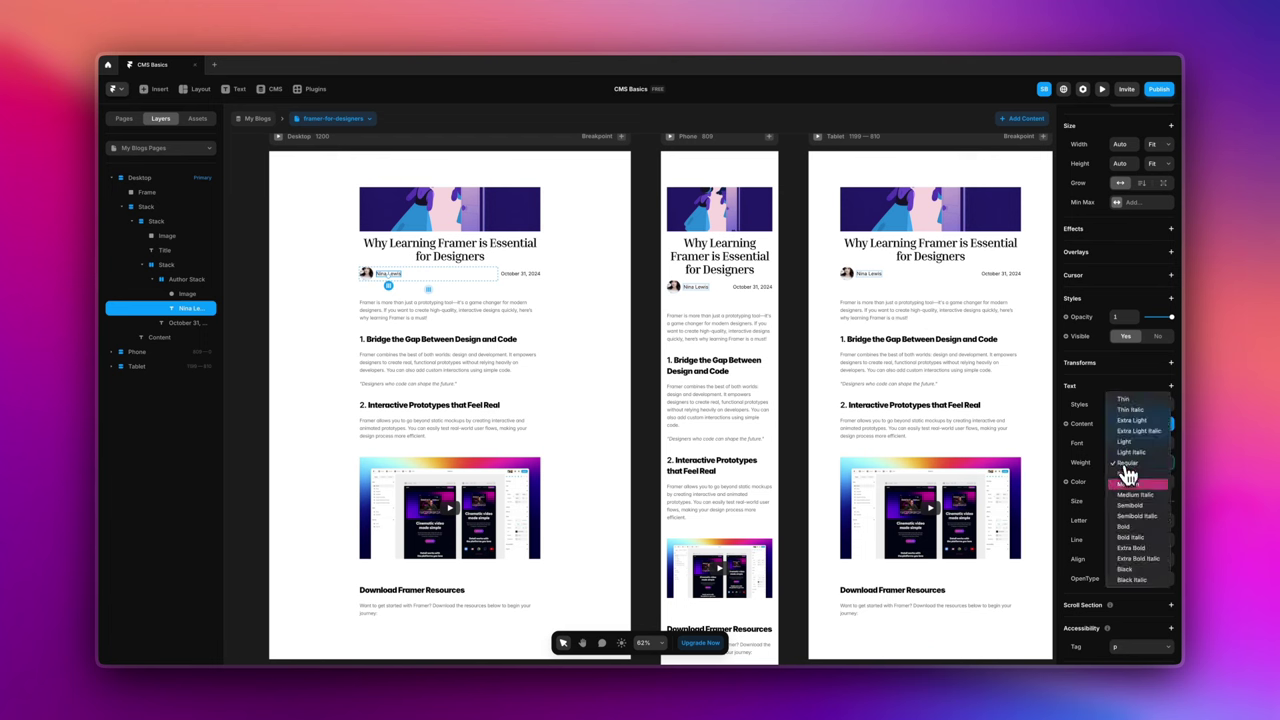
{"action": "left_click", "coordinate": [1136, 538]}
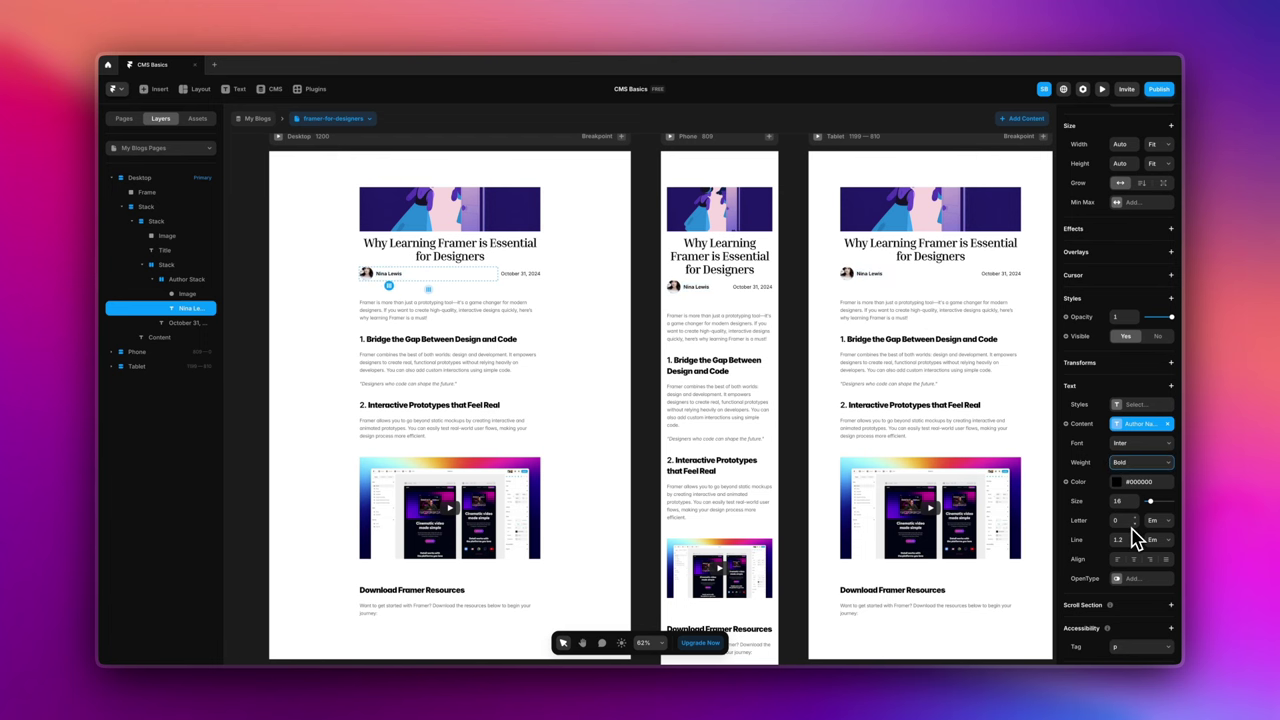
{"action": "left_click", "coordinate": [1116, 482]}
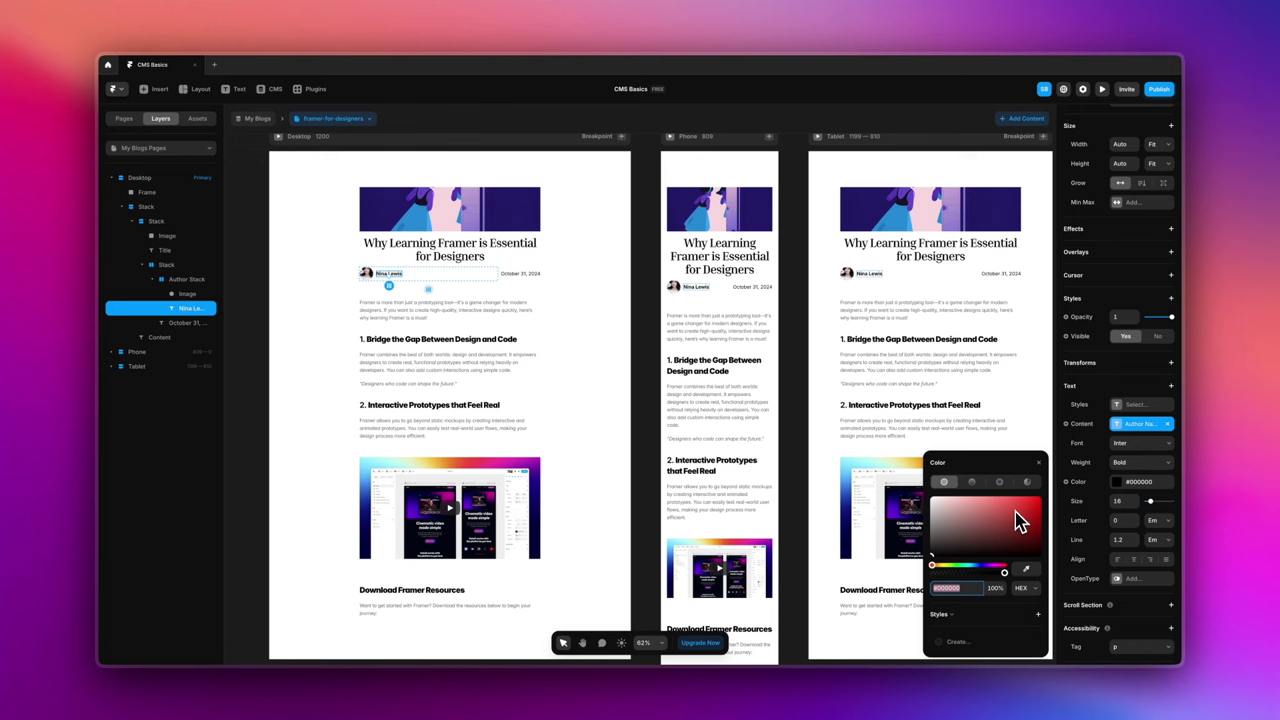
{"action": "left_click", "coordinate": [978, 565]}
{"action": "left_click", "coordinate": [1035, 499]}
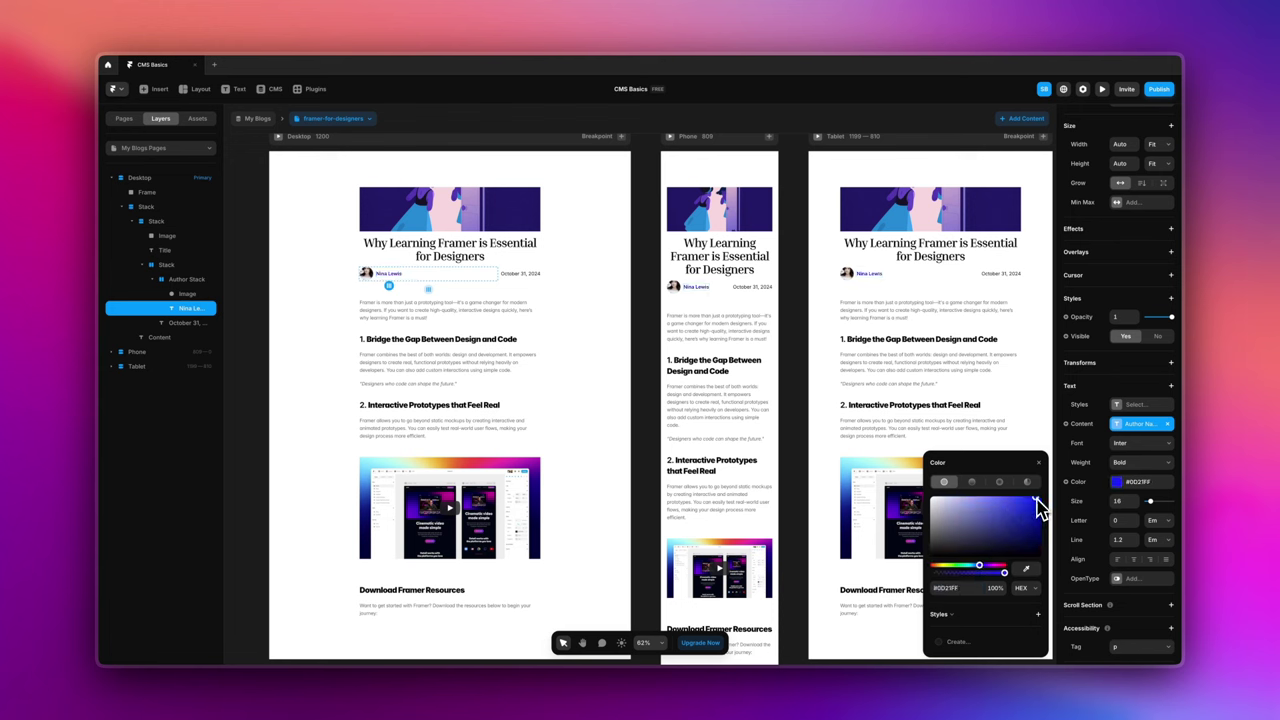
{"action": "left_click", "coordinate": [646, 300]}
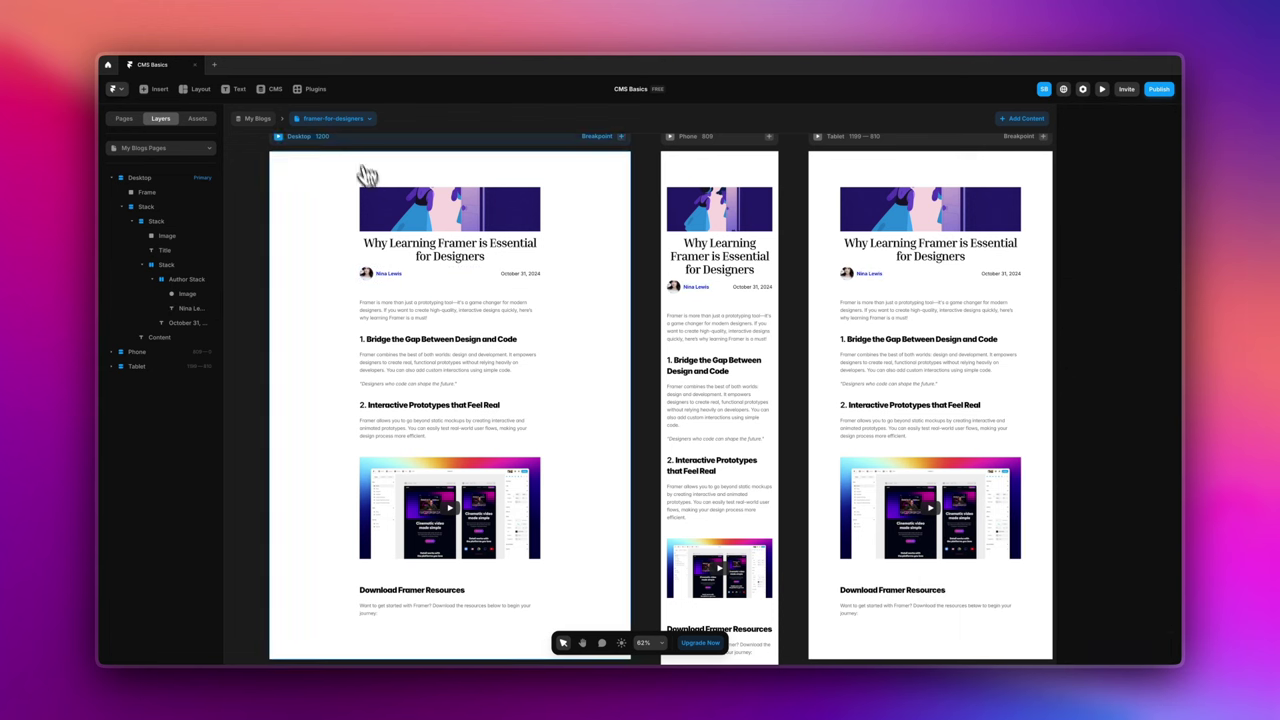
- Check the author name styling on the framer-tips item, and return the preview to framer-for-designers
{"action": "left_click", "coordinate": [367, 128]}
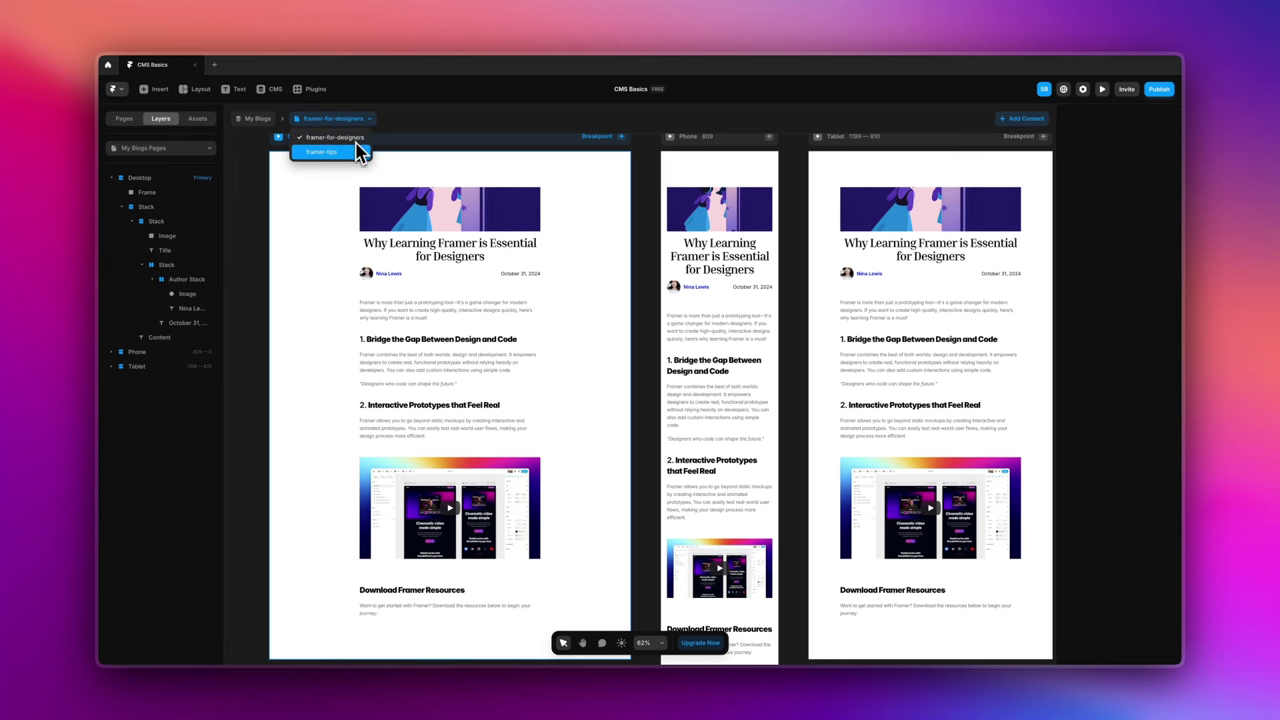
{"action": "left_click", "coordinate": [355, 148]}
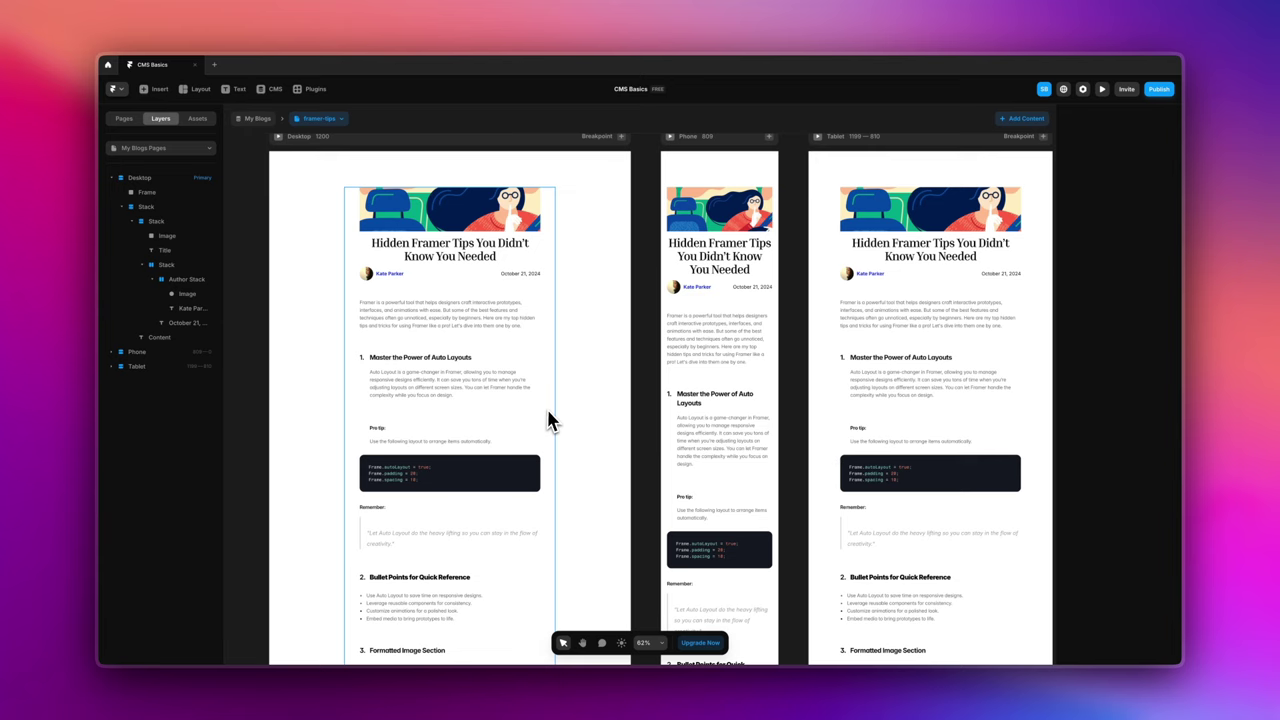
{"action": "scroll", "coordinate": [580, 418], "scroll_direction": "down", "scroll_amount": 2}
{"action": "scroll", "coordinate": [583, 416], "scroll_direction": "down", "scroll_amount": 3}
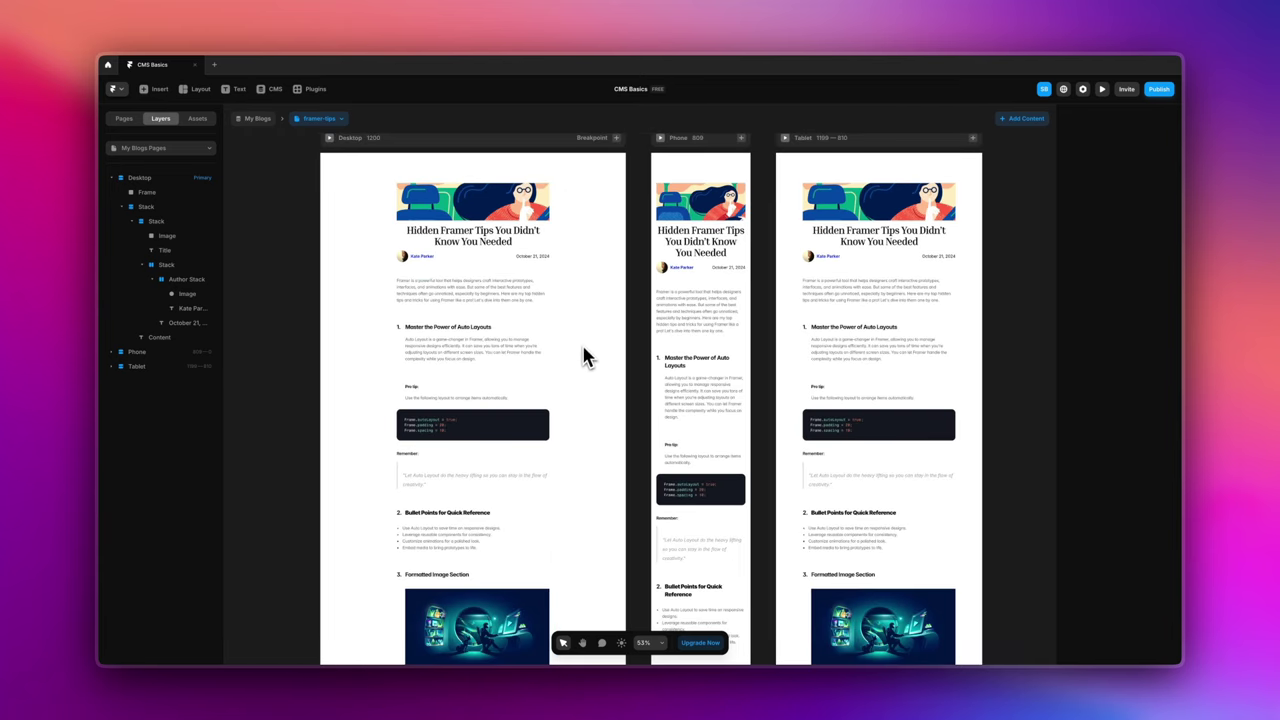
{"action": "left_click", "coordinate": [339, 120]}
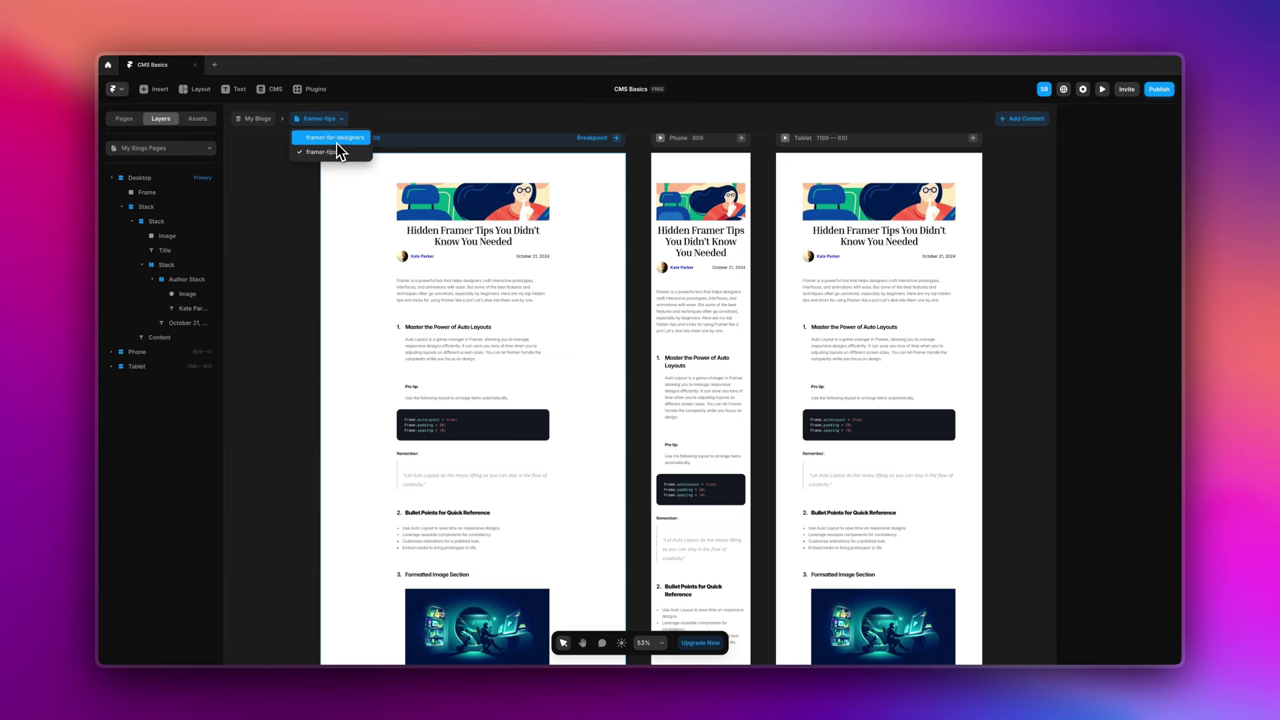
{"action": "left_click", "coordinate": [336, 140]}
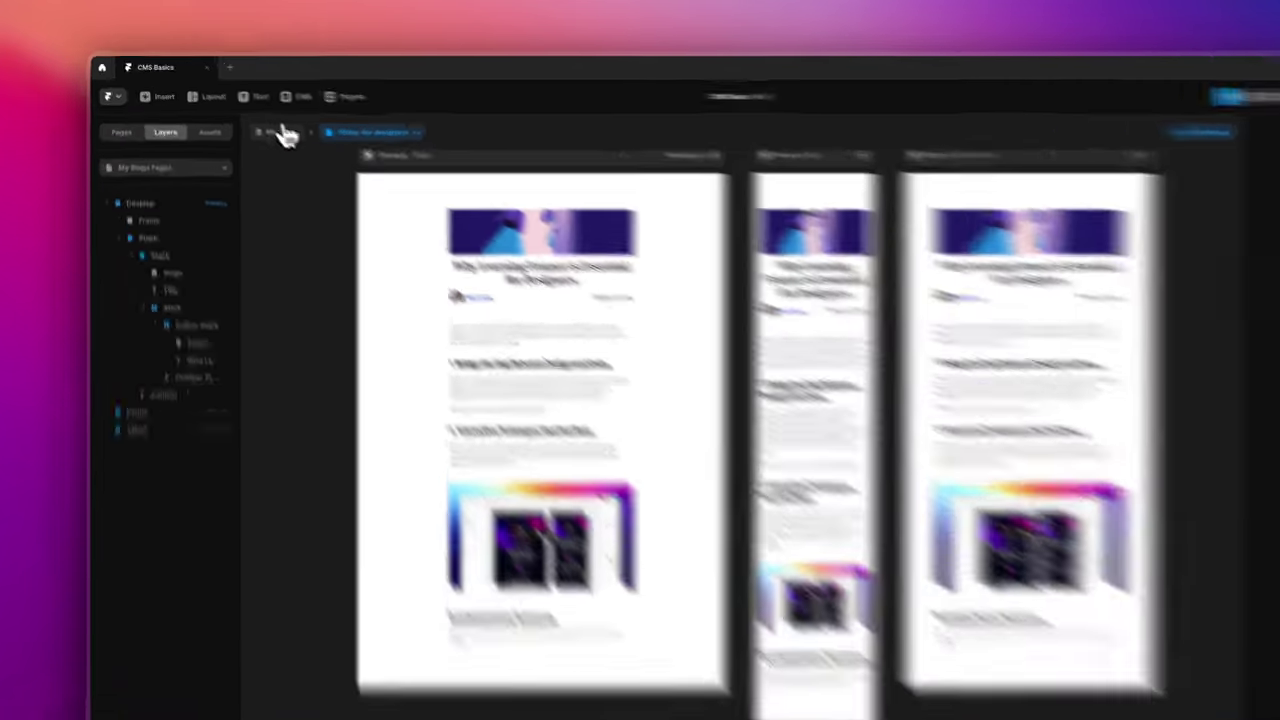
- Open the "Why Learning Framer is Essential for Designers" item in the My Blogs collection for editing
{"action": "left_click", "coordinate": [255, 118]}
{"action": "left_click", "coordinate": [252, 144]}
{"action": "left_click", "coordinate": [400, 278]}
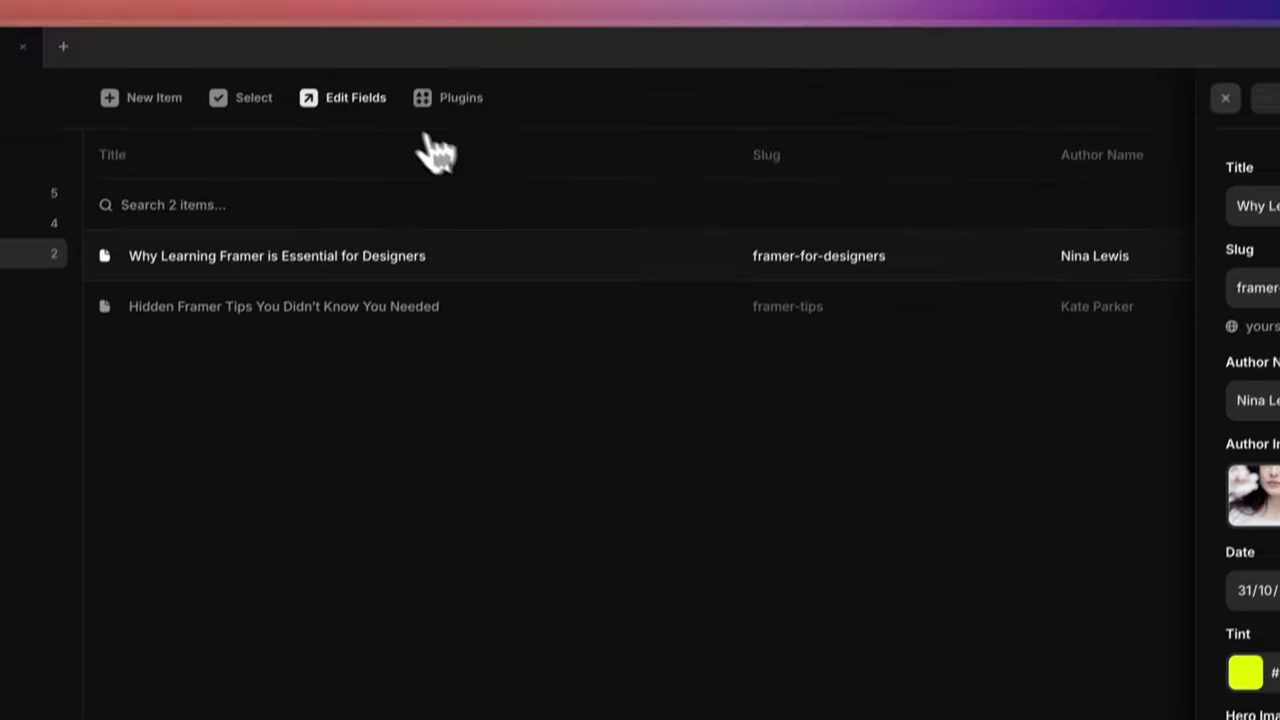
- Add a second Formatted Text field to the My Blogs collection and close the field settings
{"action": "left_click", "coordinate": [343, 97]}
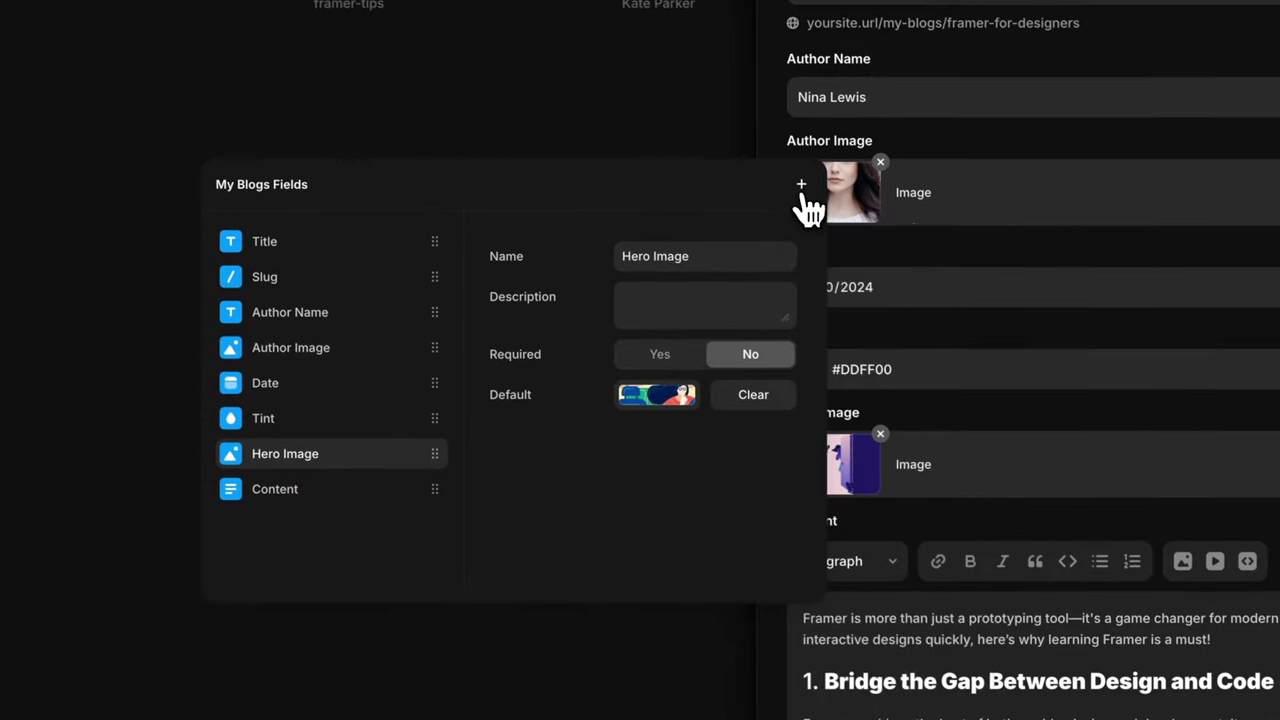
{"action": "left_click", "coordinate": [856, 228]}
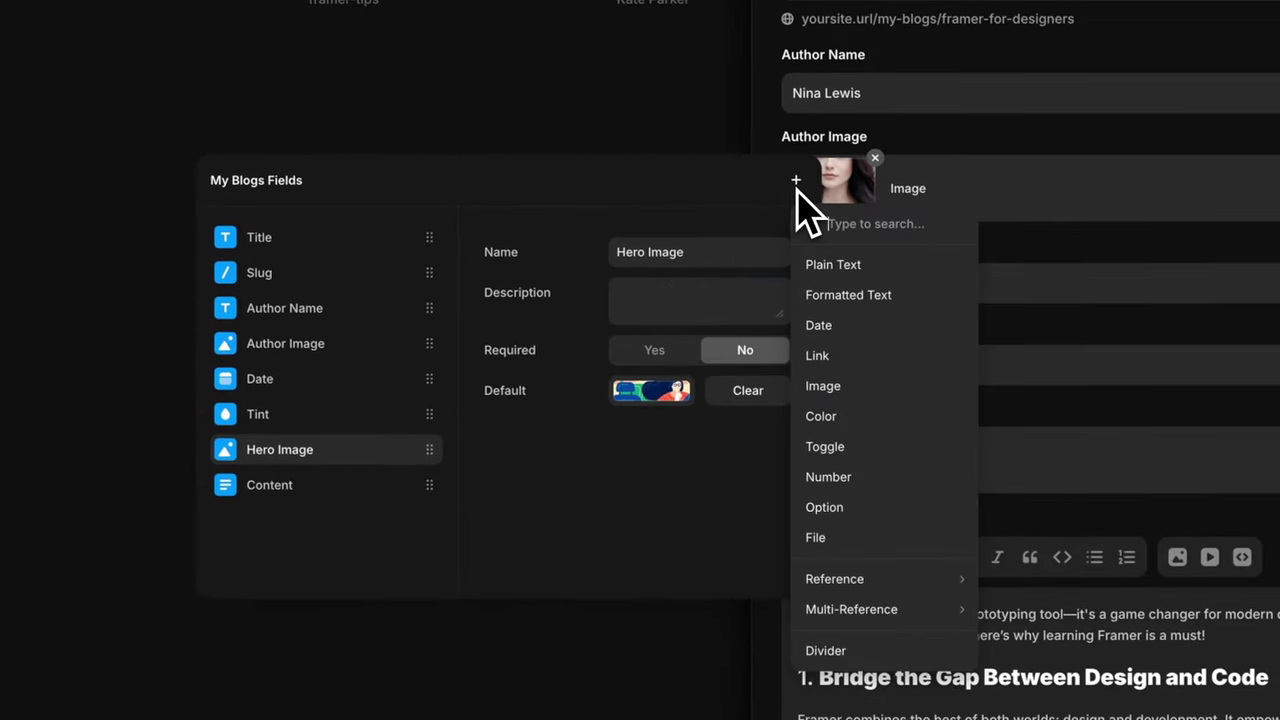
{"action": "left_click", "coordinate": [850, 295]}
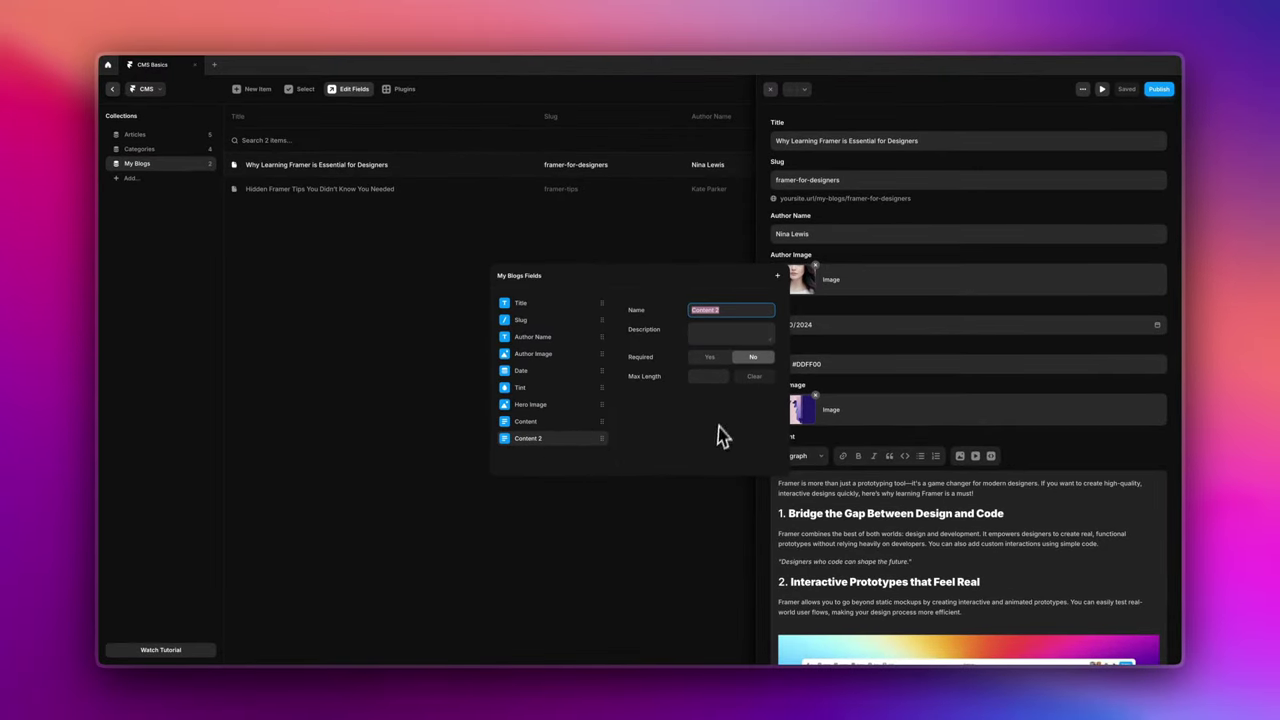
{"action": "left_click", "coordinate": [700, 262]}
- Insert a video into the empty Content 2 field of the framer-for-designers item
{"action": "scroll", "coordinate": [886, 537], "scroll_direction": "down", "scroll_amount": 10}
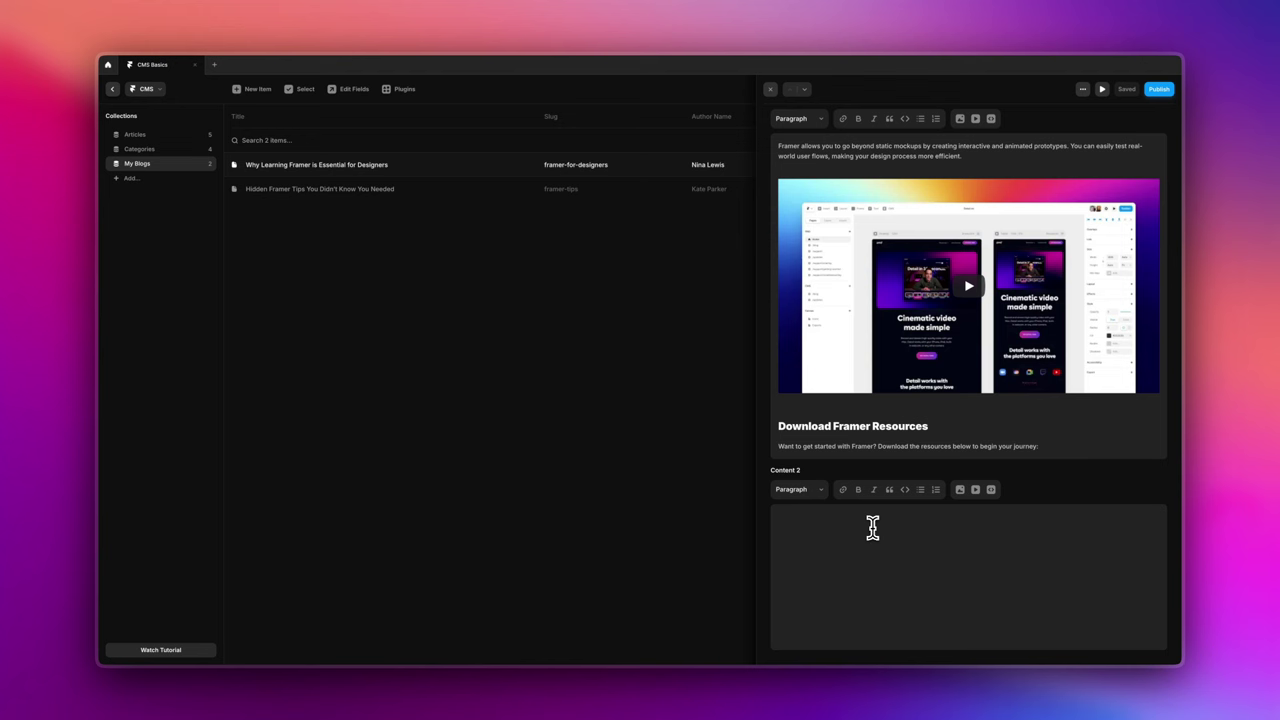
{"action": "left_click", "coordinate": [970, 493]}
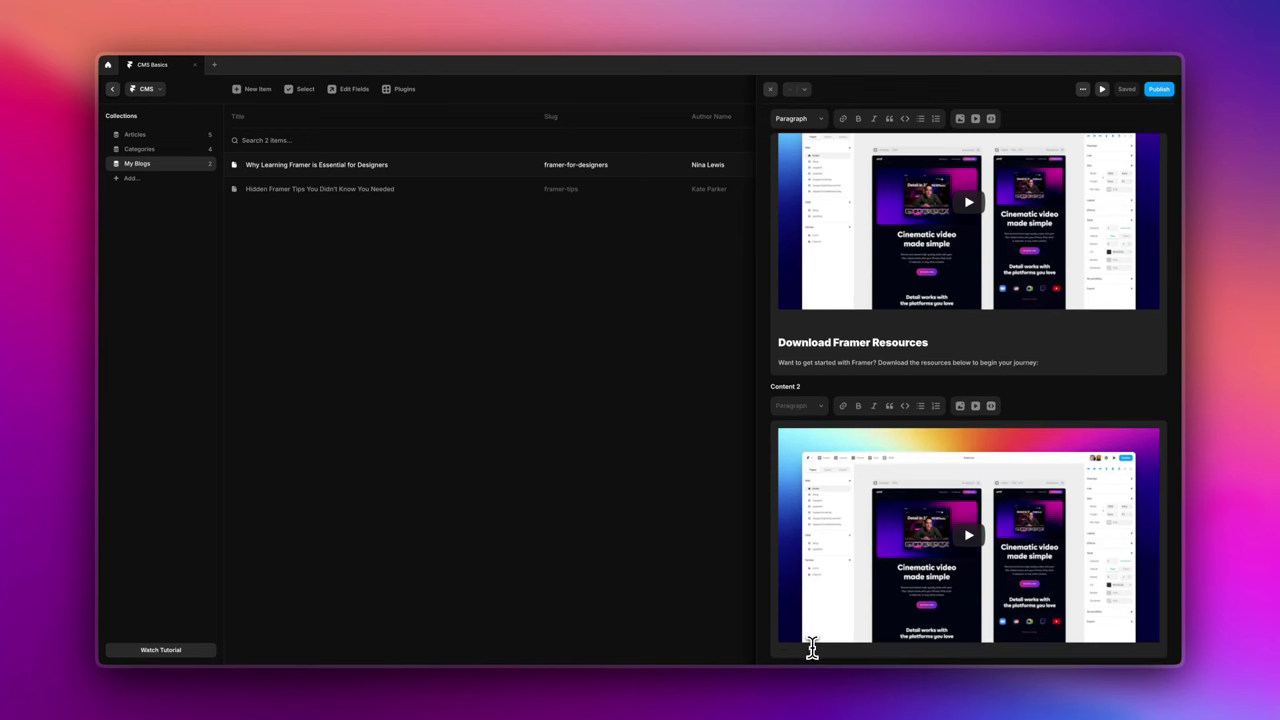
- Add the caption "This video represents what Framer has to offer to no code designers out there" below the Content 2 video
{"action": "left_click", "coordinate": [812, 648]}
{"action": "type", "text": "This"}
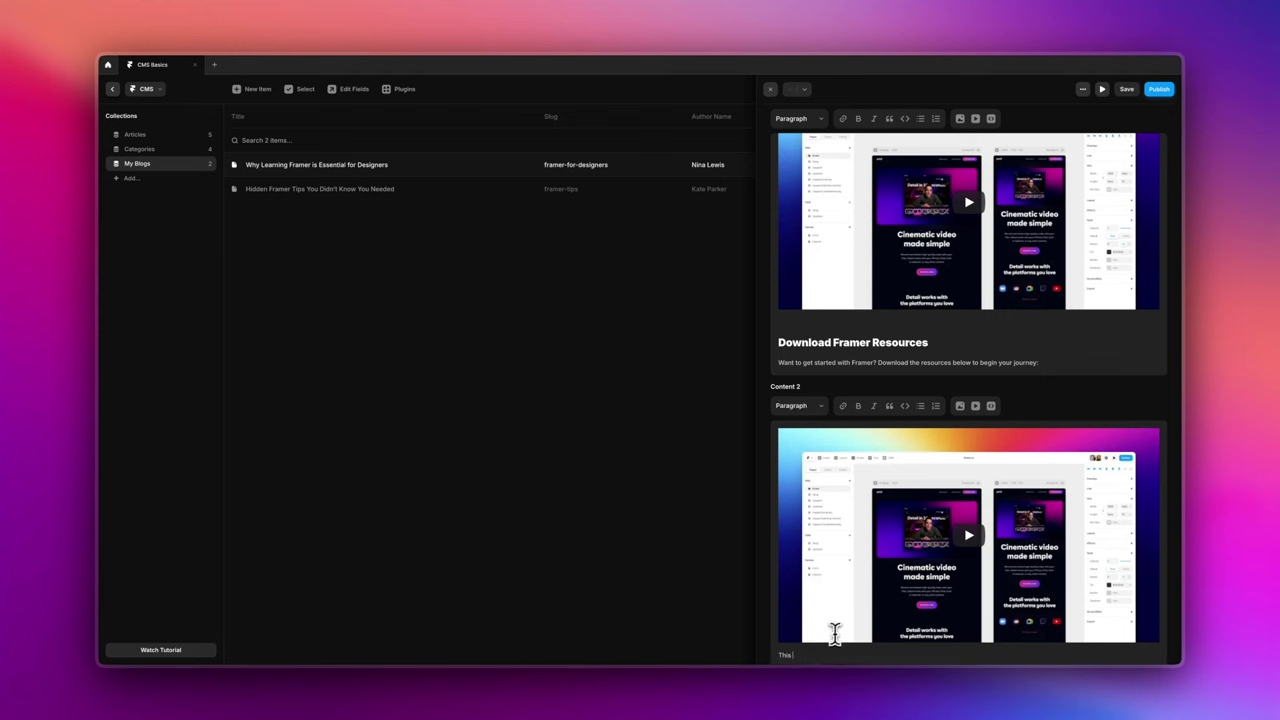
{"action": "scroll", "coordinate": [836, 631], "scroll_direction": "down", "scroll_amount": 1}
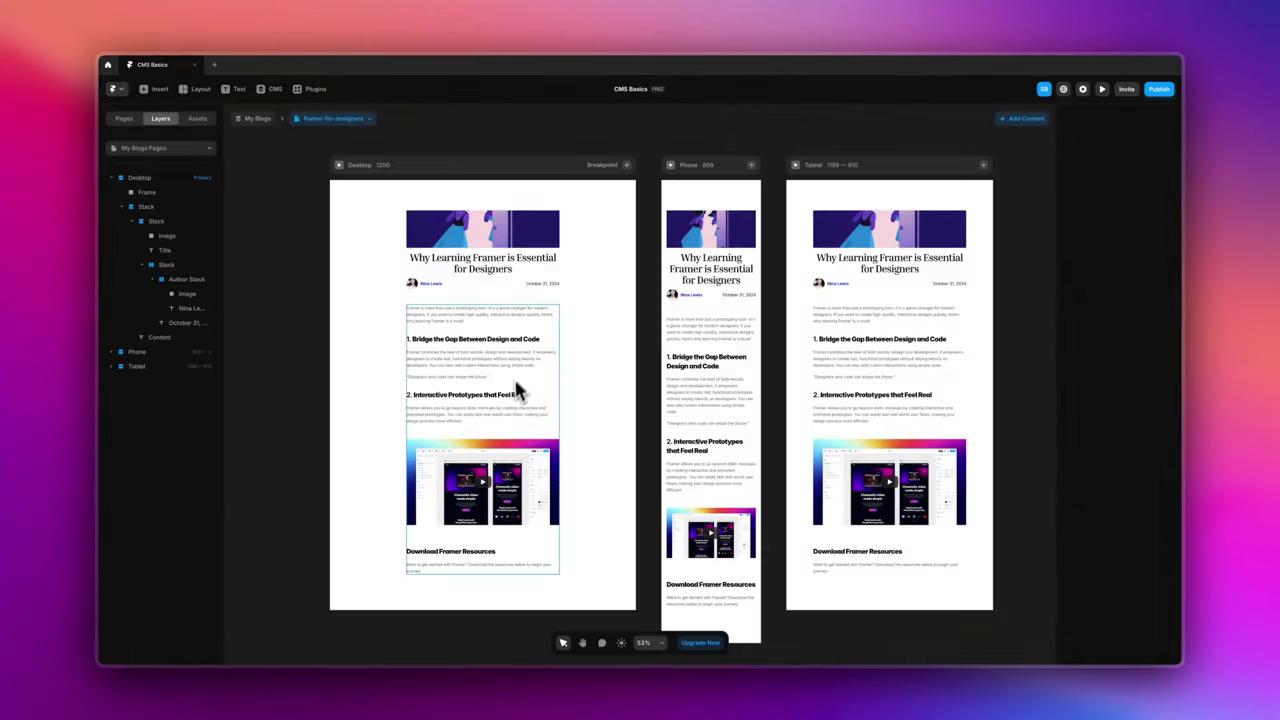
- Try binding the desktop page's content text to the Content 2 field, and return it to the Content field
{"action": "left_click", "coordinate": [508, 410]}
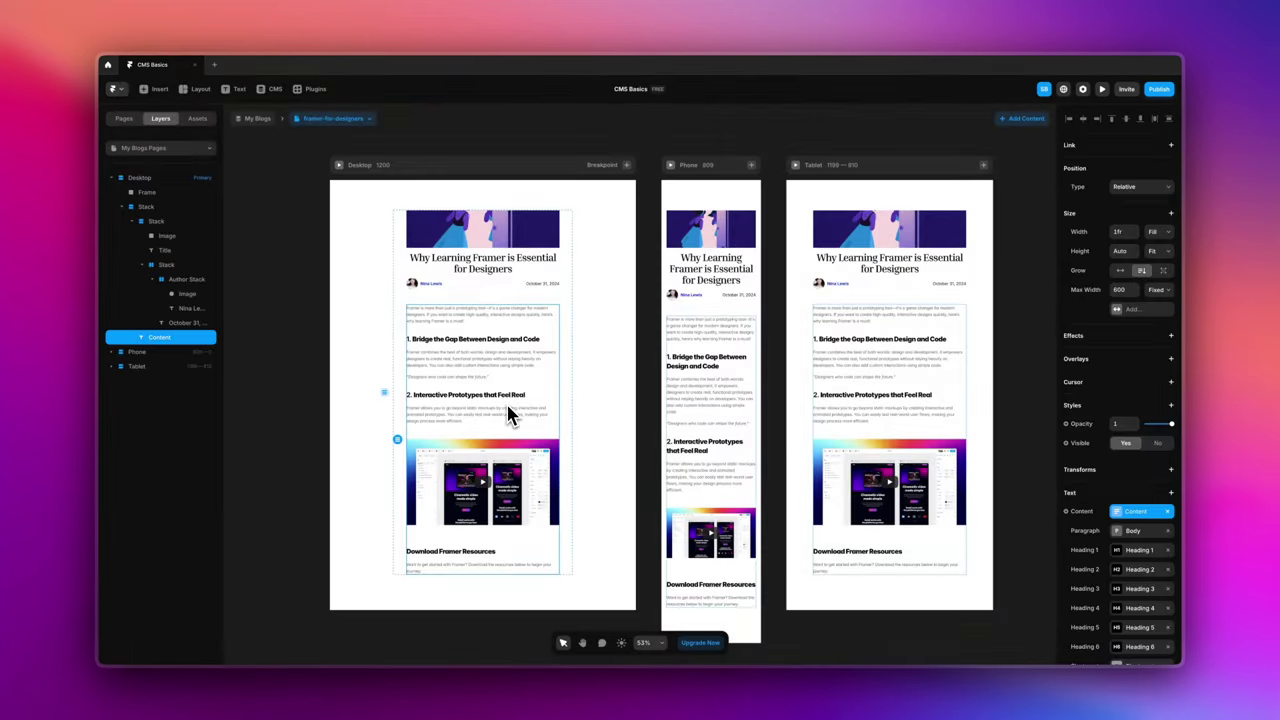
{"action": "left_click", "coordinate": [1083, 513]}
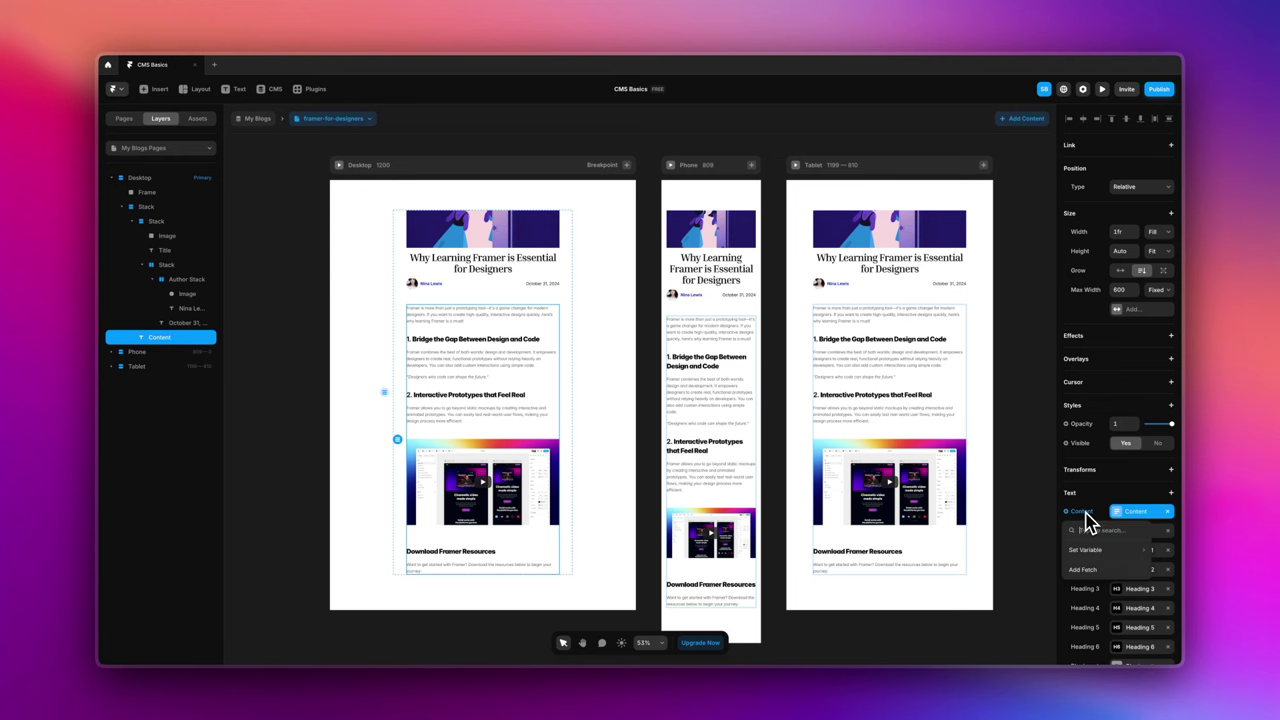
{"action": "mouse_move", "coordinate": [1093, 549]}
{"action": "left_click", "coordinate": [1035, 550]}
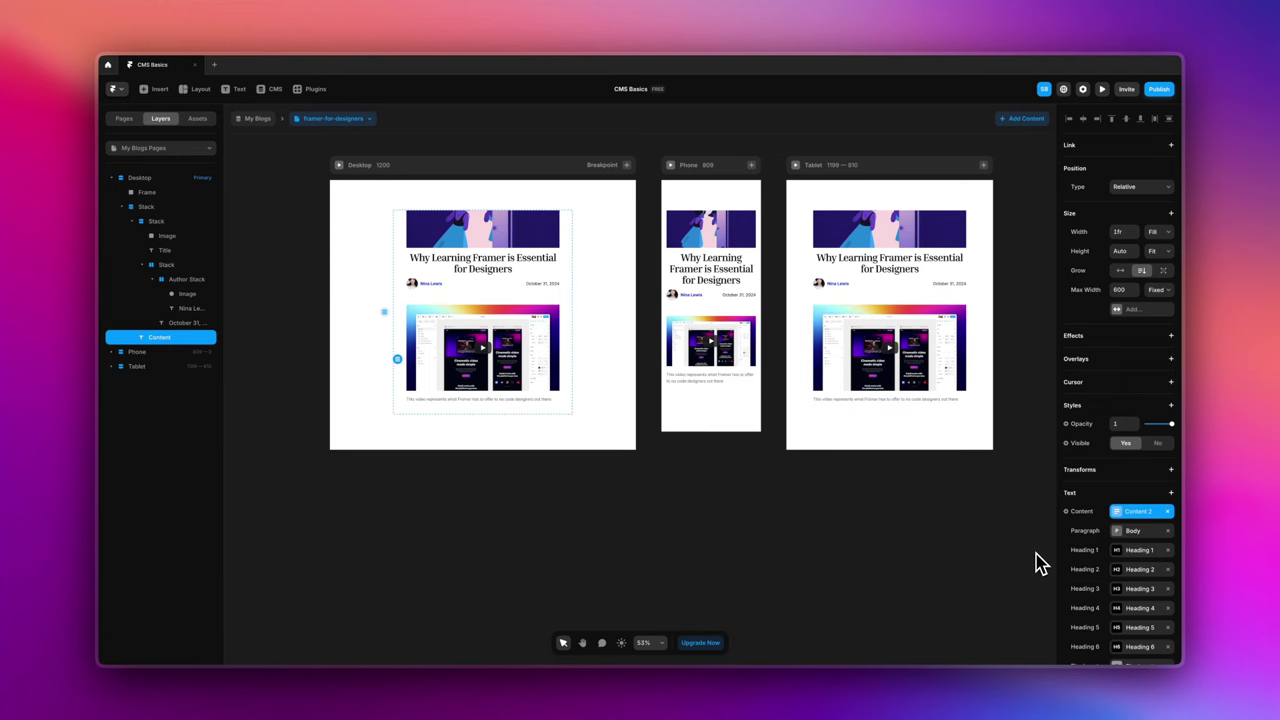
{"action": "left_click", "coordinate": [1083, 513]}
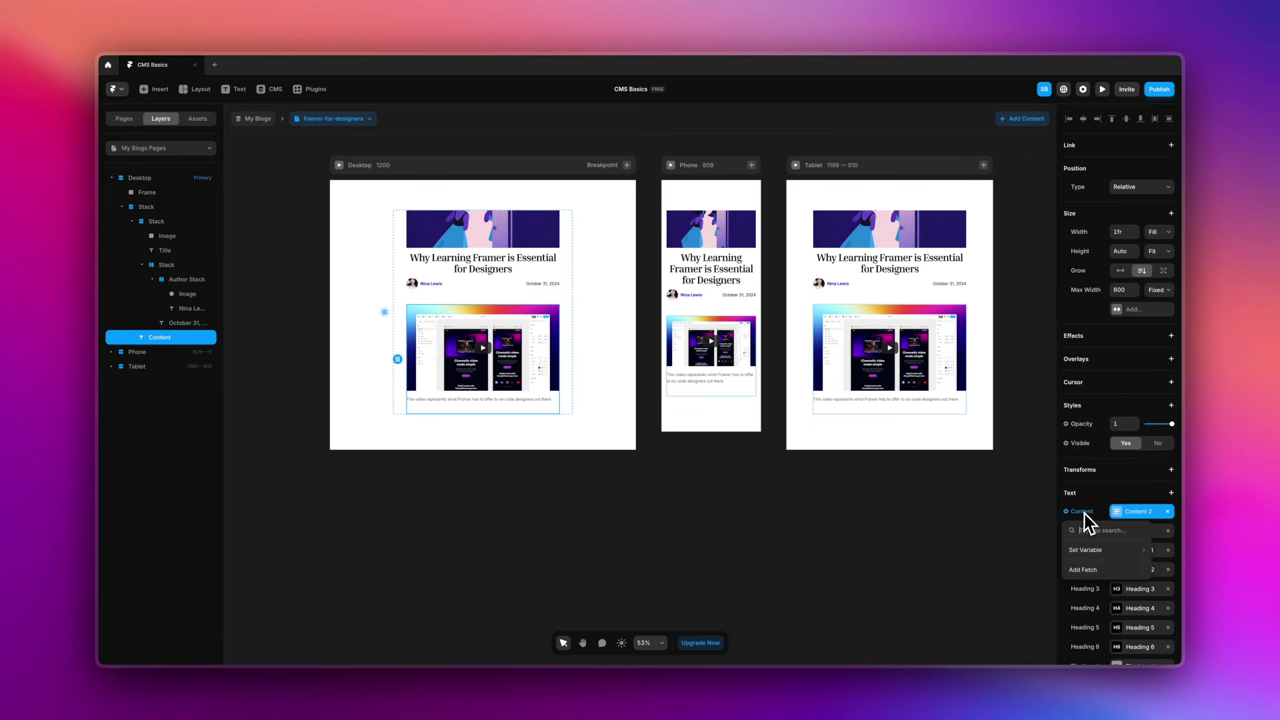
{"action": "mouse_move", "coordinate": [1066, 552]}
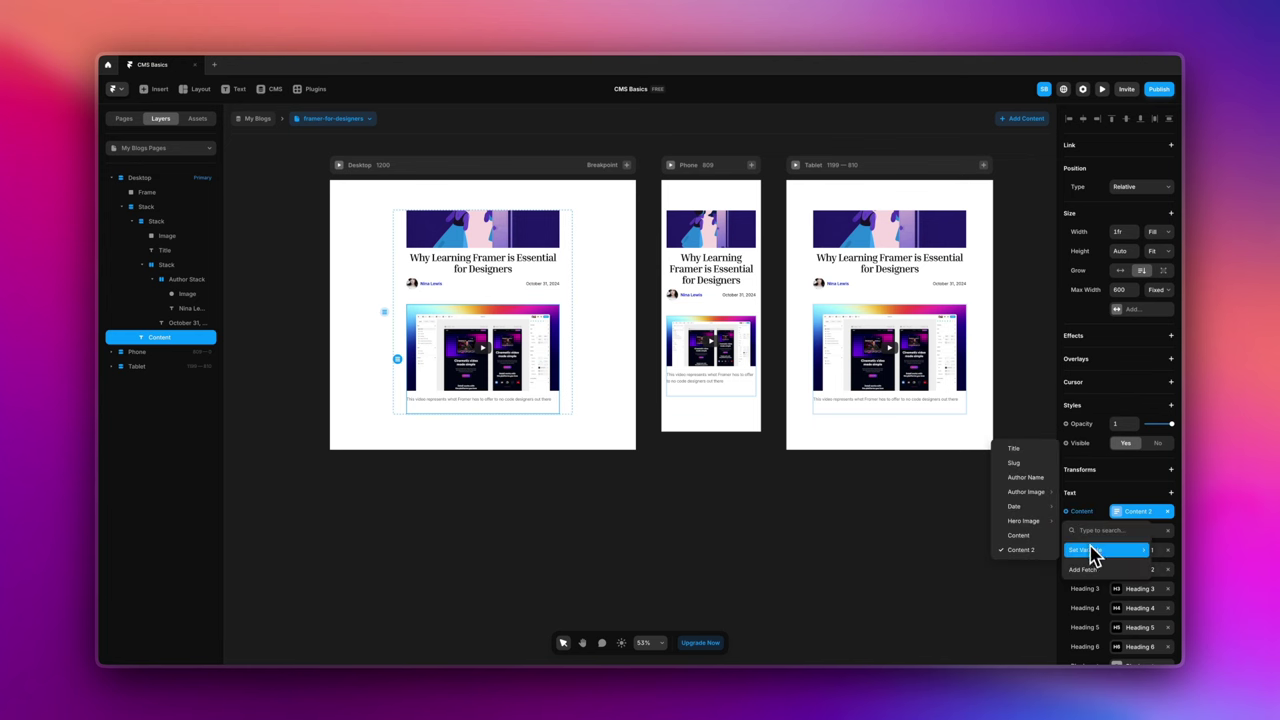
{"action": "left_click", "coordinate": [1034, 540]}
{"action": "key", "text": "Escape"}
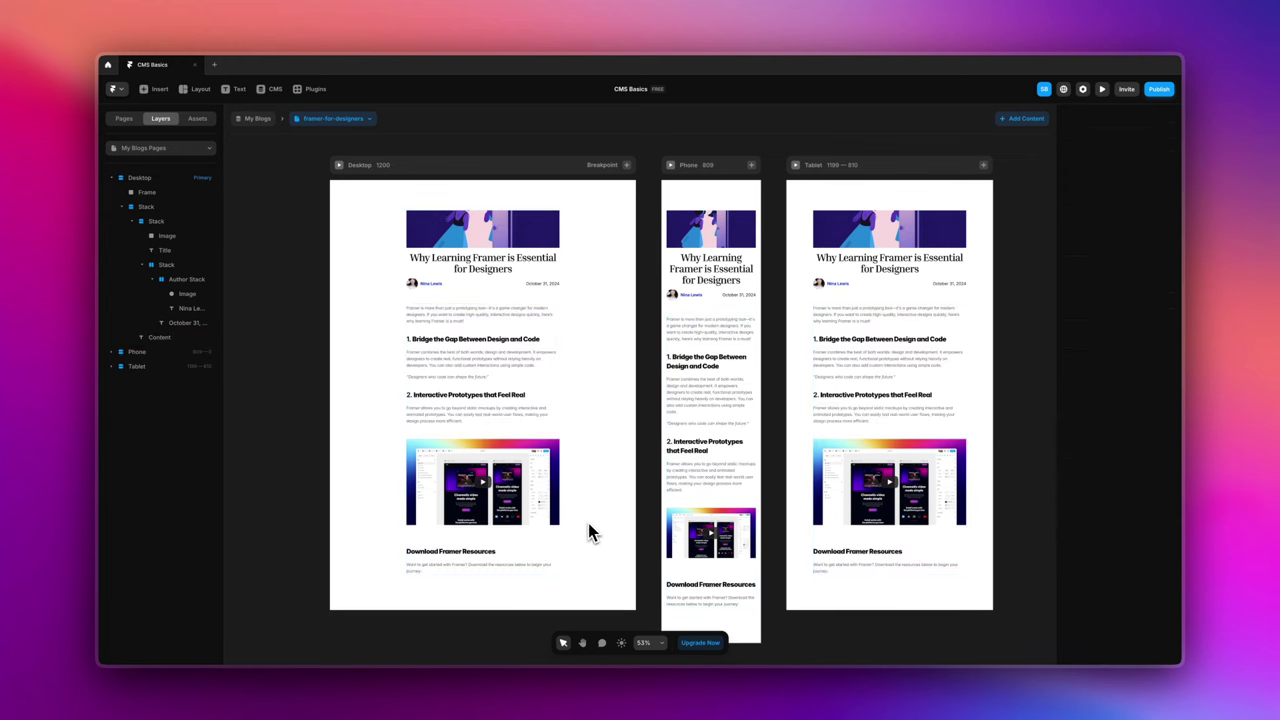
- Duplicate the content text block on the desktop page and bind the copy to the Content 2 field
{"action": "left_click", "coordinate": [549, 532]}
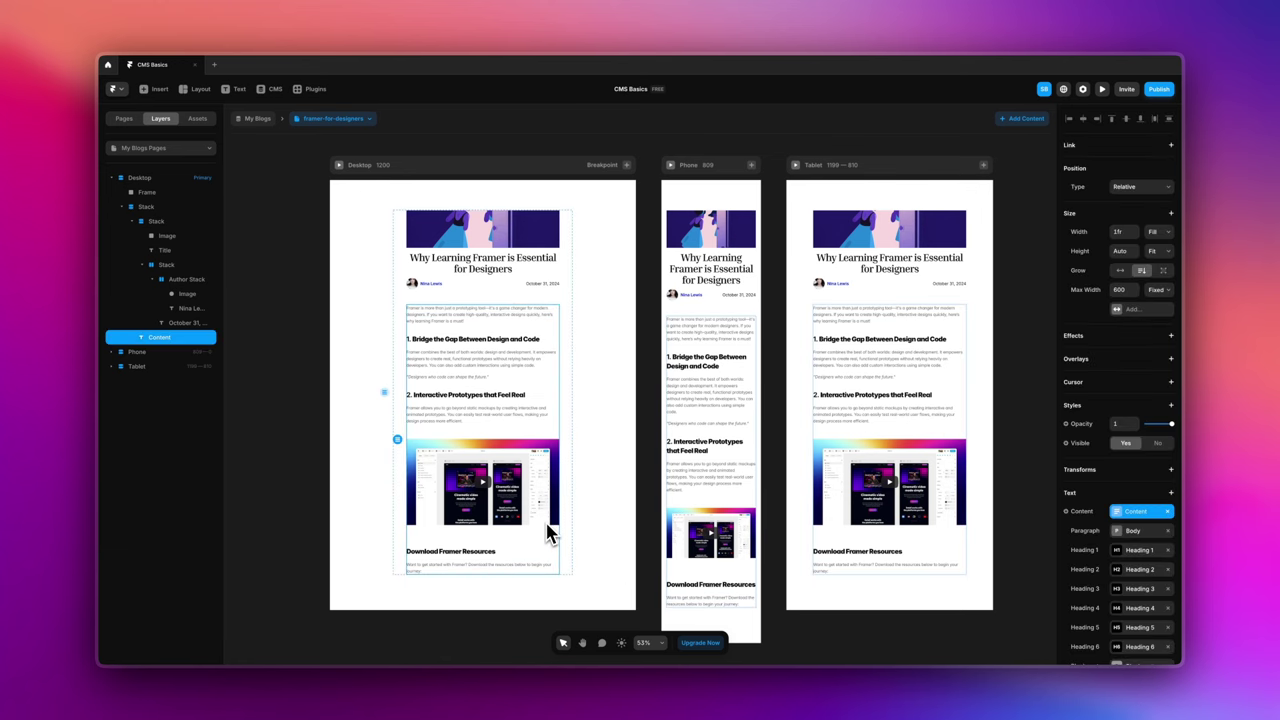
{"action": "key", "text": "ctrl+d"}
{"action": "scroll", "coordinate": [585, 508], "scroll_direction": "down", "scroll_amount": 5}
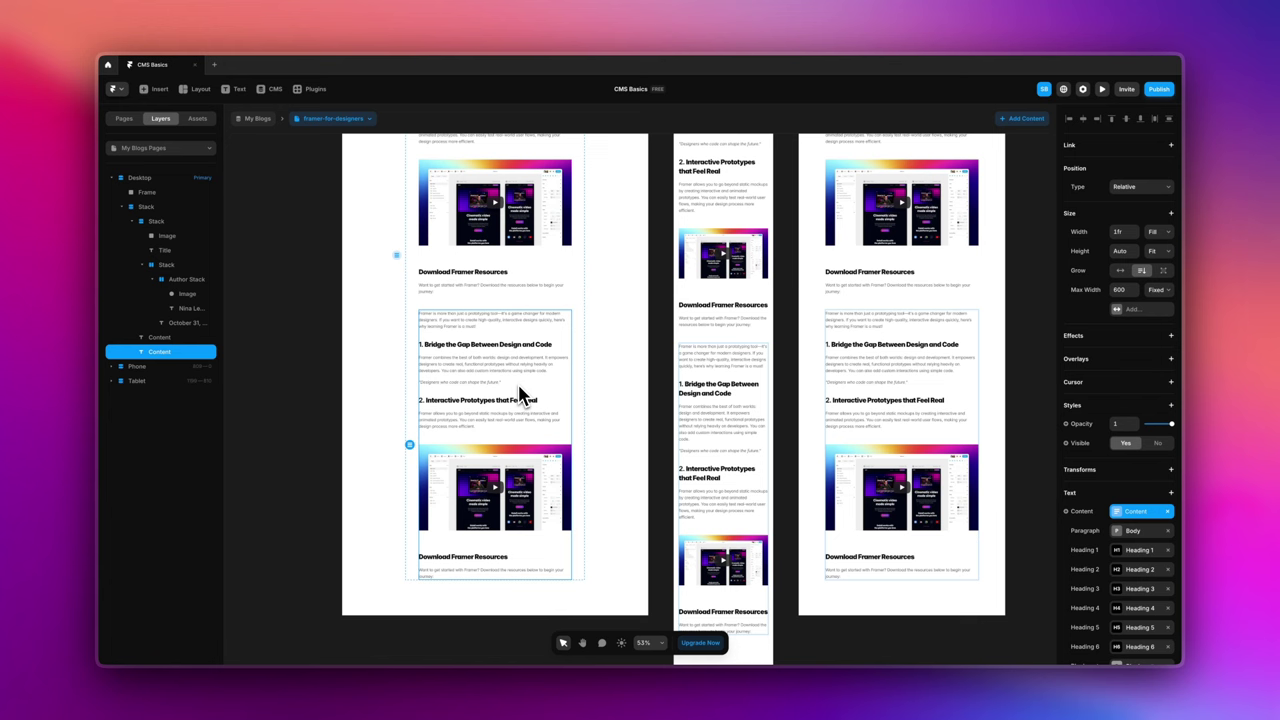
{"action": "left_click", "coordinate": [1083, 514]}
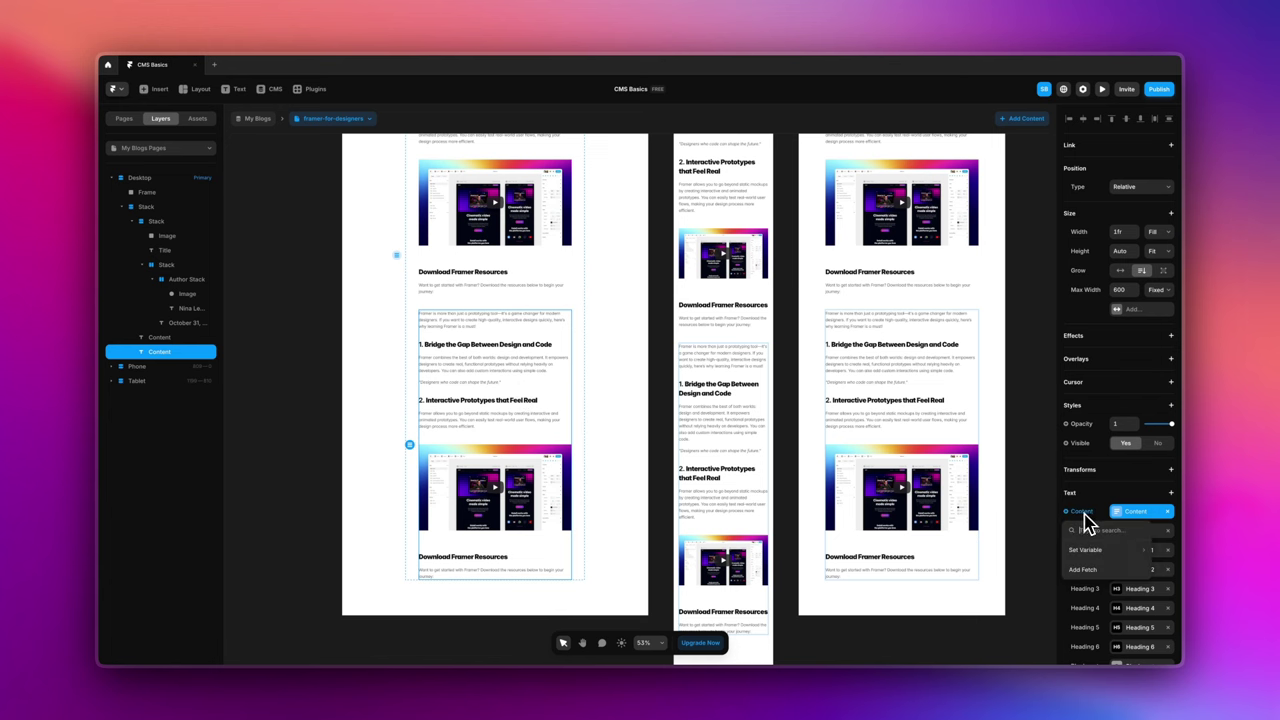
{"action": "mouse_move", "coordinate": [1089, 560]}
{"action": "left_click", "coordinate": [1045, 550]}
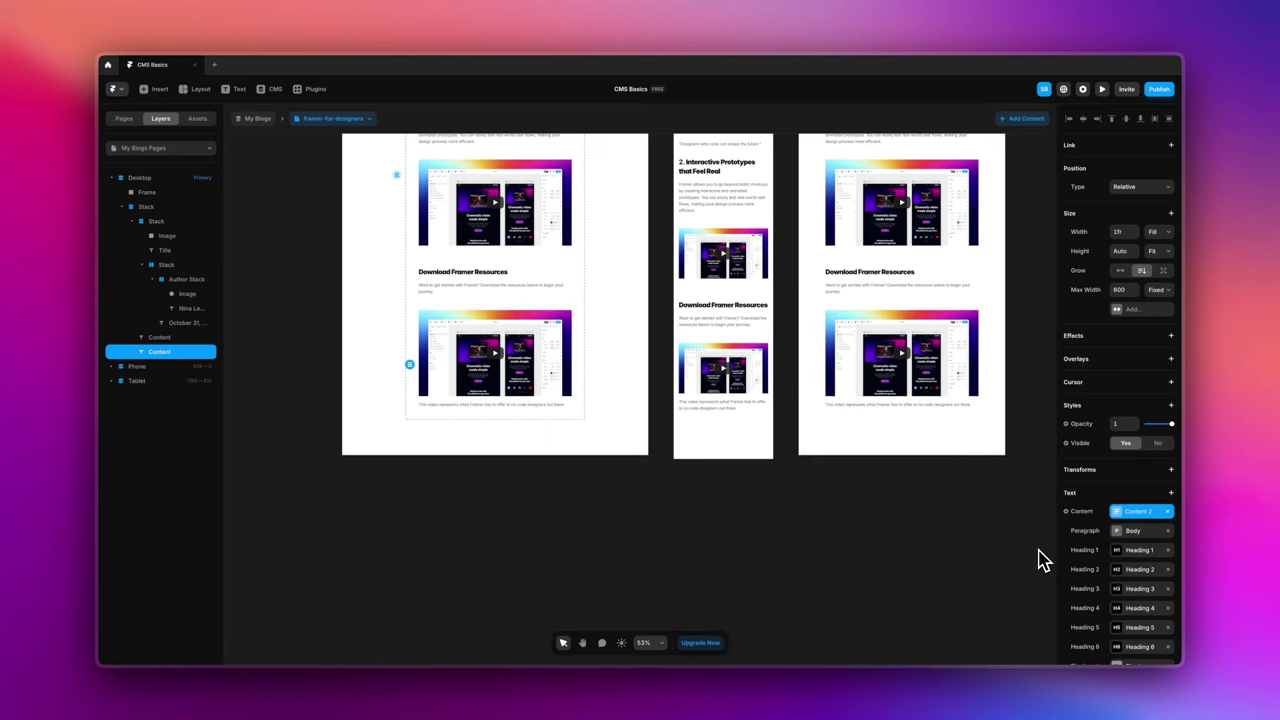
{"action": "left_click", "coordinate": [677, 520]}
{"action": "scroll", "coordinate": [612, 474], "scroll_direction": "up", "scroll_amount": 1}
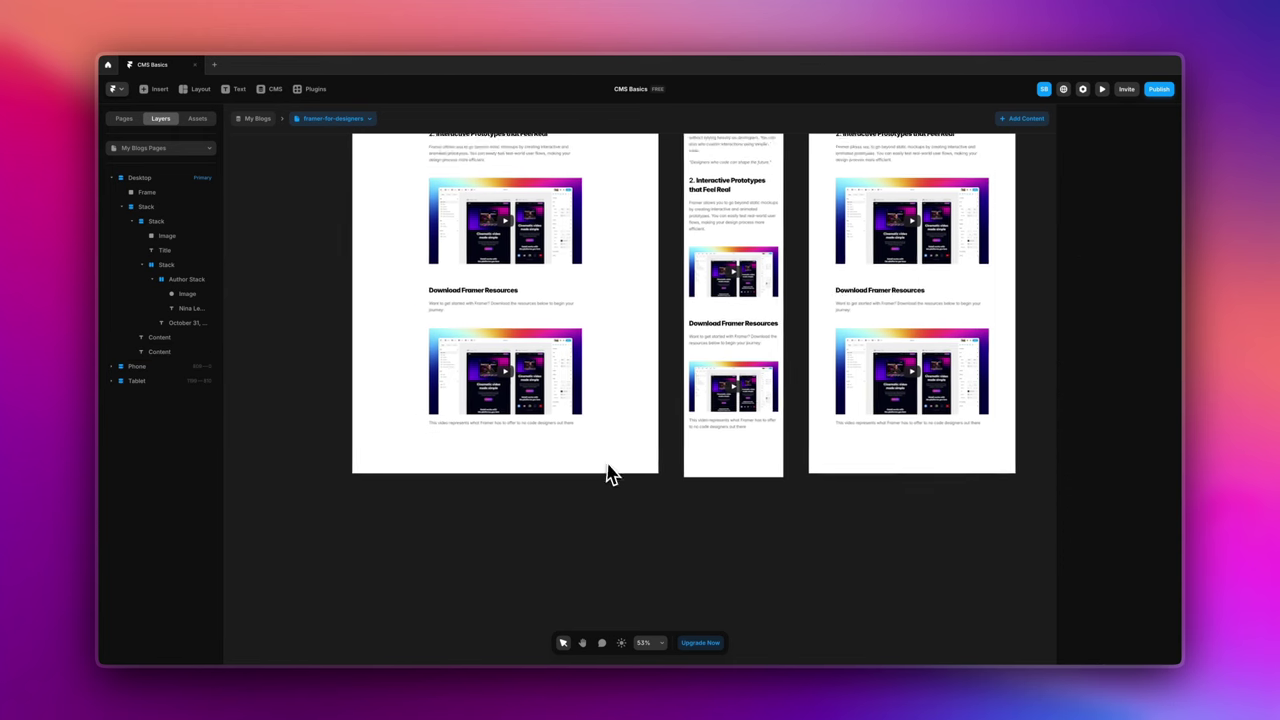
{"action": "scroll", "coordinate": [606, 508], "scroll_direction": "up", "scroll_amount": 2}
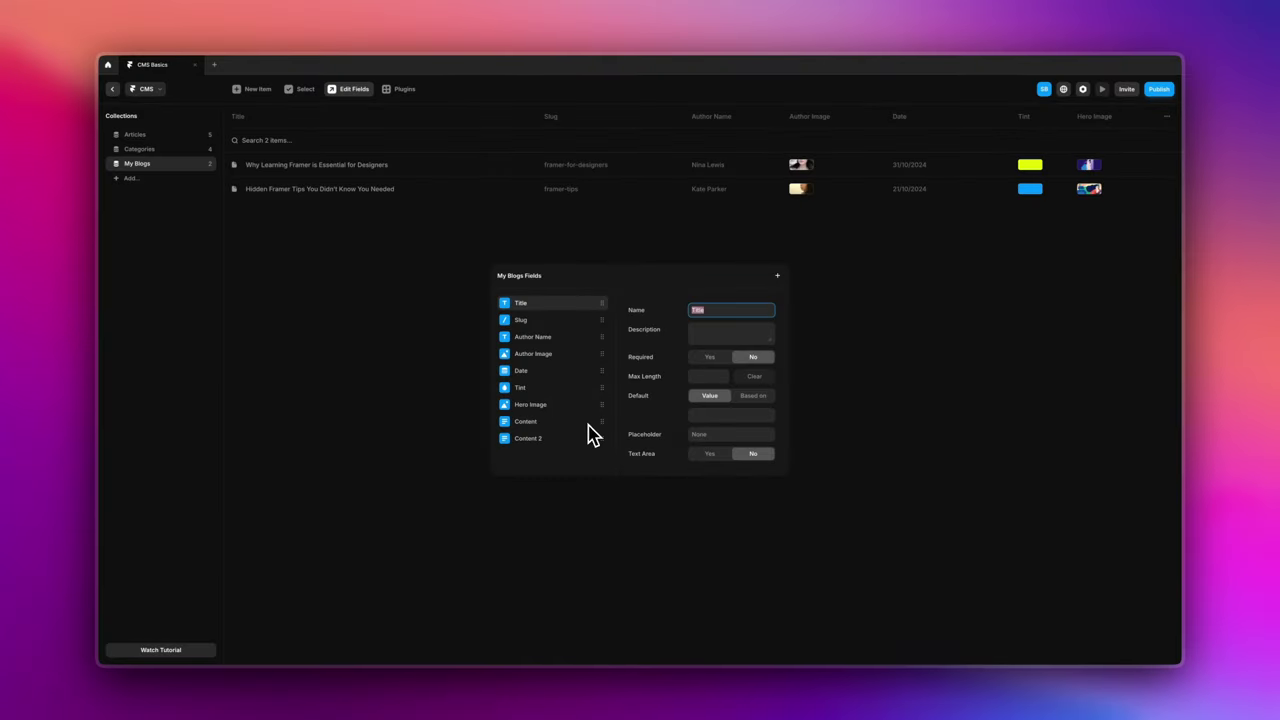
- Add a Link field to the My Blogs collection and close the field settings
{"action": "left_click", "coordinate": [777, 275]}
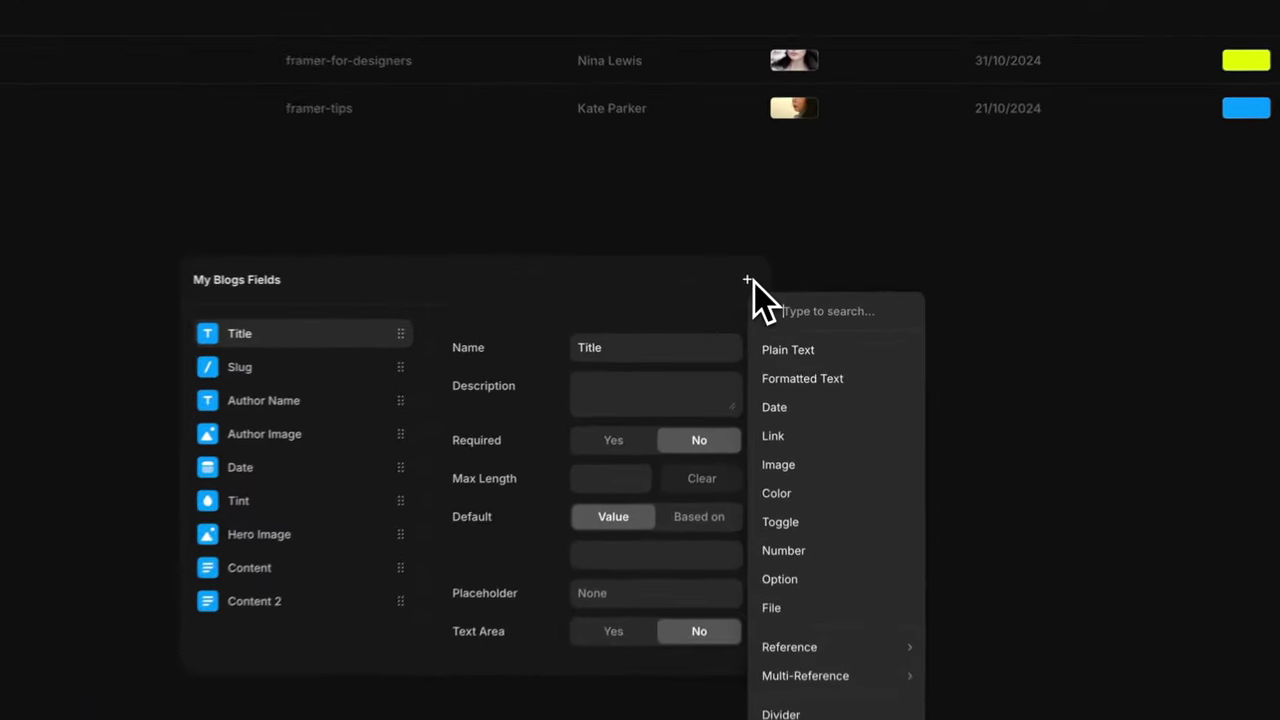
{"action": "left_click", "coordinate": [800, 447]}
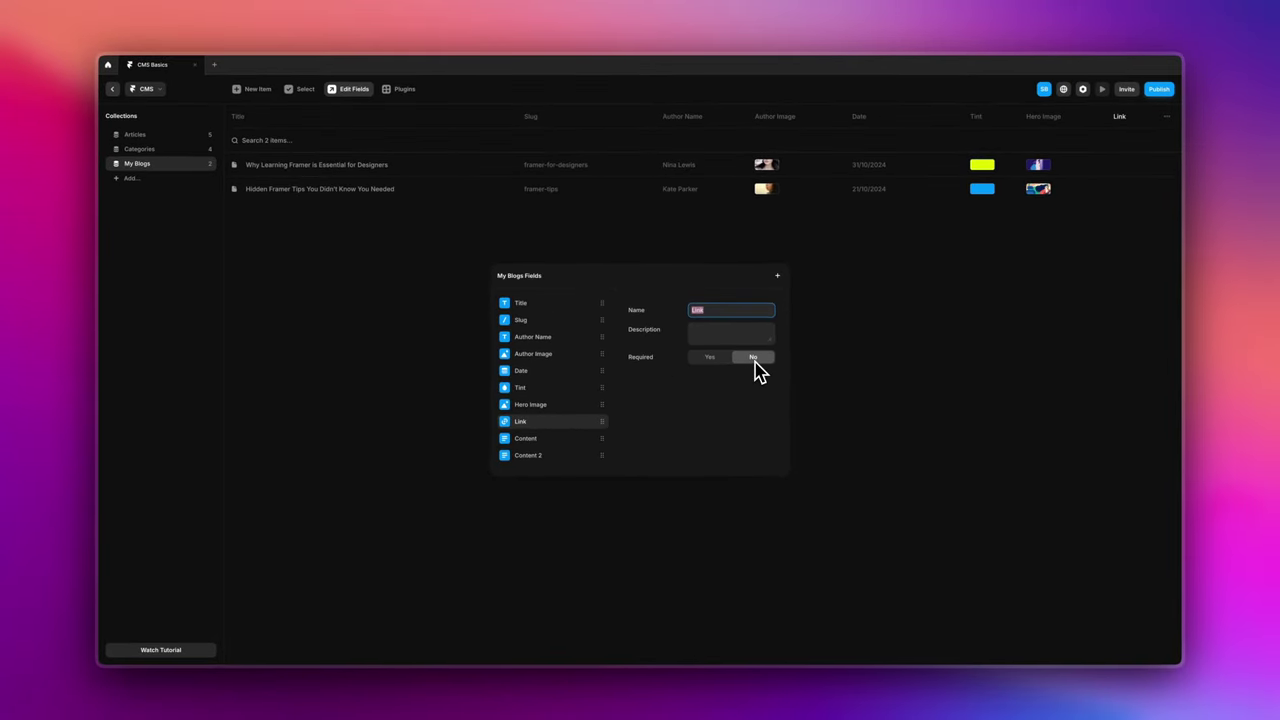
{"action": "left_click", "coordinate": [837, 343]}
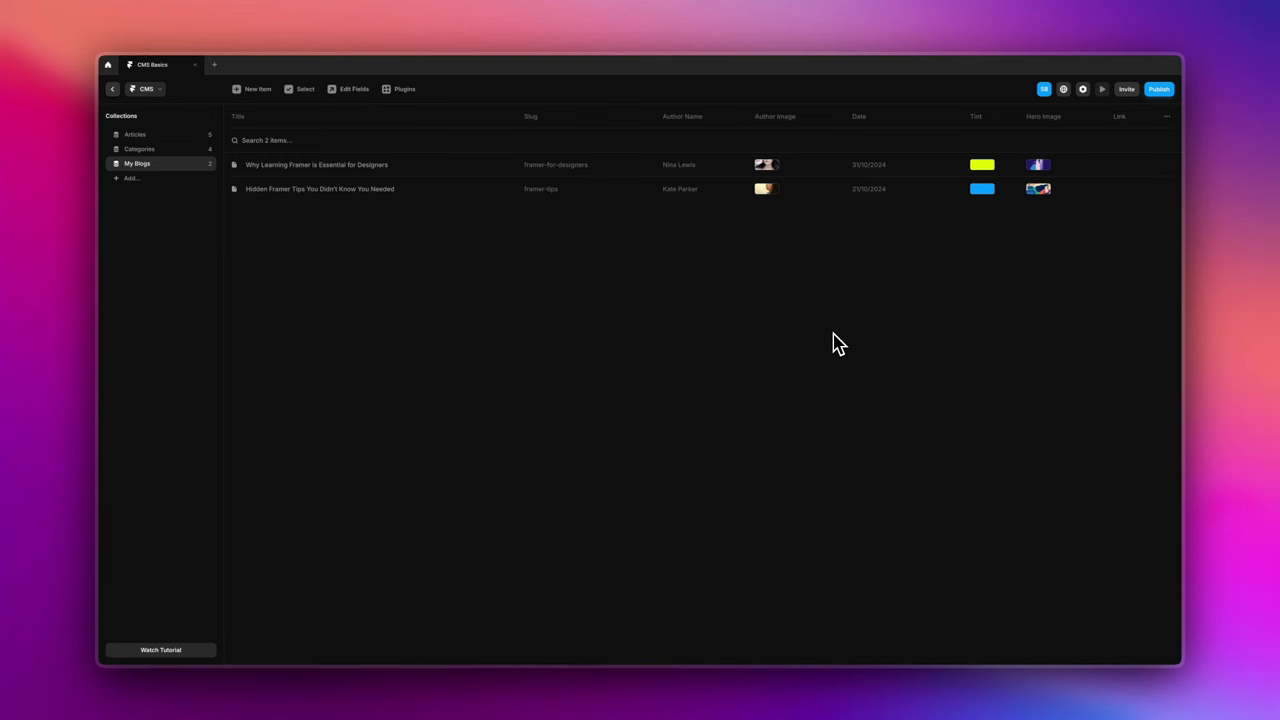
{"action": "left_click", "coordinate": [720, 192]}
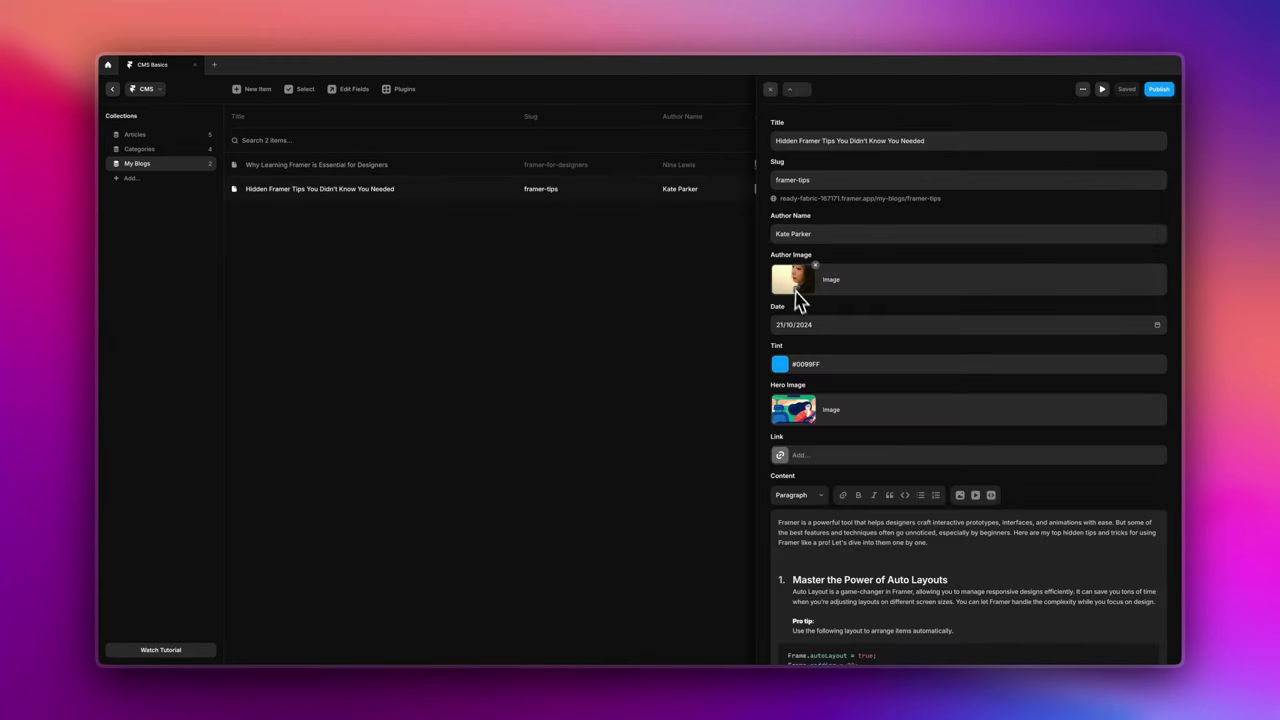
{"action": "scroll", "coordinate": [818, 430], "scroll_direction": "down", "scroll_amount": 1}
{"action": "left_click", "coordinate": [808, 425]}
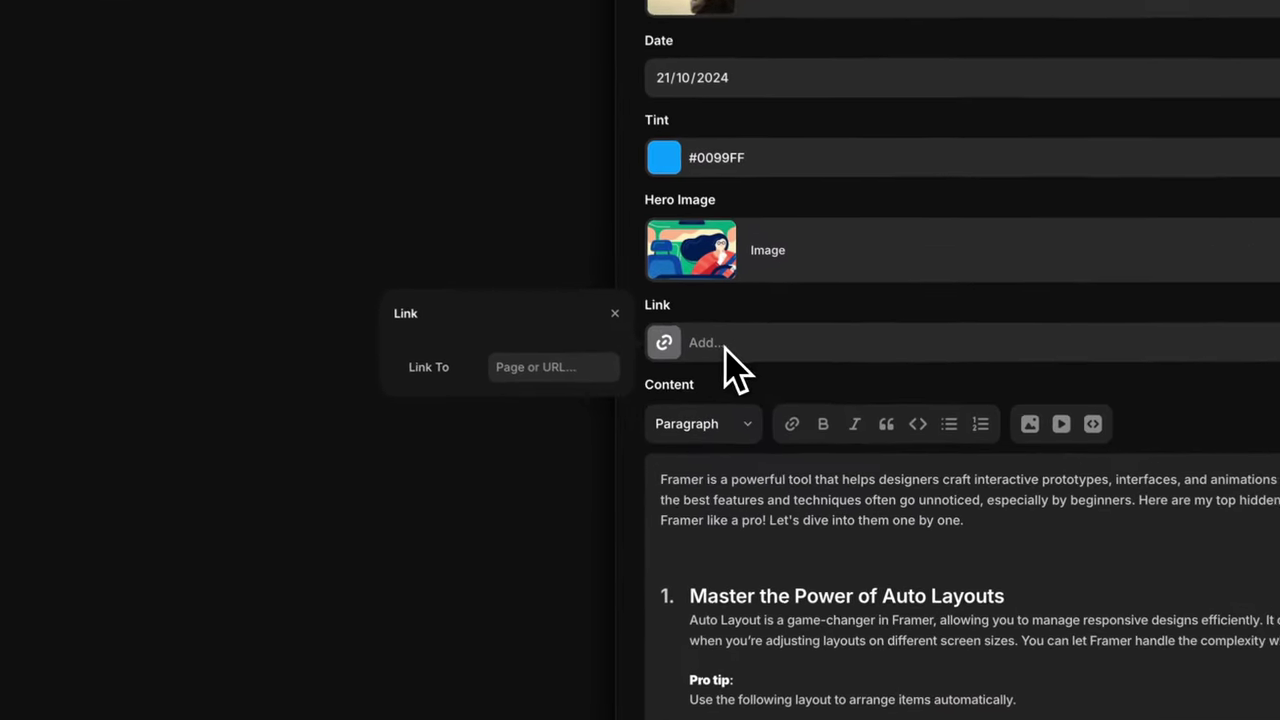
{"action": "left_click", "coordinate": [556, 364]}
{"action": "type", "text": "https://www.framer.com"}
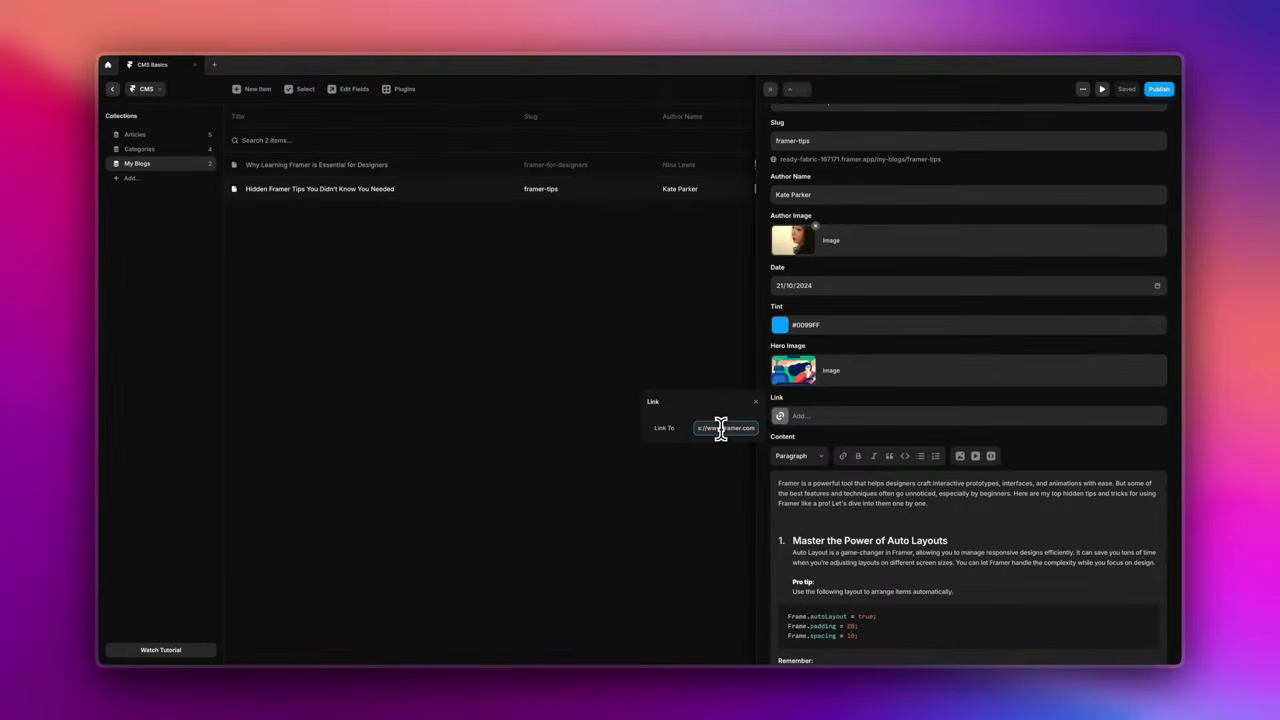
{"action": "left_click", "coordinate": [724, 370]}
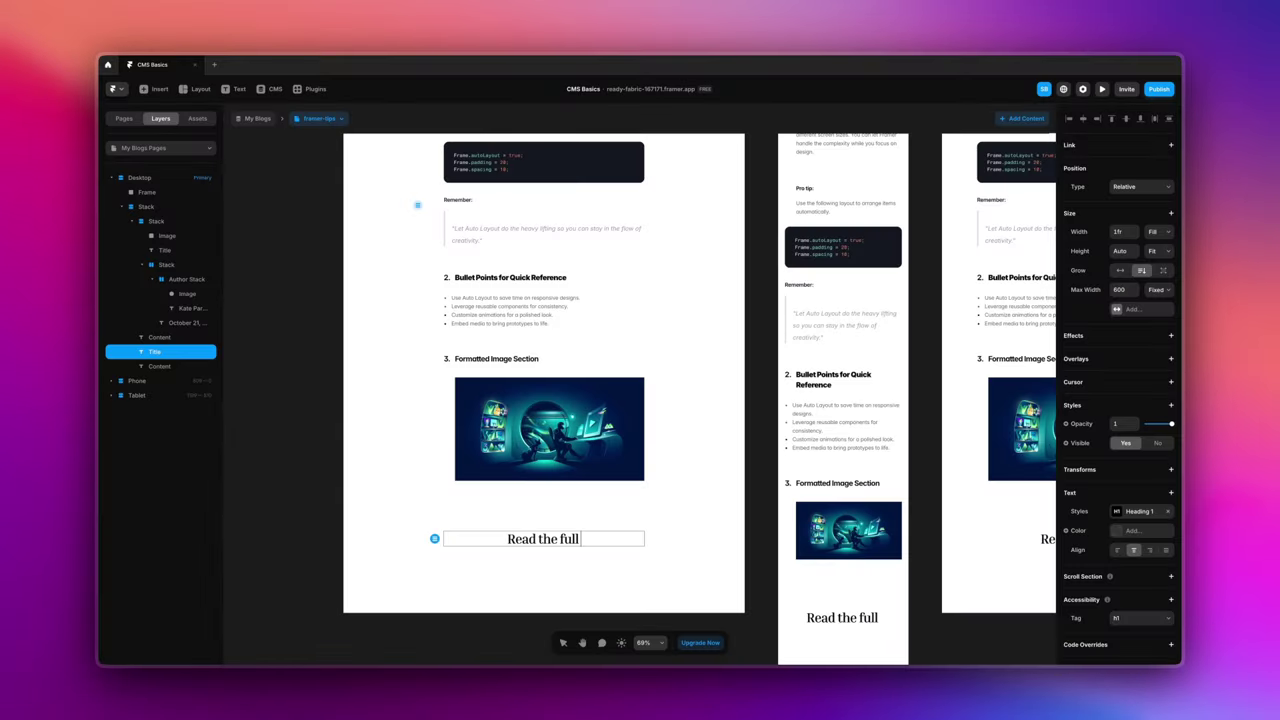
- Complete the text between the two content blocks as "Read the full article" and give it the Body text style
{"action": "type", "text": "article"}
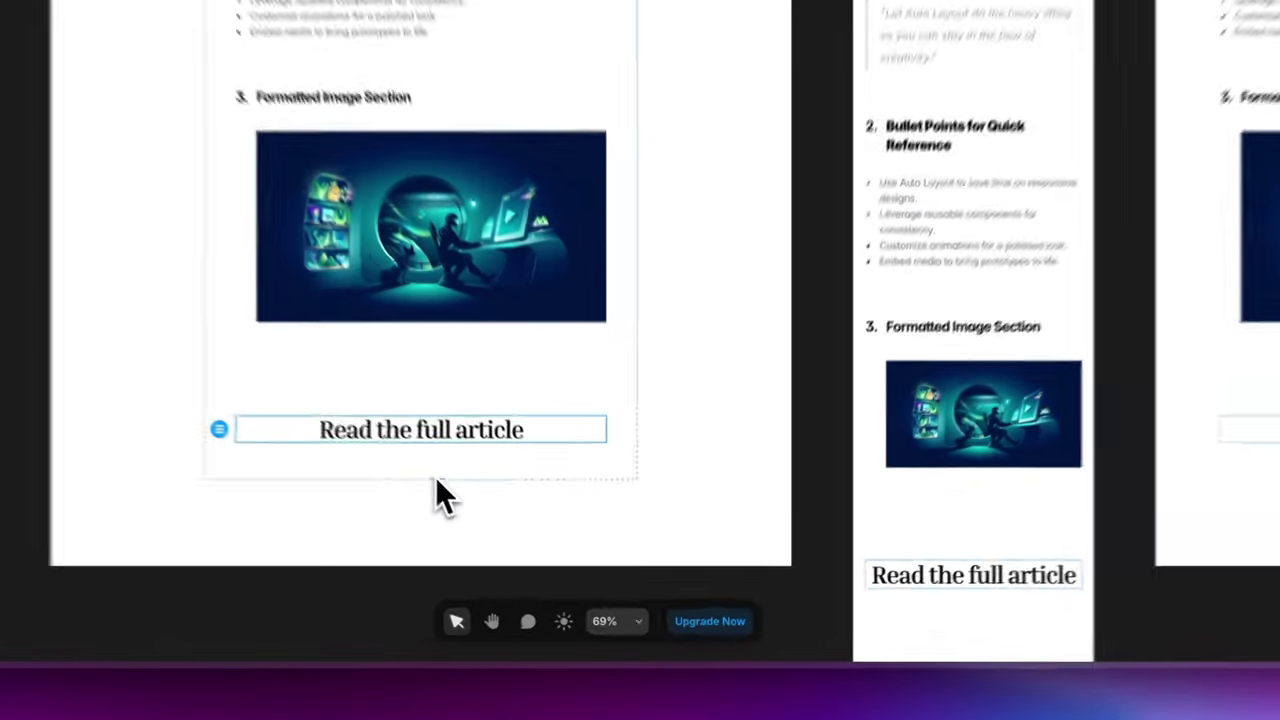
{"action": "key", "text": "Escape"}
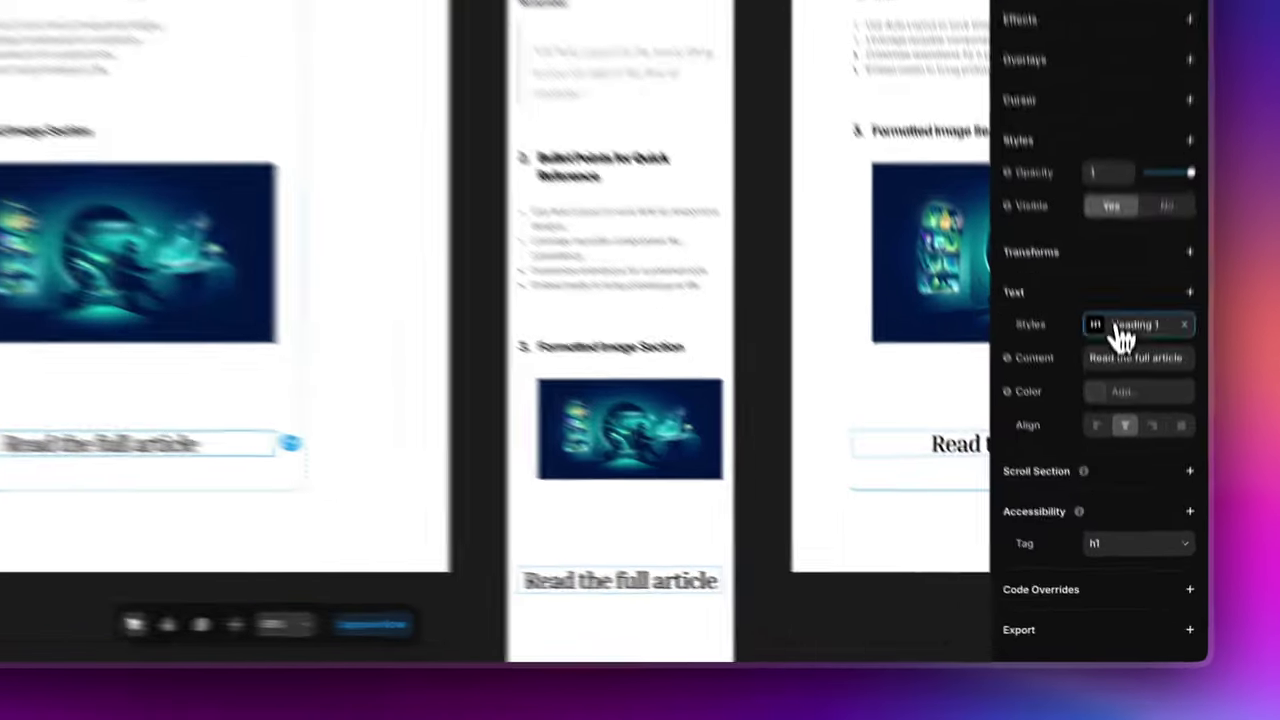
{"action": "left_click", "coordinate": [1120, 470]}
{"action": "left_click", "coordinate": [748, 616]}
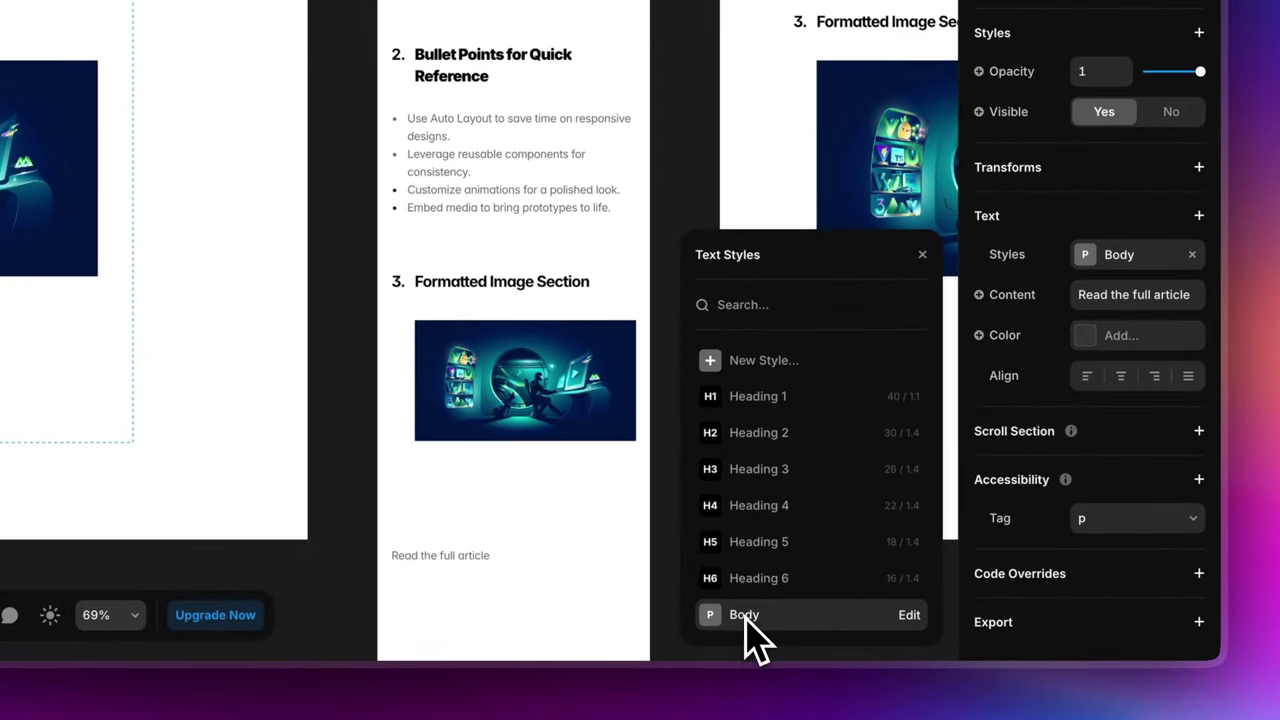
{"action": "left_click", "coordinate": [922, 255]}
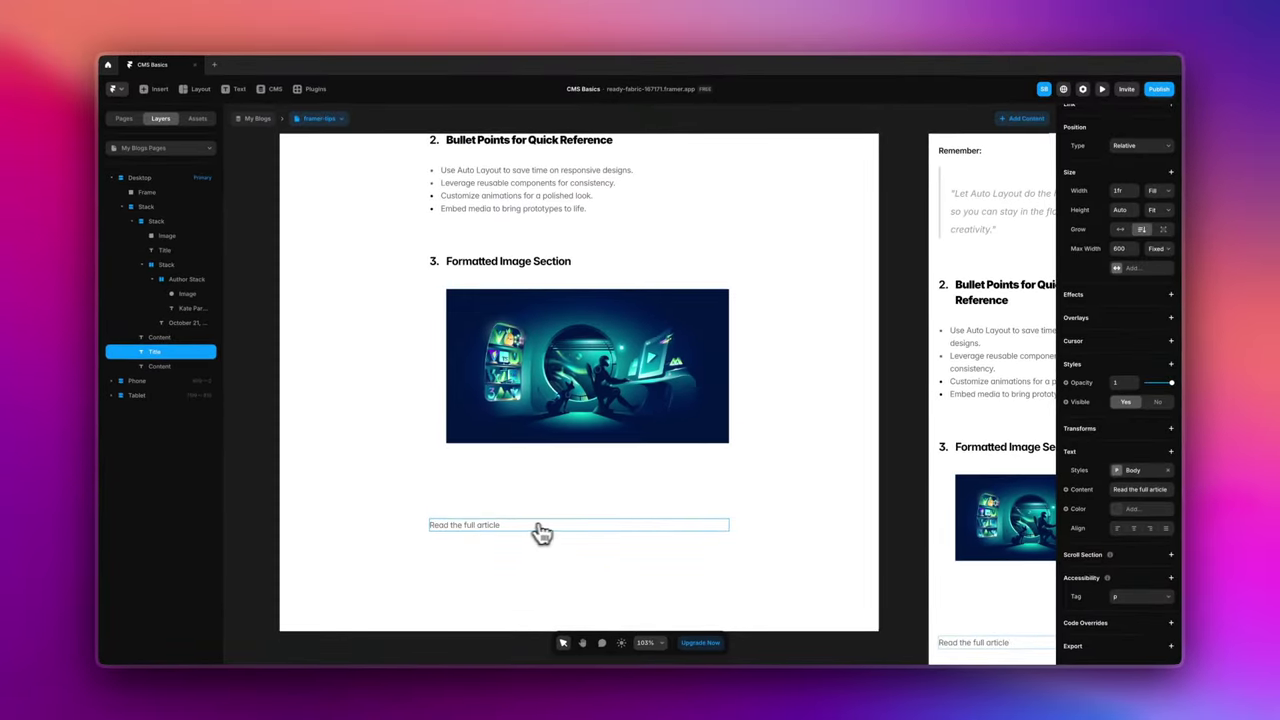
- Add a link to the "Read the full article" text and bind its destination to the Link field
{"action": "scroll", "coordinate": [1095, 330], "scroll_direction": "up", "scroll_amount": 2}
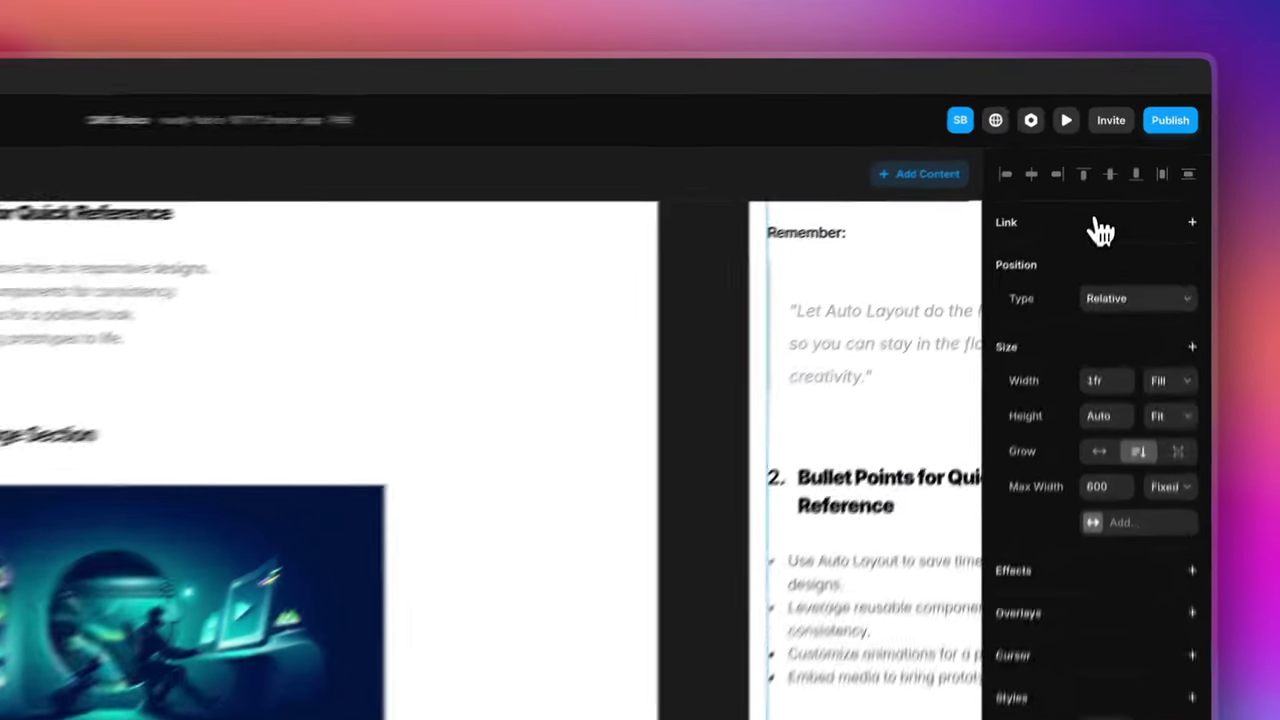
{"action": "left_click", "coordinate": [1118, 150]}
{"action": "left_click", "coordinate": [1092, 163]}
{"action": "left_click", "coordinate": [1026, 286]}
{"action": "mouse_move", "coordinate": [985, 328]}
{"action": "left_click", "coordinate": [930, 325]}
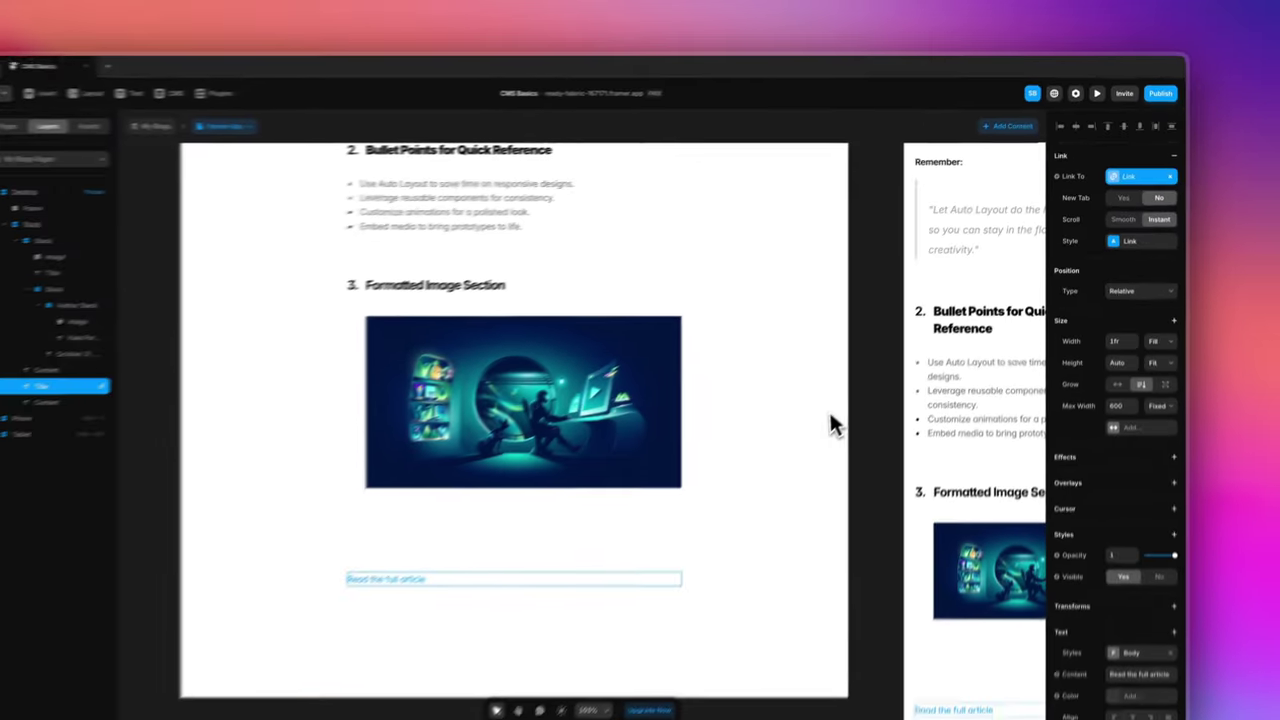
- Preview the desktop framer-tips page, test the "Read the full article" link, and return to the canvas
{"action": "scroll", "coordinate": [830, 424], "scroll_direction": "down", "scroll_amount": 5}
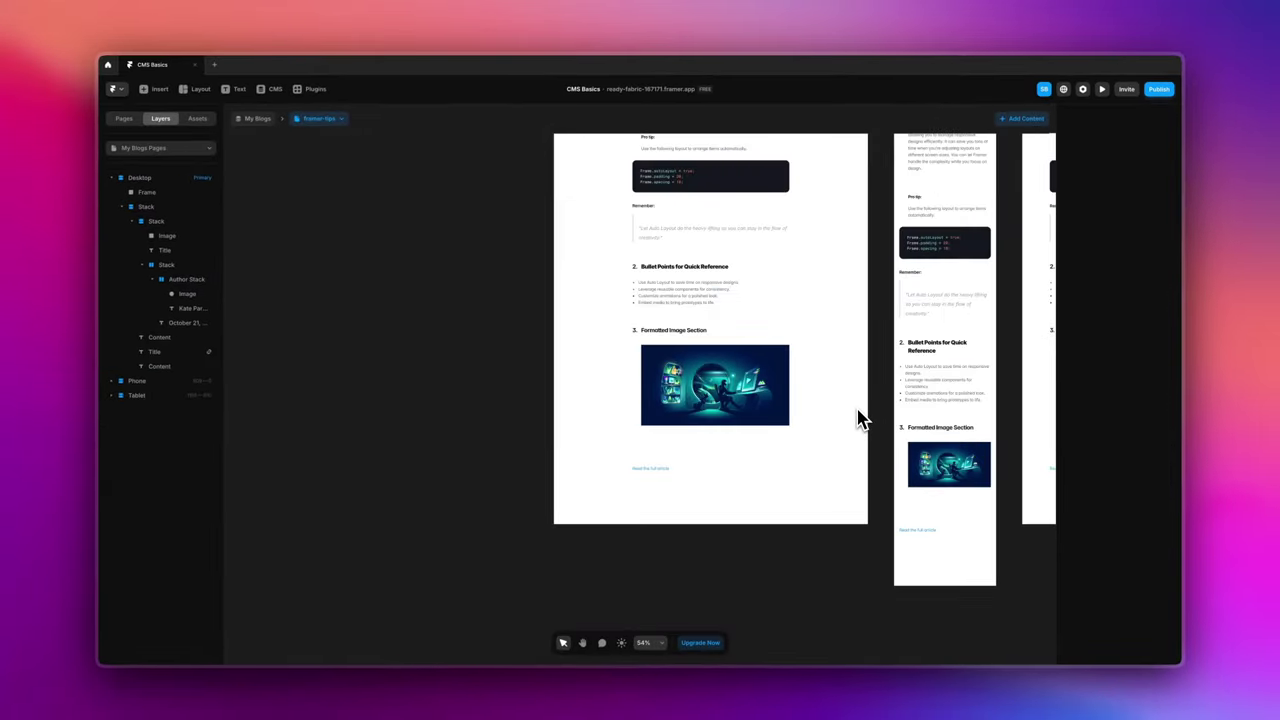
{"action": "scroll", "coordinate": [858, 418], "scroll_direction": "up", "scroll_amount": 10}
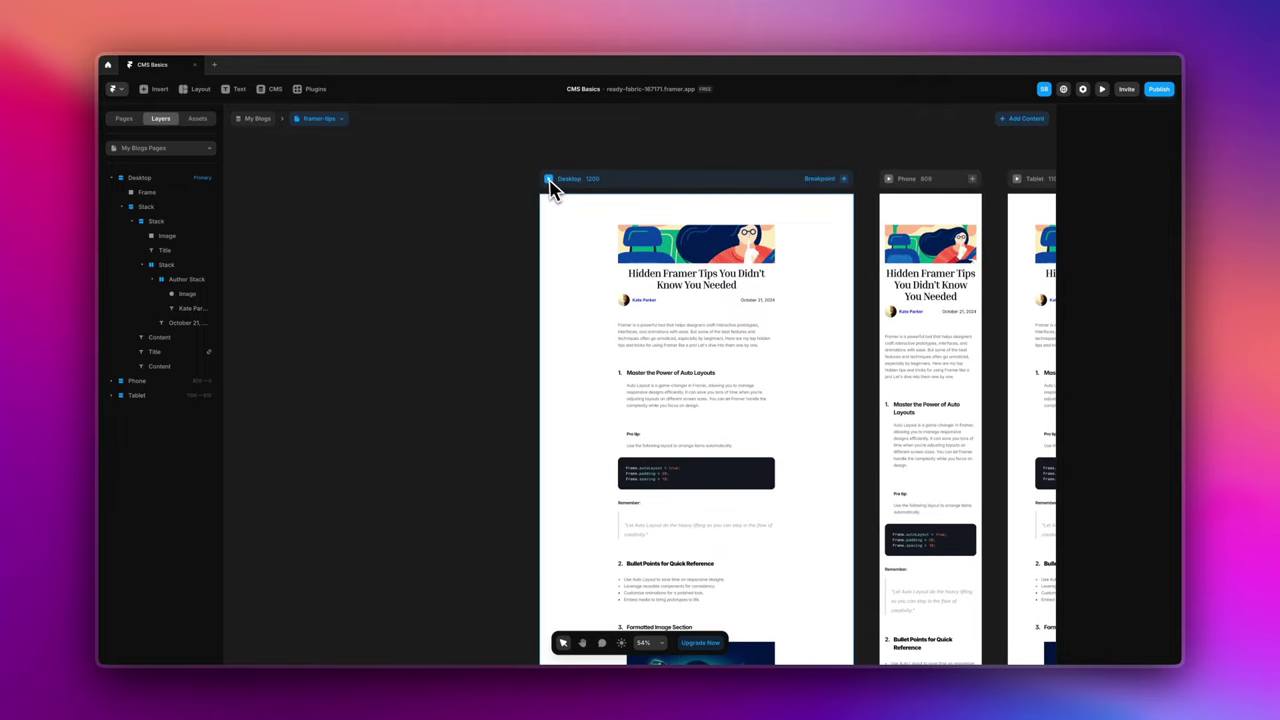
{"action": "left_click", "coordinate": [549, 180]}
{"action": "scroll", "coordinate": [580, 430], "scroll_direction": "down", "scroll_amount": 5}
{"action": "scroll", "coordinate": [587, 448], "scroll_direction": "down", "scroll_amount": 3}
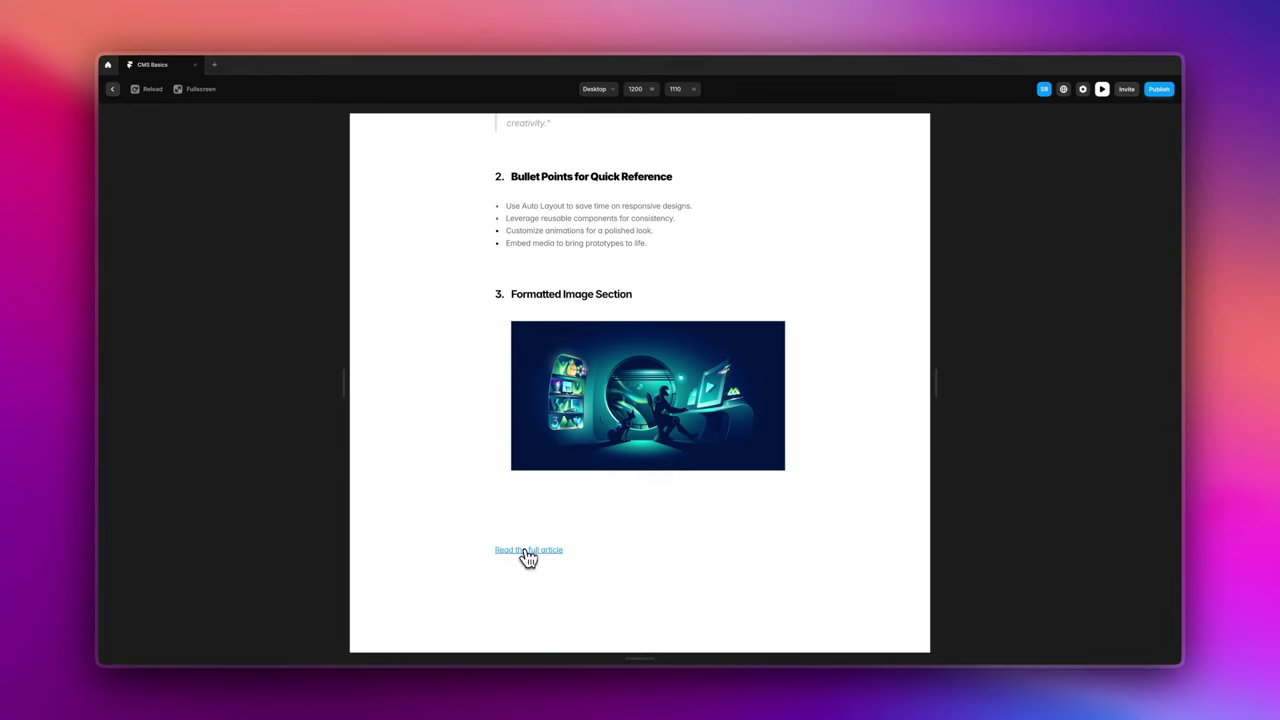
{"action": "left_click", "coordinate": [528, 552]}
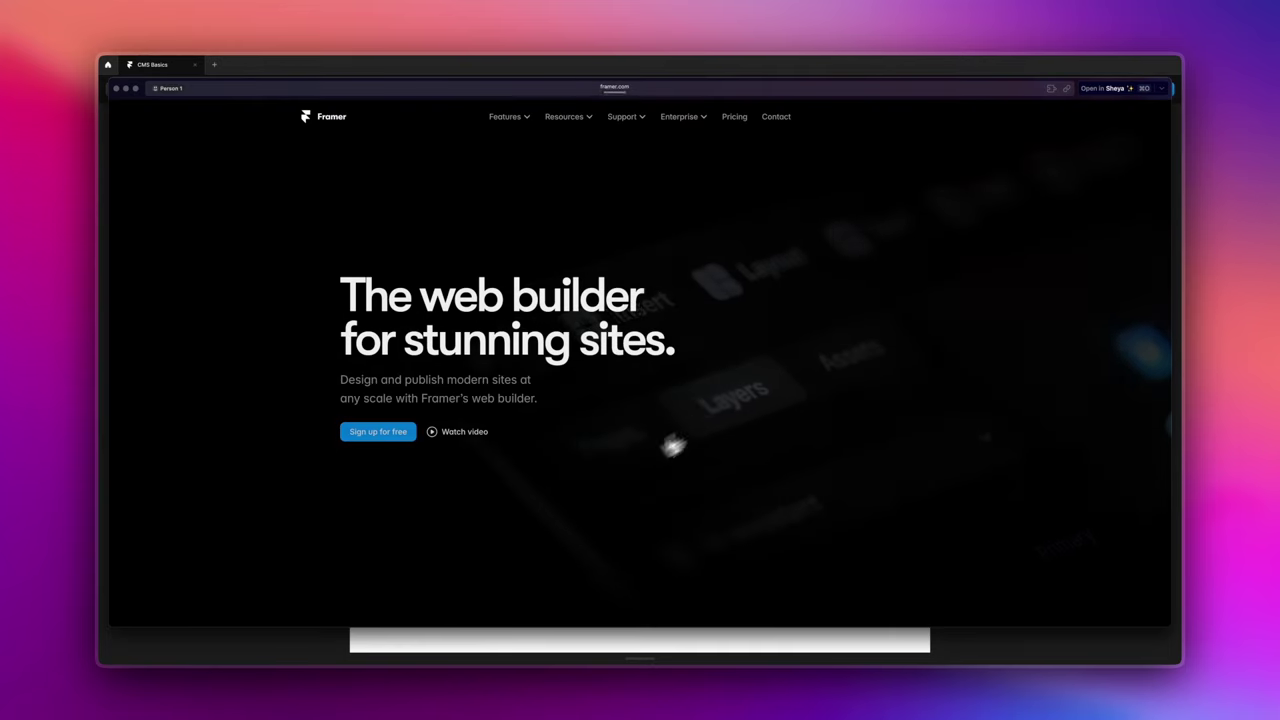
{"action": "left_click", "coordinate": [116, 89]}
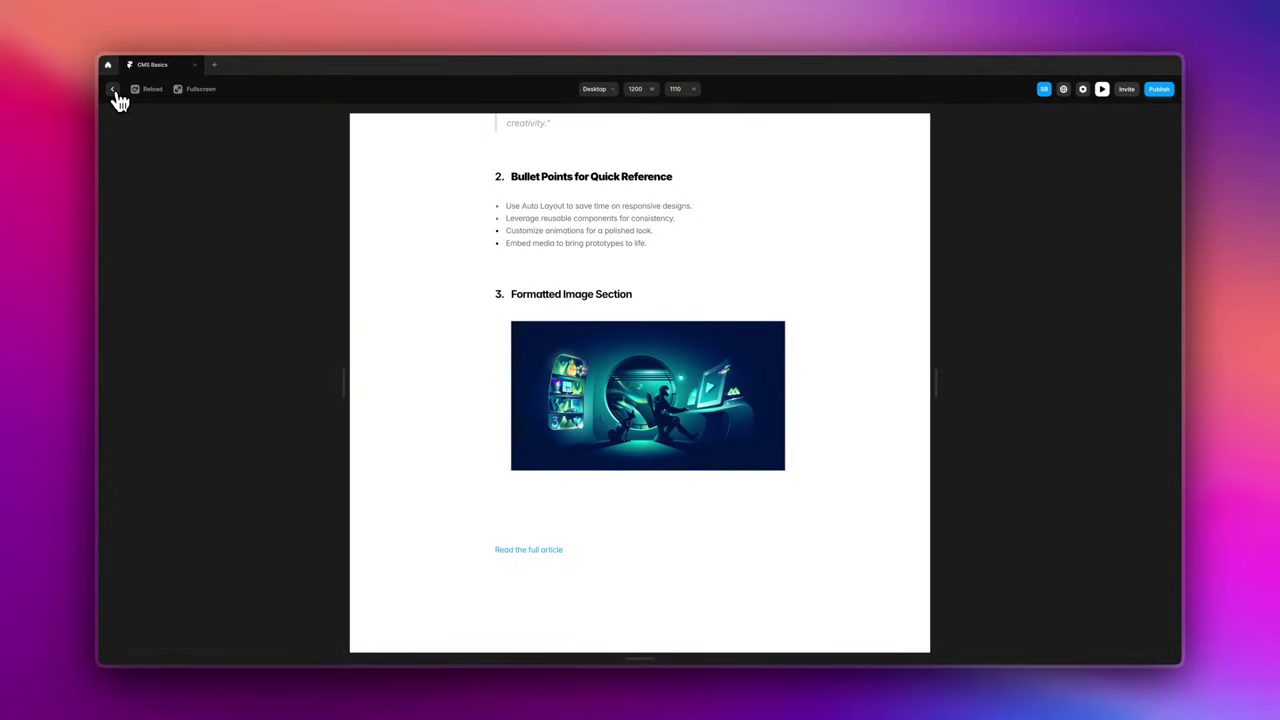
{"action": "left_click", "coordinate": [116, 92]}
- Switch the detail page to the framer-for-designers item and check its "Read the full article" link
{"action": "scroll", "coordinate": [397, 268], "scroll_direction": "down", "scroll_amount": 5}
{"action": "scroll", "coordinate": [397, 268], "scroll_direction": "right", "scroll_amount": 4}
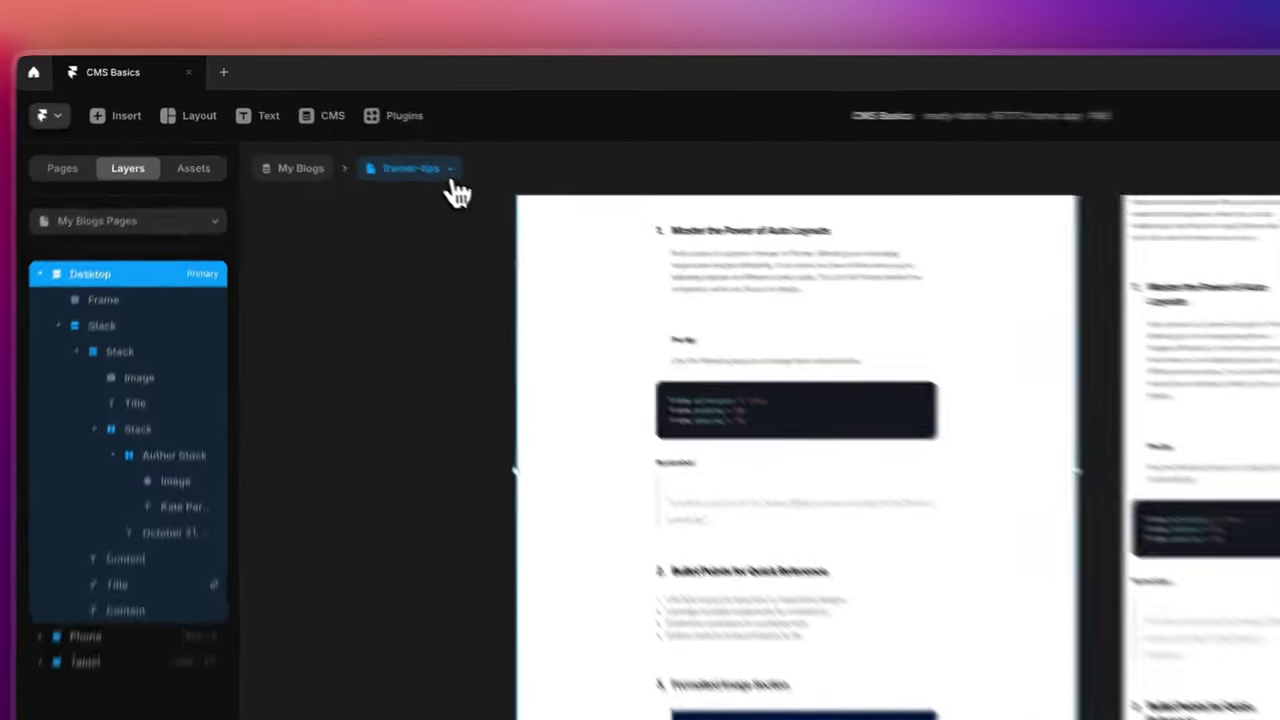
{"action": "left_click", "coordinate": [319, 118]}
{"action": "left_click", "coordinate": [488, 238]}
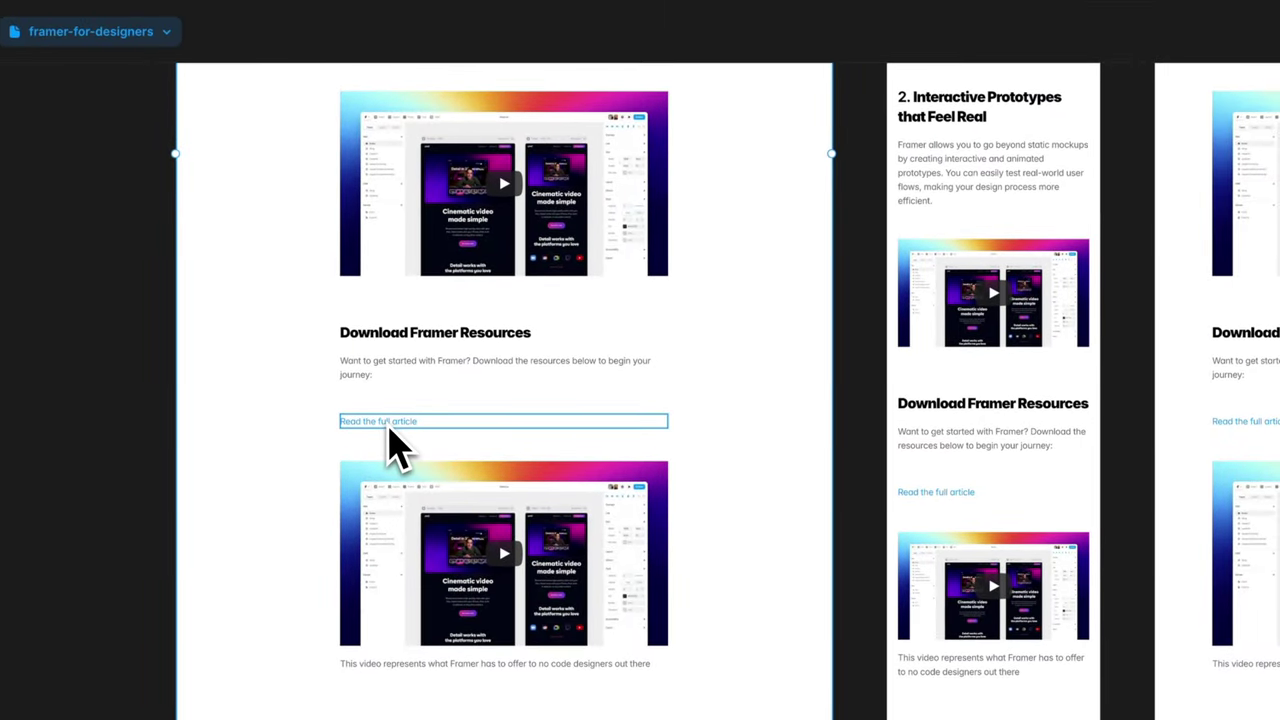
{"action": "left_click", "coordinate": [490, 424]}
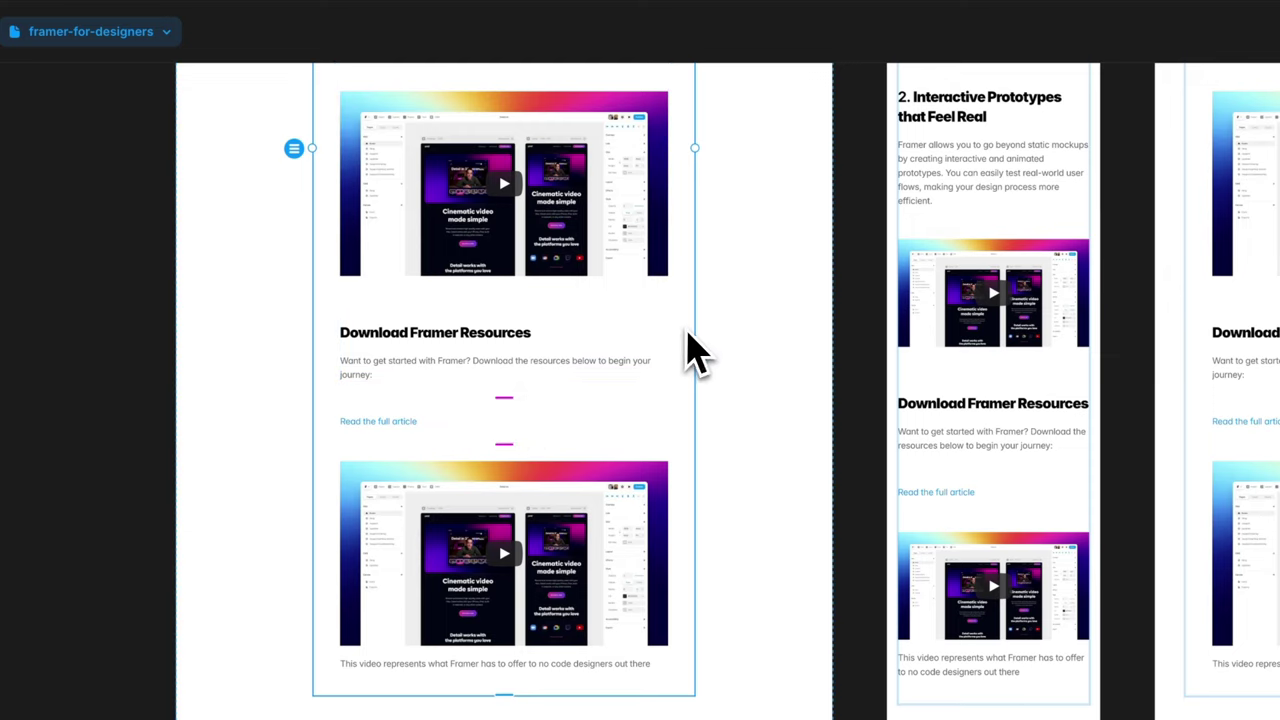
- Open the framer-for-designers item's content, check its Link field, and close the item
{"action": "double_click", "coordinate": [634, 277]}
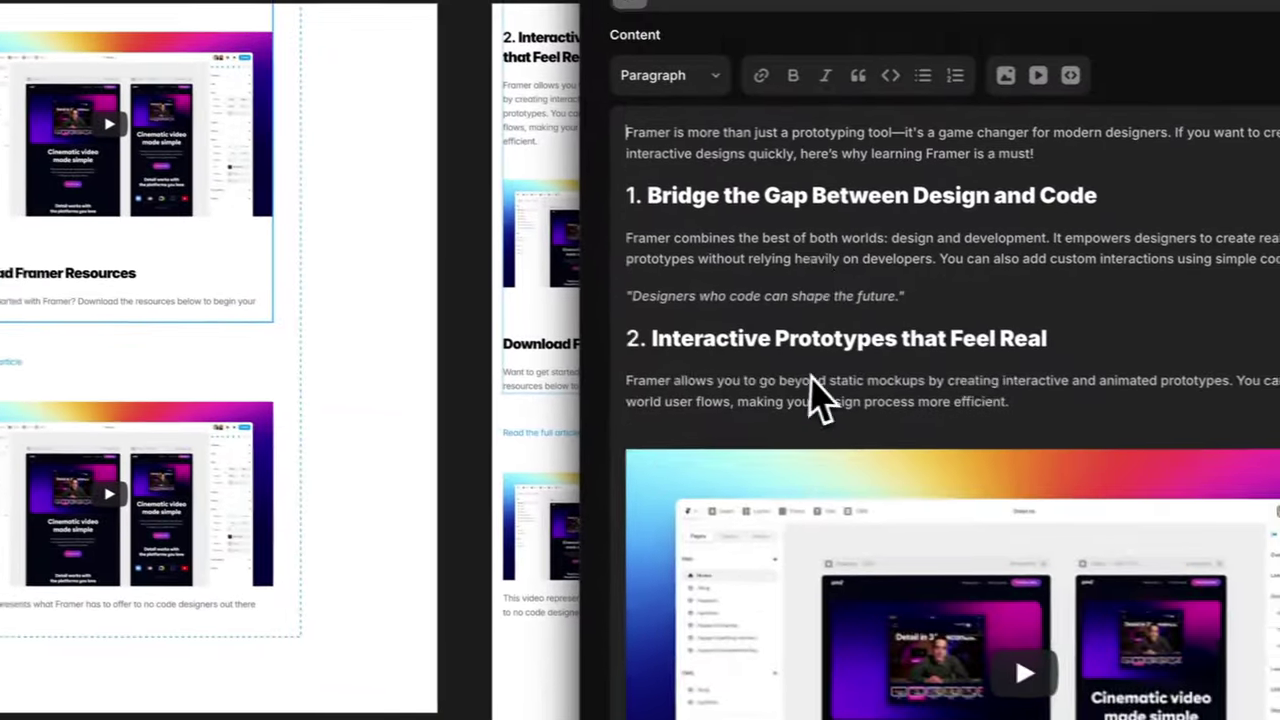
{"action": "scroll", "coordinate": [818, 398], "scroll_direction": "up", "scroll_amount": 3}
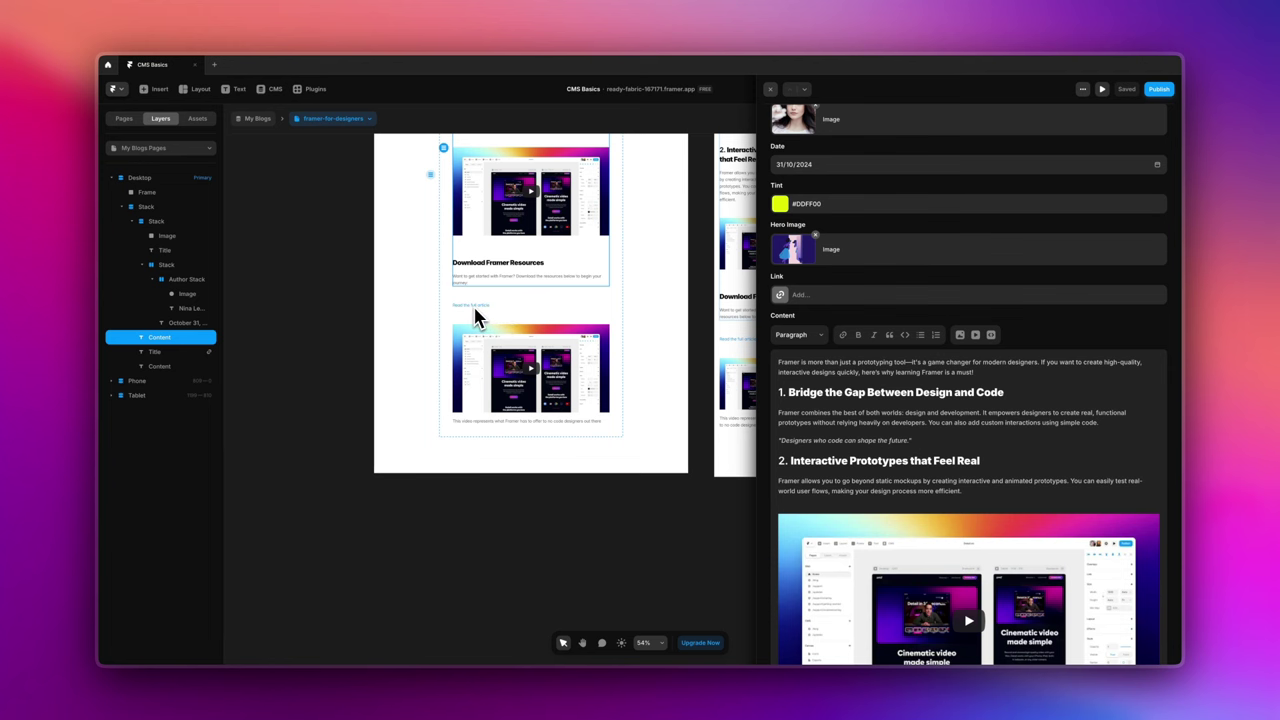
{"action": "key", "text": "Escape"}
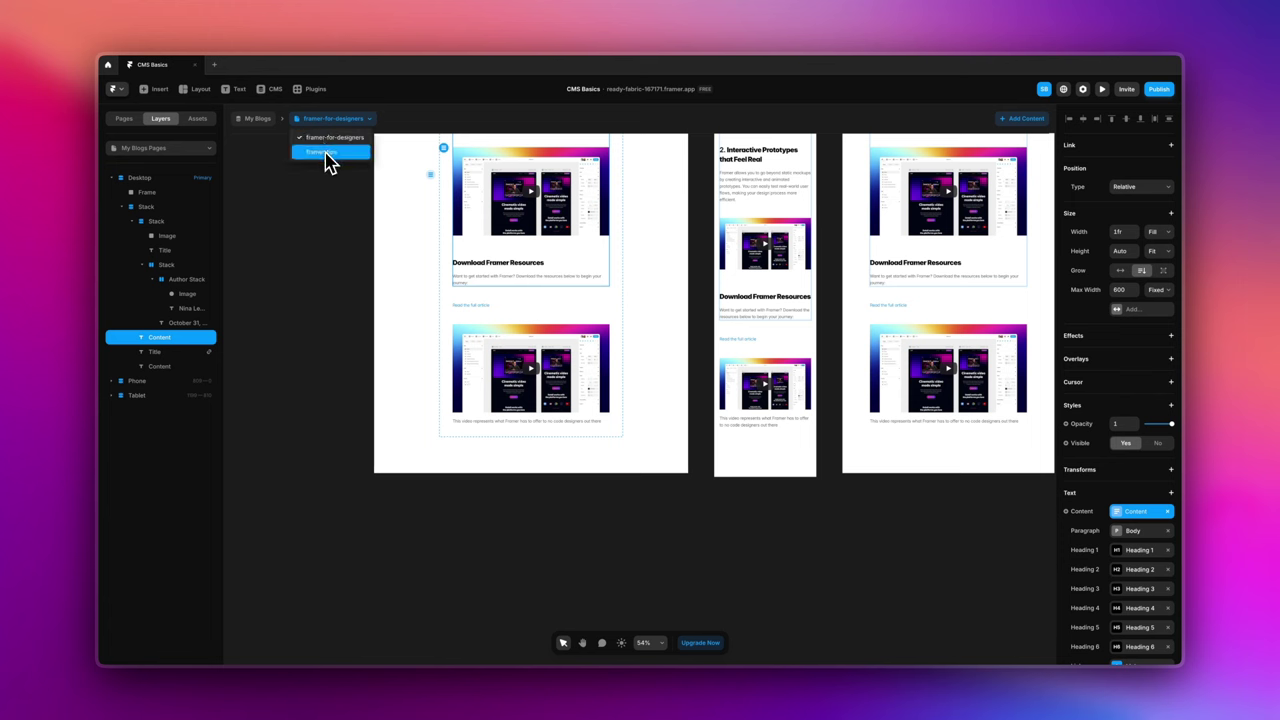
- On the framer-tips page, bind the content of the "Read the full article" text to the Link field's Is Set condition
{"action": "left_click", "coordinate": [338, 152]}
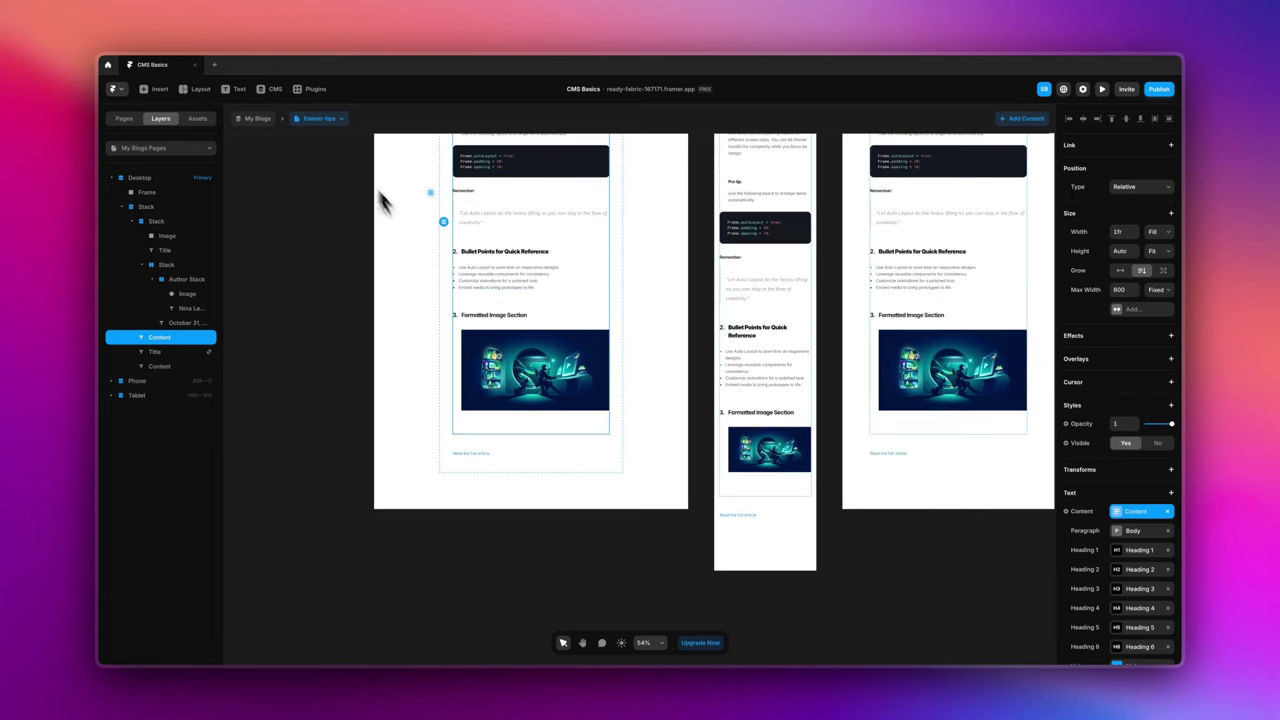
{"action": "left_click", "coordinate": [477, 454]}
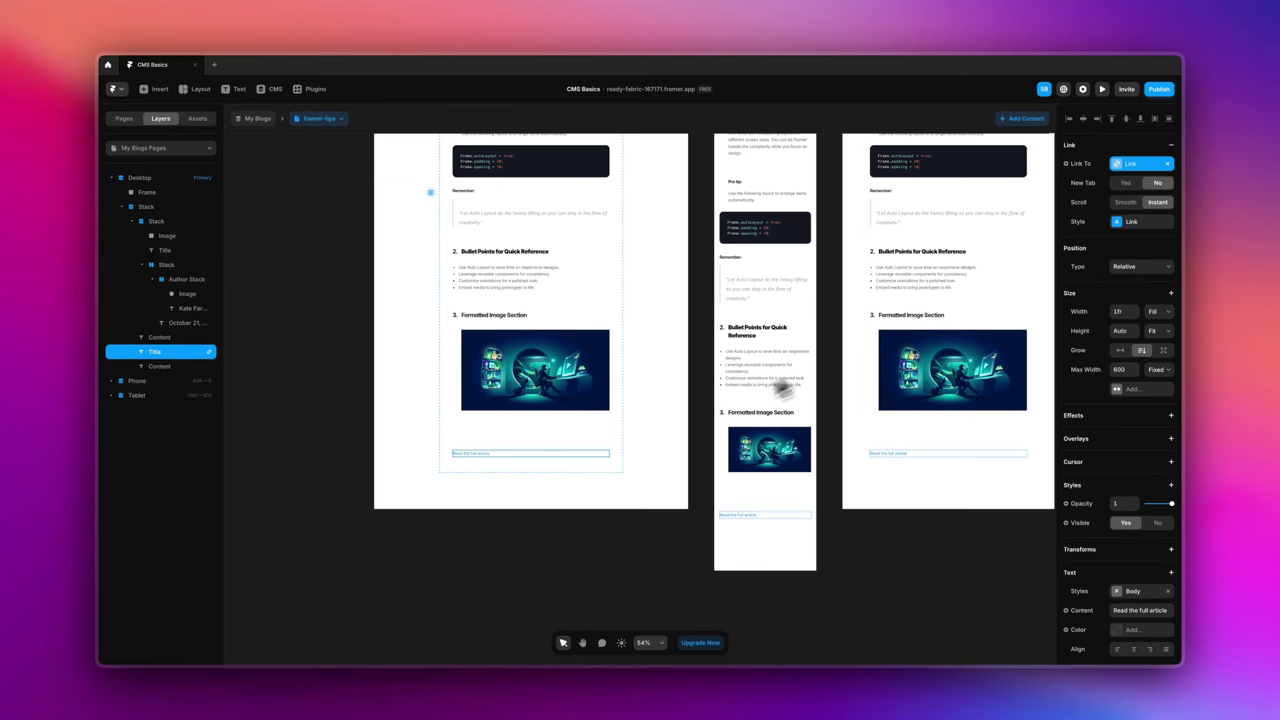
{"action": "scroll", "coordinate": [466, 464], "scroll_direction": "up", "scroll_amount": 5}
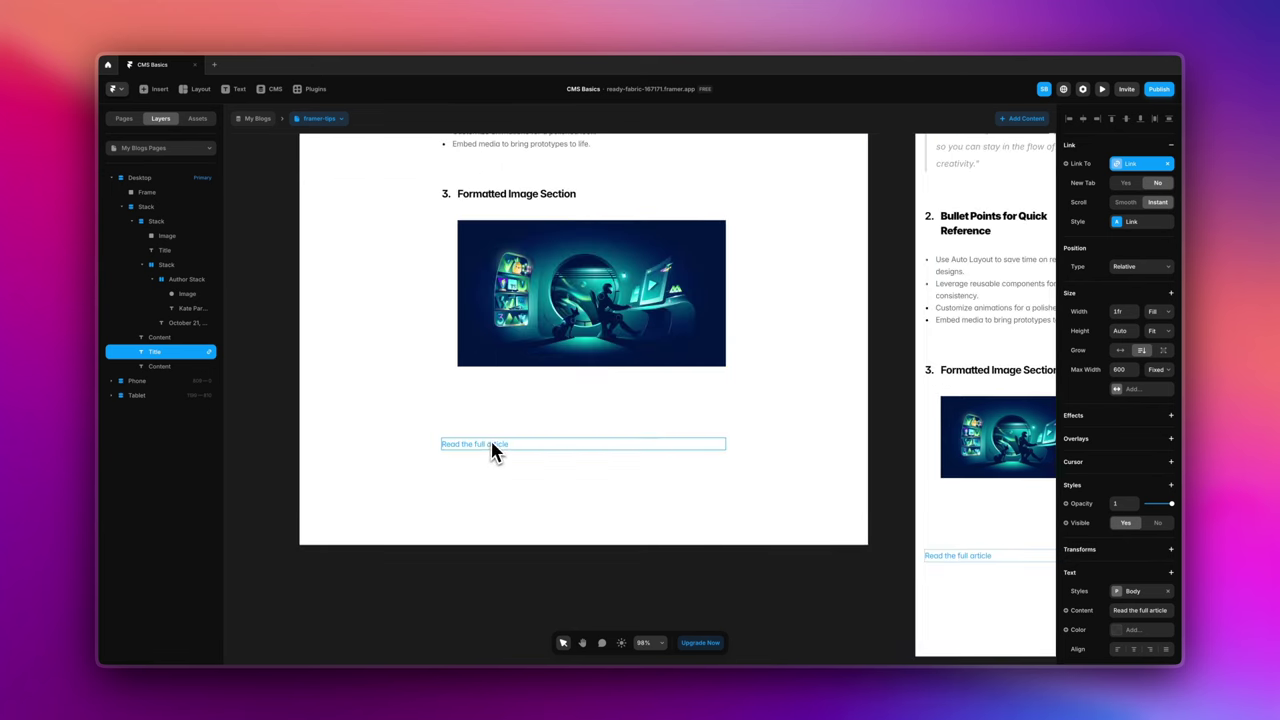
{"action": "scroll", "coordinate": [1108, 535], "scroll_direction": "down", "scroll_amount": 2}
{"action": "scroll", "coordinate": [1104, 536], "scroll_direction": "down", "scroll_amount": 1}
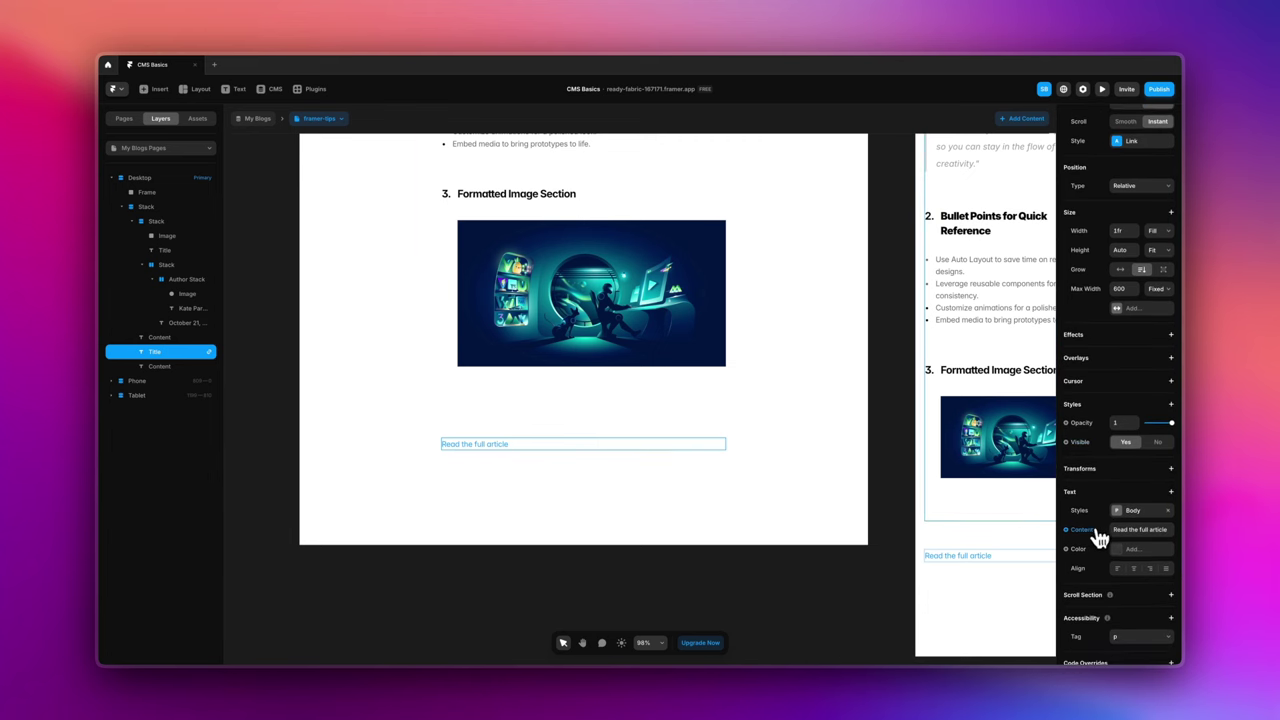
{"action": "left_click", "coordinate": [1084, 530]}
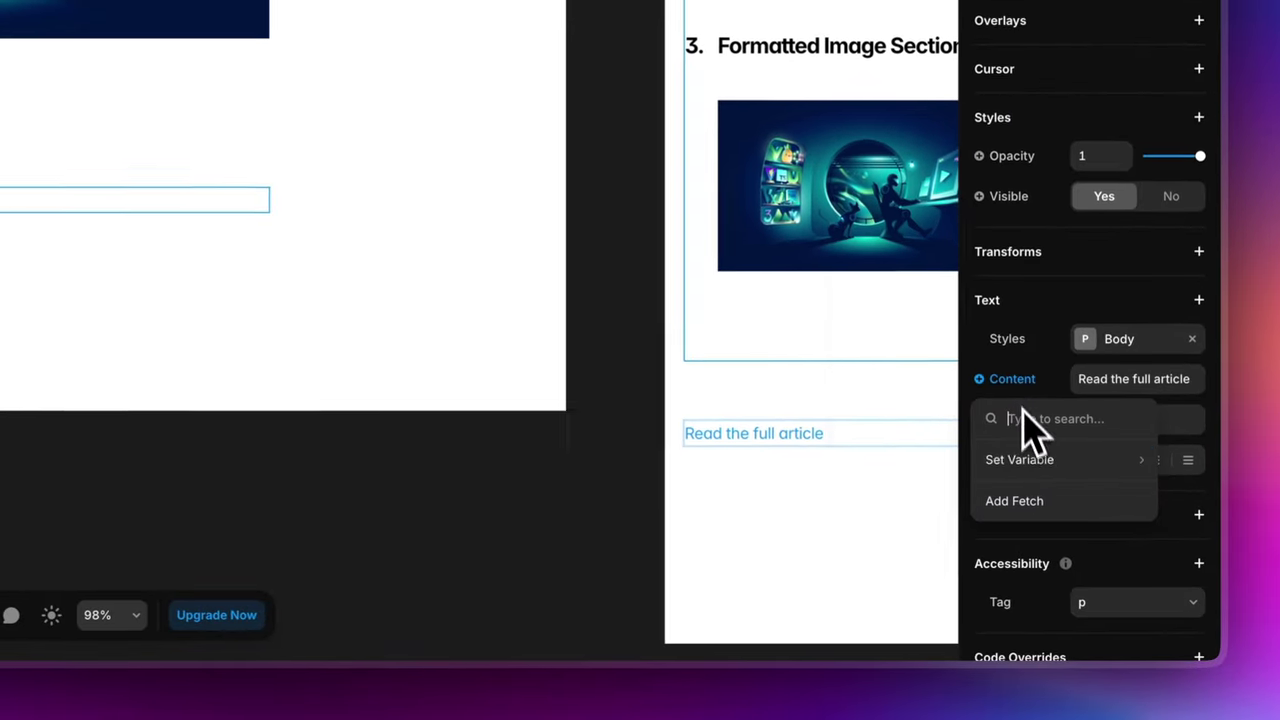
{"action": "mouse_move", "coordinate": [1090, 568]}
{"action": "mouse_move", "coordinate": [928, 420]}
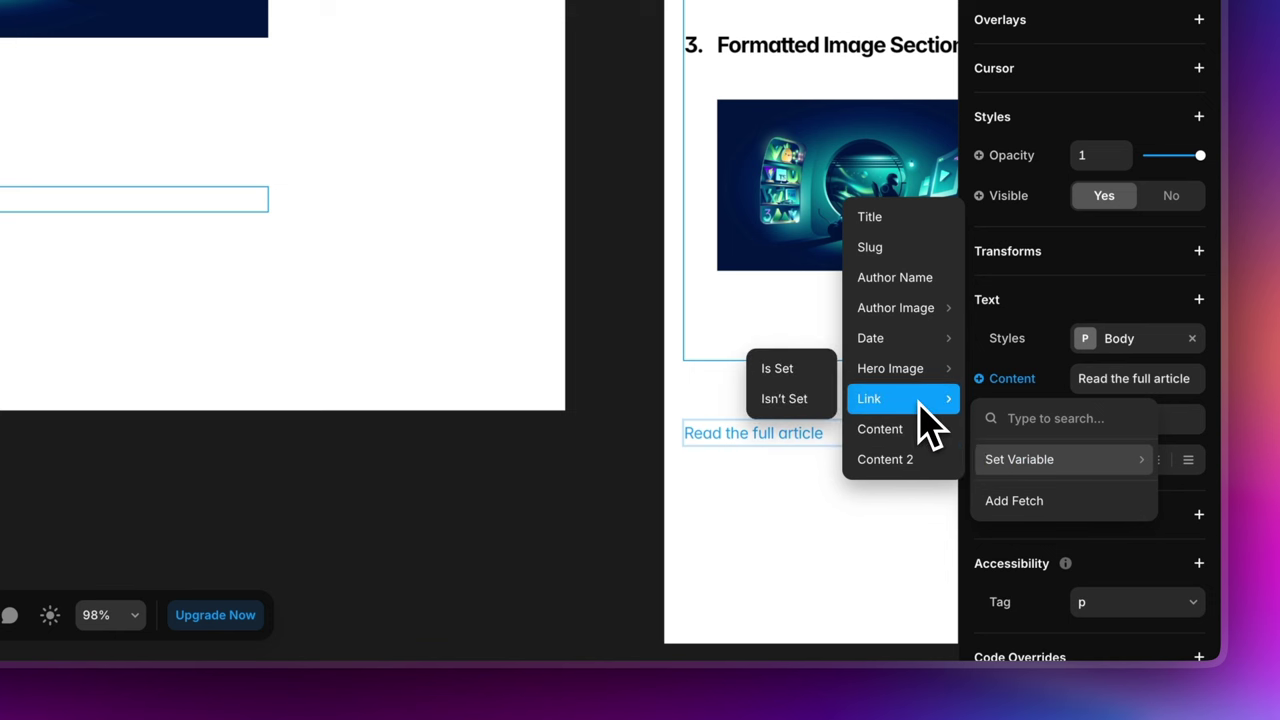
{"action": "left_click", "coordinate": [818, 380]}
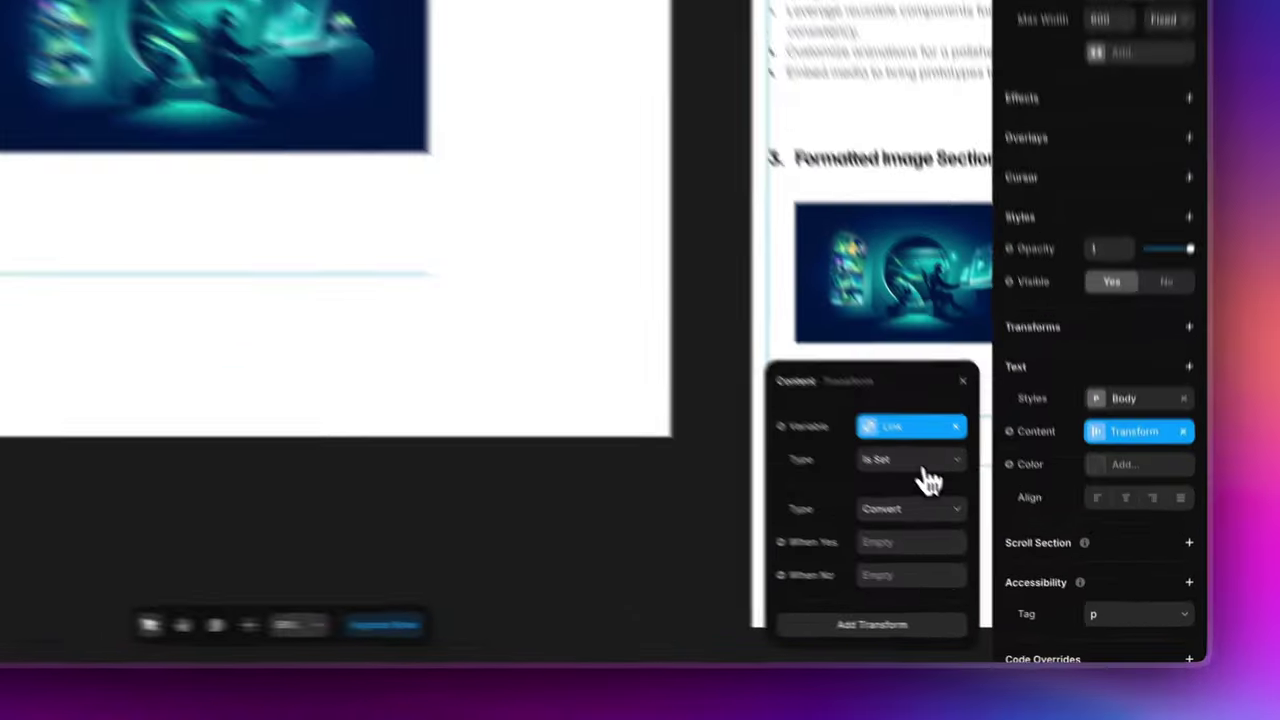
- Keep the transform condition at Is Set and enter "Read full article" as the When Yes text
{"action": "left_click", "coordinate": [1020, 550]}
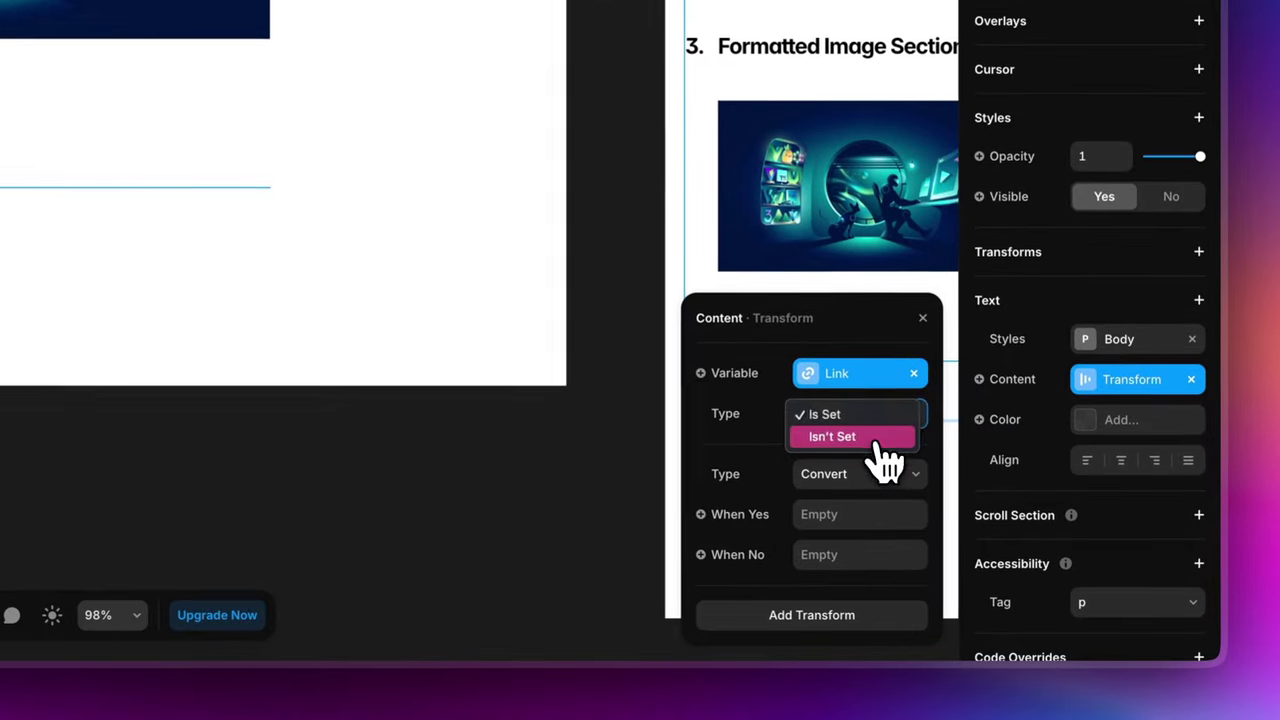
{"action": "left_click", "coordinate": [885, 416]}
{"action": "left_click", "coordinate": [816, 514]}
{"action": "type", "text": "Read"}
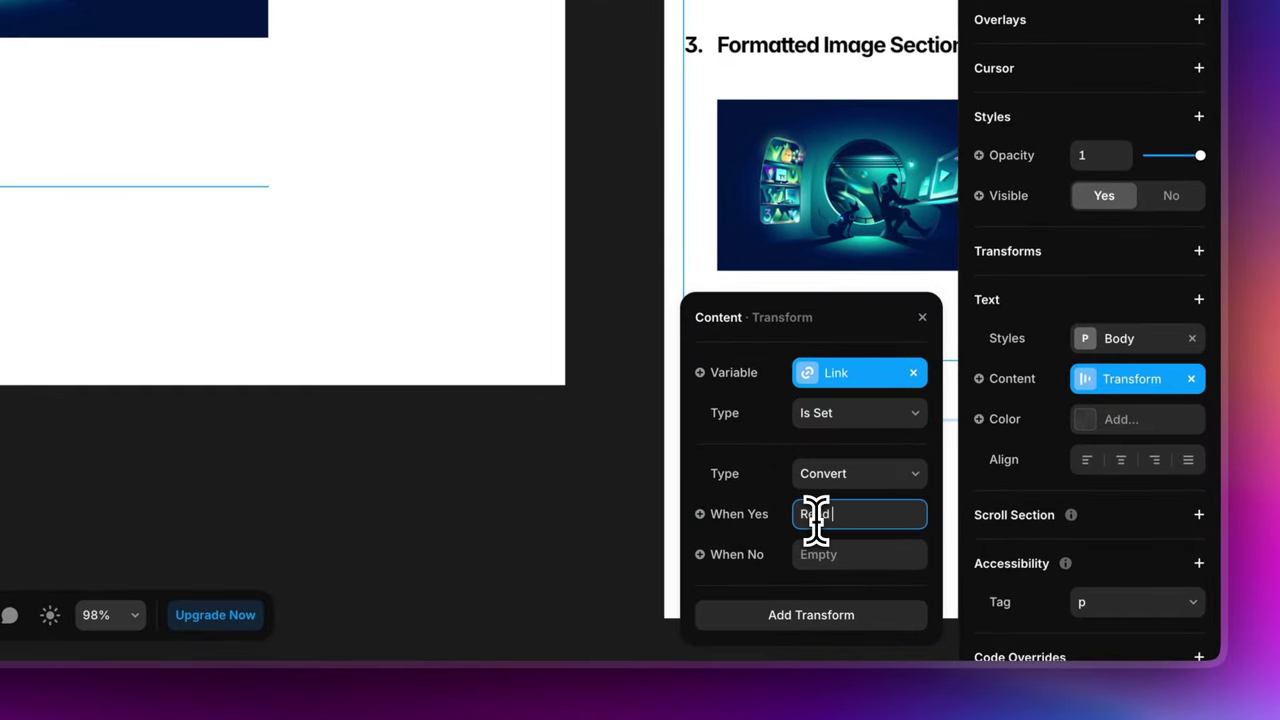
{"action": "type", "text": " full article"}
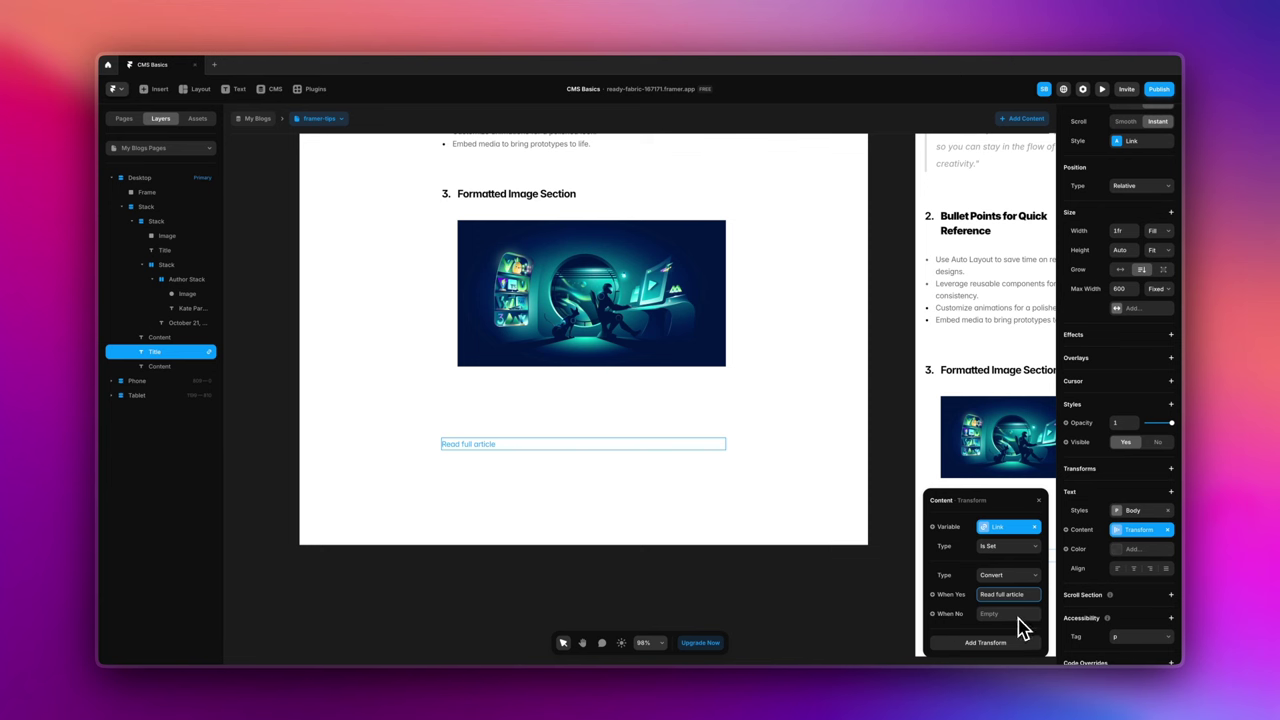
- Try a Prefix transform with the value "check this out" on the link text, clear the value, and close the transform settings
{"action": "left_click", "coordinate": [1001, 645]}
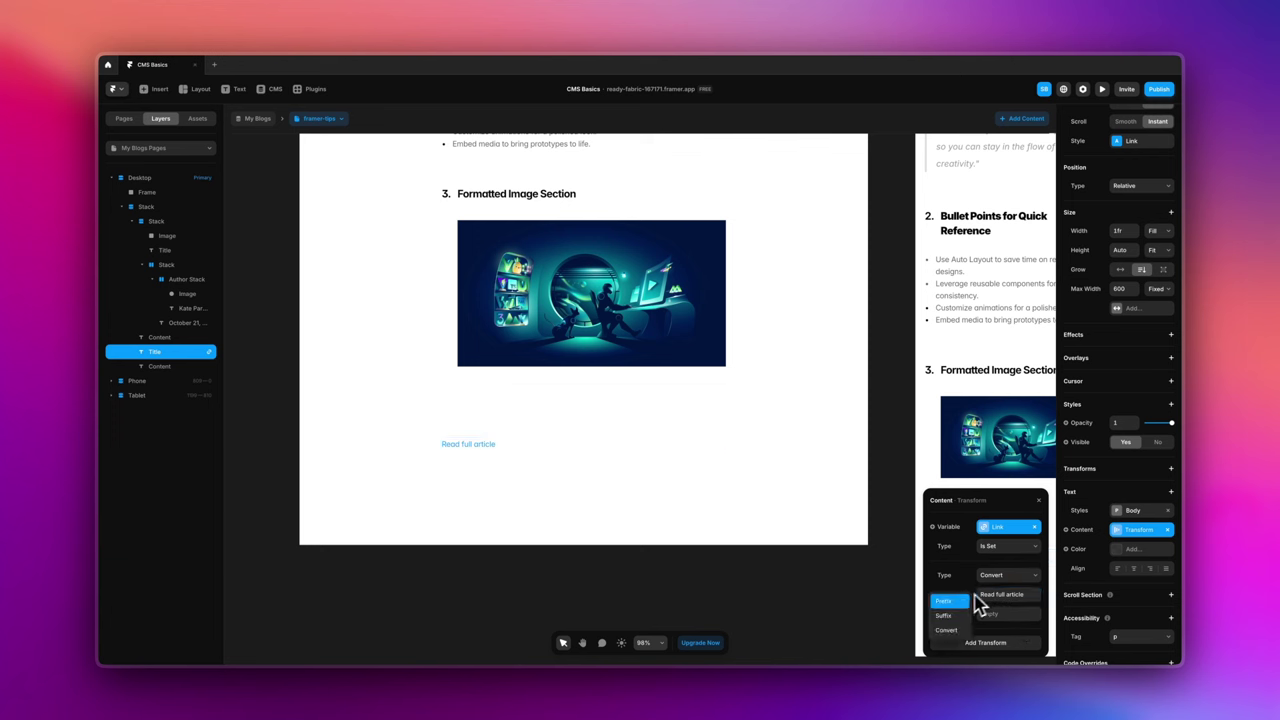
{"action": "left_click", "coordinate": [946, 601]}
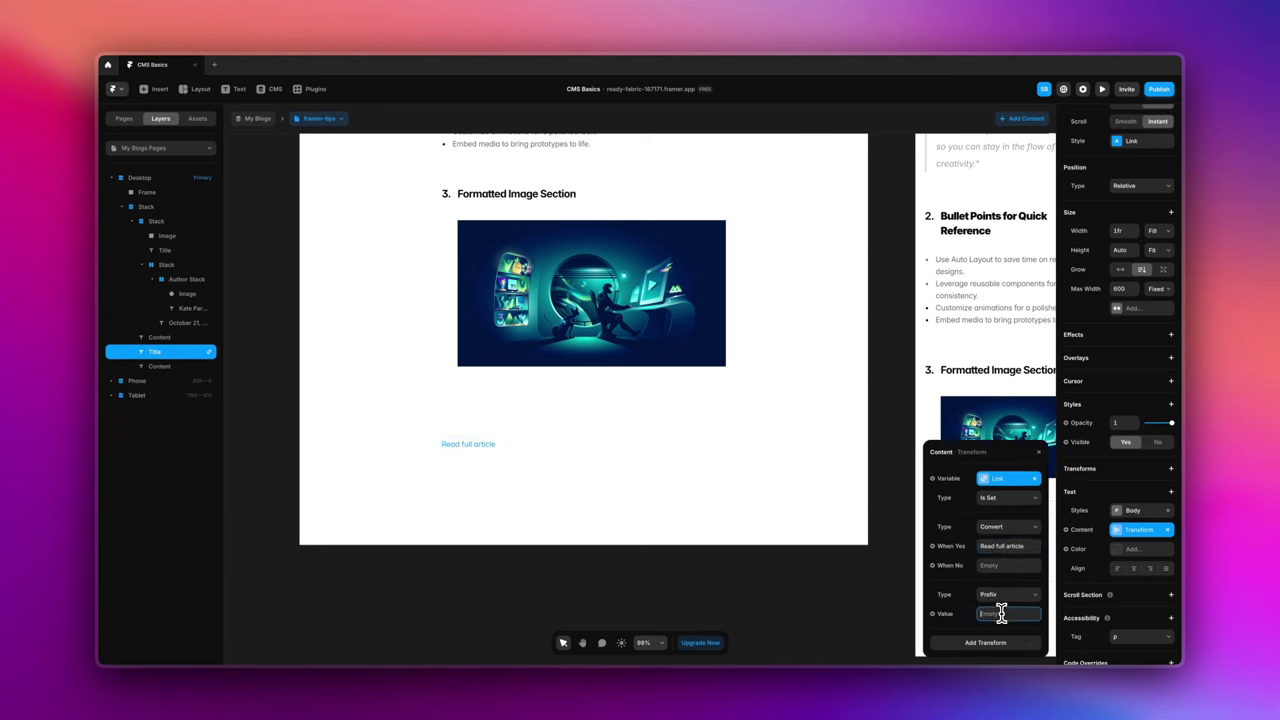
{"action": "left_click", "coordinate": [1001, 614]}
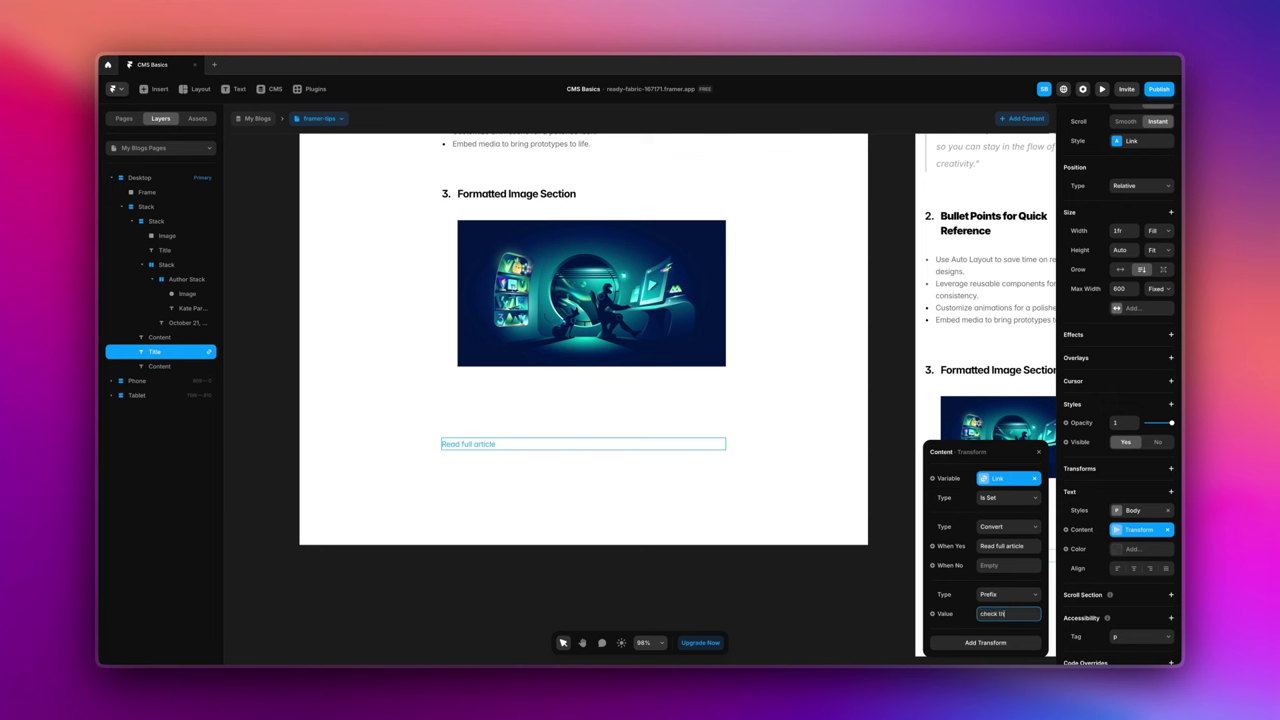
{"action": "key", "text": "Return"}
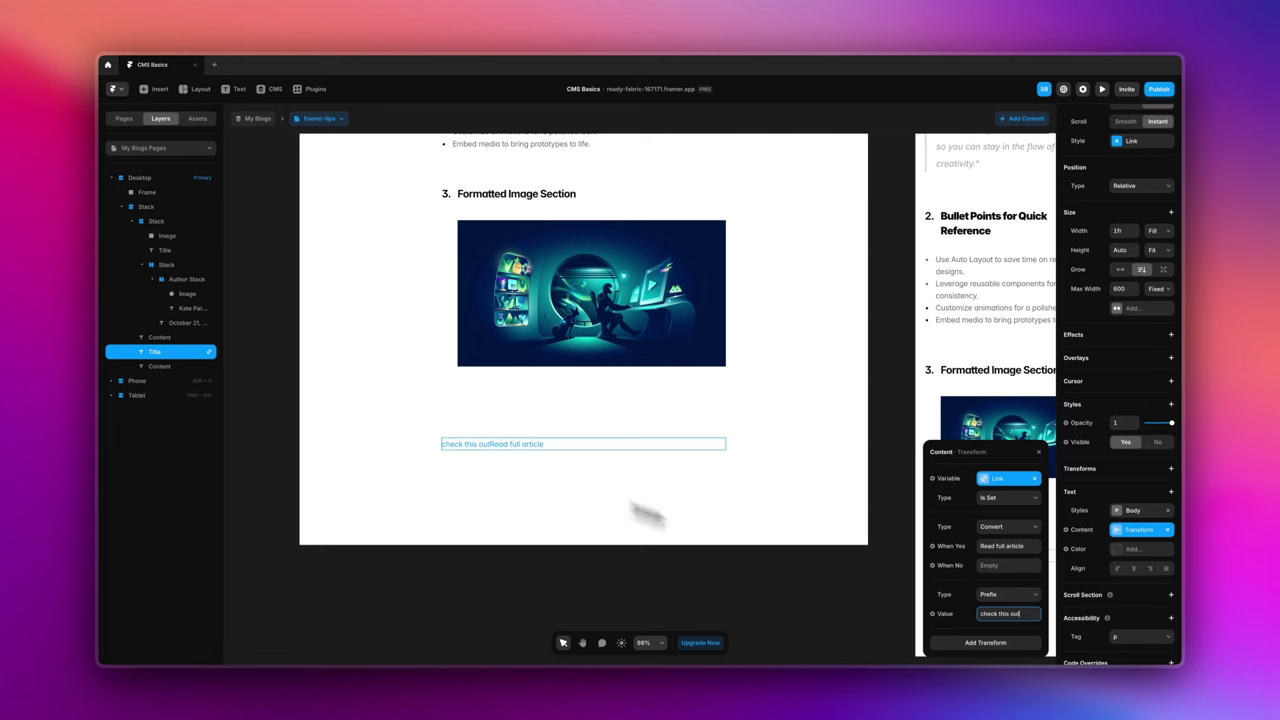
{"action": "left_click_drag", "start_coordinate": [1020, 614], "coordinate": [950, 620]}
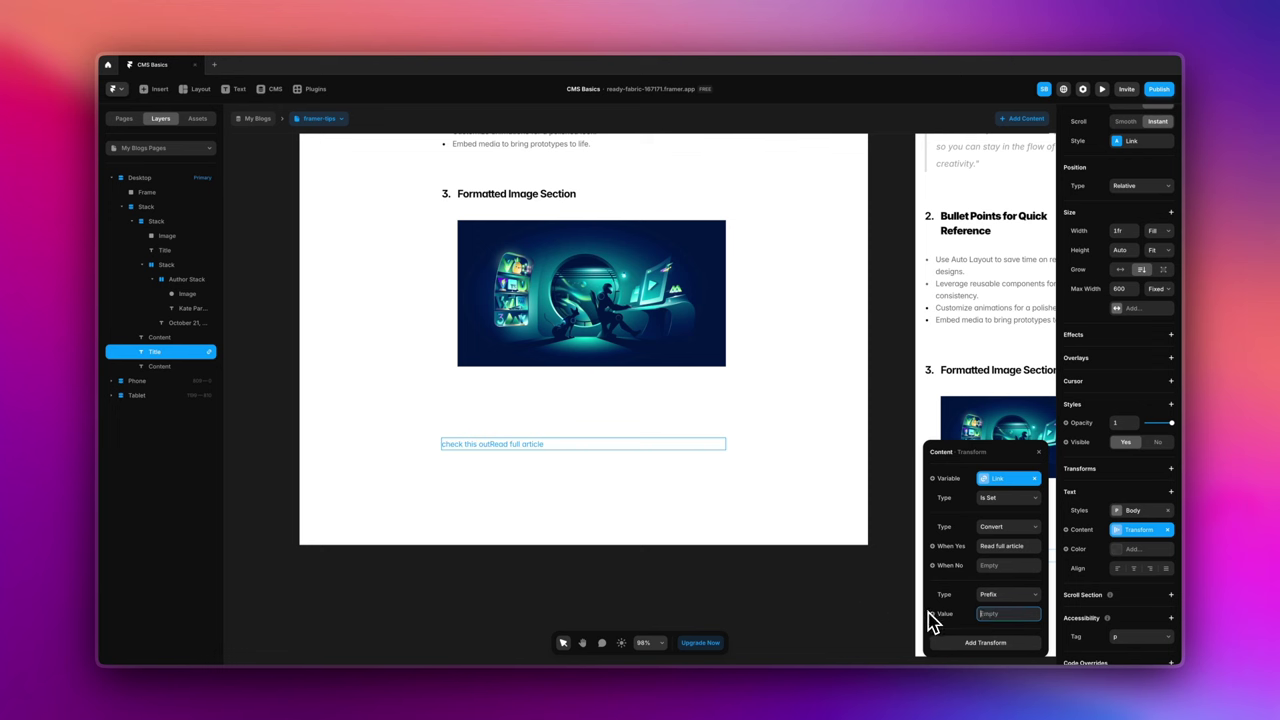
{"action": "left_click", "coordinate": [1040, 454]}
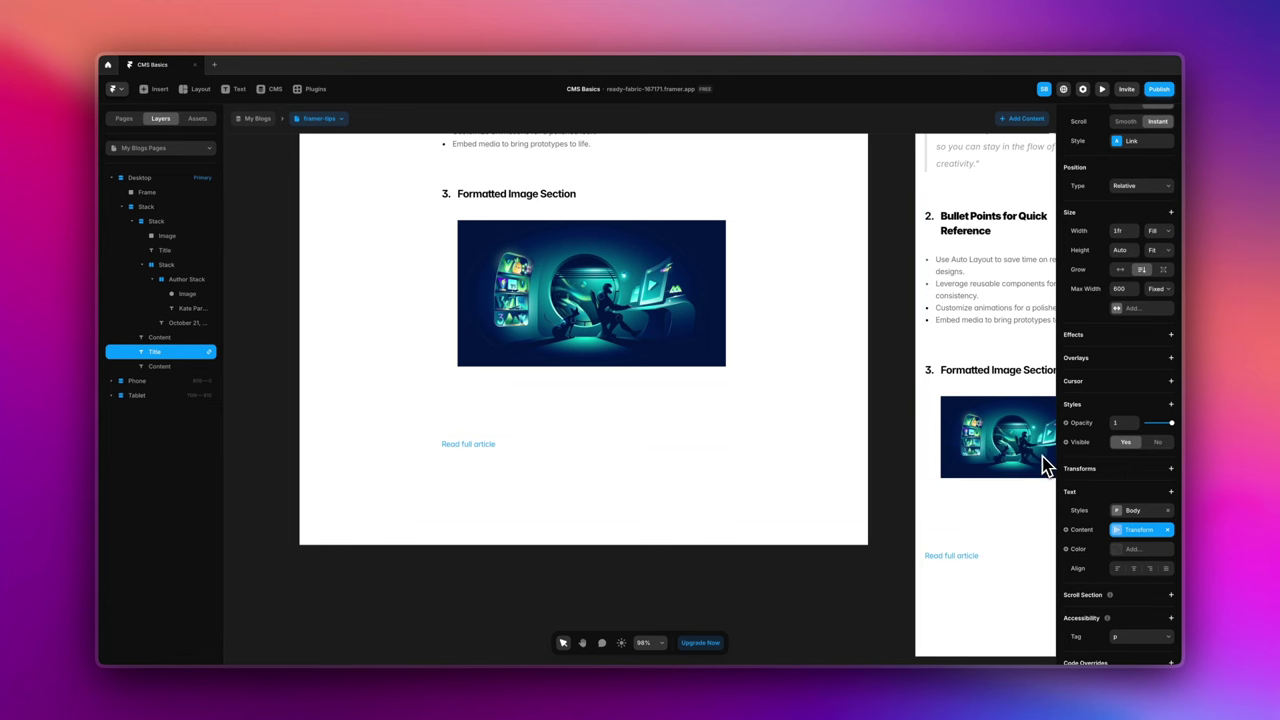
{"action": "left_click", "coordinate": [657, 569]}
- Compare the conditional link text on the framer-tips and framer-for-designers pages, ending on framer-tips
{"action": "scroll", "coordinate": [657, 569], "scroll_direction": "down", "scroll_amount": 5}
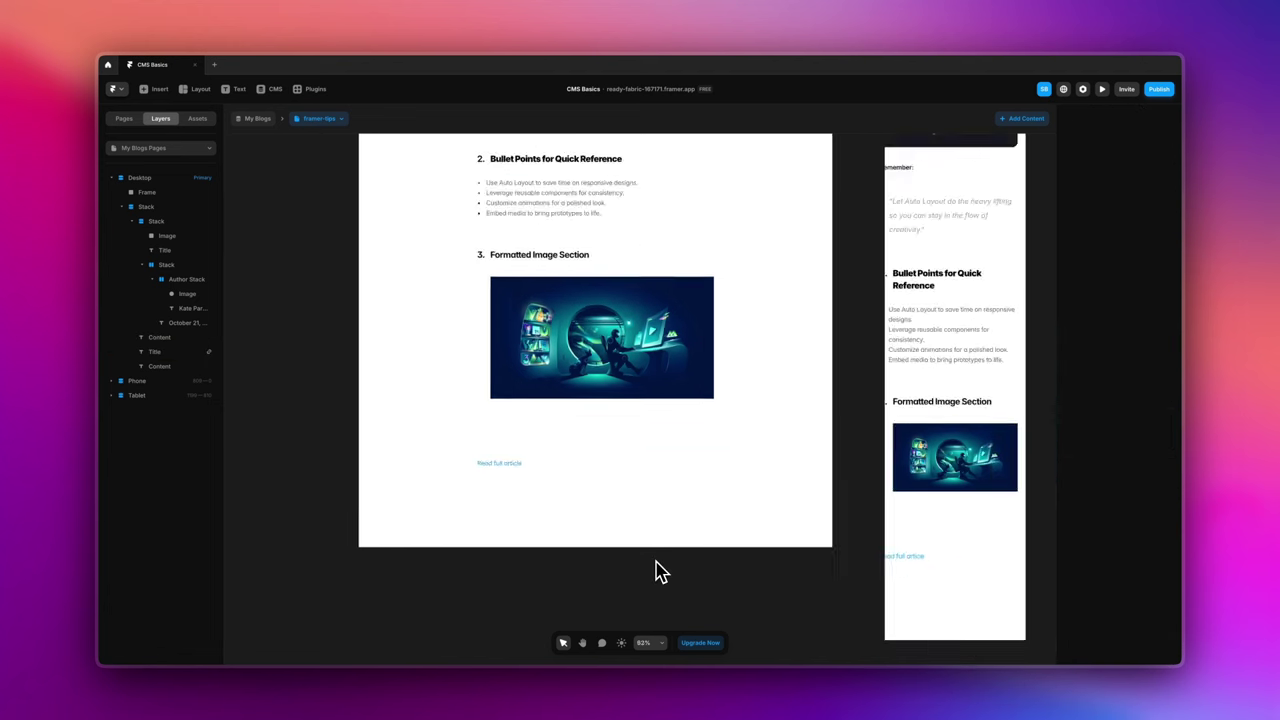
{"action": "scroll", "coordinate": [660, 571], "scroll_direction": "down", "scroll_amount": 1}
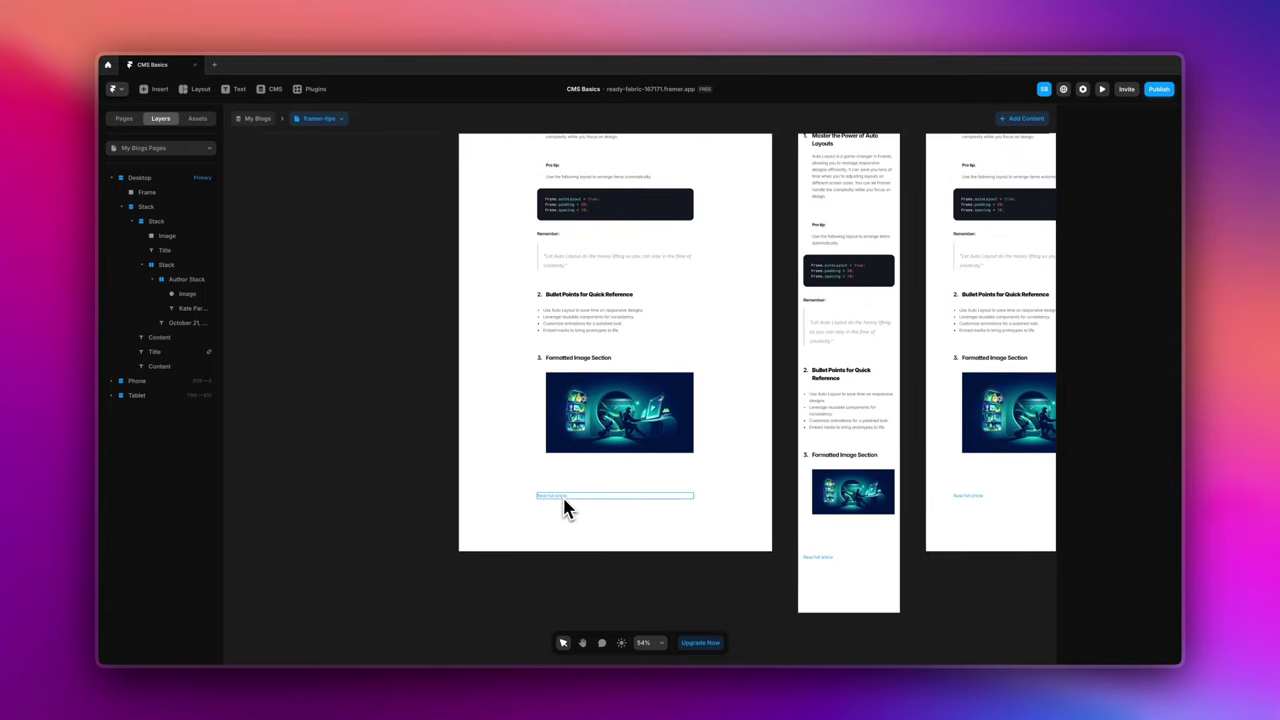
{"action": "scroll", "coordinate": [563, 508], "scroll_direction": "up", "scroll_amount": 5}
{"action": "left_click", "coordinate": [325, 119]}
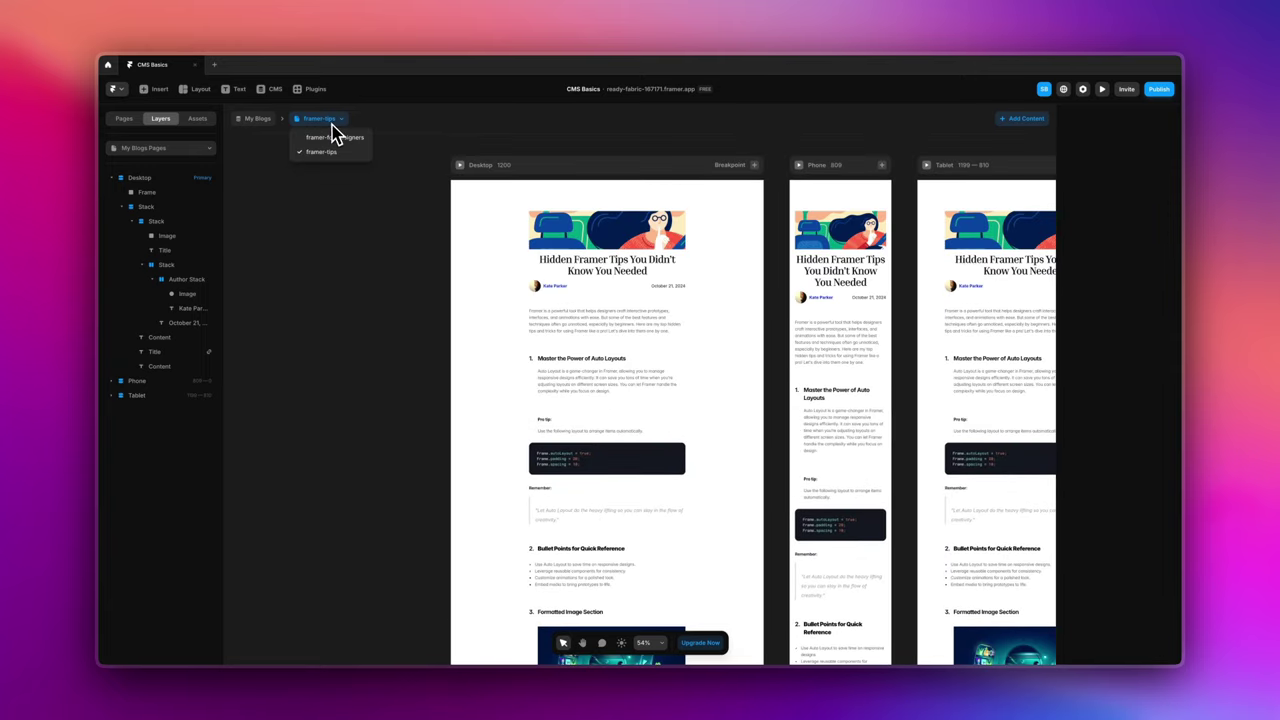
{"action": "left_click", "coordinate": [336, 137]}
{"action": "scroll", "coordinate": [577, 462], "scroll_direction": "down", "scroll_amount": 1}
{"action": "scroll", "coordinate": [577, 462], "scroll_direction": "down", "scroll_amount": 2}
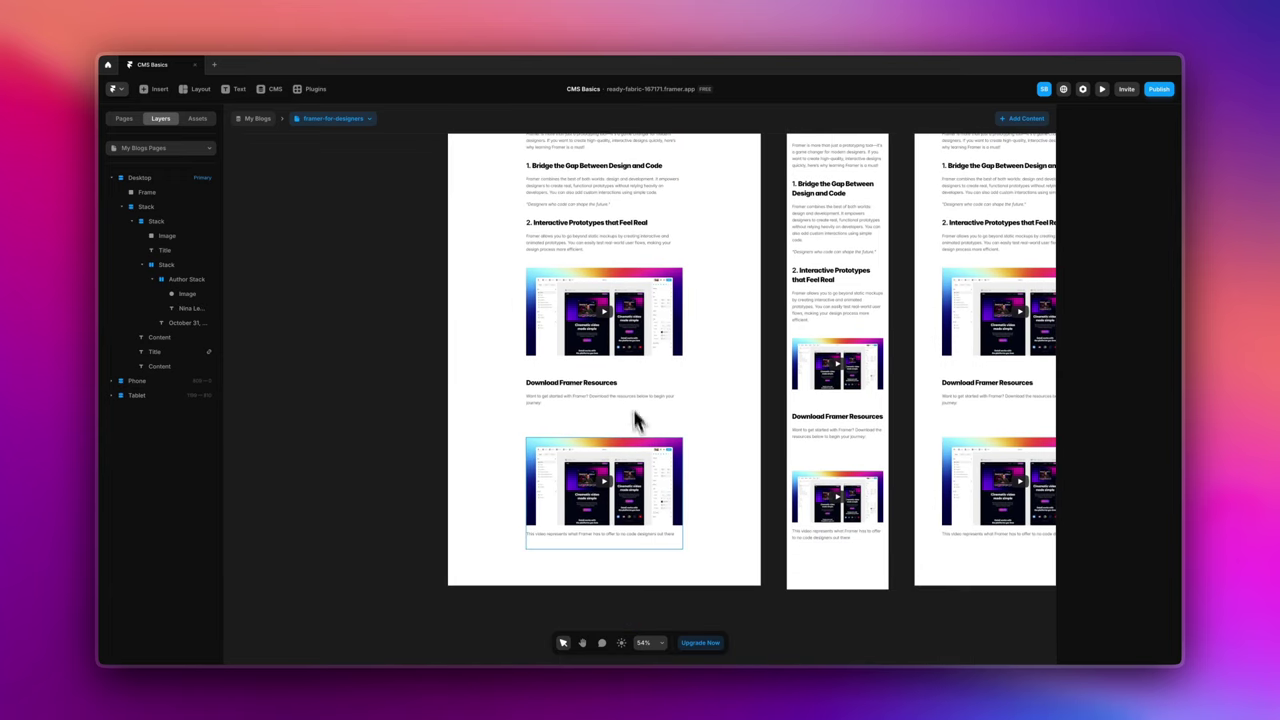
{"action": "left_click", "coordinate": [340, 138]}
{"action": "left_click", "coordinate": [341, 154]}
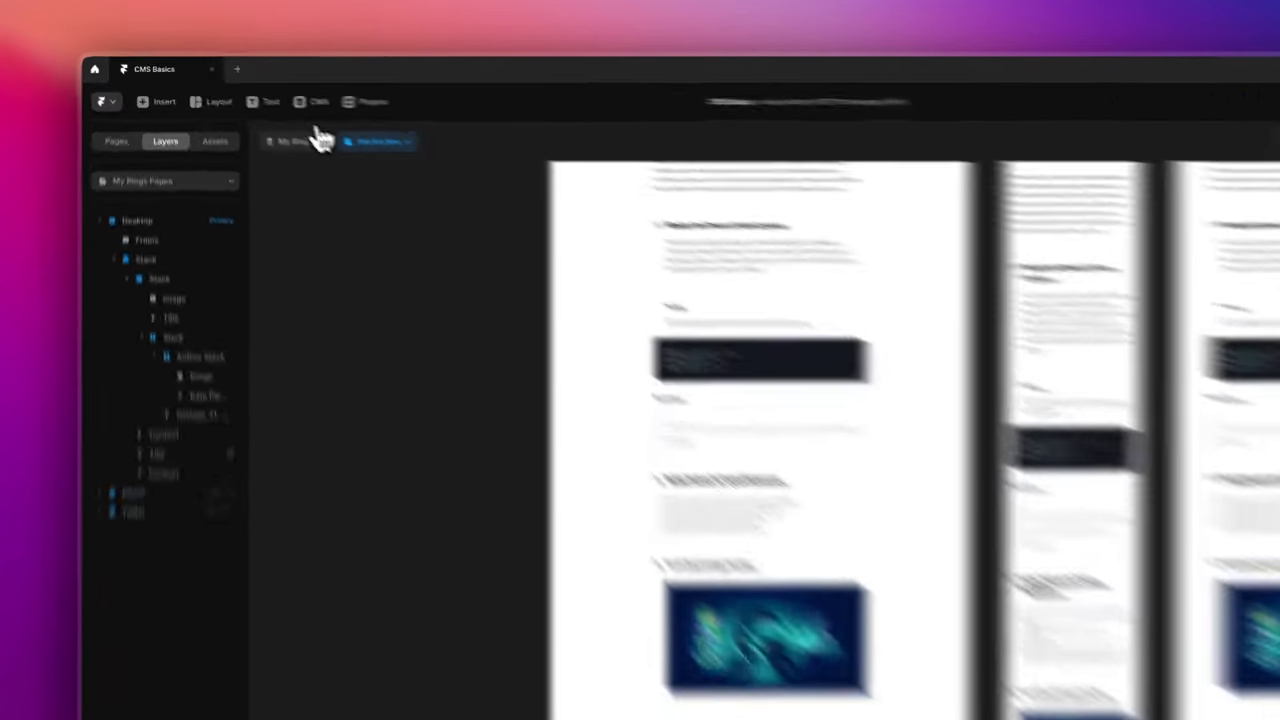
- Add a Toggle field named "Featured" with default Yes to the My Blogs collection
{"action": "left_click", "coordinate": [257, 118]}
{"action": "left_click", "coordinate": [262, 148]}
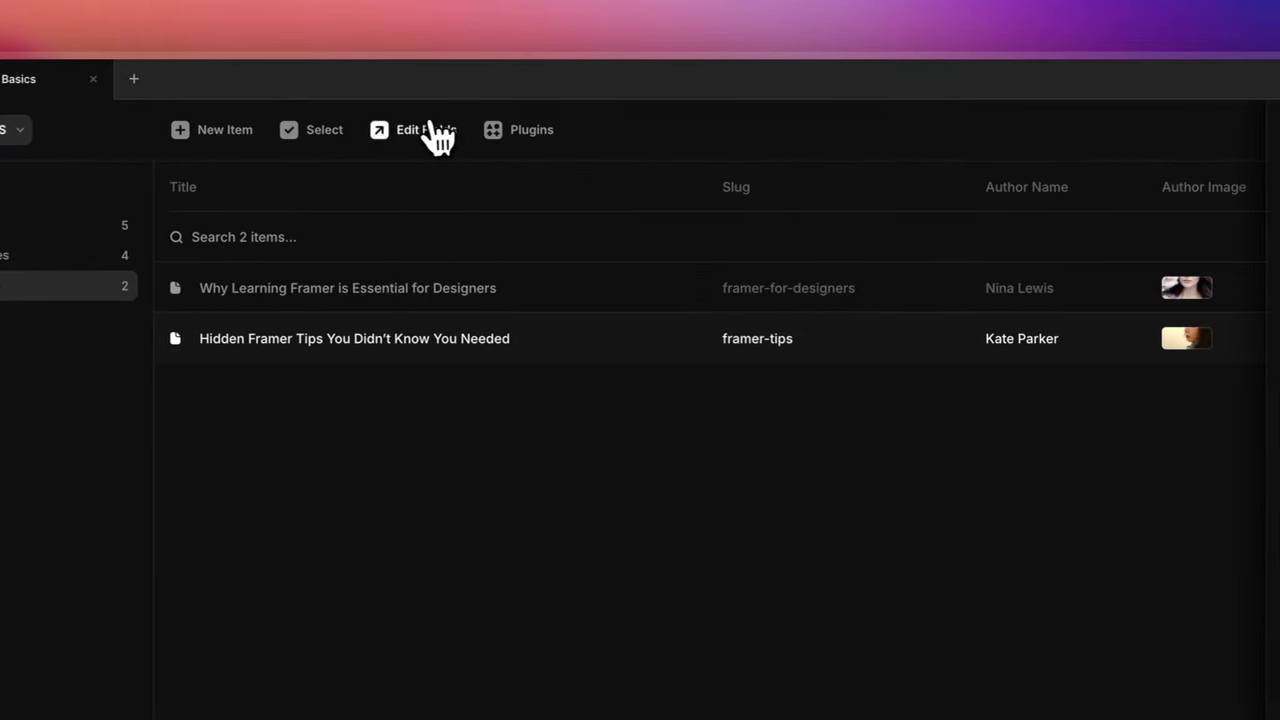
{"action": "left_click", "coordinate": [438, 133]}
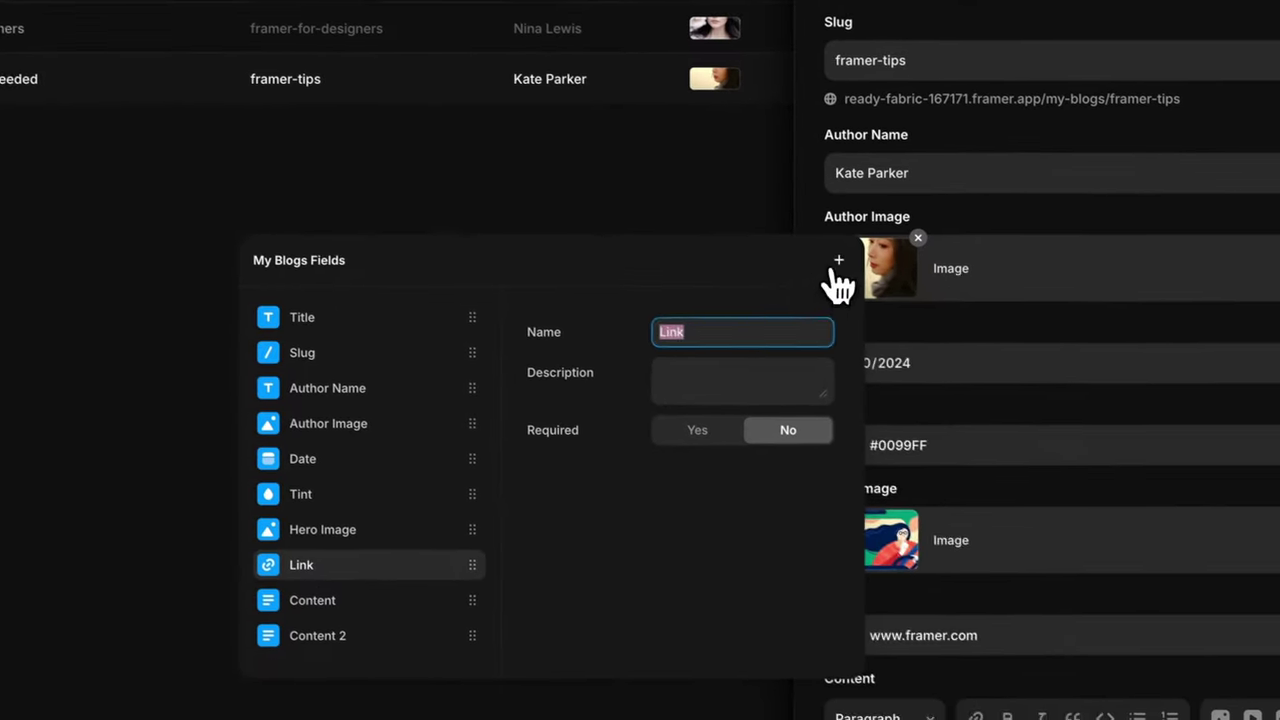
{"action": "left_click", "coordinate": [838, 261]}
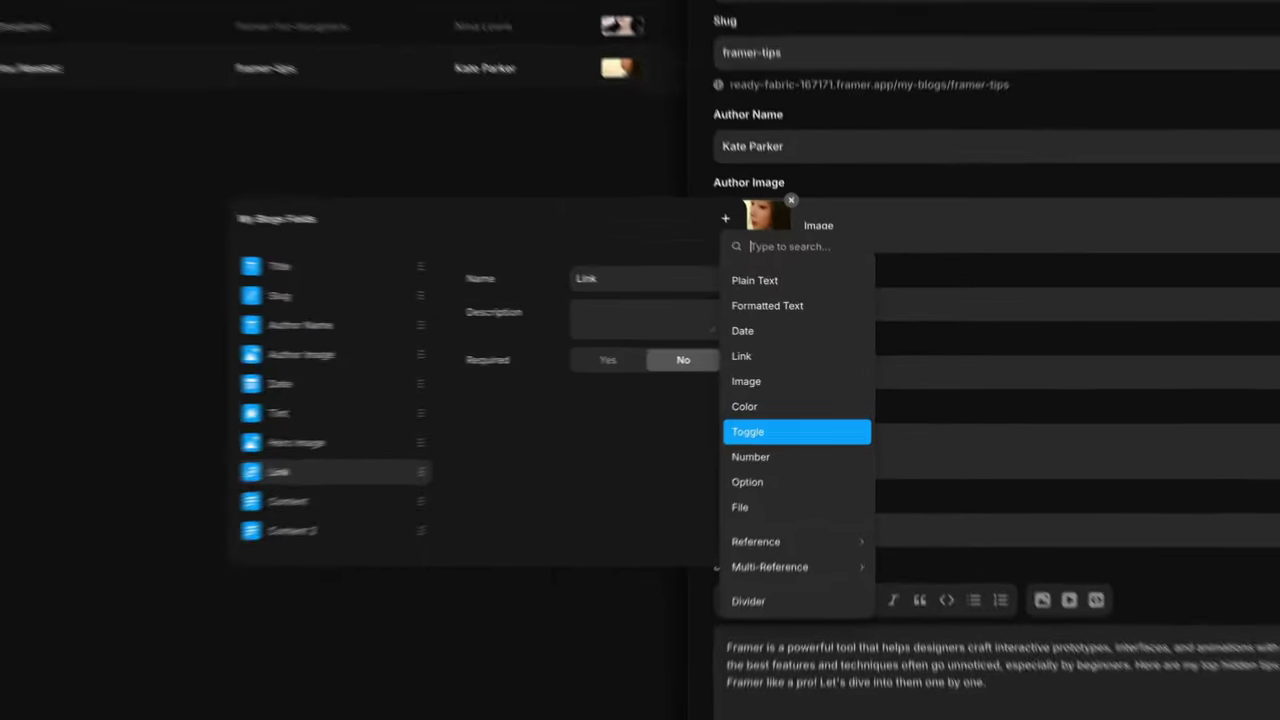
{"action": "left_click", "coordinate": [818, 398]}
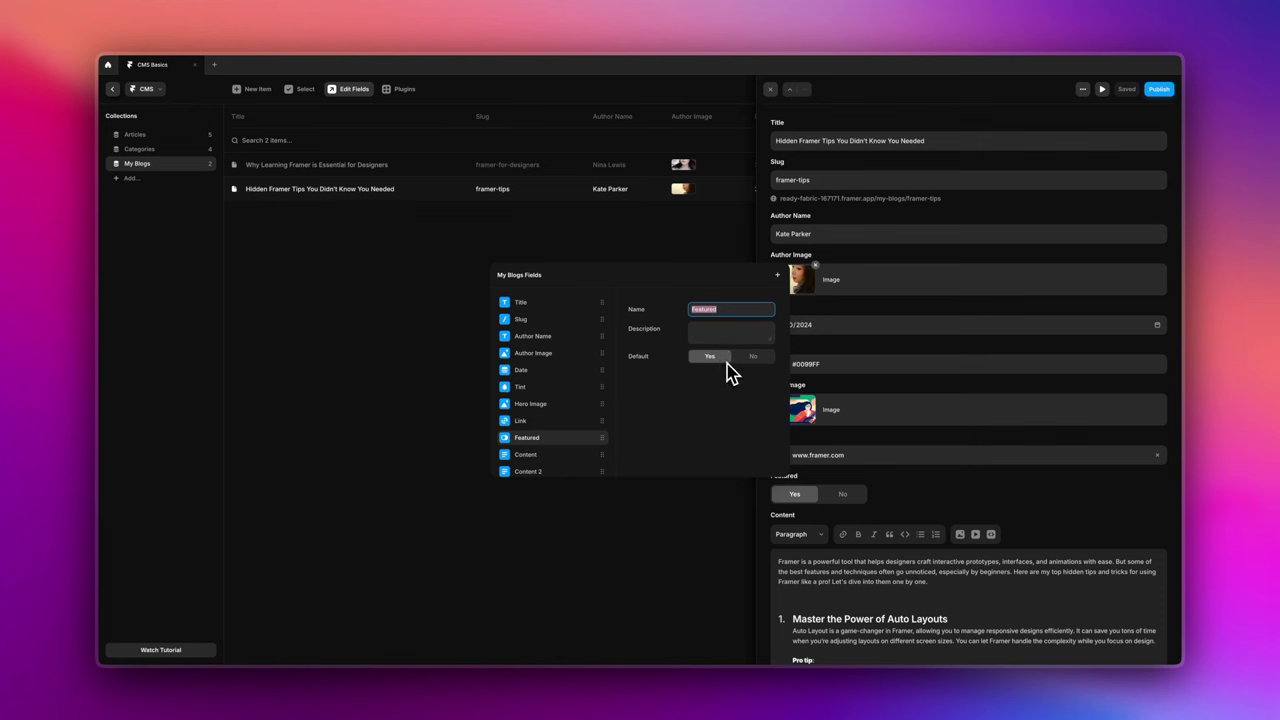
{"action": "left_click", "coordinate": [446, 316]}
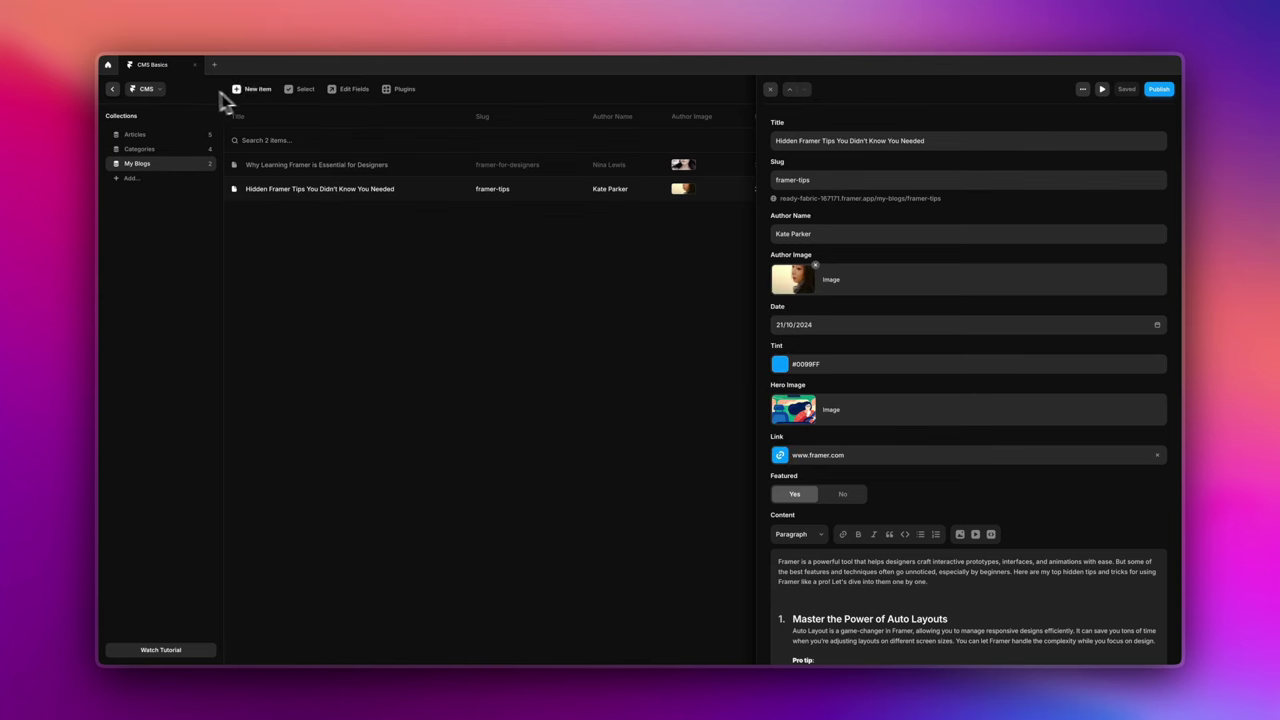
- Return to the blog detail page canvas and switch its preview to the framer-for-designers item
{"action": "left_click", "coordinate": [114, 90]}
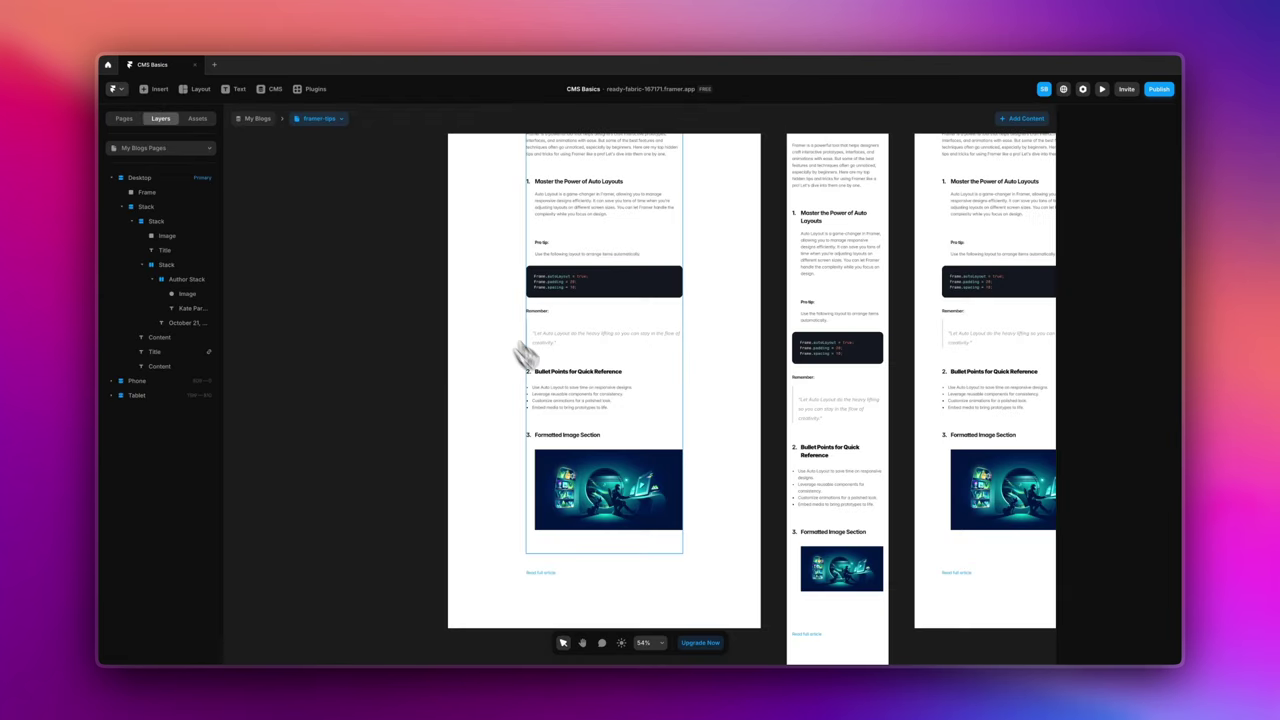
{"action": "scroll", "coordinate": [508, 337], "scroll_direction": "right", "scroll_amount": 2}
{"action": "left_click", "coordinate": [322, 118]}
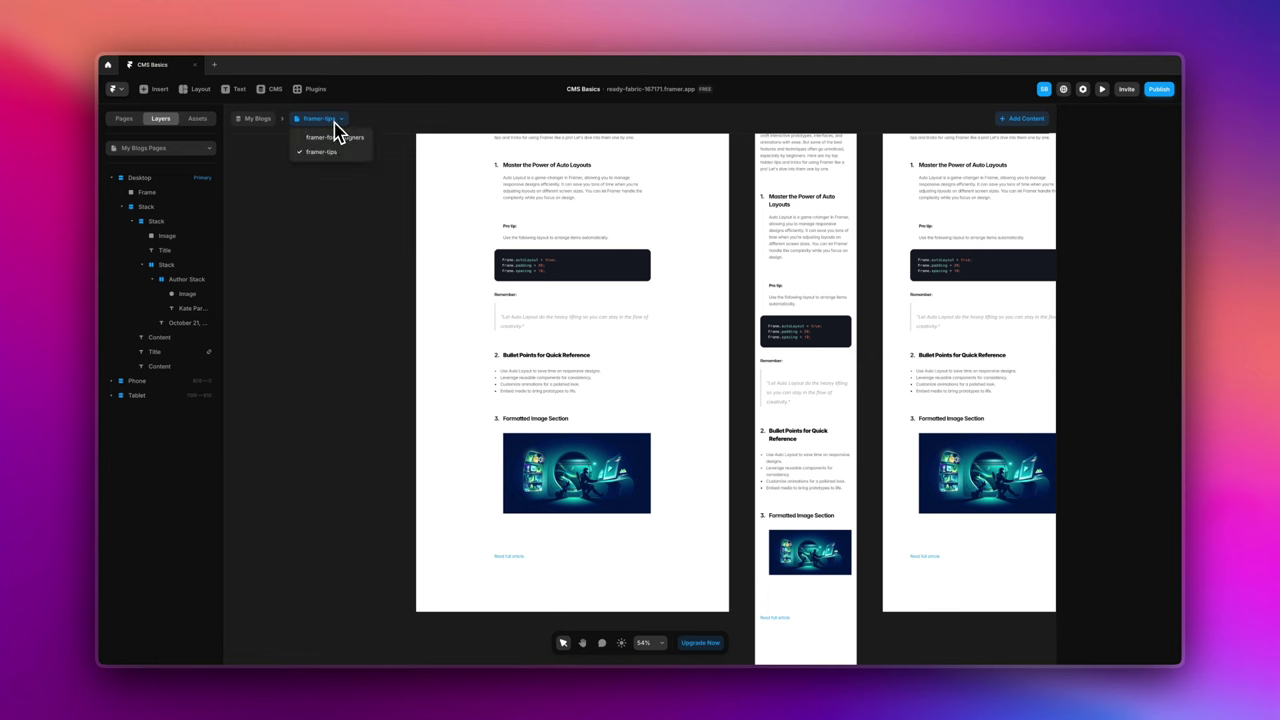
{"action": "left_click", "coordinate": [336, 141]}
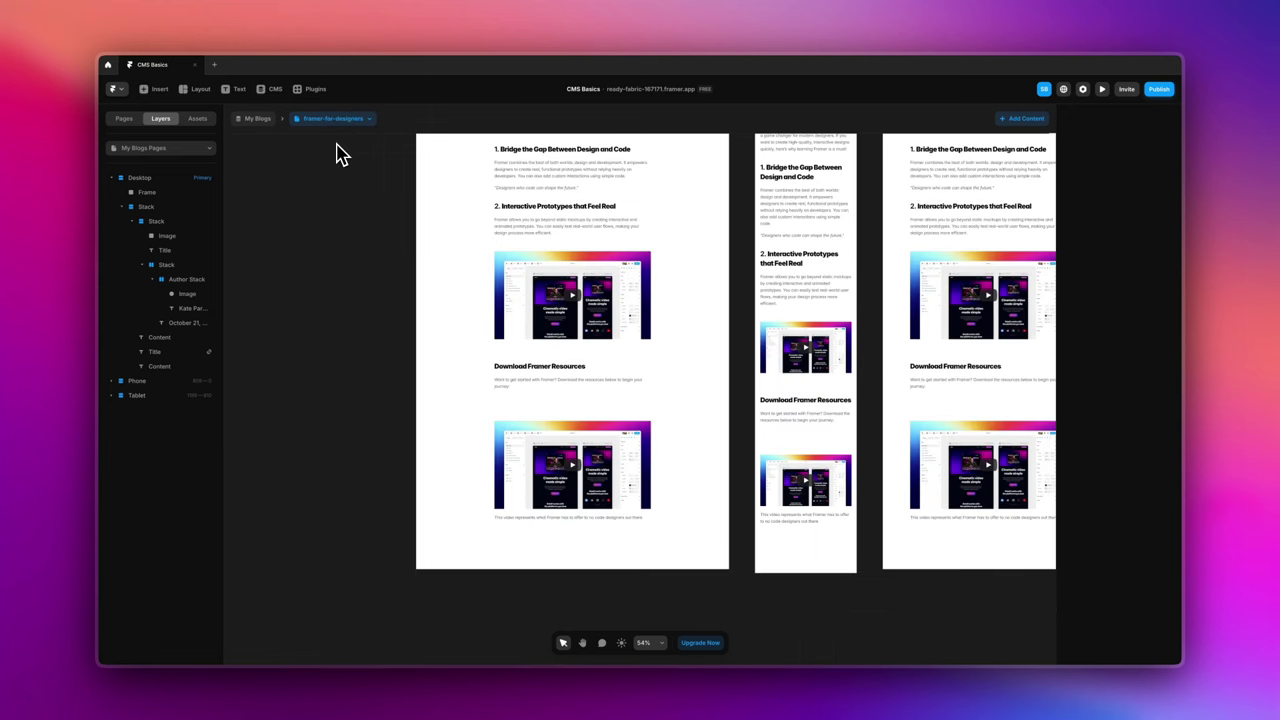
- Bind the visibility of the Content 2 text block to the Not Featured variable
{"action": "left_click", "coordinate": [612, 476]}
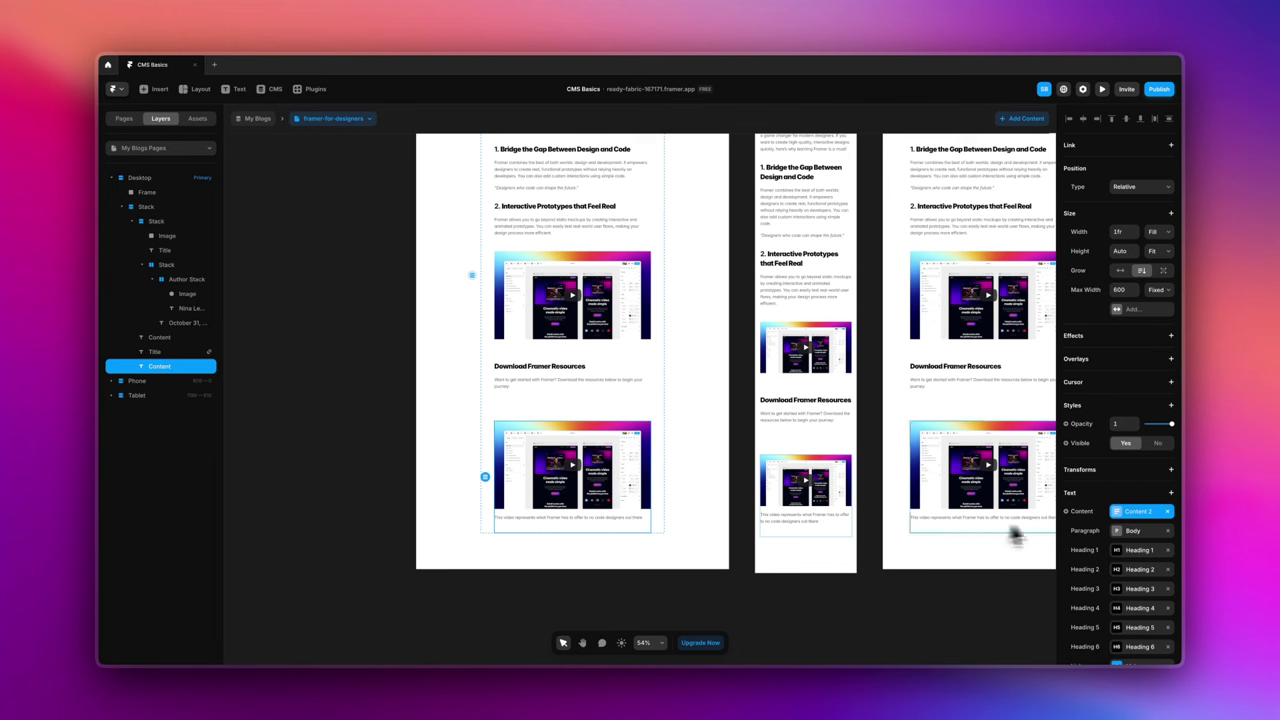
{"action": "scroll", "coordinate": [1090, 537], "scroll_direction": "down", "scroll_amount": 3}
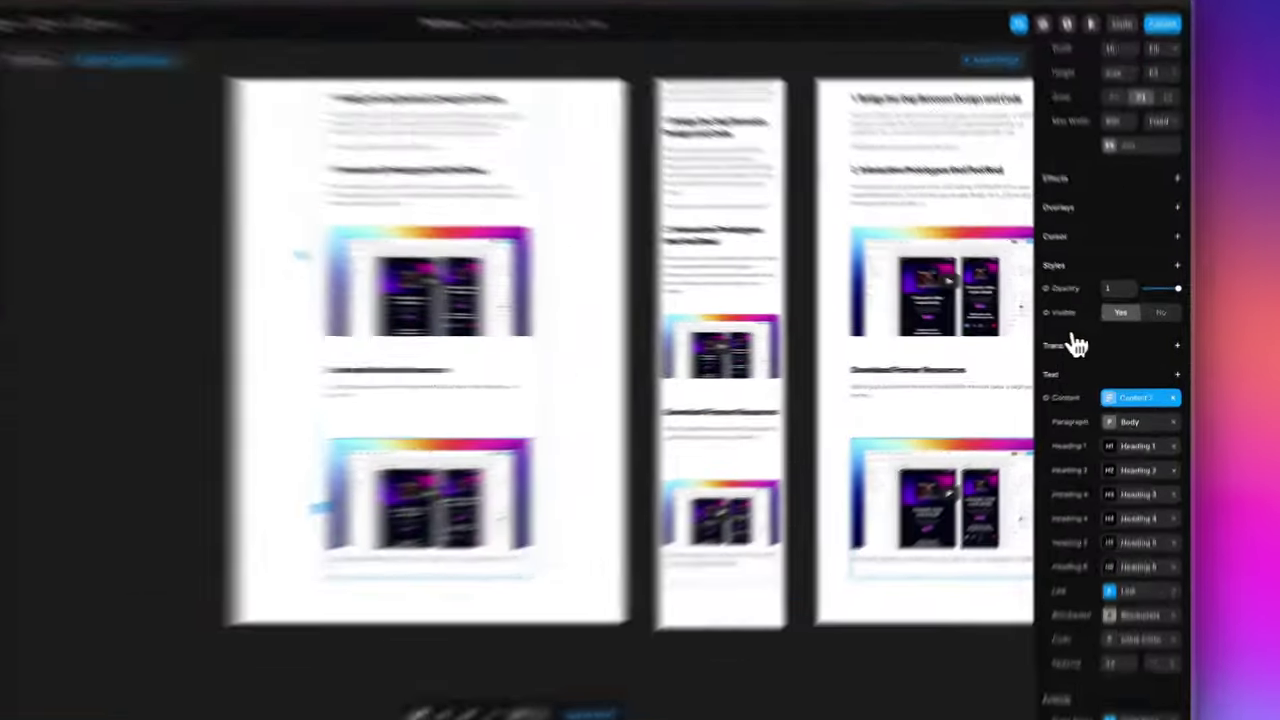
{"action": "left_click", "coordinate": [1070, 321]}
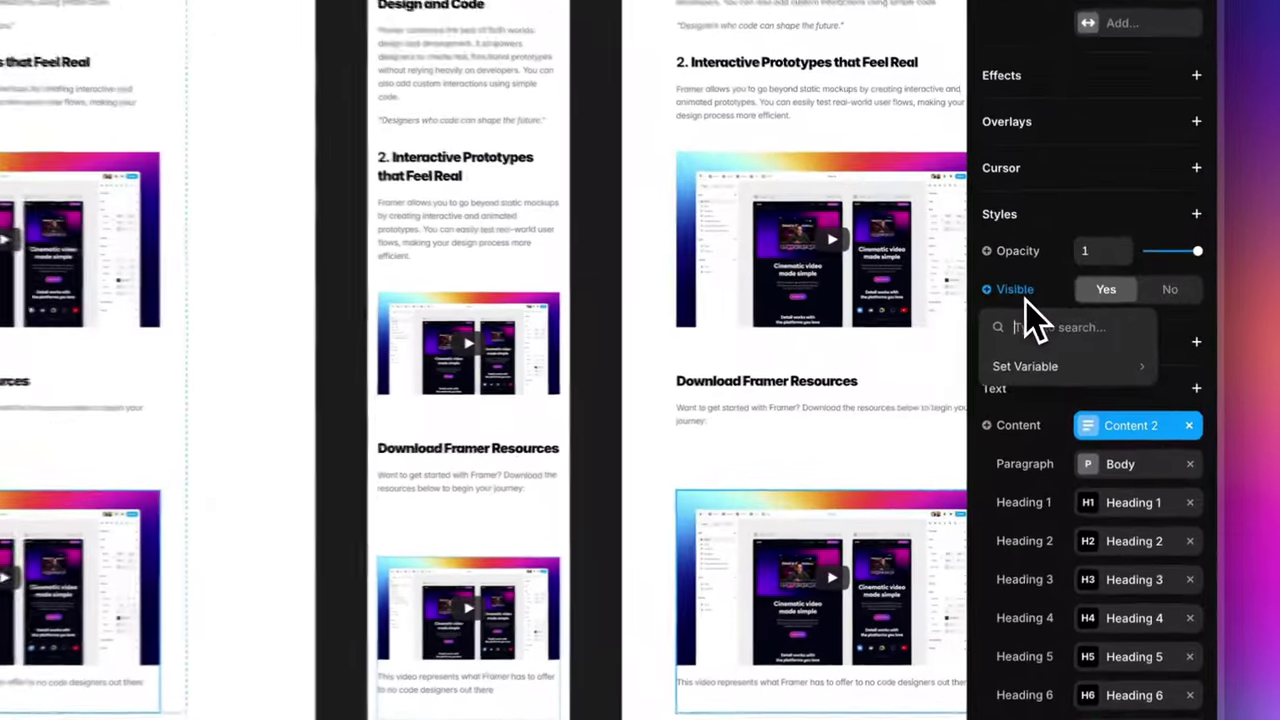
{"action": "mouse_move", "coordinate": [1088, 360]}
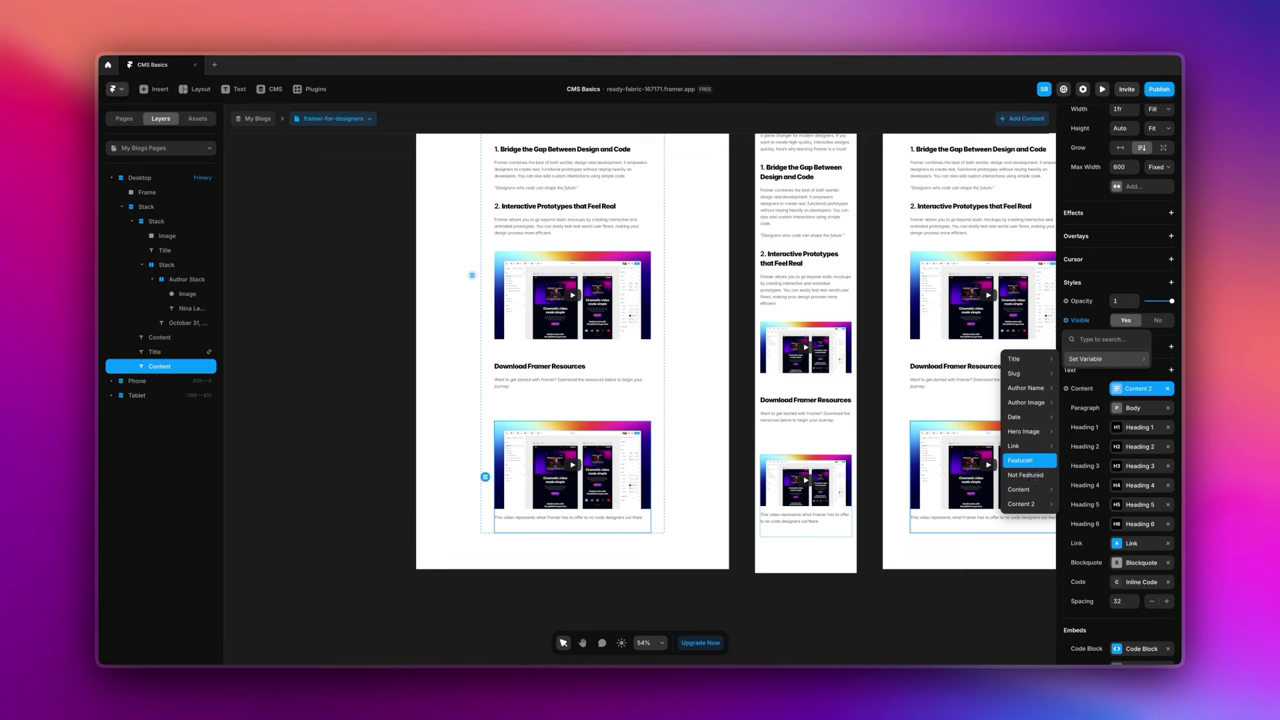
{"action": "left_click", "coordinate": [1034, 476]}
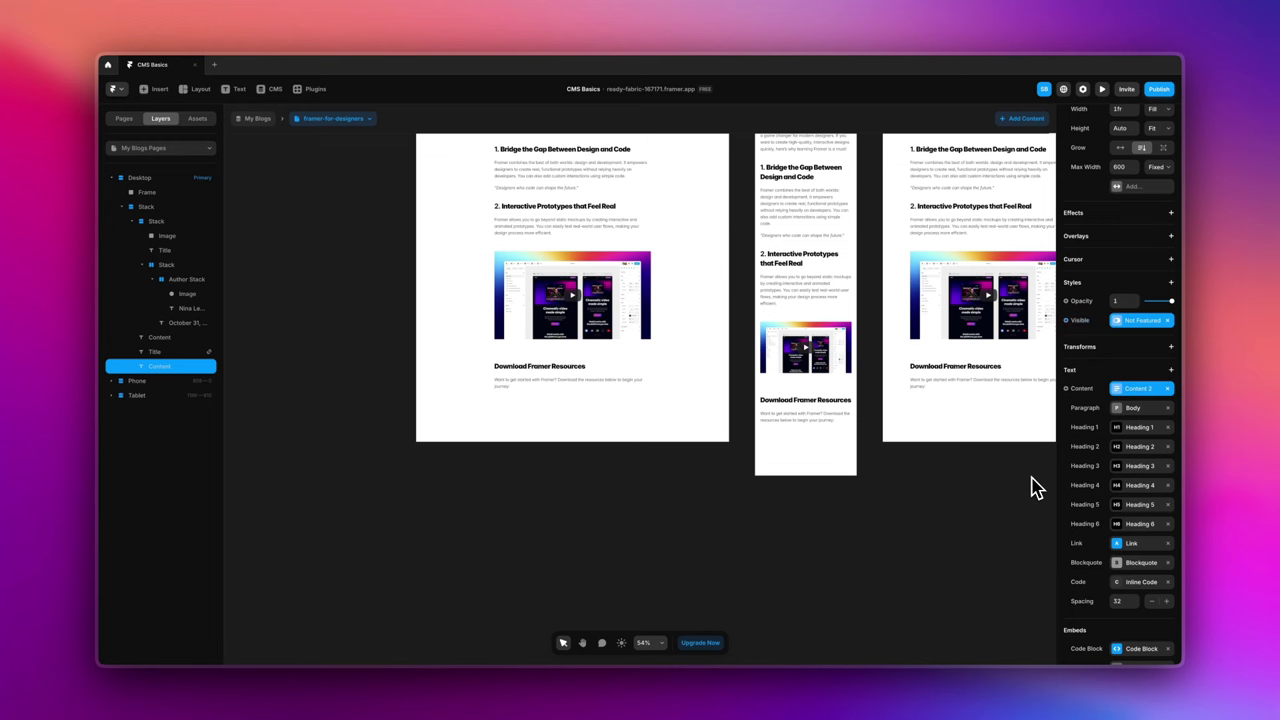
- Open the framer-for-designers CMS item from the canvas, review its Featured, Content and Content 2 fields, and close it
{"action": "left_click", "coordinate": [1120, 322]}
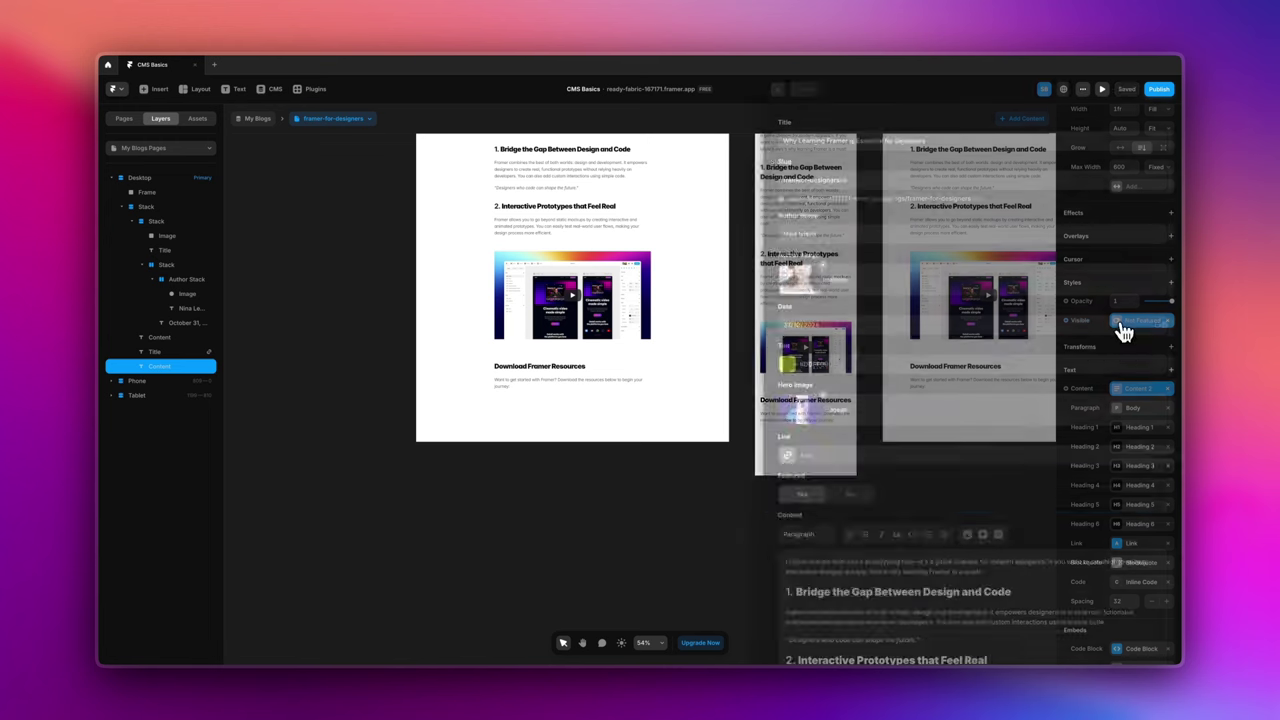
{"action": "scroll", "coordinate": [880, 457], "scroll_direction": "down", "scroll_amount": 1}
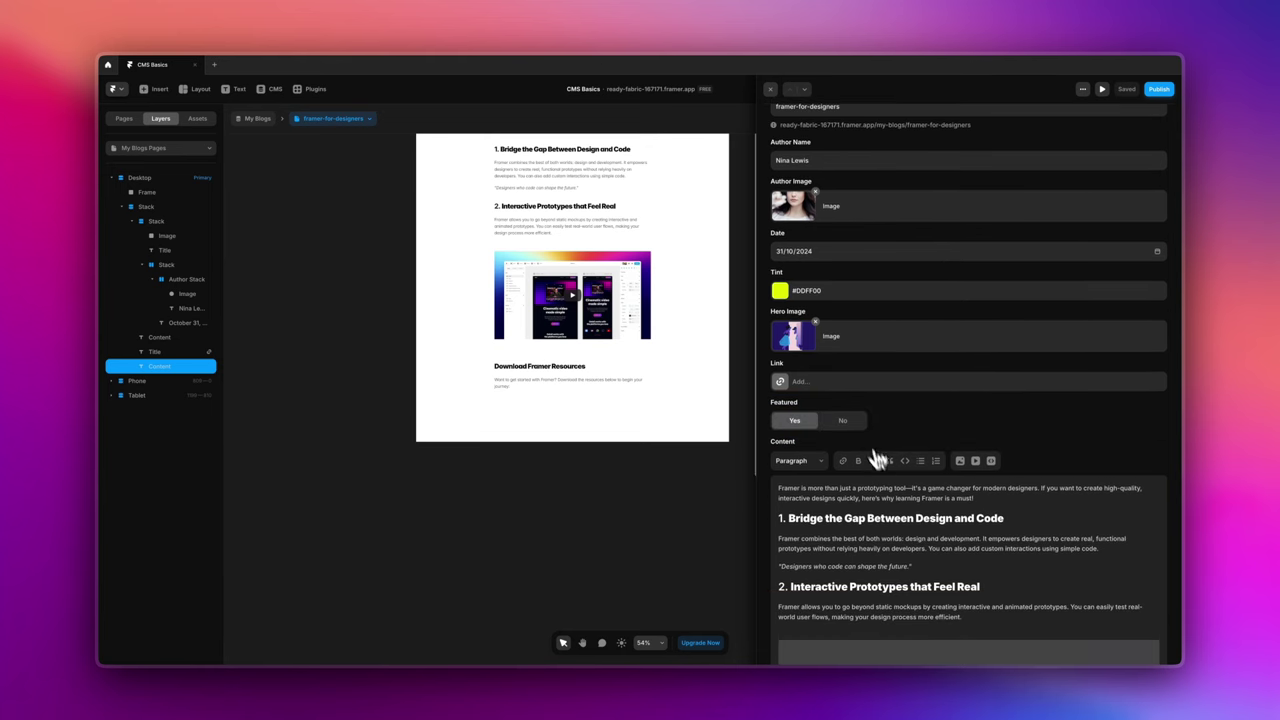
{"action": "scroll", "coordinate": [857, 428], "scroll_direction": "down", "scroll_amount": 5}
{"action": "scroll", "coordinate": [857, 428], "scroll_direction": "down", "scroll_amount": 4}
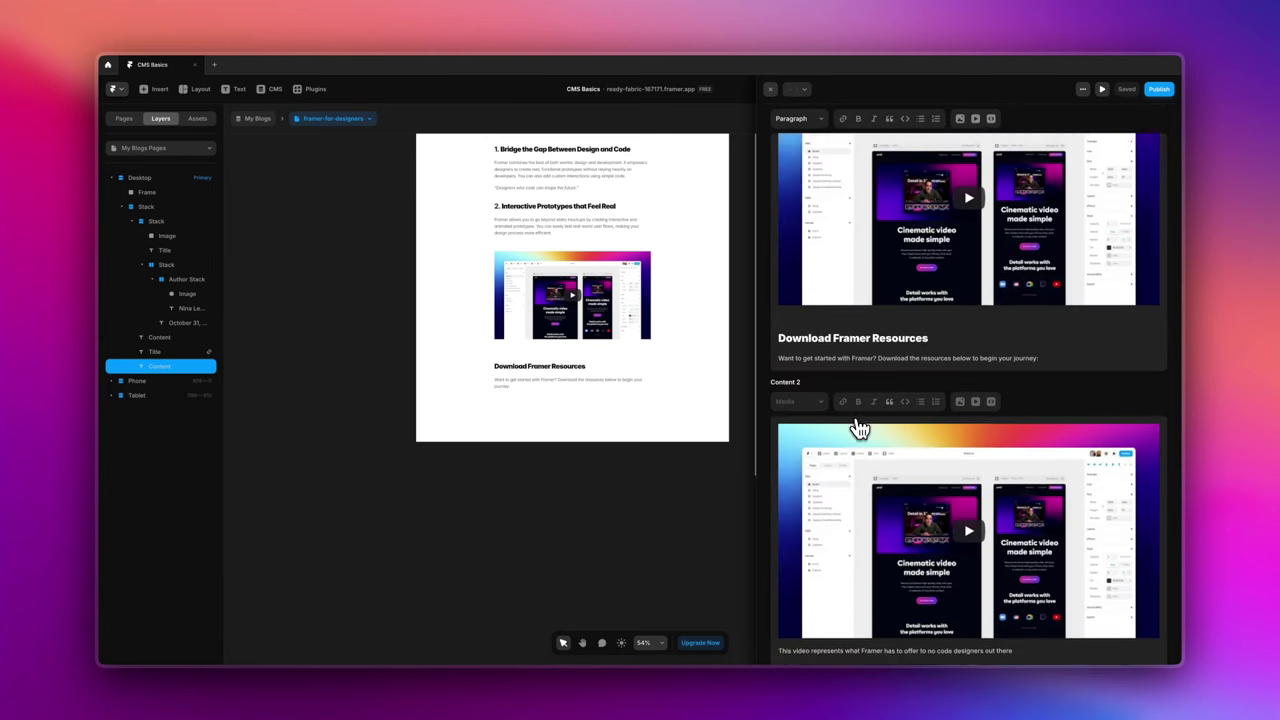
{"action": "left_click", "coordinate": [671, 477]}
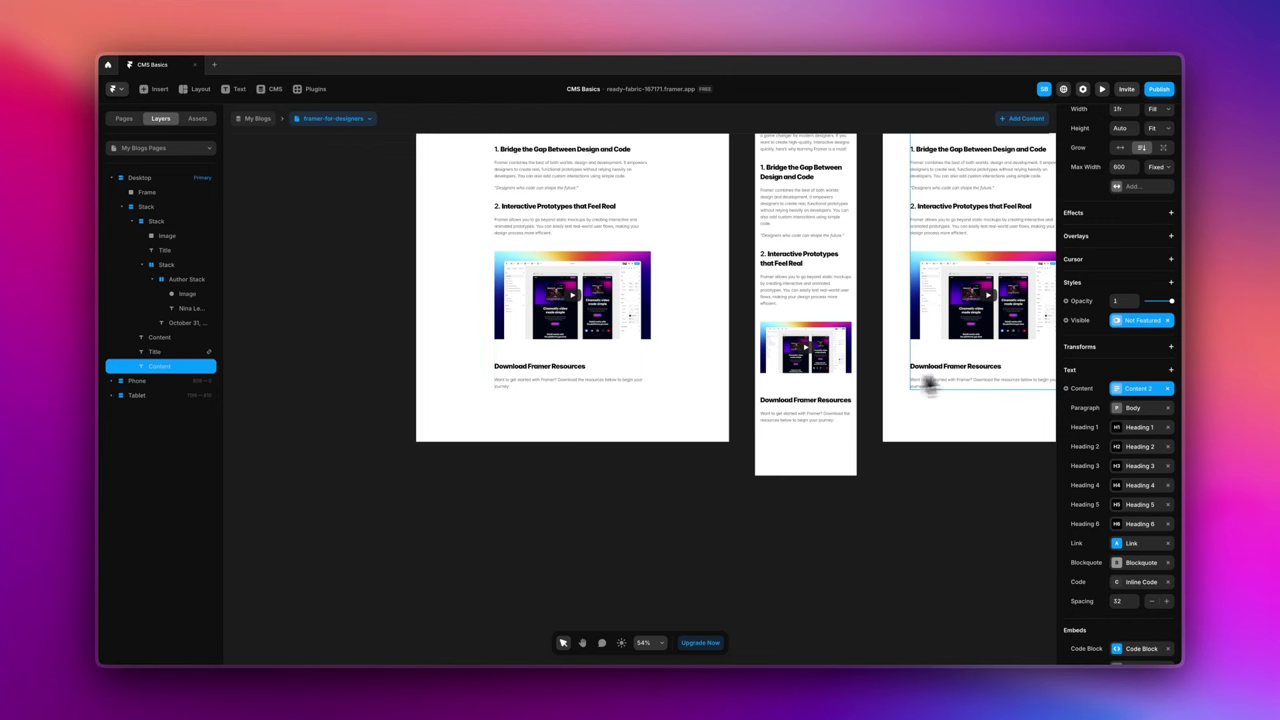
- Test the Not Featured binding by switching the item's Featured toggle to No, Yes and No, and close the item
{"action": "left_click", "coordinate": [1137, 324]}
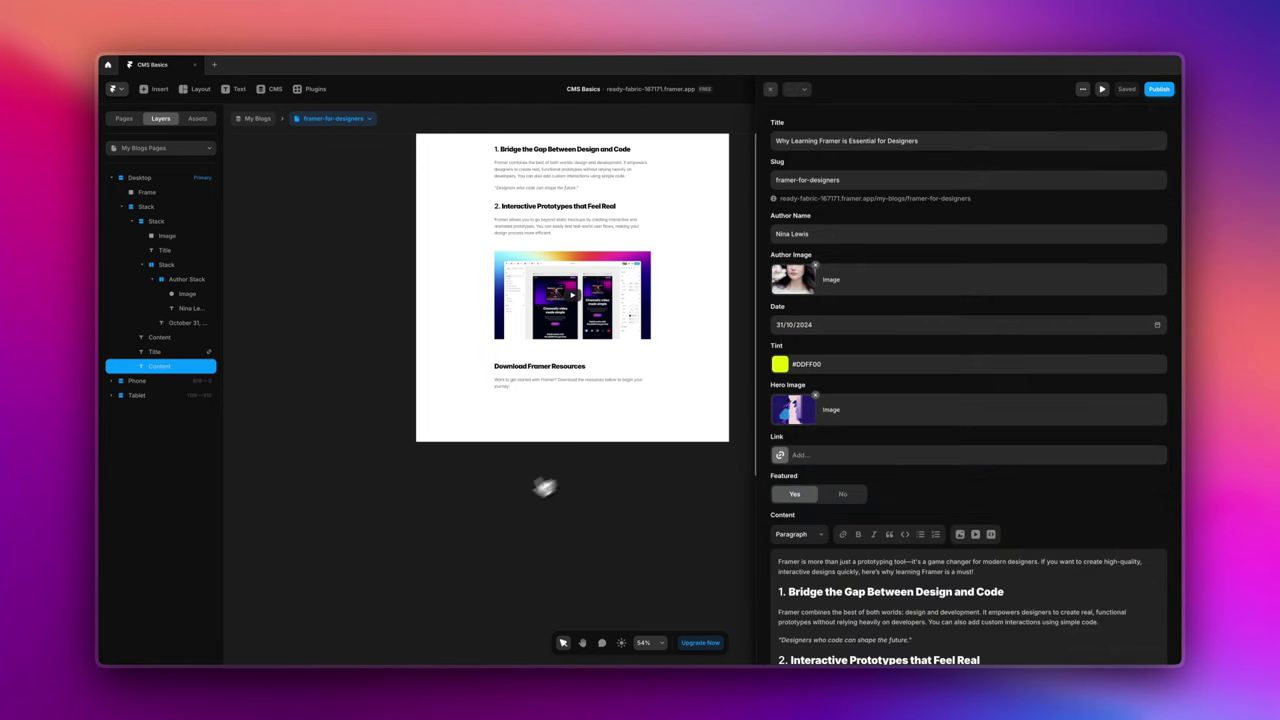
{"action": "left_click", "coordinate": [838, 497]}
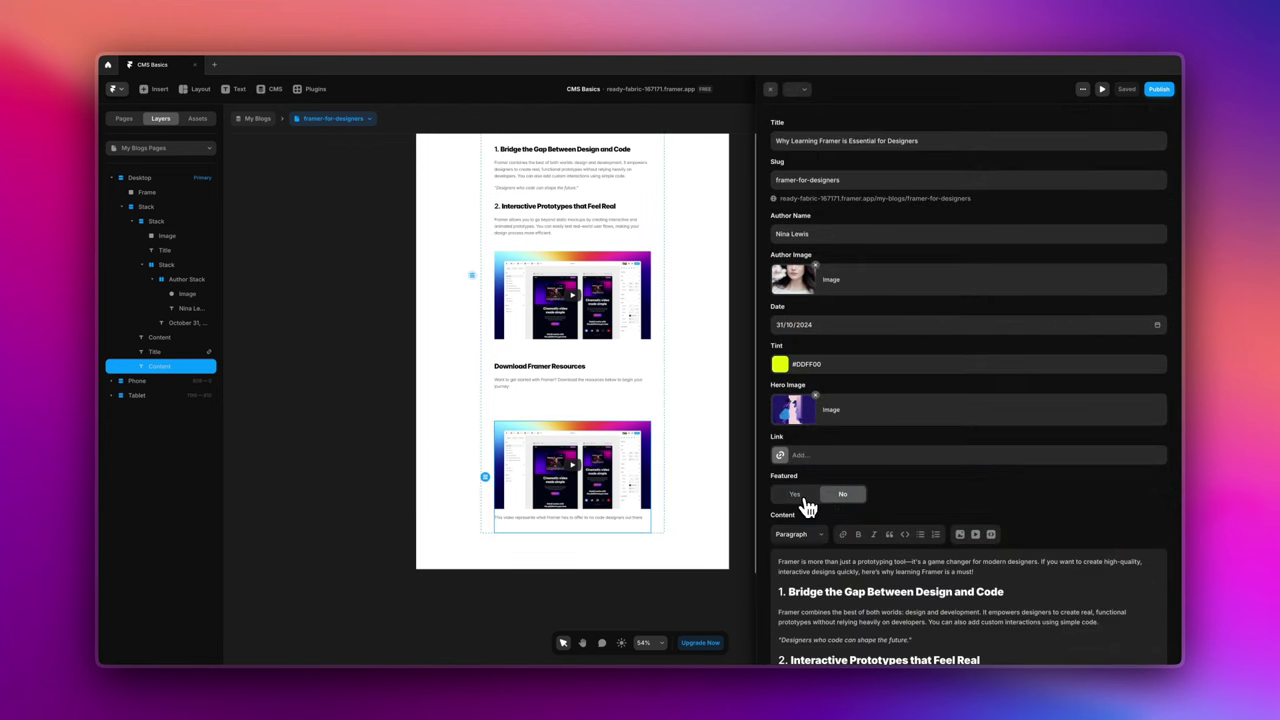
{"action": "left_click", "coordinate": [805, 503]}
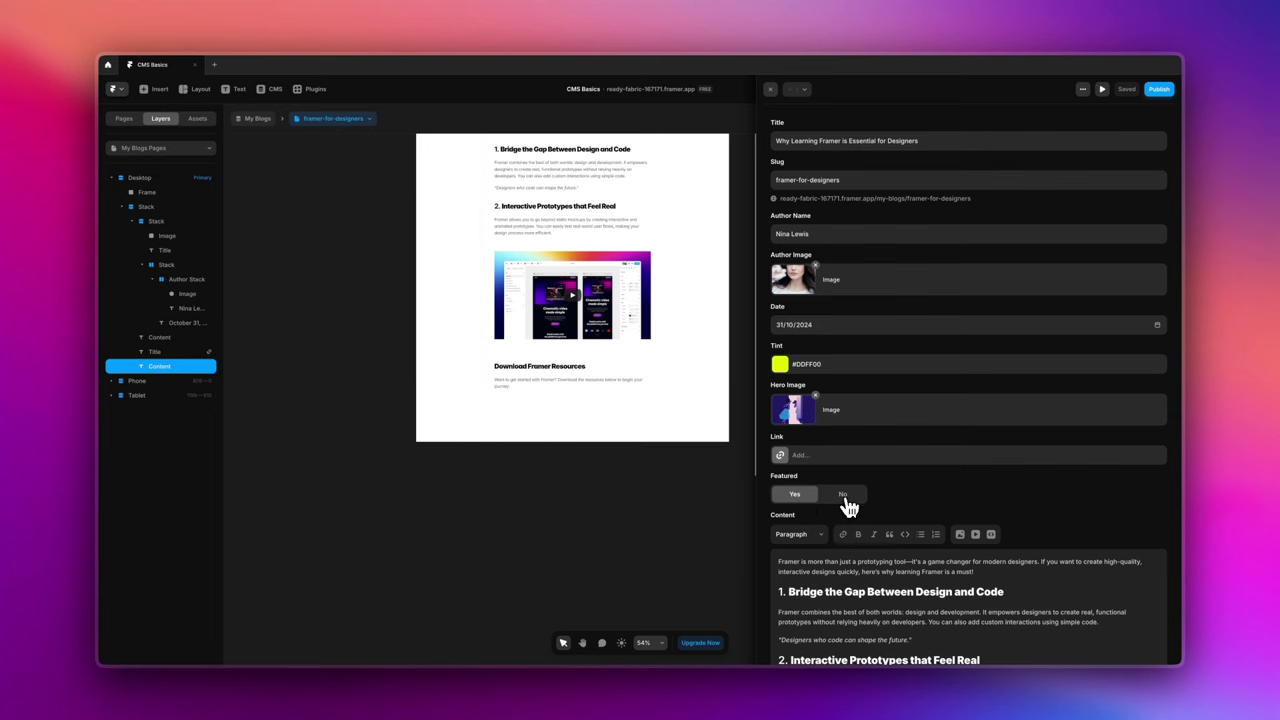
{"action": "left_click", "coordinate": [845, 500]}
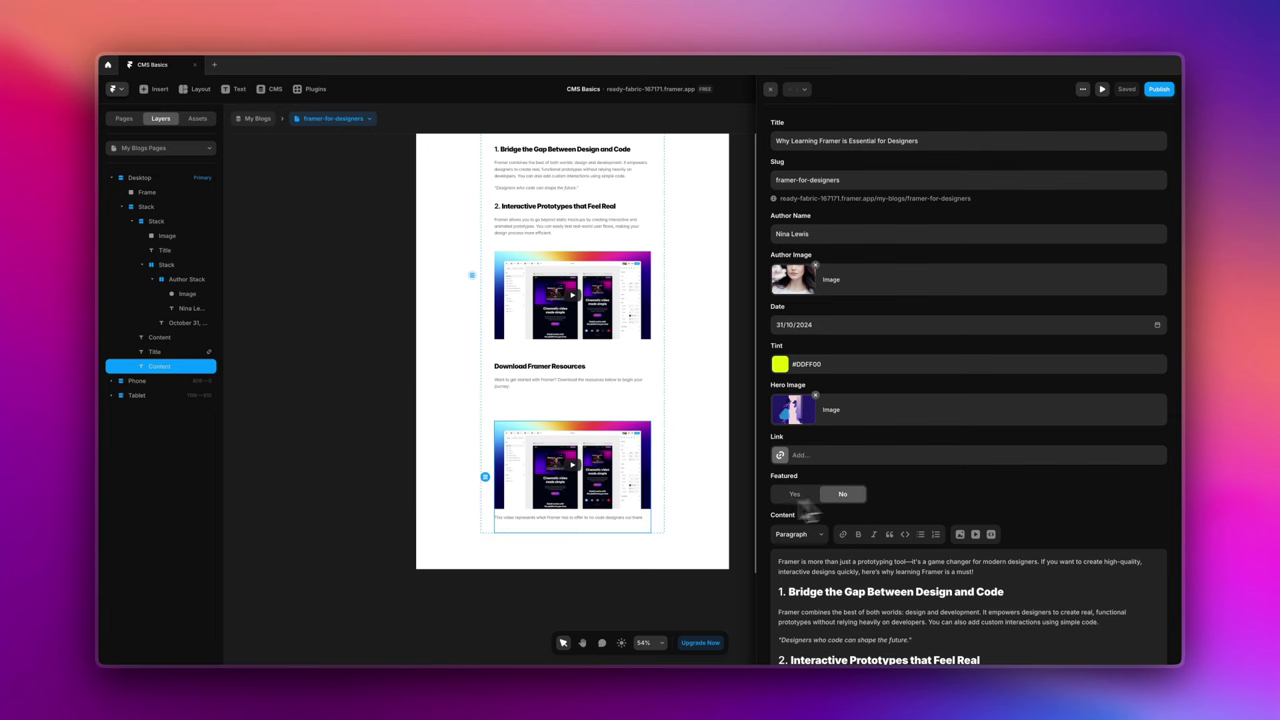
{"action": "left_click", "coordinate": [668, 582]}
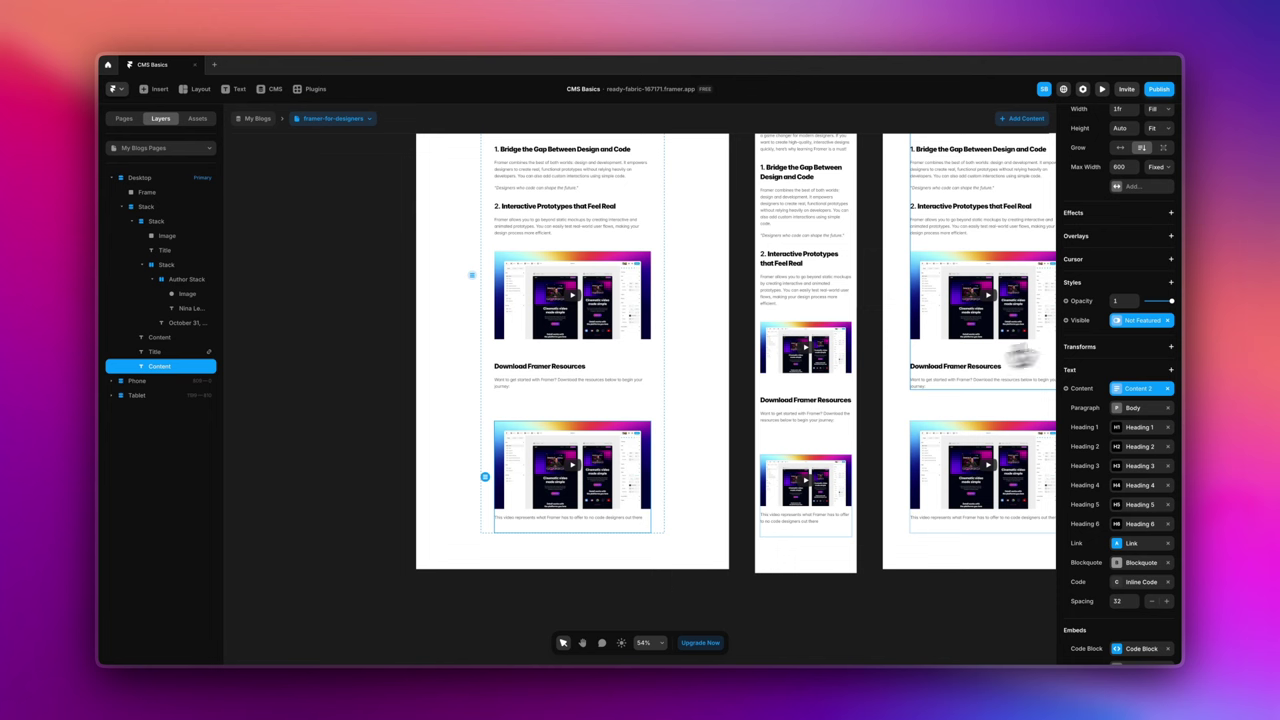
- Change the Content 2 text block's visibility binding to the Featured variable
{"action": "left_click", "coordinate": [1083, 322]}
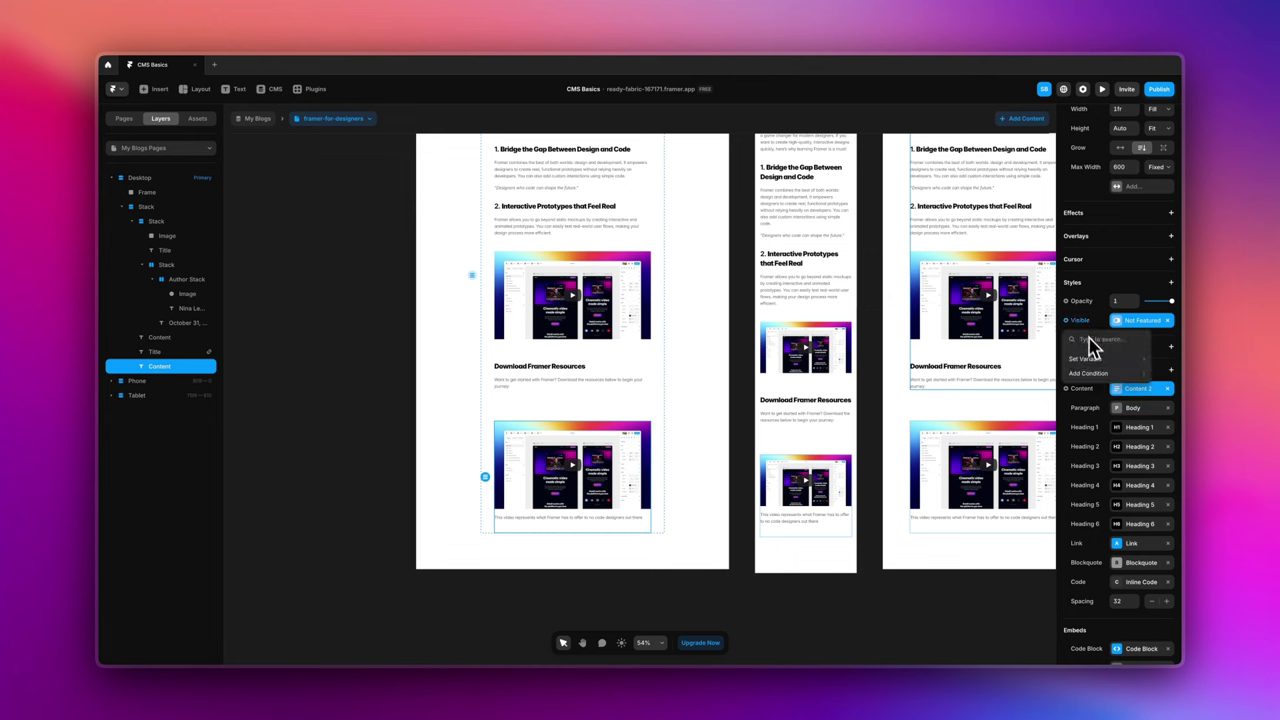
{"action": "mouse_move", "coordinate": [1093, 358]}
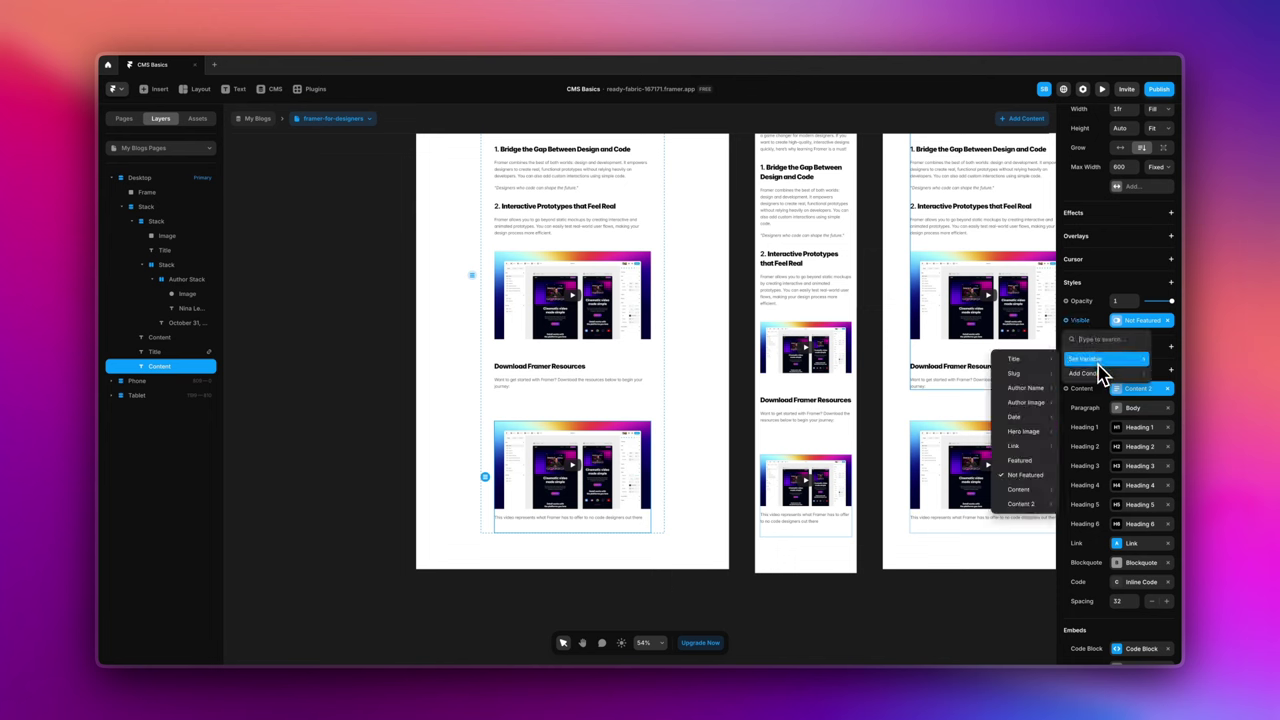
{"action": "left_click", "coordinate": [1020, 461]}
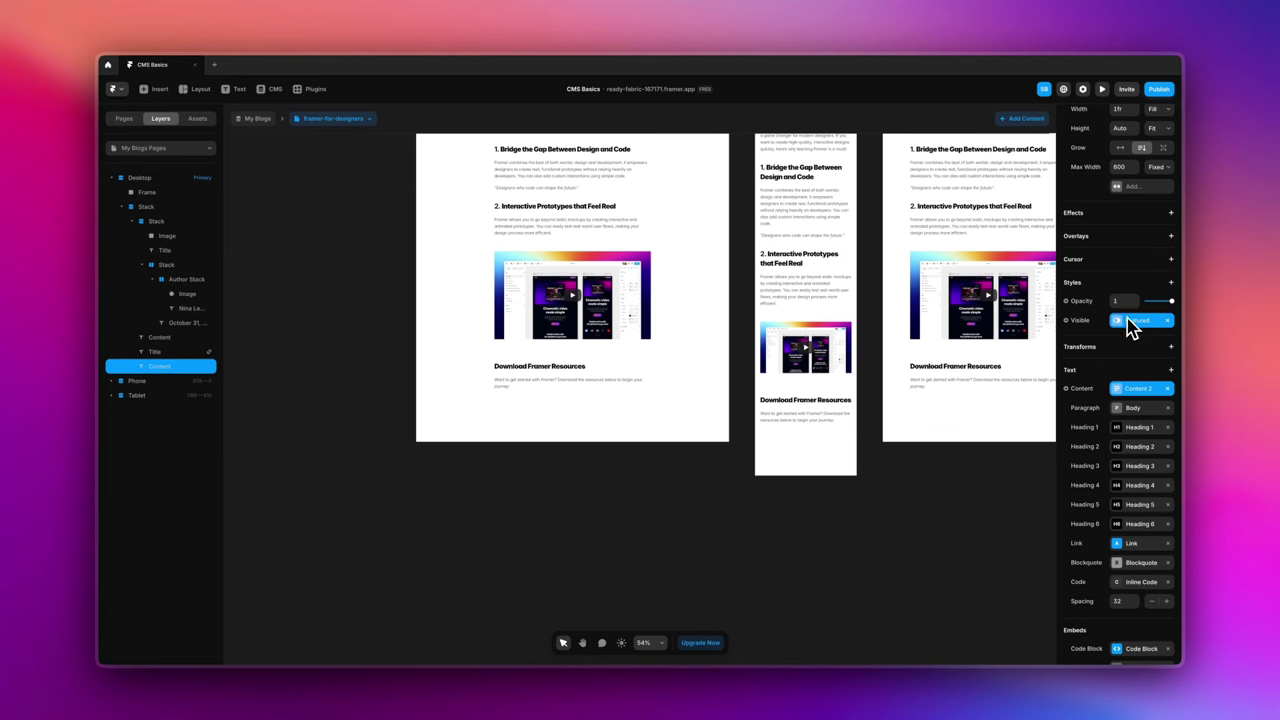
- Open the framer-for-designers CMS item from its main content text and set Featured to Yes
{"action": "left_click", "coordinate": [660, 388]}
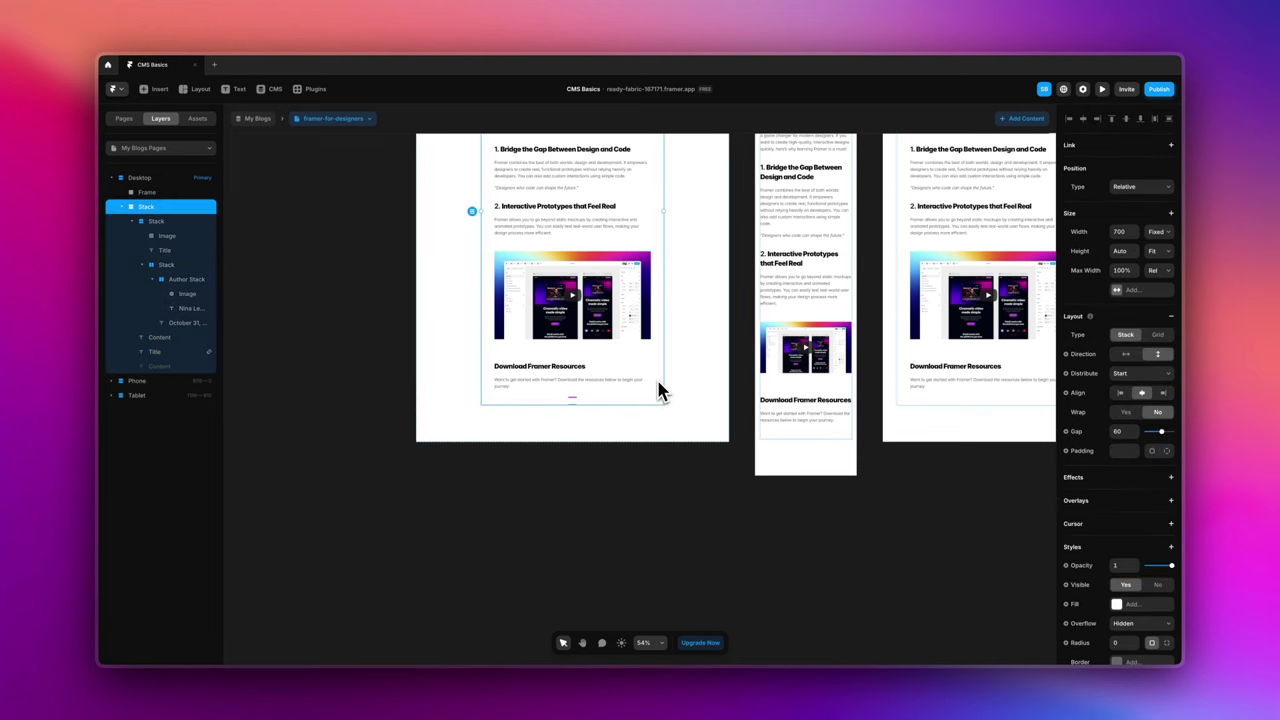
{"action": "left_click", "coordinate": [634, 377]}
{"action": "double_click", "coordinate": [634, 377]}
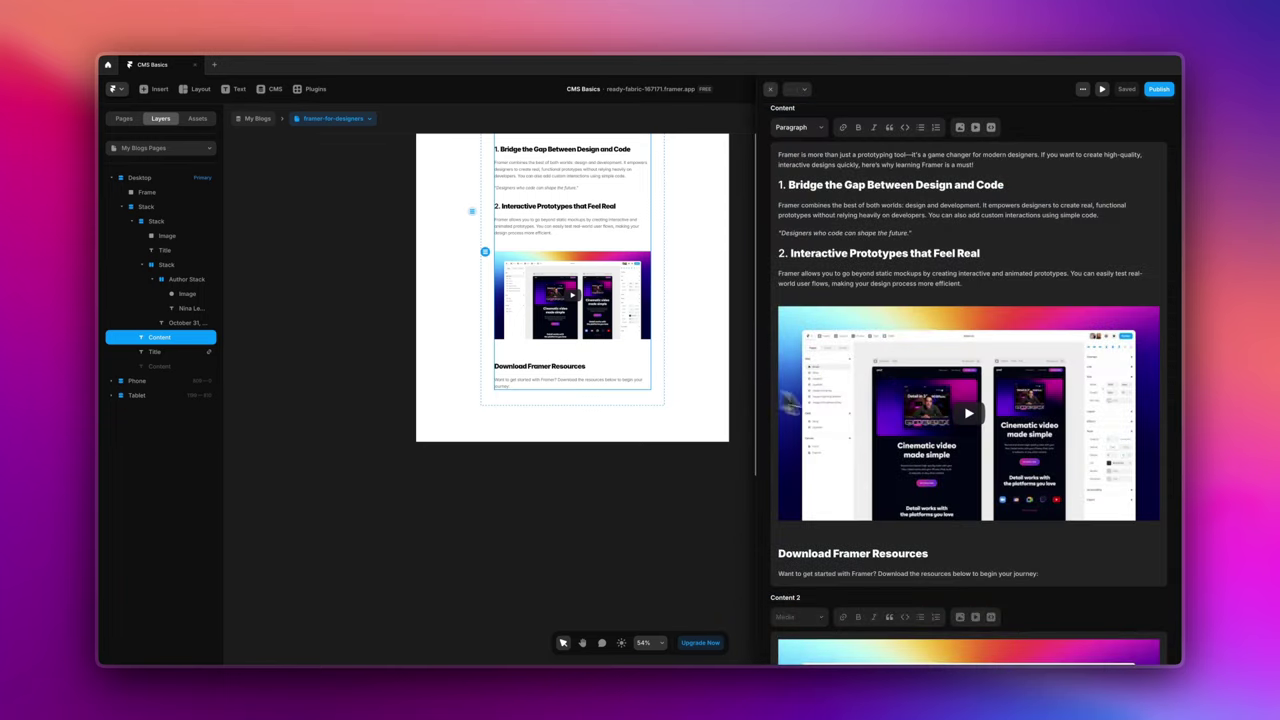
{"action": "scroll", "coordinate": [932, 374], "scroll_direction": "up", "scroll_amount": 5}
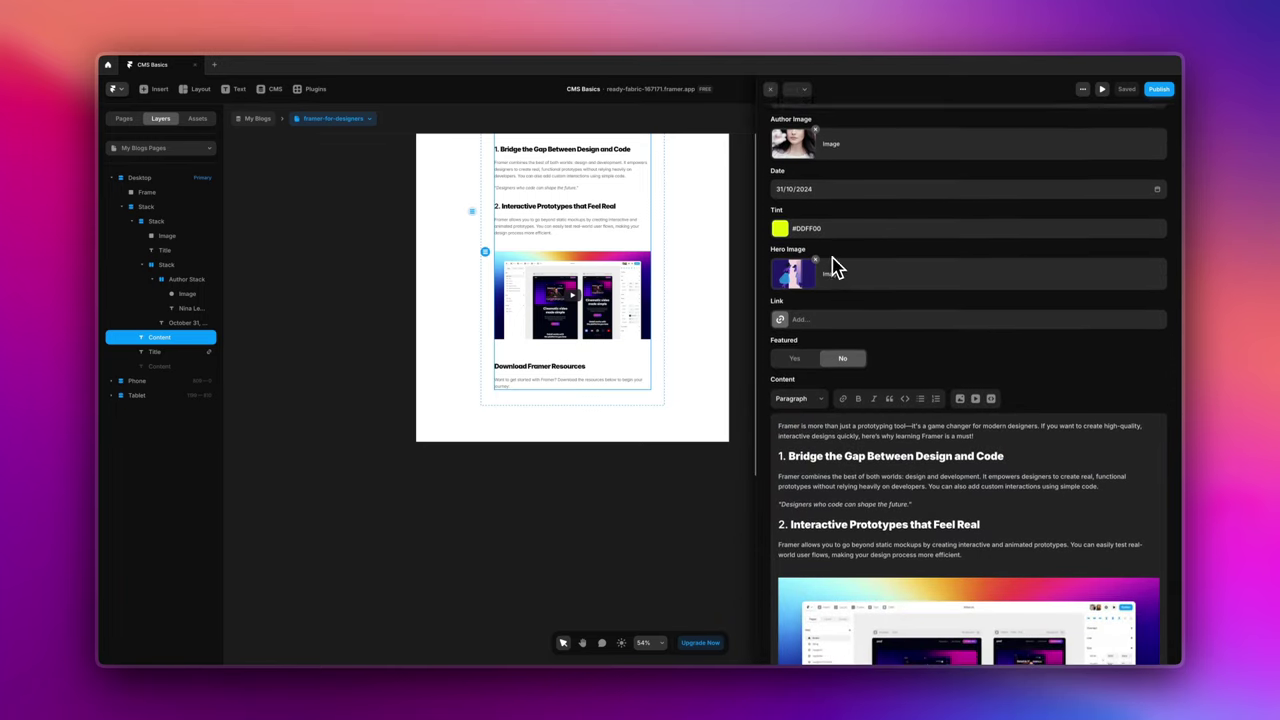
{"action": "left_click", "coordinate": [806, 367]}
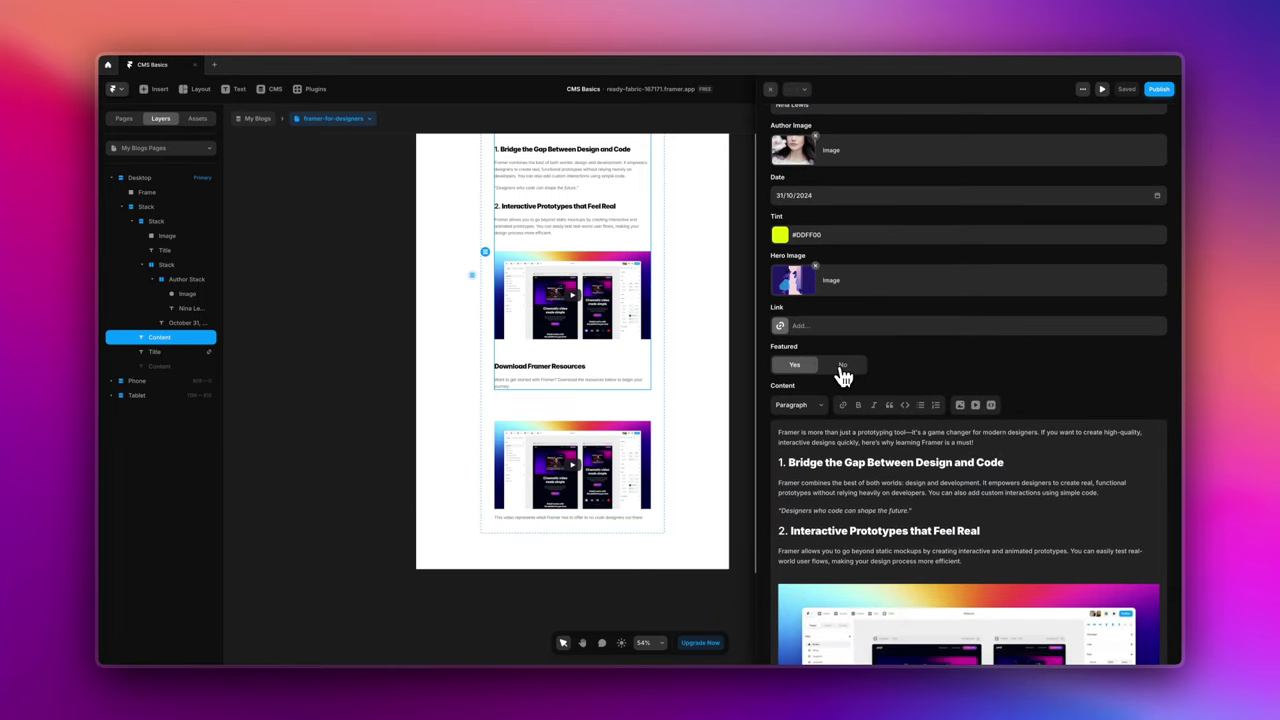
- Test the Featured binding by switching the item's toggle to No and back to Yes, and close the item
{"action": "scroll", "coordinate": [842, 418], "scroll_direction": "down", "scroll_amount": 10}
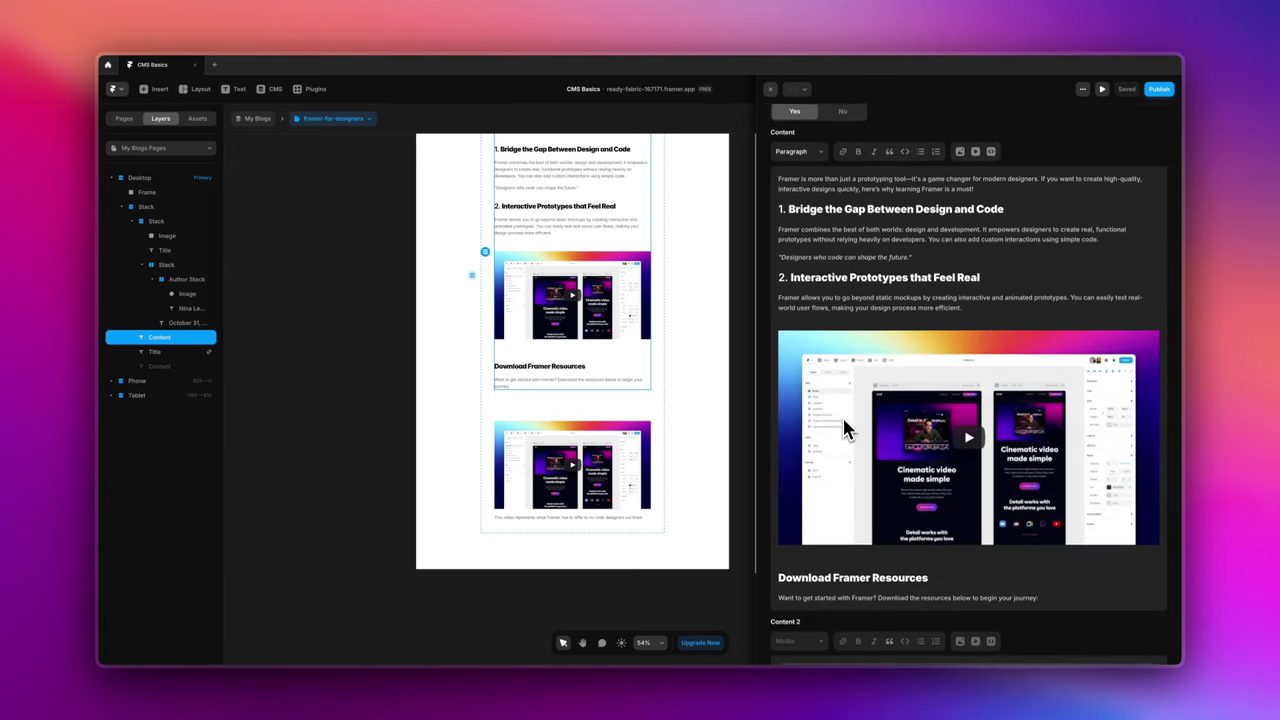
{"action": "scroll", "coordinate": [865, 455], "scroll_direction": "up", "scroll_amount": 10}
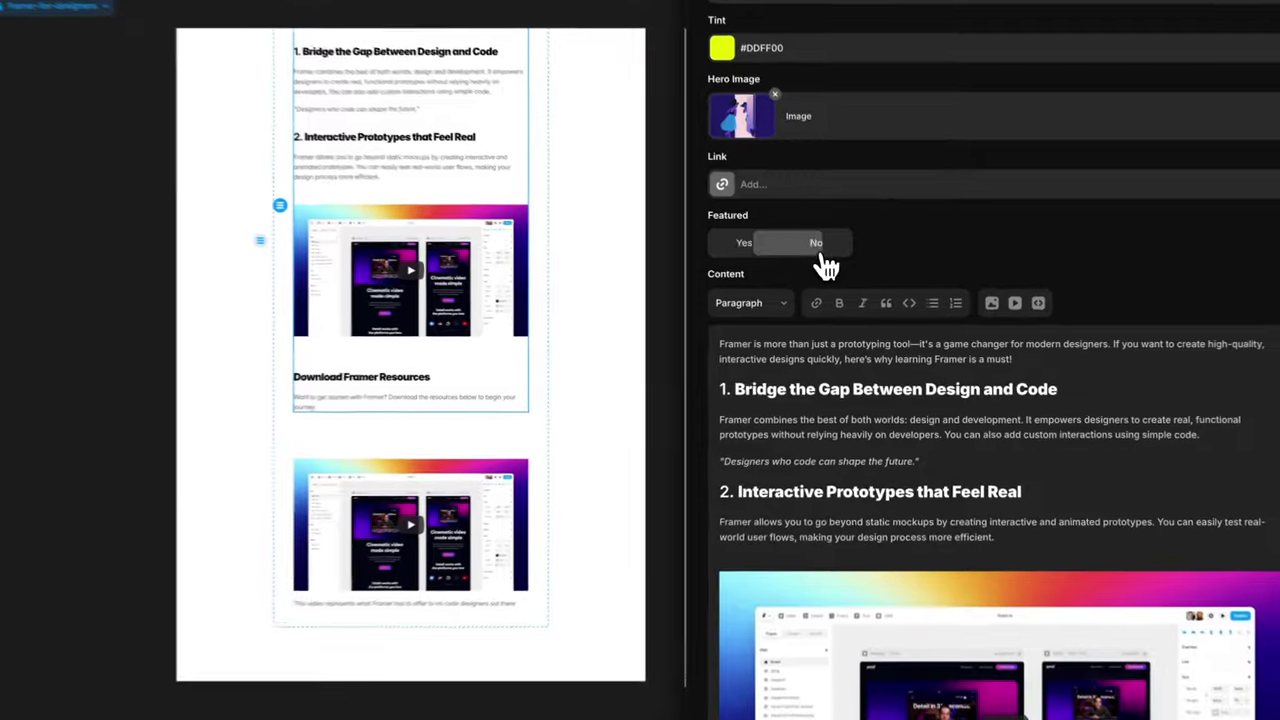
{"action": "left_click", "coordinate": [841, 275]}
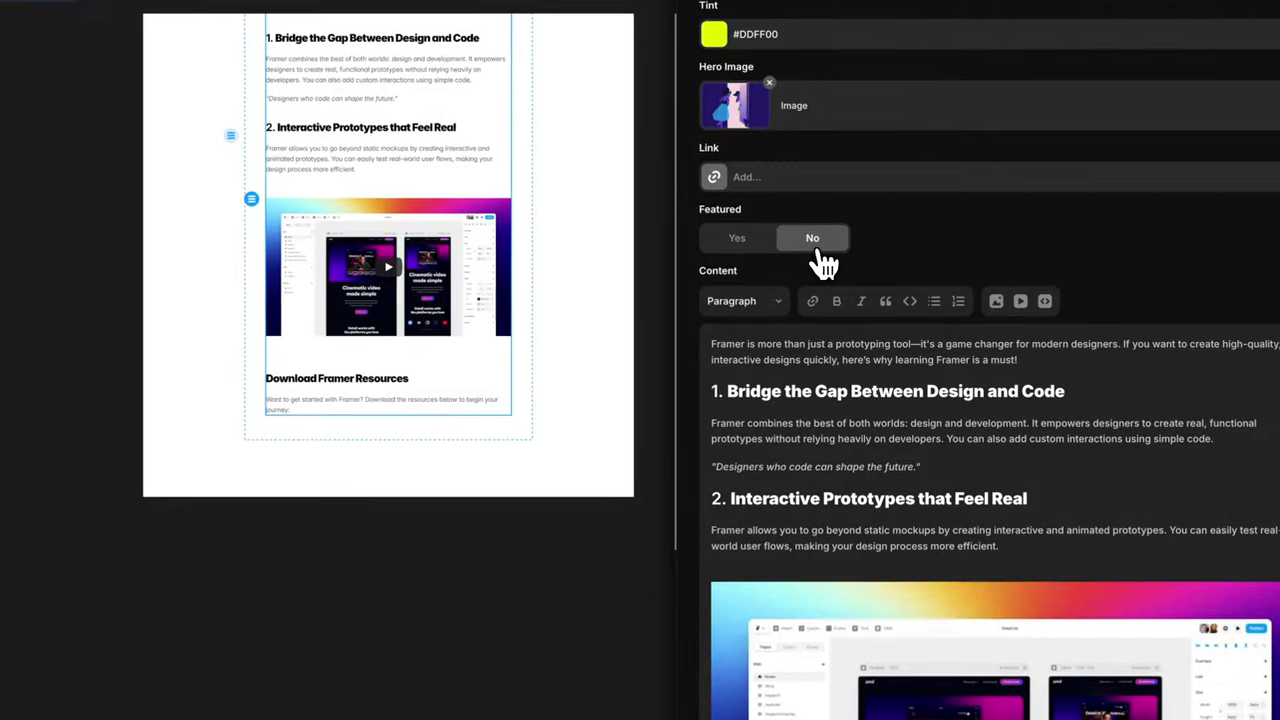
{"action": "left_click", "coordinate": [750, 242]}
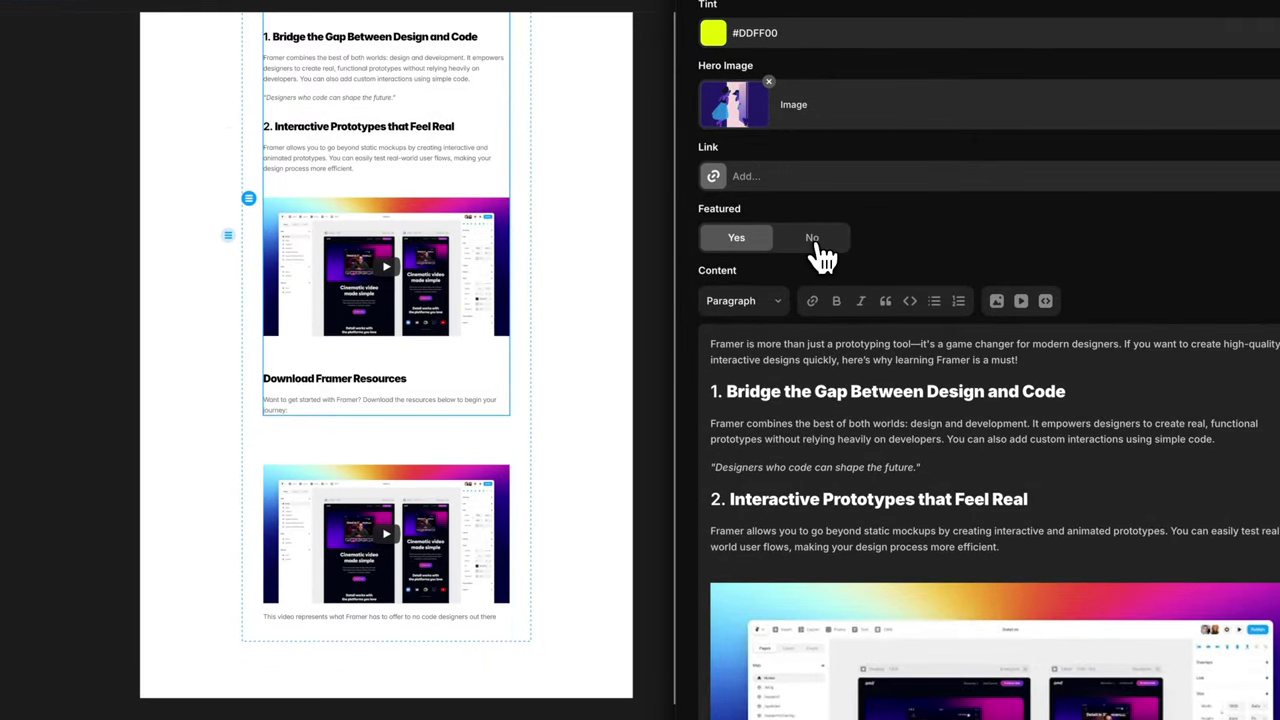
{"action": "left_click", "coordinate": [586, 457]}
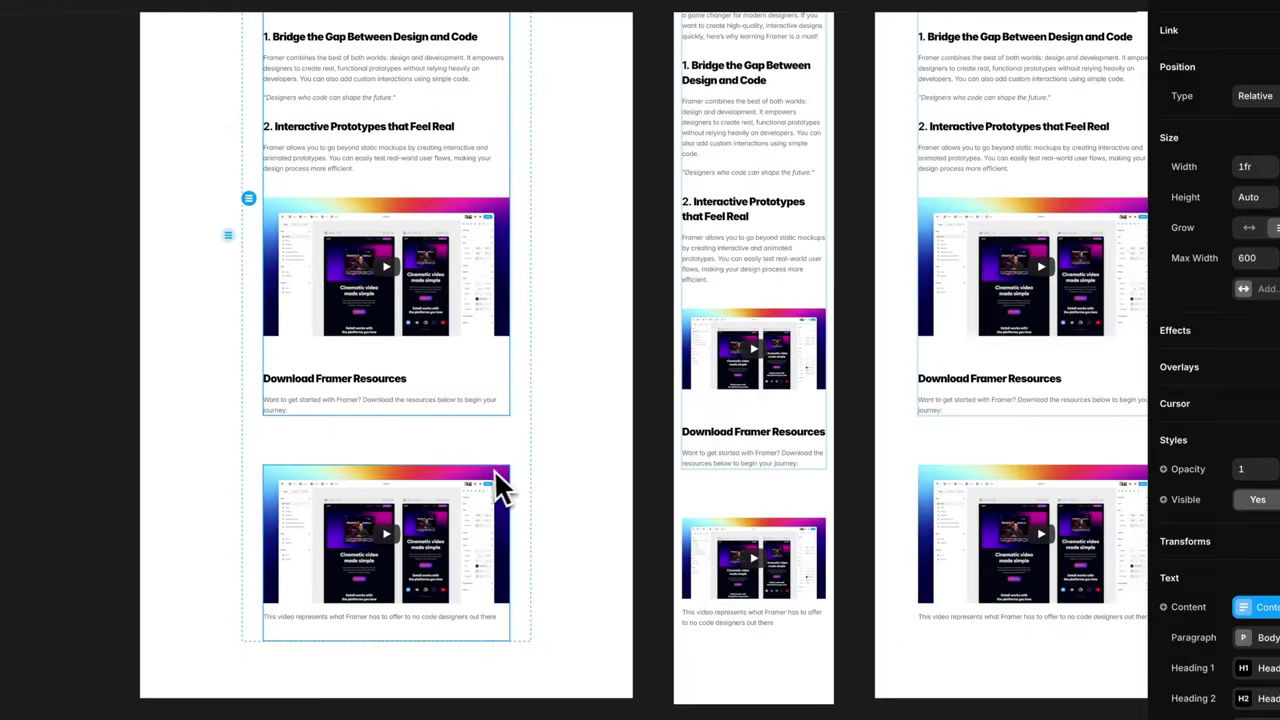
- Open the variable options for the Content 2 text block's visibility
{"action": "left_click", "coordinate": [497, 490]}
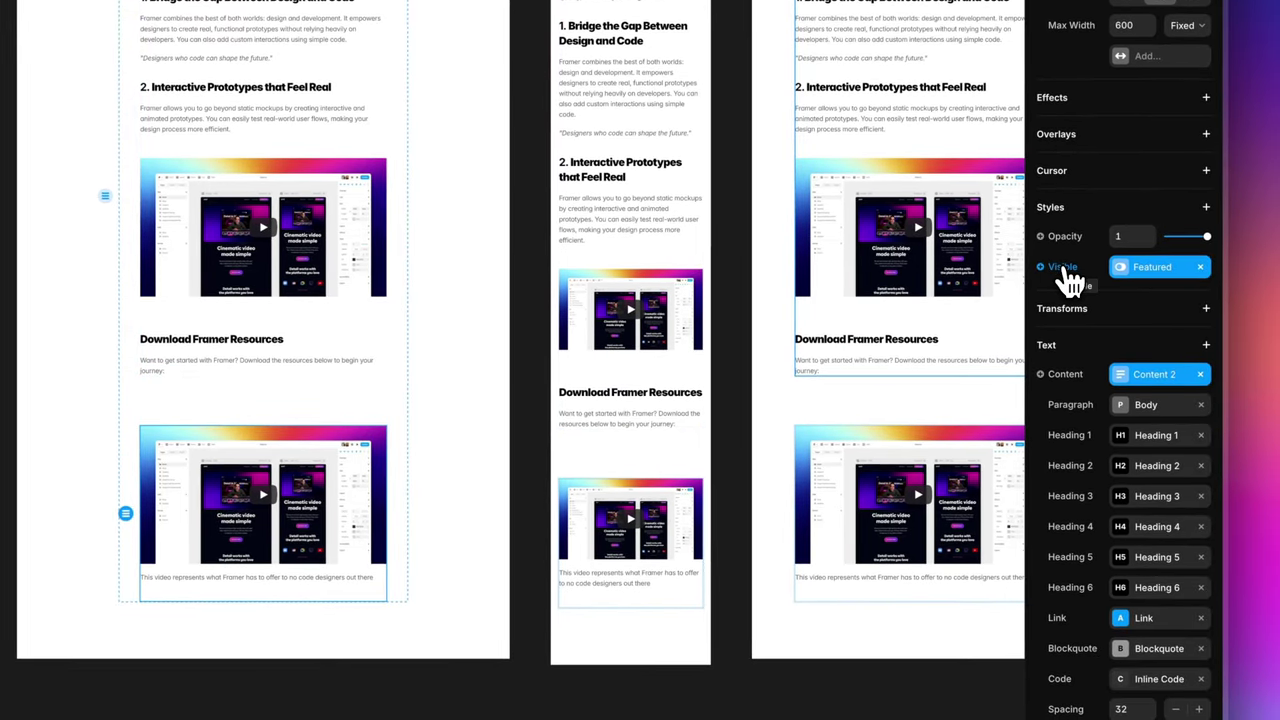
{"action": "left_click", "coordinate": [1064, 268]}
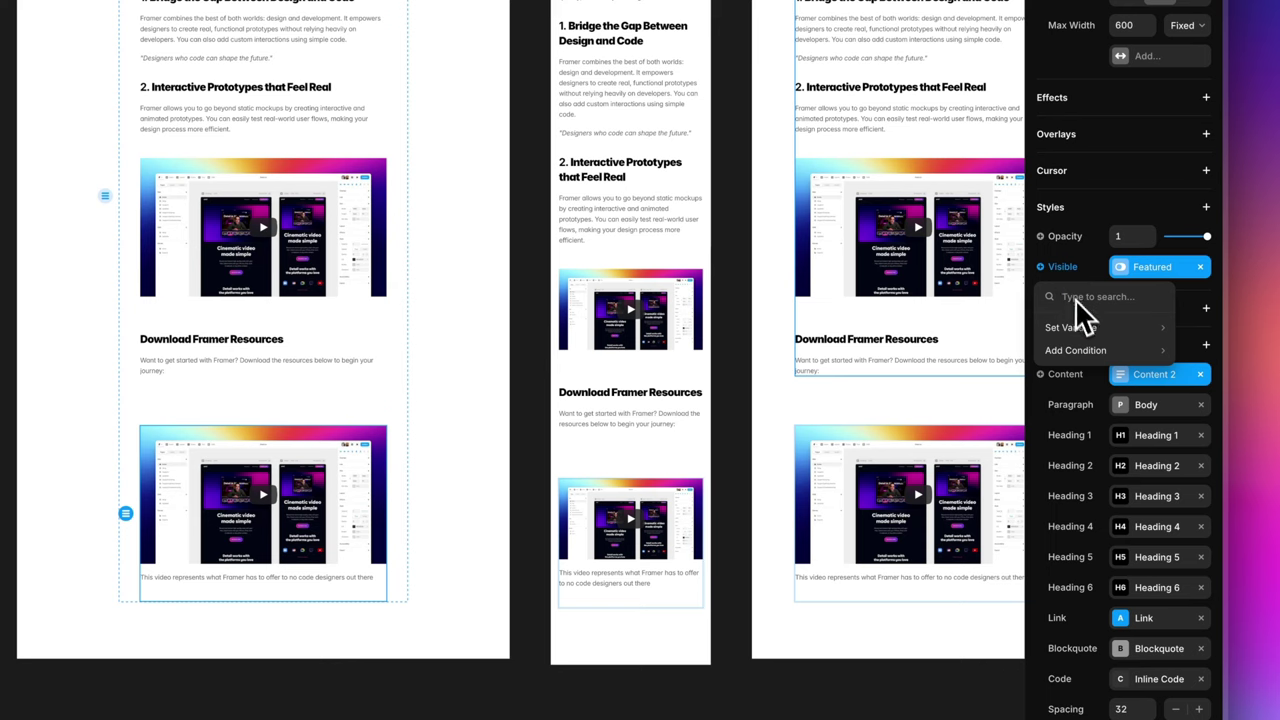
{"action": "mouse_move", "coordinate": [1088, 332]}
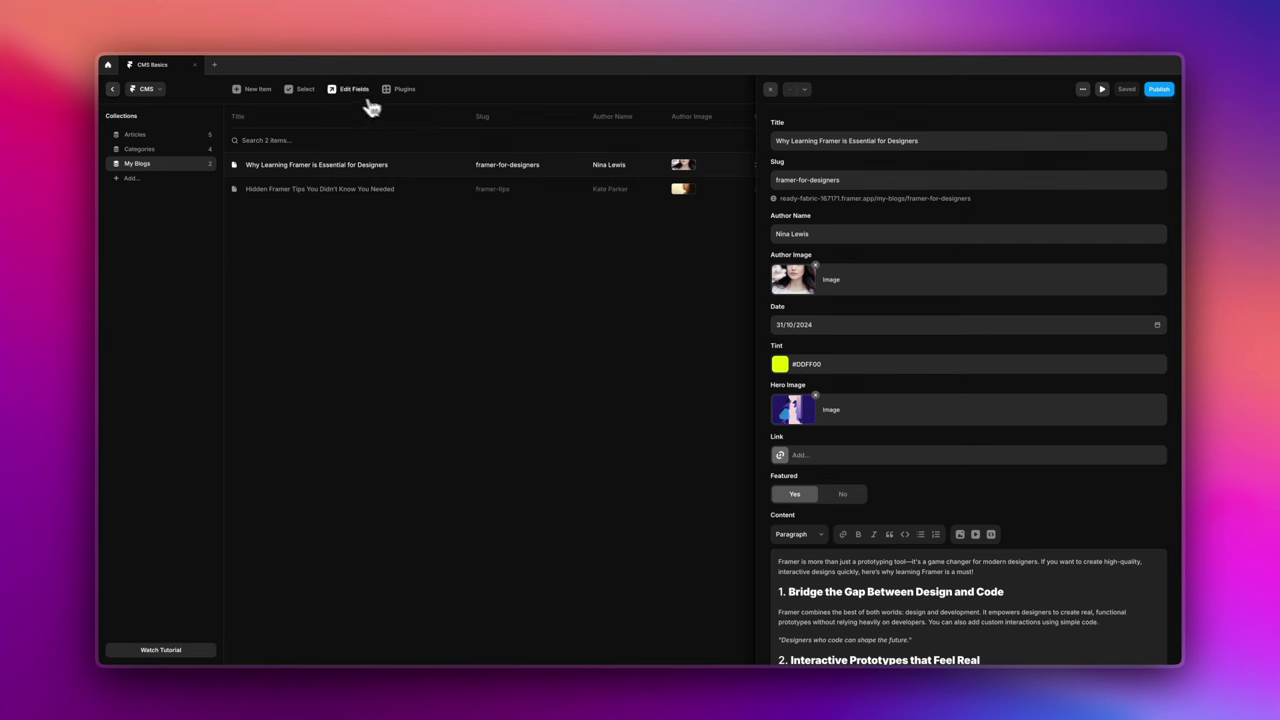
- Add a Number field to the My Blogs collection with default 20, minimum 0 and maximum 30
{"action": "left_click", "coordinate": [354, 92]}
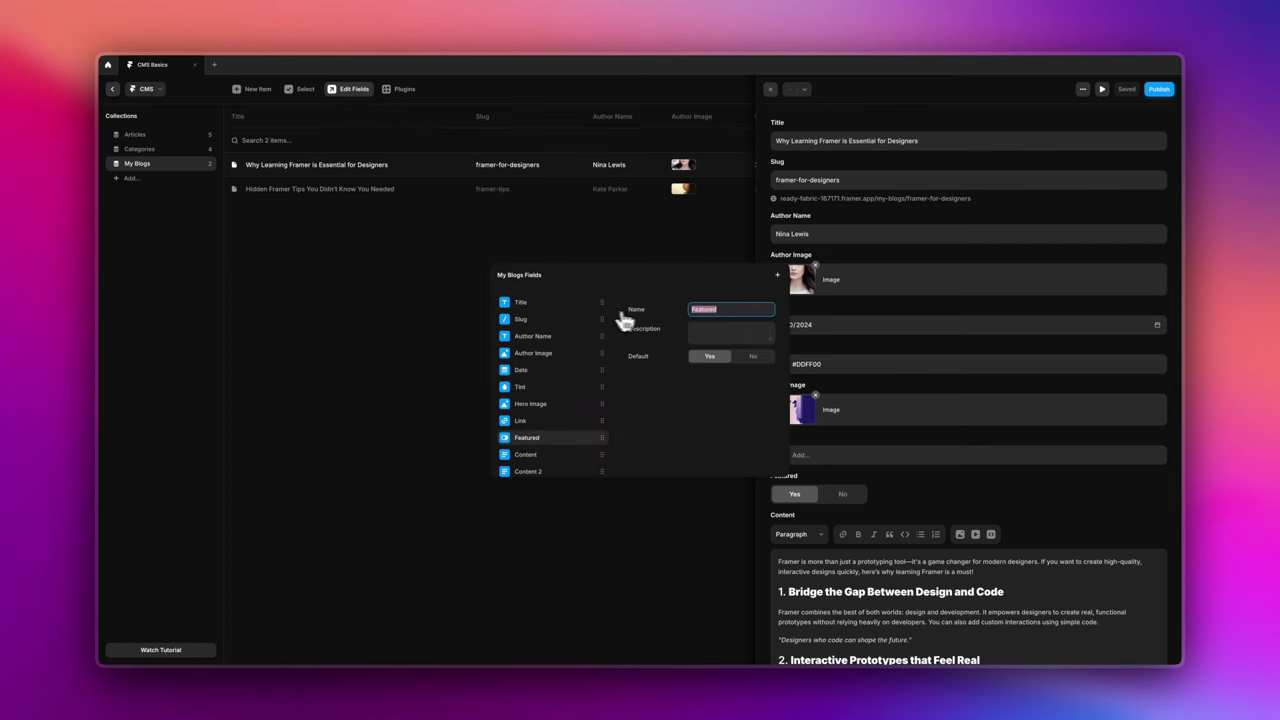
{"action": "left_click", "coordinate": [778, 275]}
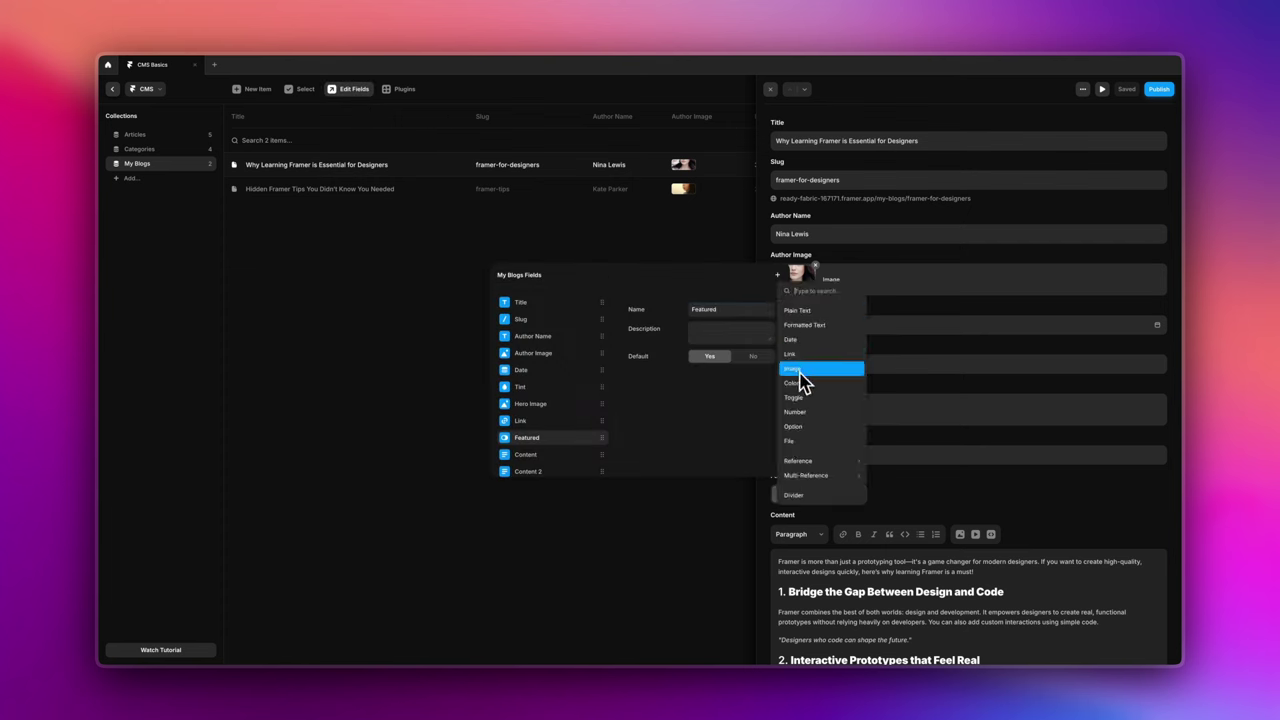
{"action": "left_click", "coordinate": [800, 412]}
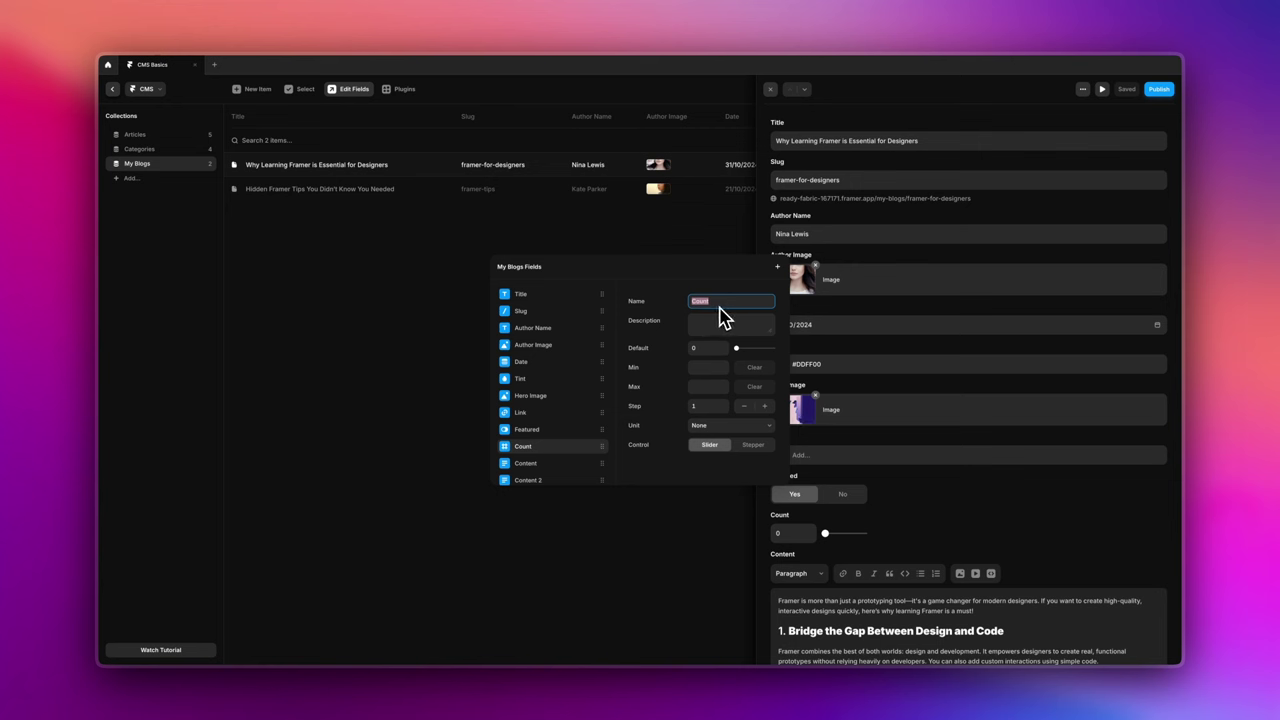
{"action": "left_click_drag", "start_coordinate": [738, 349], "coordinate": [748, 355]}
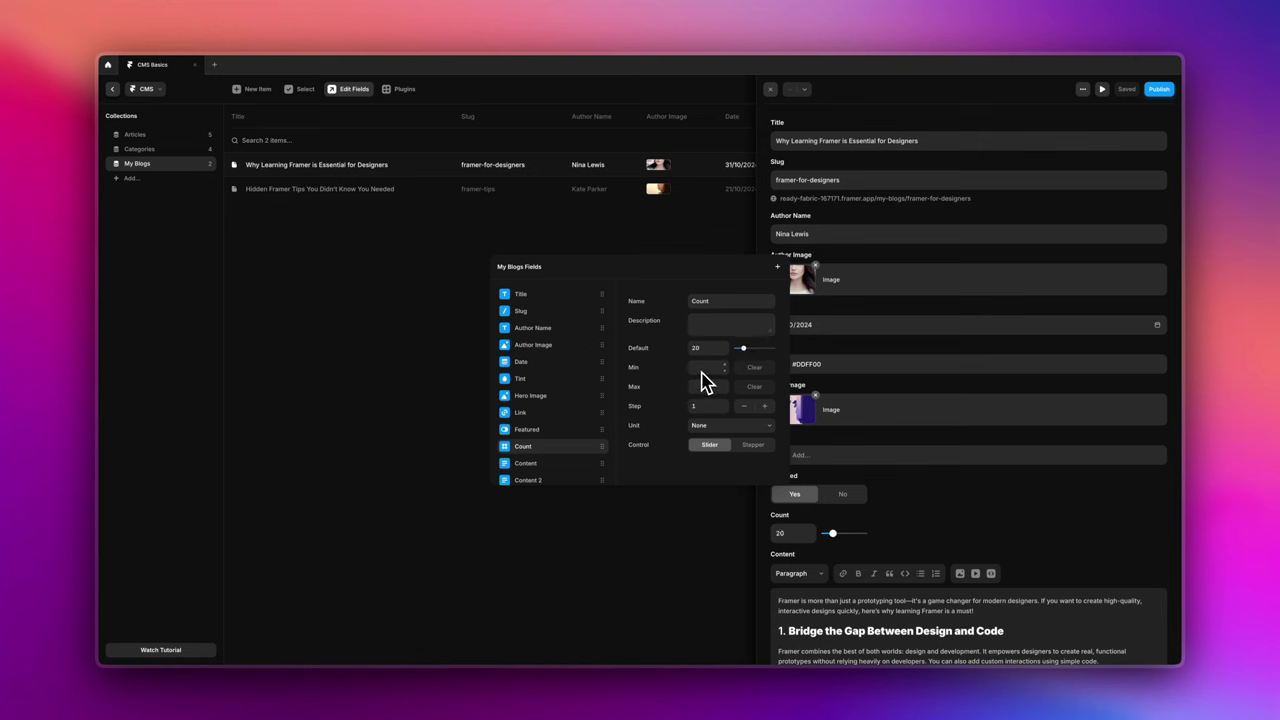
{"action": "left_click", "coordinate": [708, 369]}
{"action": "left_click", "coordinate": [707, 386]}
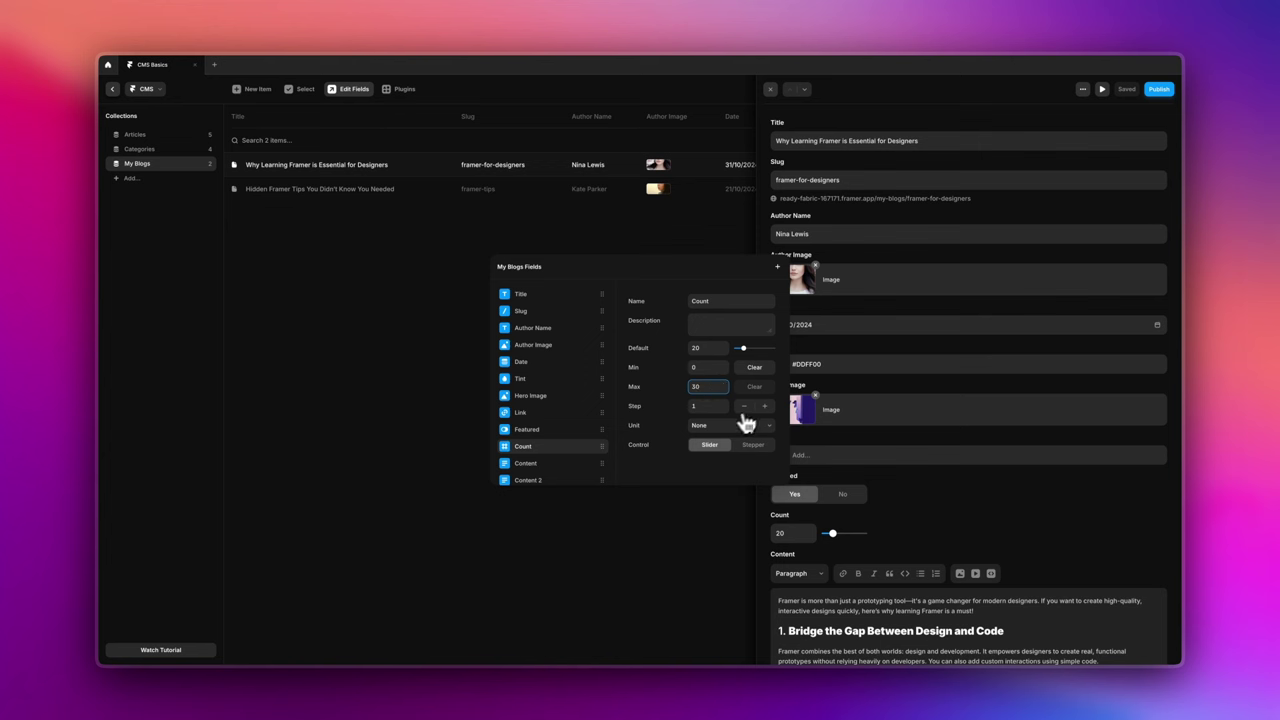
- Keep the Count field's unit as None and its control as Slider, and close the field settings
{"action": "left_click", "coordinate": [716, 426]}
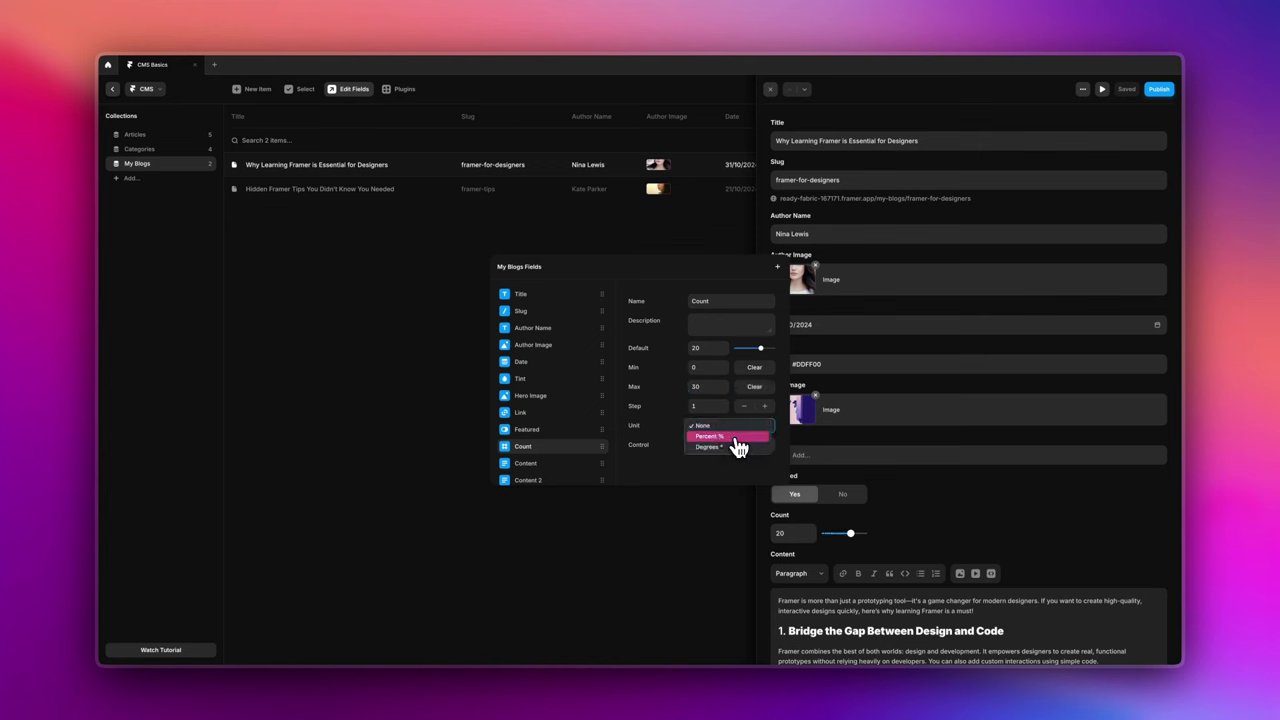
{"action": "left_click", "coordinate": [730, 428]}
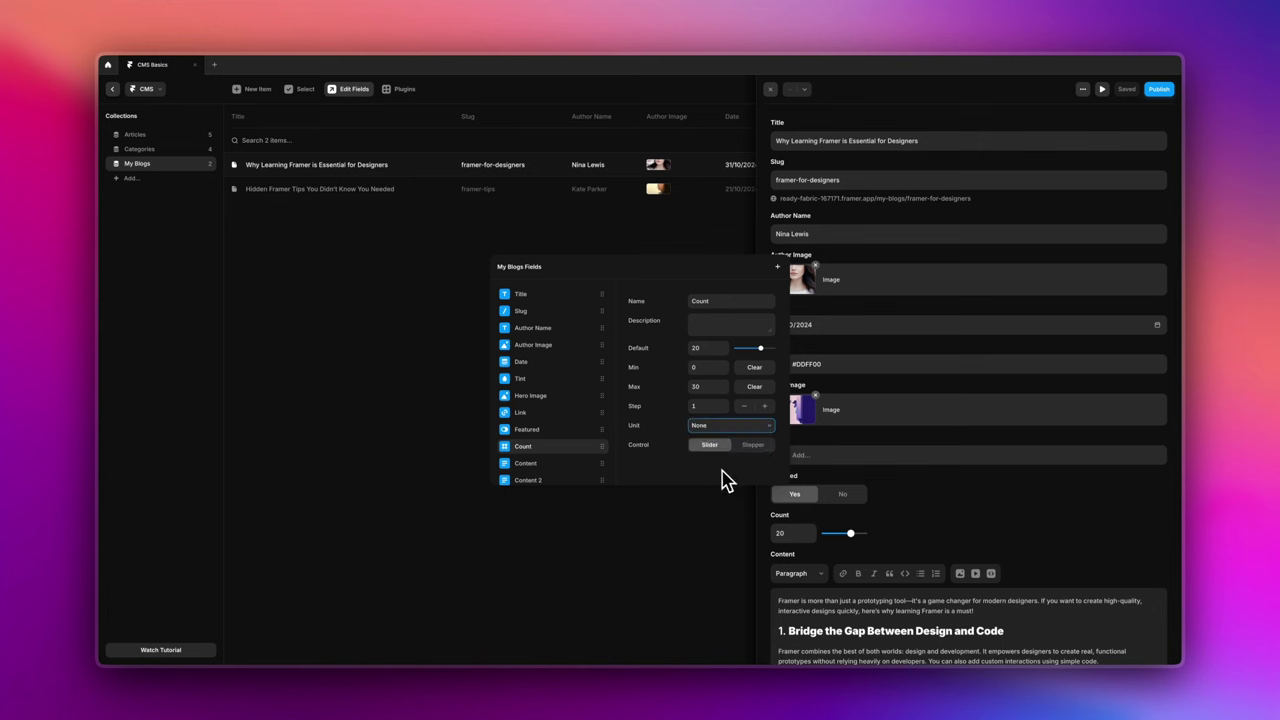
{"action": "left_click", "coordinate": [765, 447]}
{"action": "left_click", "coordinate": [709, 447]}
{"action": "left_click", "coordinate": [617, 252]}
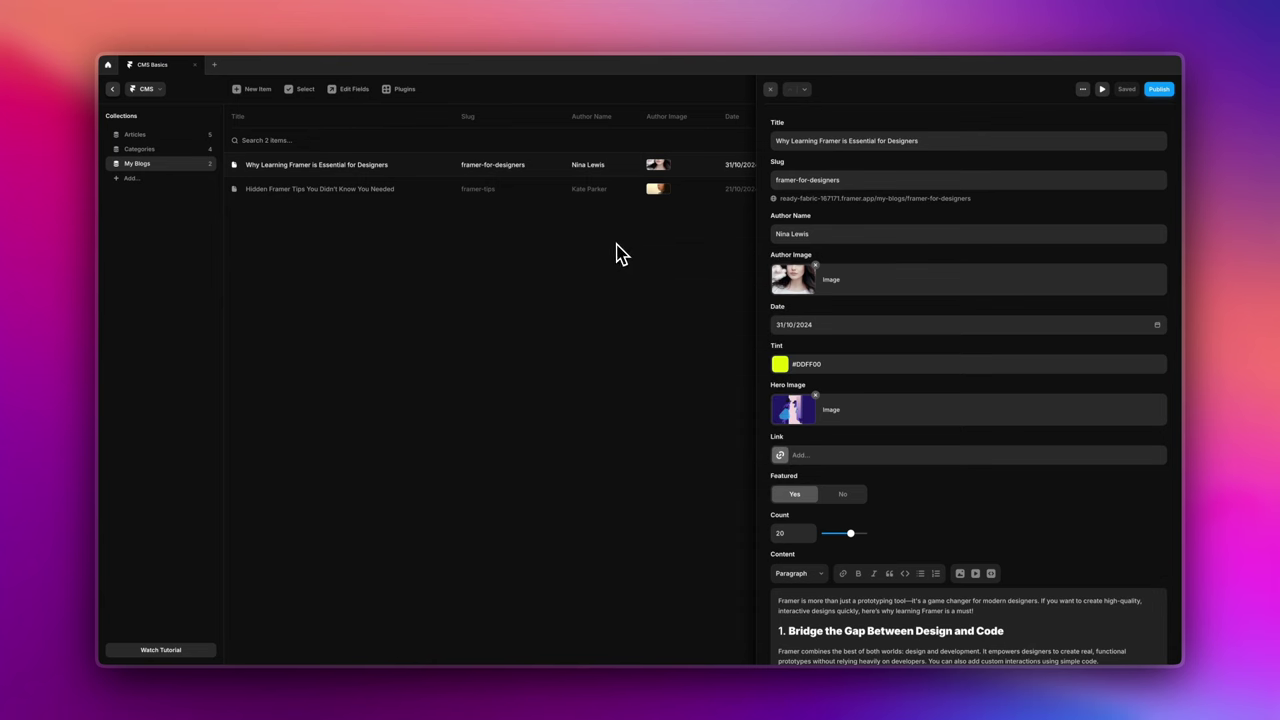
- Return to the framer-for-designers detail page and add bold "28" and "people read" texts before the date in the author row
{"action": "left_click", "coordinate": [114, 90]}
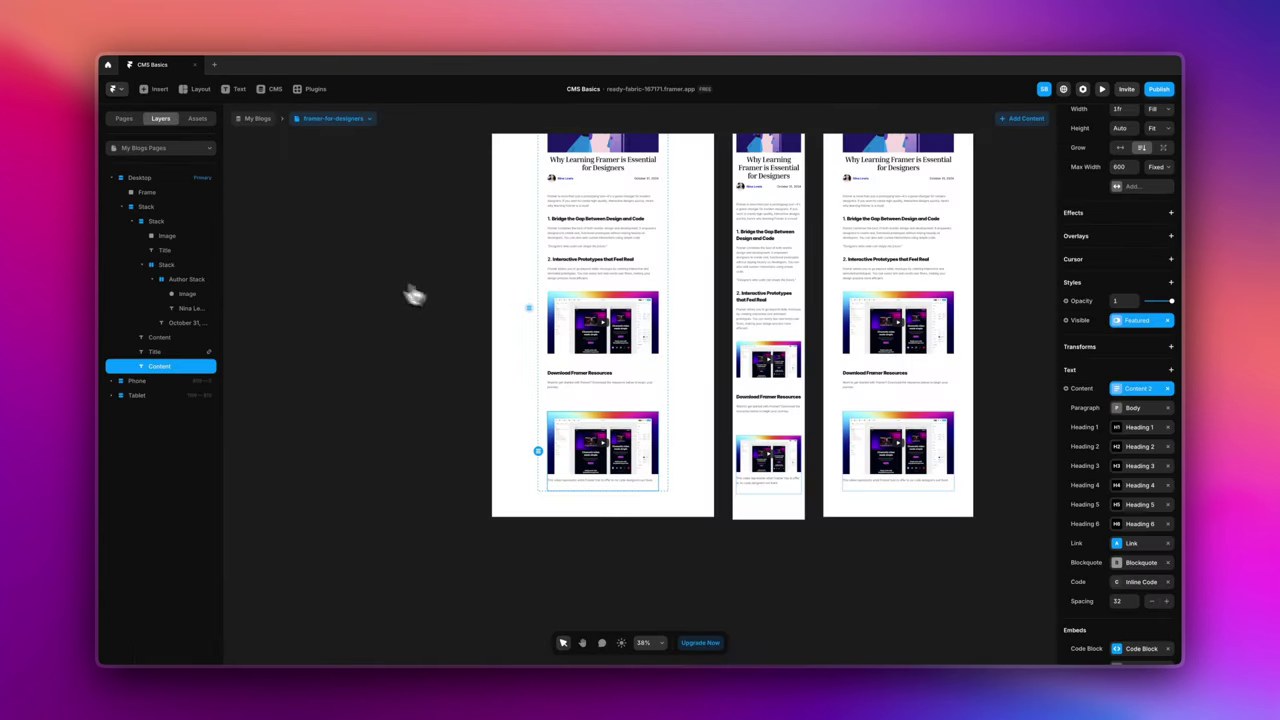
{"action": "scroll", "coordinate": [650, 368], "scroll_direction": "up", "scroll_amount": 2}
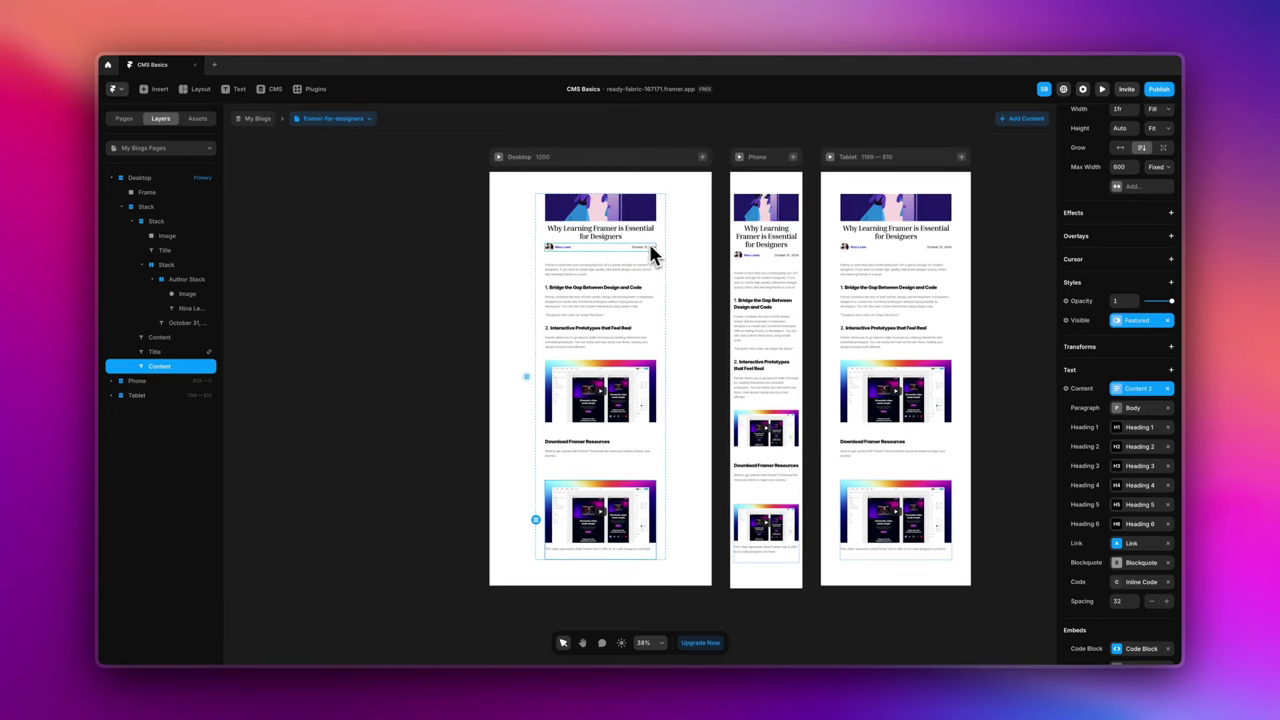
{"action": "scroll", "coordinate": [566, 255], "scroll_direction": "up", "scroll_amount": 3}
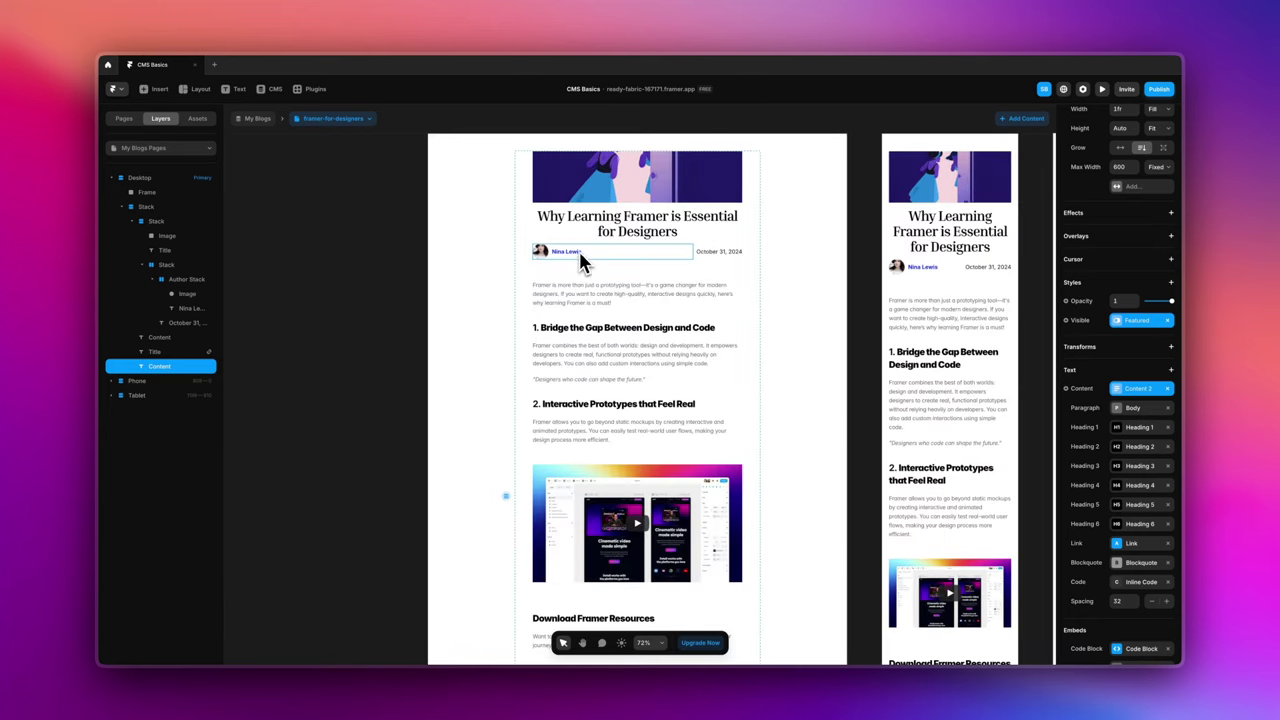
{"action": "left_click", "coordinate": [593, 256]}
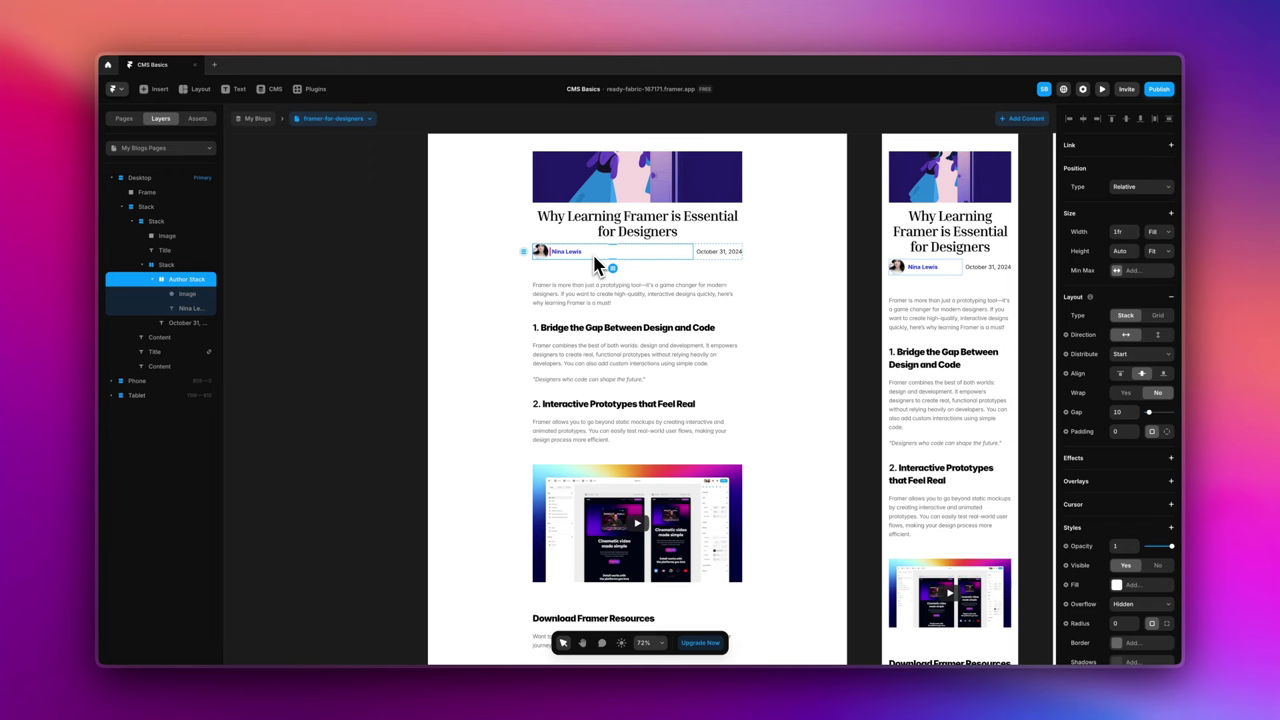
{"action": "left_click", "coordinate": [727, 255]}
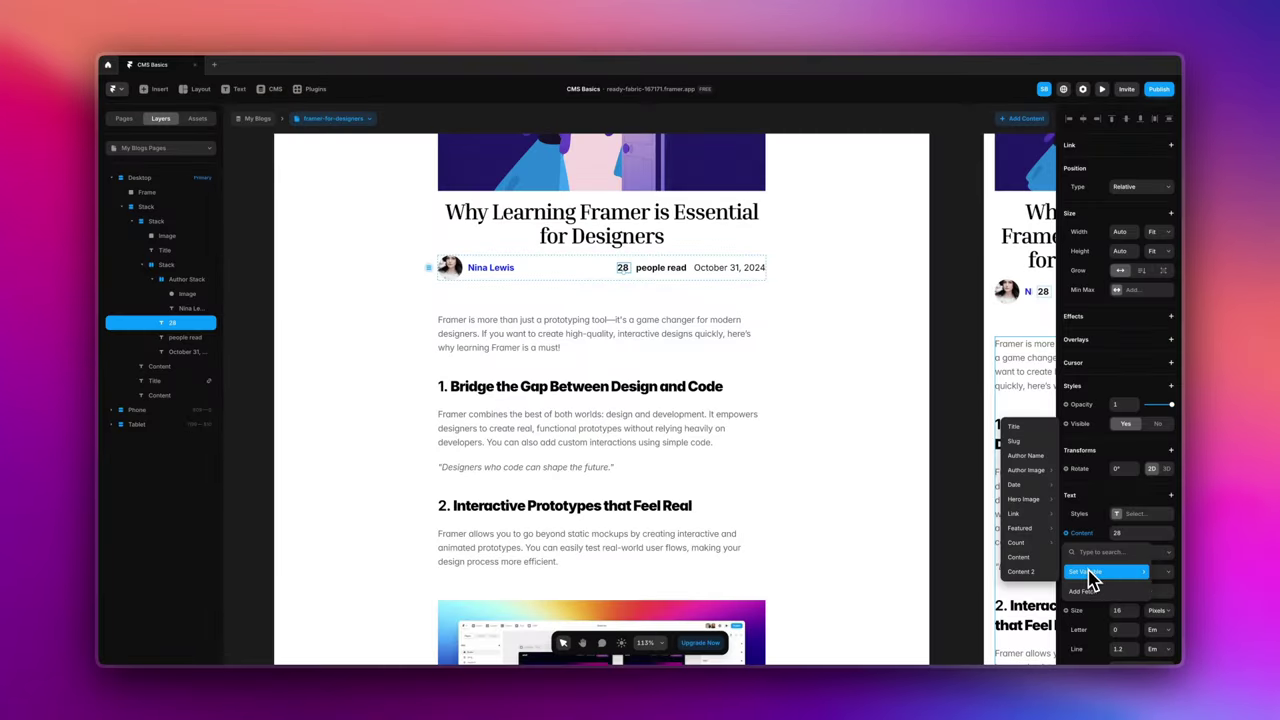
- Bind the "28" text's content to the Count variable with an Equals 20 transform that shows "20+" when yes
{"action": "mouse_move", "coordinate": [1020, 542]}
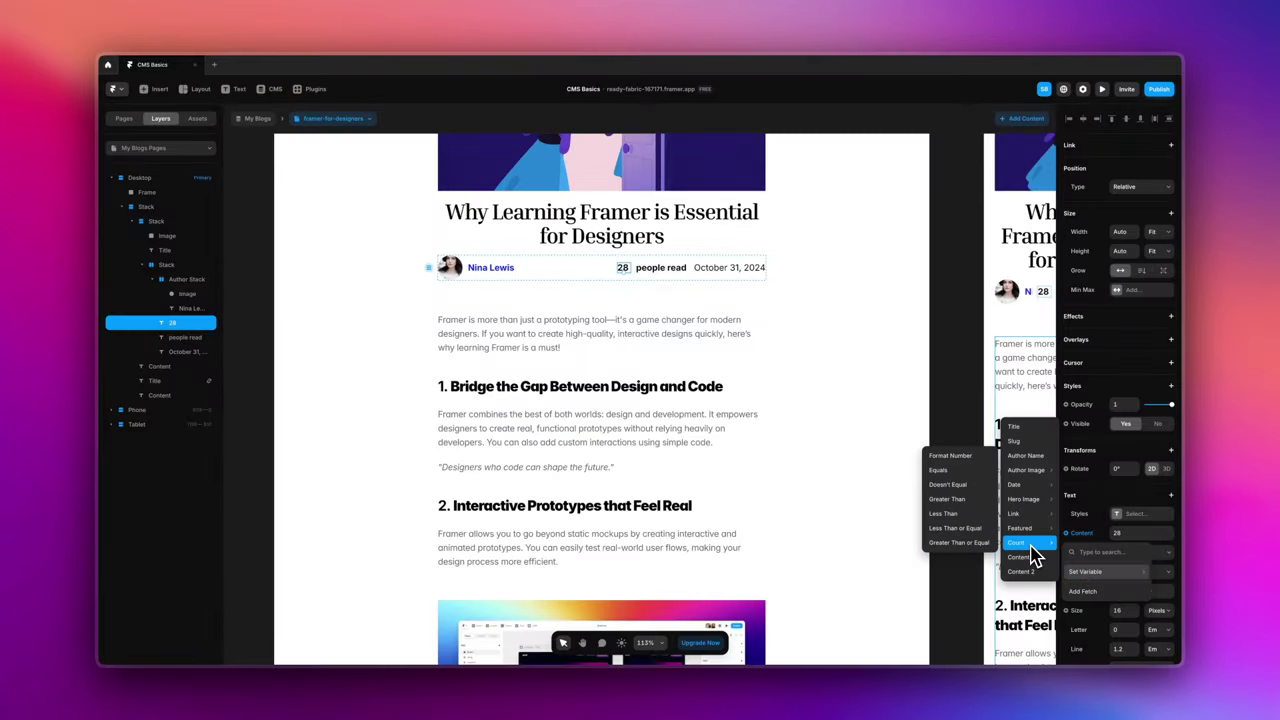
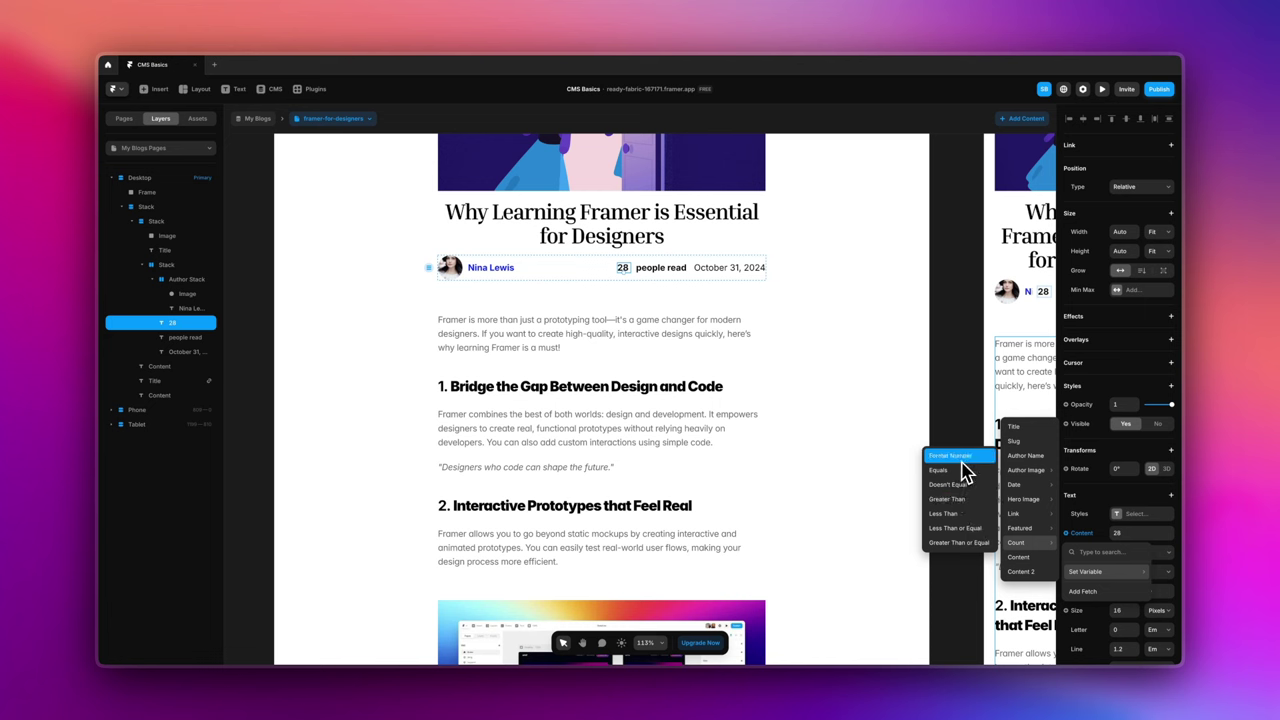
{"action": "left_click", "coordinate": [960, 503]}
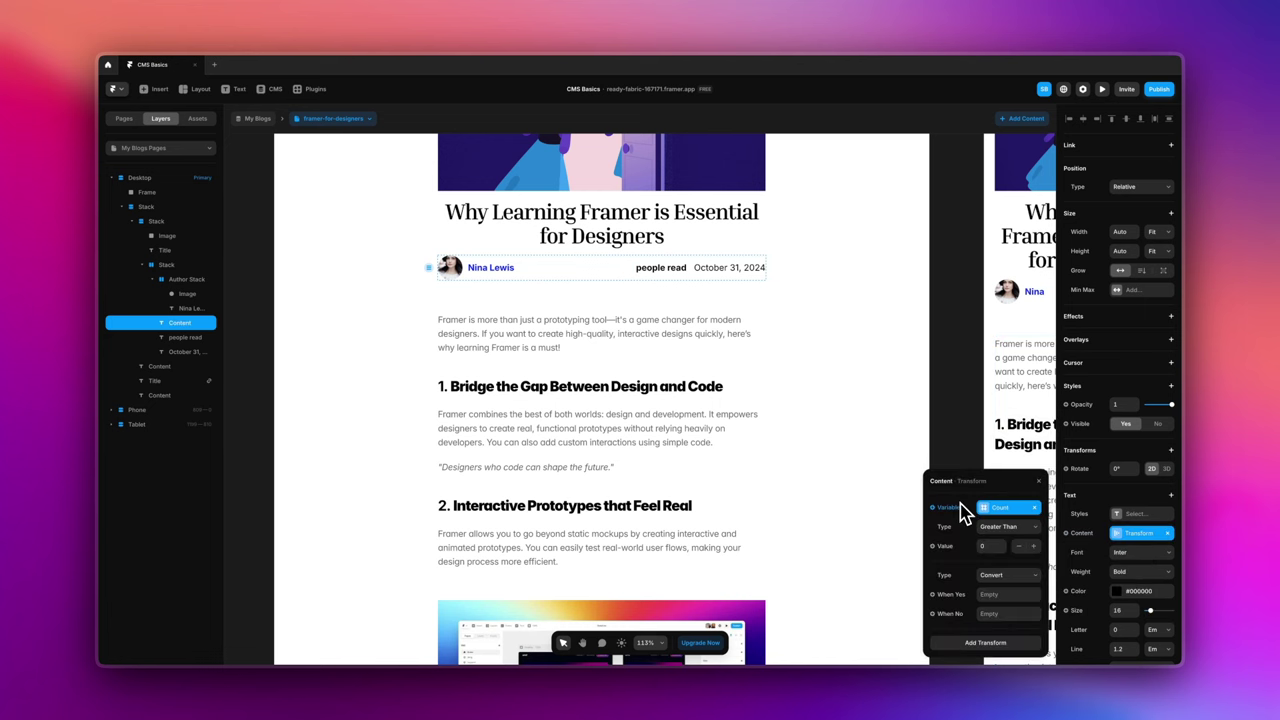
{"action": "left_click", "coordinate": [992, 546]}
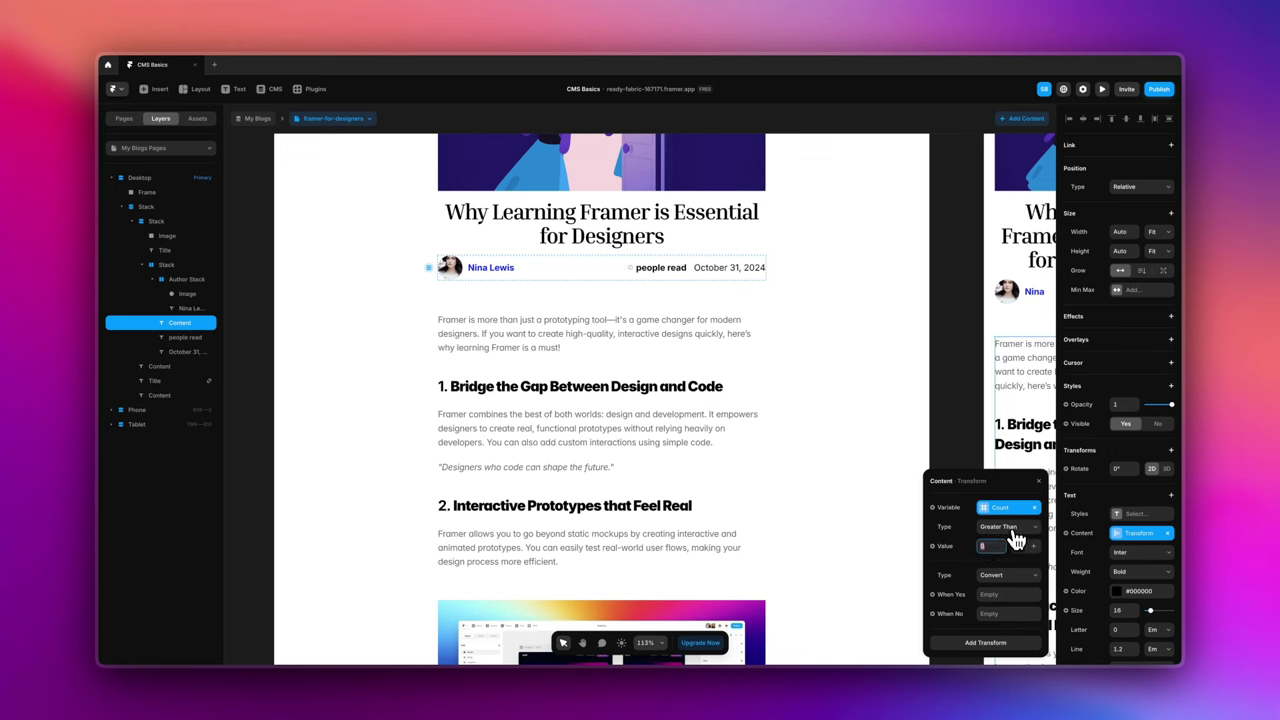
{"action": "left_click", "coordinate": [1010, 527]}
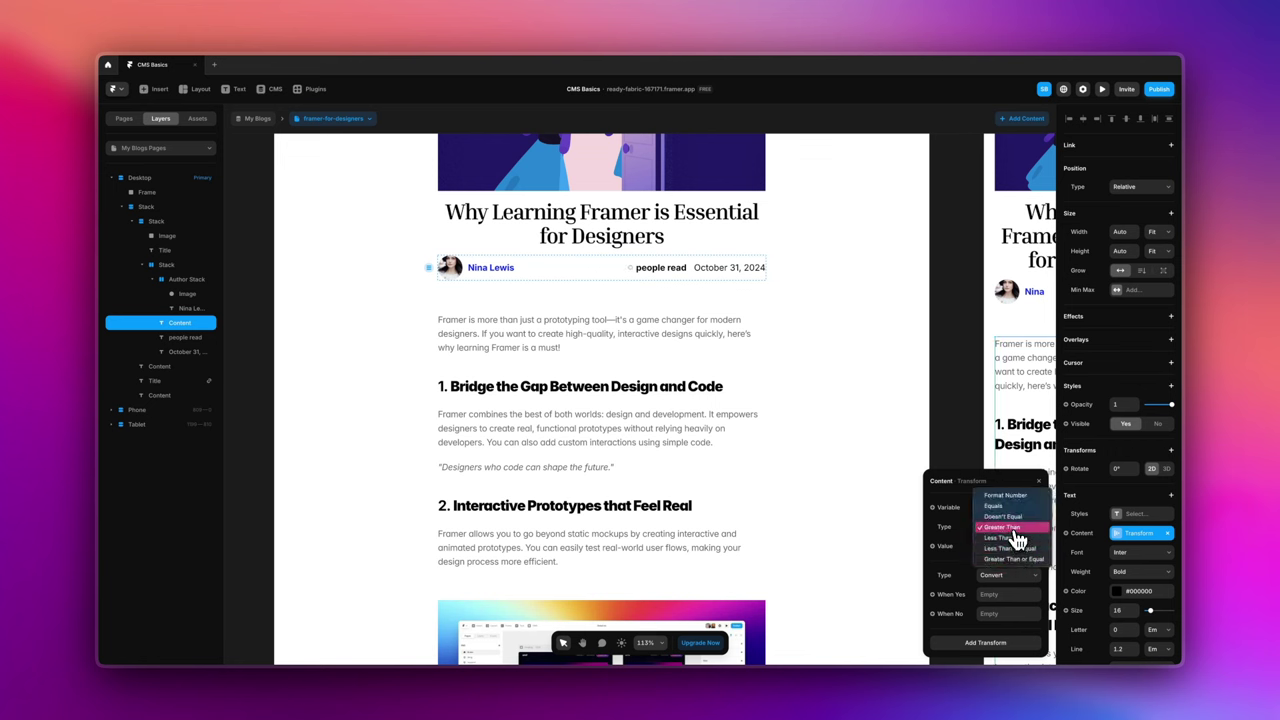
{"action": "left_click", "coordinate": [1016, 508]}
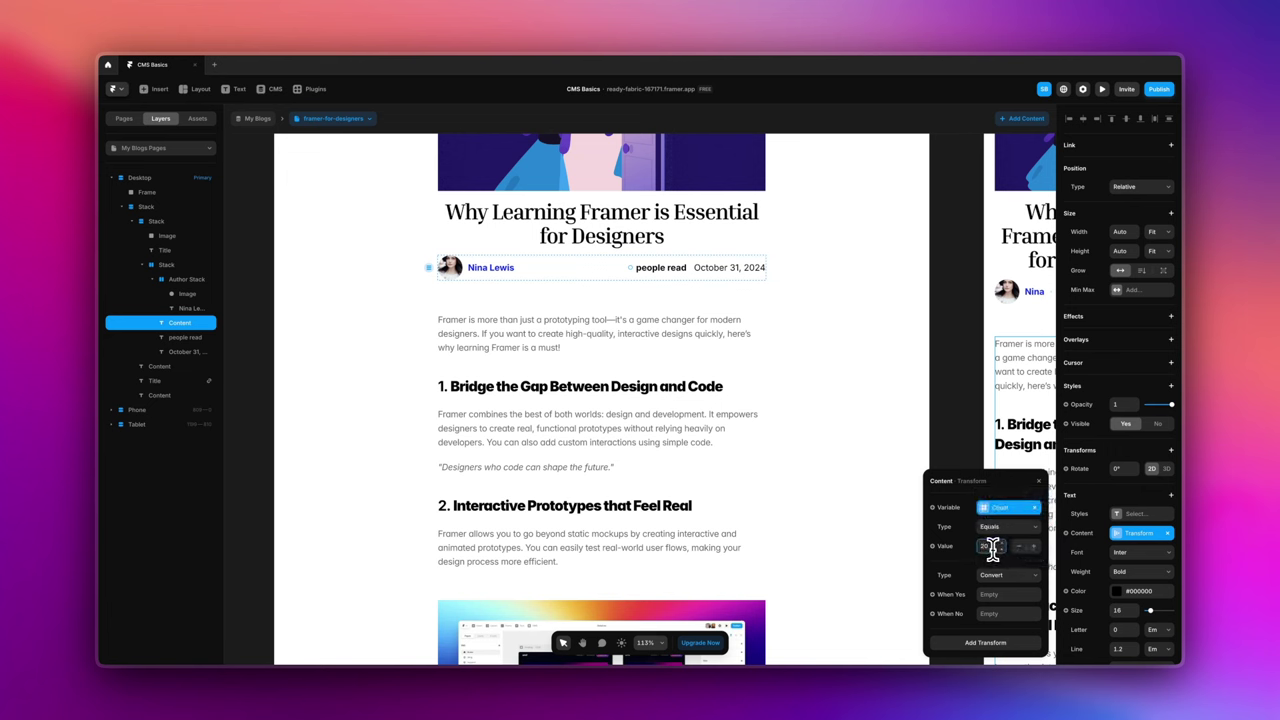
{"action": "left_click", "coordinate": [997, 594]}
{"action": "type", "text": "20+"}
{"action": "left_click", "coordinate": [1016, 613]}
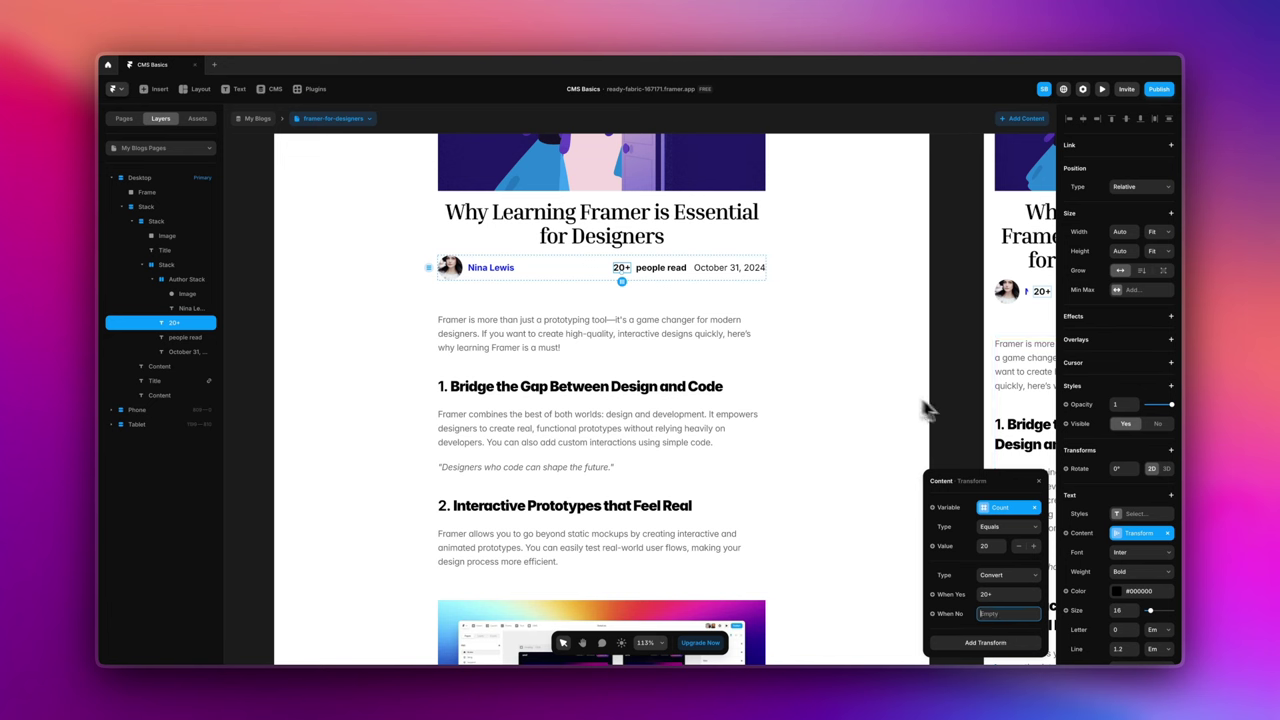
- Switch the Count transform's comparison to Greater Than, edit its comparison value and close the transform settings
{"action": "left_click", "coordinate": [1008, 528]}
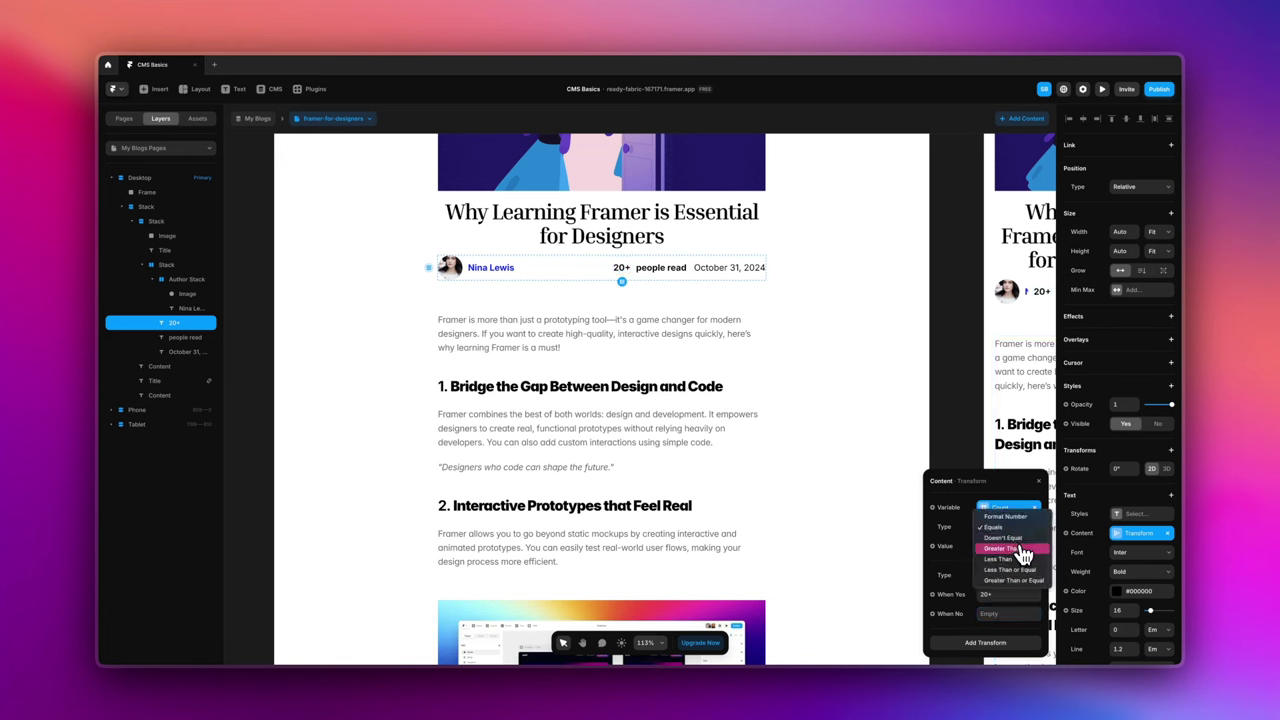
{"action": "left_click", "coordinate": [1028, 549]}
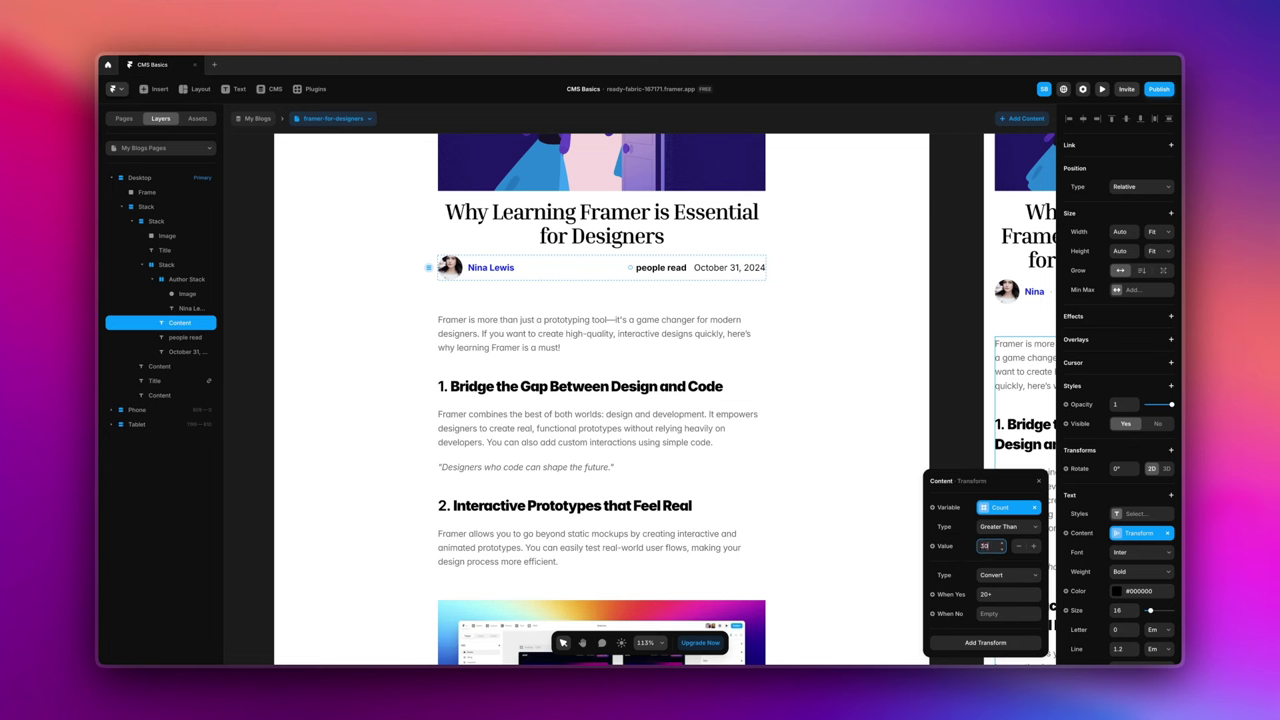
{"action": "left_click", "coordinate": [1041, 490]}
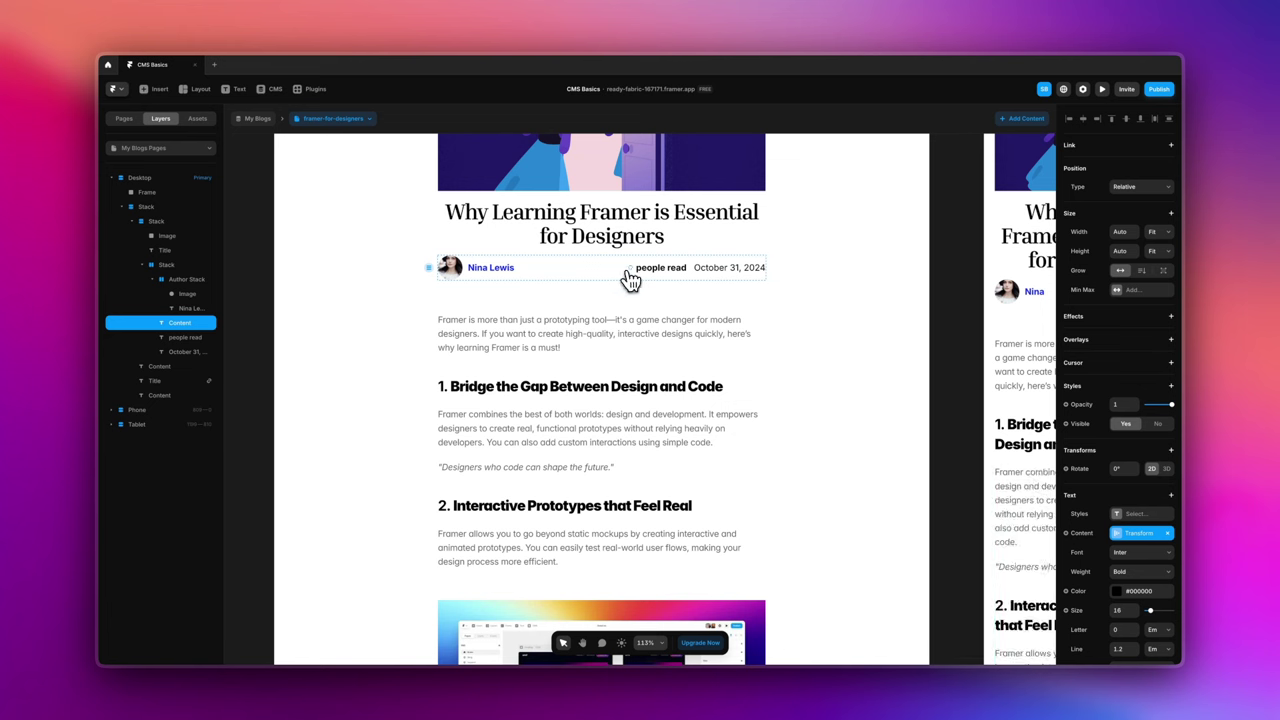
- Open the CMS item from its main content text, try raising its Count value, and close the item
{"action": "left_click", "coordinate": [684, 323]}
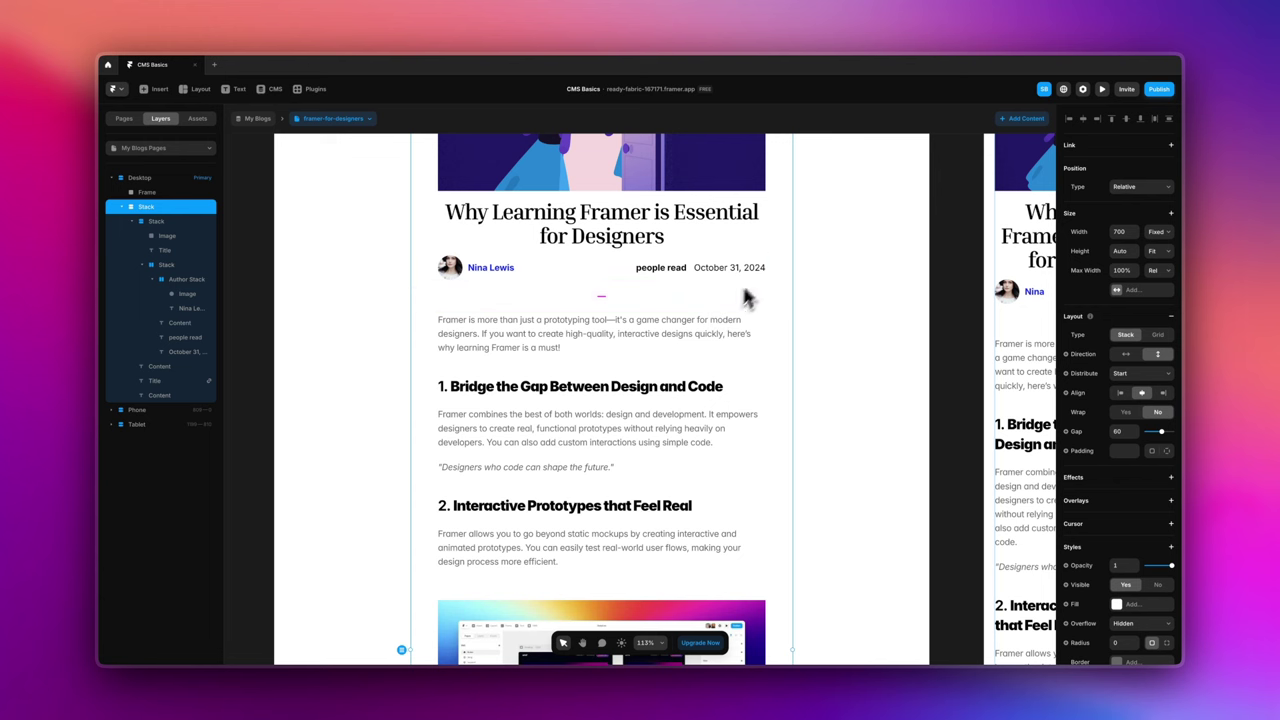
{"action": "double_click", "coordinate": [755, 378]}
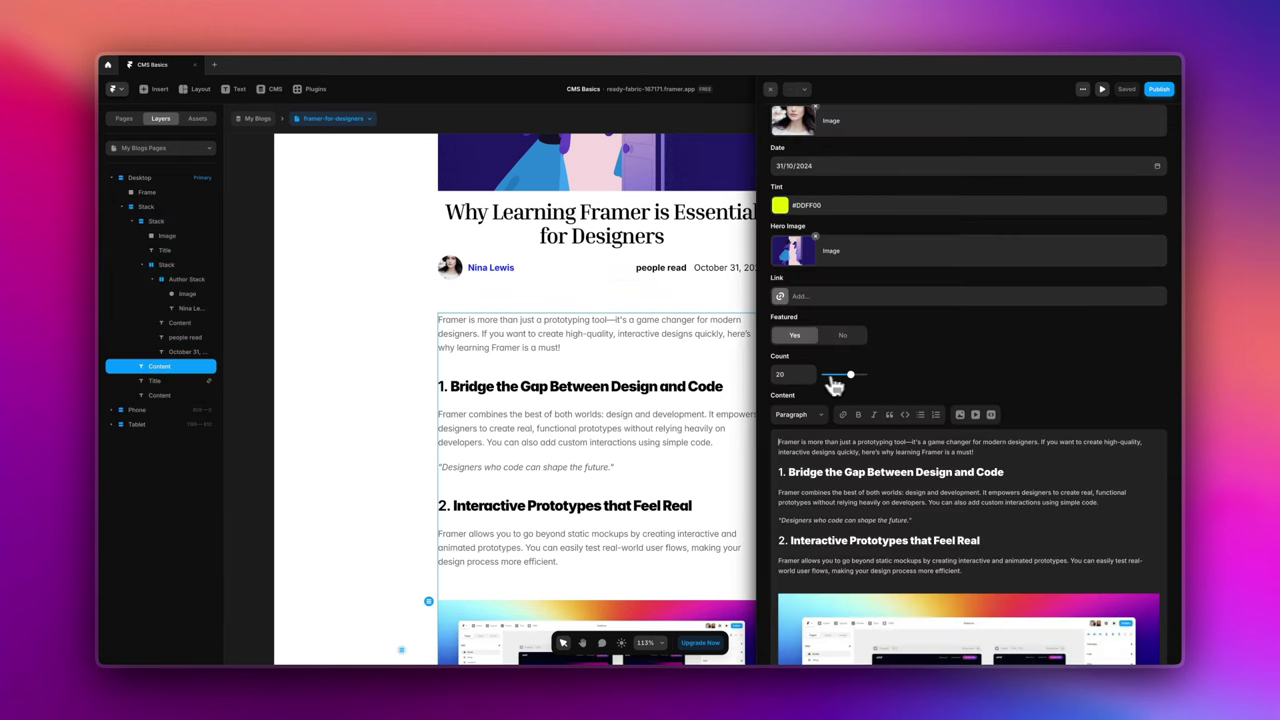
{"action": "left_click_drag", "start_coordinate": [853, 380], "coordinate": [871, 380]}
{"action": "left_click", "coordinate": [793, 373]}
{"action": "left_click", "coordinate": [690, 317]}
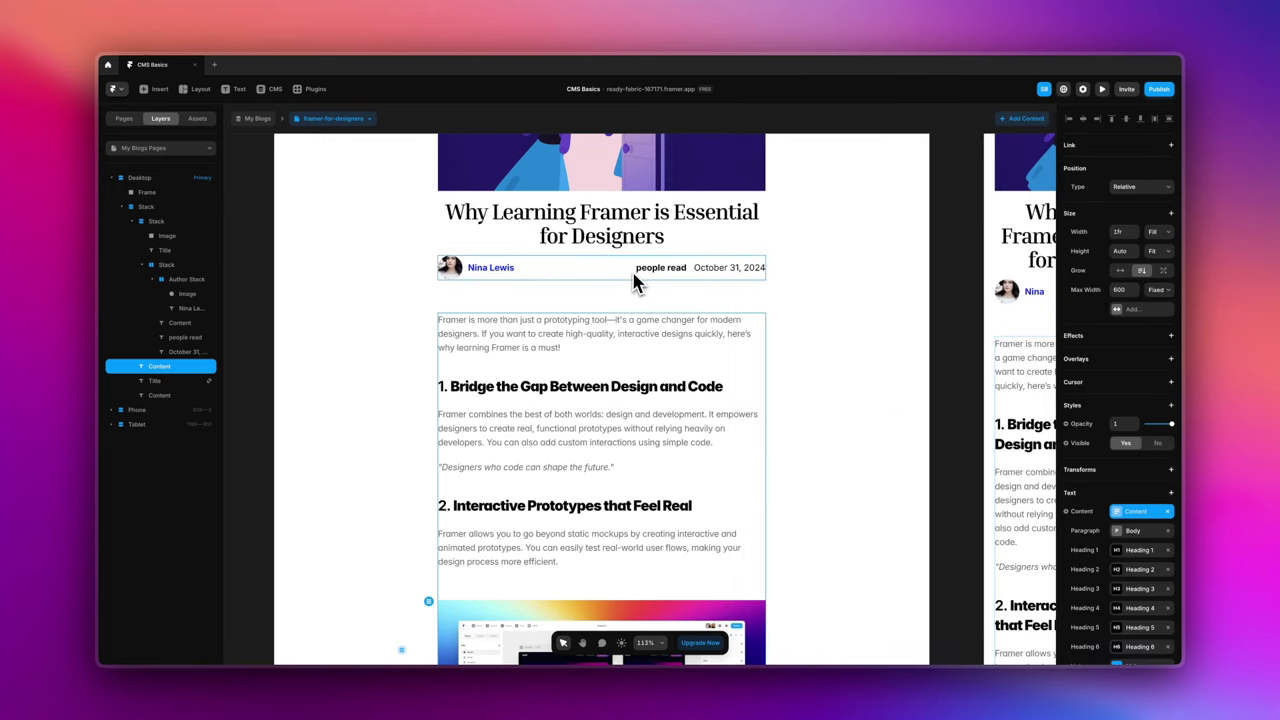
- Set the Greater Than value of the Count transform to 12 and close the transform settings
{"action": "scroll", "coordinate": [1135, 597], "scroll_direction": "down", "scroll_amount": 2}
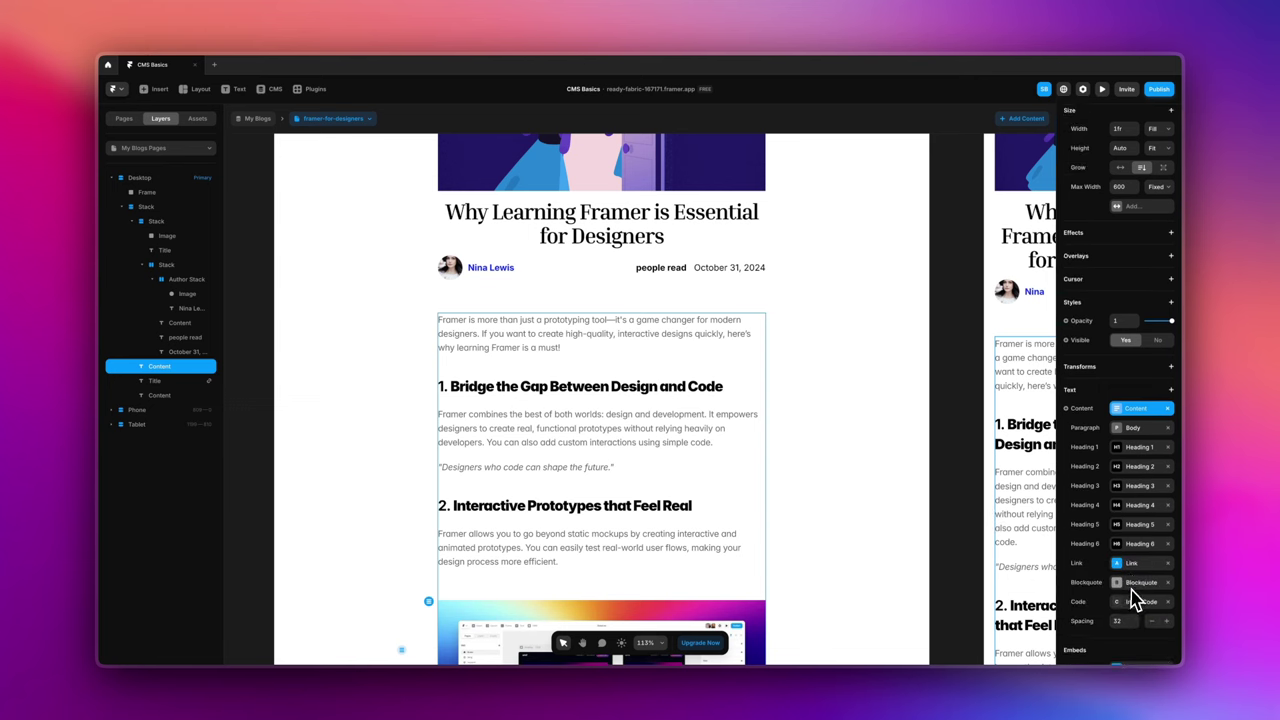
{"action": "scroll", "coordinate": [1135, 597], "scroll_direction": "down", "scroll_amount": 1}
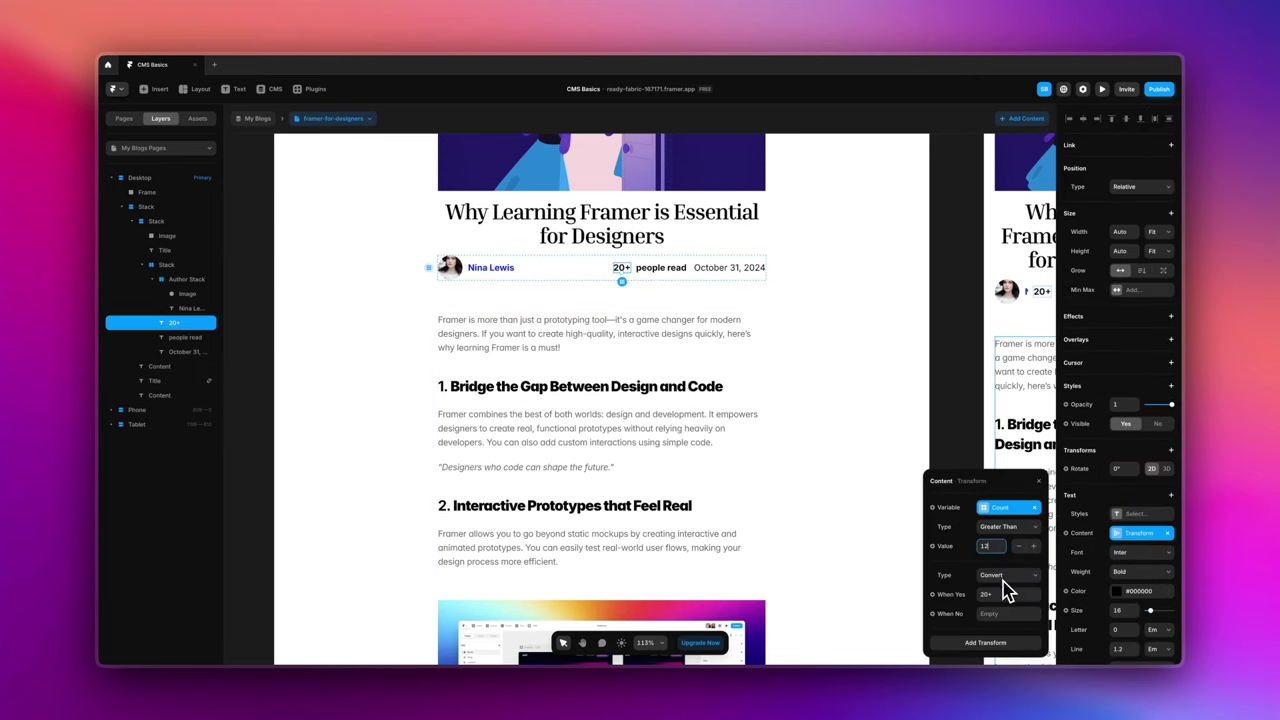
{"action": "left_click", "coordinate": [1043, 488]}
- Review the Count comparison options available for the "people read" text's content, and leave them without binding a variable
{"action": "left_click", "coordinate": [670, 273]}
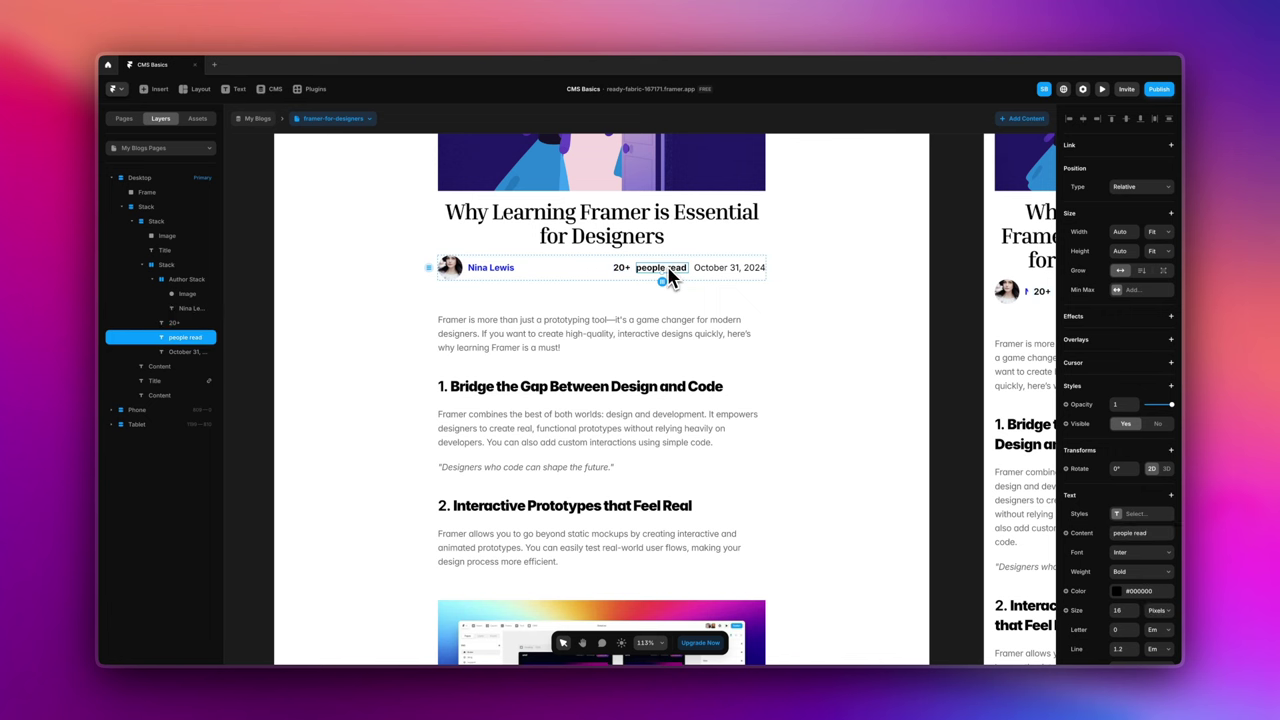
{"action": "left_click", "coordinate": [1079, 536]}
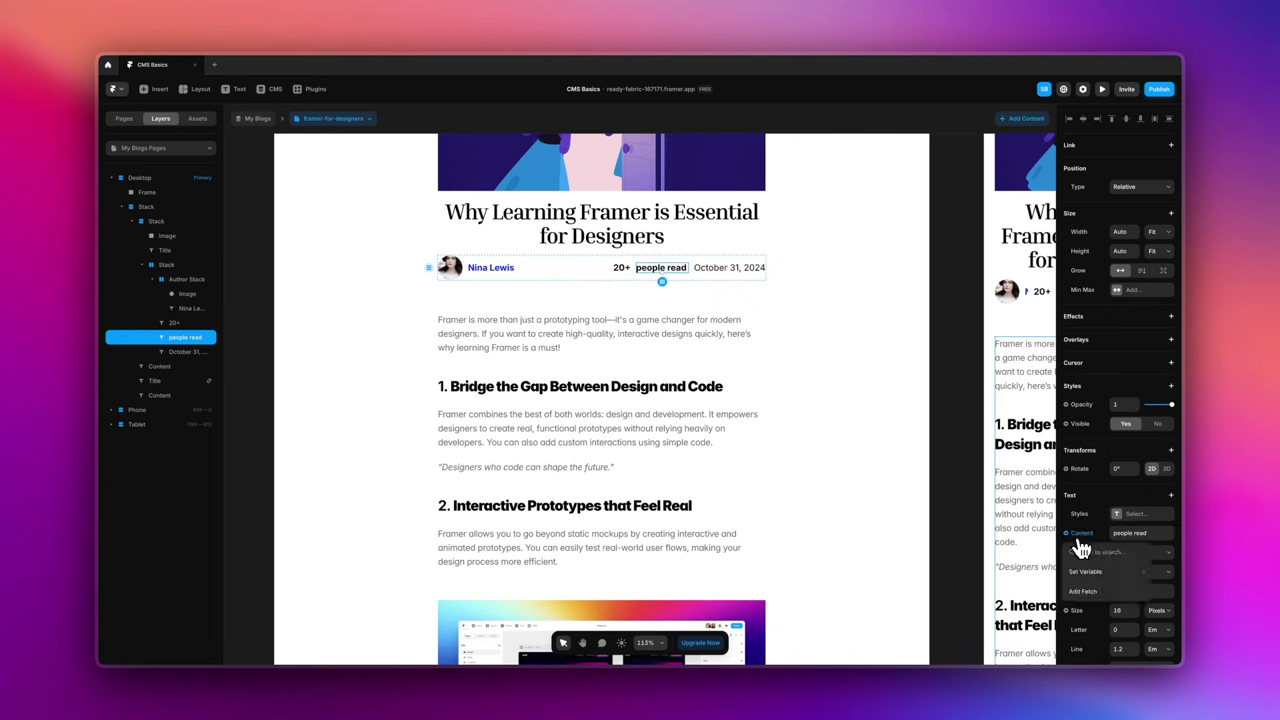
{"action": "mouse_move", "coordinate": [1062, 572]}
{"action": "mouse_move", "coordinate": [1036, 547]}
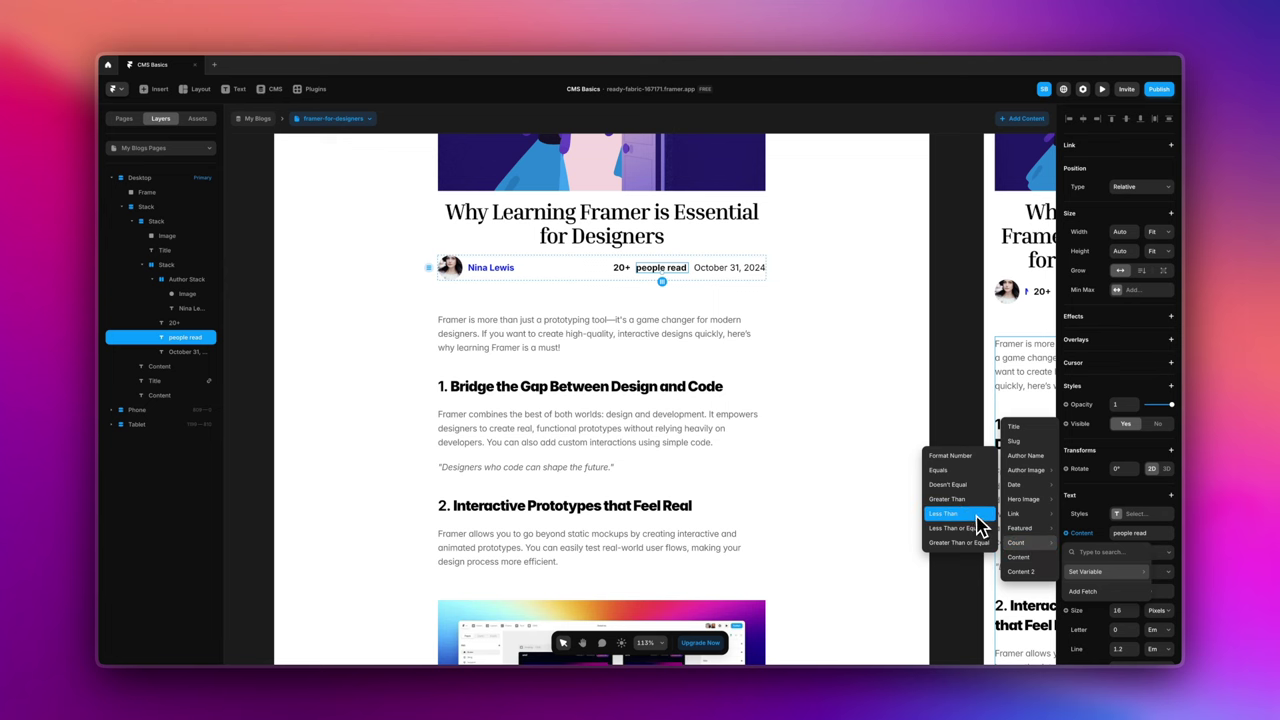
{"action": "left_click", "coordinate": [850, 439]}
{"action": "key", "text": "Escape"}
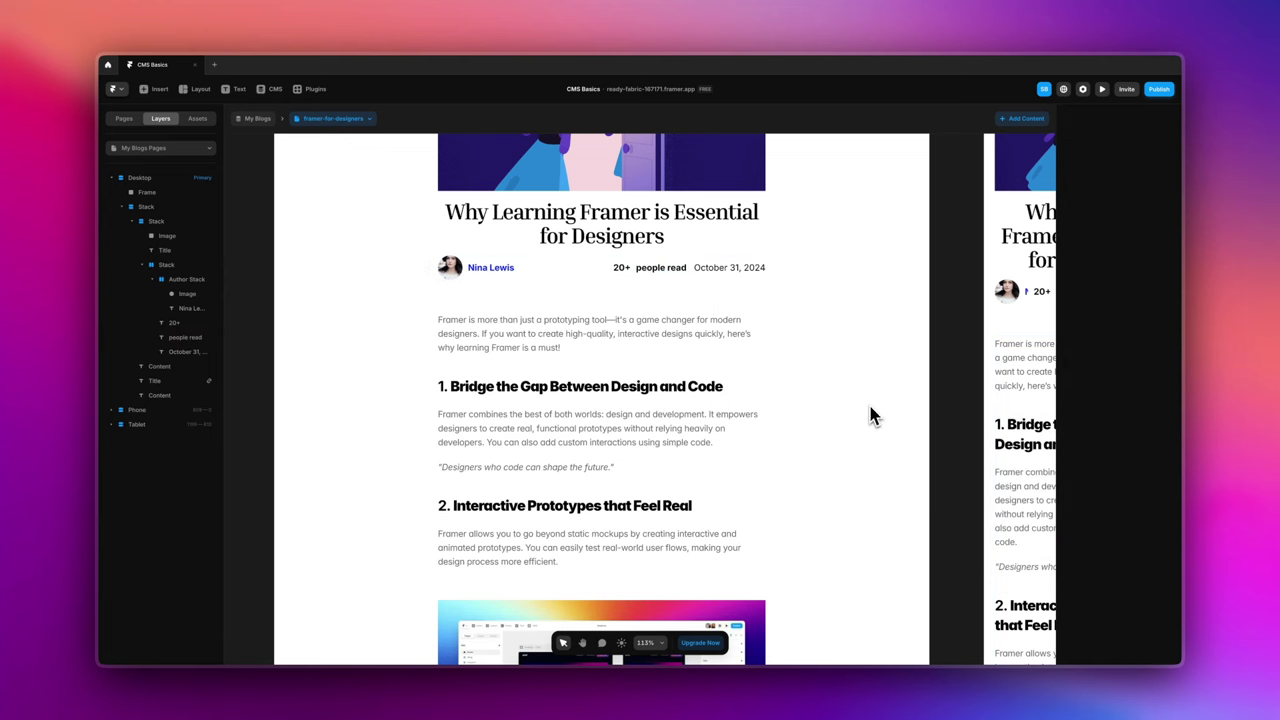
- Select the "20+" and "people read" texts together in the desktop layout's author row
{"action": "key", "text": "shift+1"}
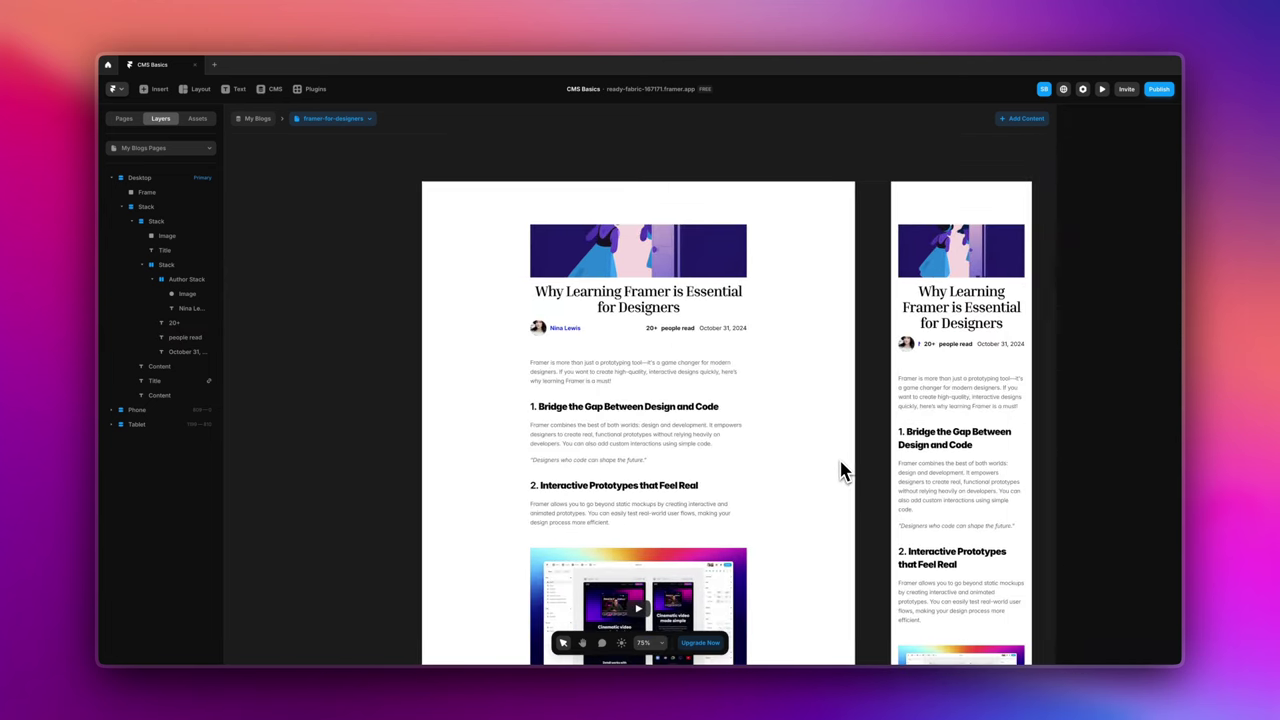
{"action": "left_click", "coordinate": [677, 330]}
{"action": "left_click", "coordinate": [651, 328], "text": "shift"}
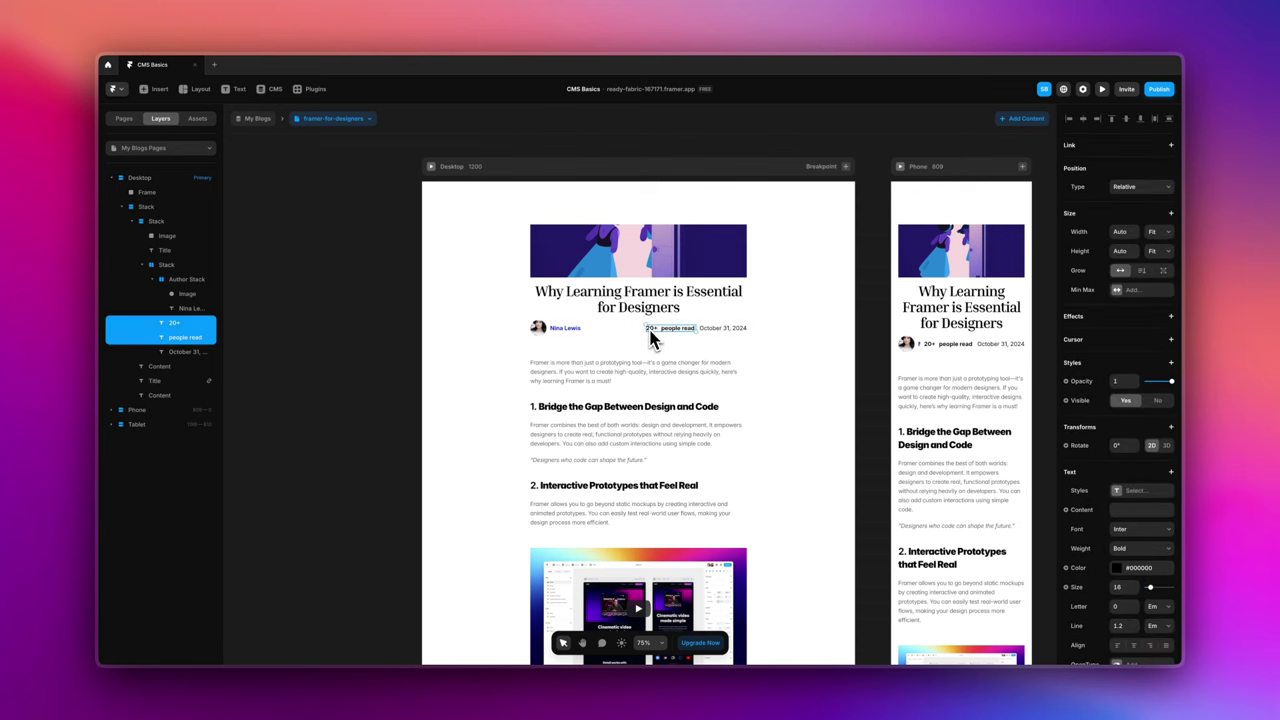
{"action": "key", "text": "Escape"}
{"action": "left_click", "coordinate": [677, 330]}
{"action": "left_click", "coordinate": [653, 329], "text": "shift"}
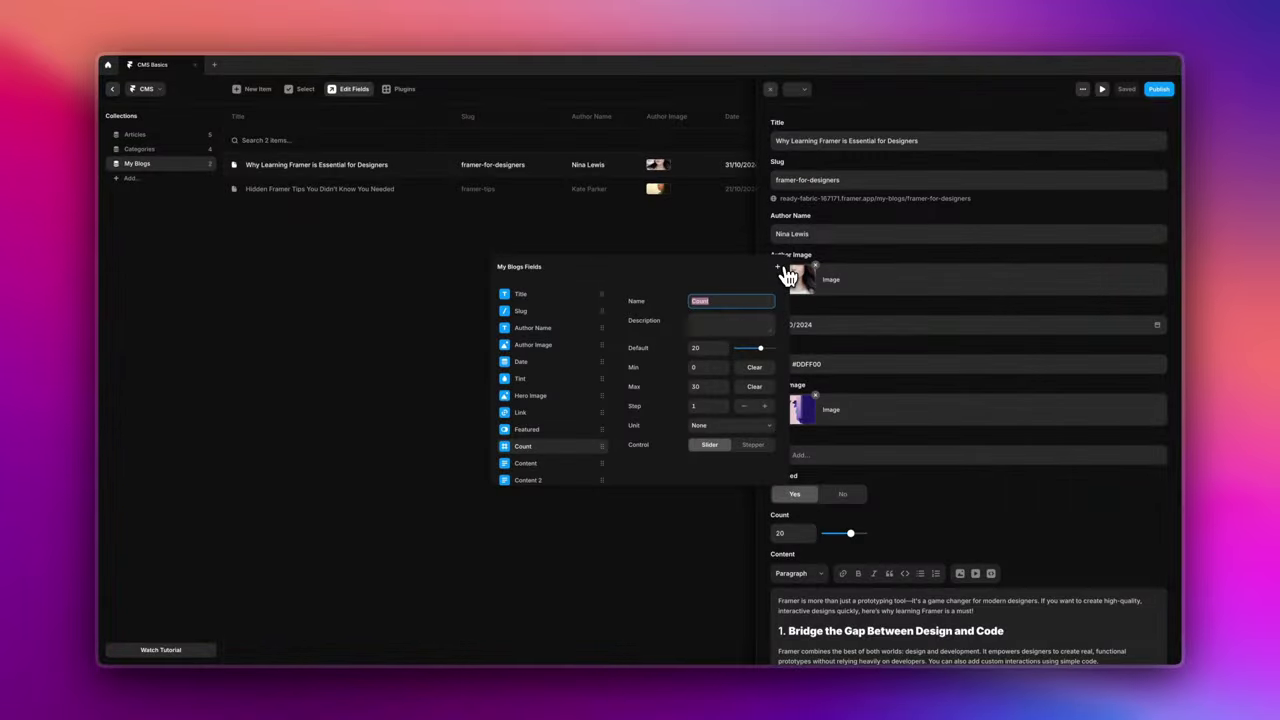
- Add an Option field to the My Blogs collection and rename its two options as Read and Not Read
{"action": "left_click", "coordinate": [780, 268]}
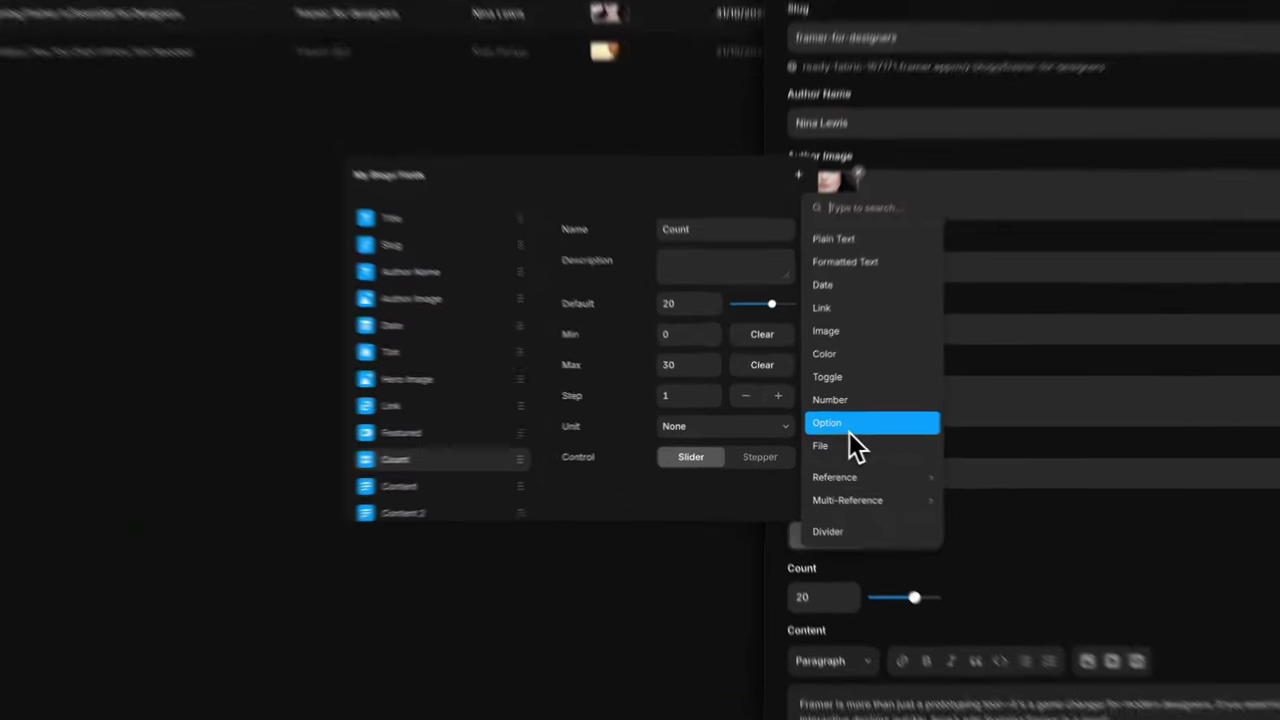
{"action": "left_click", "coordinate": [811, 426]}
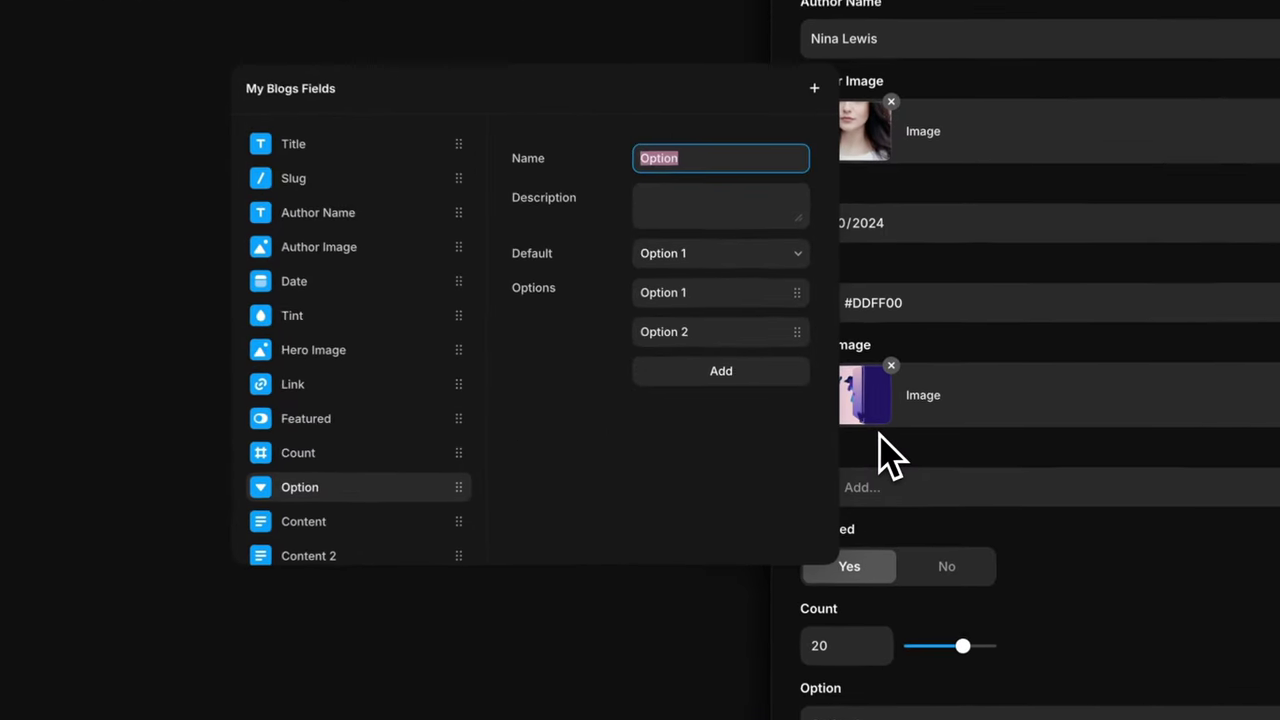
{"action": "double_click", "coordinate": [683, 290]}
{"action": "type", "text": "Read"}
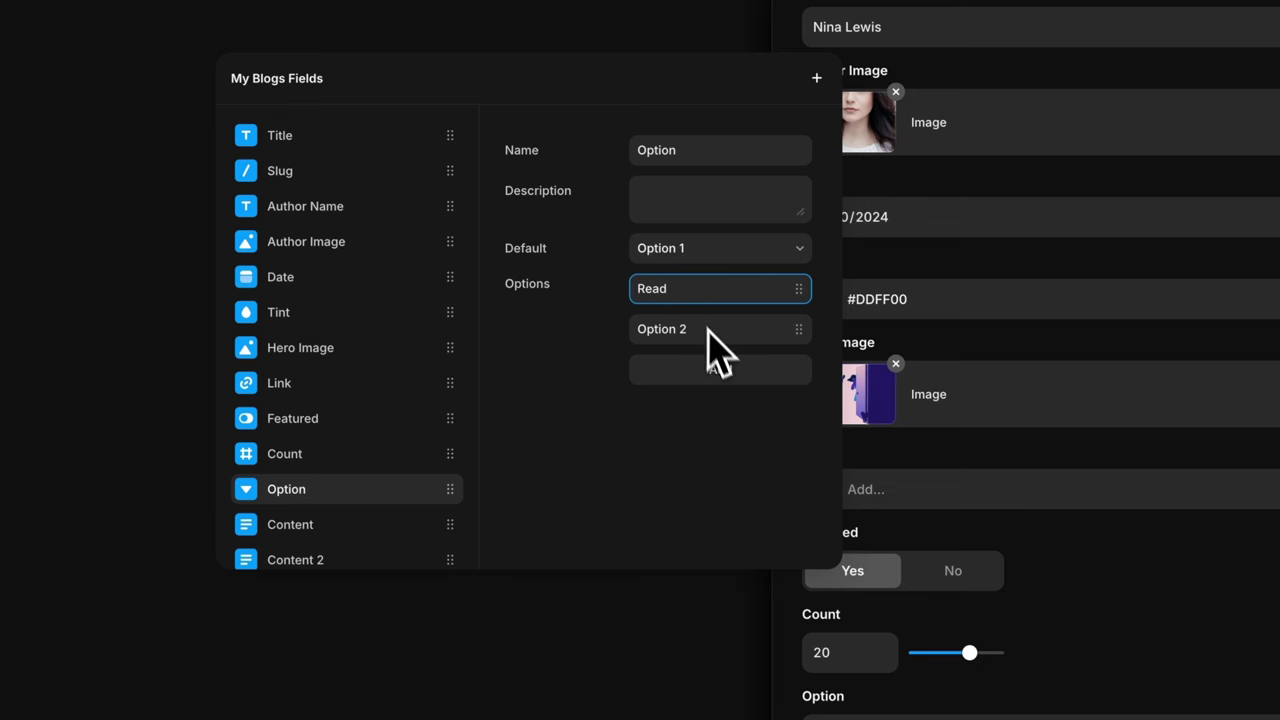
{"action": "triple_click", "coordinate": [708, 329]}
{"action": "type", "text": "R"}
{"action": "type", "text": "ot"}
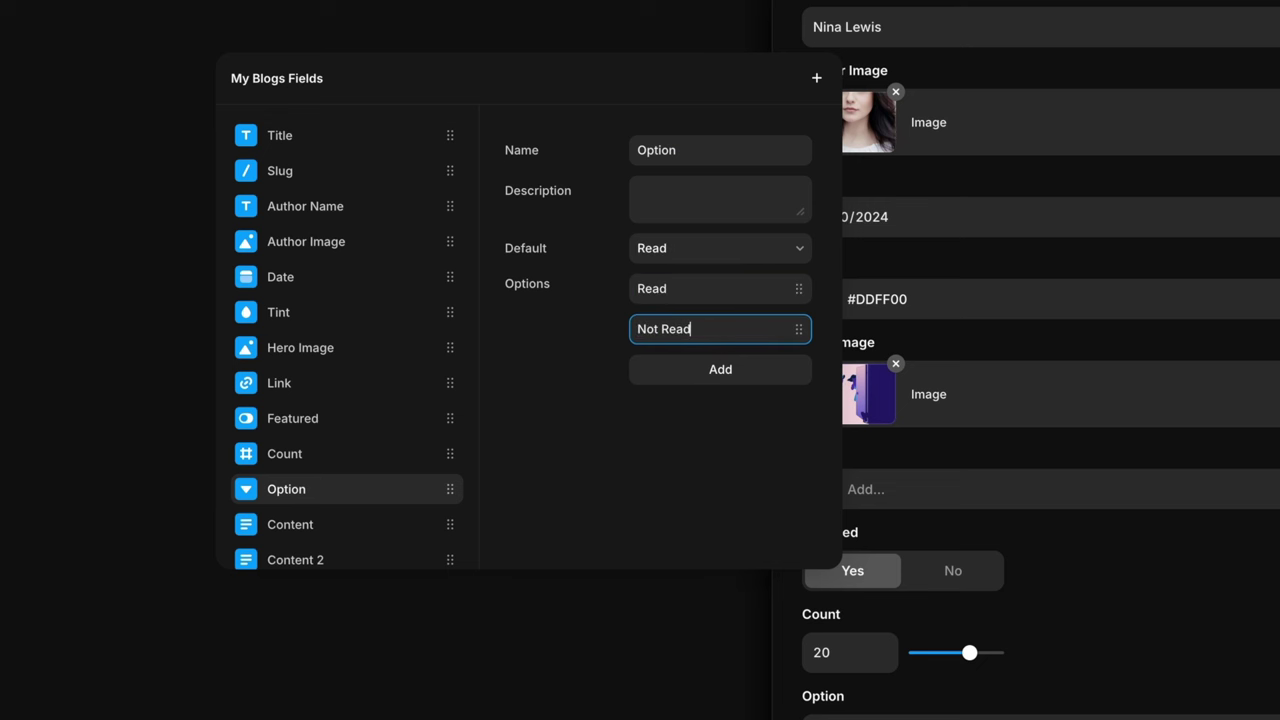
{"action": "type", "text": " Read"}
- Add a third option named Must Read to the Option field and close the field settings
{"action": "left_click", "coordinate": [684, 440]}
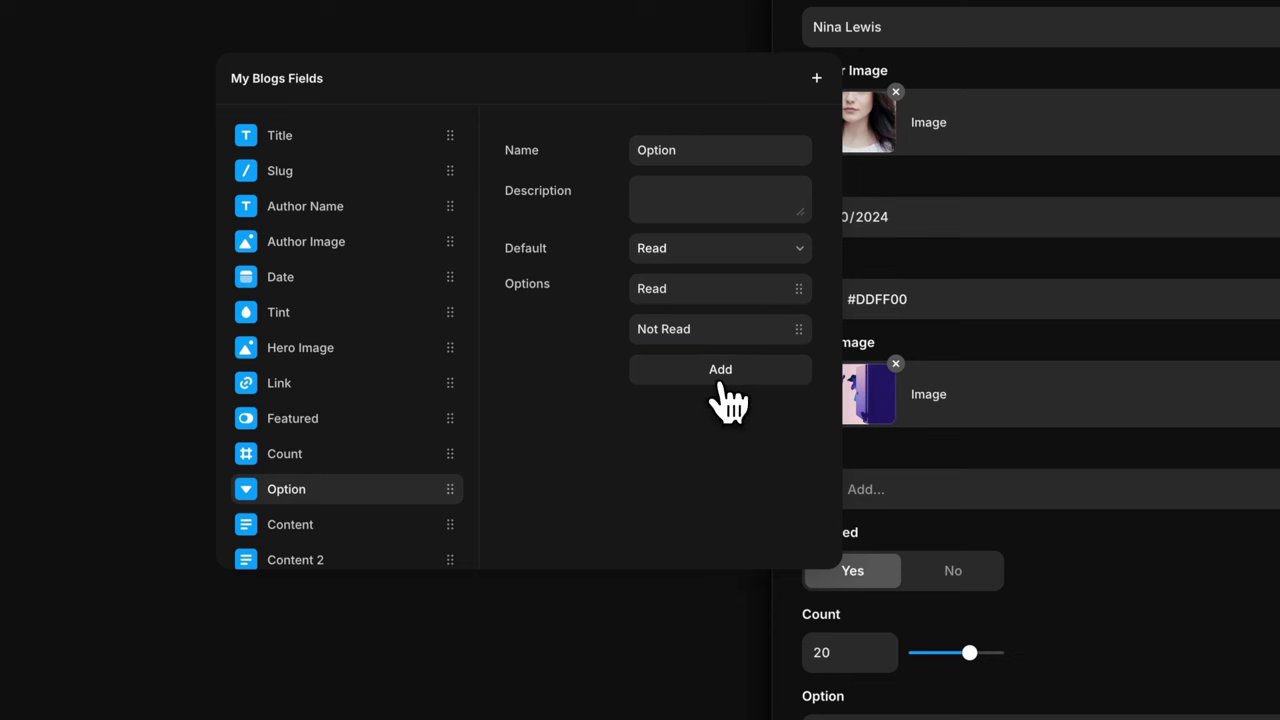
{"action": "left_click", "coordinate": [722, 383]}
{"action": "type", "text": "Must Read"}
{"action": "left_click", "coordinate": [712, 458]}
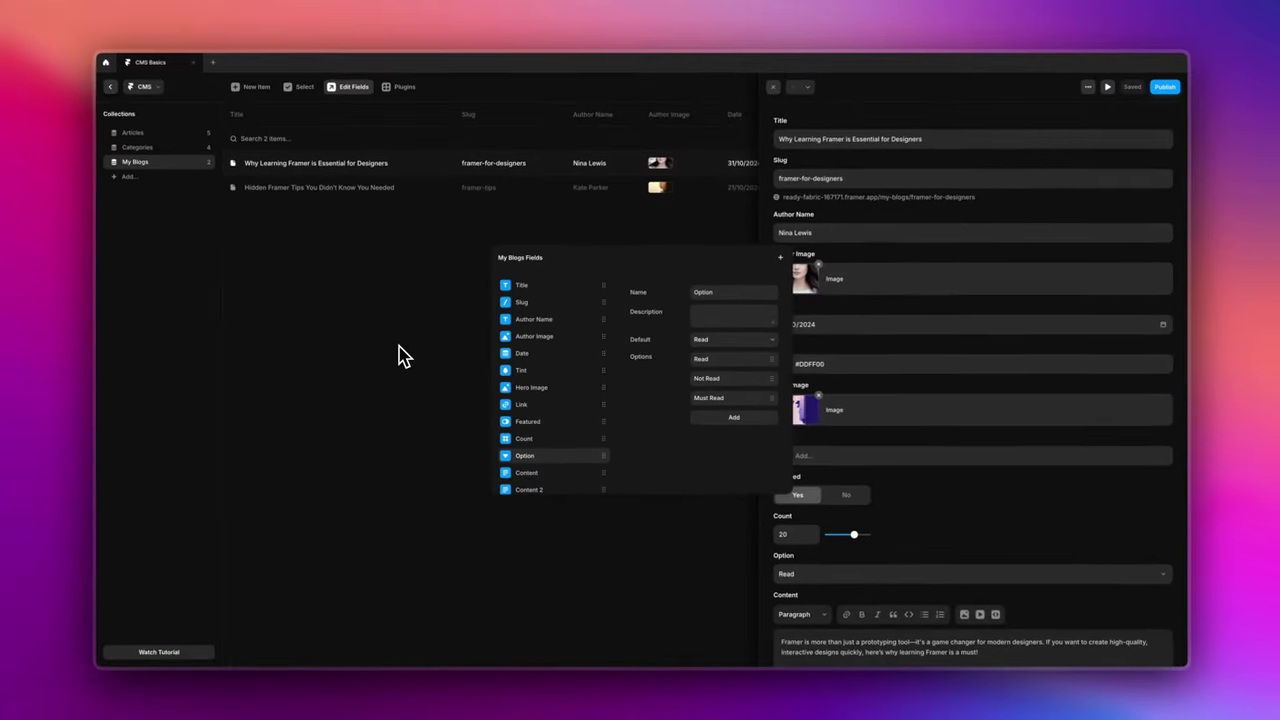
{"action": "left_click", "coordinate": [400, 350]}
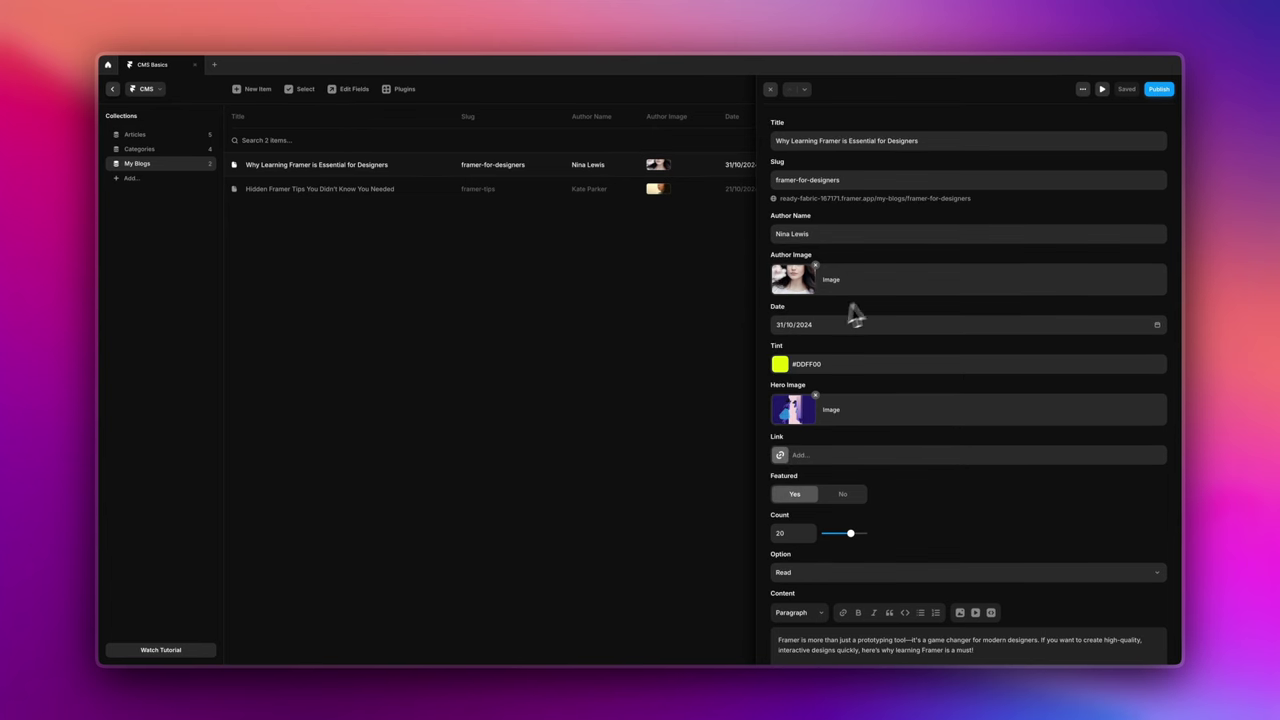
- Try the Not Read and Must Read values in the first blog item's Option field, and set it back to Read
{"action": "scroll", "coordinate": [877, 374], "scroll_direction": "down", "scroll_amount": 3}
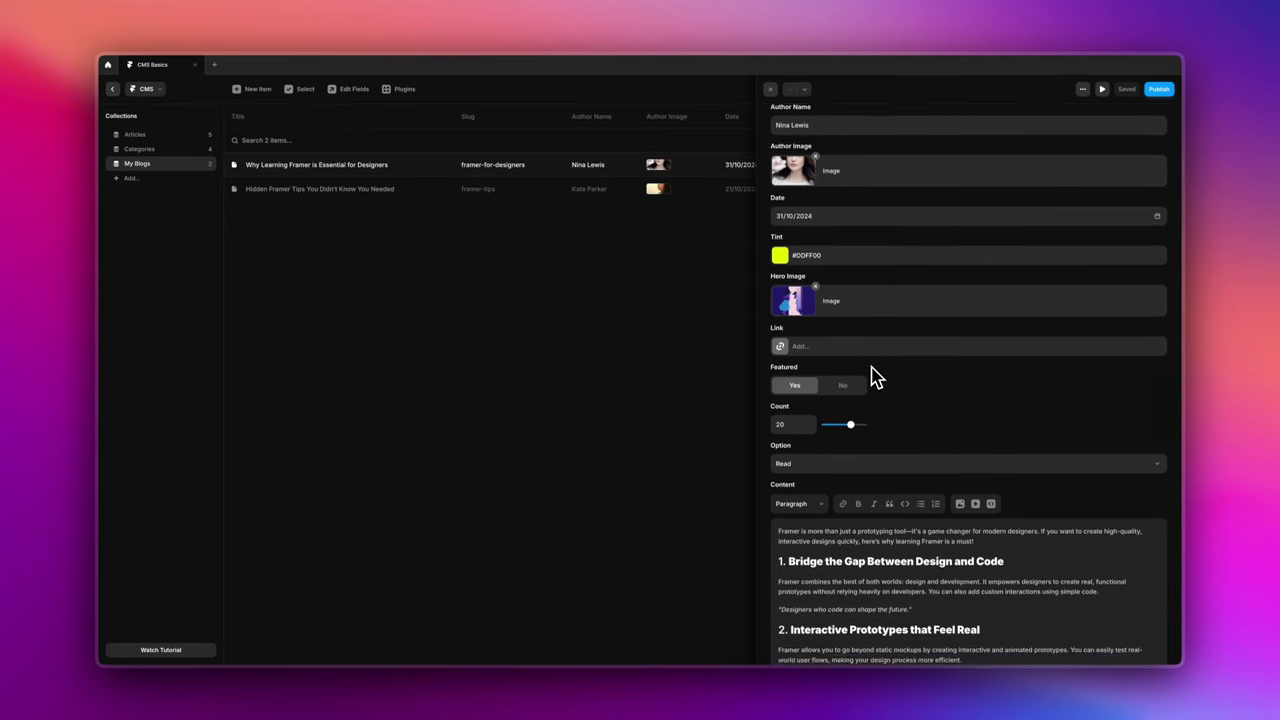
{"action": "scroll", "coordinate": [823, 425], "scroll_direction": "down", "scroll_amount": 1}
{"action": "left_click", "coordinate": [823, 389]}
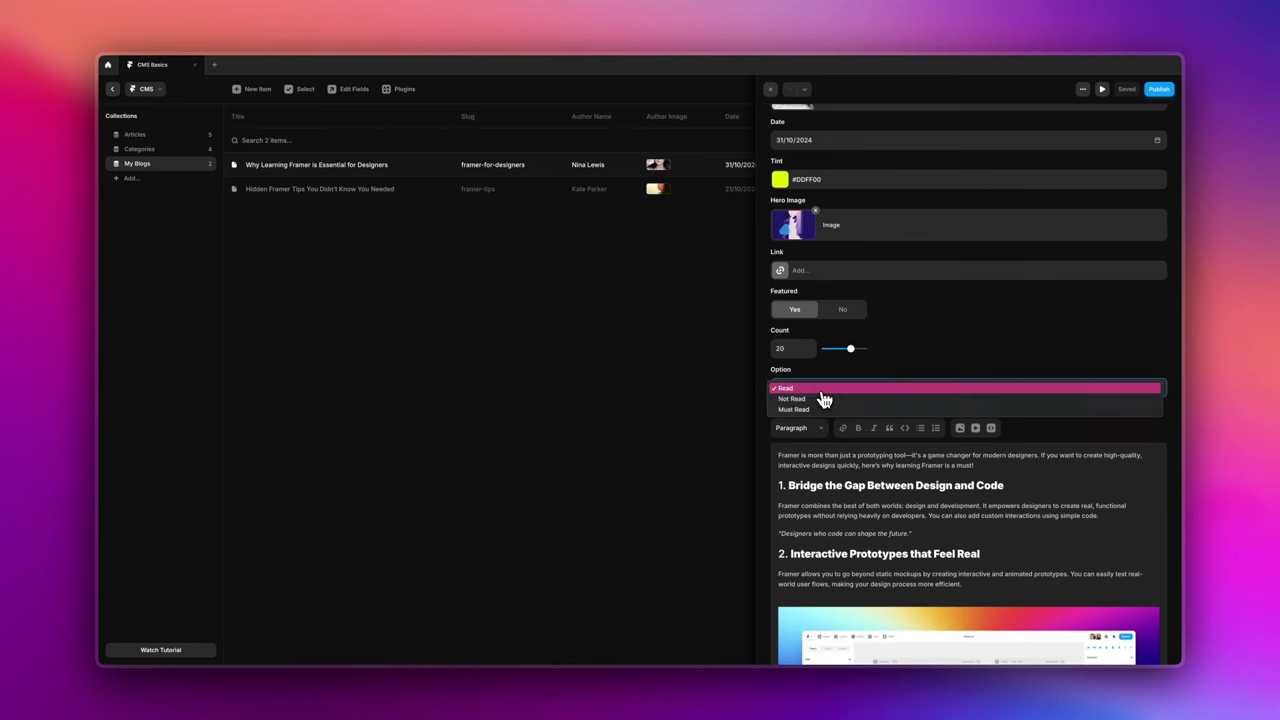
{"action": "left_click", "coordinate": [819, 400]}
{"action": "left_click", "coordinate": [837, 392]}
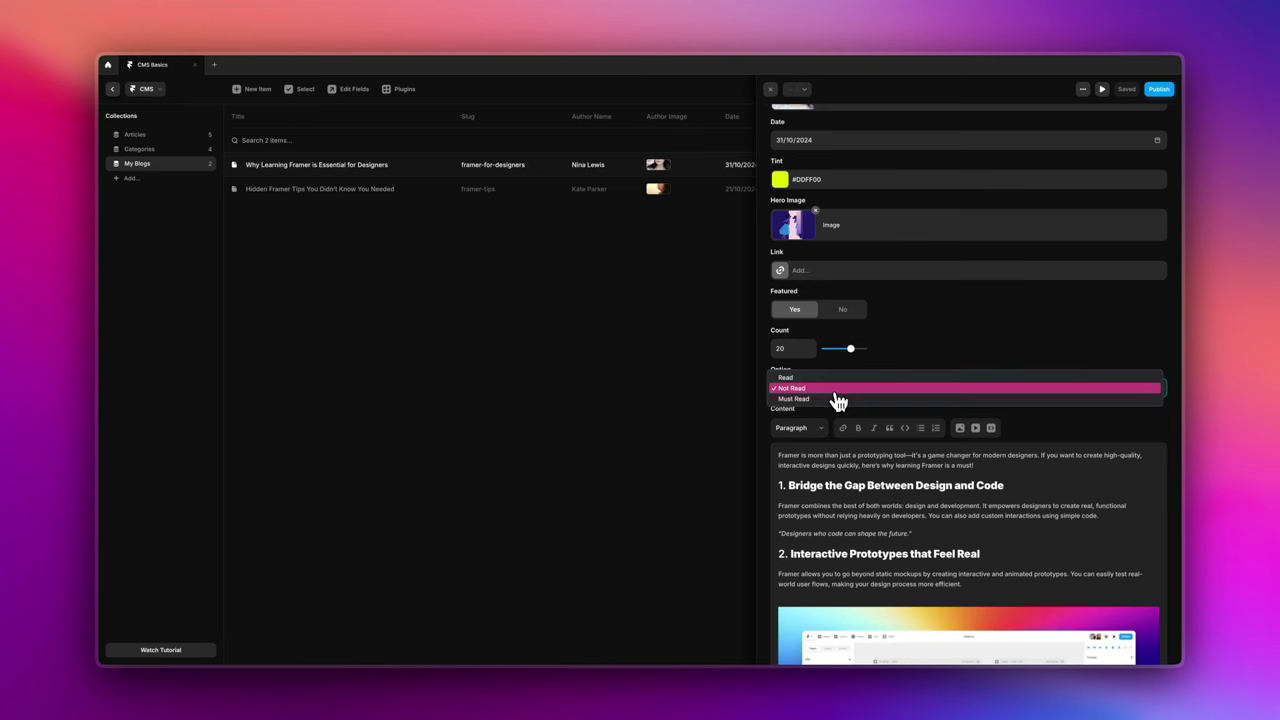
{"action": "left_click", "coordinate": [840, 399]}
{"action": "left_click", "coordinate": [853, 399]}
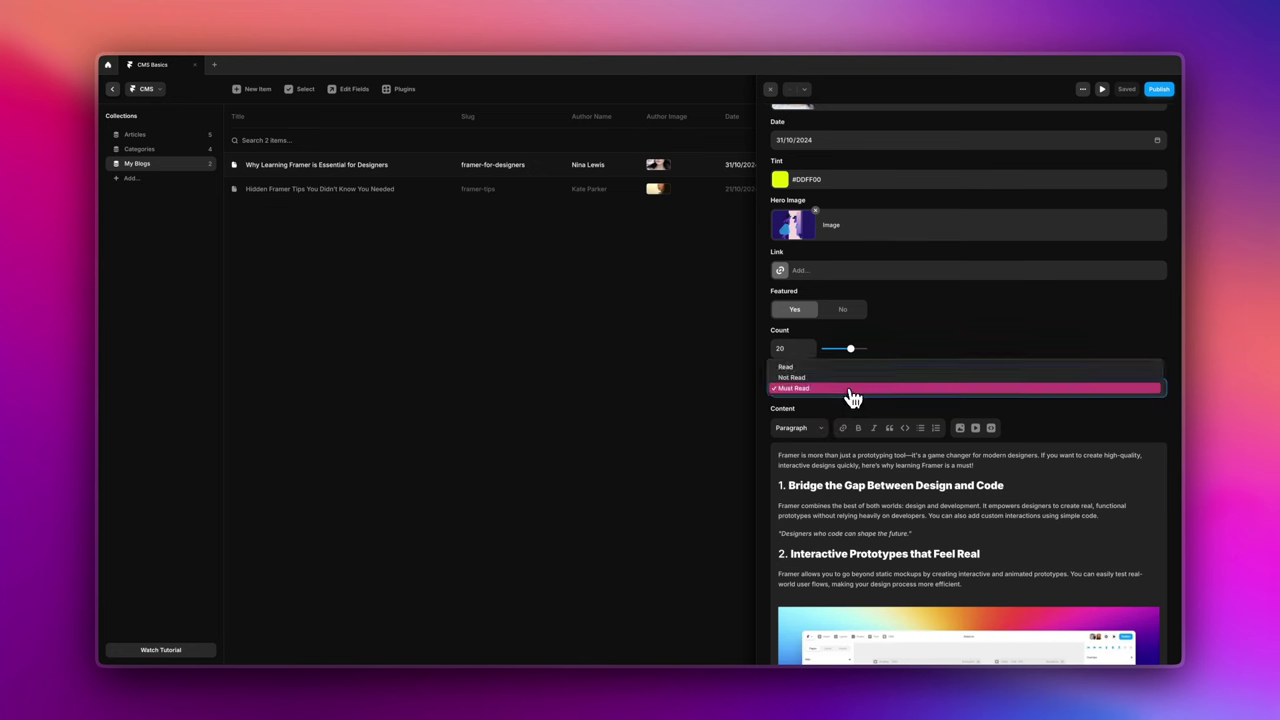
{"action": "left_click", "coordinate": [846, 368]}
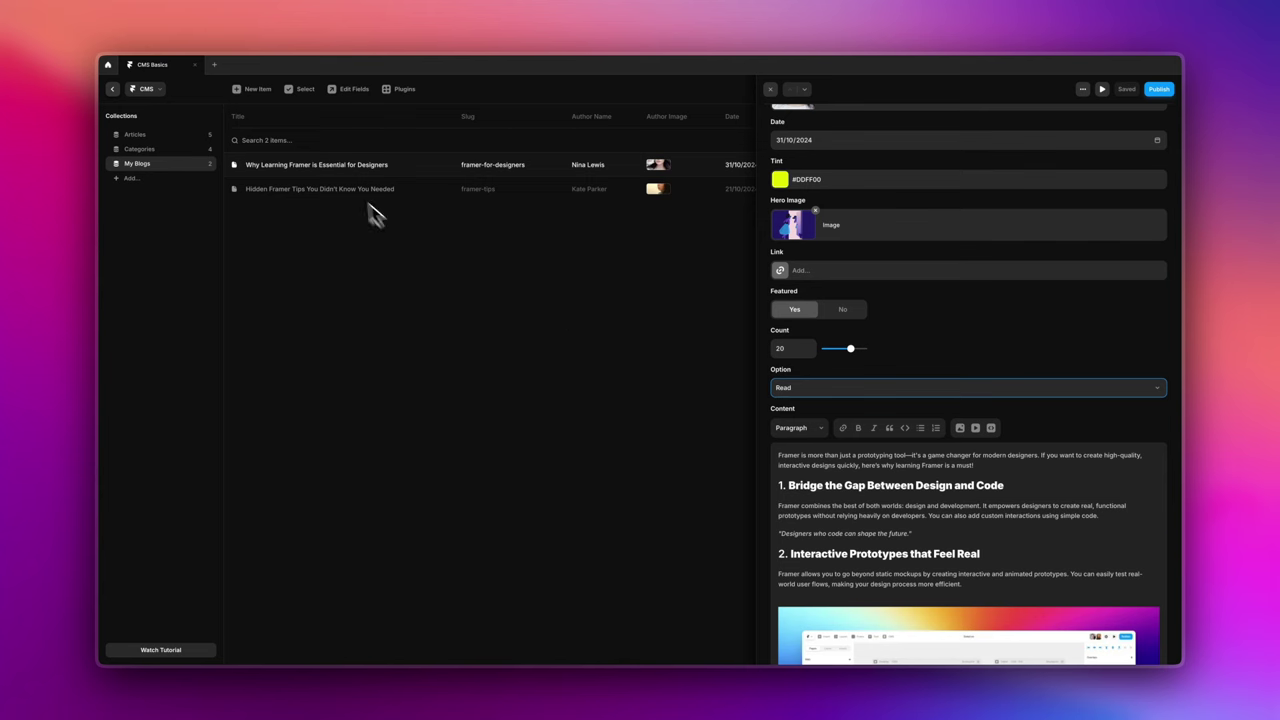
- Return to the detail page and place a copy of the "people read" text below the second content block in the desktop layout
{"action": "left_click", "coordinate": [120, 90]}
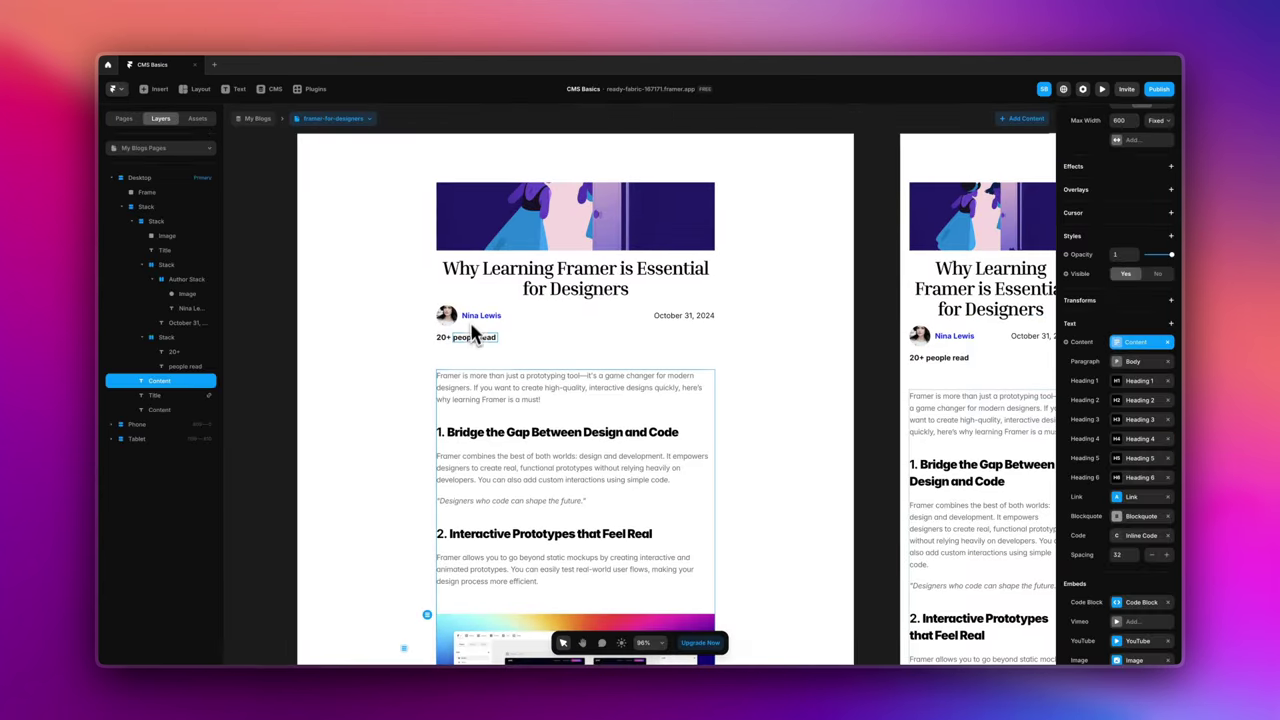
{"action": "left_click", "coordinate": [460, 338]}
{"action": "scroll", "coordinate": [500, 357], "scroll_direction": "down", "scroll_amount": 10}
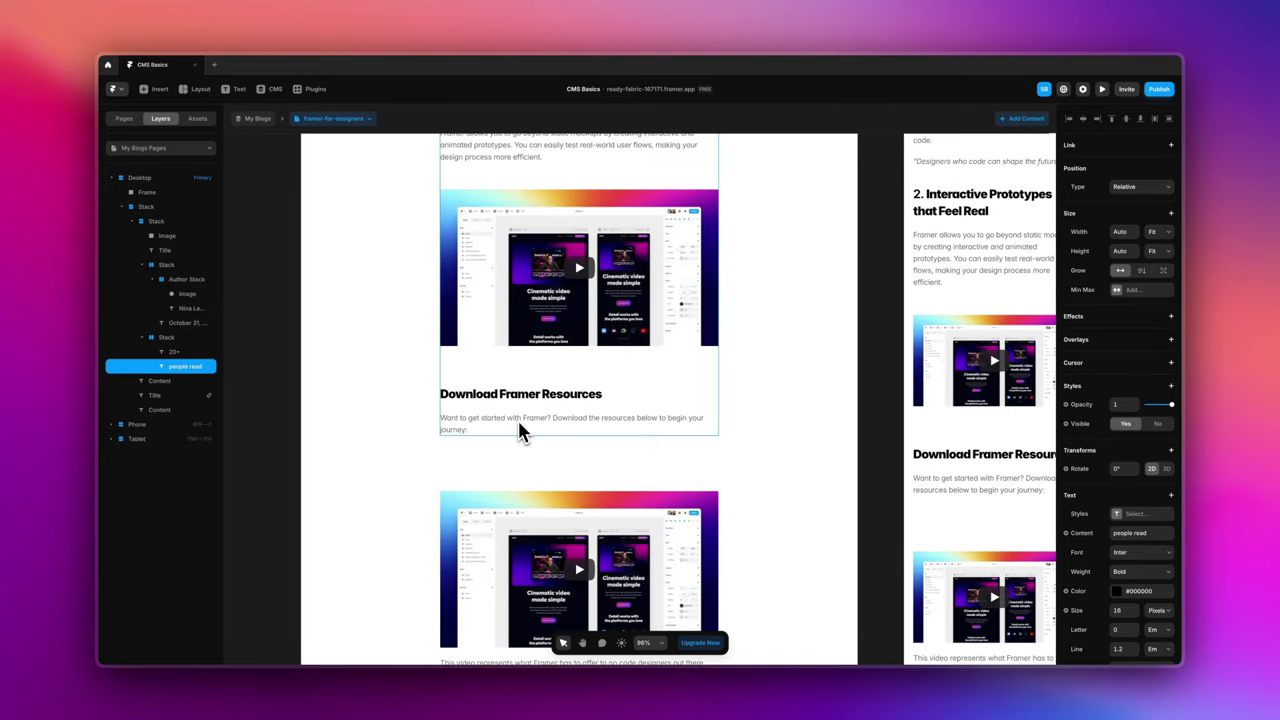
{"action": "left_click_drag", "start_coordinate": [511, 504], "coordinate": [505, 525]}
{"action": "left_click", "coordinate": [634, 562]}
{"action": "left_click", "coordinate": [593, 559]}
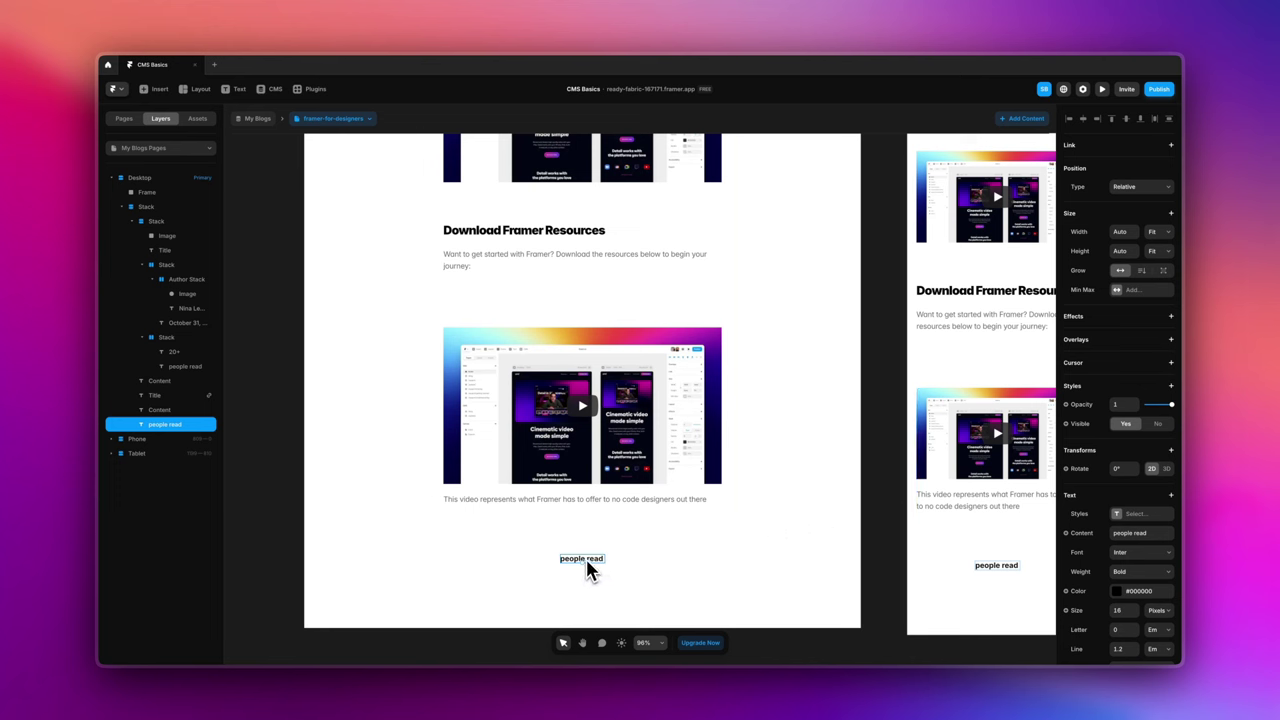
- Bind the copied text's content to the Option variable using Display Option
{"action": "scroll", "coordinate": [1090, 546], "scroll_direction": "down", "scroll_amount": 3}
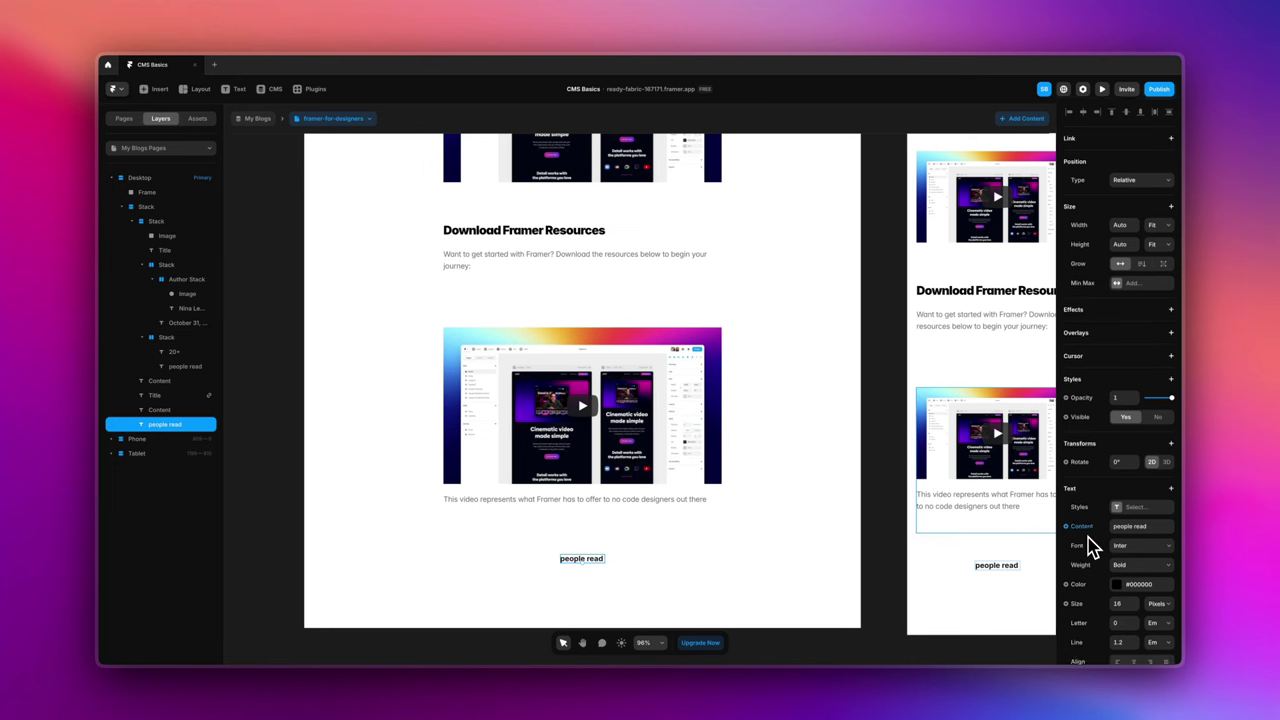
{"action": "scroll", "coordinate": [1090, 546], "scroll_direction": "down", "scroll_amount": 2}
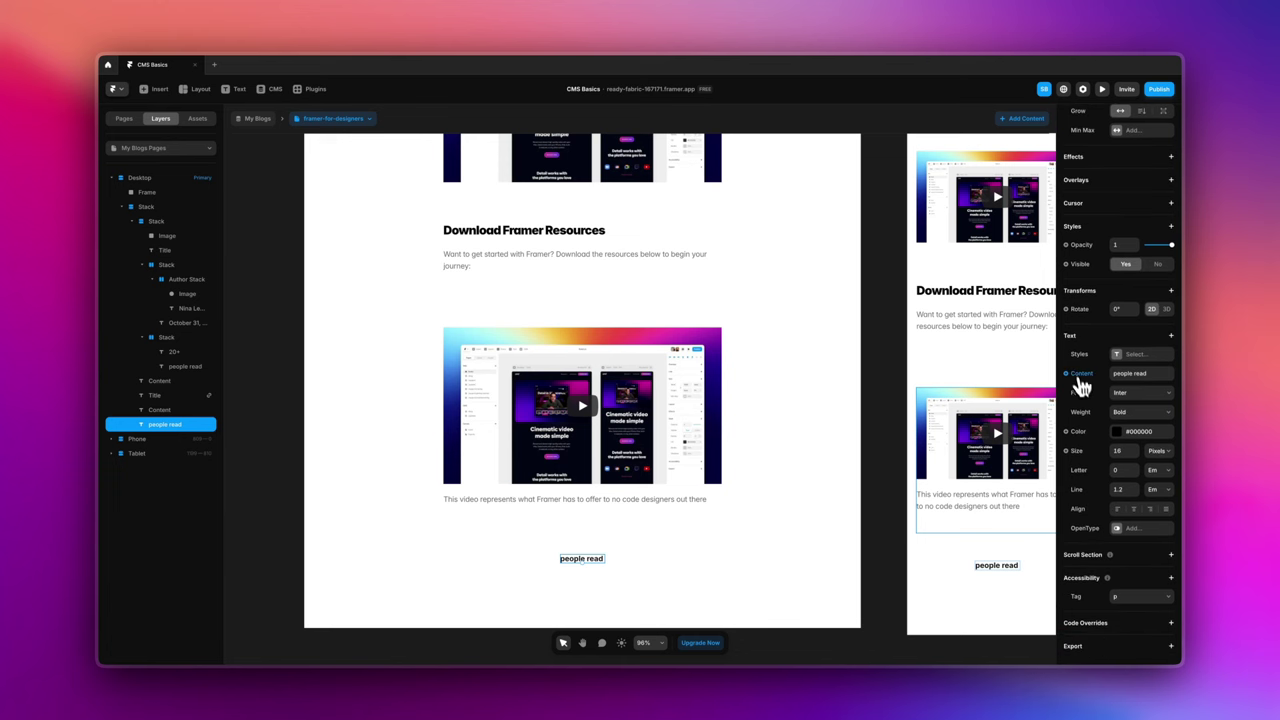
{"action": "left_click", "coordinate": [1067, 374]}
{"action": "mouse_move", "coordinate": [1083, 411]}
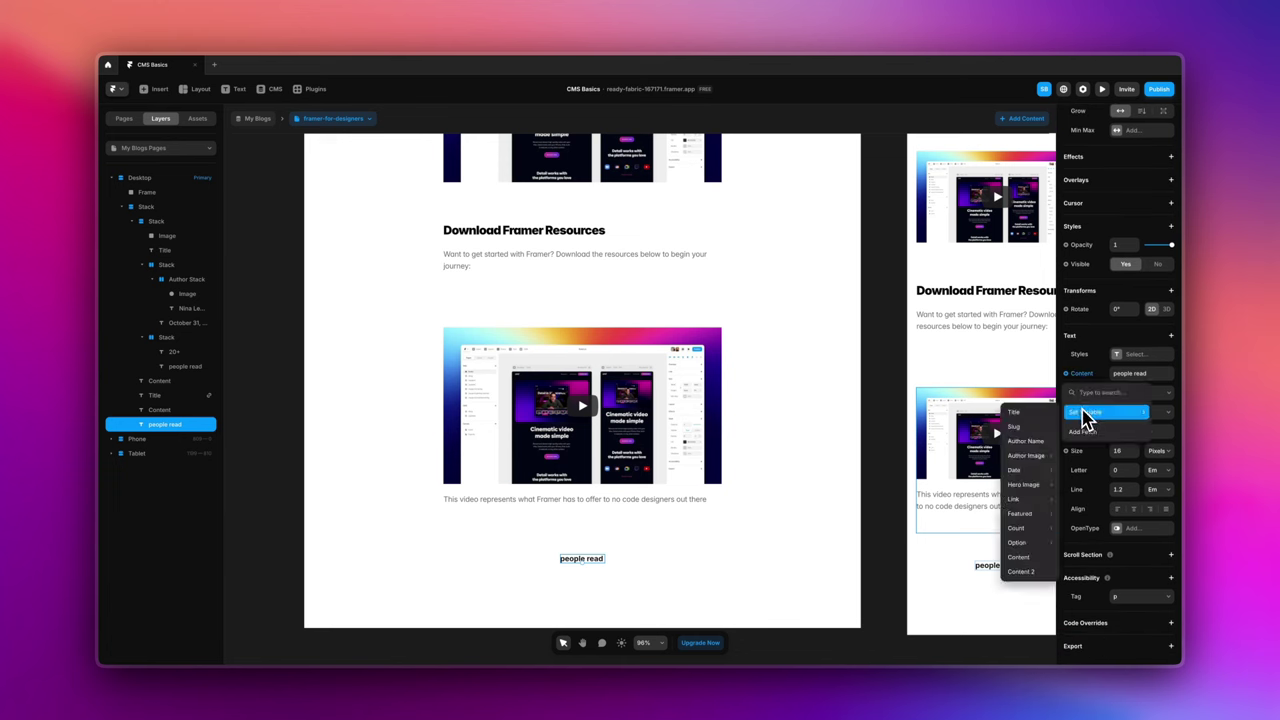
{"action": "mouse_move", "coordinate": [1027, 550]}
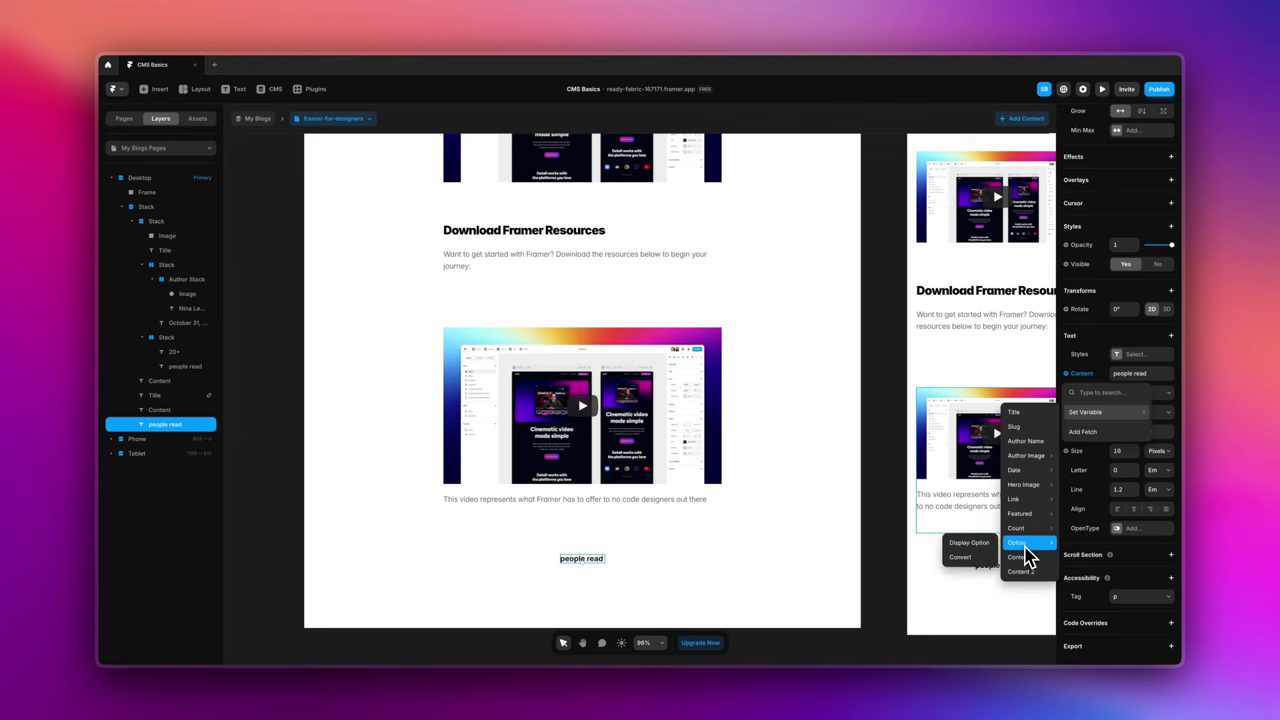
{"action": "left_click", "coordinate": [972, 545]}
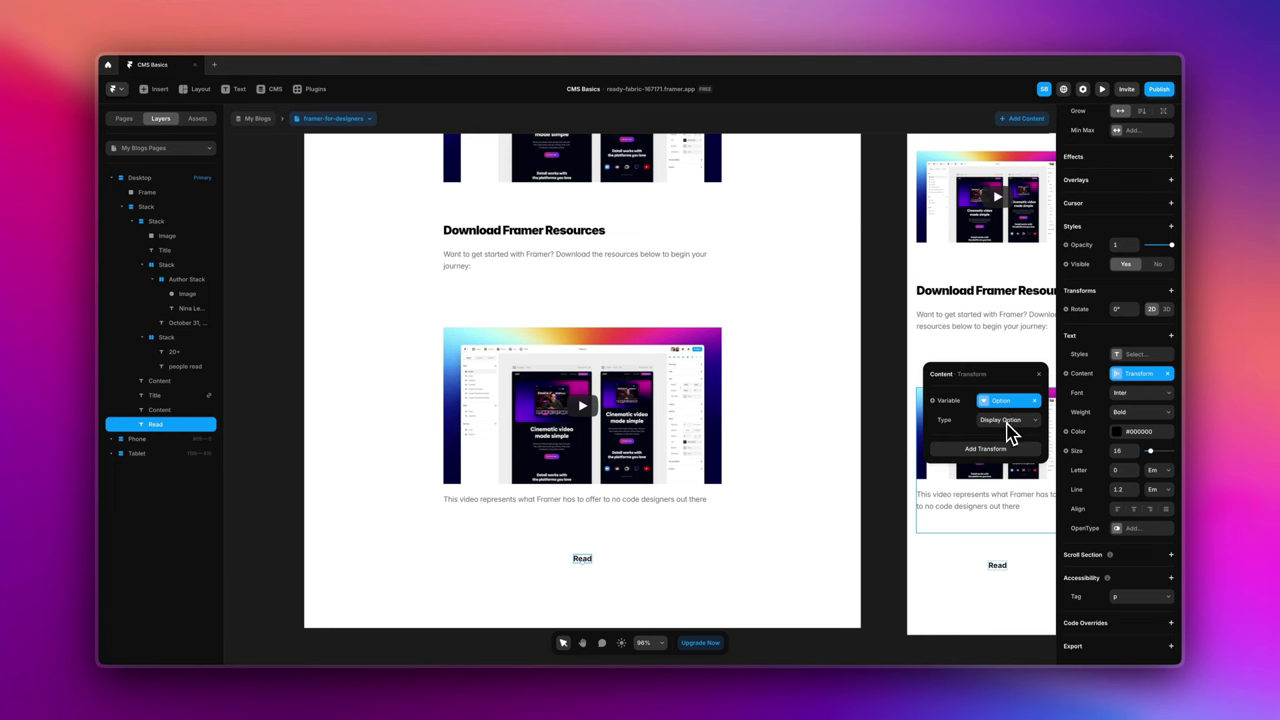
- Change the Option transform to Convert, setting "Read" when the value is Read with the fallback "Will read", and close its settings
{"action": "left_click", "coordinate": [1003, 462]}
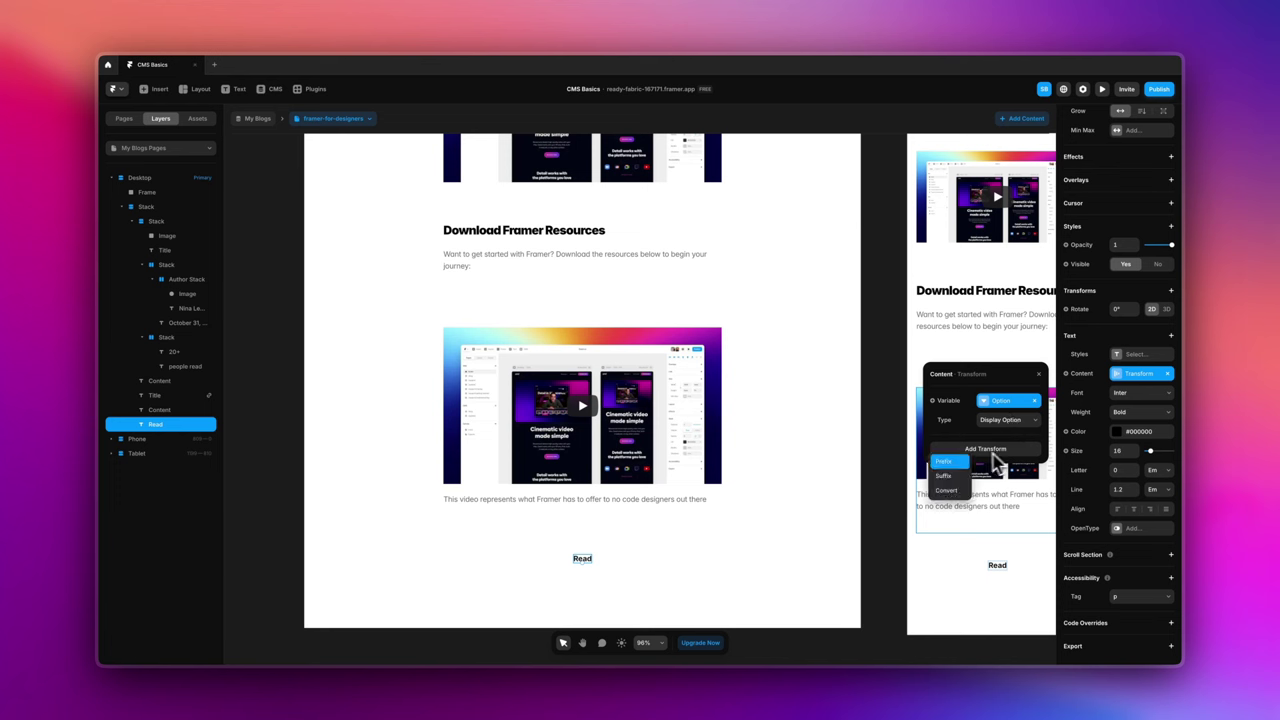
{"action": "left_click", "coordinate": [1005, 457]}
{"action": "left_click", "coordinate": [1003, 457]}
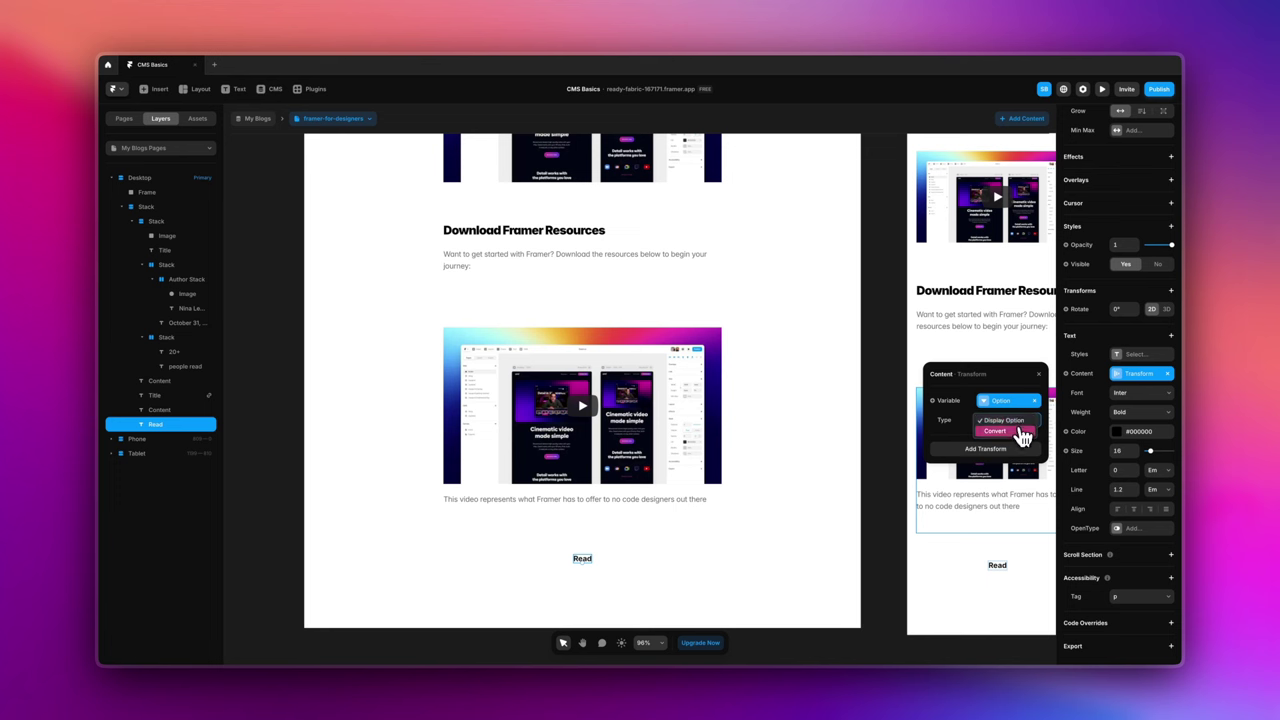
{"action": "left_click", "coordinate": [1020, 443]}
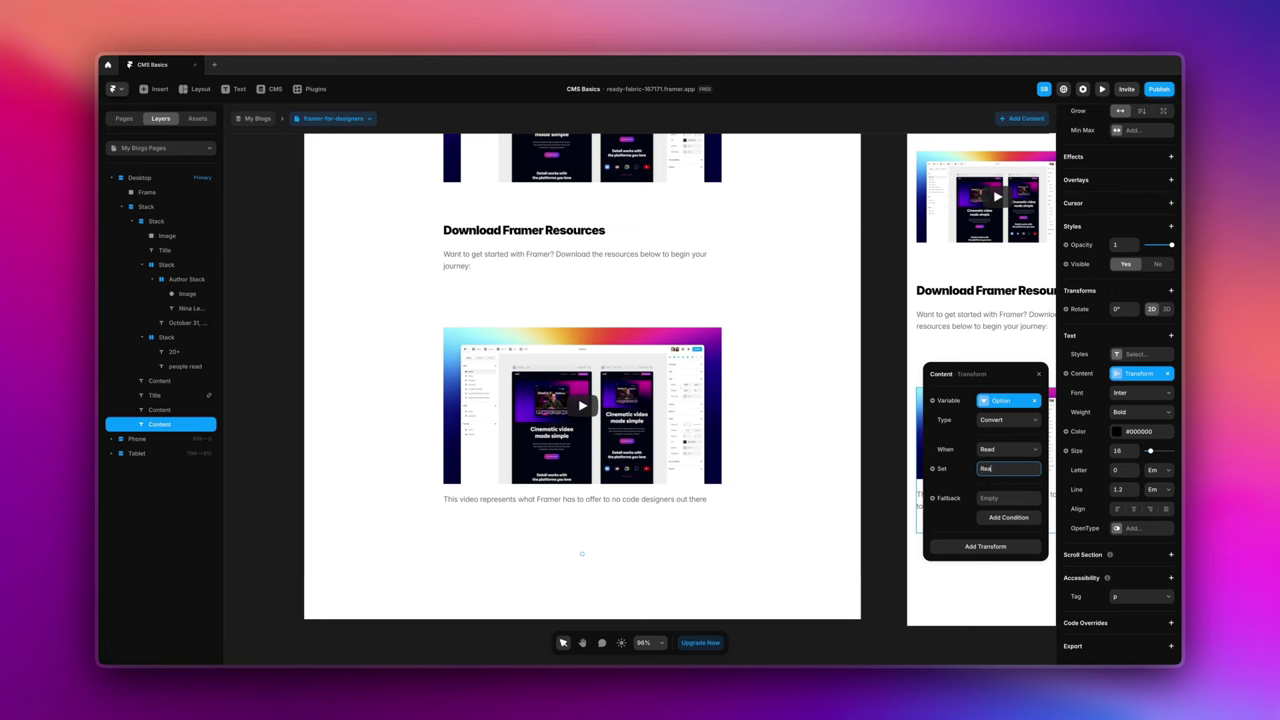
{"action": "left_click", "coordinate": [1014, 498]}
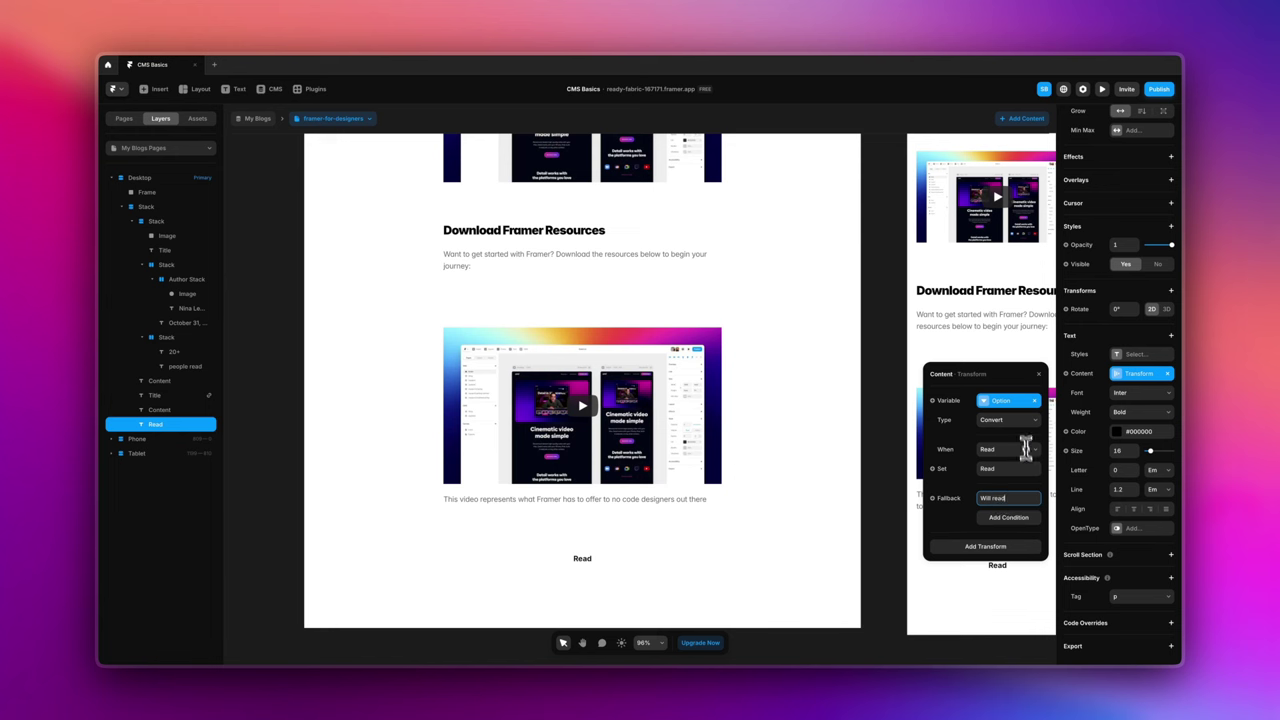
{"action": "left_click", "coordinate": [670, 559]}
- Open the CMS item from the second content text, try its Option as Not Read, set it back to Read, and close the item
{"action": "left_click", "coordinate": [724, 513]}
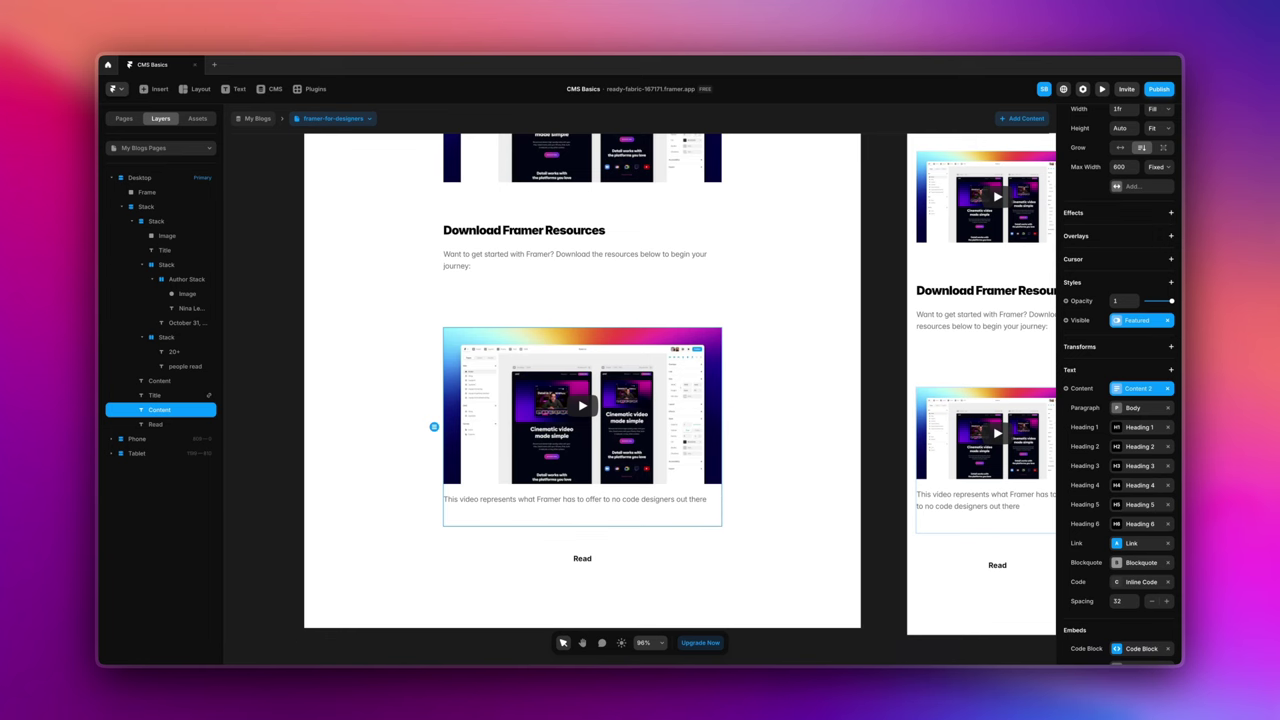
{"action": "double_click", "coordinate": [700, 505]}
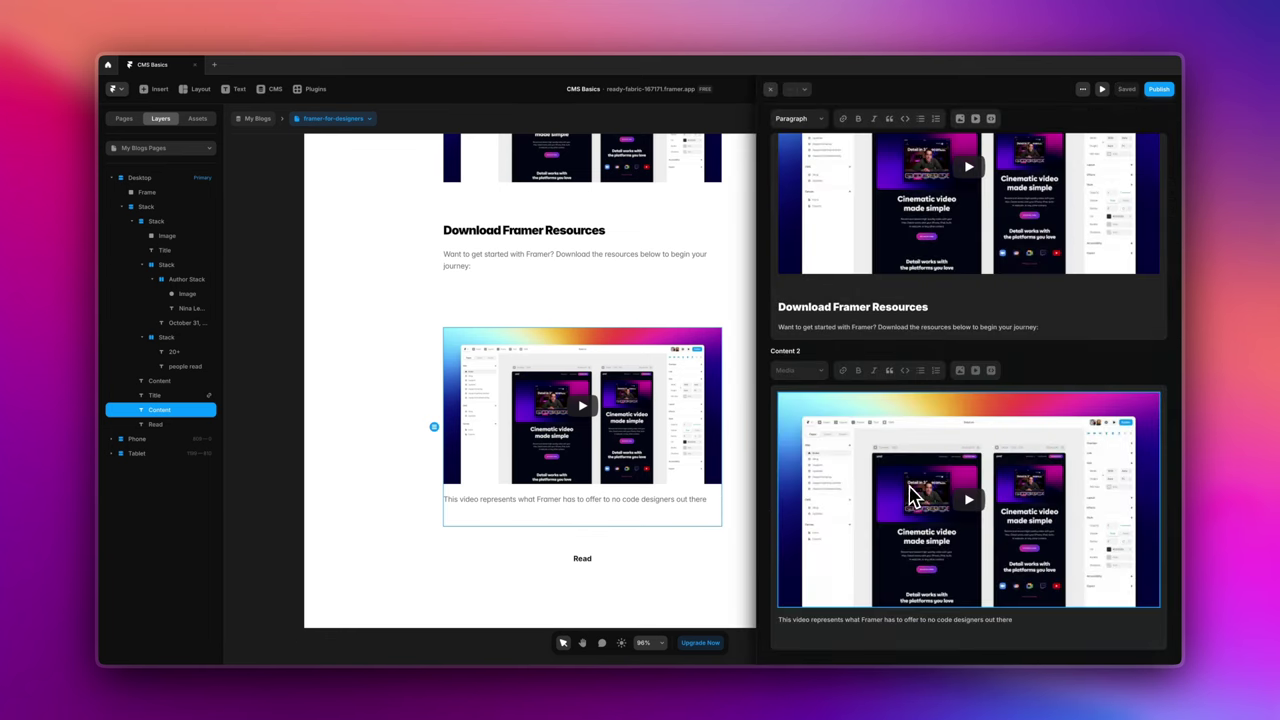
{"action": "scroll", "coordinate": [908, 490], "scroll_direction": "up", "scroll_amount": 5}
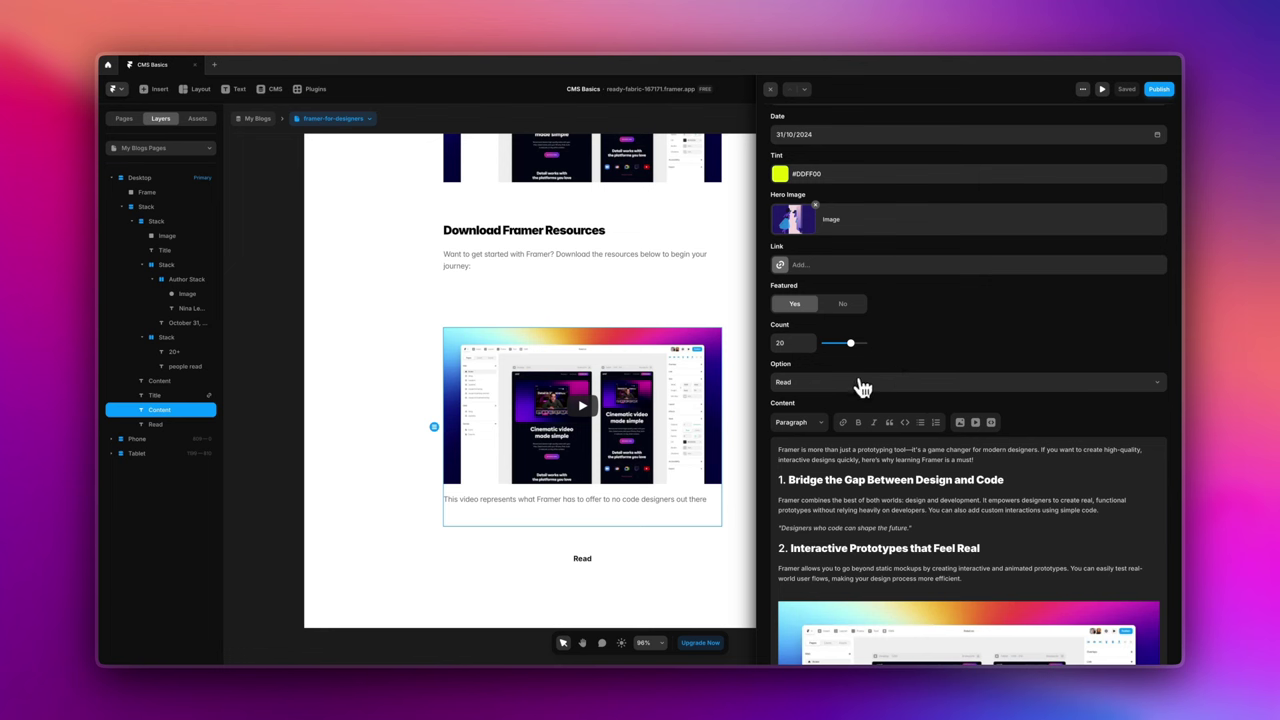
{"action": "left_click", "coordinate": [1143, 388]}
{"action": "left_click", "coordinate": [1033, 368]}
{"action": "left_click", "coordinate": [934, 384]}
{"action": "left_click", "coordinate": [906, 398]}
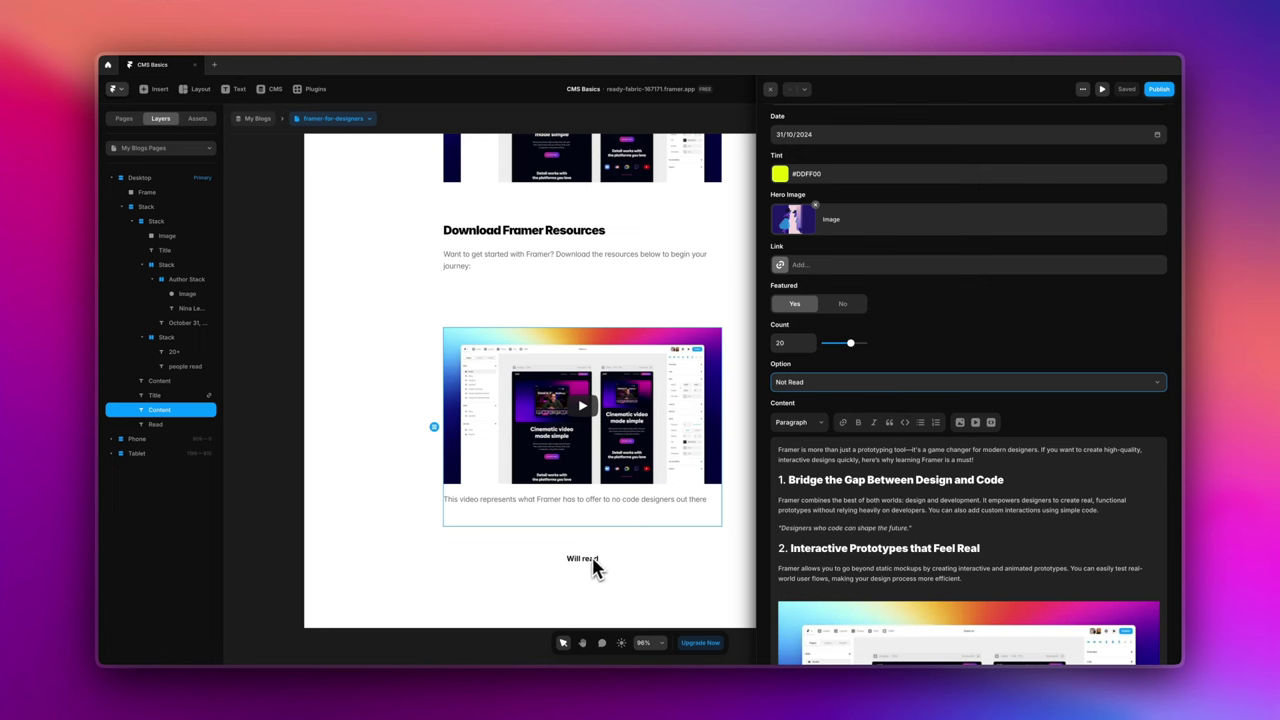
{"action": "left_click", "coordinate": [903, 386]}
{"action": "left_click", "coordinate": [886, 372]}
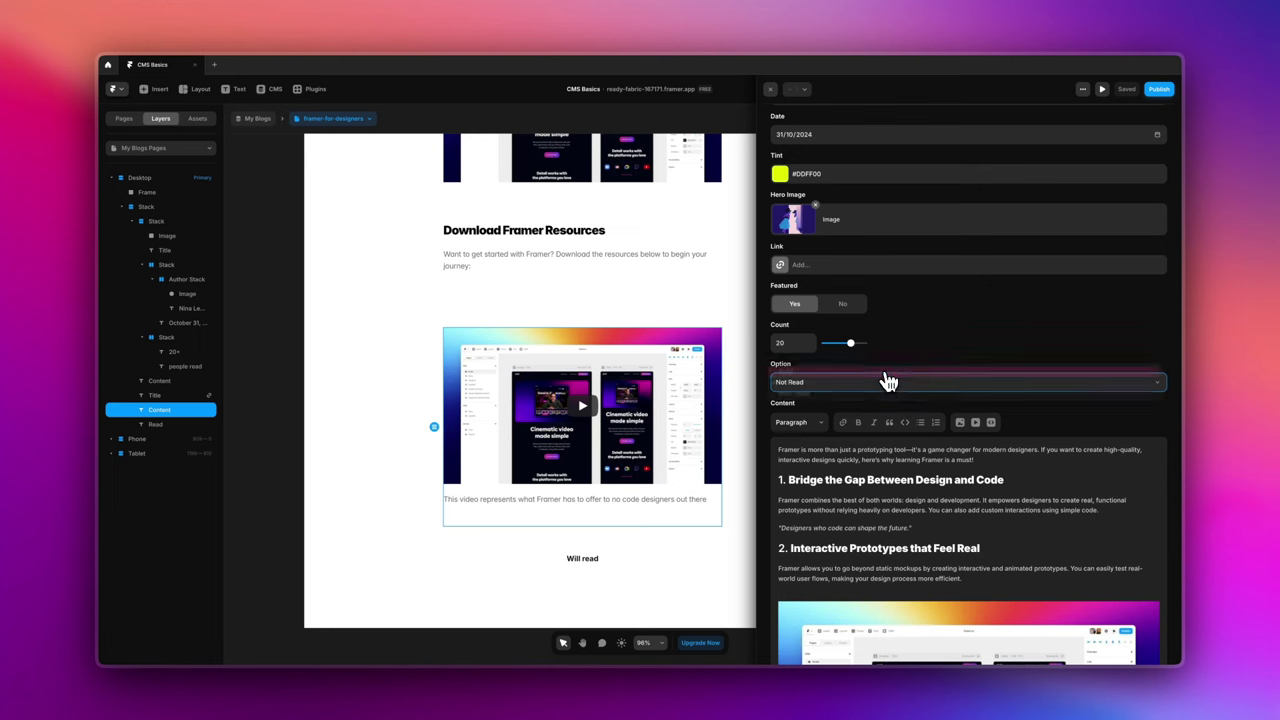
{"action": "left_click", "coordinate": [689, 578]}
{"action": "scroll", "coordinate": [632, 552], "scroll_direction": "down", "scroll_amount": 5}
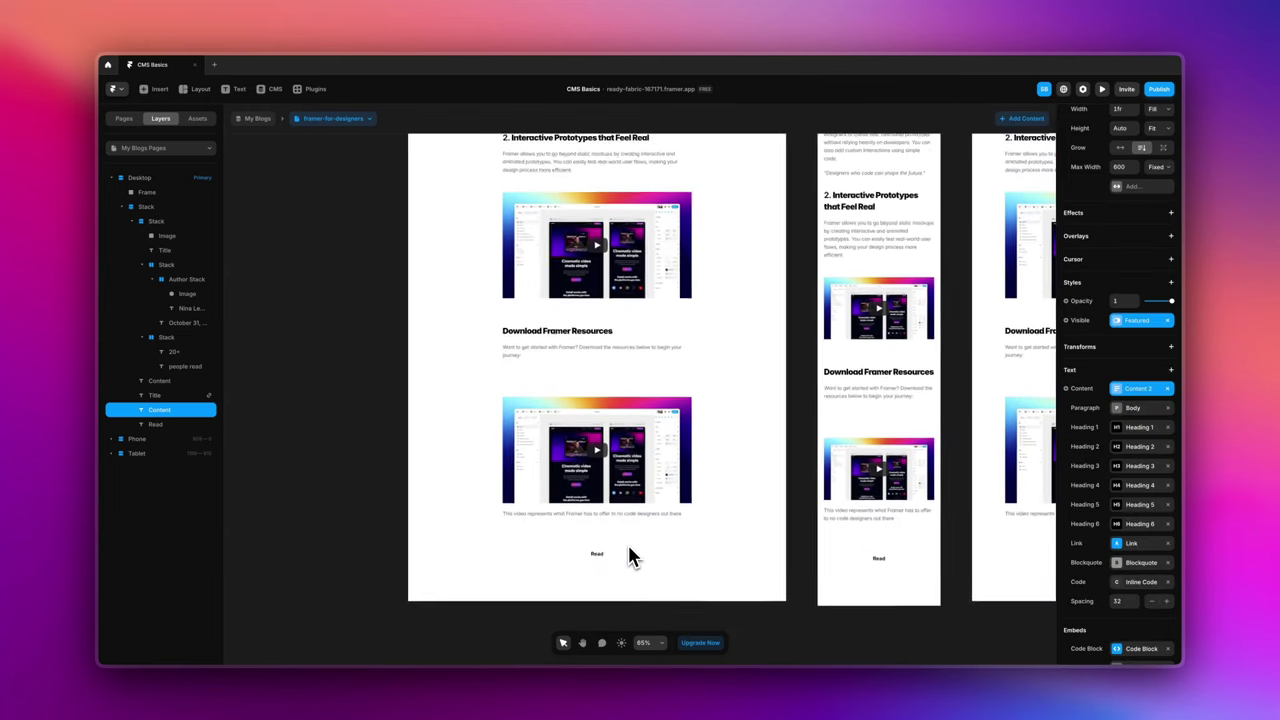
- Open the My Blogs collection's fields in the CMS and add a File field
{"action": "left_click", "coordinate": [262, 133]}
{"action": "left_click", "coordinate": [262, 147]}
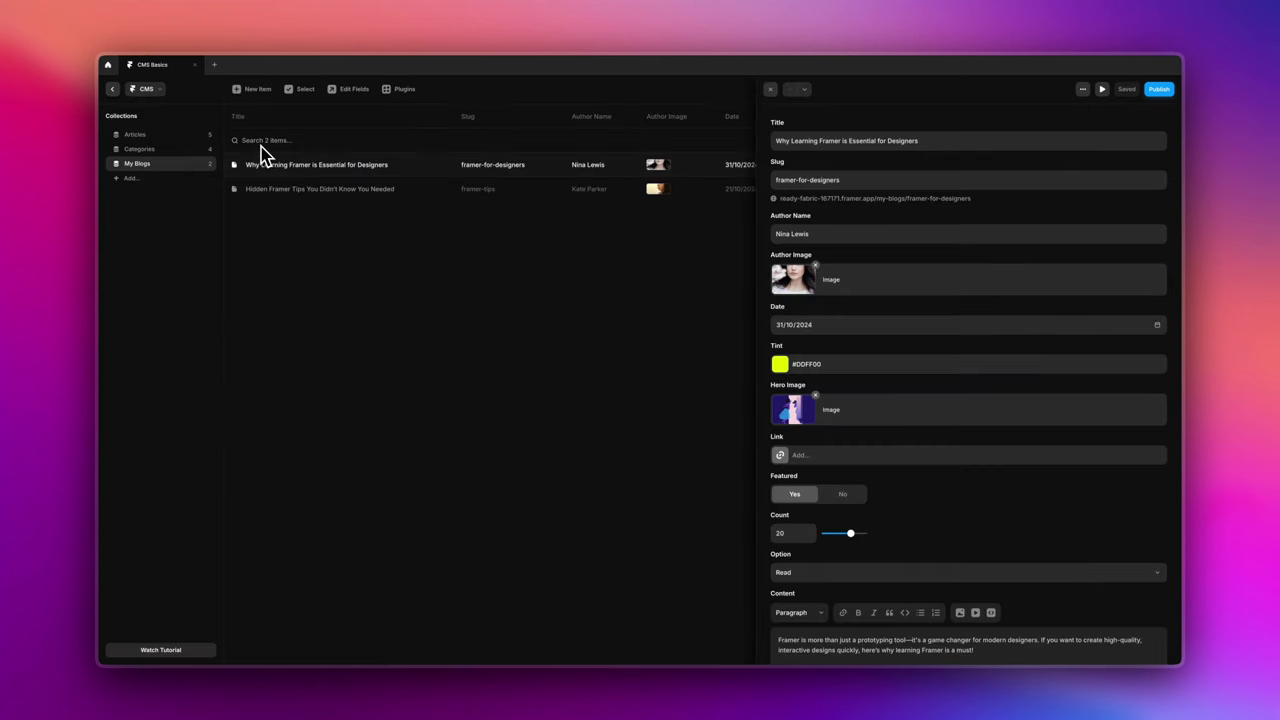
{"action": "left_click", "coordinate": [362, 91]}
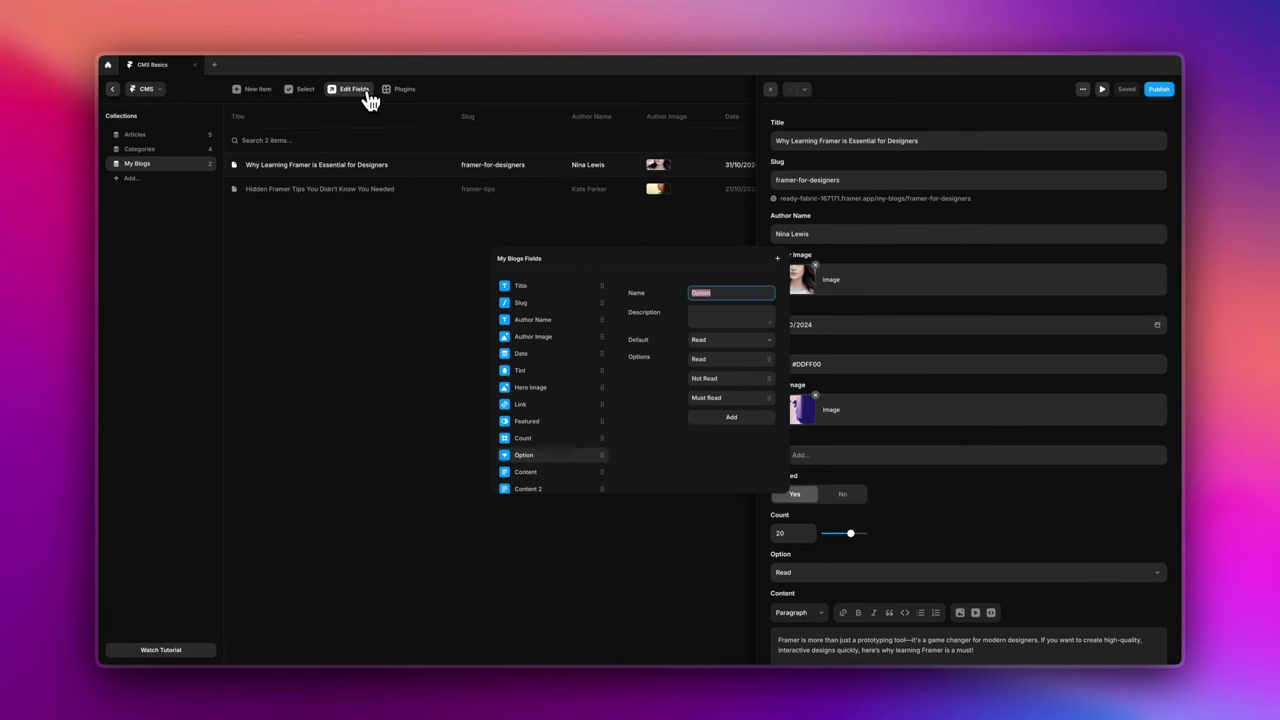
{"action": "left_click", "coordinate": [777, 259]}
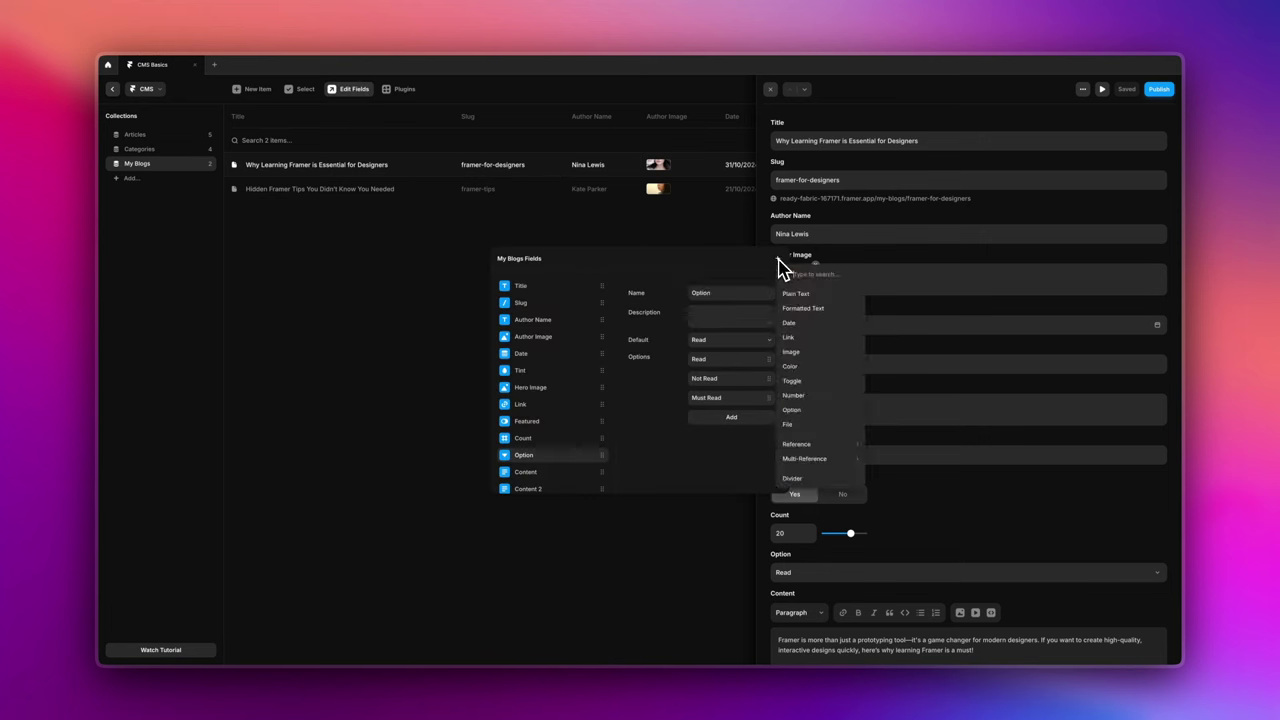
{"action": "left_click", "coordinate": [799, 426]}
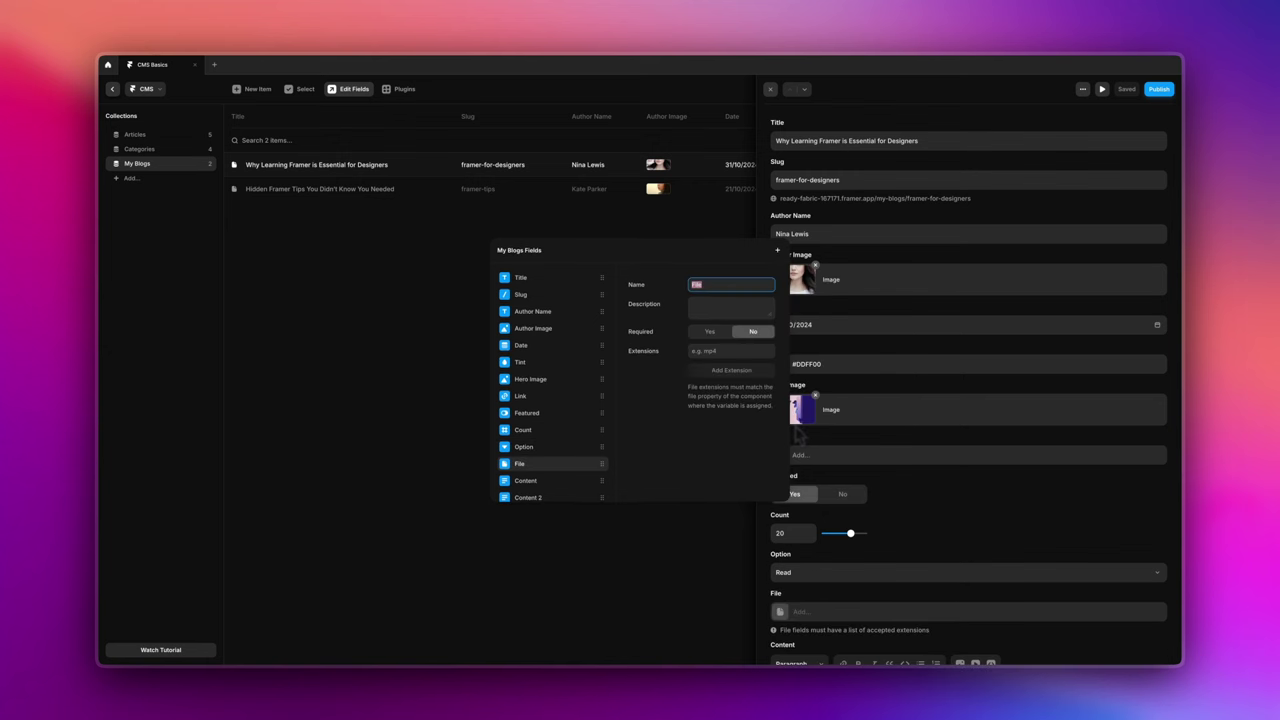
- Allow the .png extension for the File field, add an empty second extension entry, and close the field settings
{"action": "left_click", "coordinate": [731, 352]}
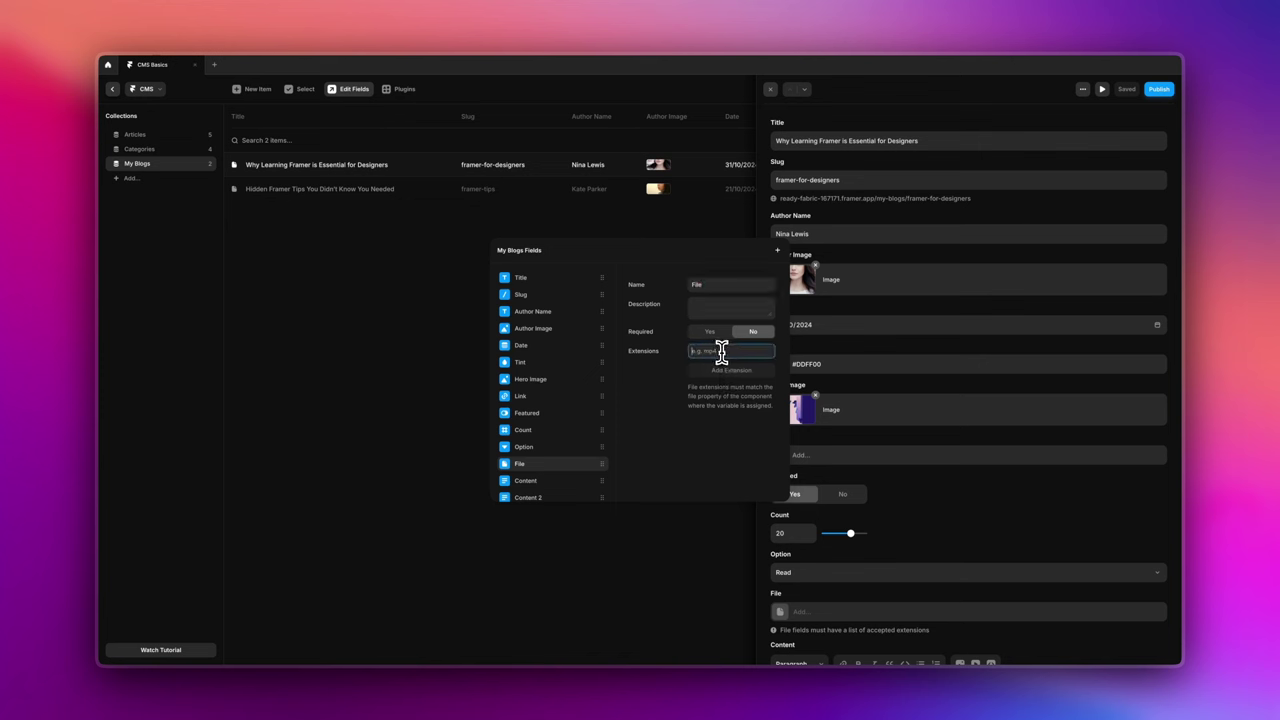
{"action": "left_click", "coordinate": [731, 371]}
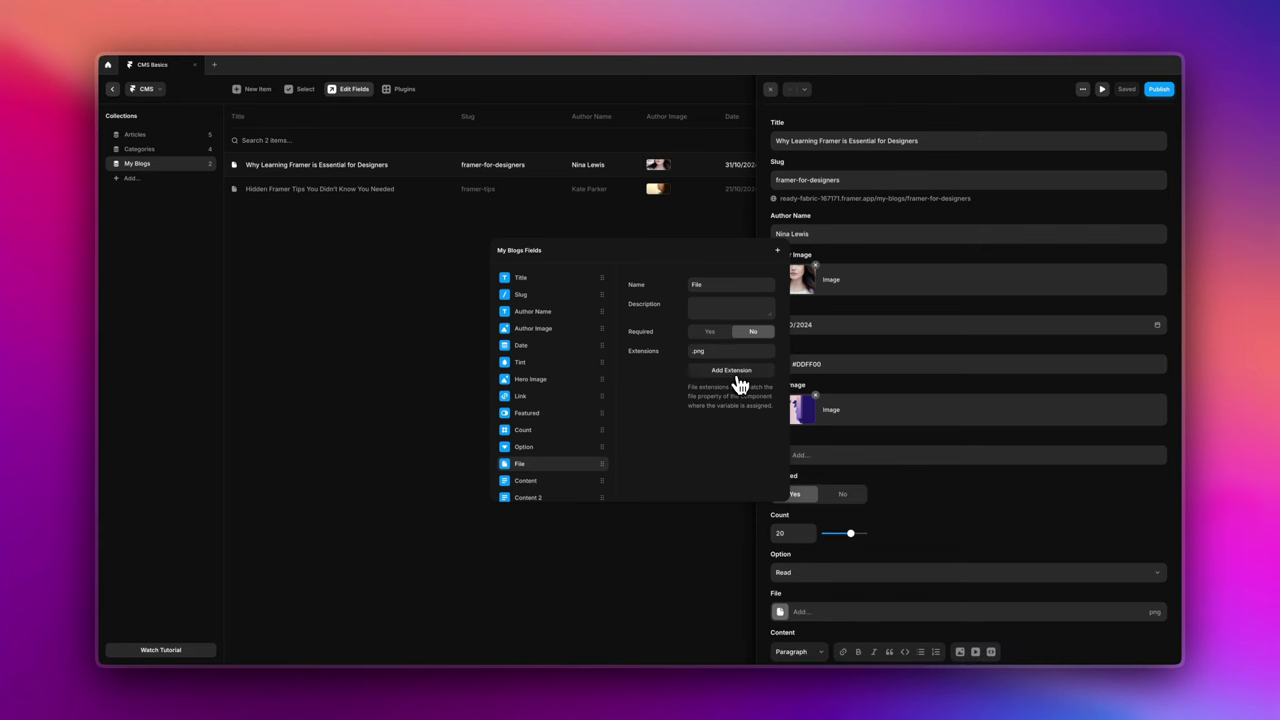
{"action": "left_click", "coordinate": [631, 236]}
- Upload "Screenshot 2024-10-21 at 1.11.04 AM.png" to the File field of "Why Learning Framer is Essential for Designers" and close the item
{"action": "scroll", "coordinate": [860, 491], "scroll_direction": "down", "scroll_amount": 2}
{"action": "scroll", "coordinate": [860, 491], "scroll_direction": "down", "scroll_amount": 3}
{"action": "left_click", "coordinate": [857, 486]}
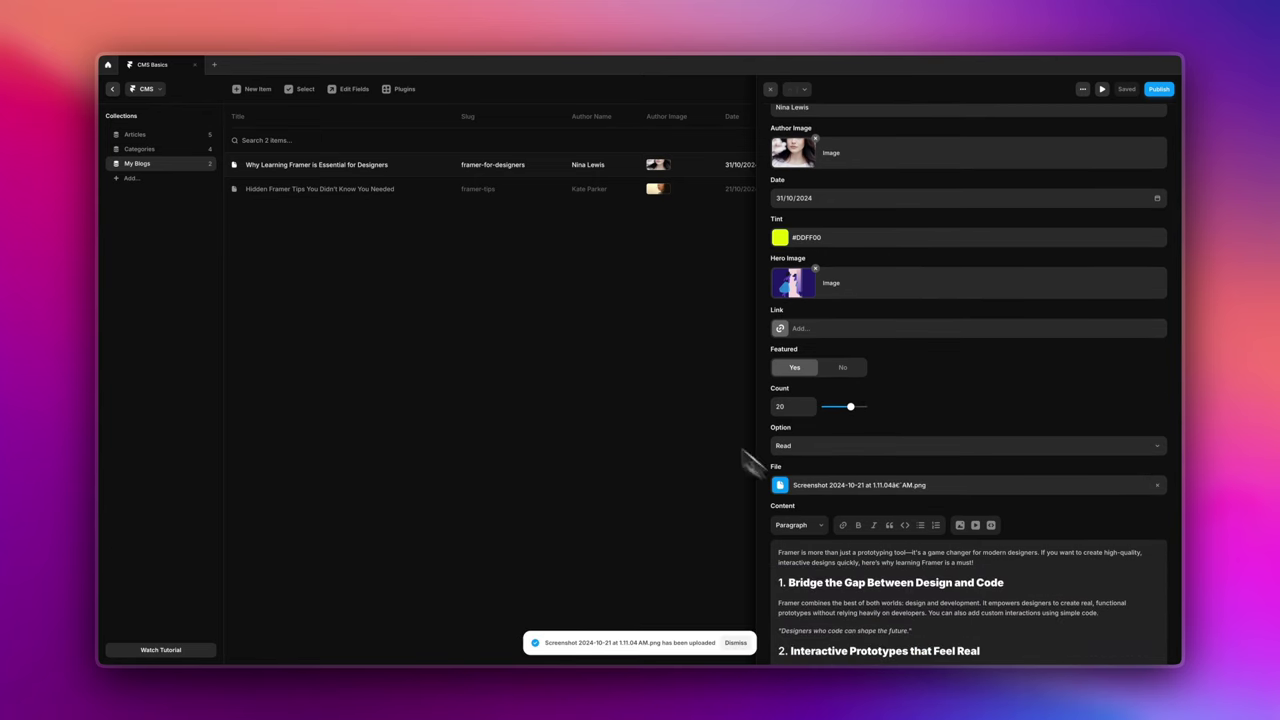
{"action": "left_click", "coordinate": [628, 366]}
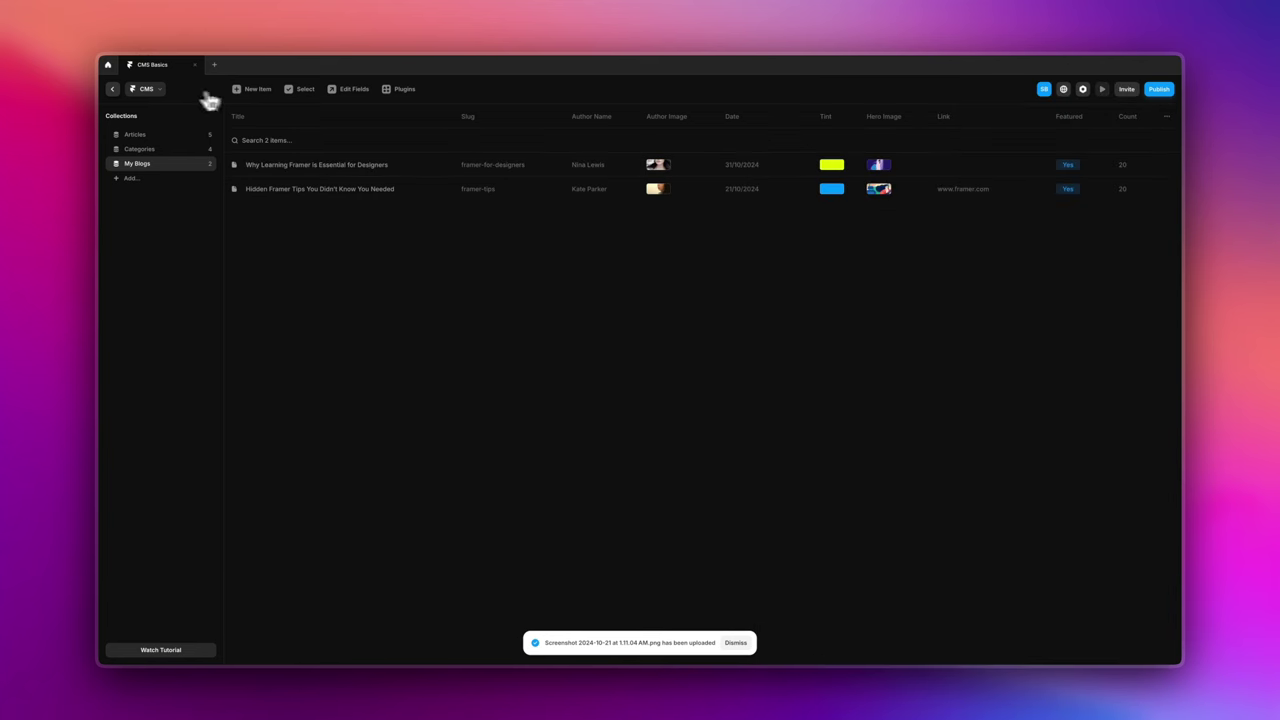
- Return to the detail page, search the insertable components for Download, and place the Download component below the Read text in the desktop layout
{"action": "left_click", "coordinate": [145, 90]}
{"action": "left_click", "coordinate": [114, 93]}
{"action": "left_click", "coordinate": [114, 93]}
{"action": "scroll", "coordinate": [586, 480], "scroll_direction": "down", "scroll_amount": 2}
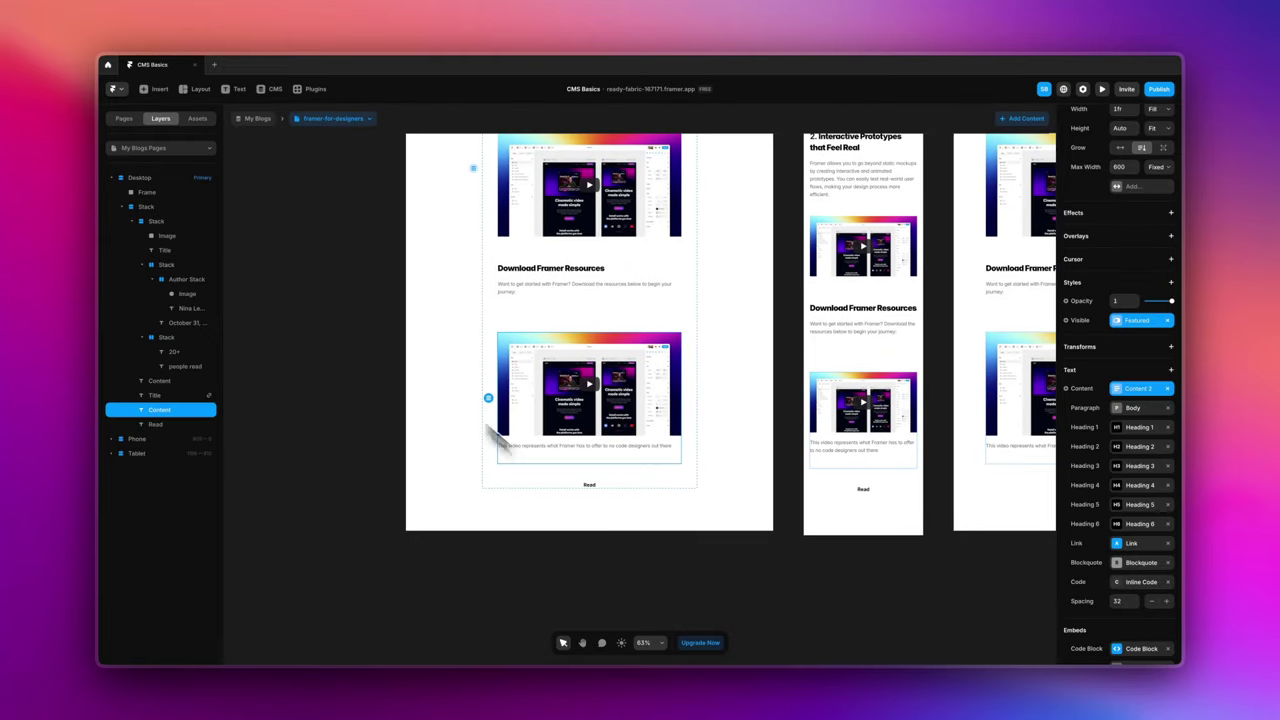
{"action": "left_click", "coordinate": [158, 89]}
{"action": "type", "text": "downlao"}
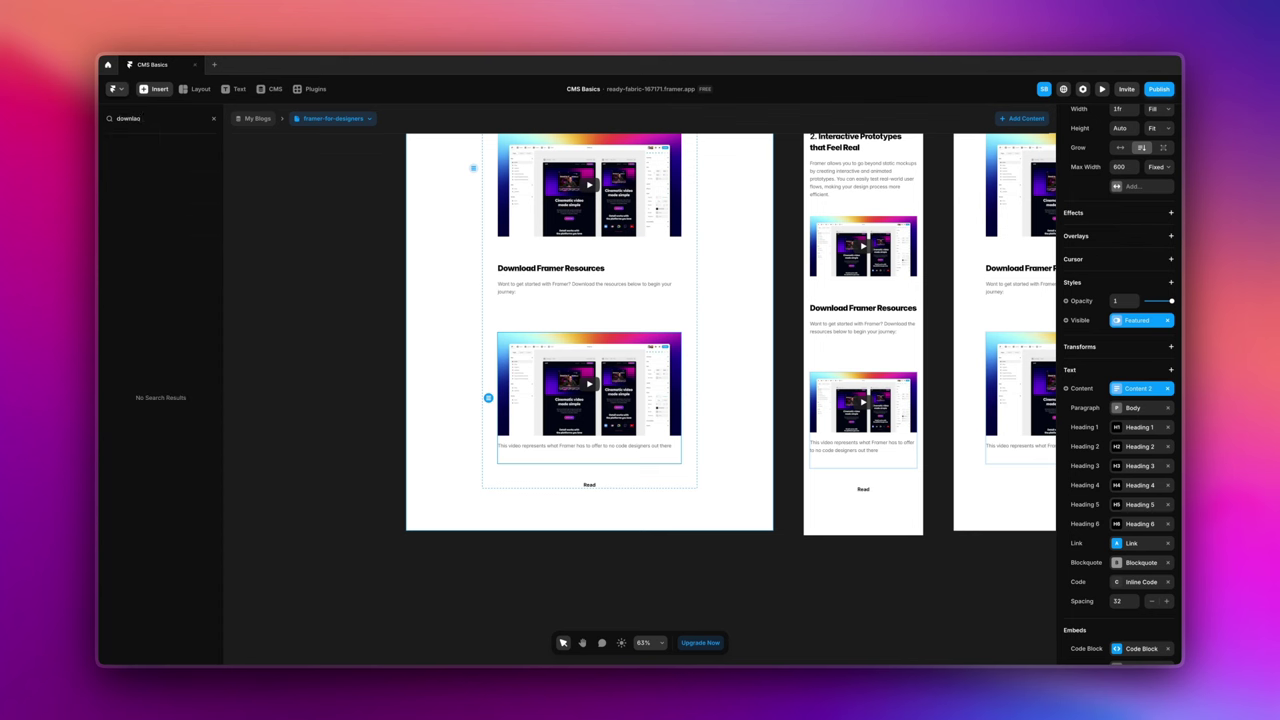
{"action": "key", "text": "BackSpace"}
{"action": "left_click_drag", "start_coordinate": [131, 180], "coordinate": [567, 492]}
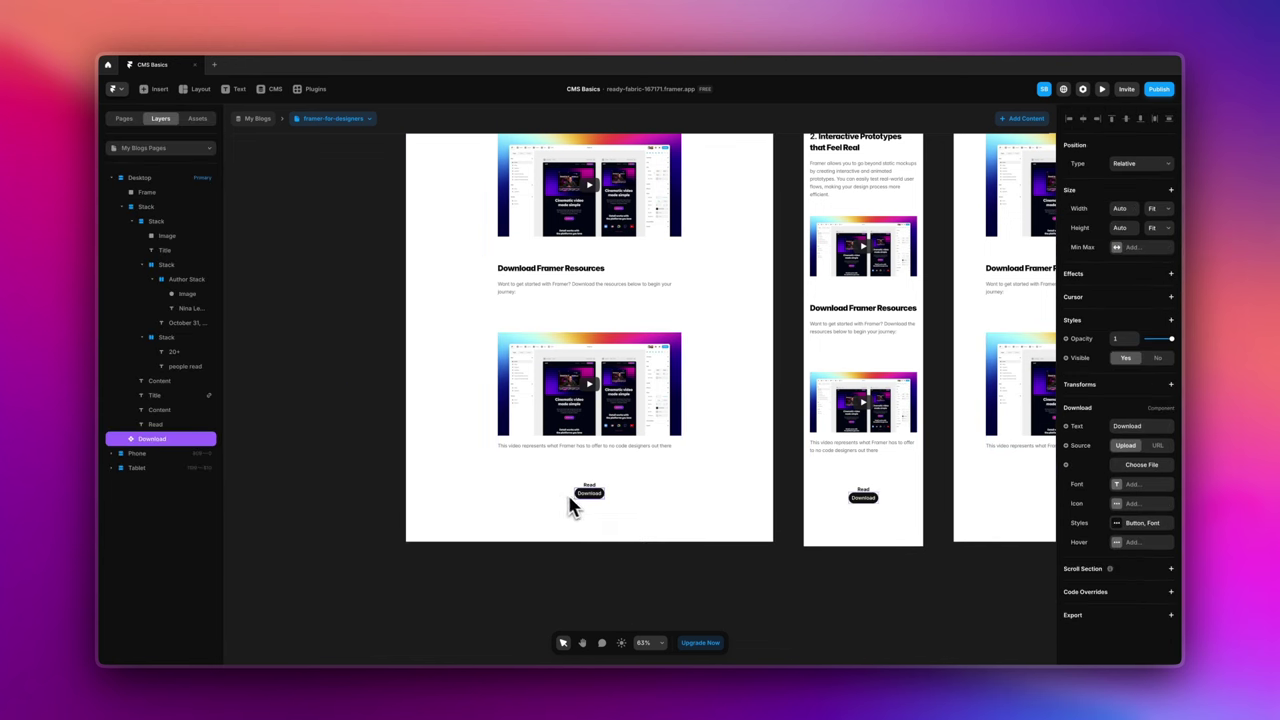
{"action": "scroll", "coordinate": [586, 491], "scroll_direction": "down", "scroll_amount": 3}
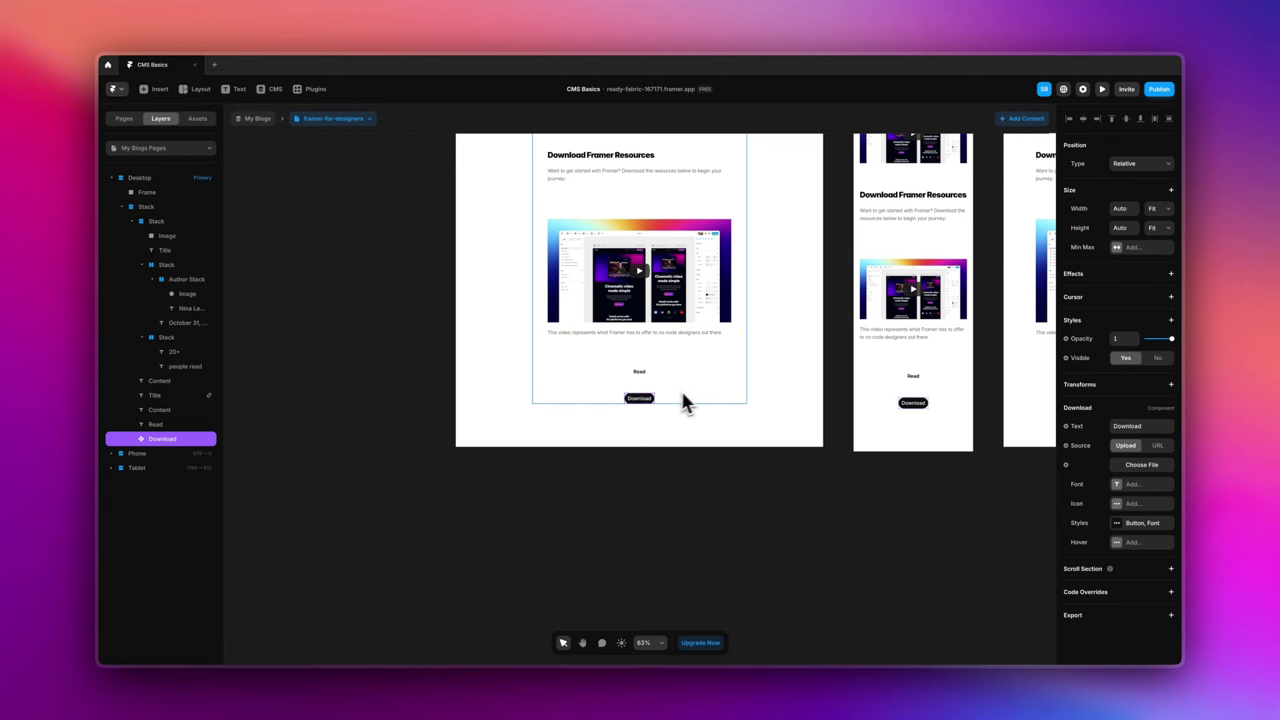
- Set the Download component's text to "Download this blog" and bind its uploaded source file to the File variable
{"action": "scroll", "coordinate": [640, 410], "scroll_direction": "up", "scroll_amount": 3}
{"action": "left_click", "coordinate": [1155, 426]}
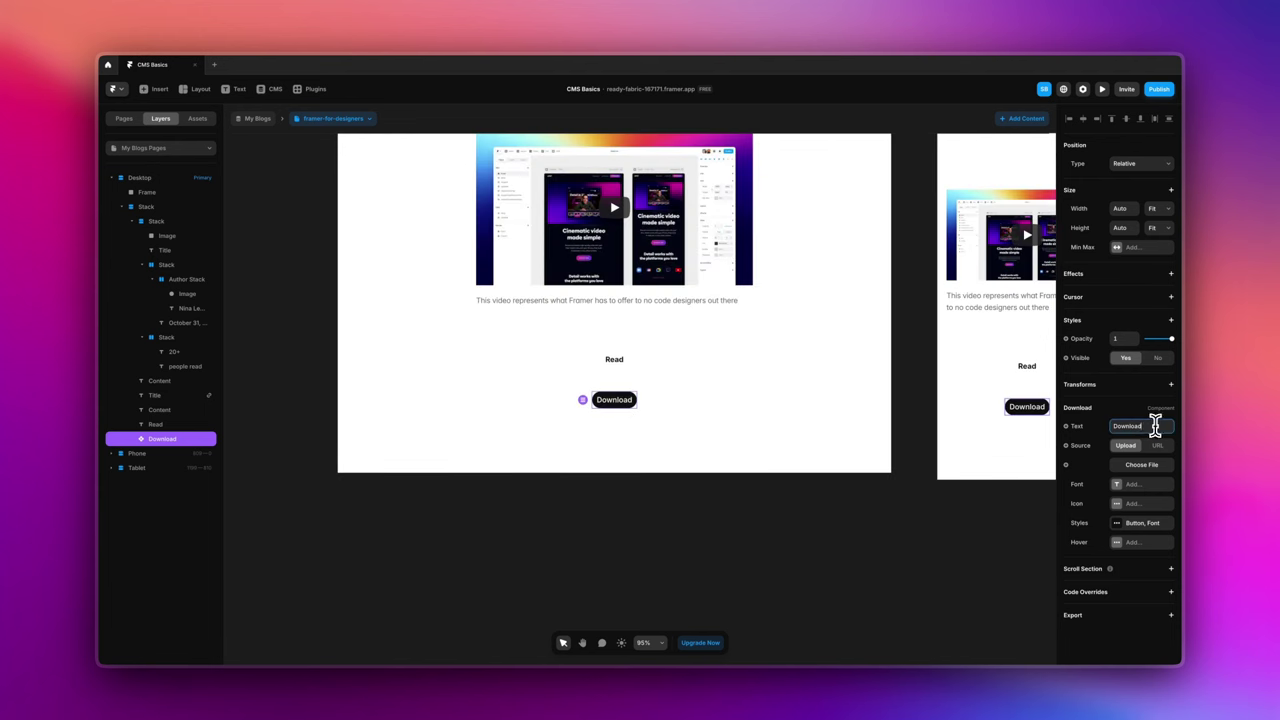
{"action": "type", "text": "this blog"}
{"action": "key", "text": "Return"}
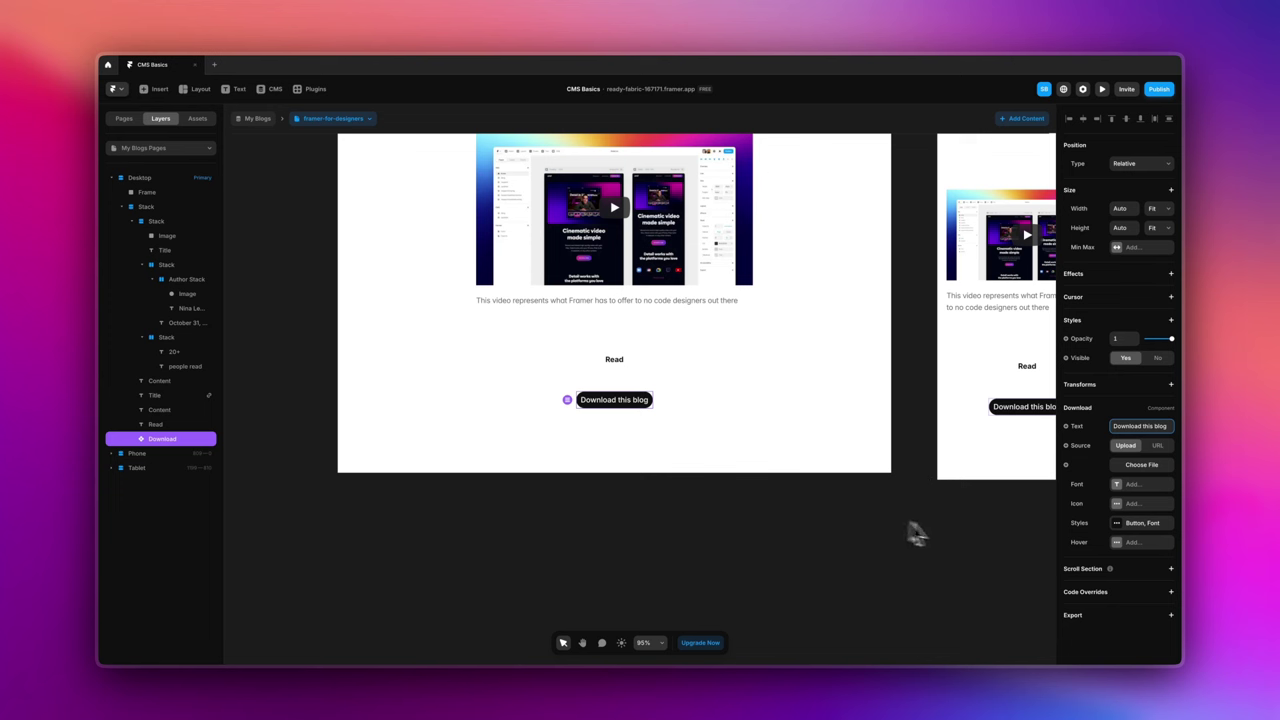
{"action": "left_click", "coordinate": [1066, 466]}
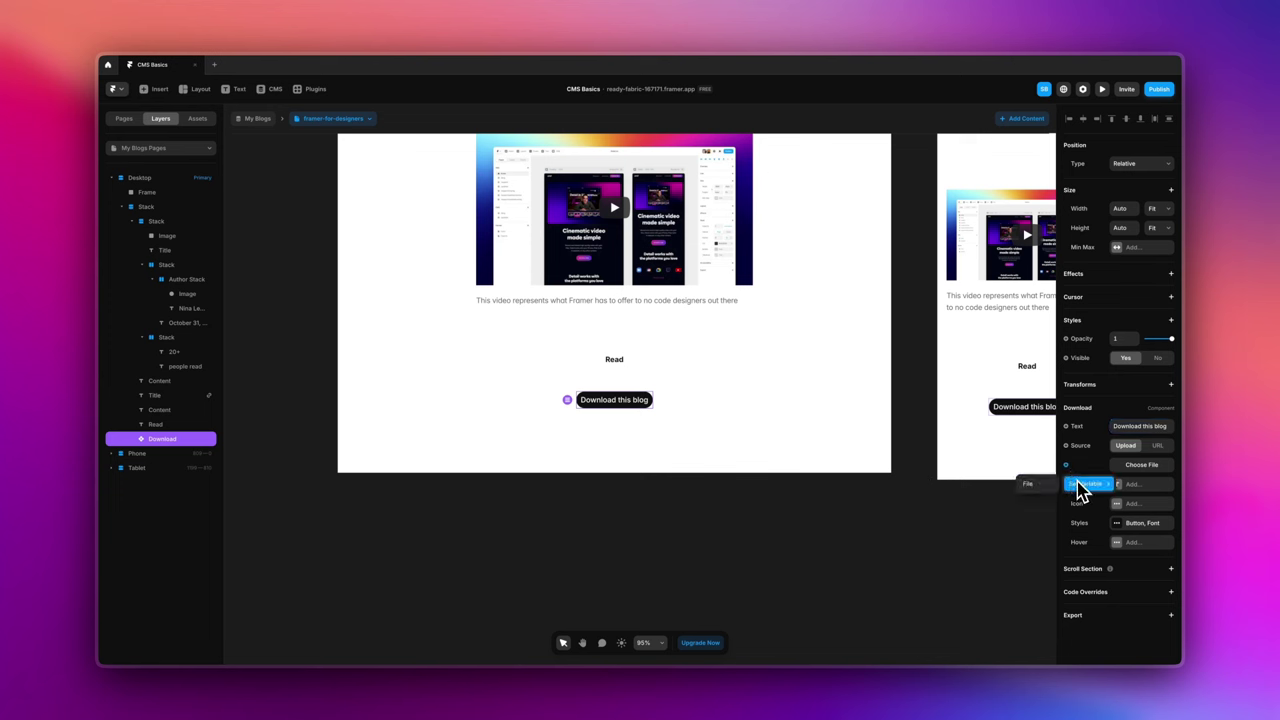
{"action": "left_click", "coordinate": [1030, 484]}
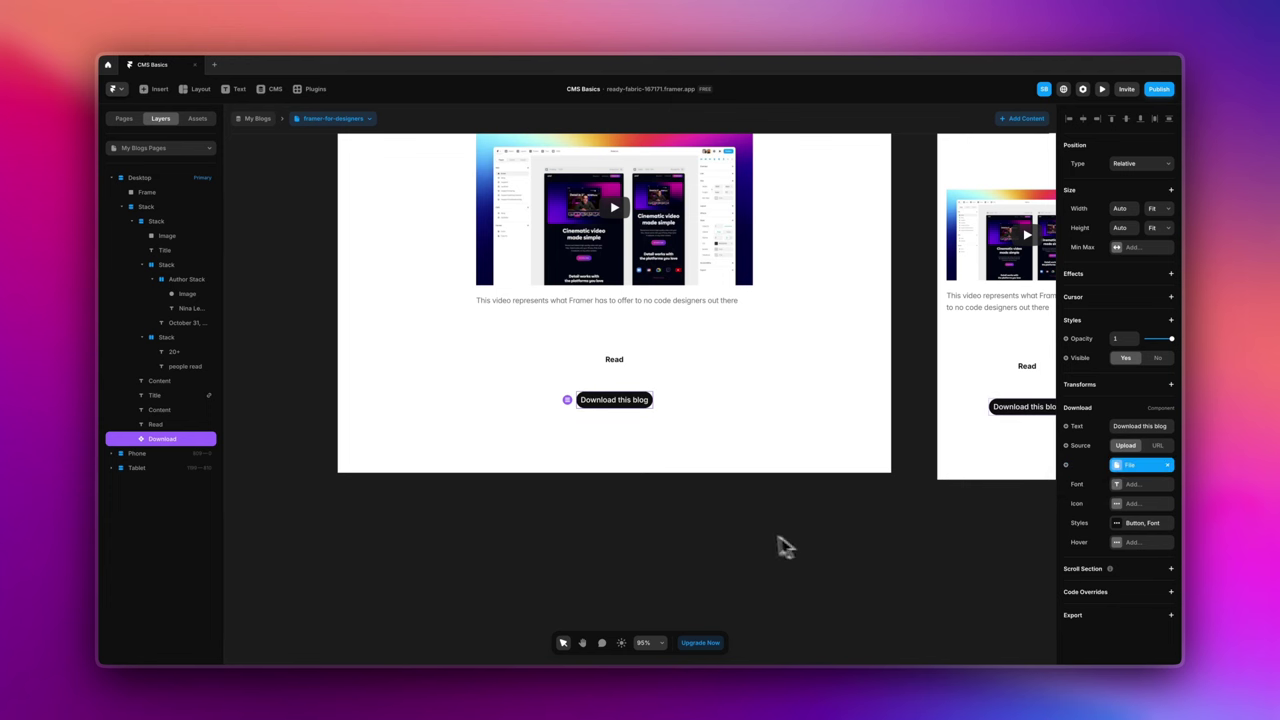
- Reorder the Download component in the stack so it sits directly after the first Content block, above the linked Title
{"action": "scroll", "coordinate": [700, 500], "scroll_direction": "down", "scroll_amount": 5}
{"action": "left_click", "coordinate": [668, 484]}
{"action": "left_click", "coordinate": [668, 484]}
{"action": "key", "text": "super+bracketright"}
{"action": "key", "text": "super+bracketright"}
{"action": "key", "text": "super+bracketright"}
{"action": "key", "text": "super+bracketright"}
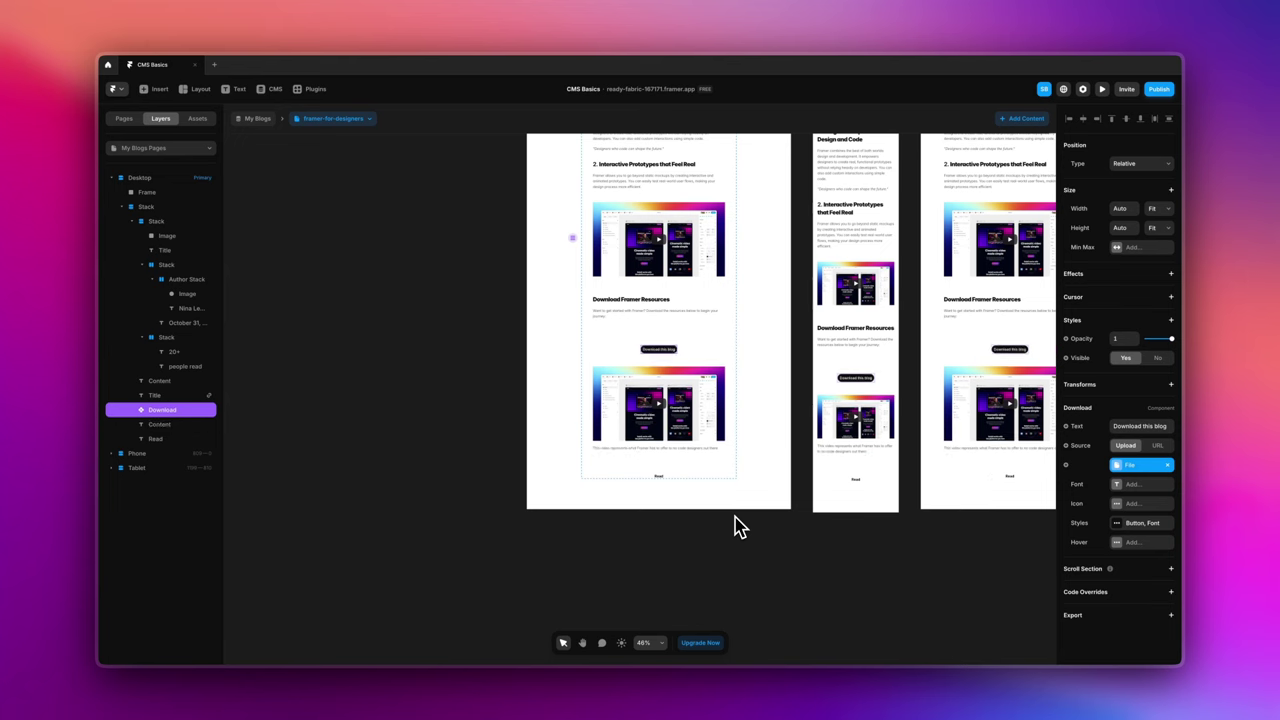
{"action": "key", "text": "super+bracketleft"}
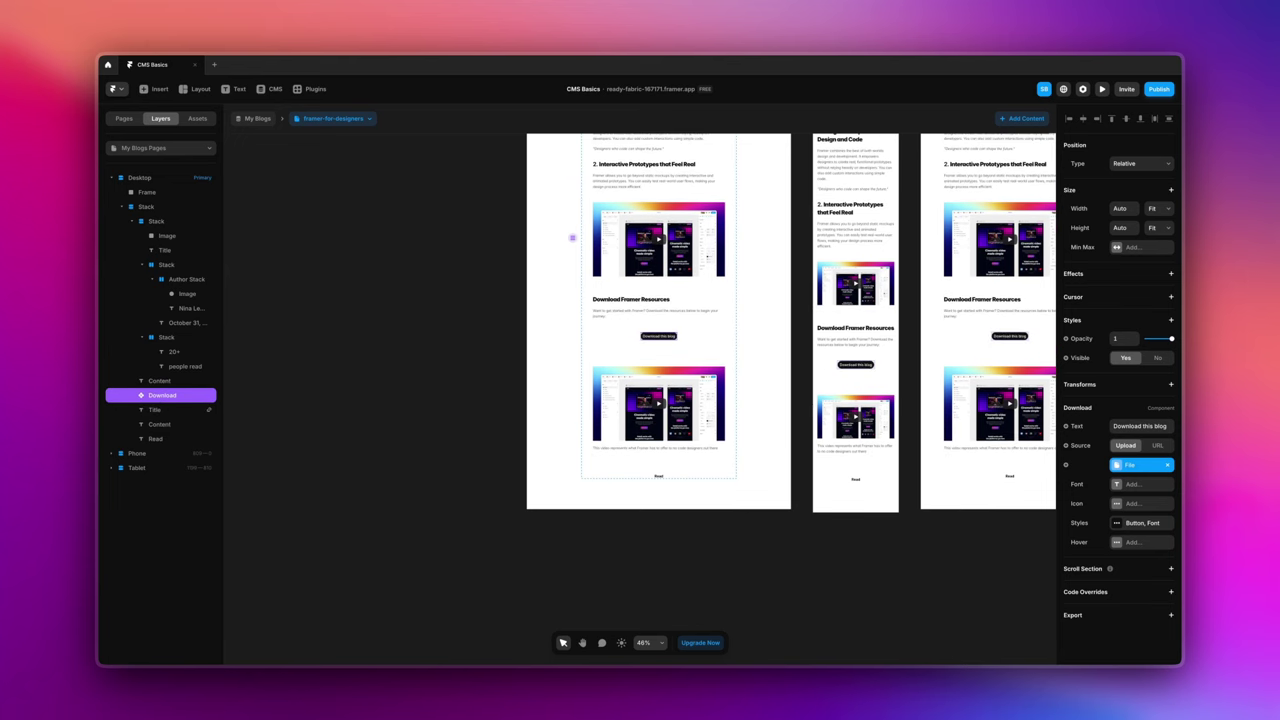
- Preview the Desktop breakpoint and check the download button below the Download Framer Resources section
{"action": "scroll", "coordinate": [646, 366], "scroll_direction": "up", "scroll_amount": 5}
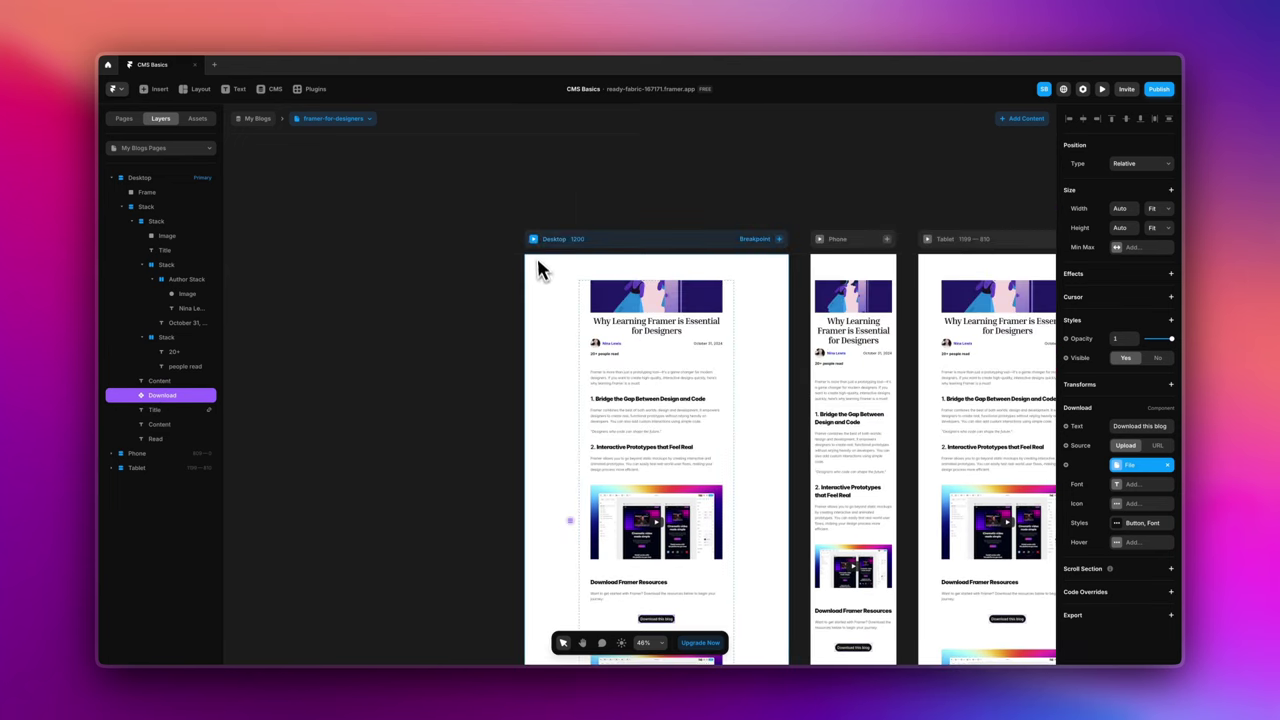
{"action": "left_click", "coordinate": [535, 241]}
{"action": "scroll", "coordinate": [729, 420], "scroll_direction": "down", "scroll_amount": 15}
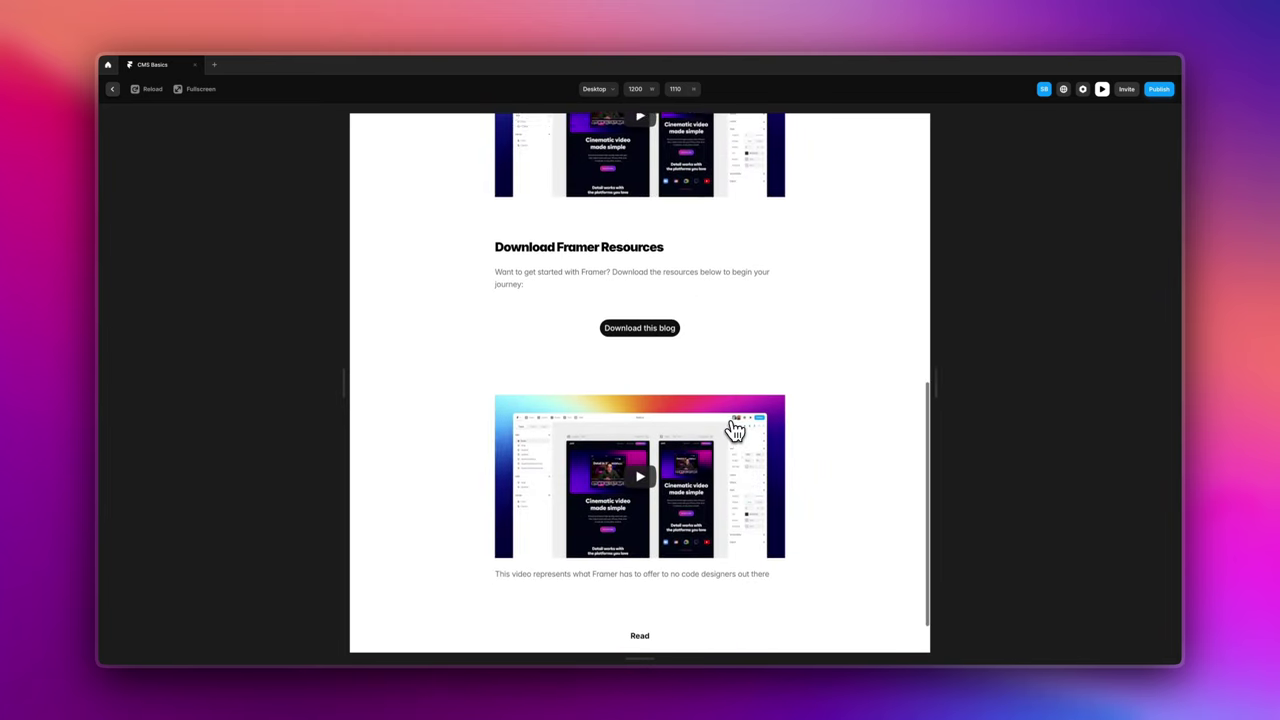
- Publish the site update, open the live site, test the "Download this blog" button, and close the browser window
{"action": "left_click", "coordinate": [1158, 89]}
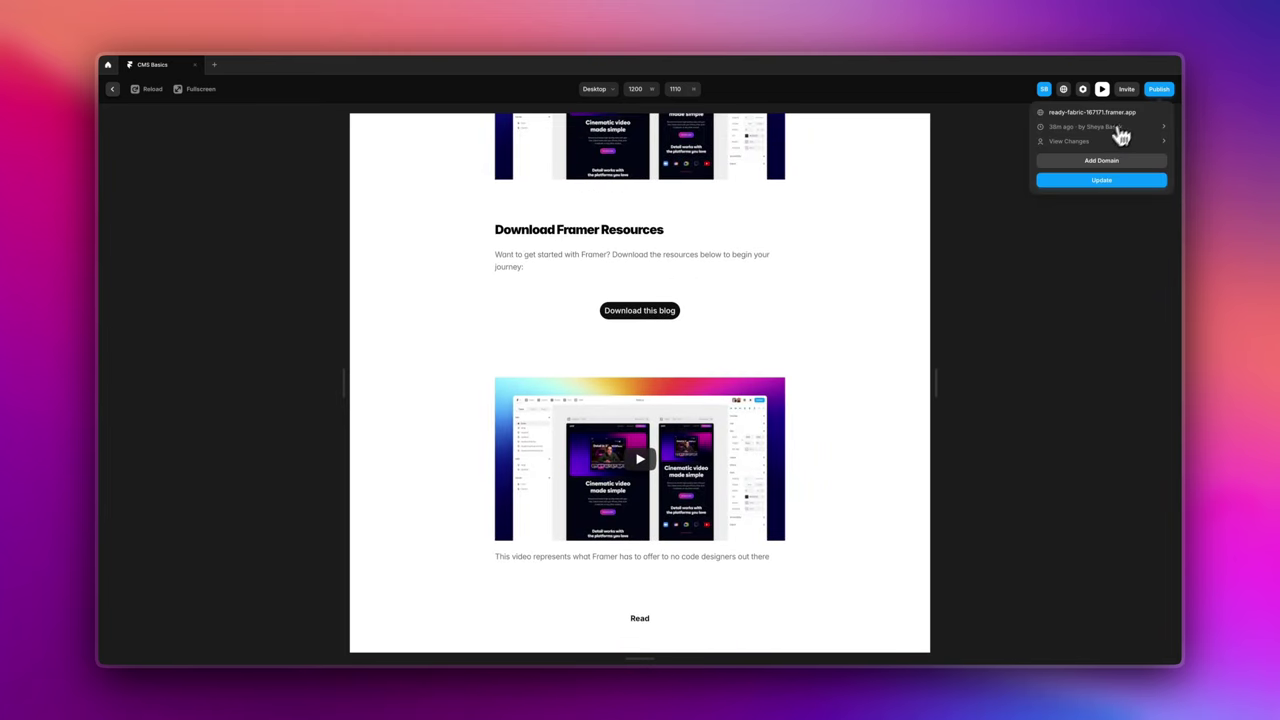
{"action": "left_click", "coordinate": [1106, 114]}
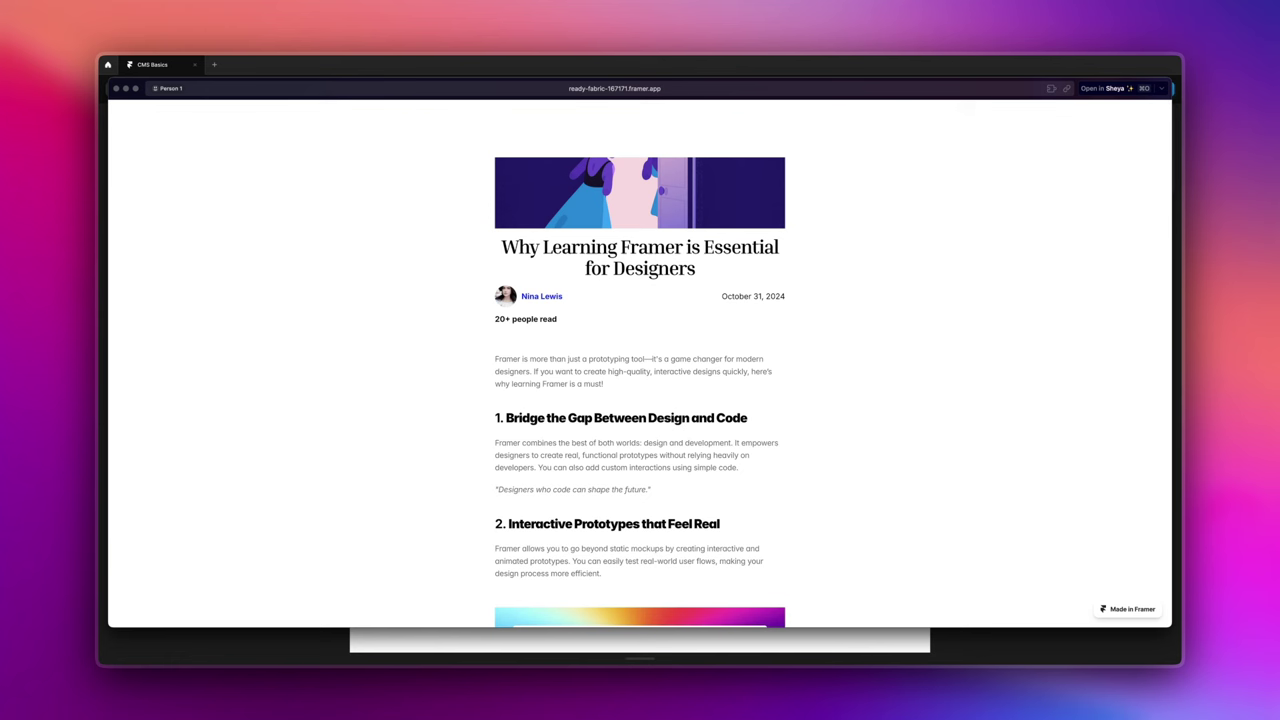
{"action": "scroll", "coordinate": [786, 434], "scroll_direction": "down", "scroll_amount": 5}
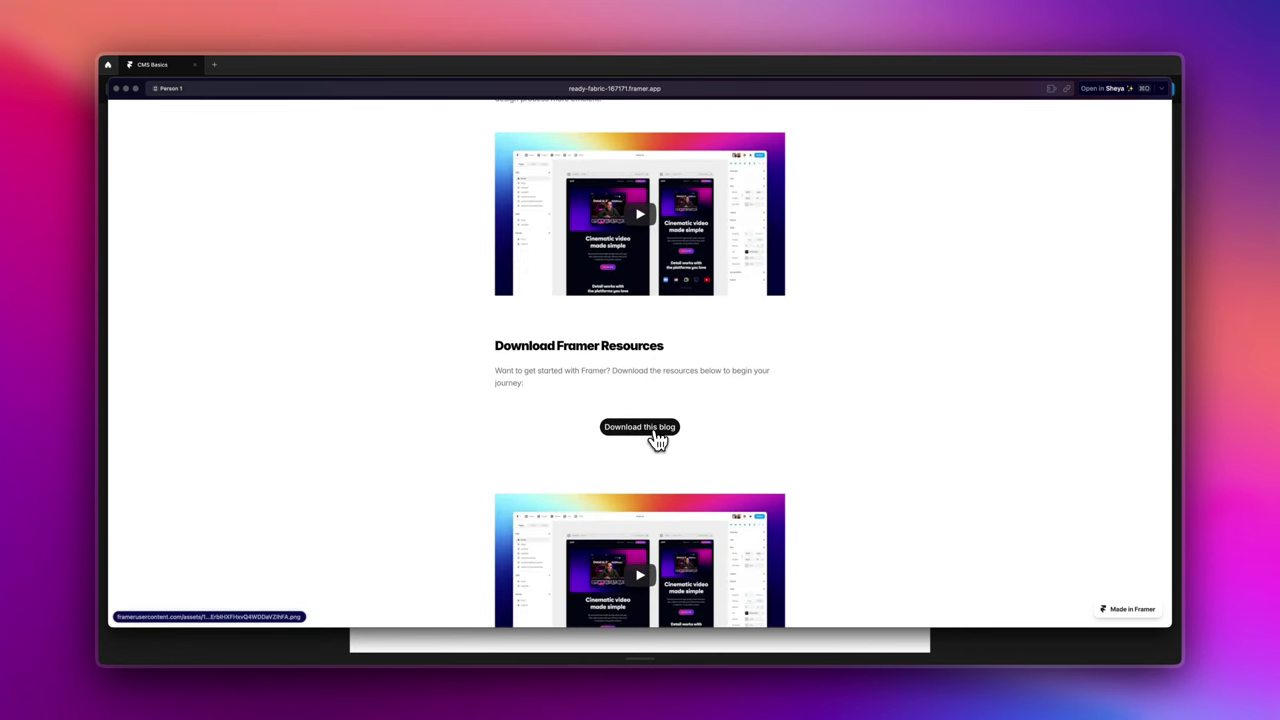
{"action": "left_click", "coordinate": [652, 430]}
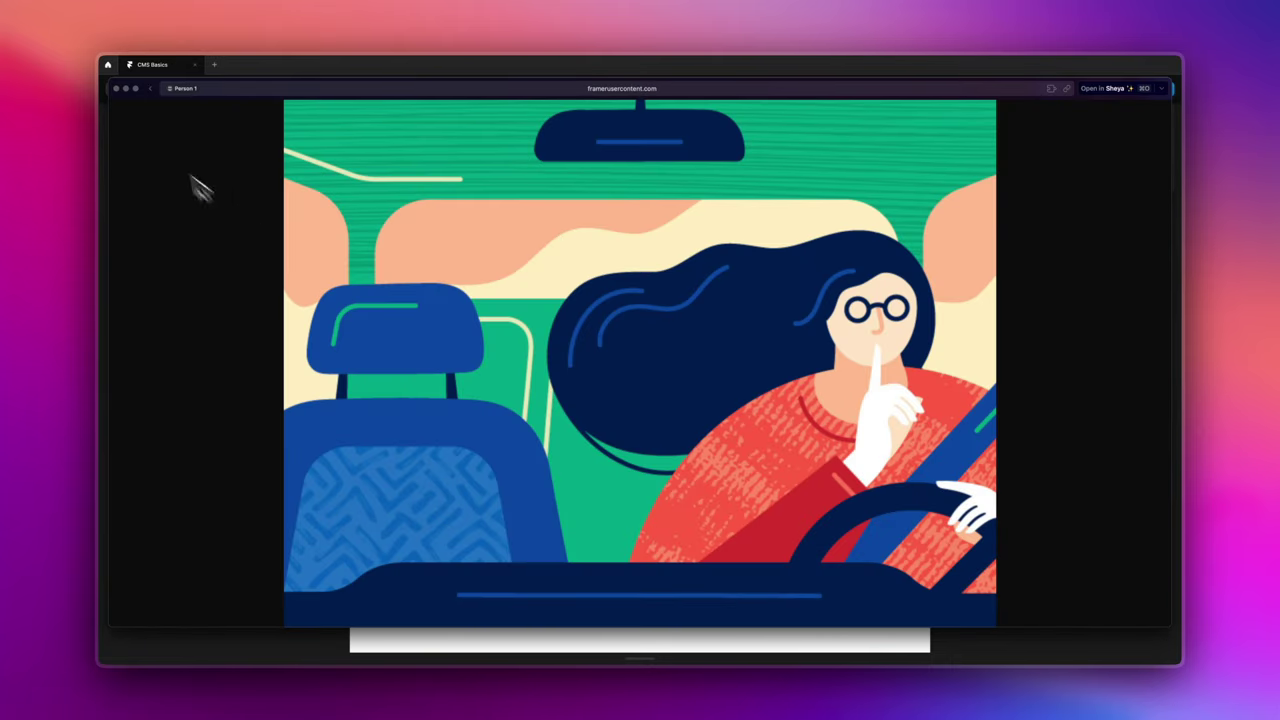
{"action": "left_click", "coordinate": [116, 88]}
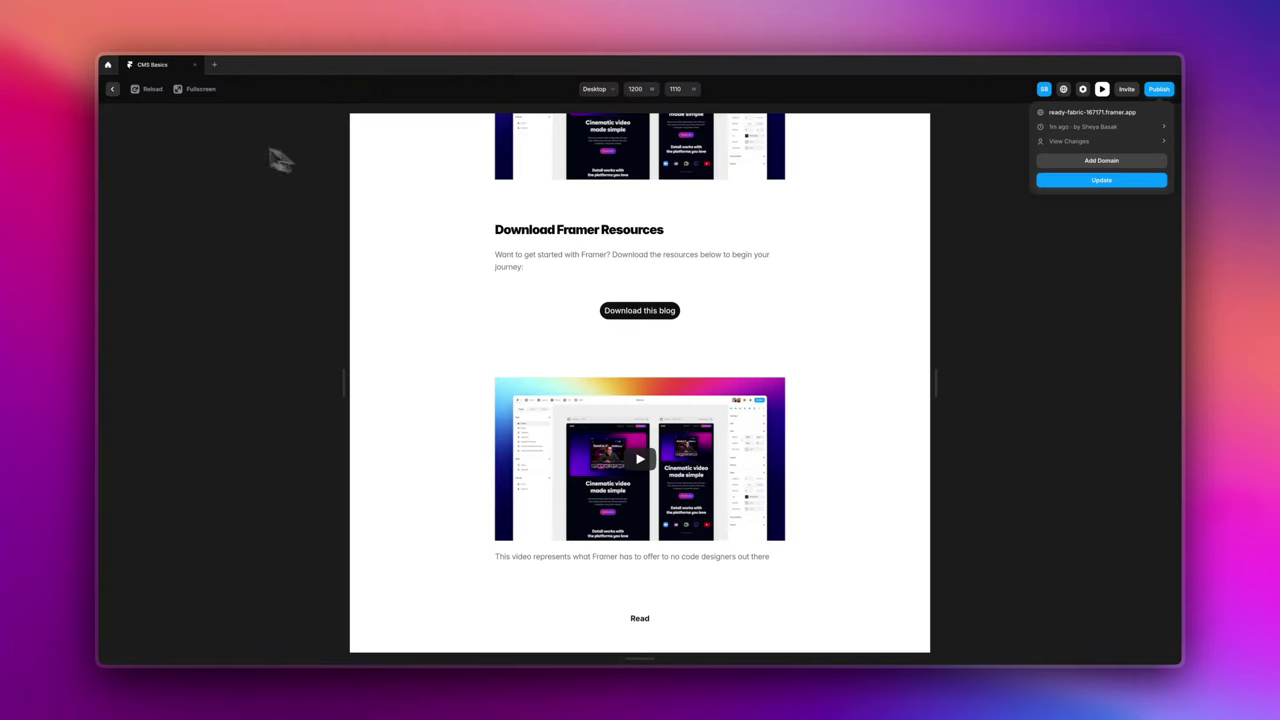
- Leave the preview, try the Download component one place lower below the Title, and move it back up
{"action": "left_click", "coordinate": [116, 100]}
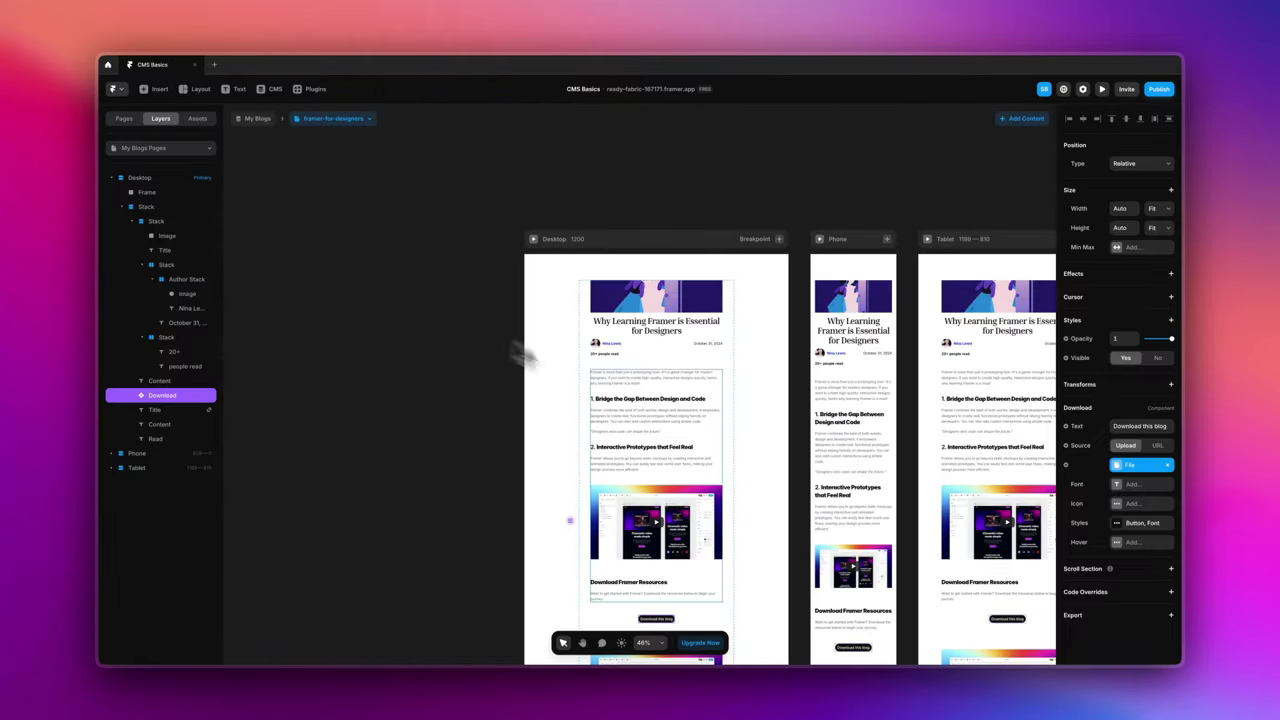
{"action": "scroll", "coordinate": [640, 420], "scroll_direction": "down", "scroll_amount": 3}
{"action": "key", "text": "Down"}
{"action": "key", "text": "Down"}
{"action": "key", "text": "Down"}
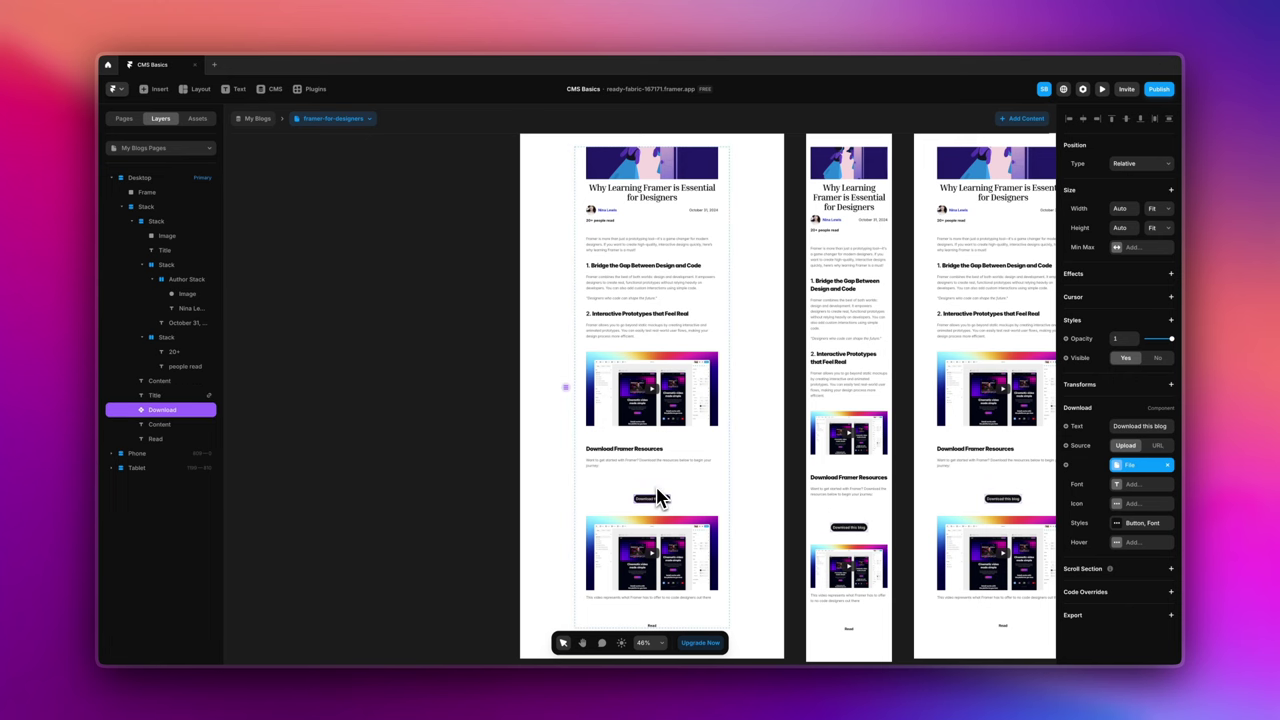
{"action": "key", "text": "Up"}
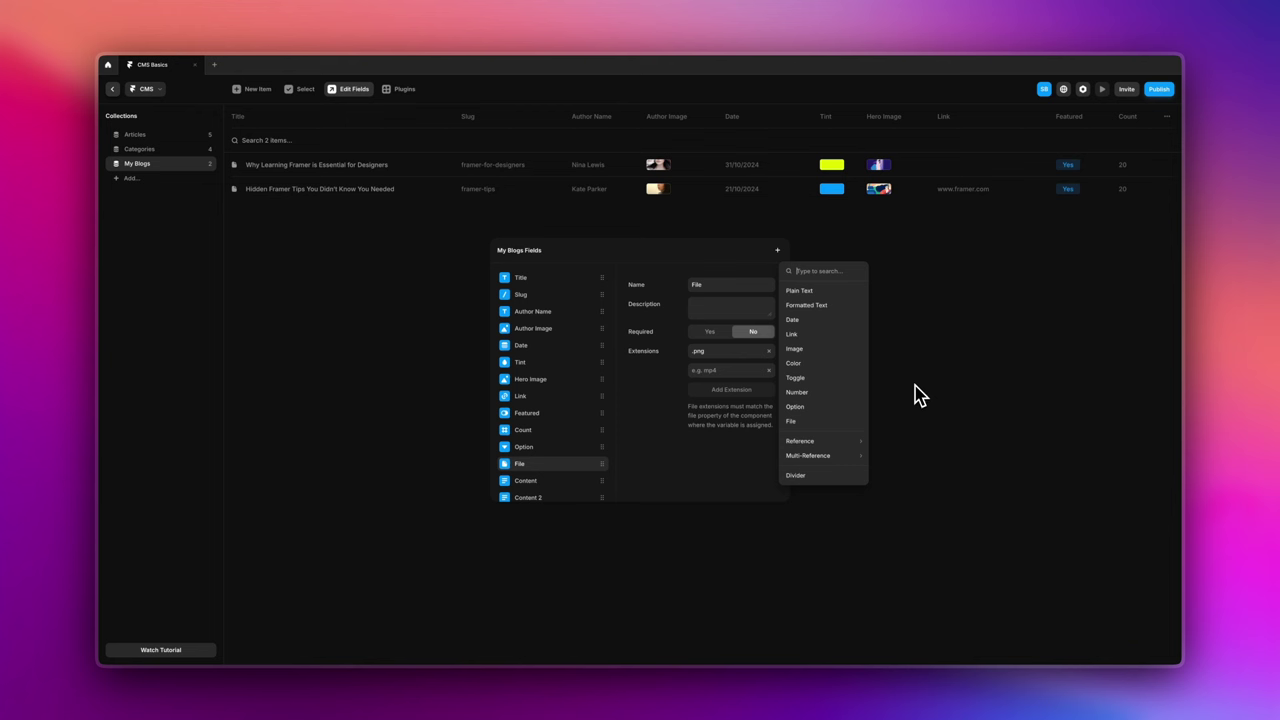
- Dismiss the list of new field types in the My Blogs fields editor
{"action": "left_click", "coordinate": [917, 392]}
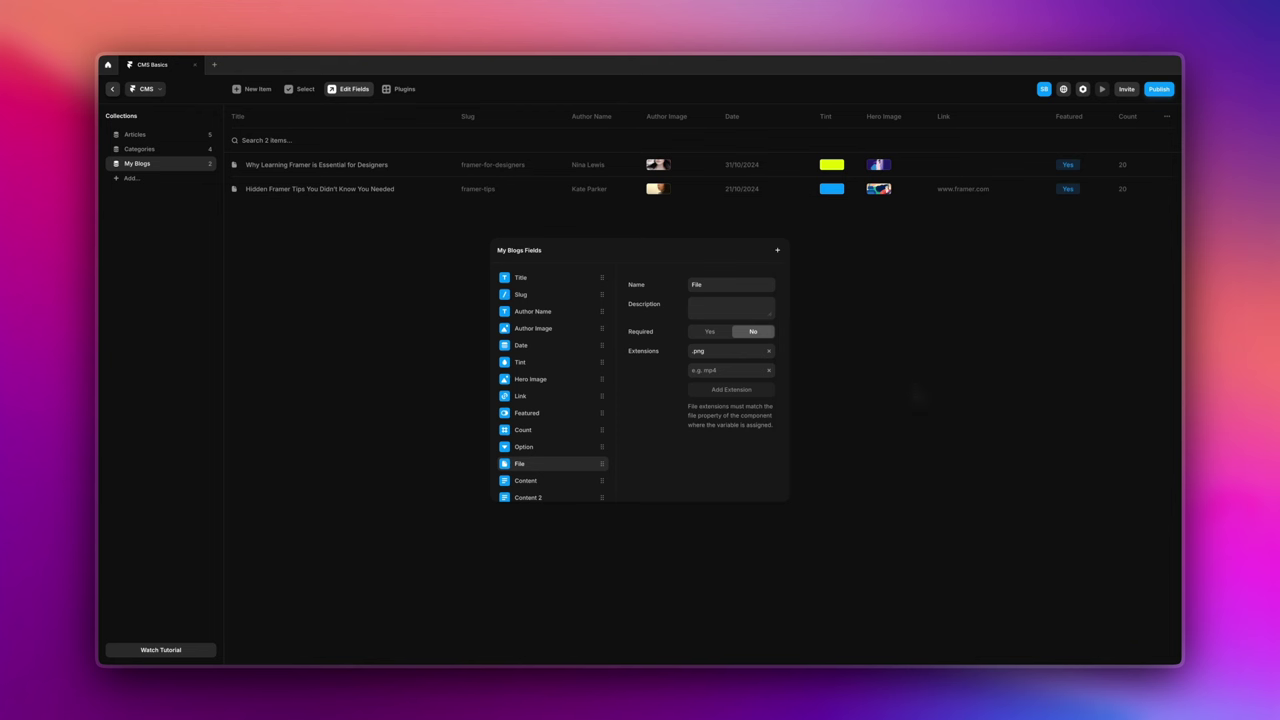